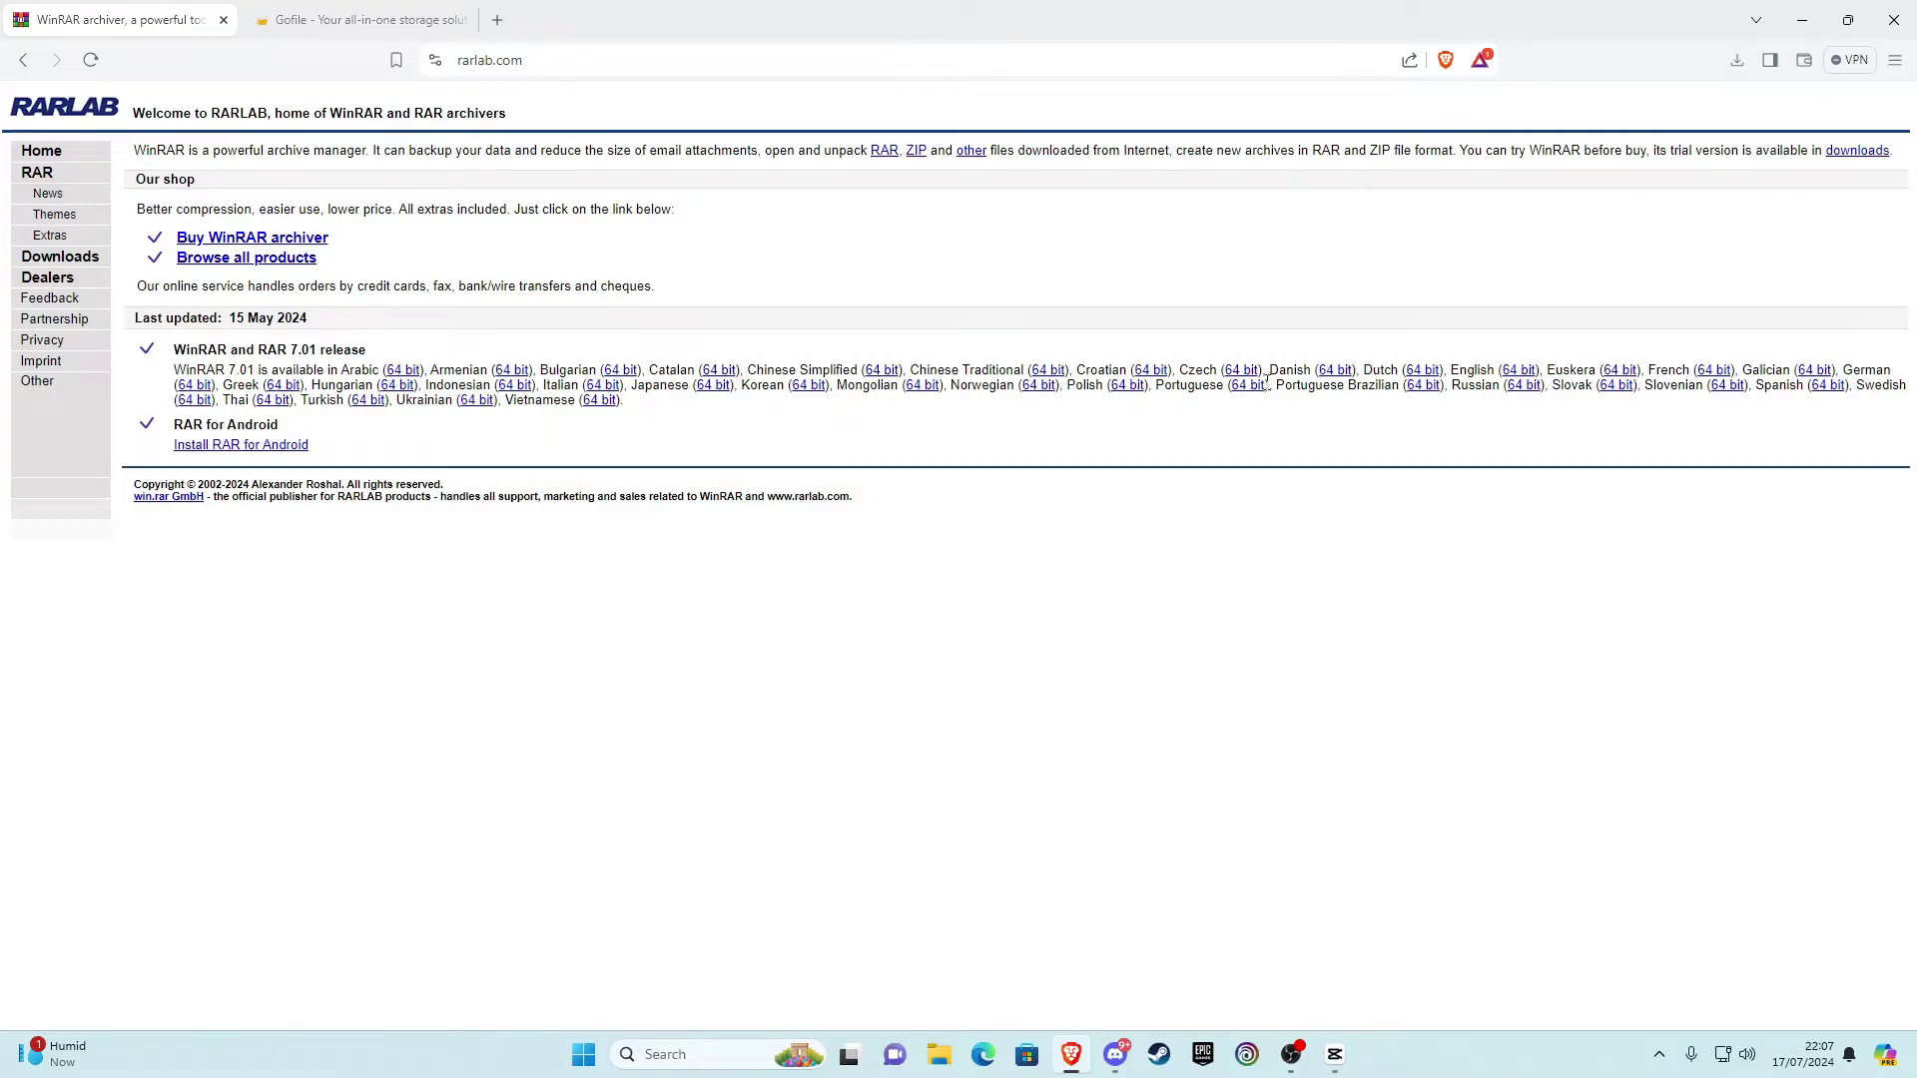
# Download and install the English 64-bit WinRAR 7.01 with the default options, and close its download page
pyautogui.click(1517, 376)
pyautogui.click(807, 513)
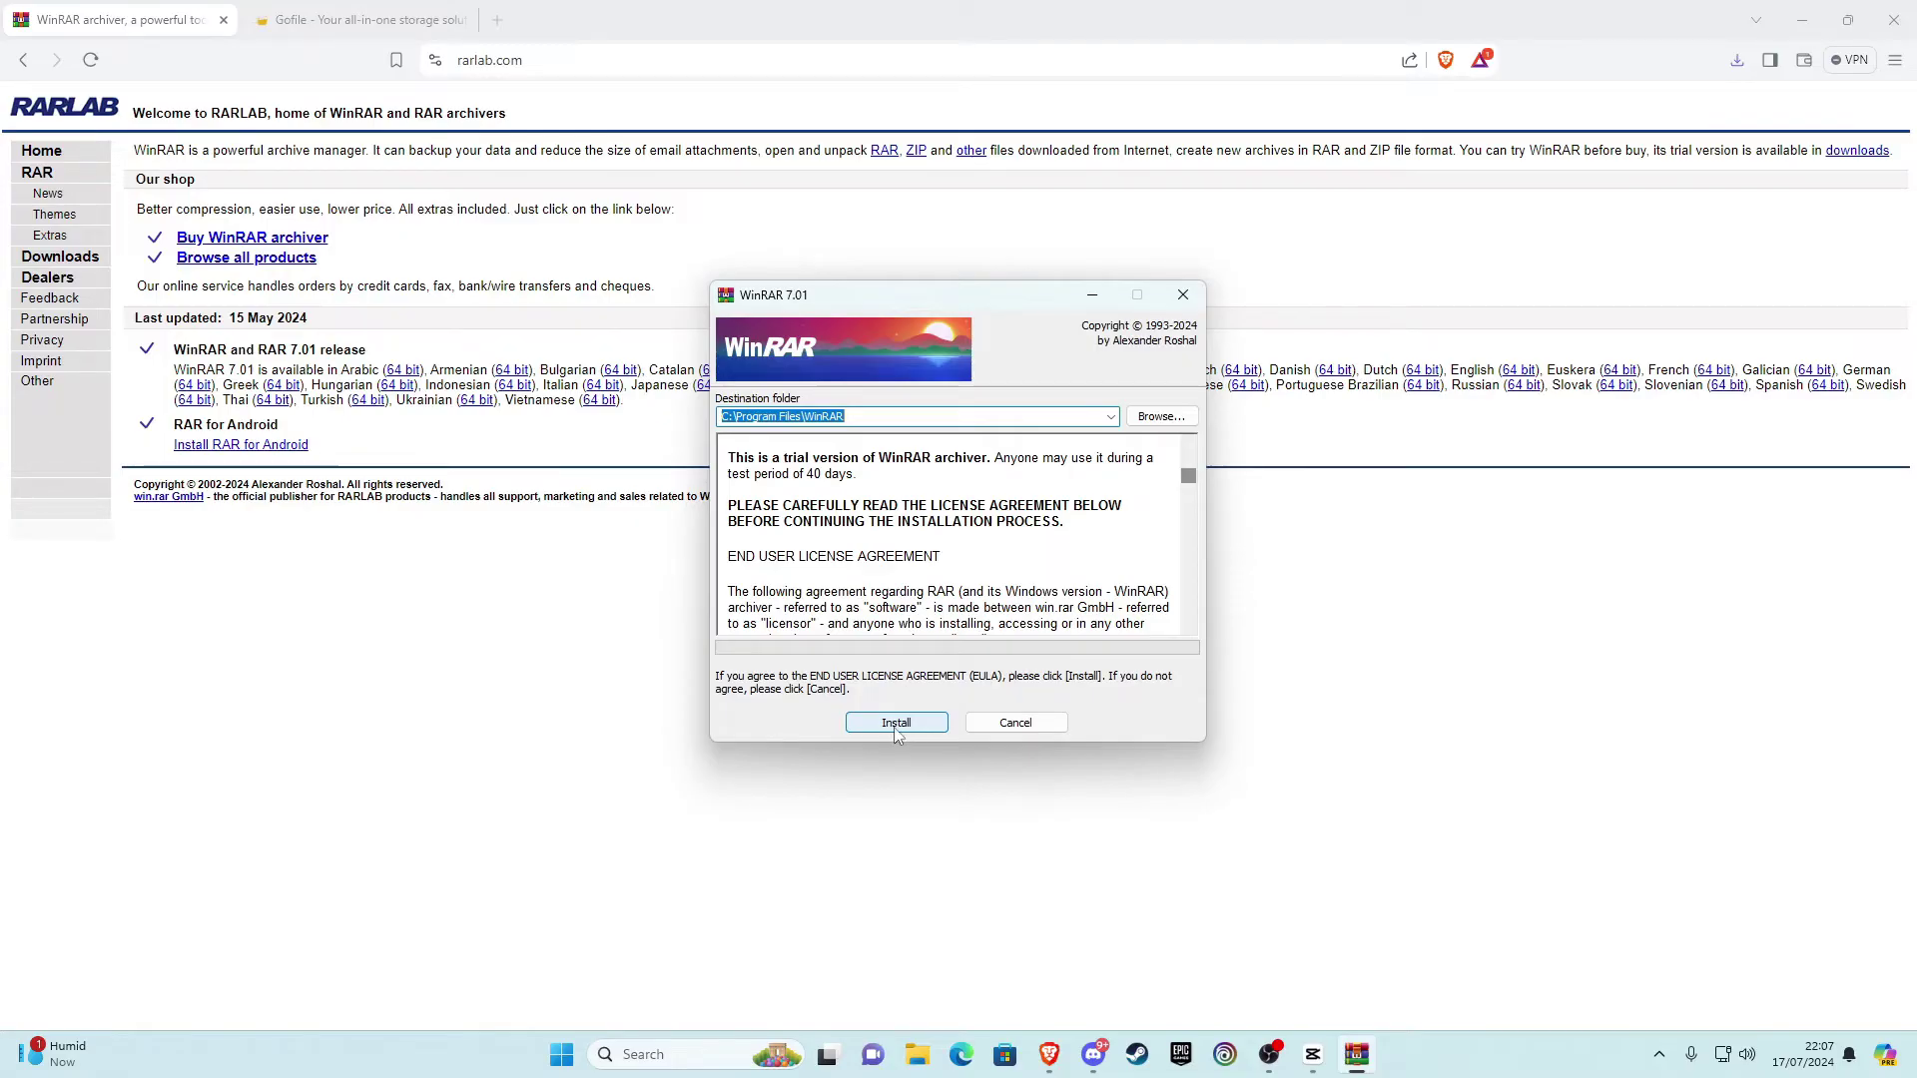
pyautogui.click(894, 718)
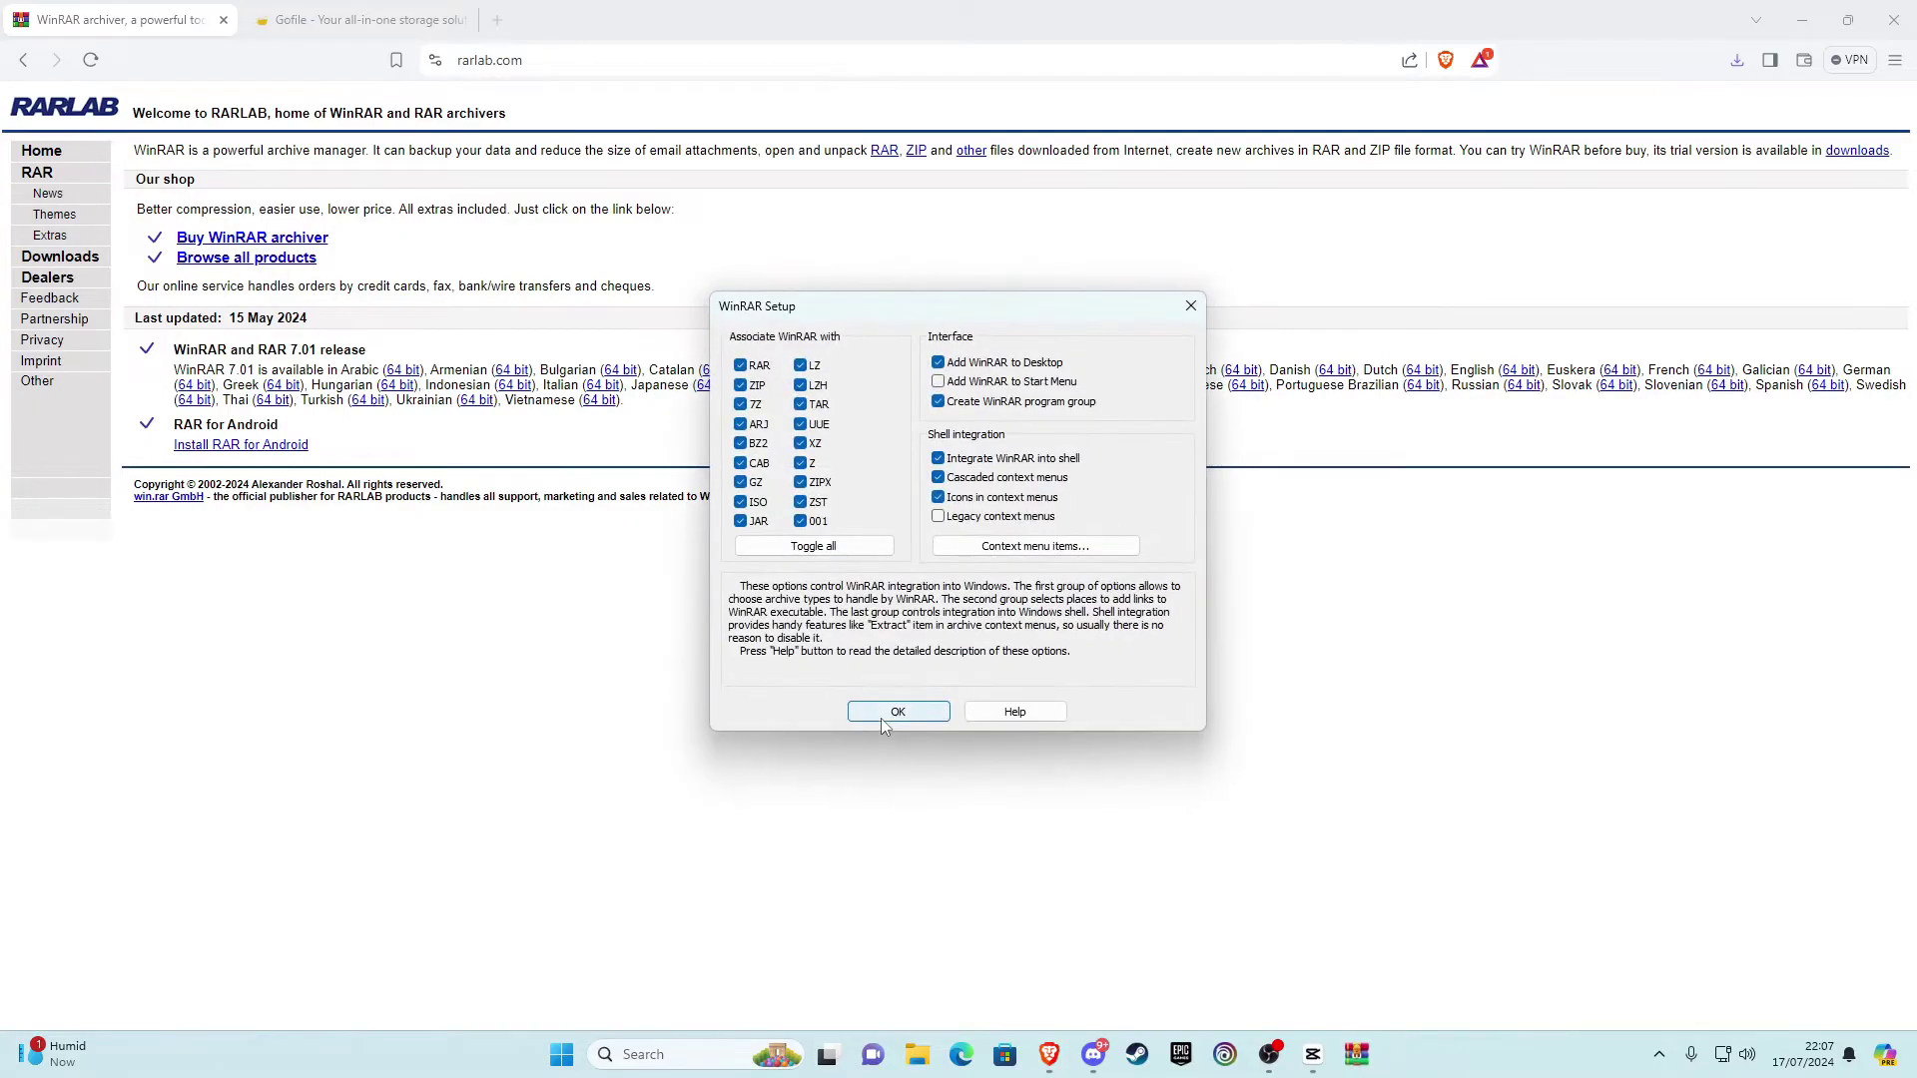
pyautogui.click(899, 711)
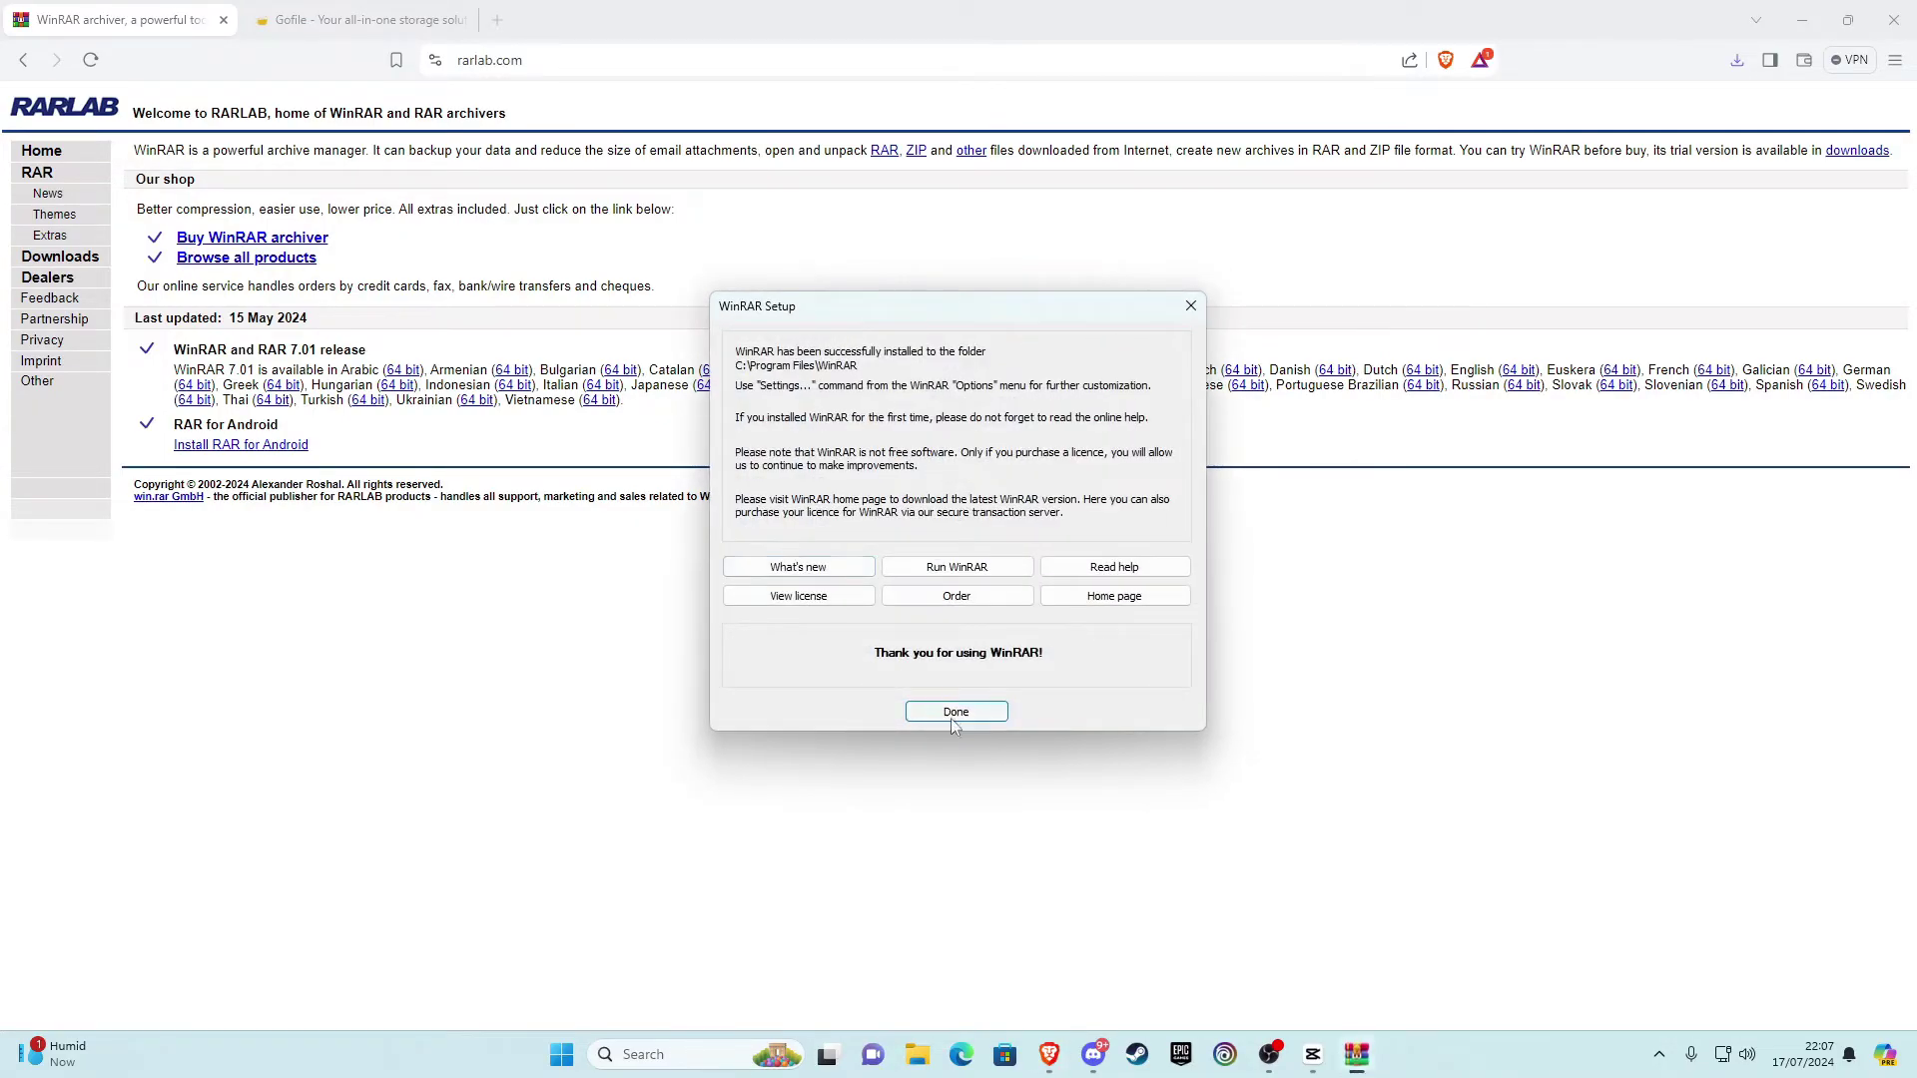
pyautogui.click(951, 717)
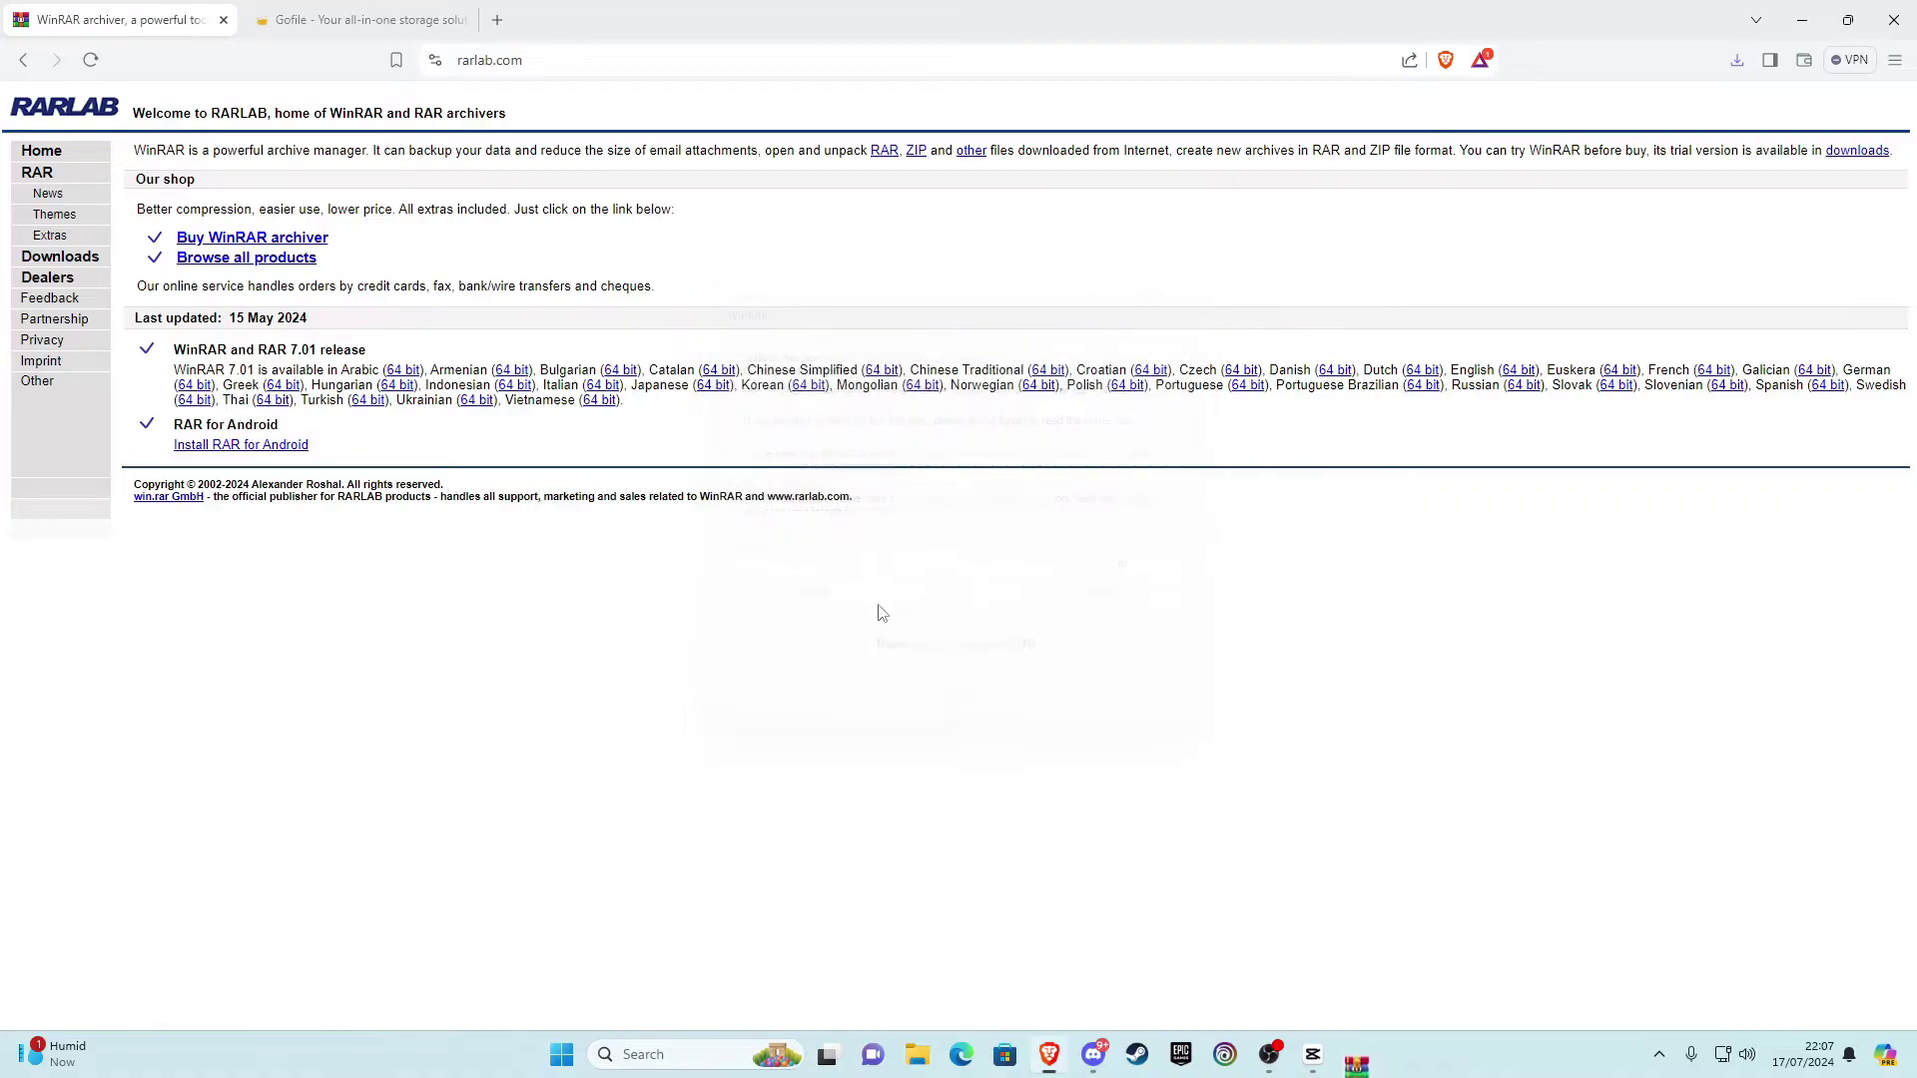
pyautogui.click(224, 20)
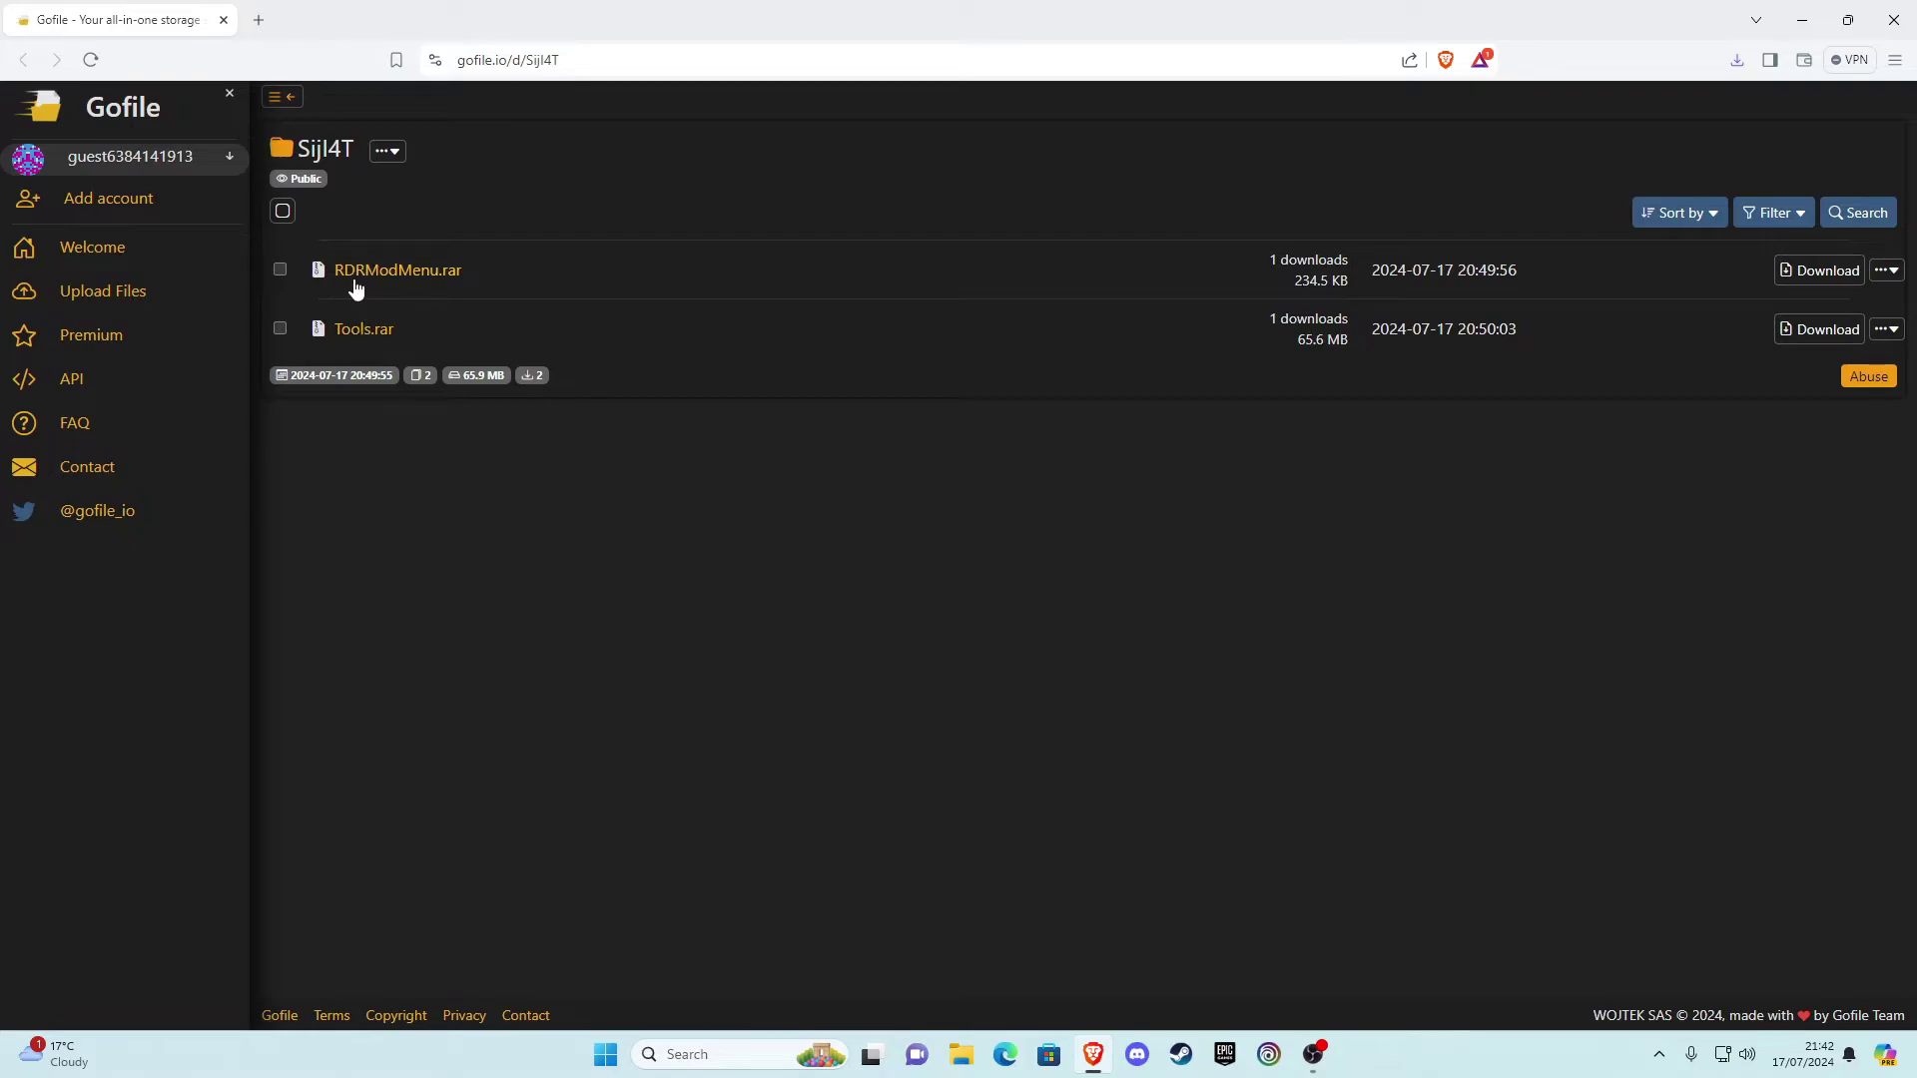
# Download Tools.rar from the Gofile page into the Downloads folder
pyautogui.click(280, 330)
pyautogui.click(1817, 329)
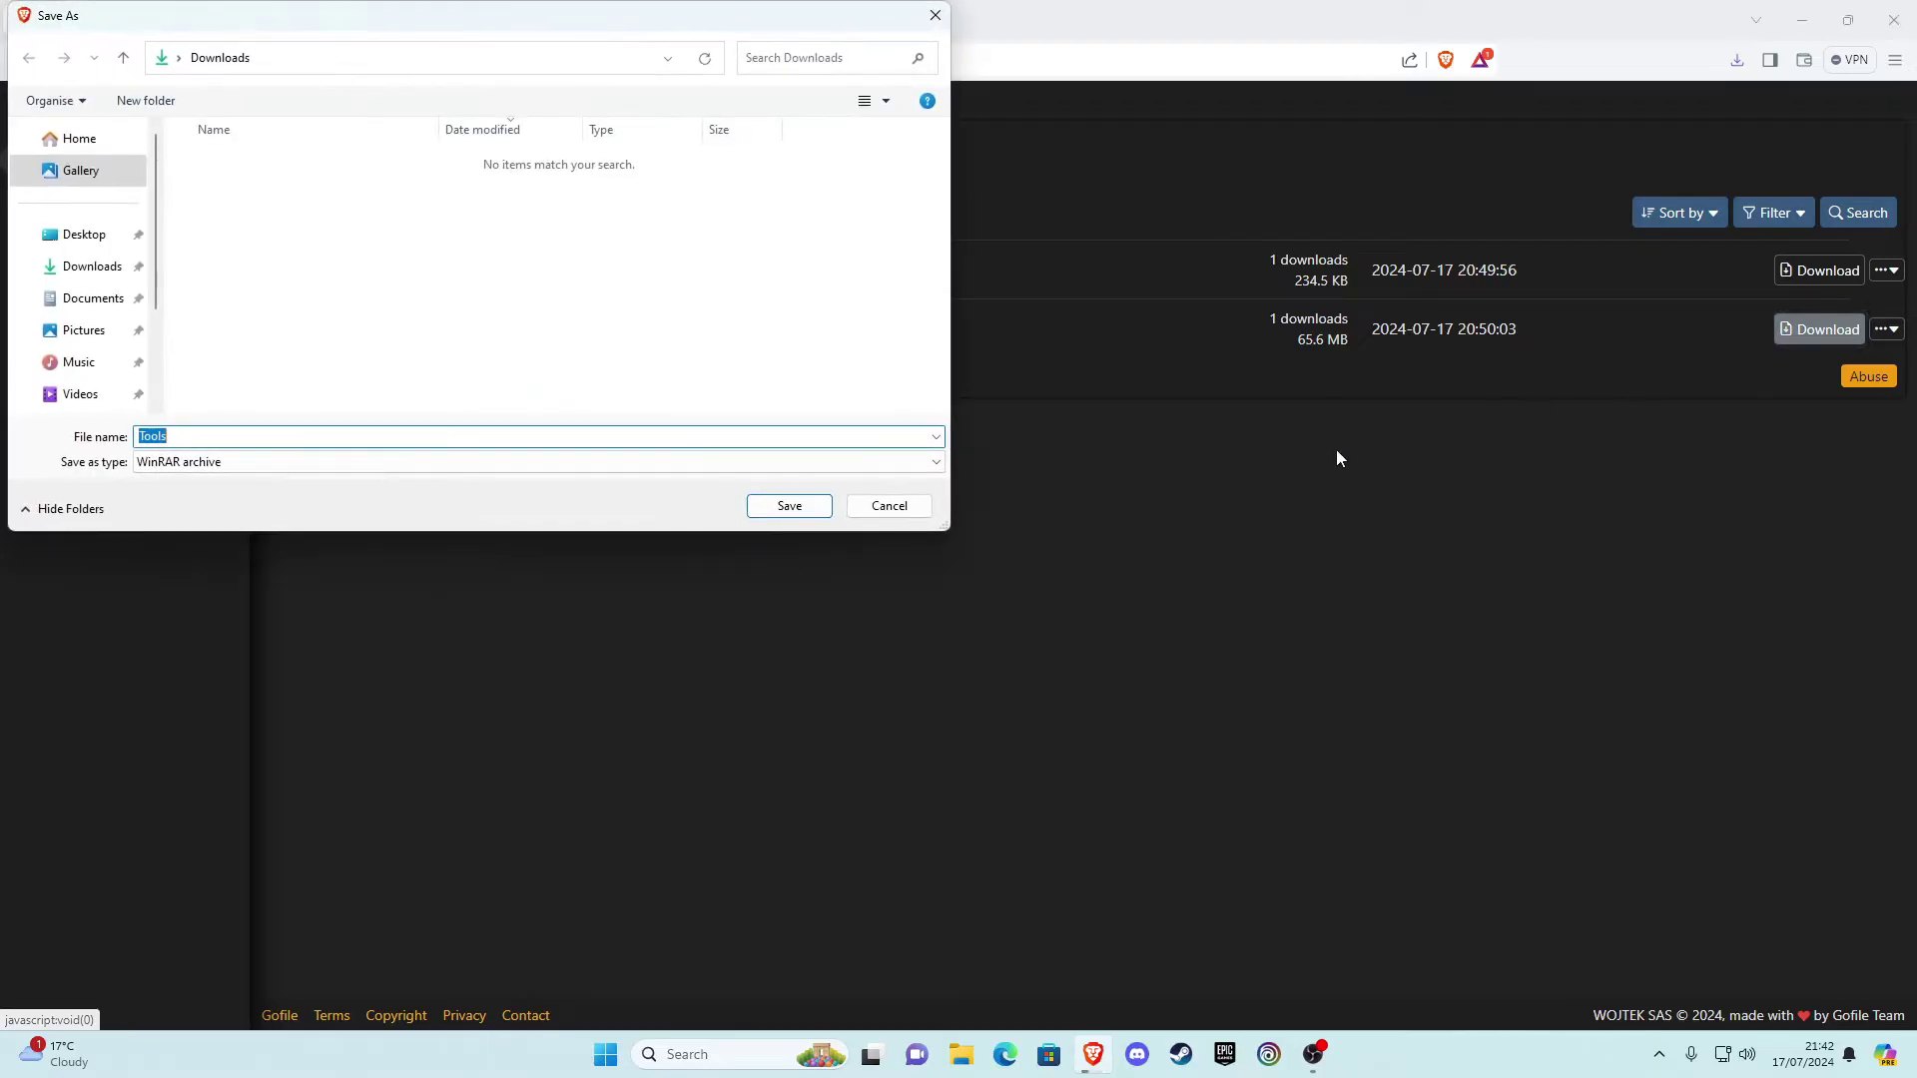
pyautogui.click(788, 506)
# Download RDRModMenu.rar from the Gofile page into the Downloads folder
pyautogui.click(281, 330)
pyautogui.click(280, 270)
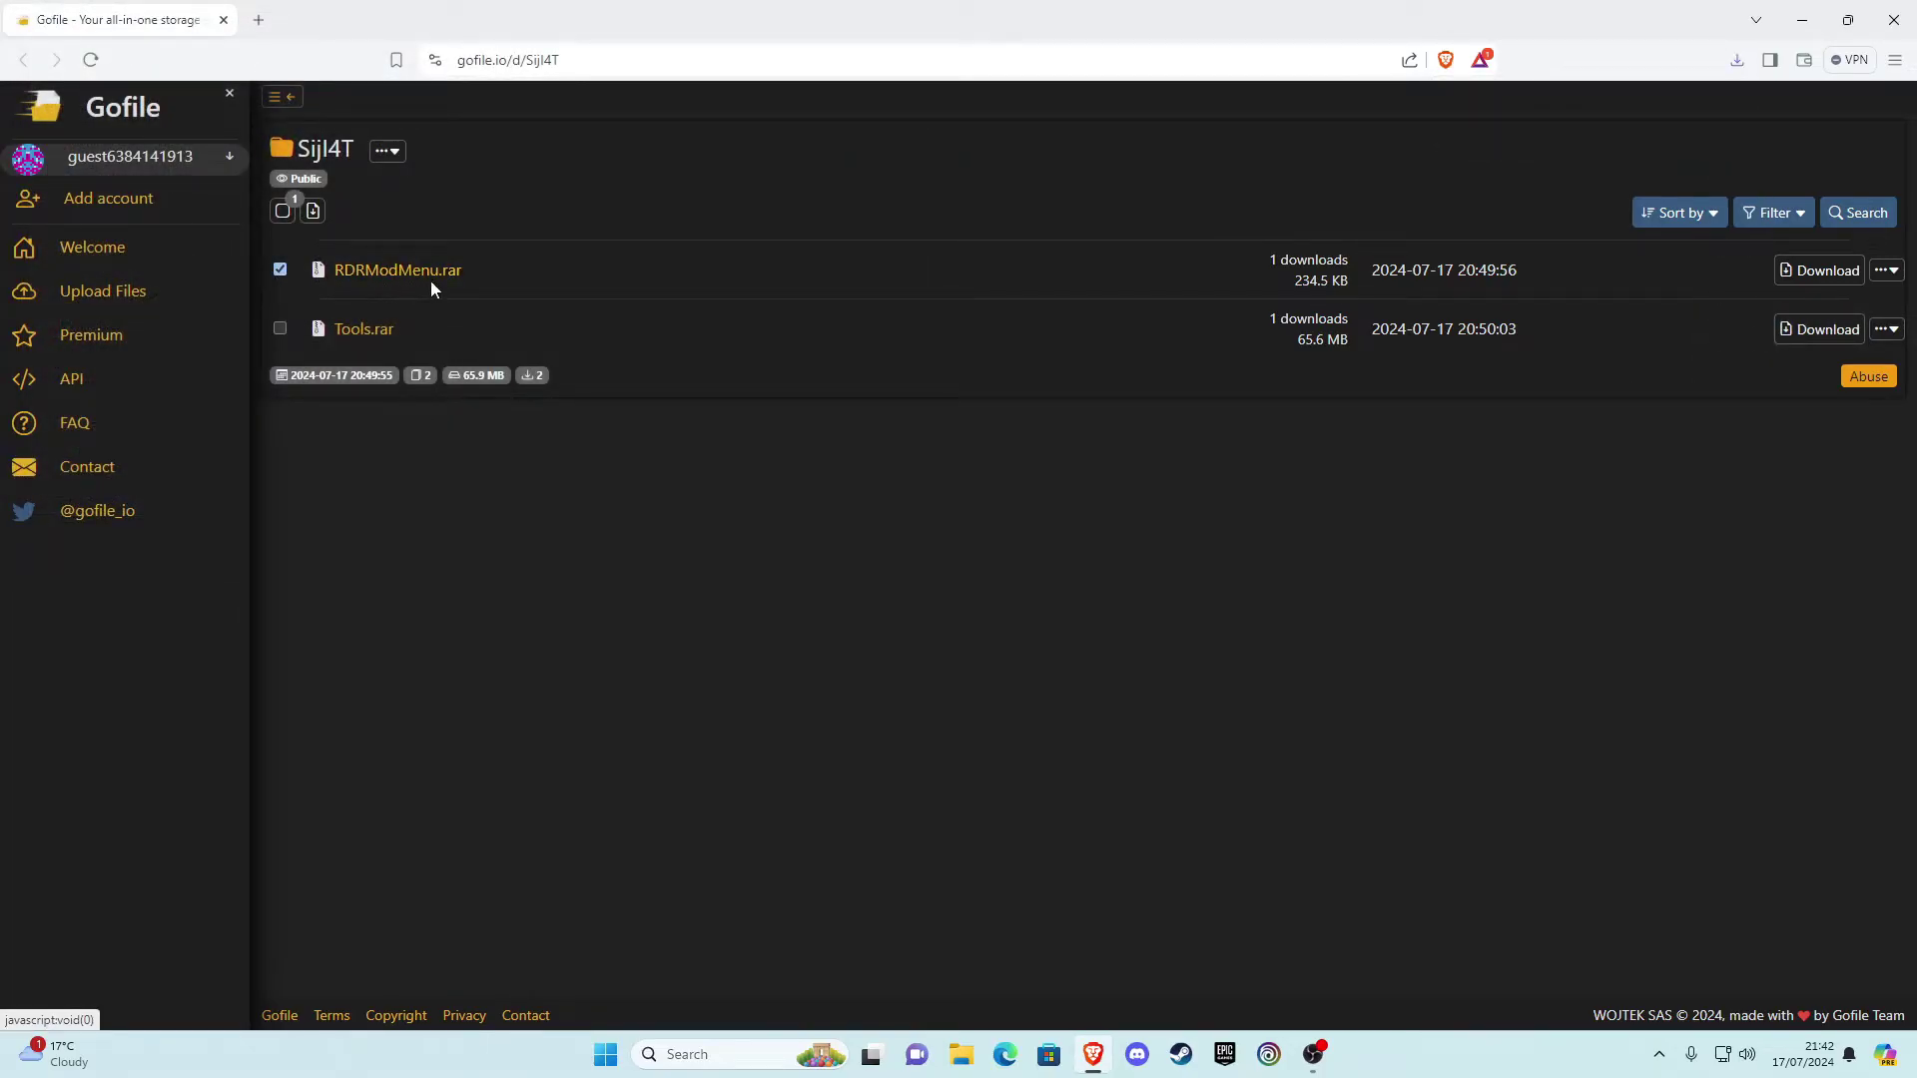
pyautogui.click(1819, 271)
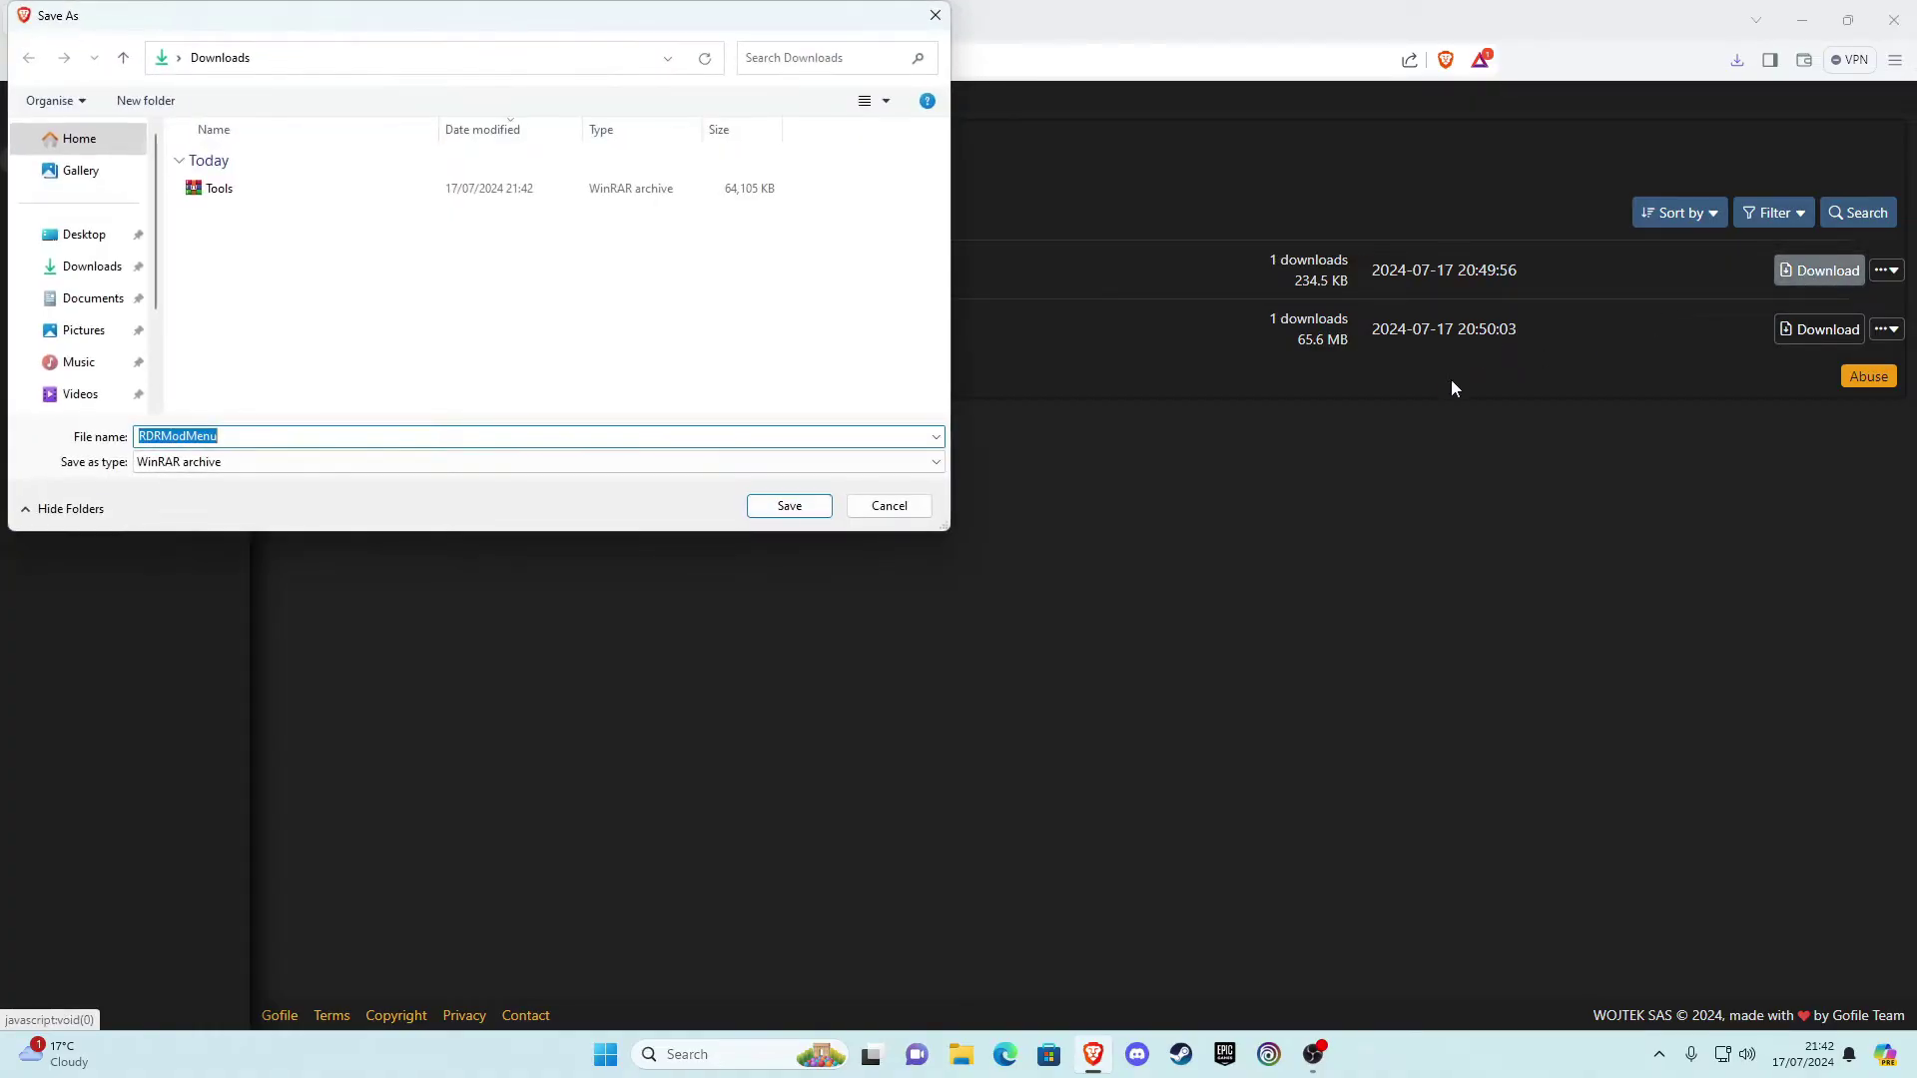
pyautogui.click(789, 506)
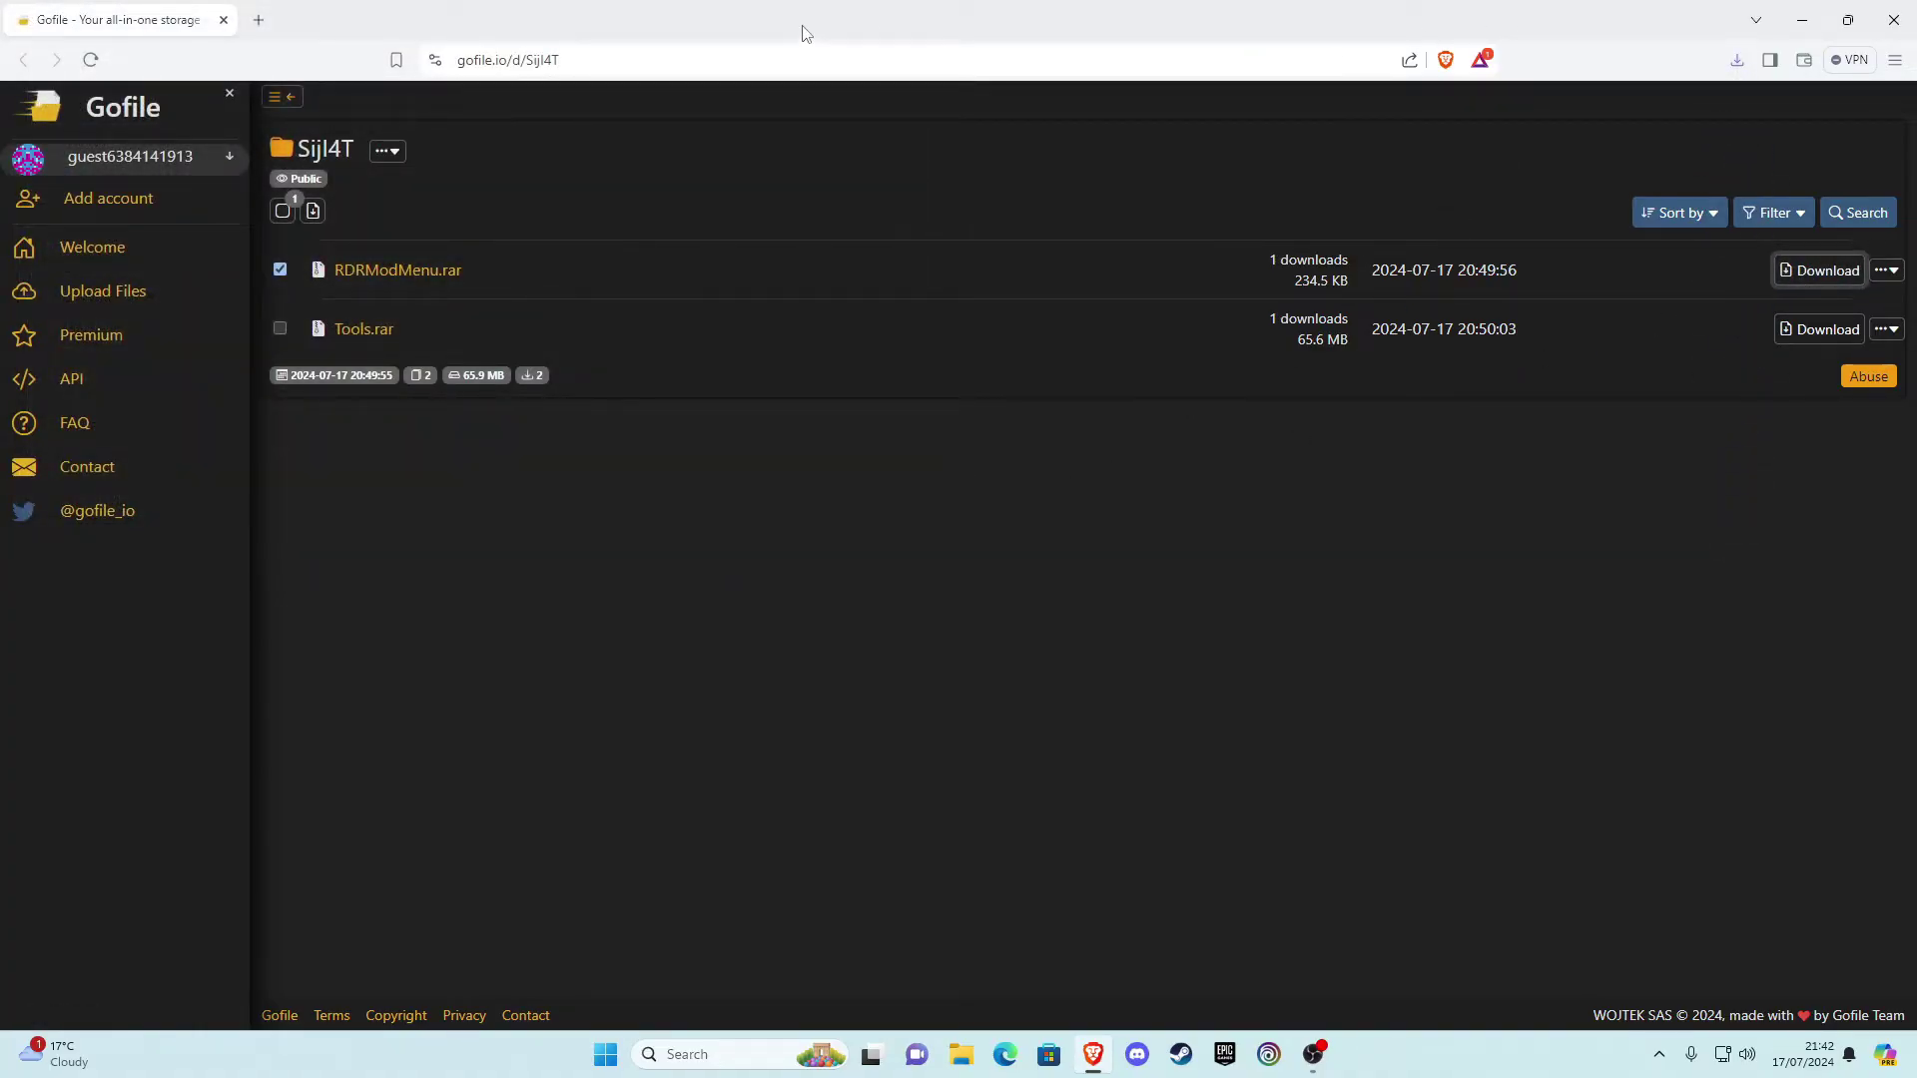
# Close the Gofile page and show the downloaded archives in the Downloads folder in File Explorer
pyautogui.moveTo(789, 30); pyautogui.dragTo(1285, 49)
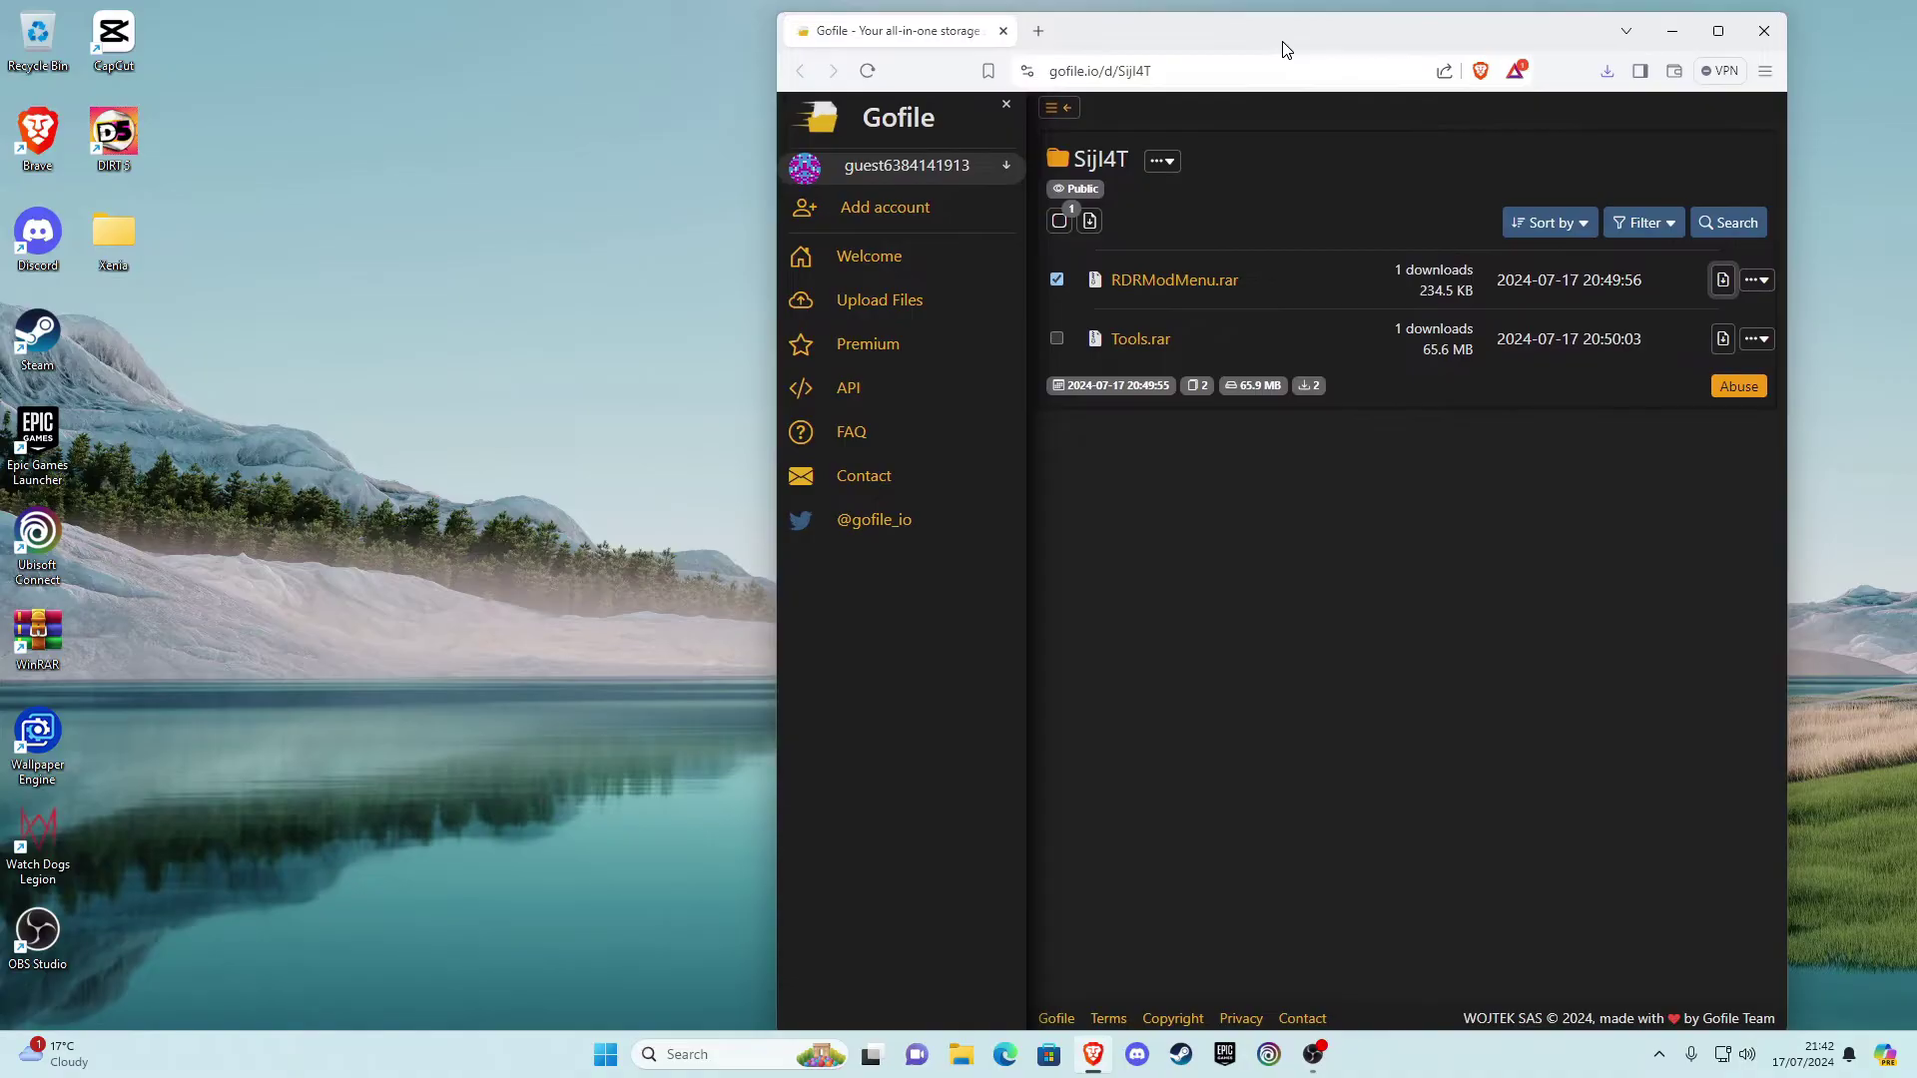
pyautogui.click(1004, 31)
pyautogui.click(963, 1053)
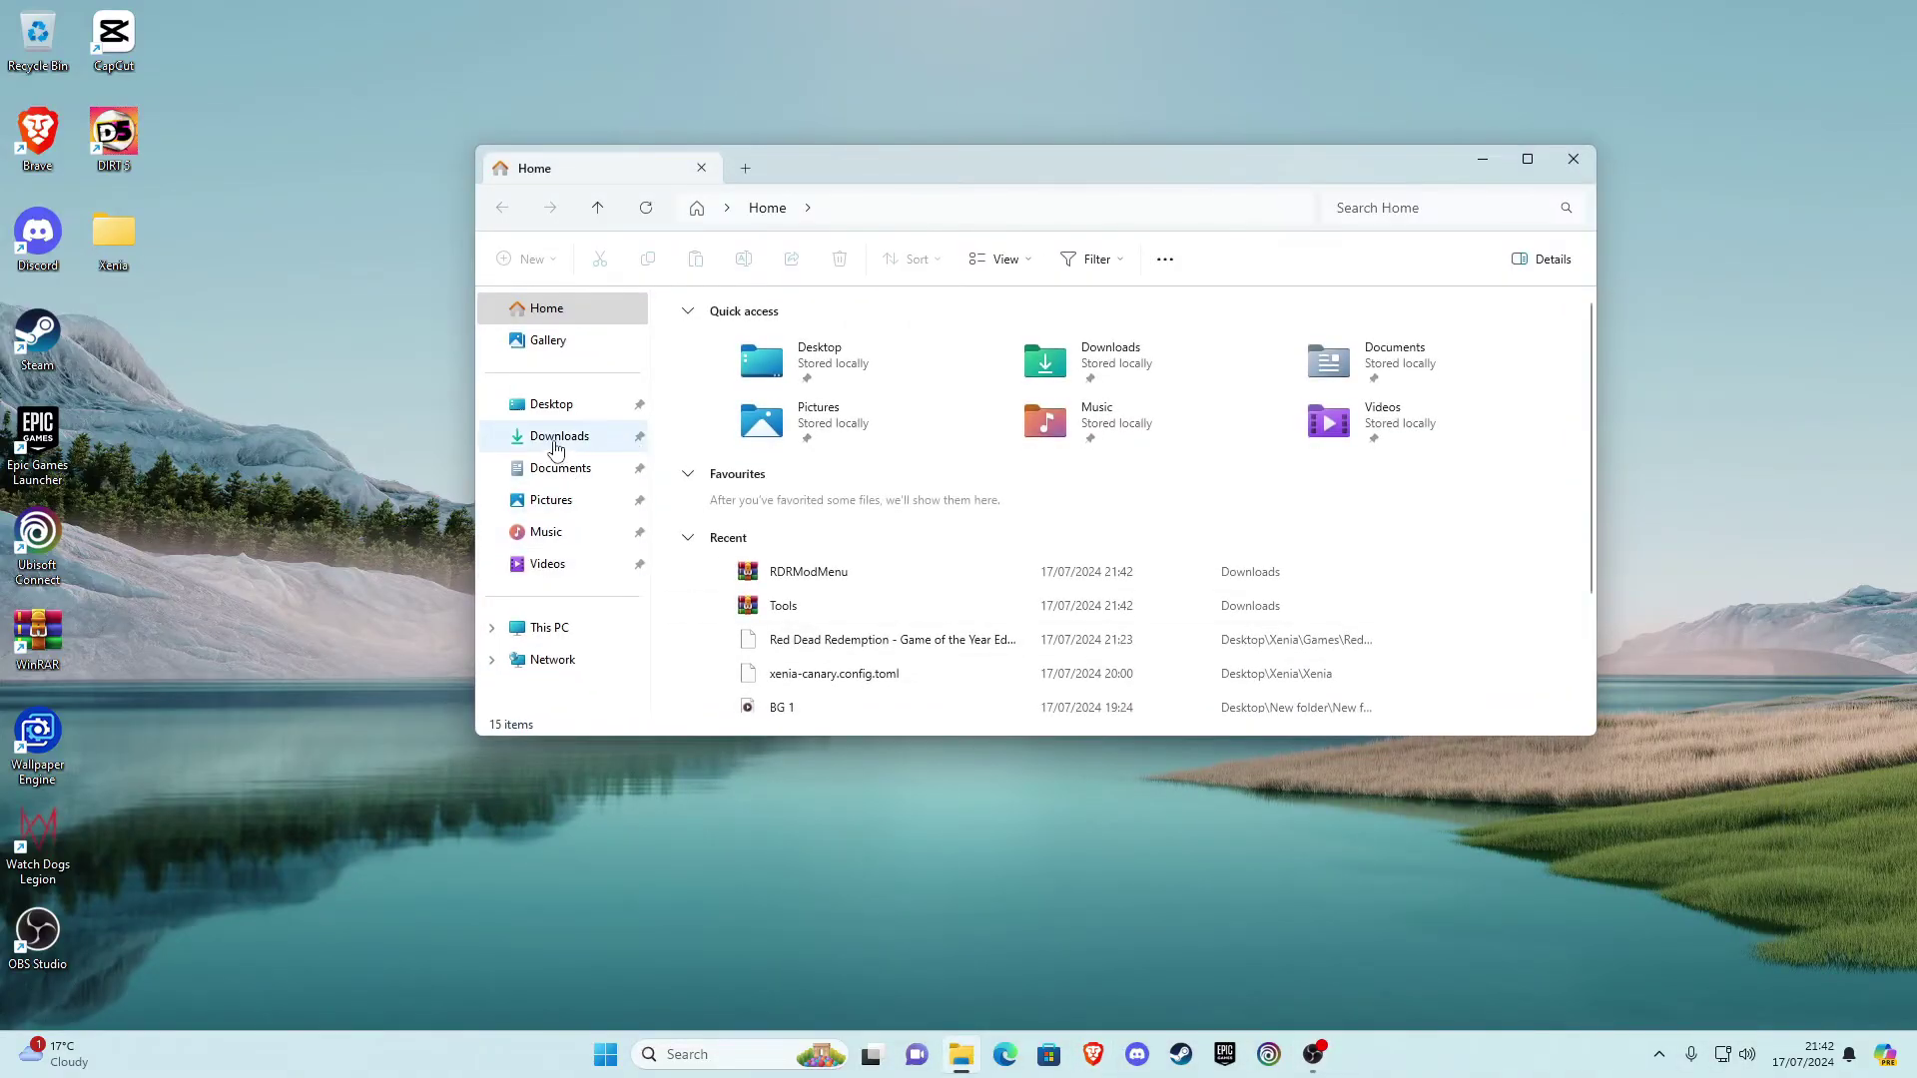
pyautogui.click(556, 440)
pyautogui.moveTo(859, 168); pyautogui.dragTo(1002, 129)
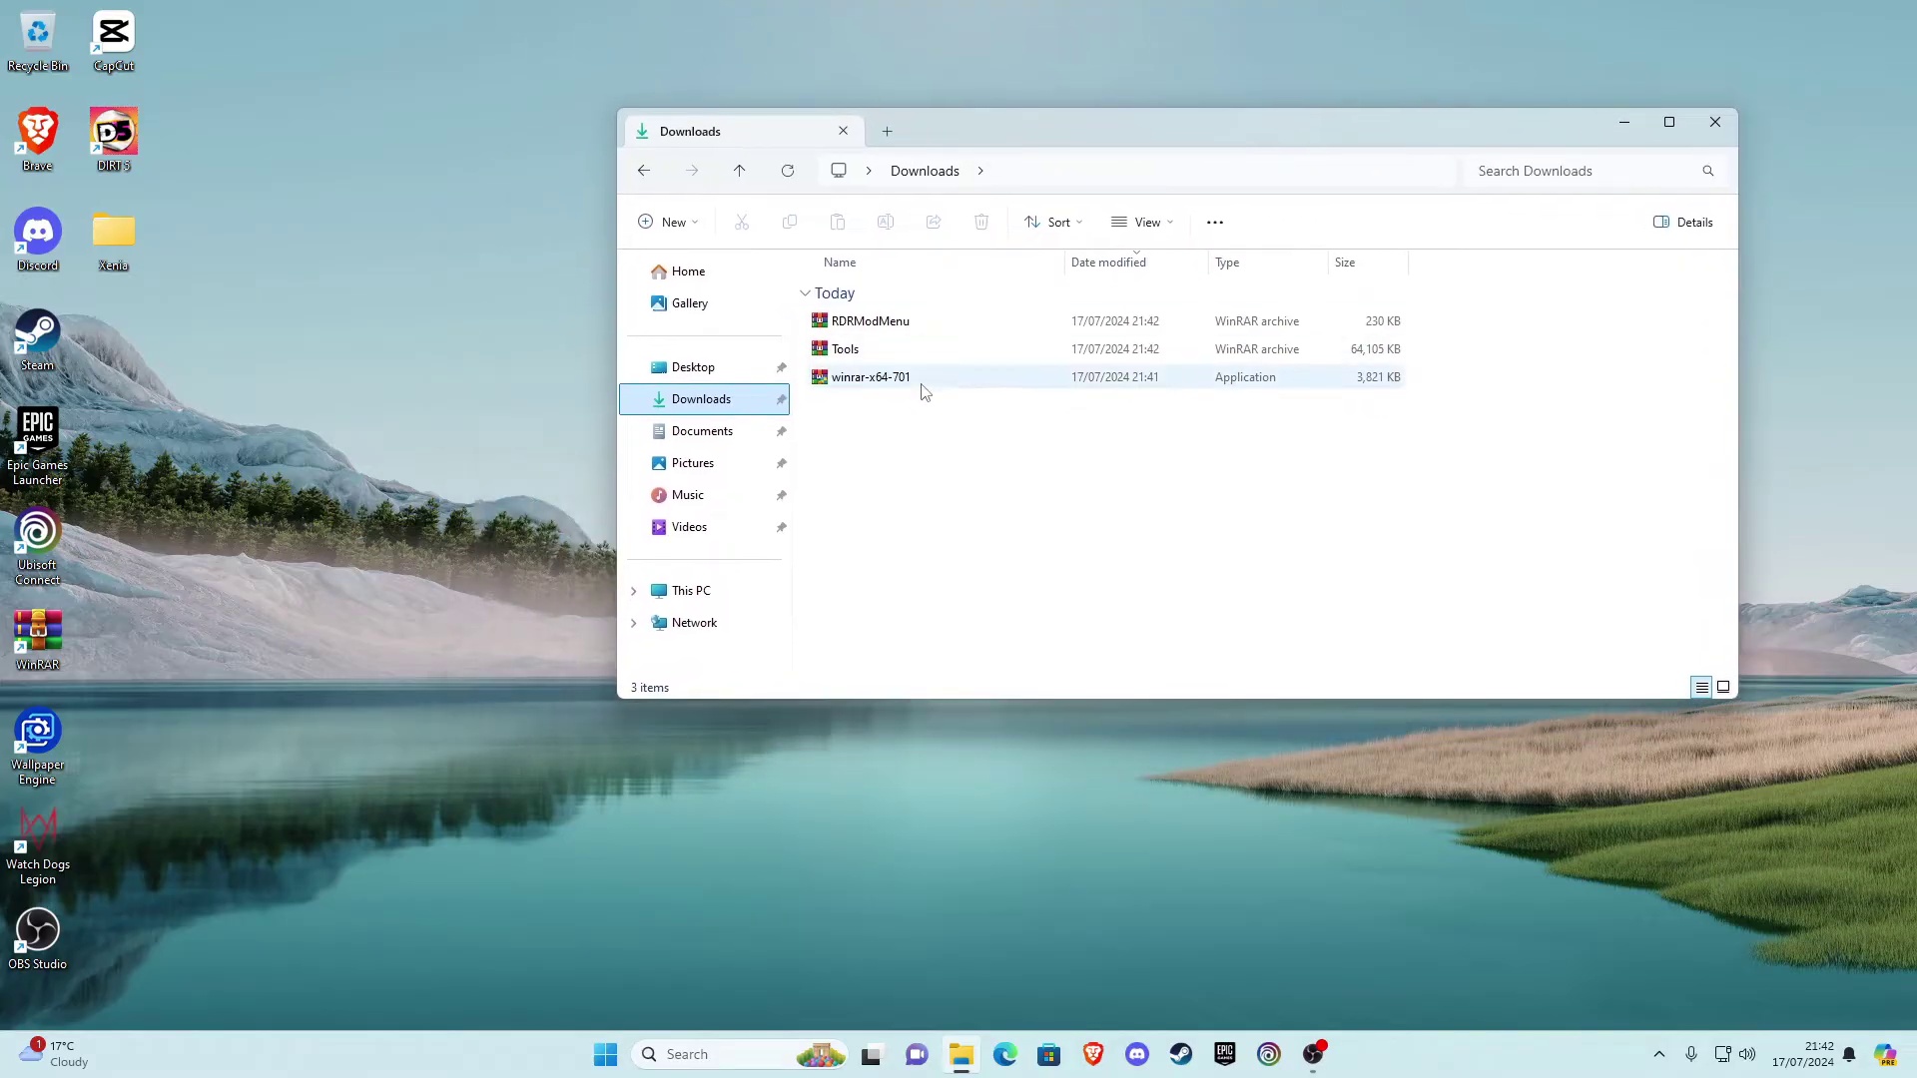
pyautogui.click(854, 330)
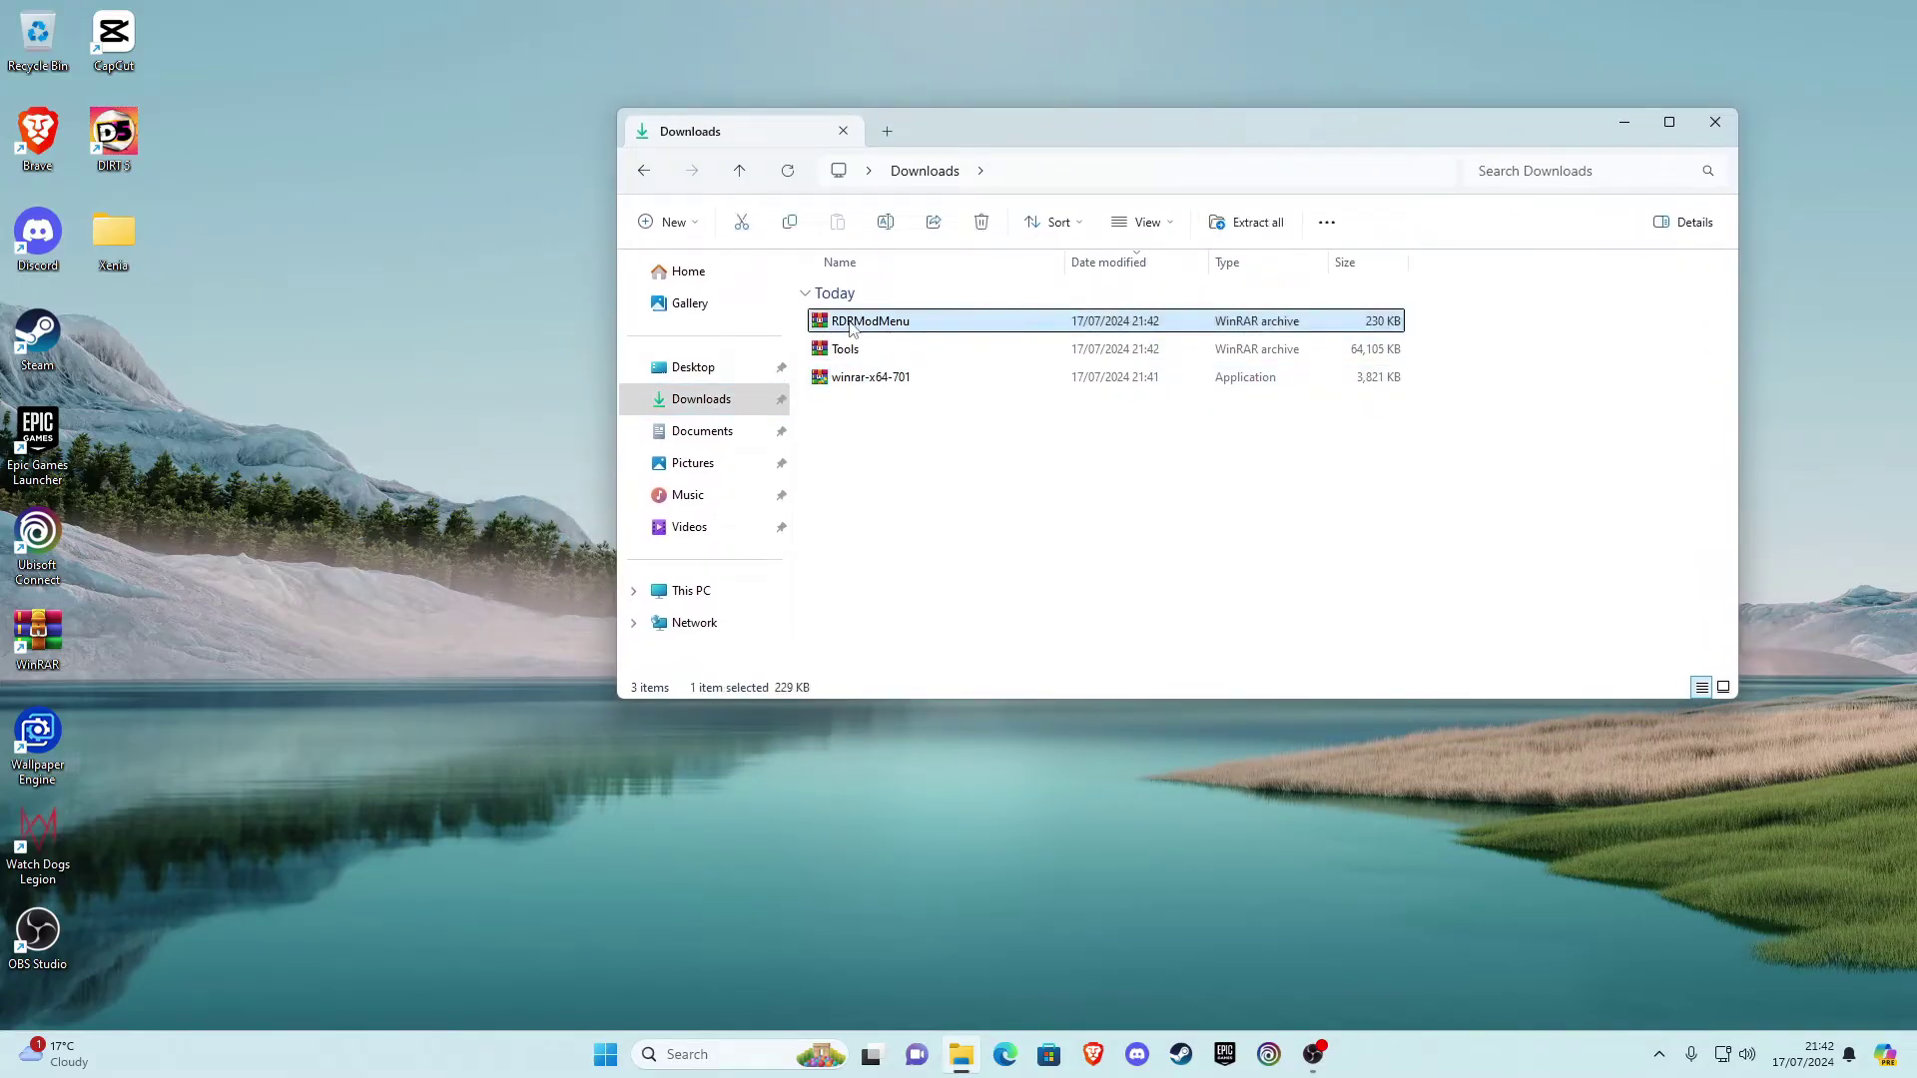
# Open the Xenia folder from the desktop and arrange it side by side with the Downloads window
pyautogui.doubleClick(104, 248)
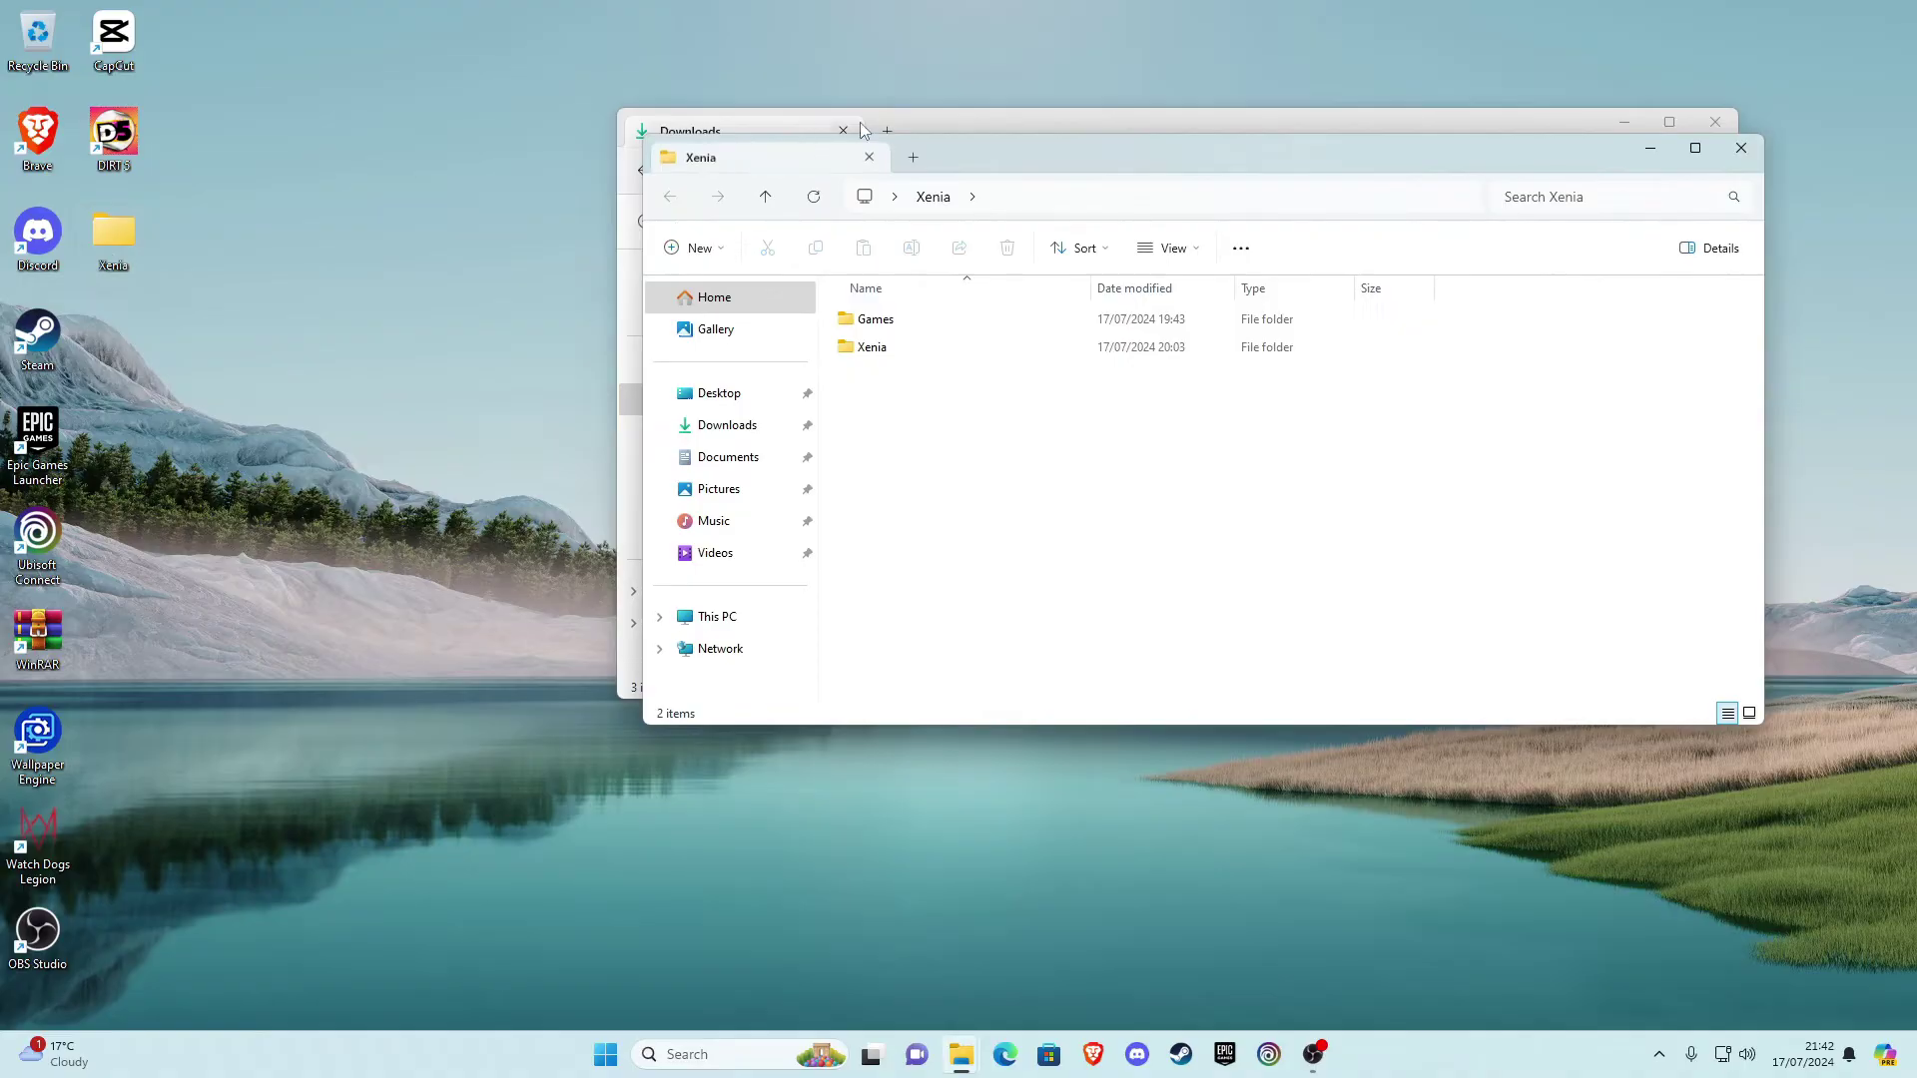
pyautogui.moveTo(1017, 158); pyautogui.dragTo(407, 5)
pyautogui.moveTo(1207, 121); pyautogui.dragTo(1501, 126)
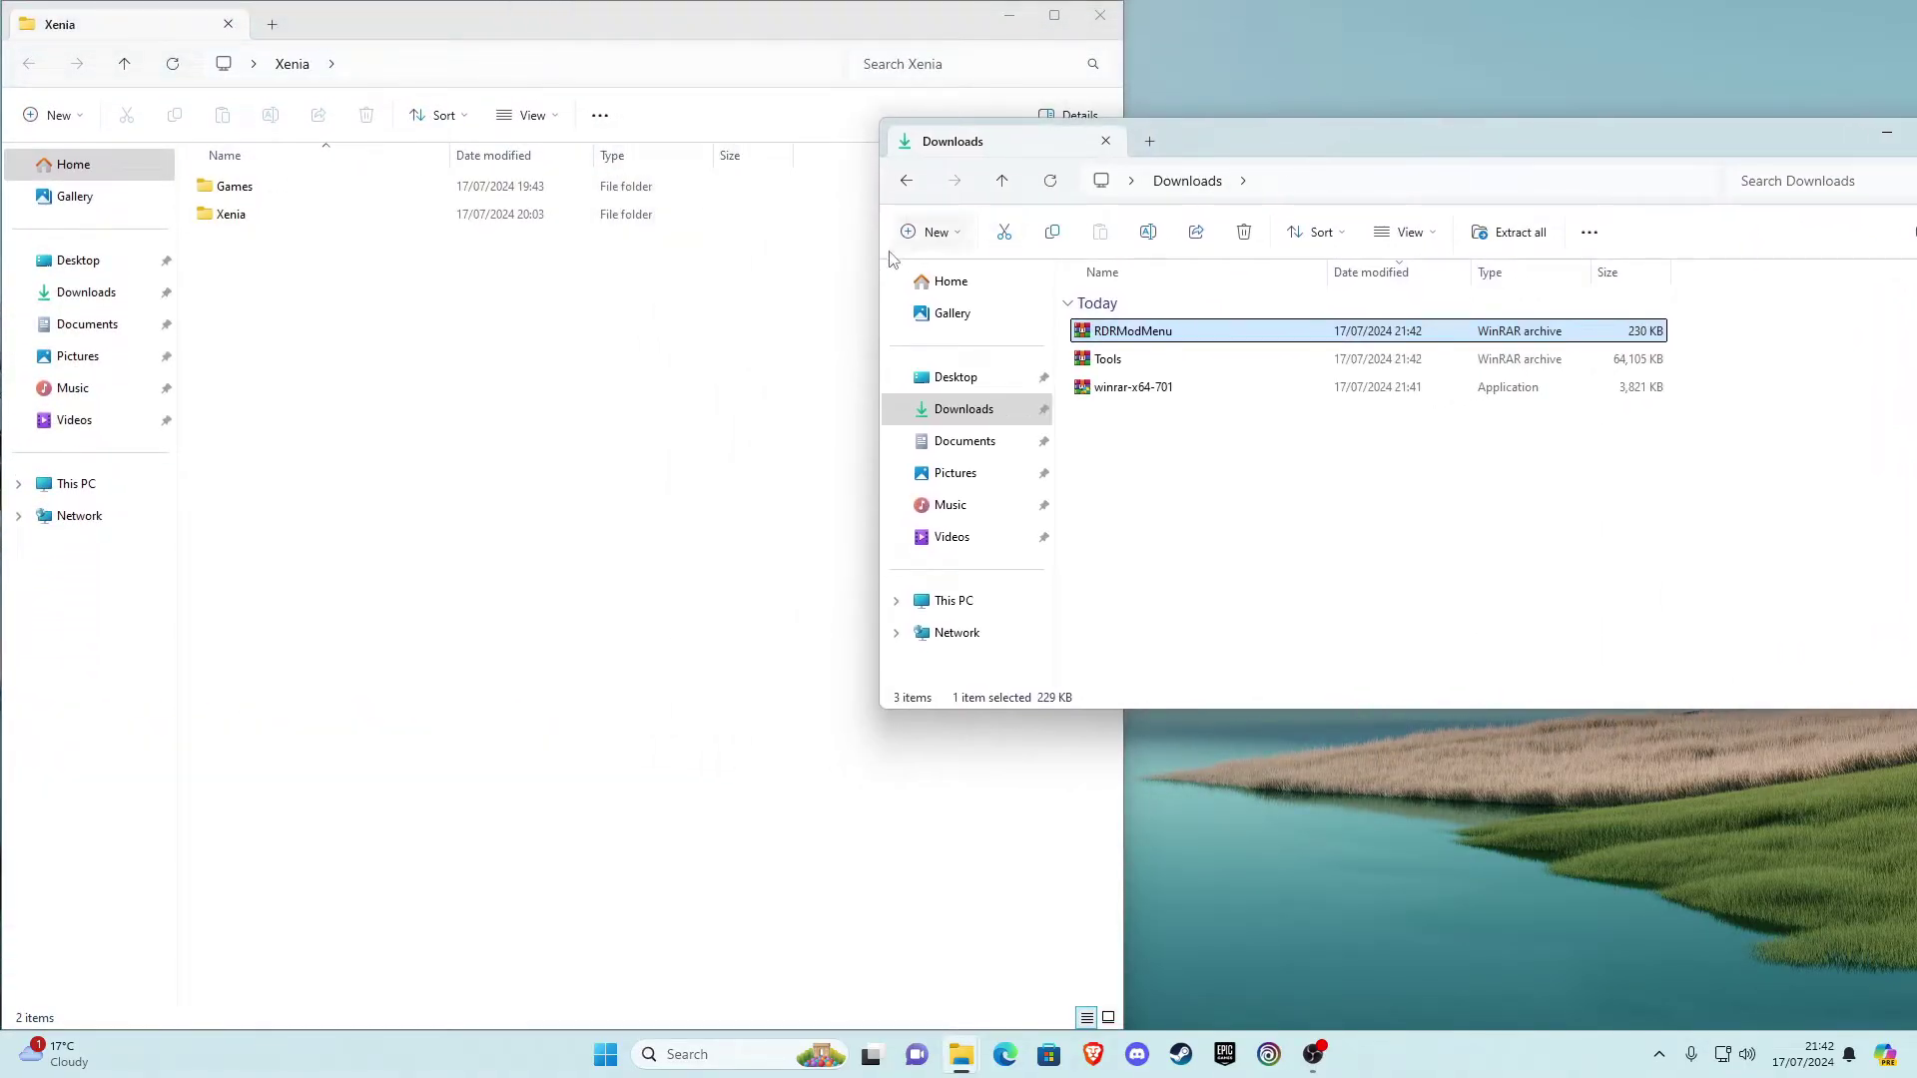
pyautogui.moveTo(878, 252); pyautogui.dragTo(1123, 250)
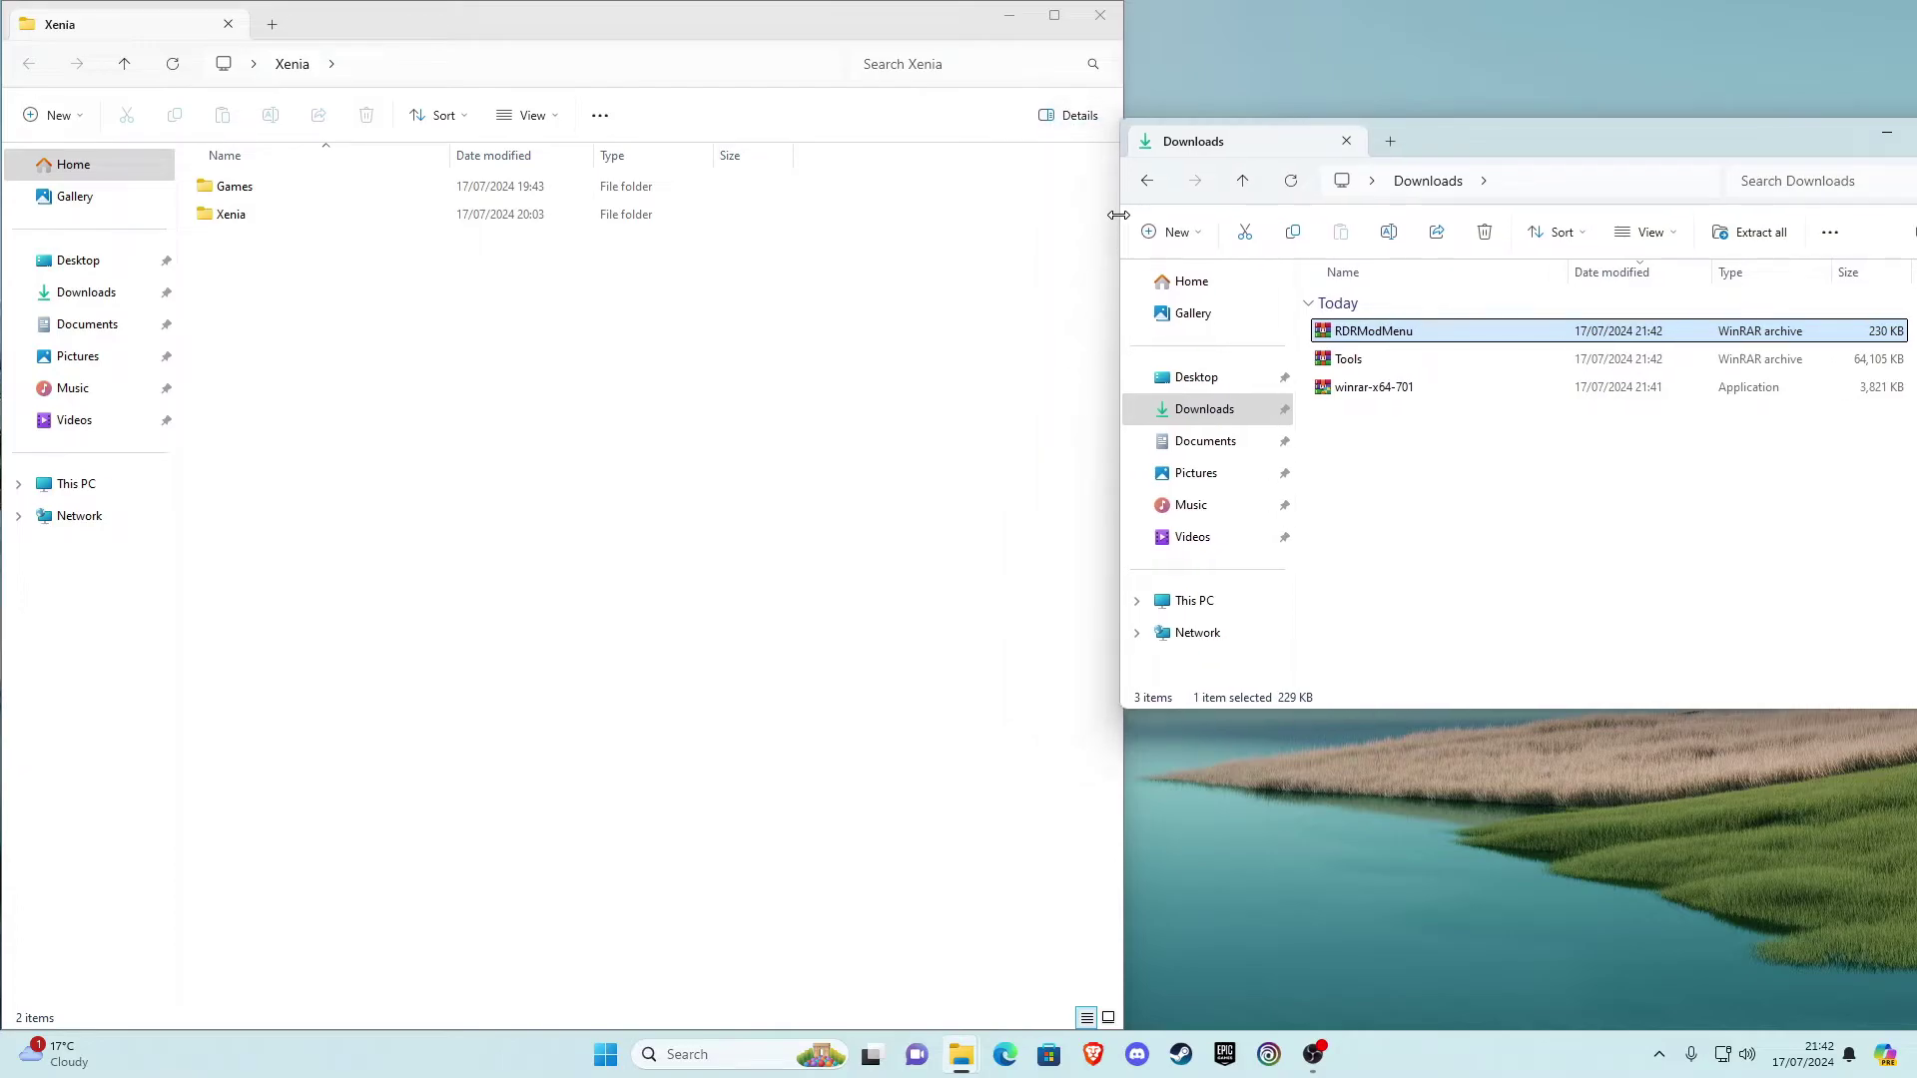
pyautogui.doubleClick(1388, 116)
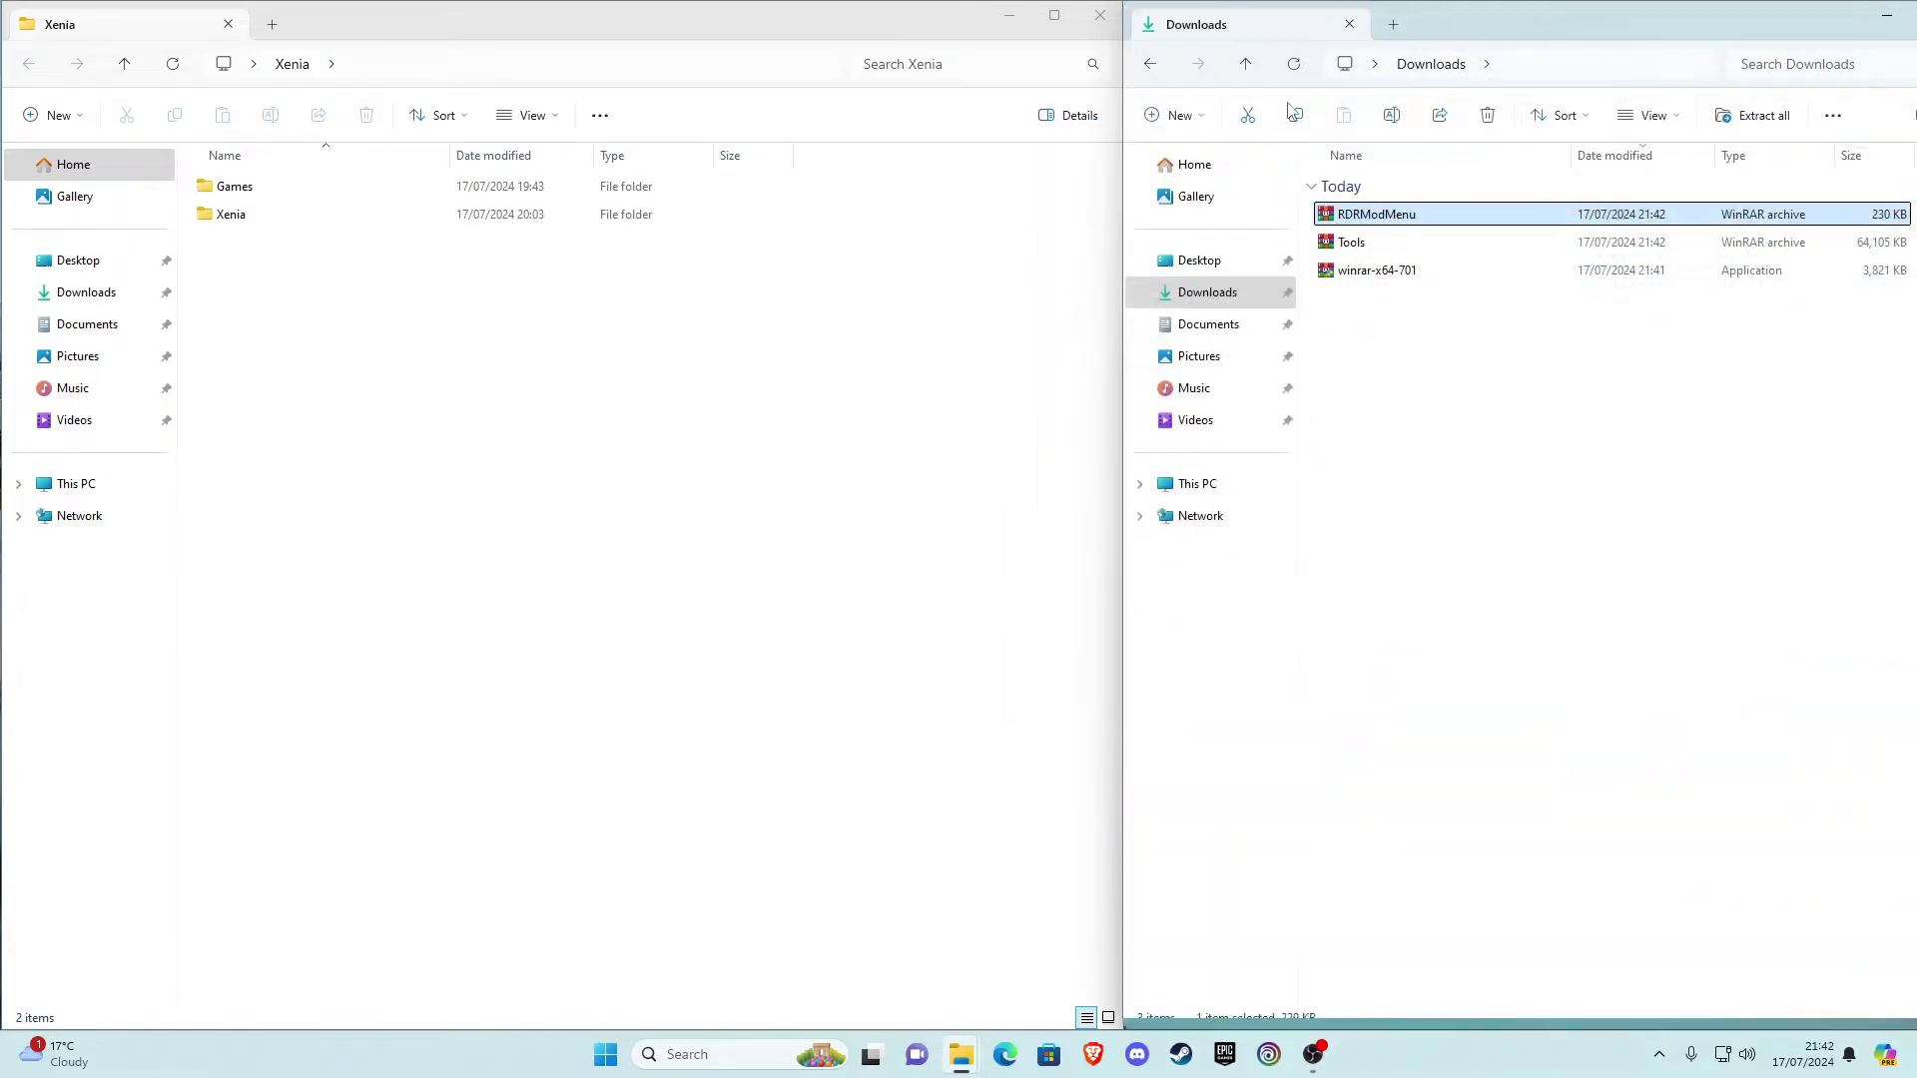
# Move the RDRModMenu and Tools archives from Downloads into Xenia's Games > Red Dead Redemption 1 folder
pyautogui.doubleClick(246, 194)
pyautogui.doubleClick(245, 192)
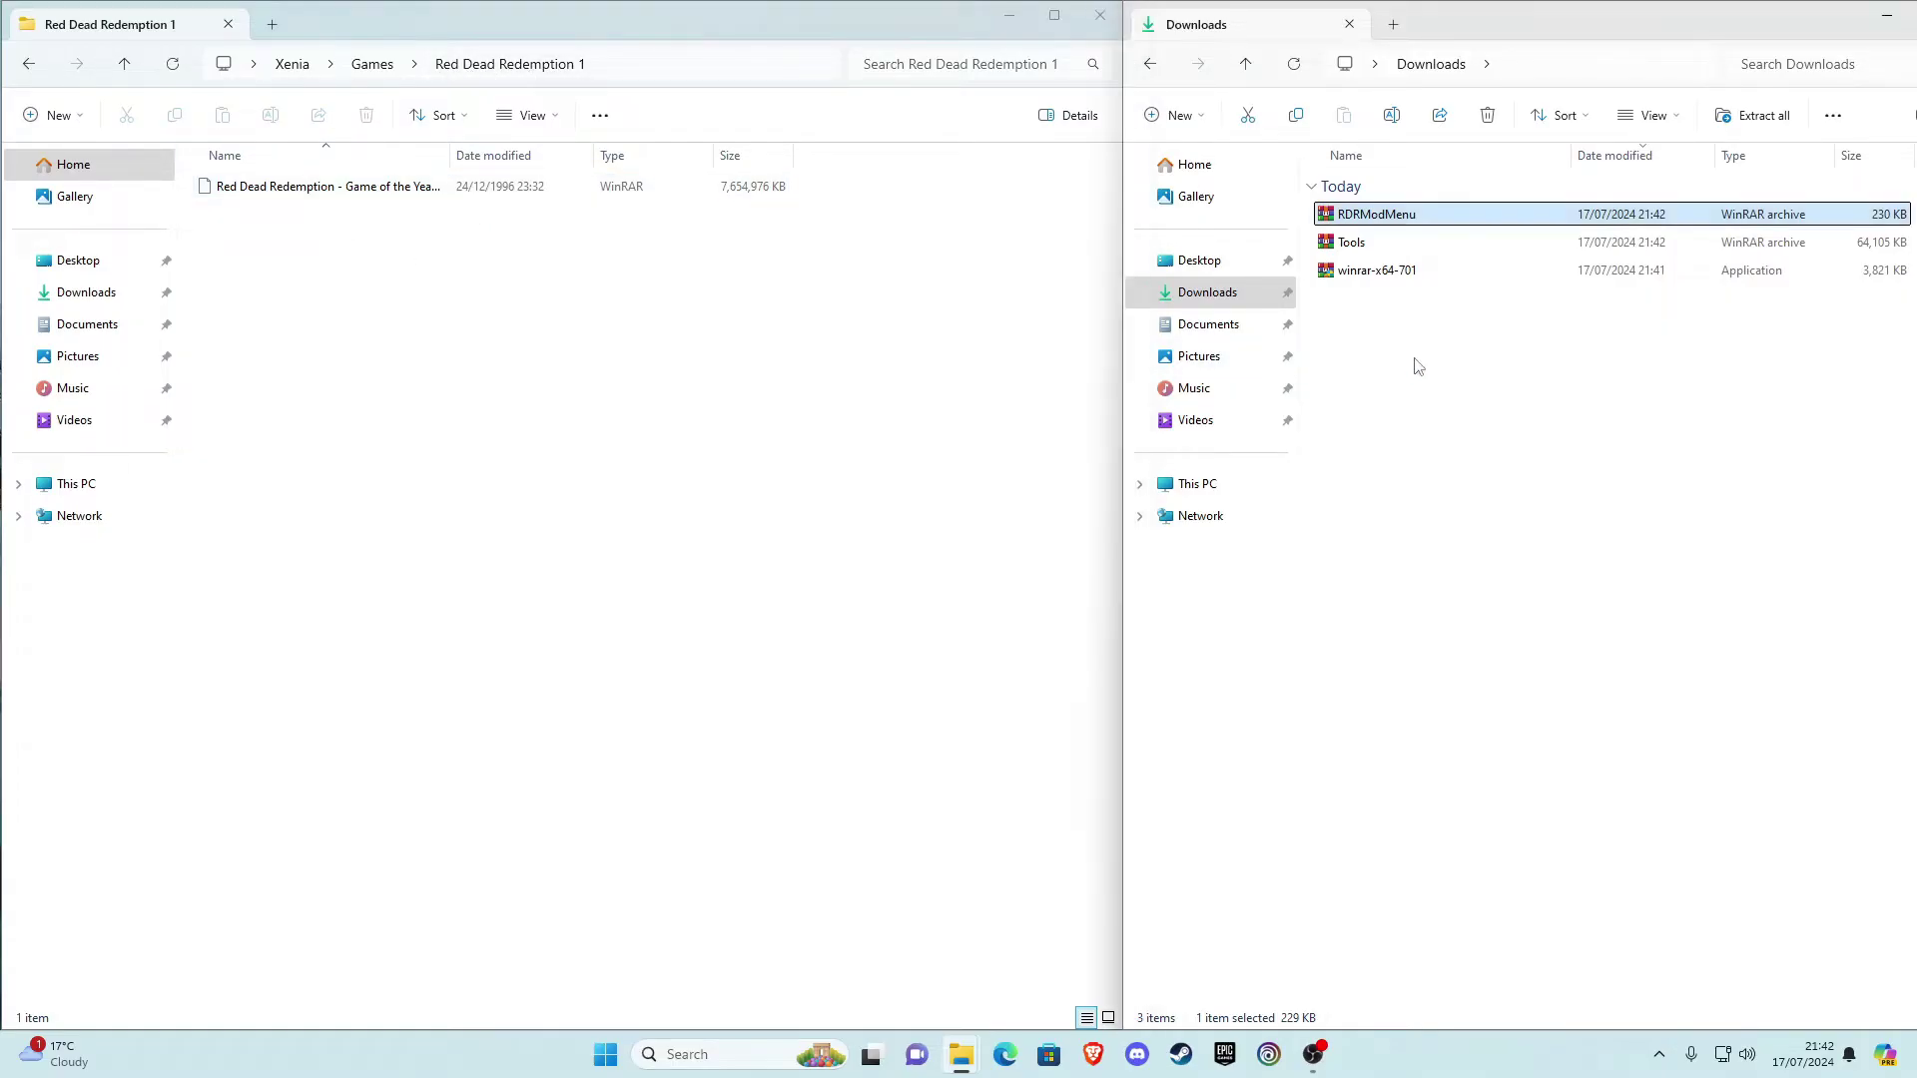
pyautogui.click(1398, 216)
pyautogui.moveTo(1422, 216); pyautogui.dragTo(424, 399)
pyautogui.moveTo(1353, 215); pyautogui.dragTo(366, 424)
pyautogui.click(366, 424)
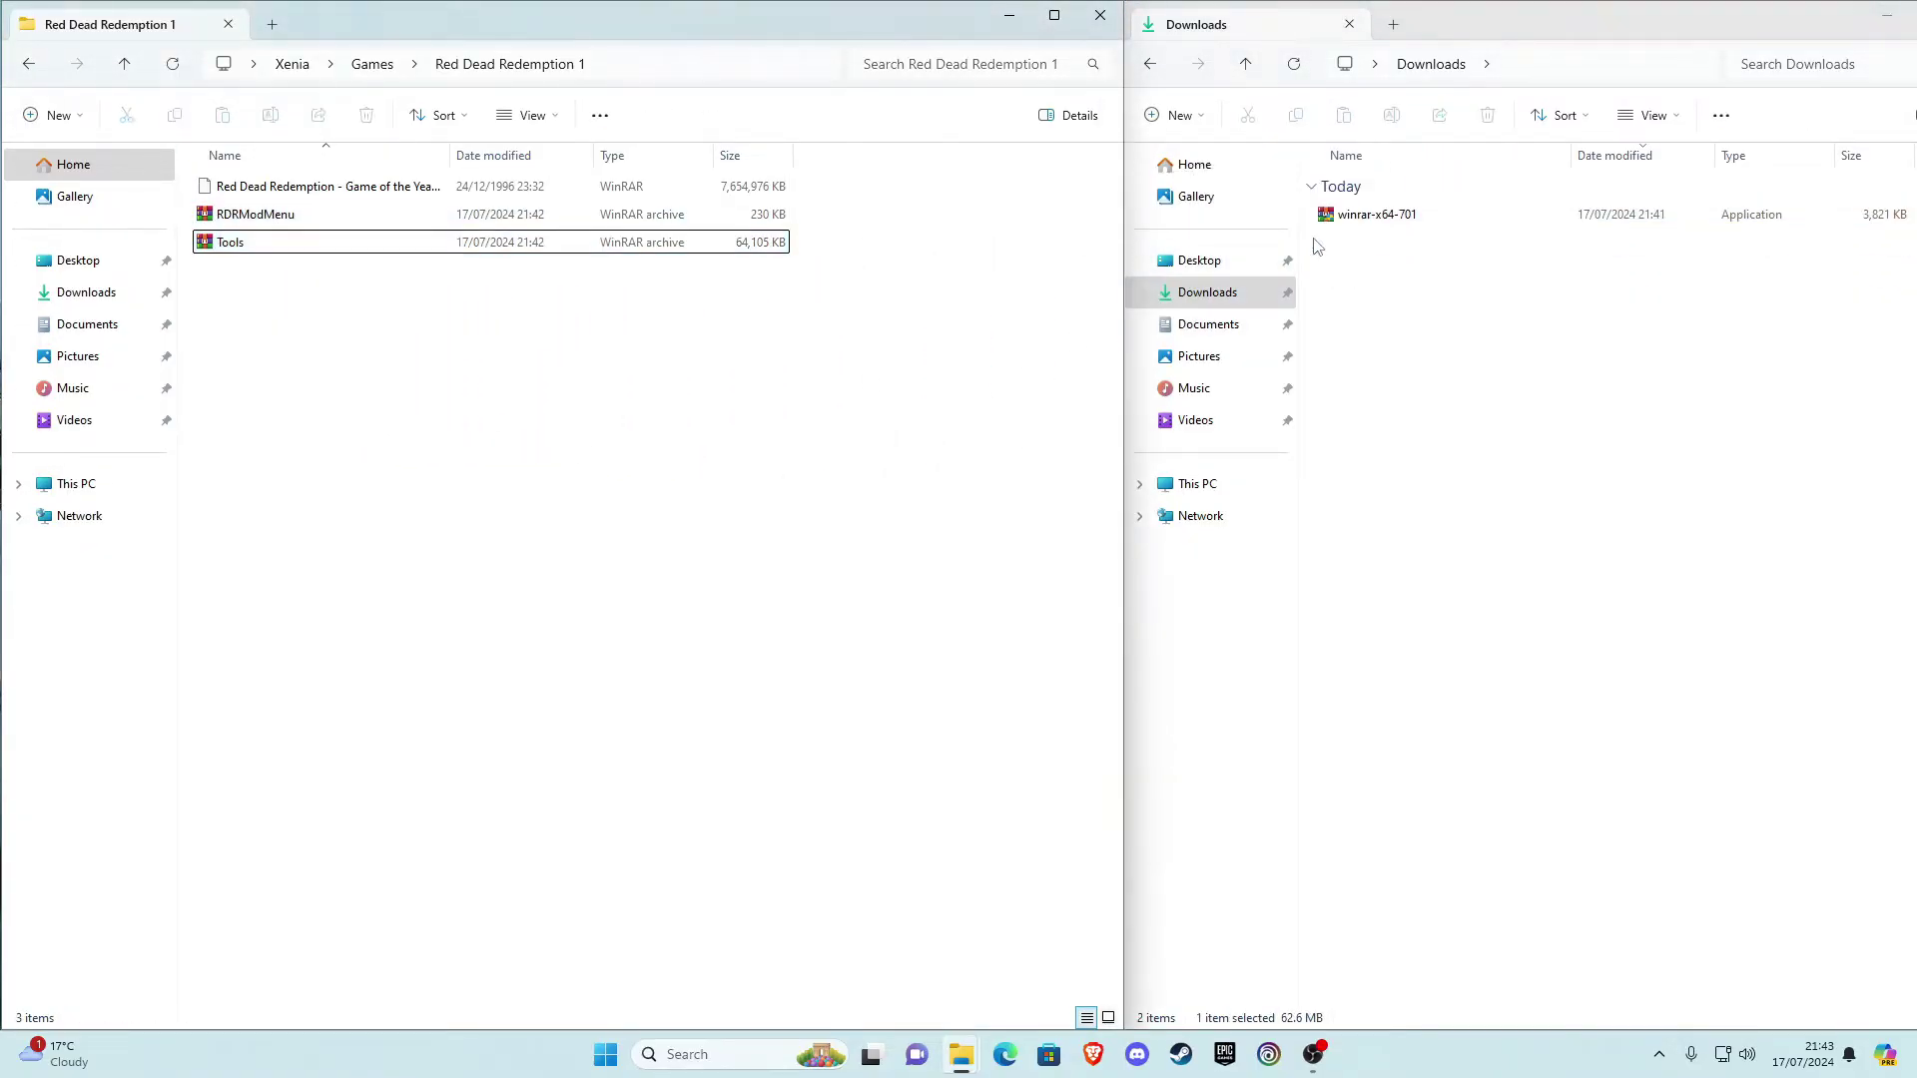
# Delete the winrar-x64-701 installer from Downloads and keep only the Red Dead Redemption 1 window open, maximized
pyautogui.click(1343, 213)
pyautogui.rightClick(1345, 214)
pyautogui.click(1534, 246)
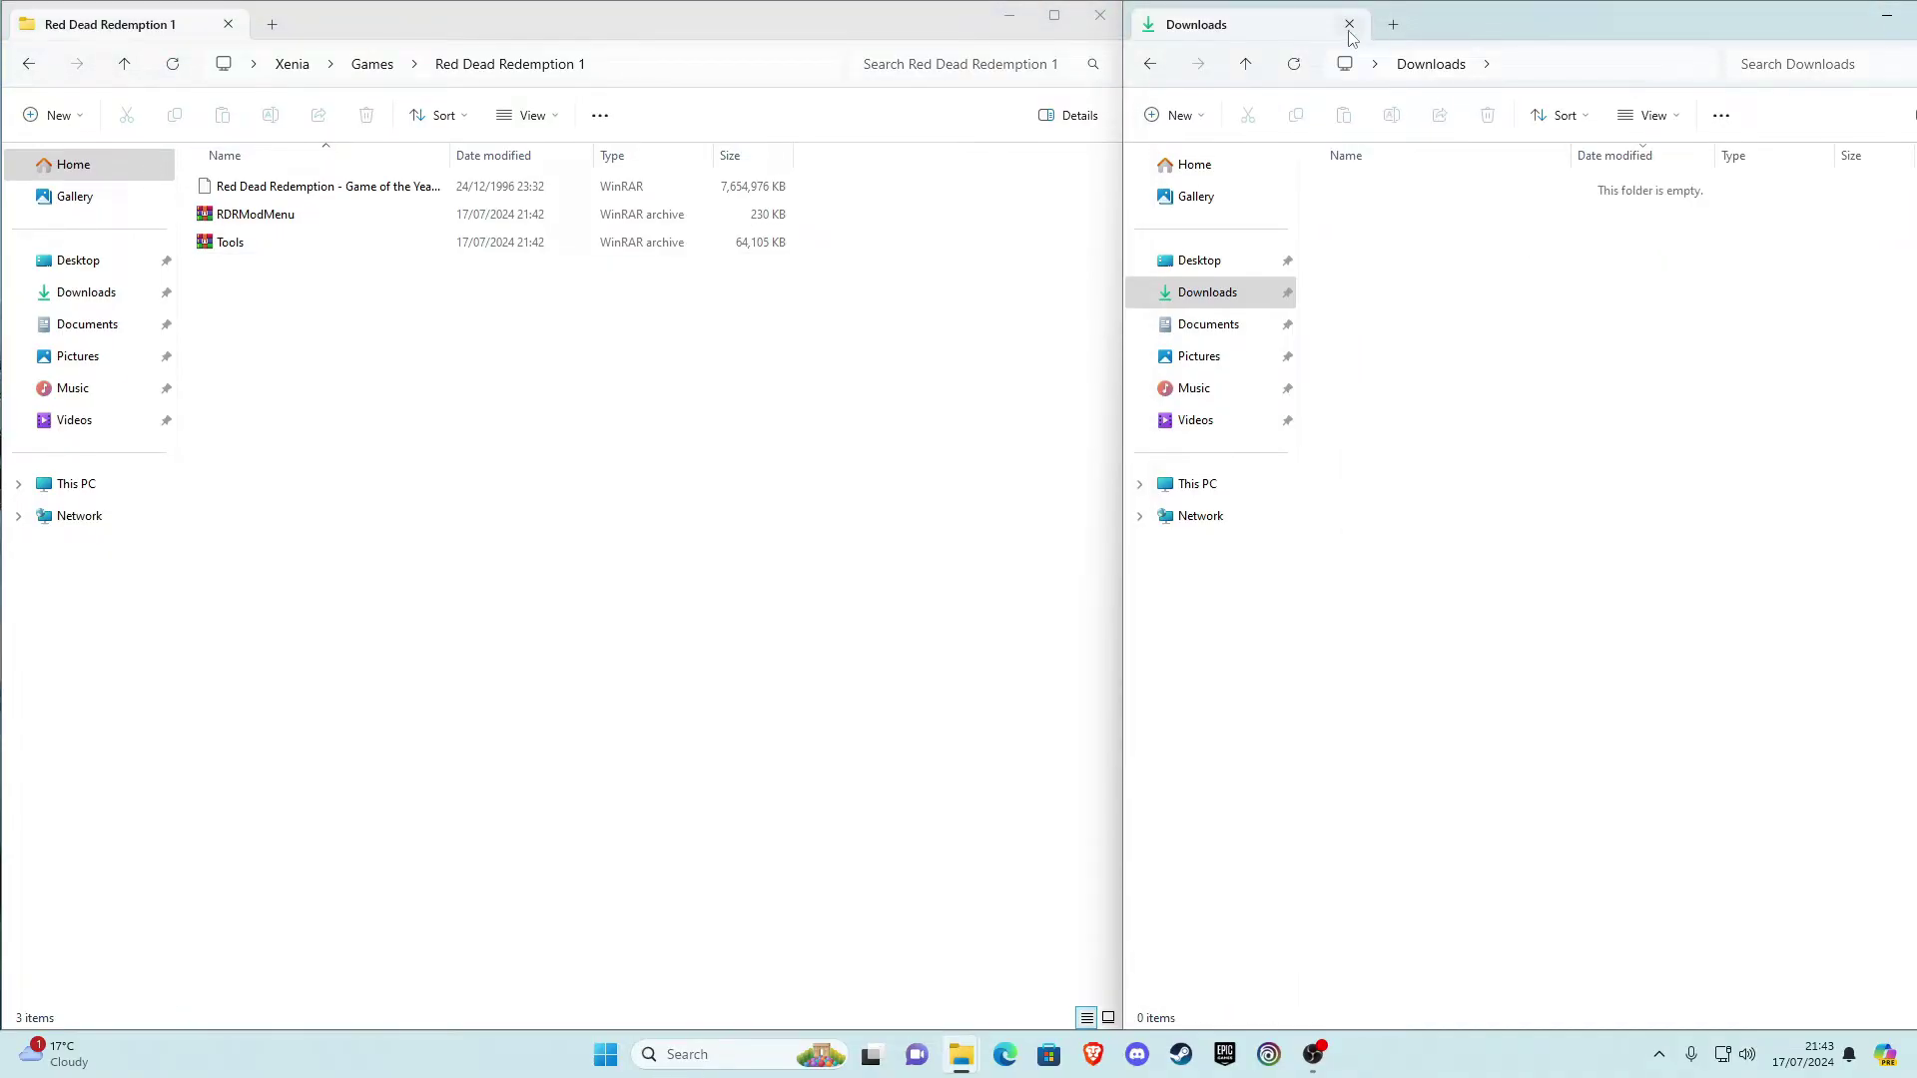
pyautogui.click(1349, 24)
pyautogui.click(1054, 16)
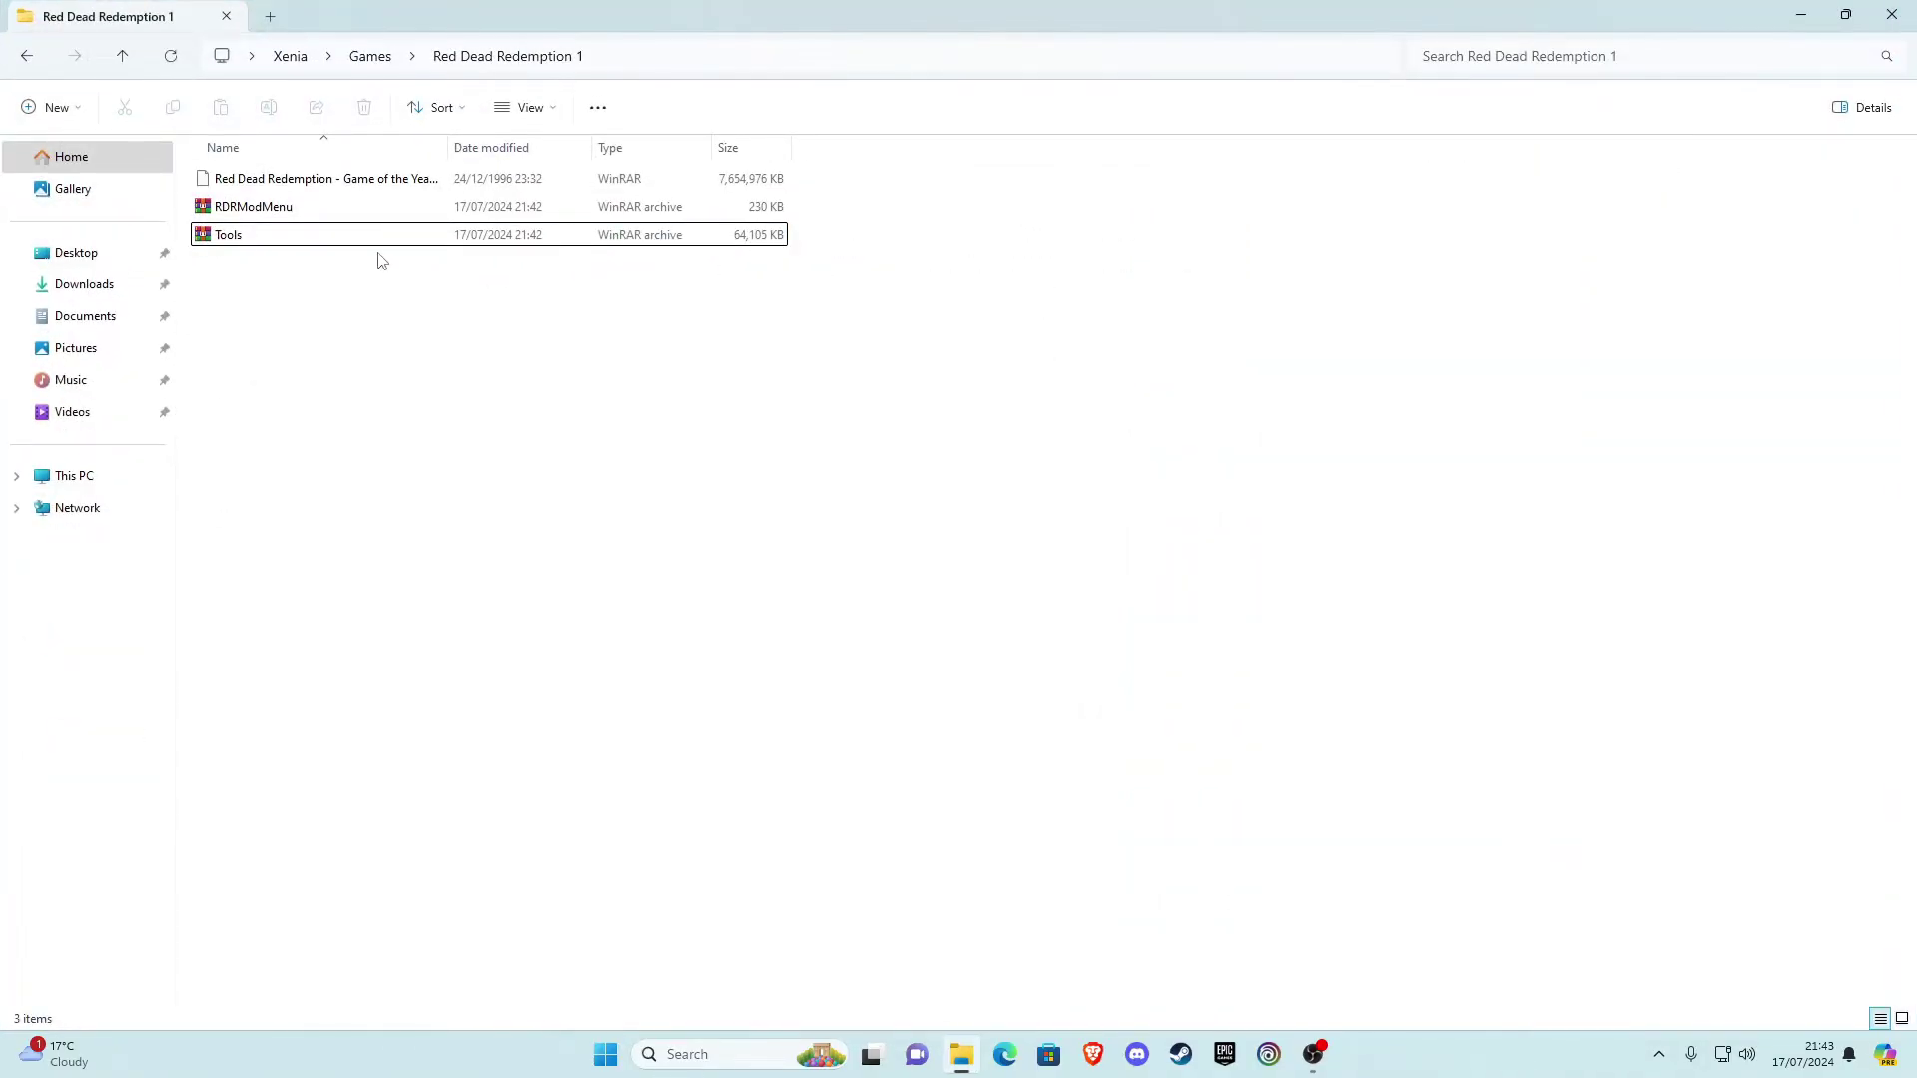
# Extract the RDRModMenu archive with WinRAR into its own RDRModMenu folder and delete the archive
pyautogui.click(275, 213)
pyautogui.rightClick(276, 216)
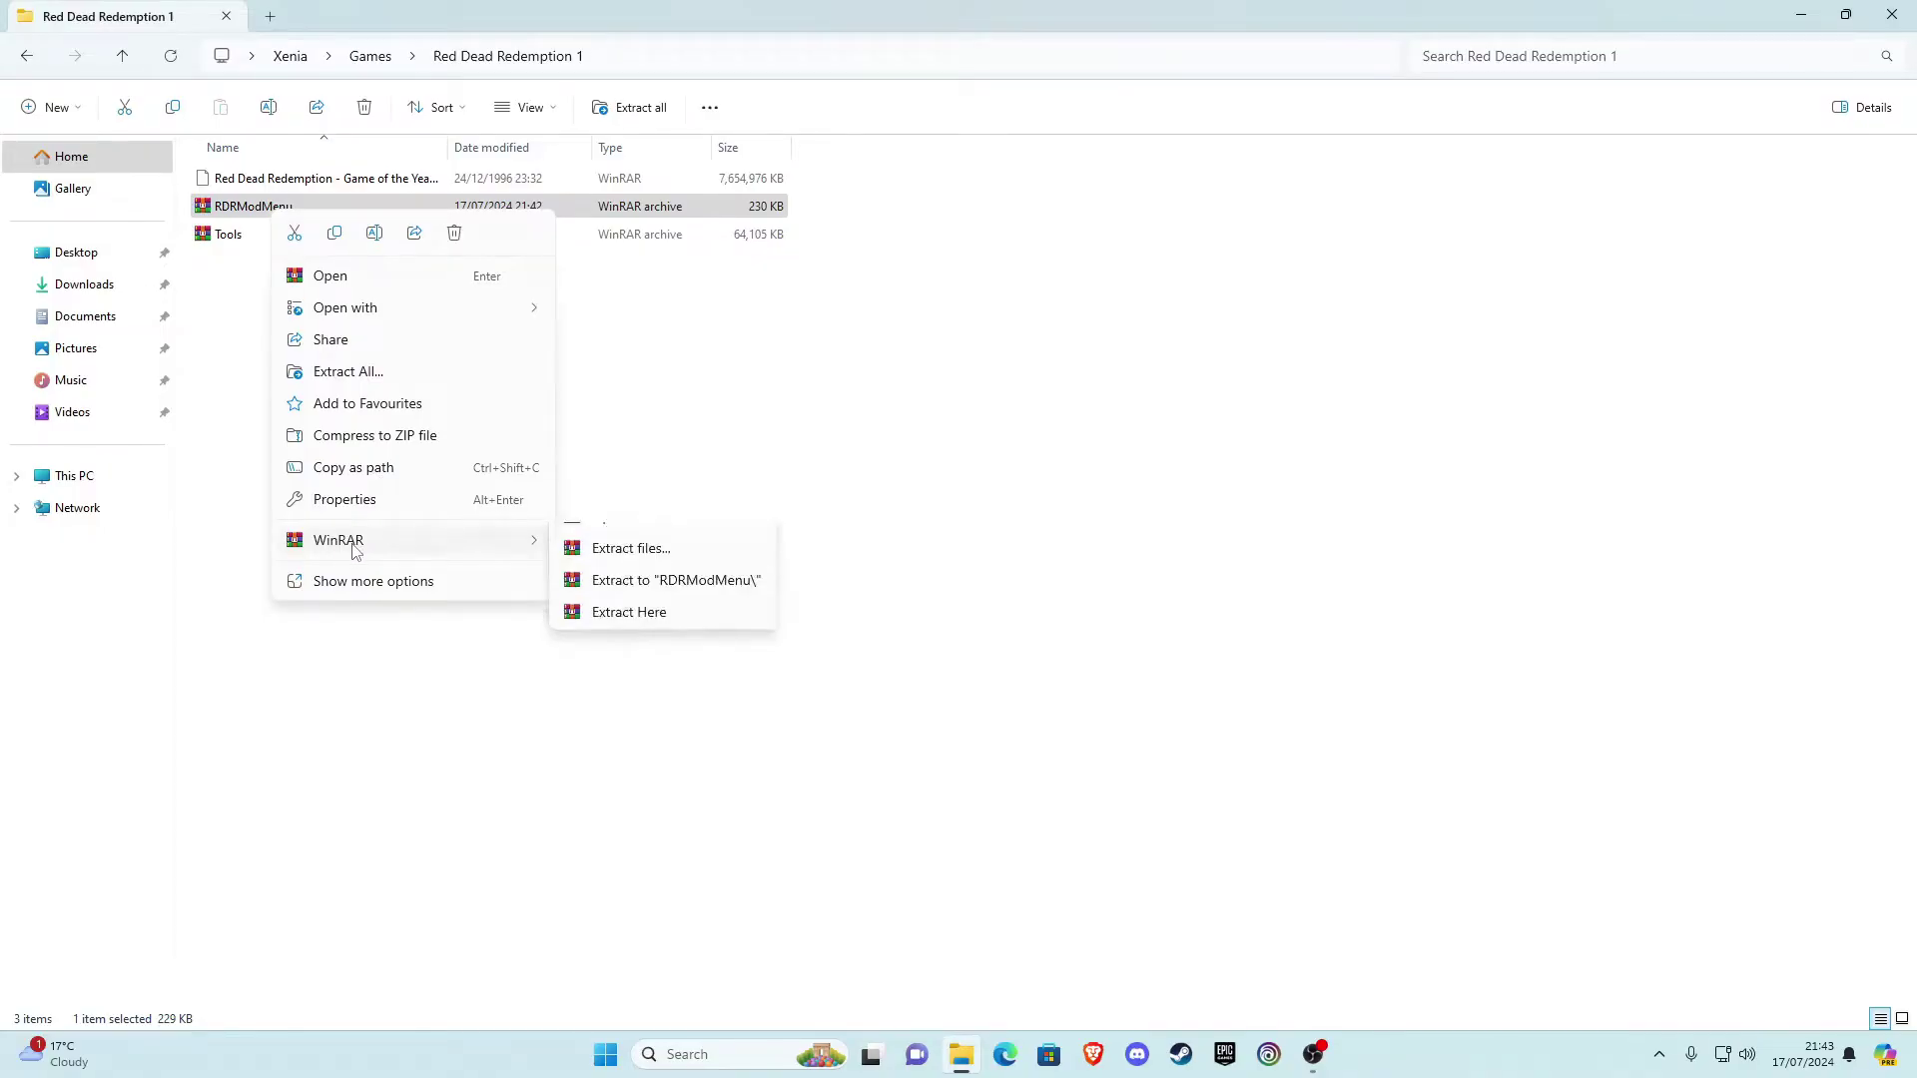
pyautogui.click(286, 212)
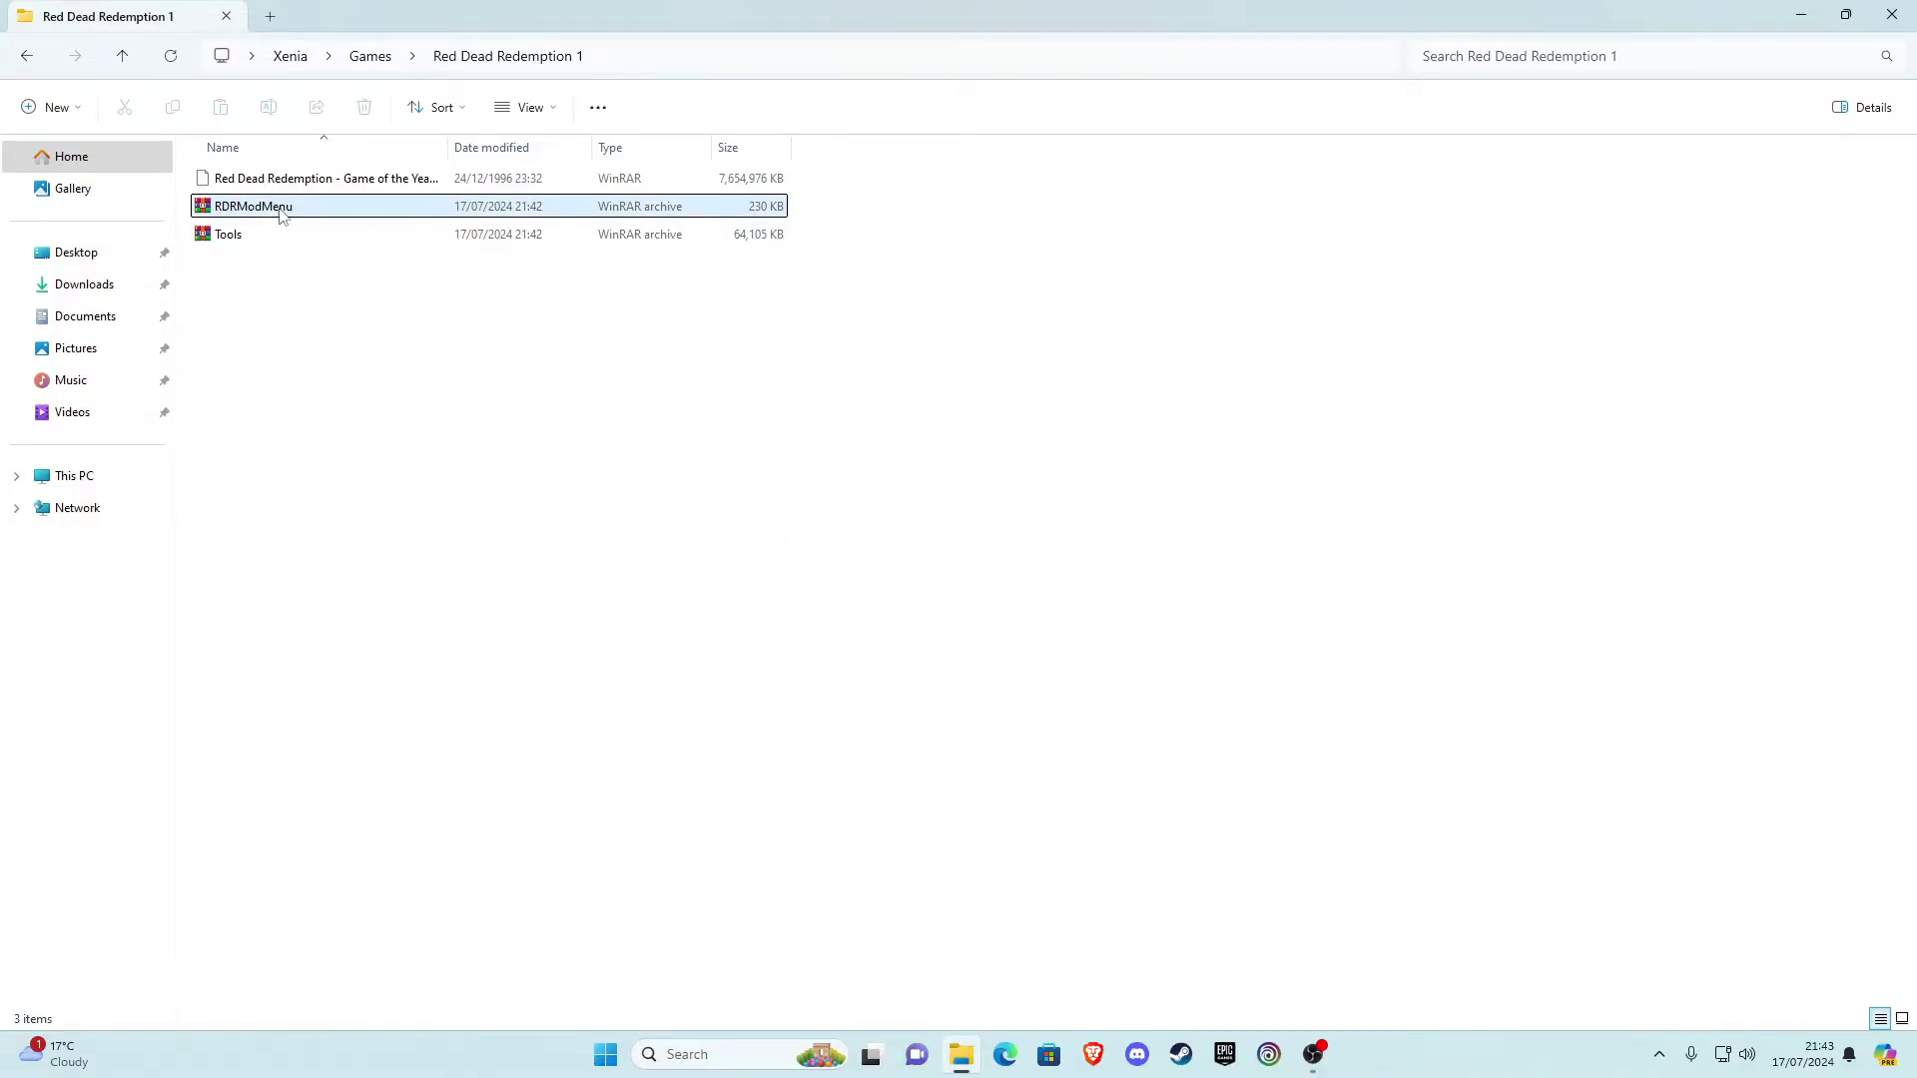
pyautogui.rightClick(244, 217)
pyautogui.moveTo(310, 547)
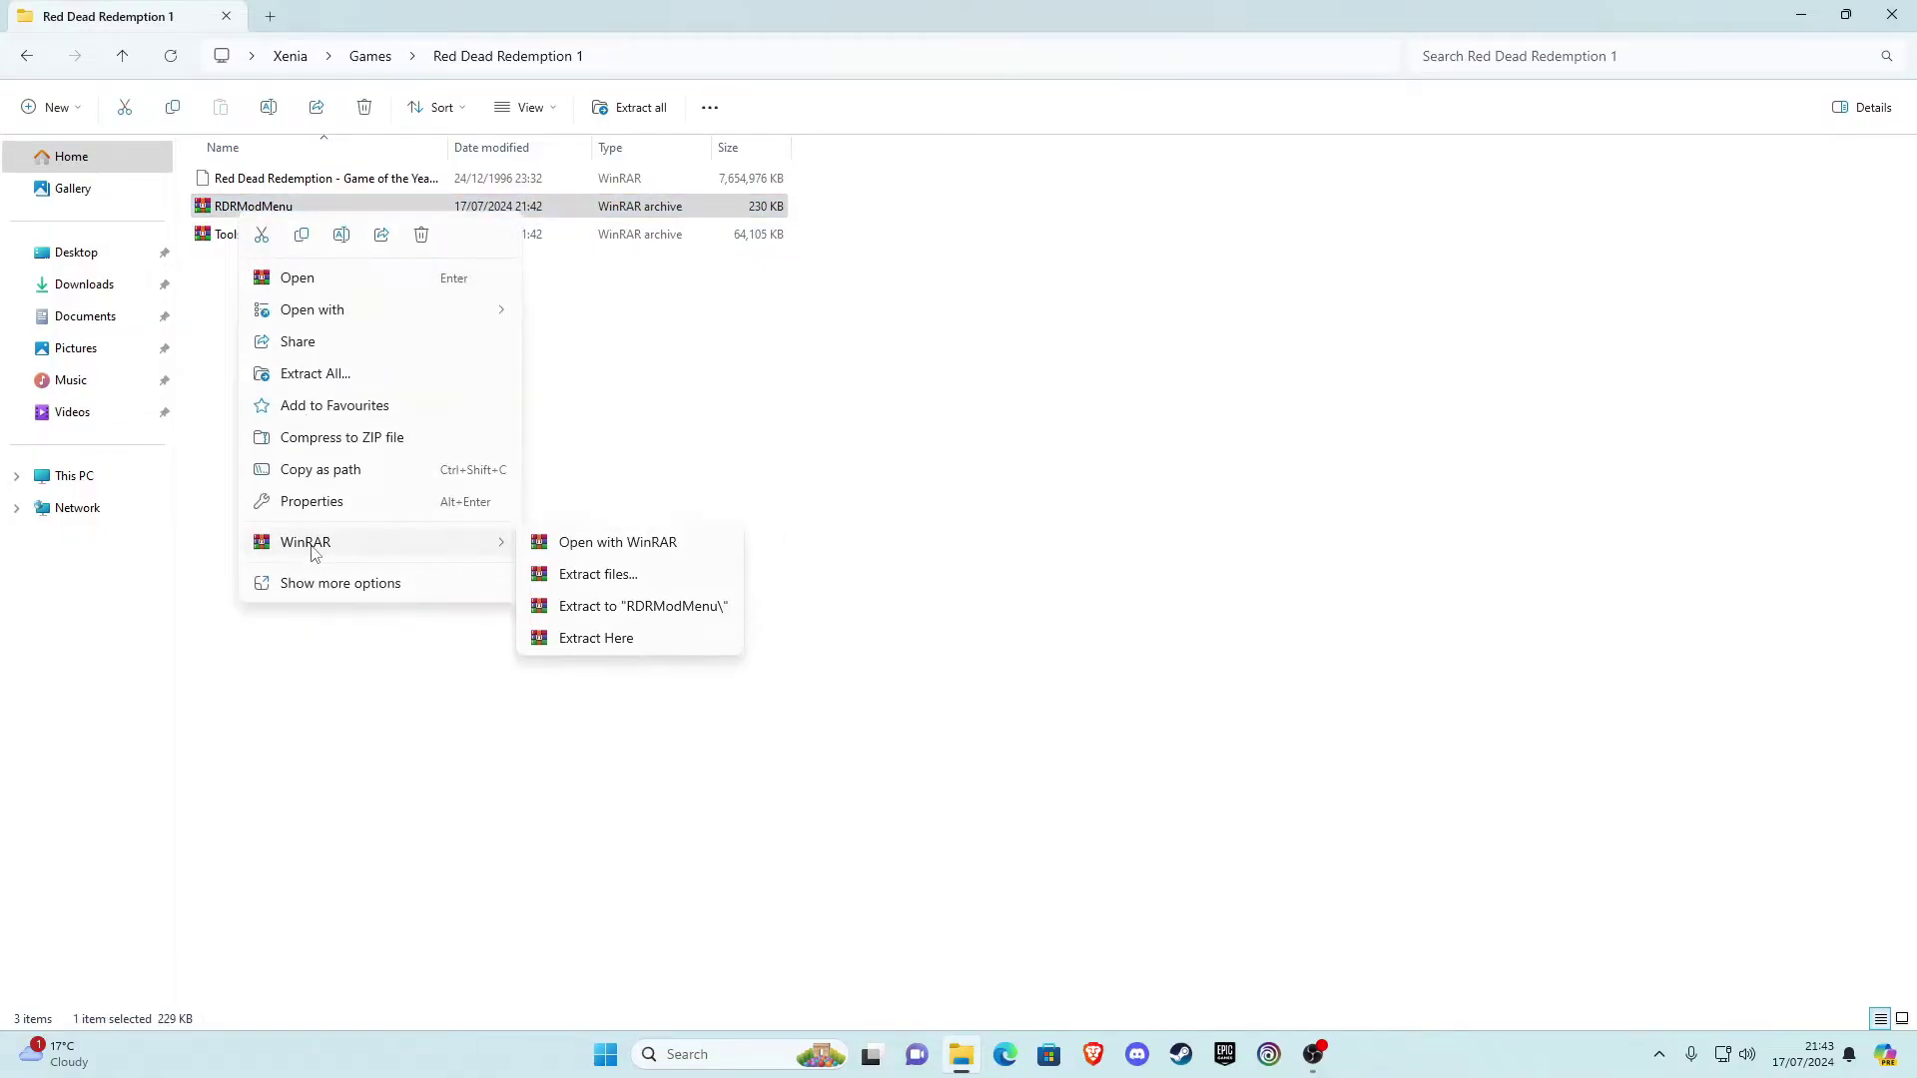
pyautogui.click(659, 611)
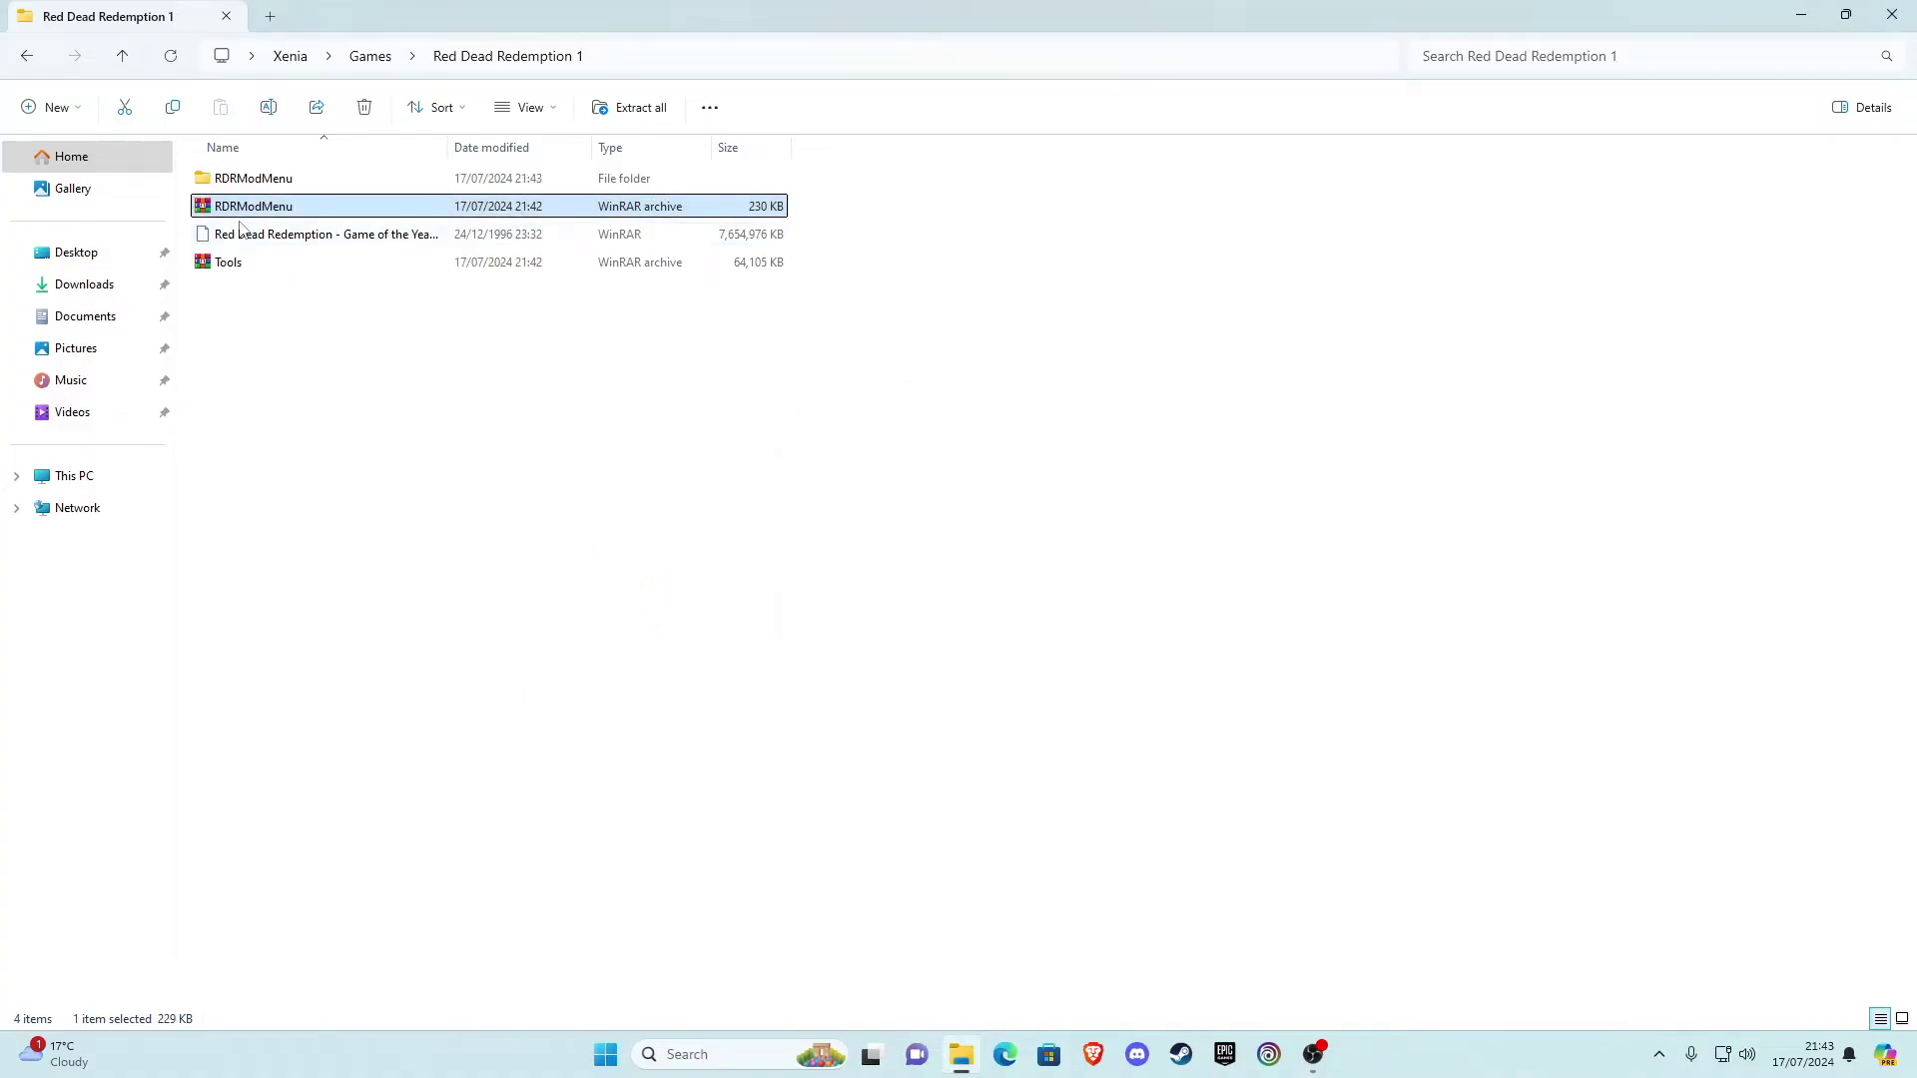
pyautogui.rightClick(268, 215)
pyautogui.click(339, 232)
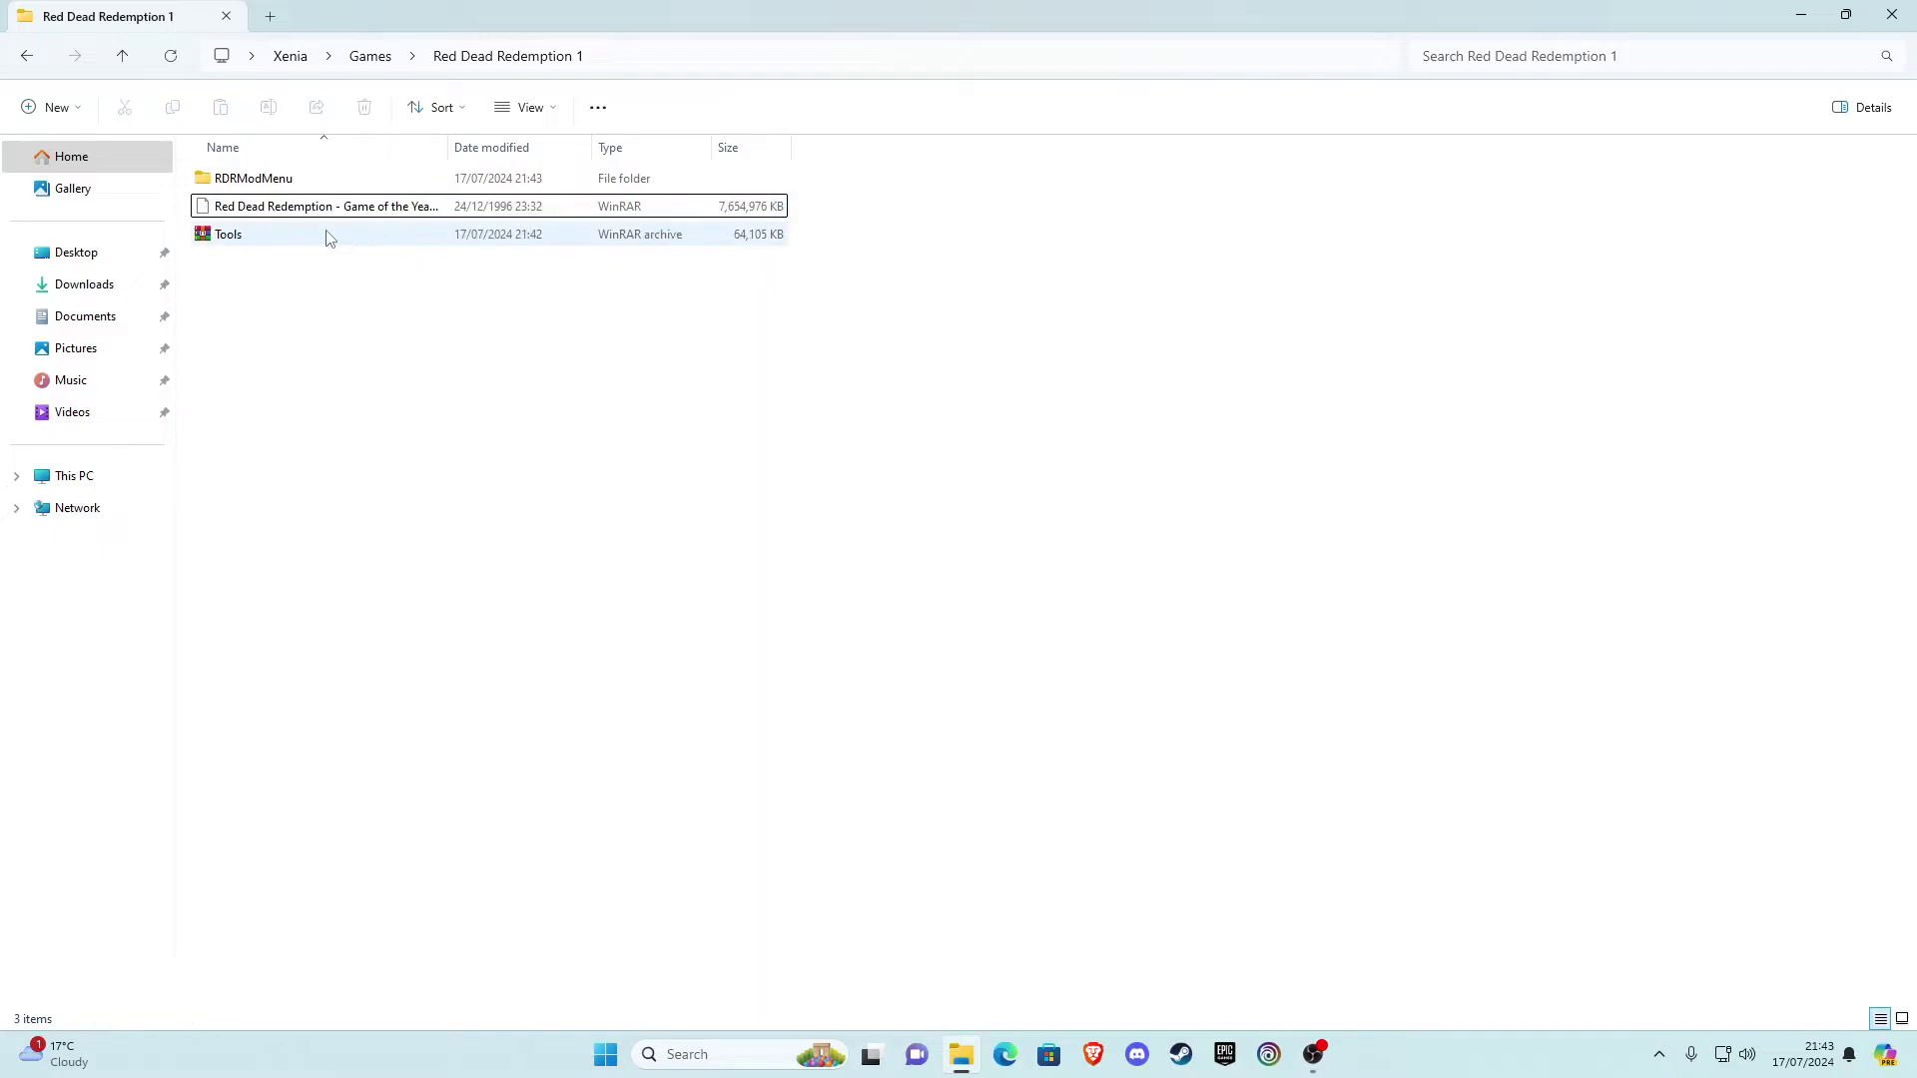
# Extract the Tools archive with WinRAR into its own Tools folder and delete the archive
pyautogui.click(233, 240)
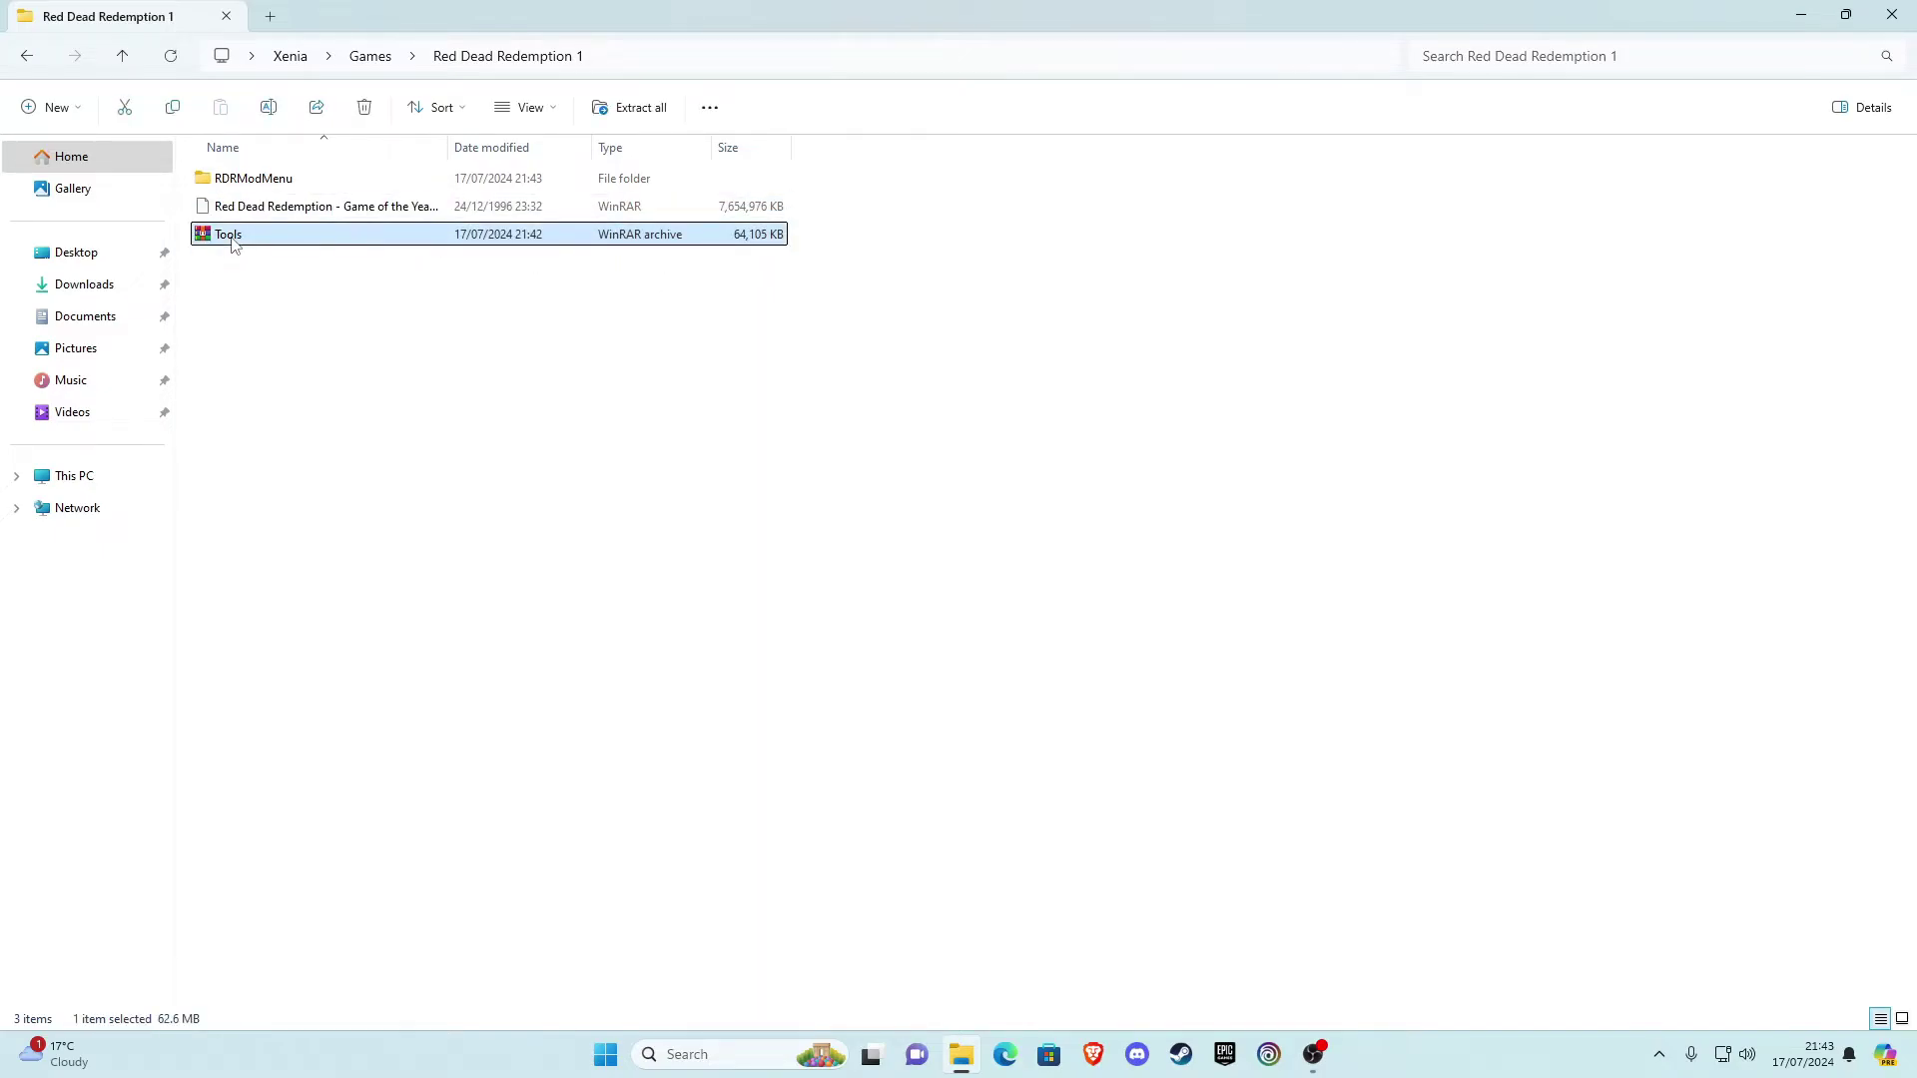
pyautogui.rightClick(232, 243)
pyautogui.moveTo(312, 569)
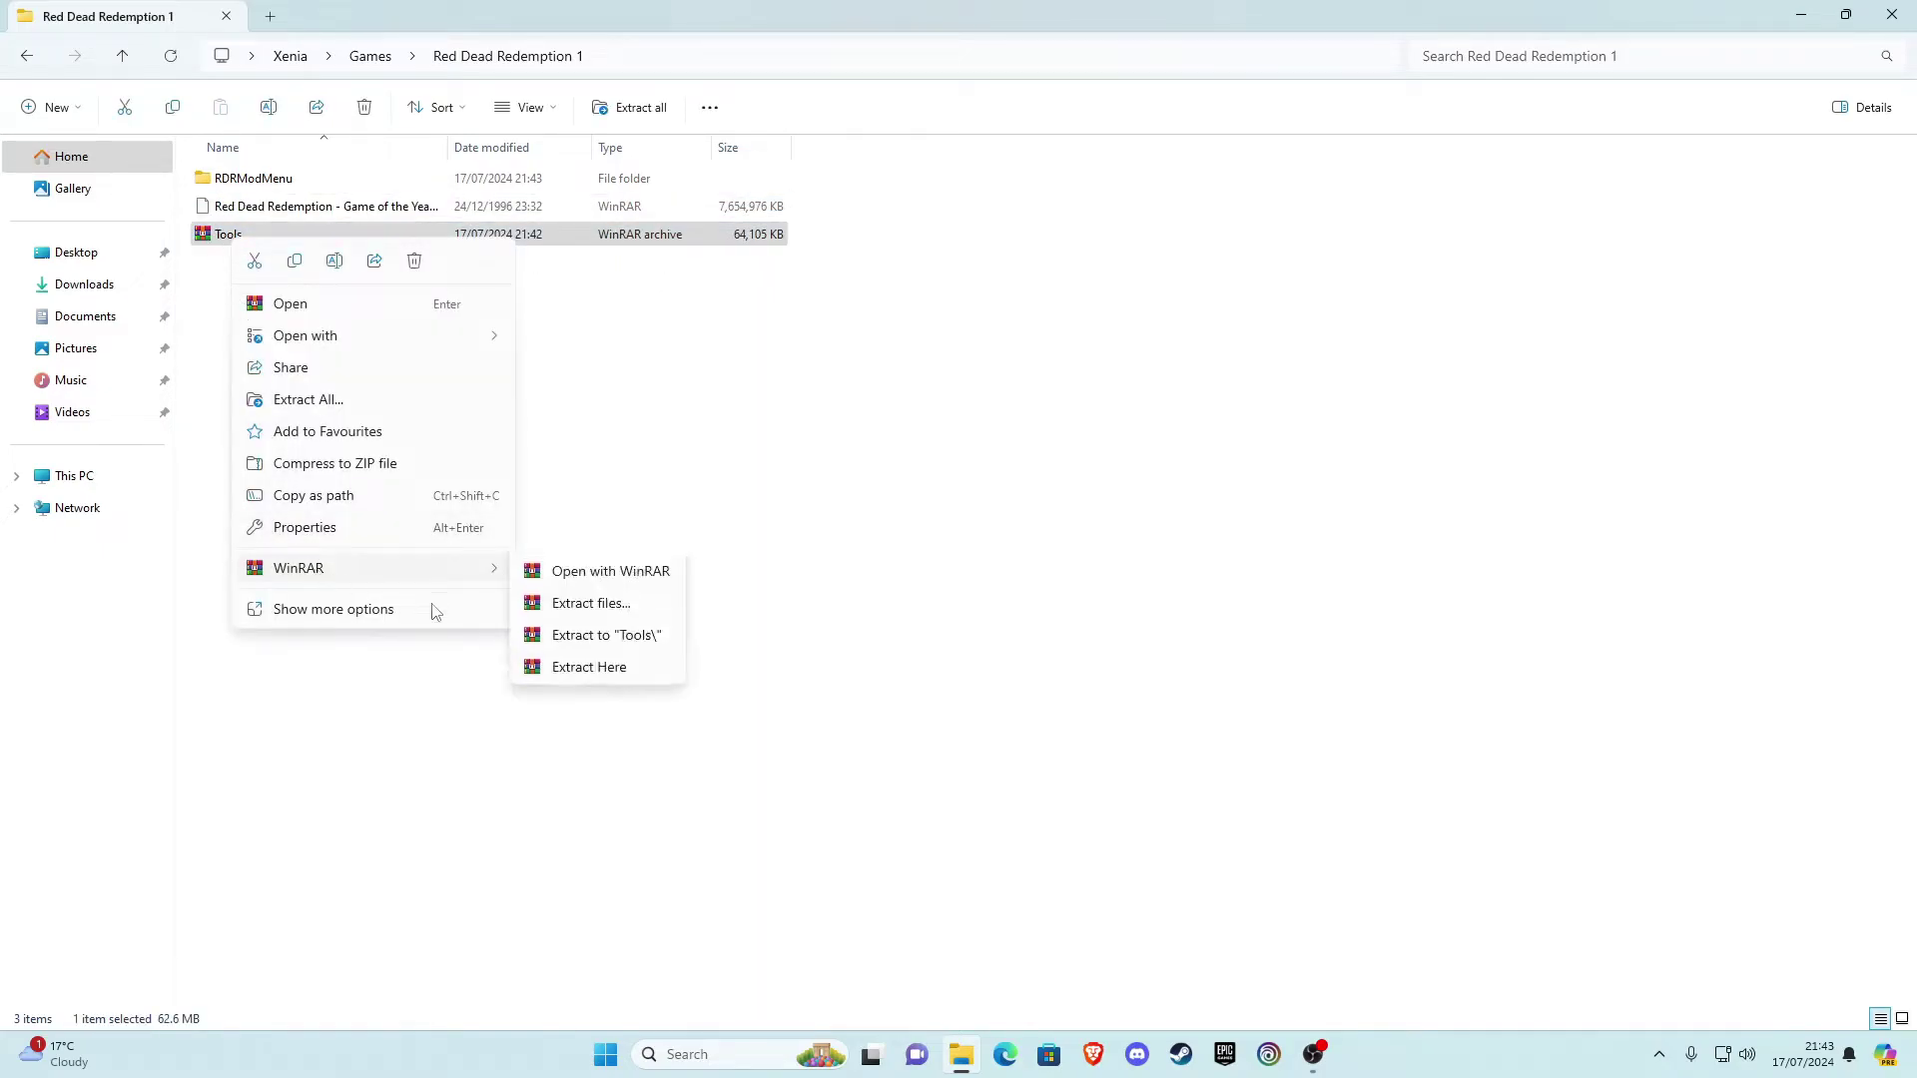
pyautogui.click(609, 640)
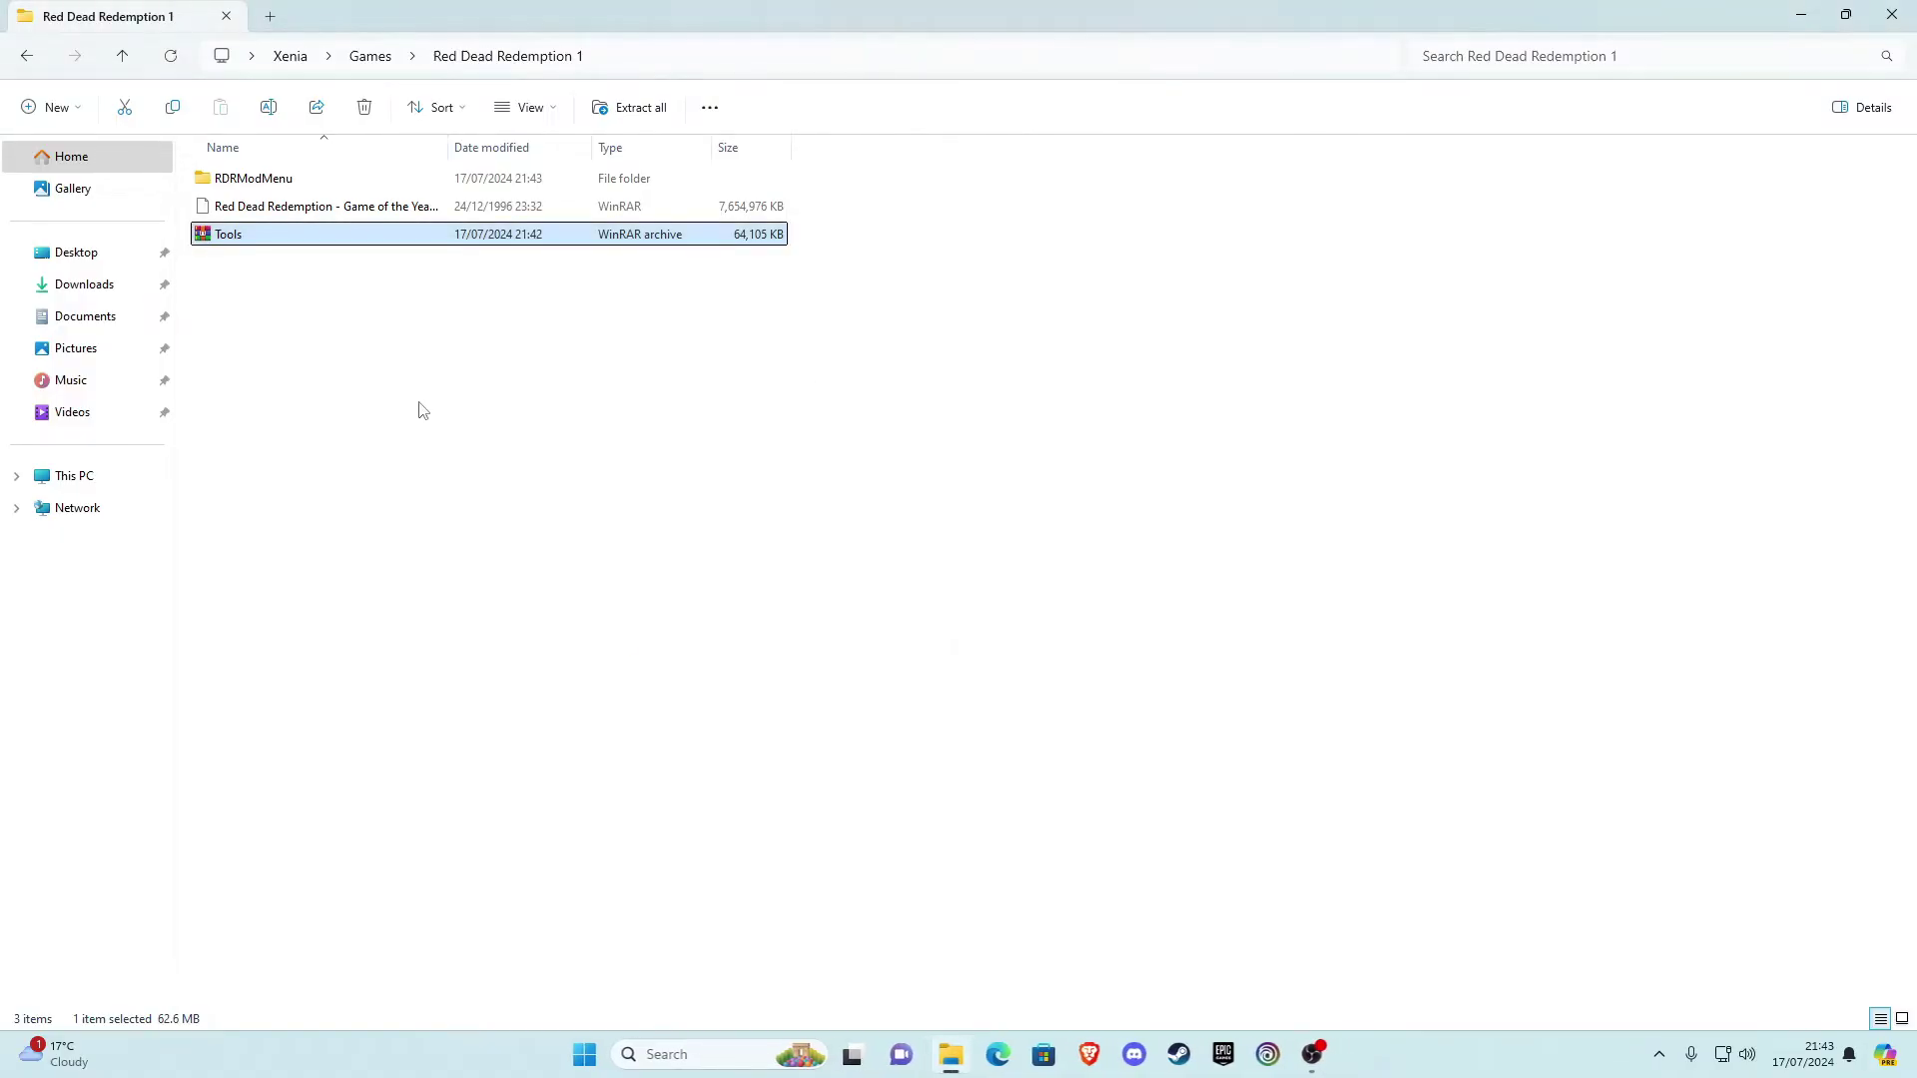
pyautogui.rightClick(244, 240)
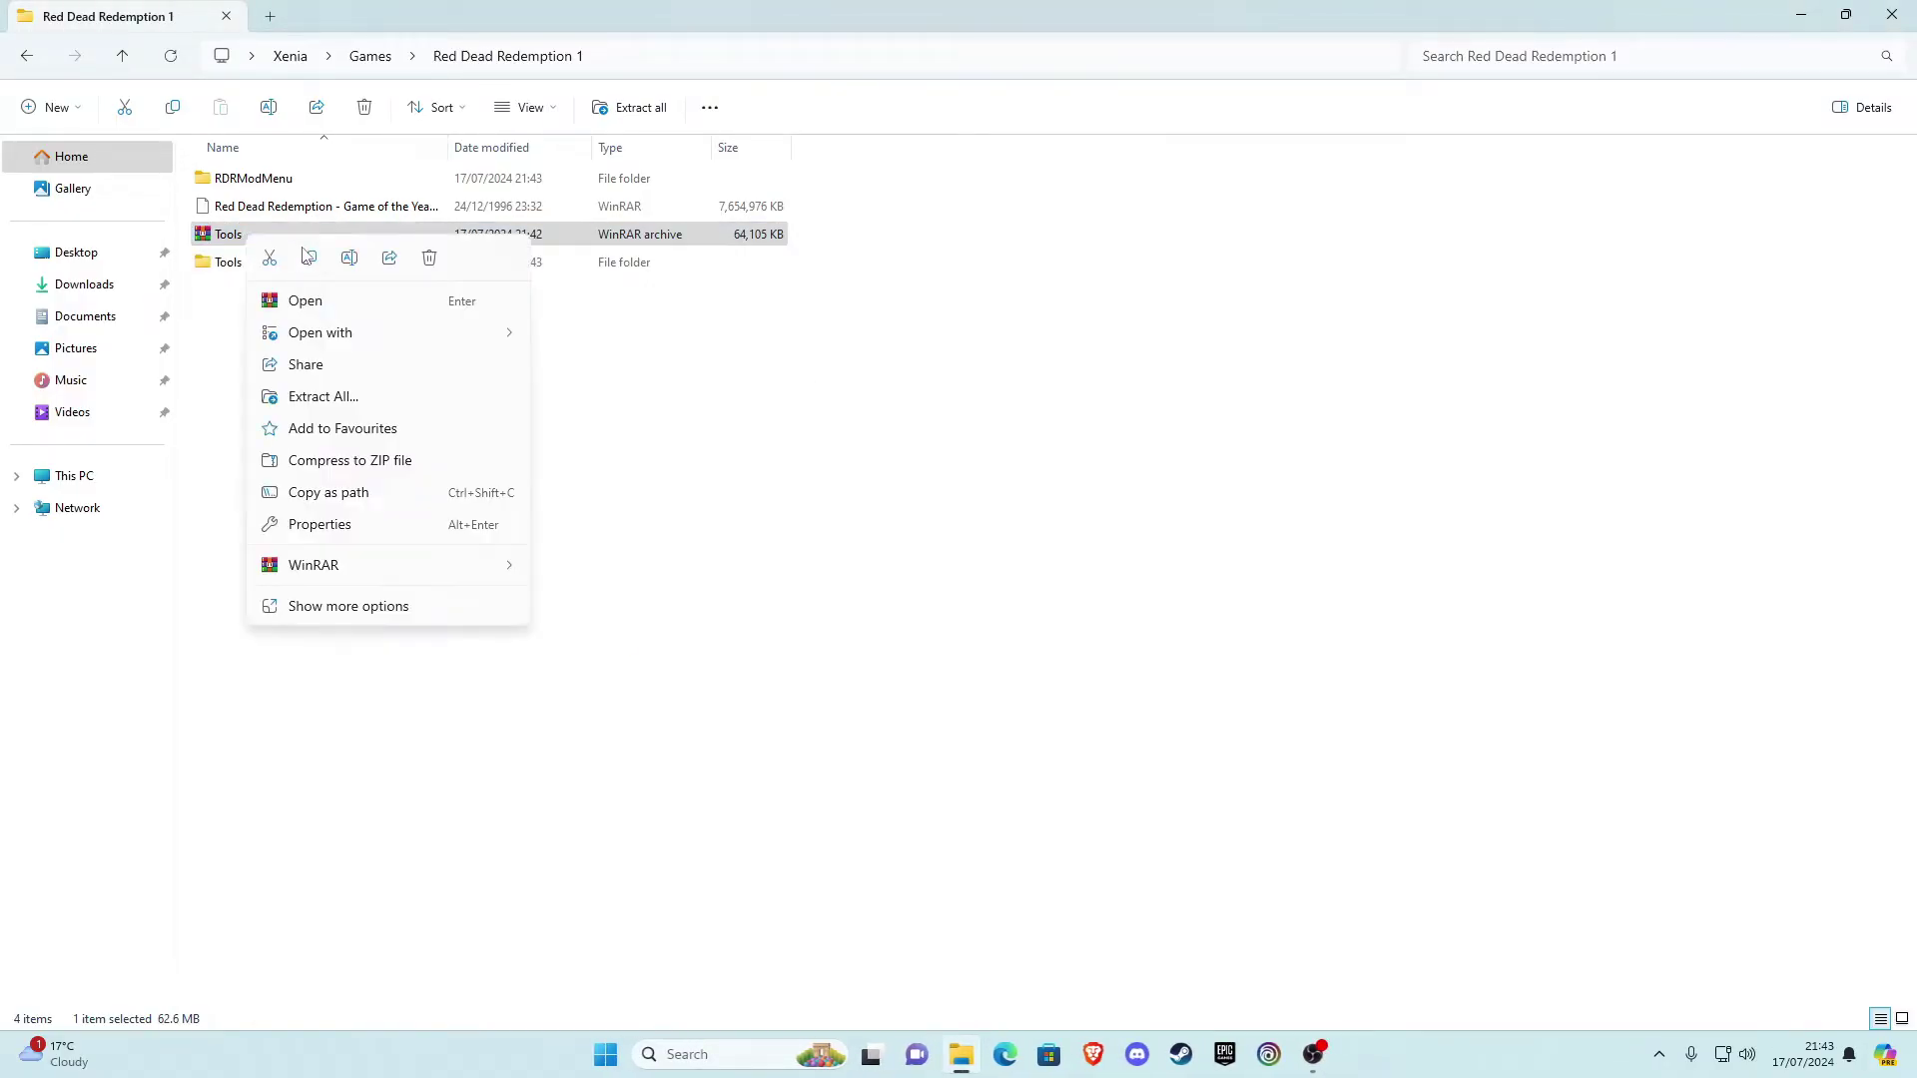
pyautogui.click(429, 259)
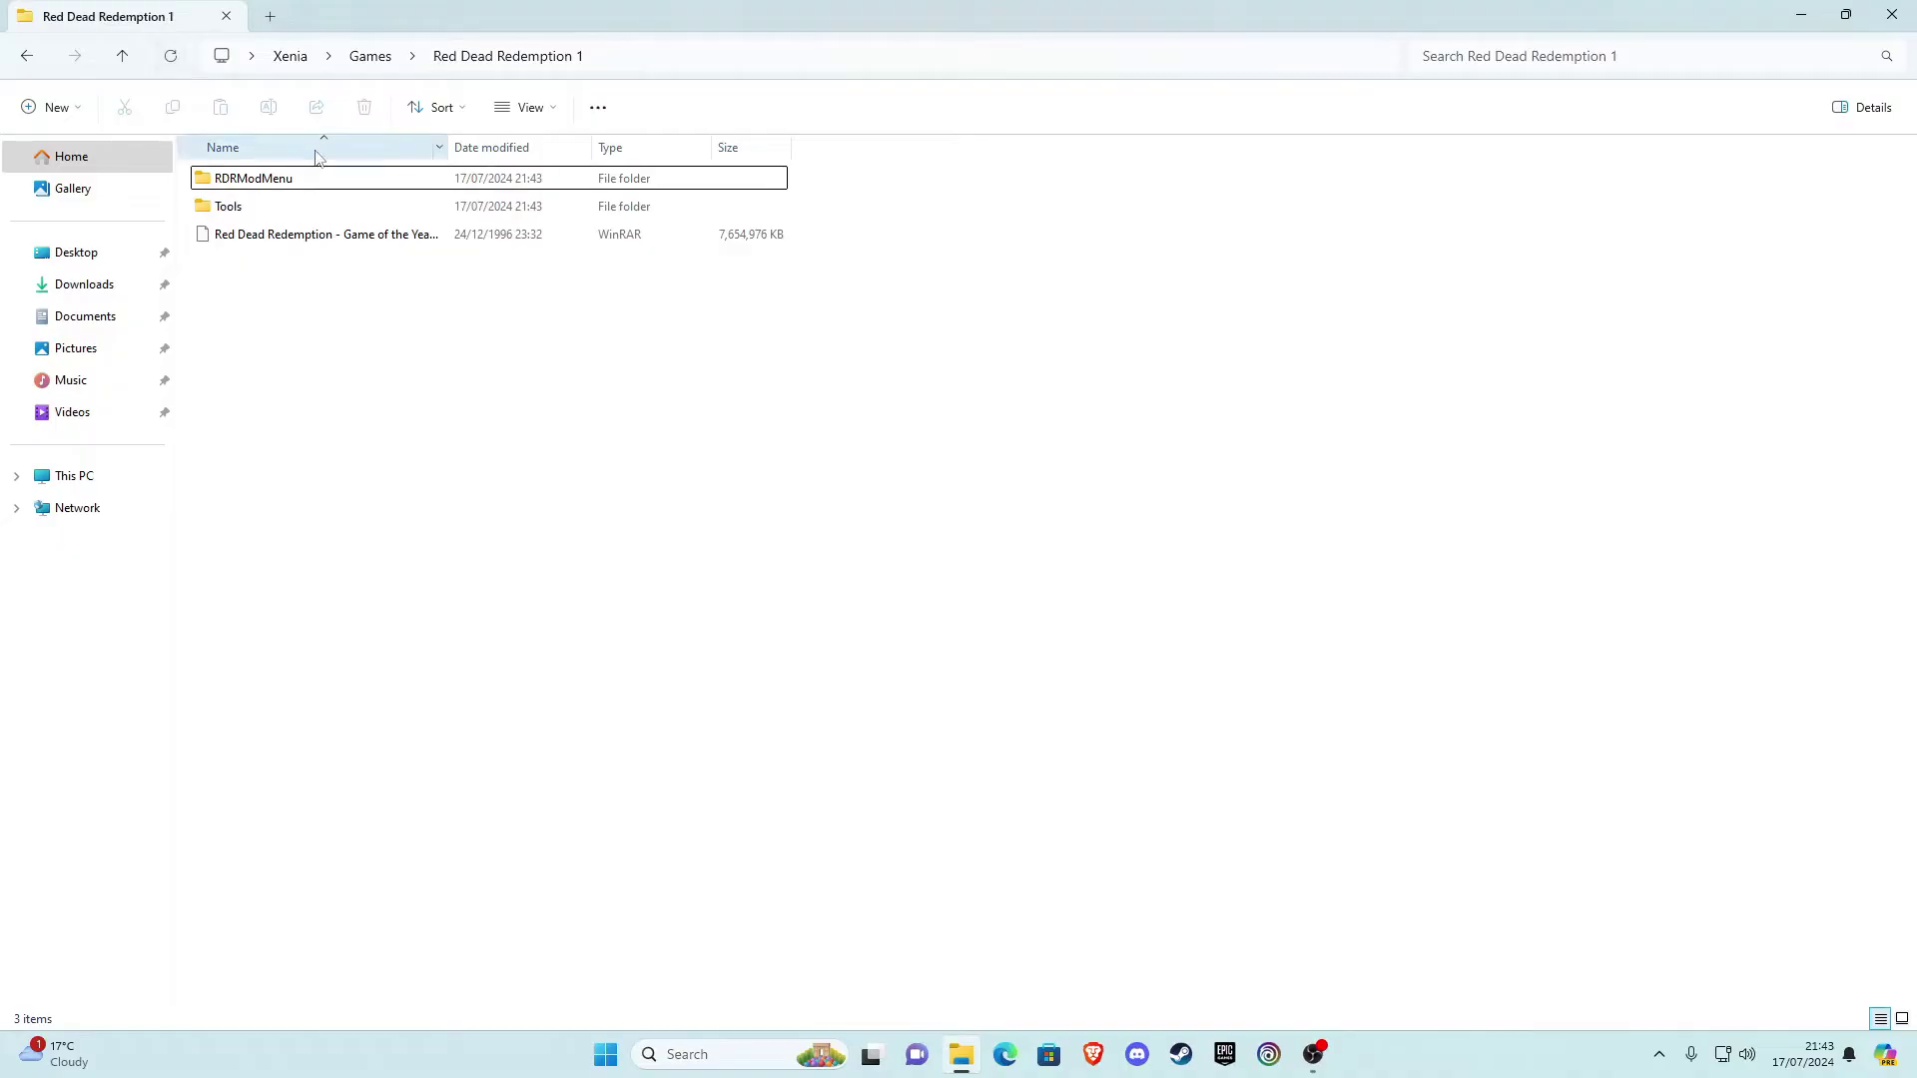
# Open the inner RDRModMenu folder inside the extracted RDRModMenu folder and select its X360 folder
pyautogui.click(237, 187)
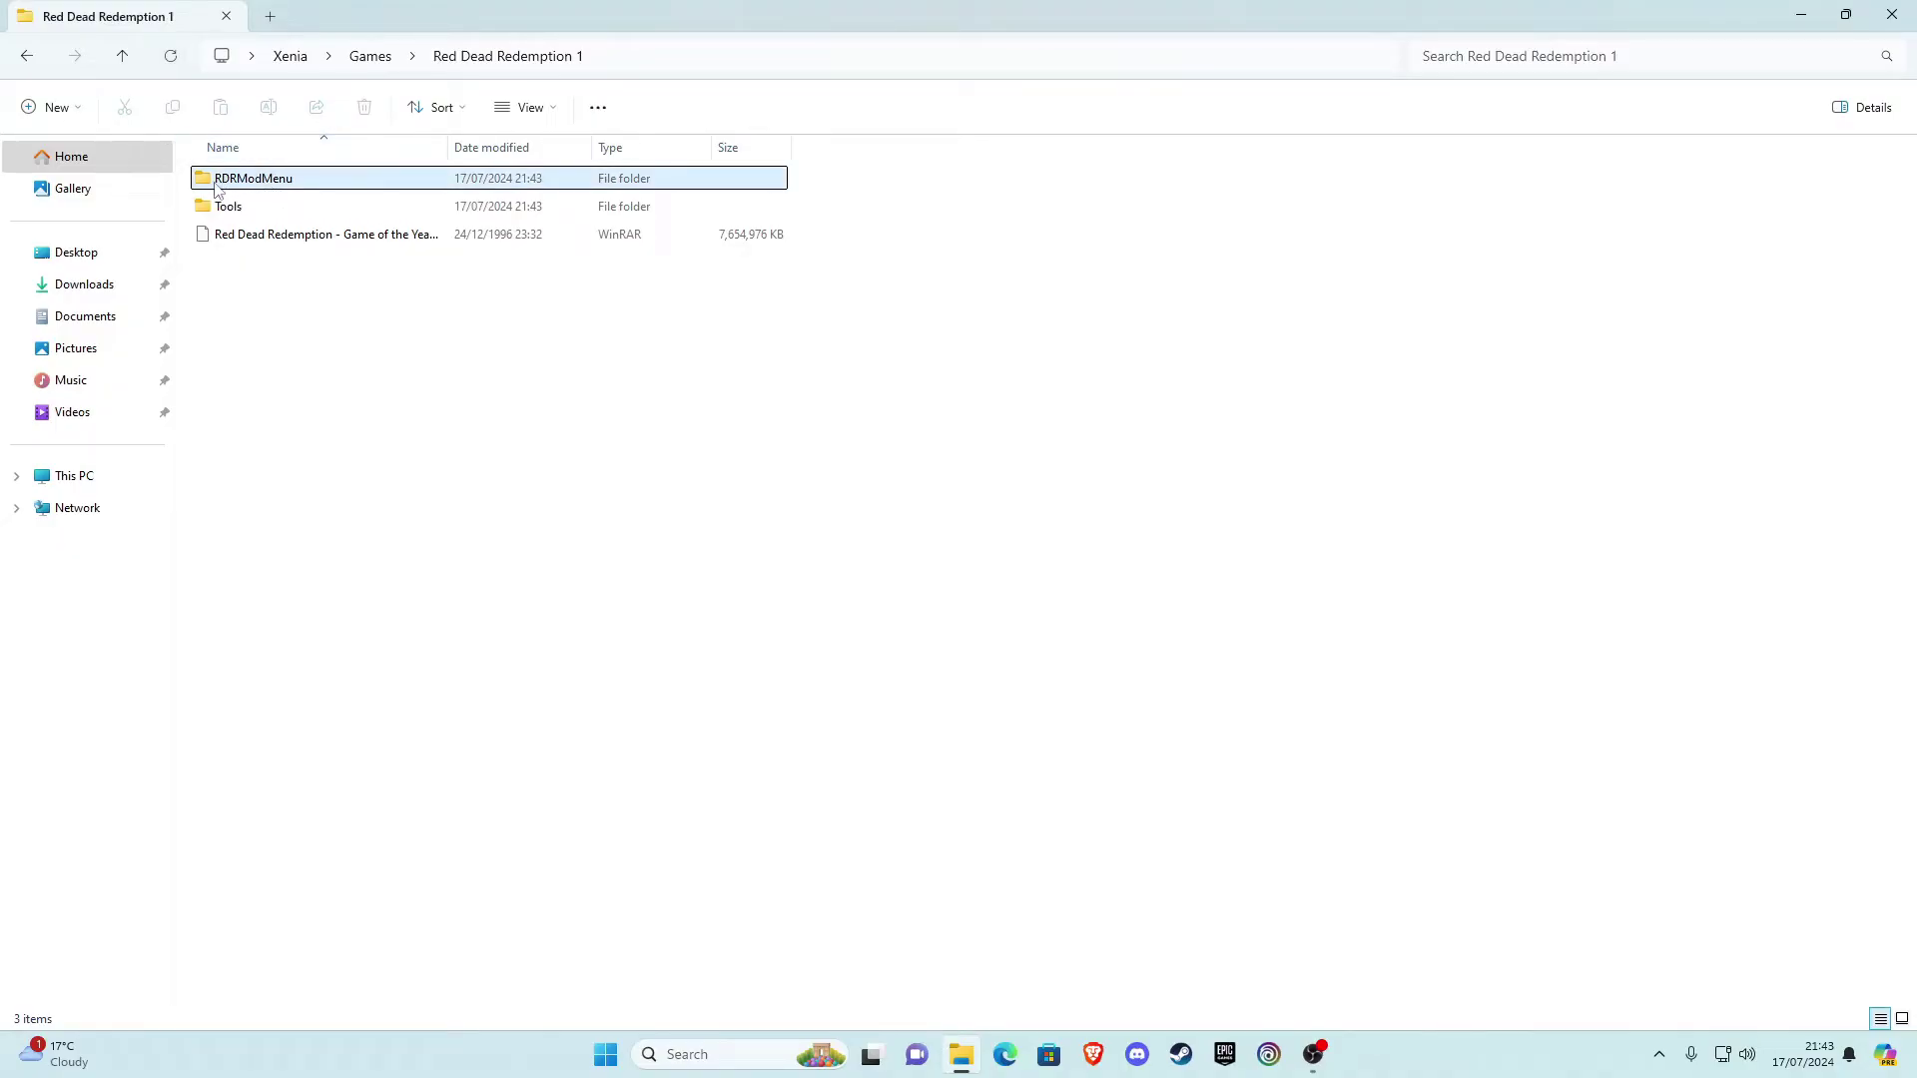
pyautogui.doubleClick(255, 189)
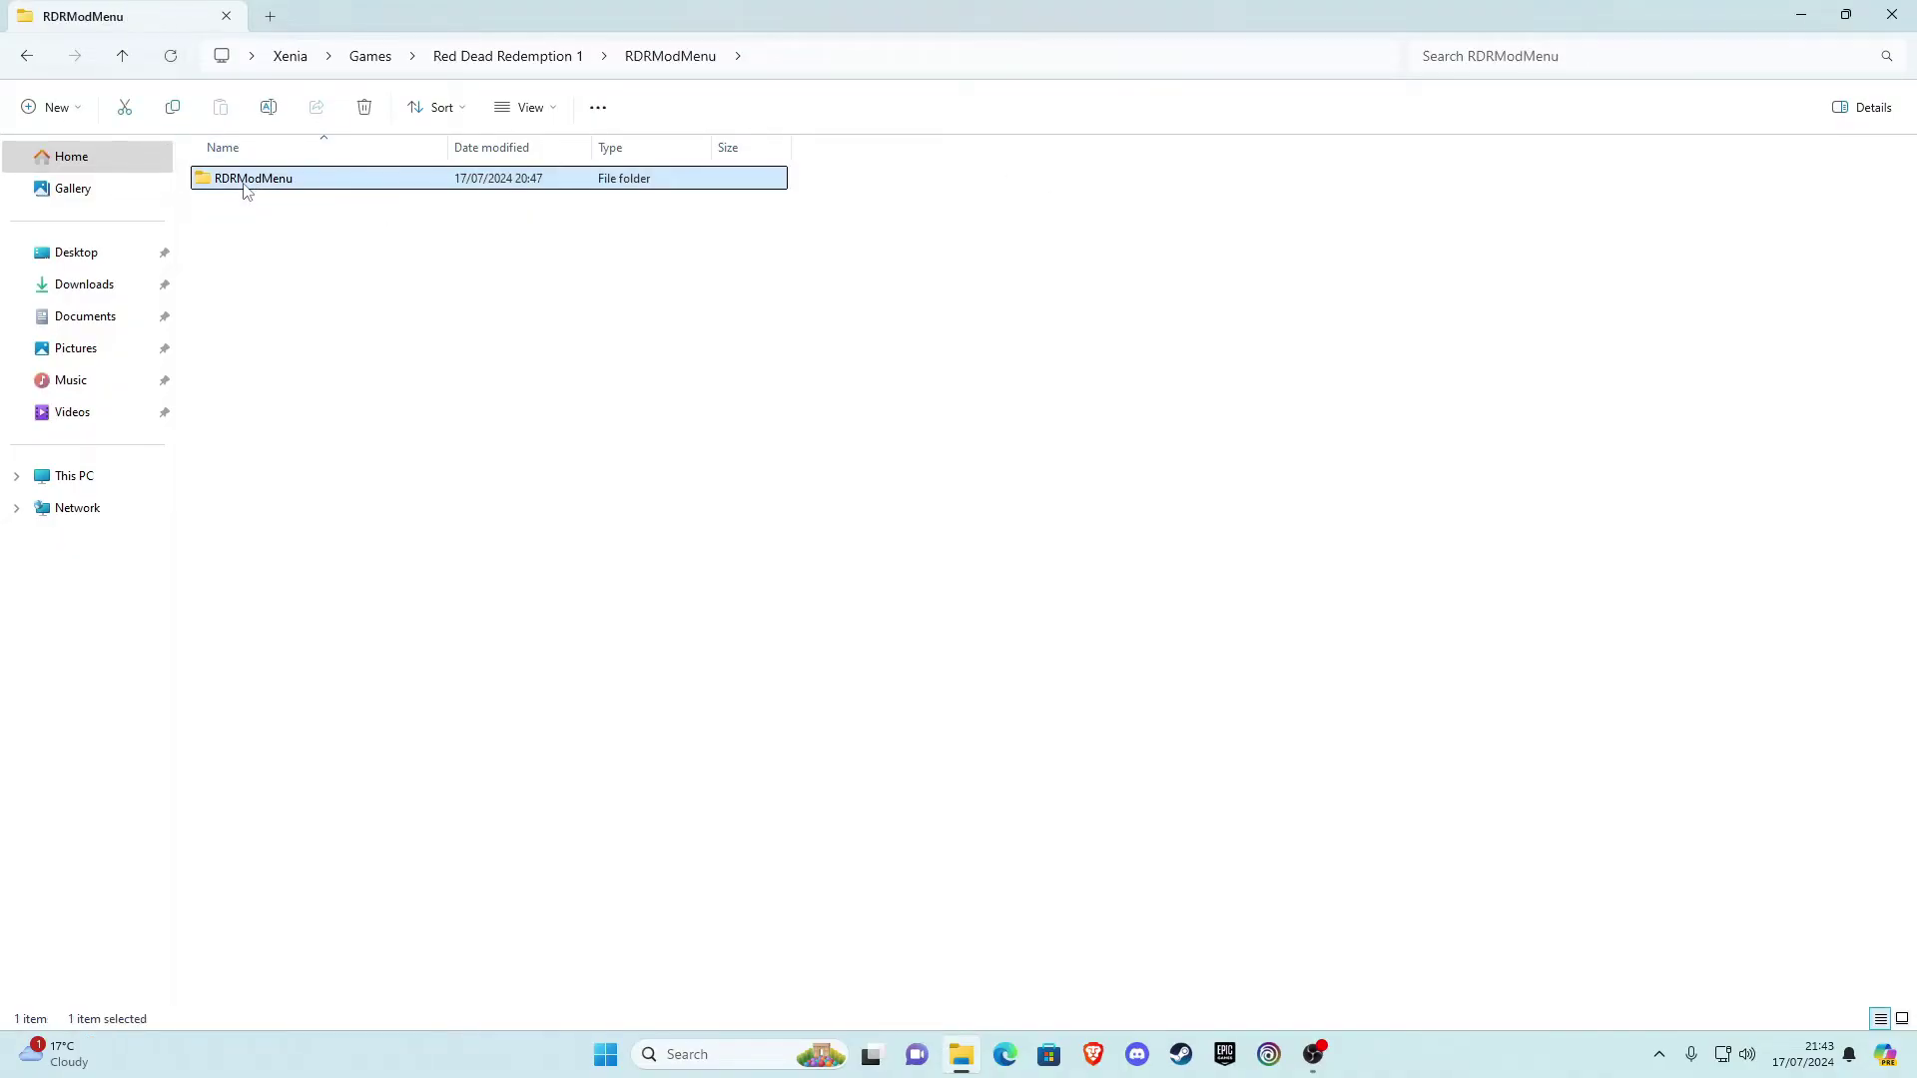
pyautogui.doubleClick(257, 189)
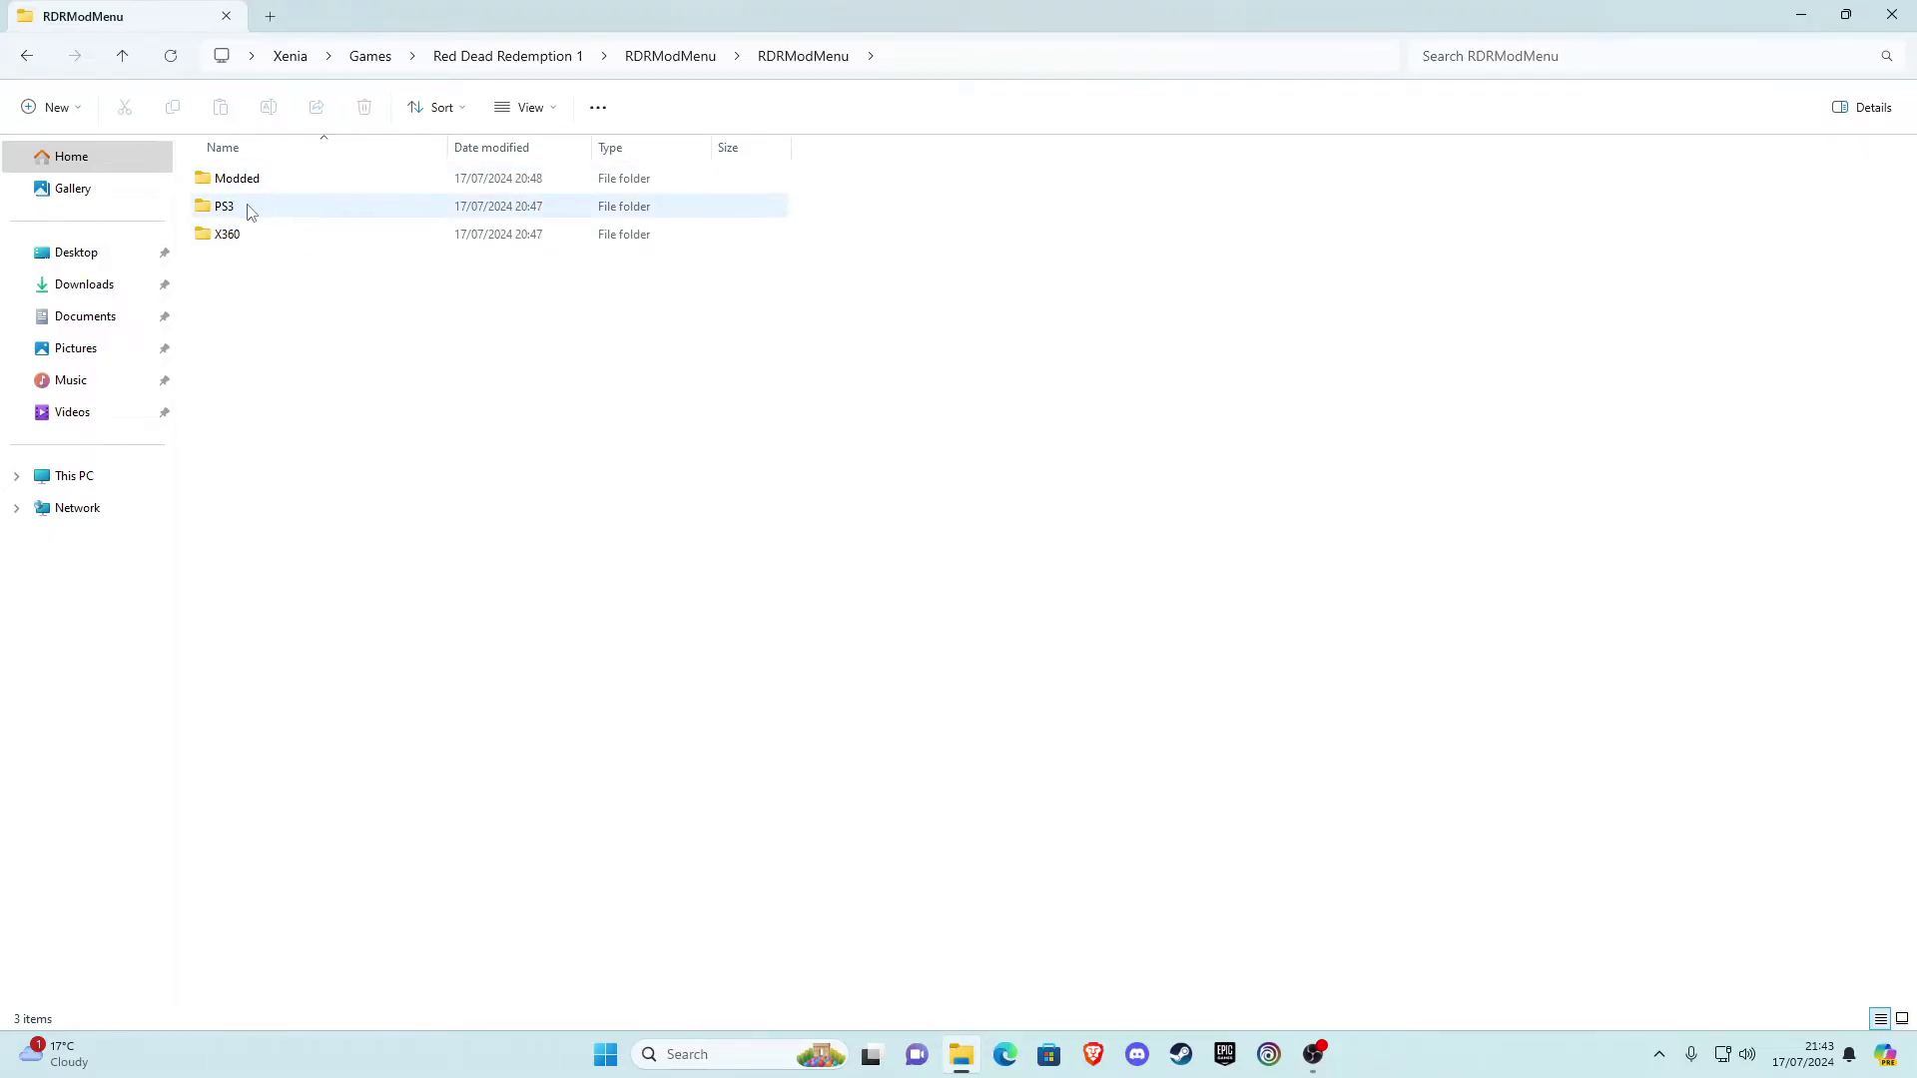
pyautogui.click(250, 207)
pyautogui.click(266, 239)
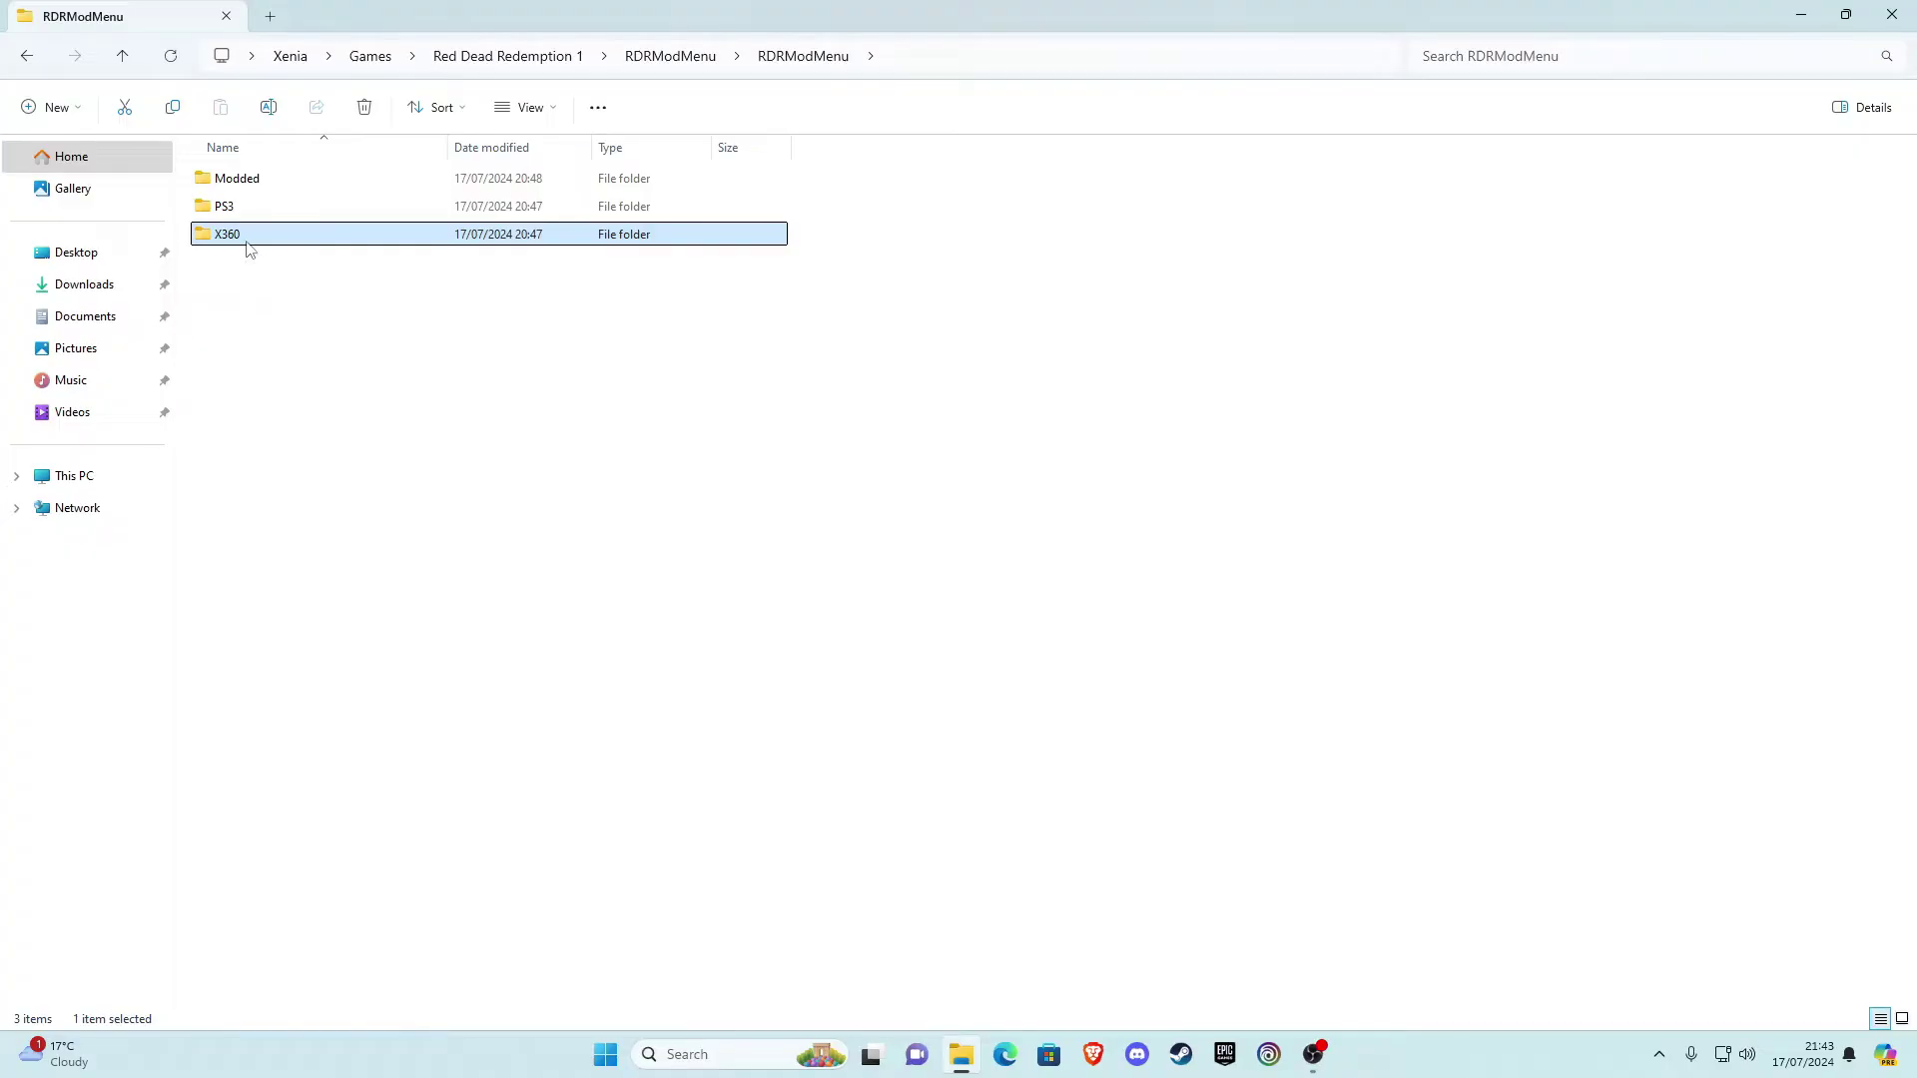
# Check the contents of the X360 and Modded folders inside the inner RDRModMenu folder
pyautogui.doubleClick(245, 246)
pyautogui.click(26, 56)
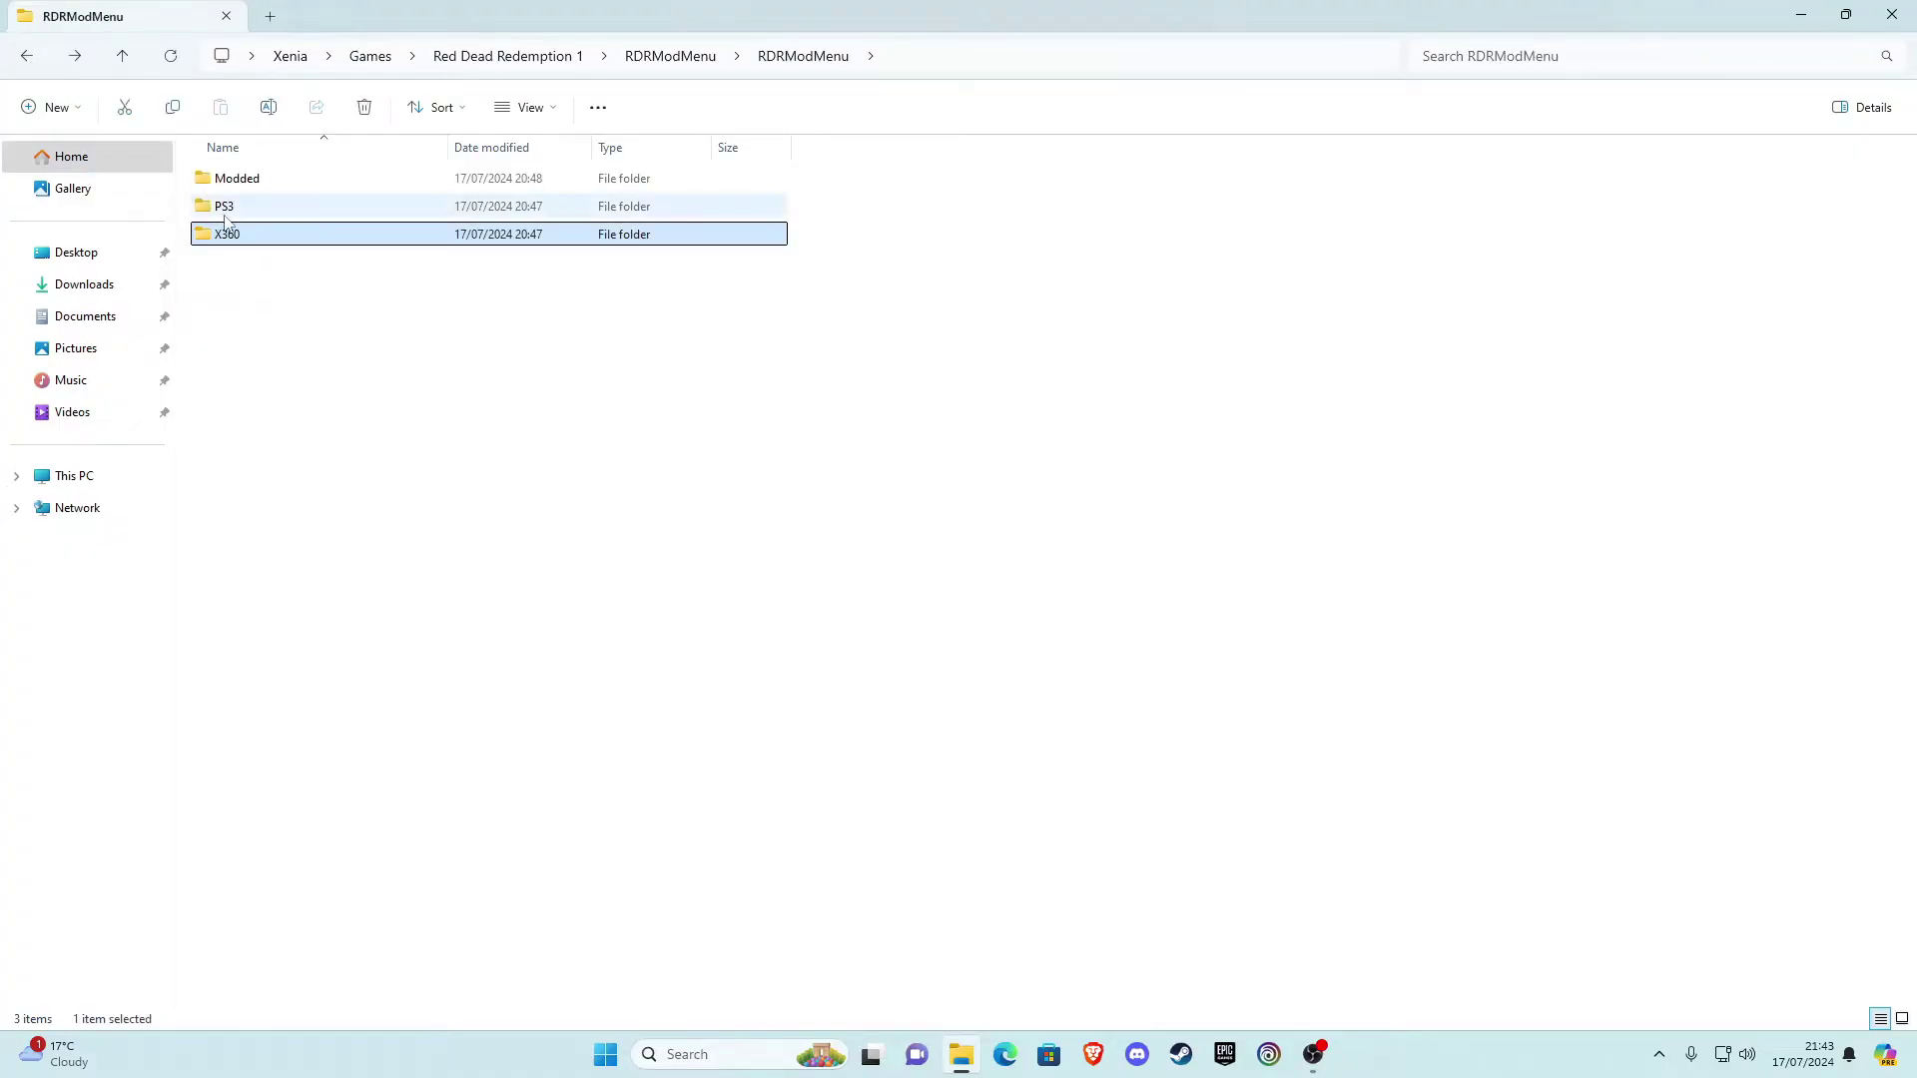
pyautogui.click(235, 190)
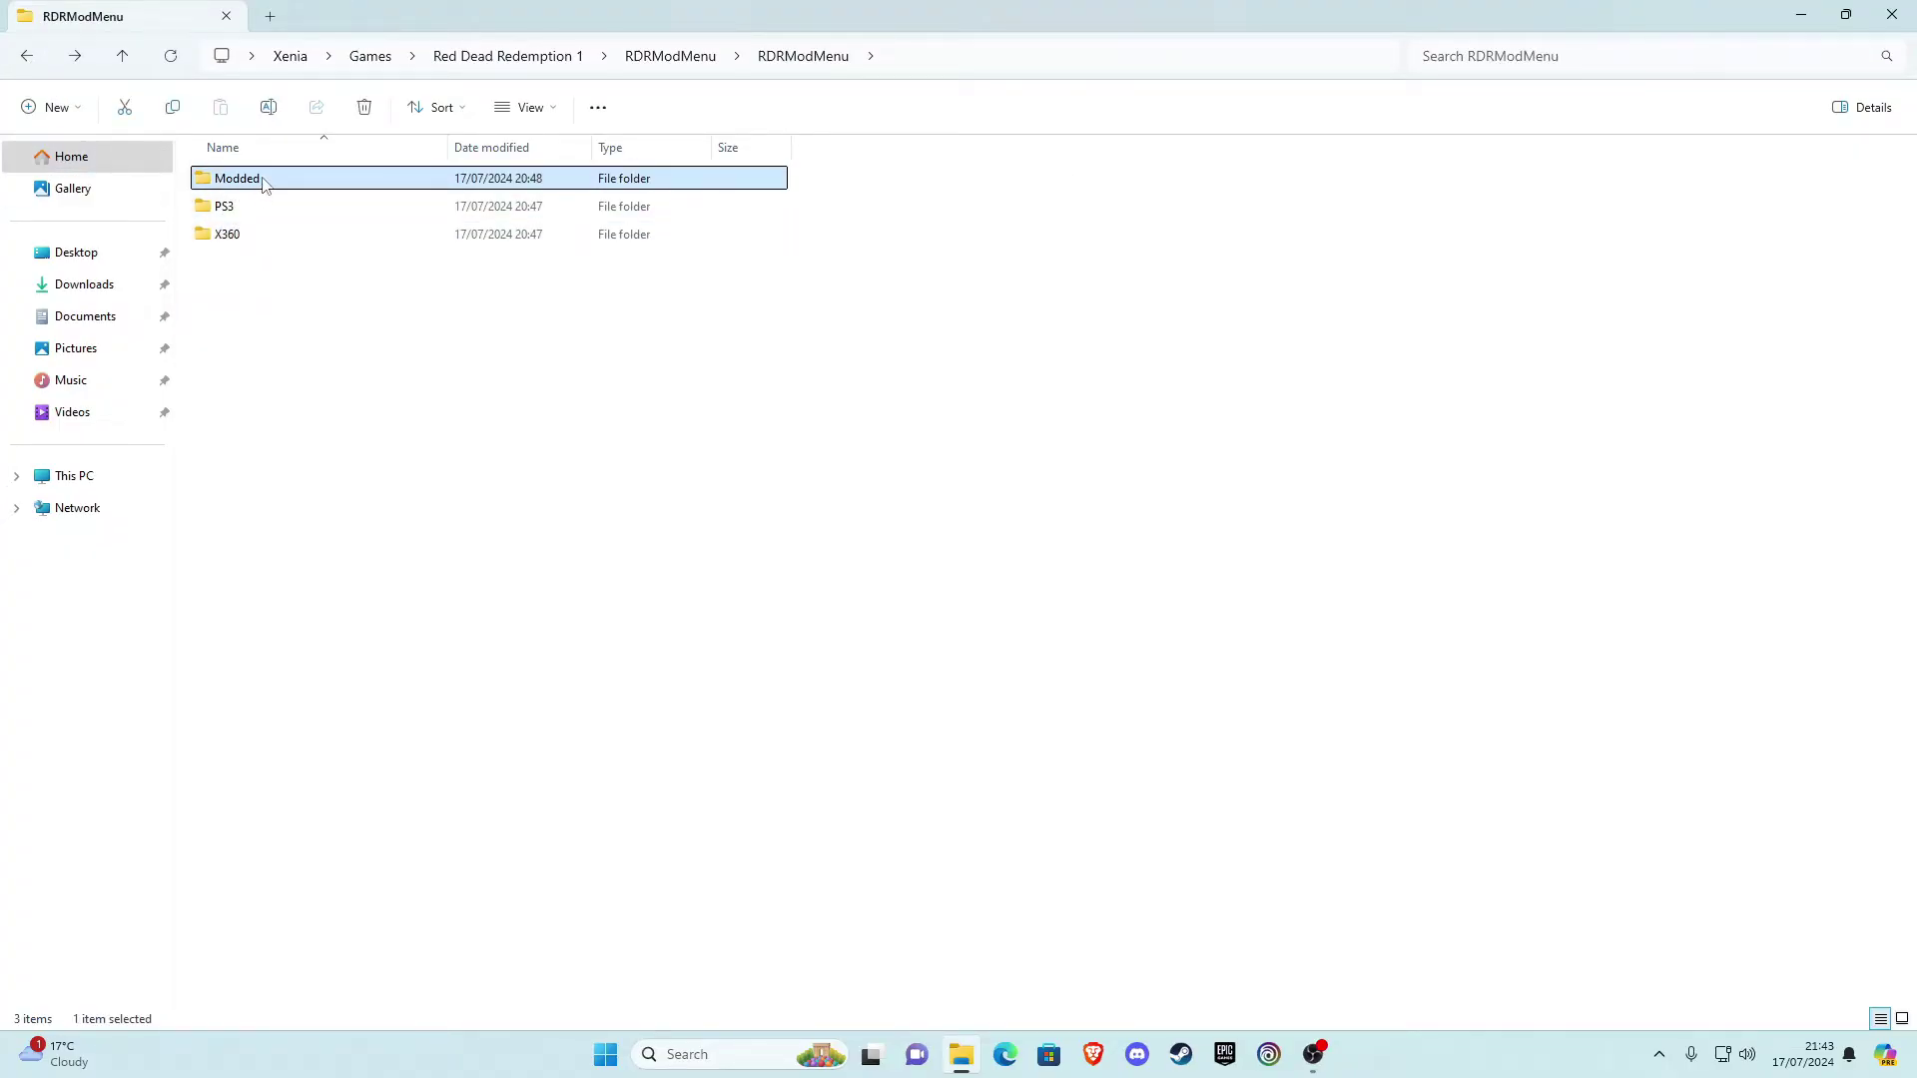
pyautogui.doubleClick(265, 182)
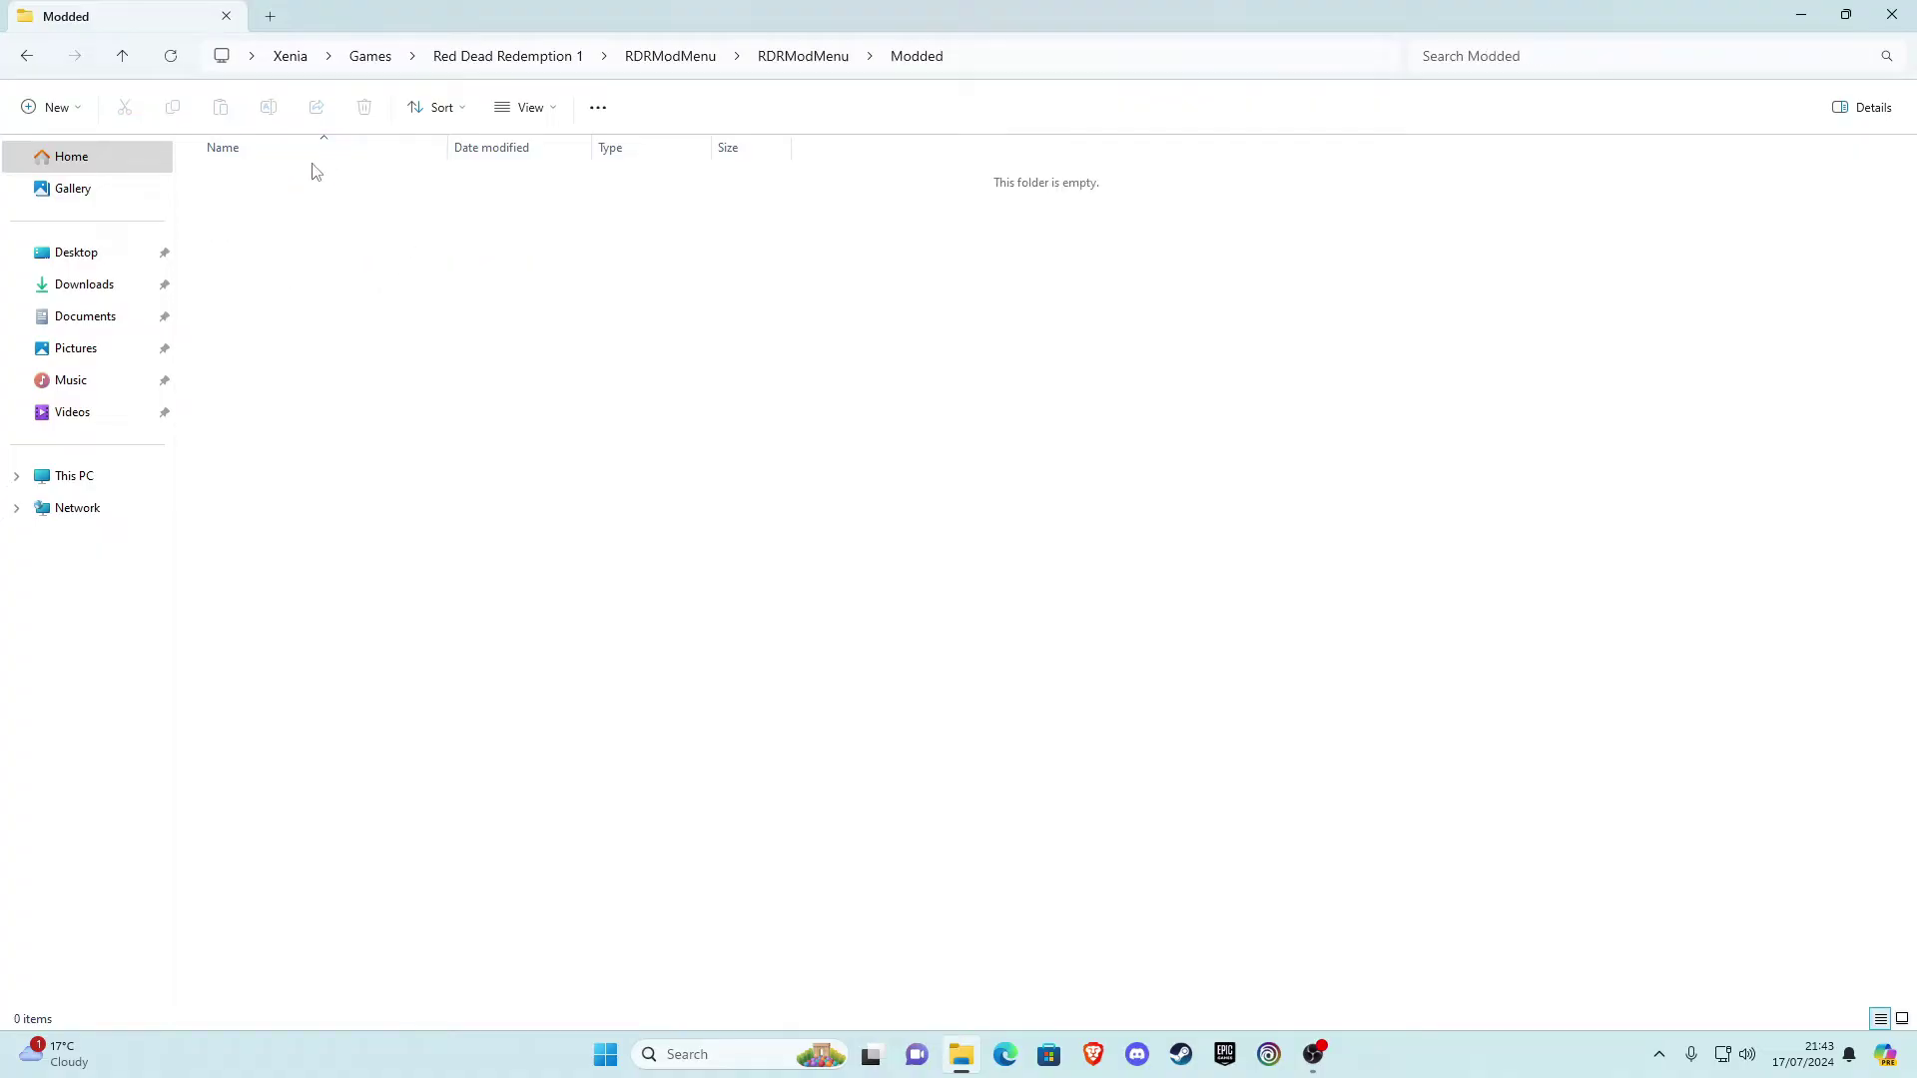
pyautogui.click(26, 57)
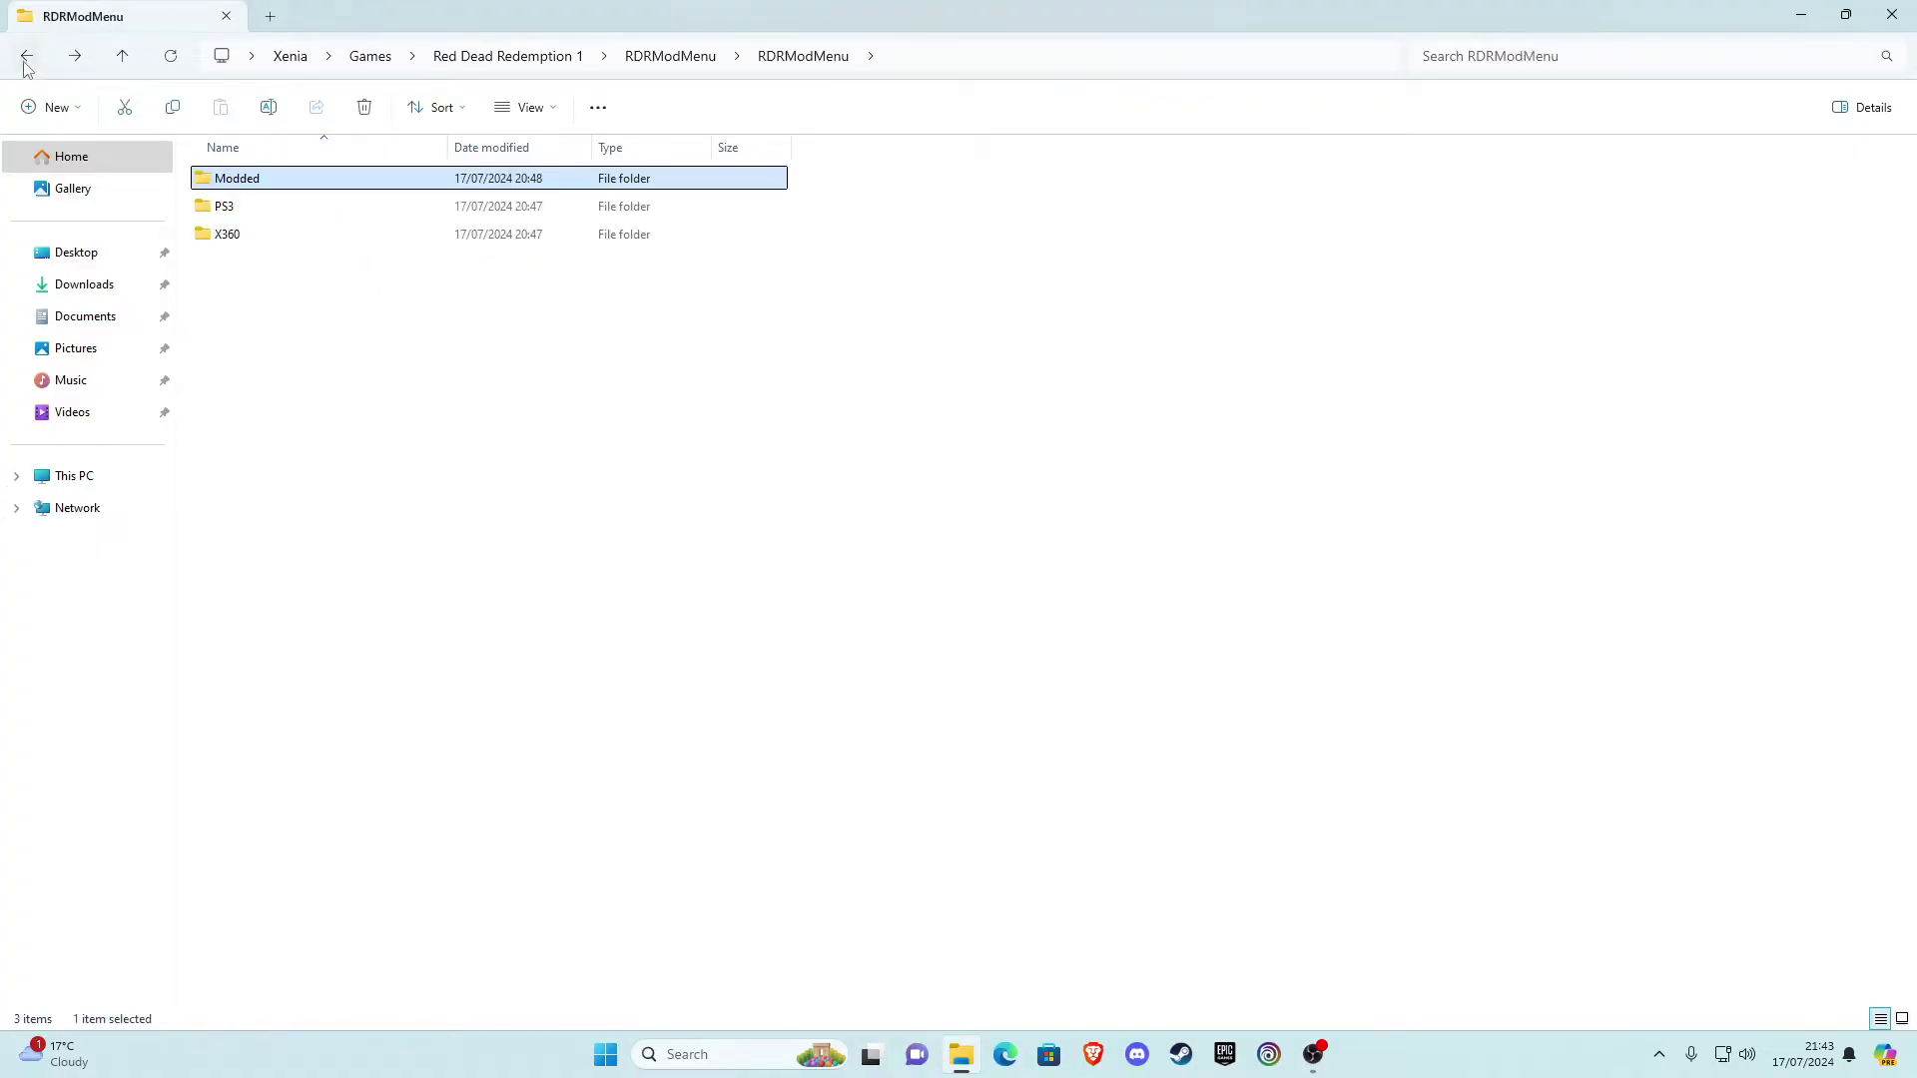
# Go back to the Red Dead Redemption 1 folder and open Tools > Tools > Xbox 360 Tools > Xbox Backup Creator
pyautogui.click(26, 56)
pyautogui.click(28, 58)
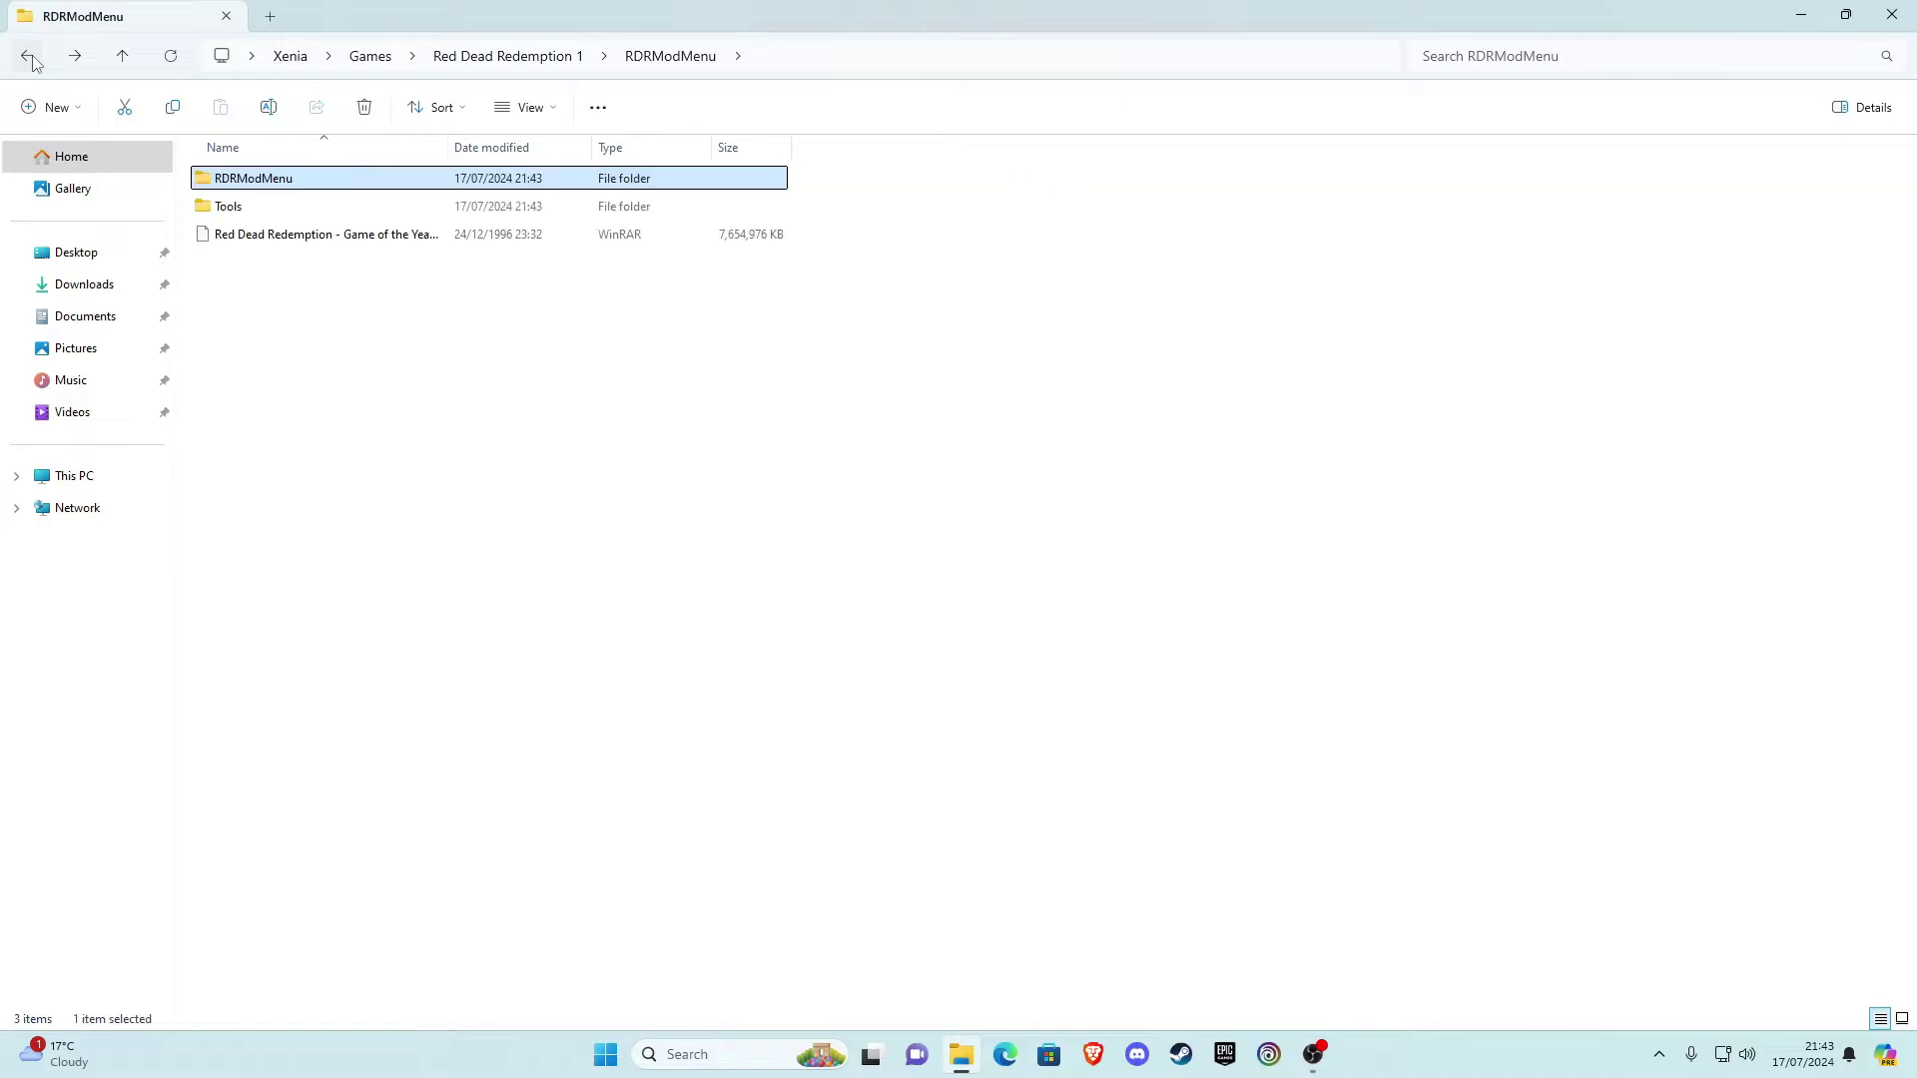
pyautogui.click(250, 213)
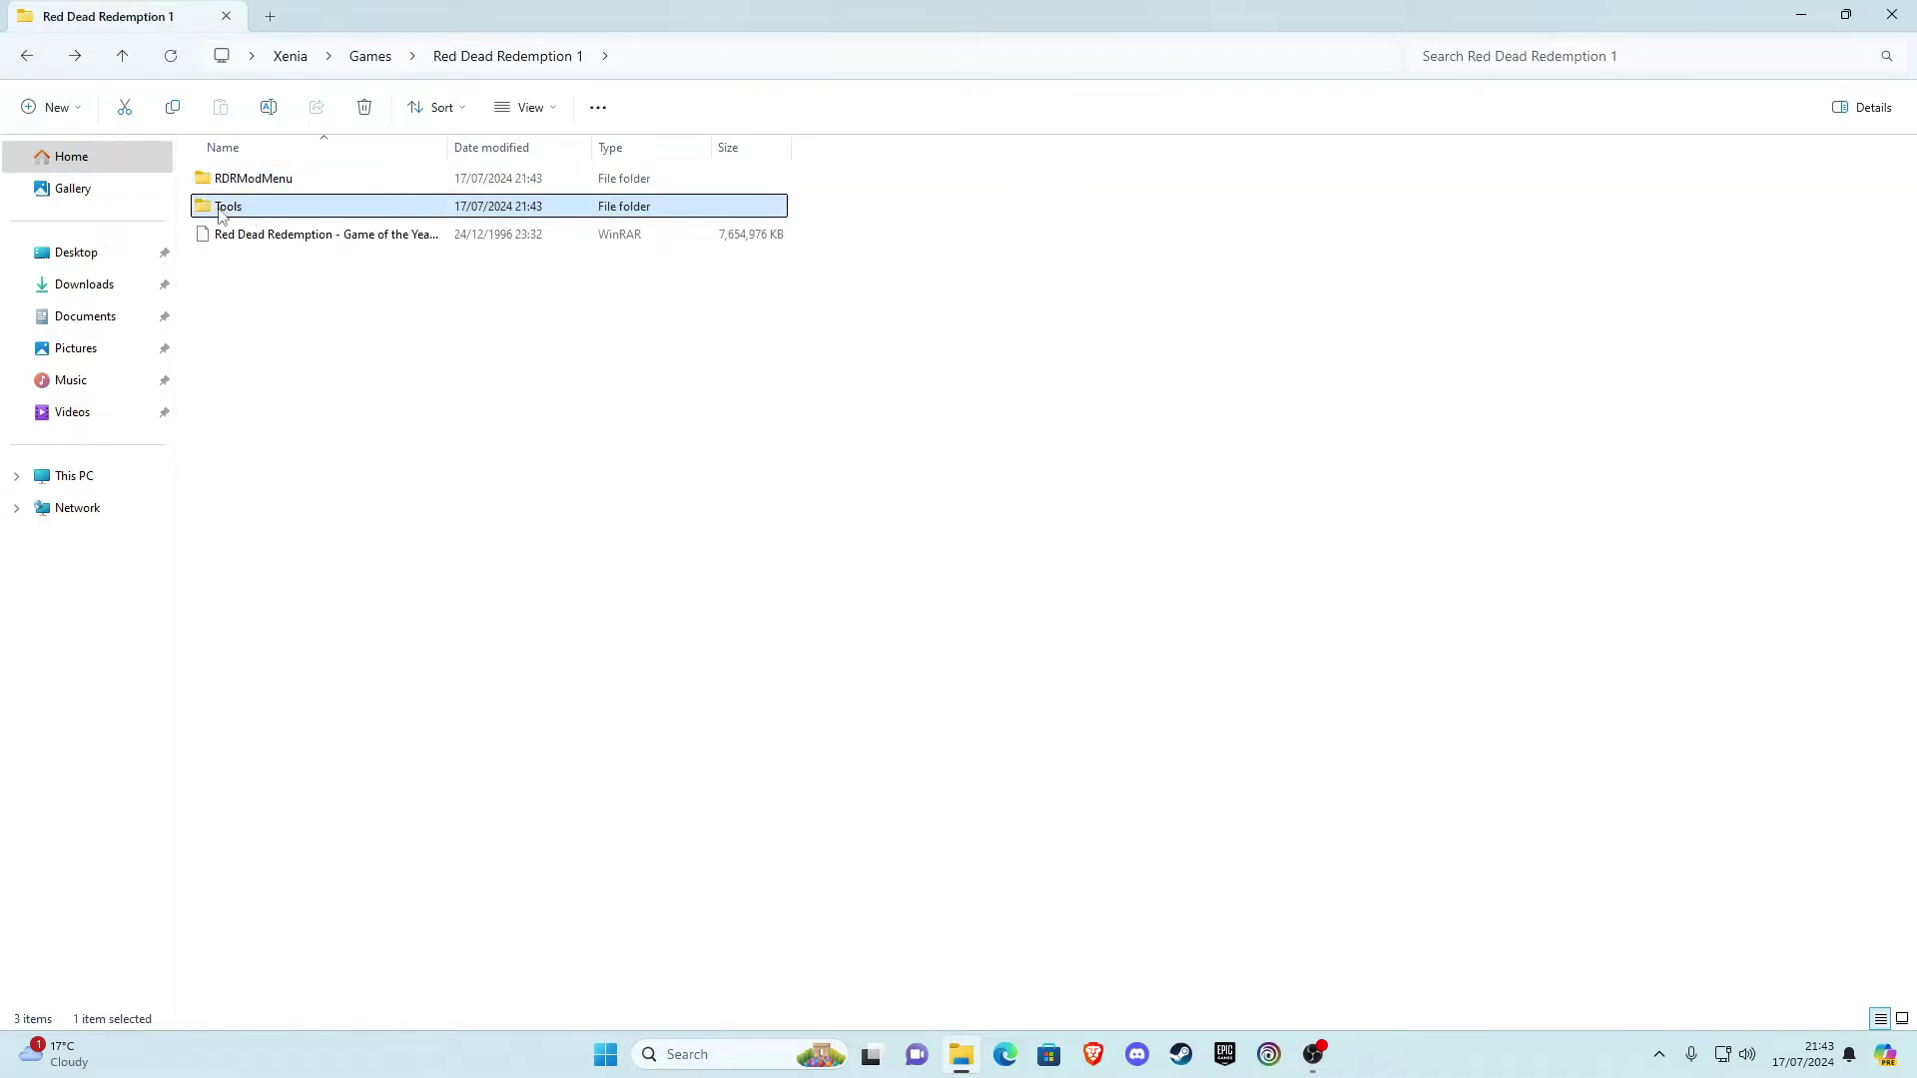
pyautogui.doubleClick(248, 213)
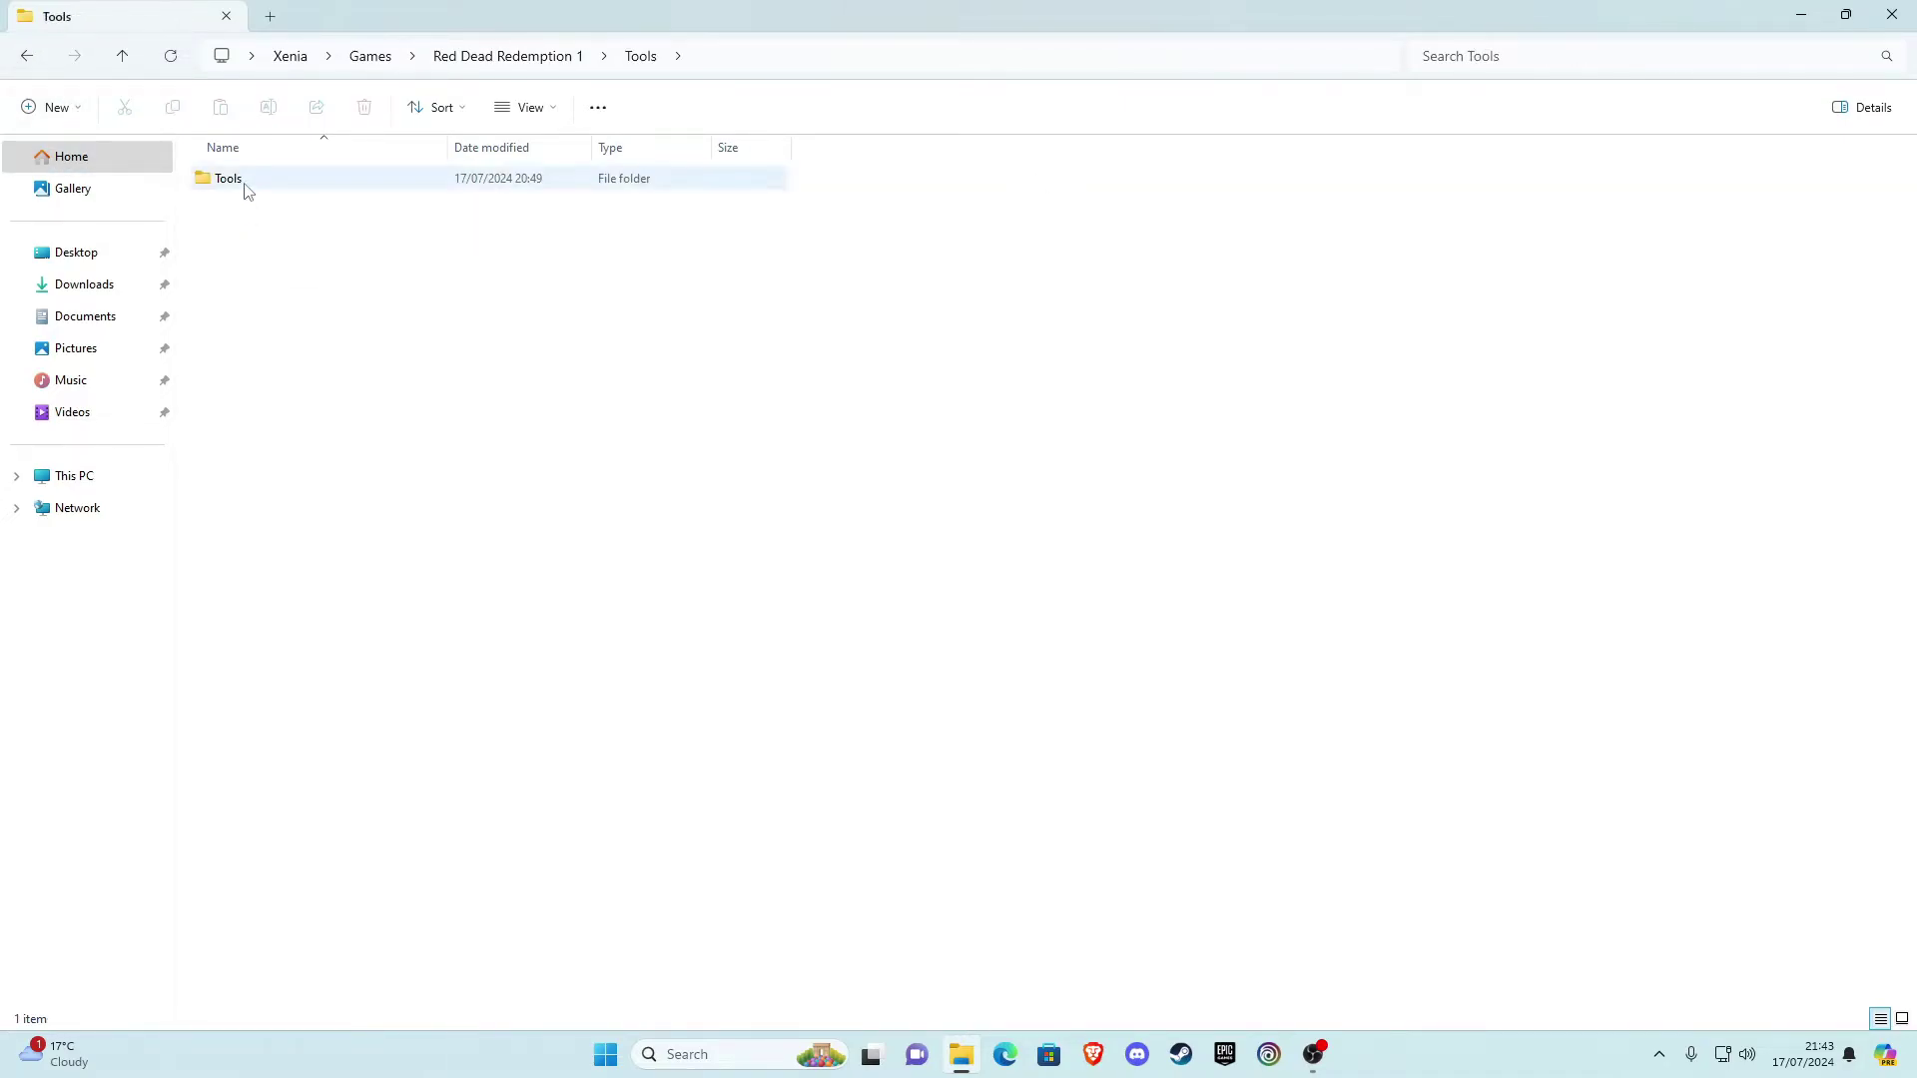
pyautogui.doubleClick(253, 186)
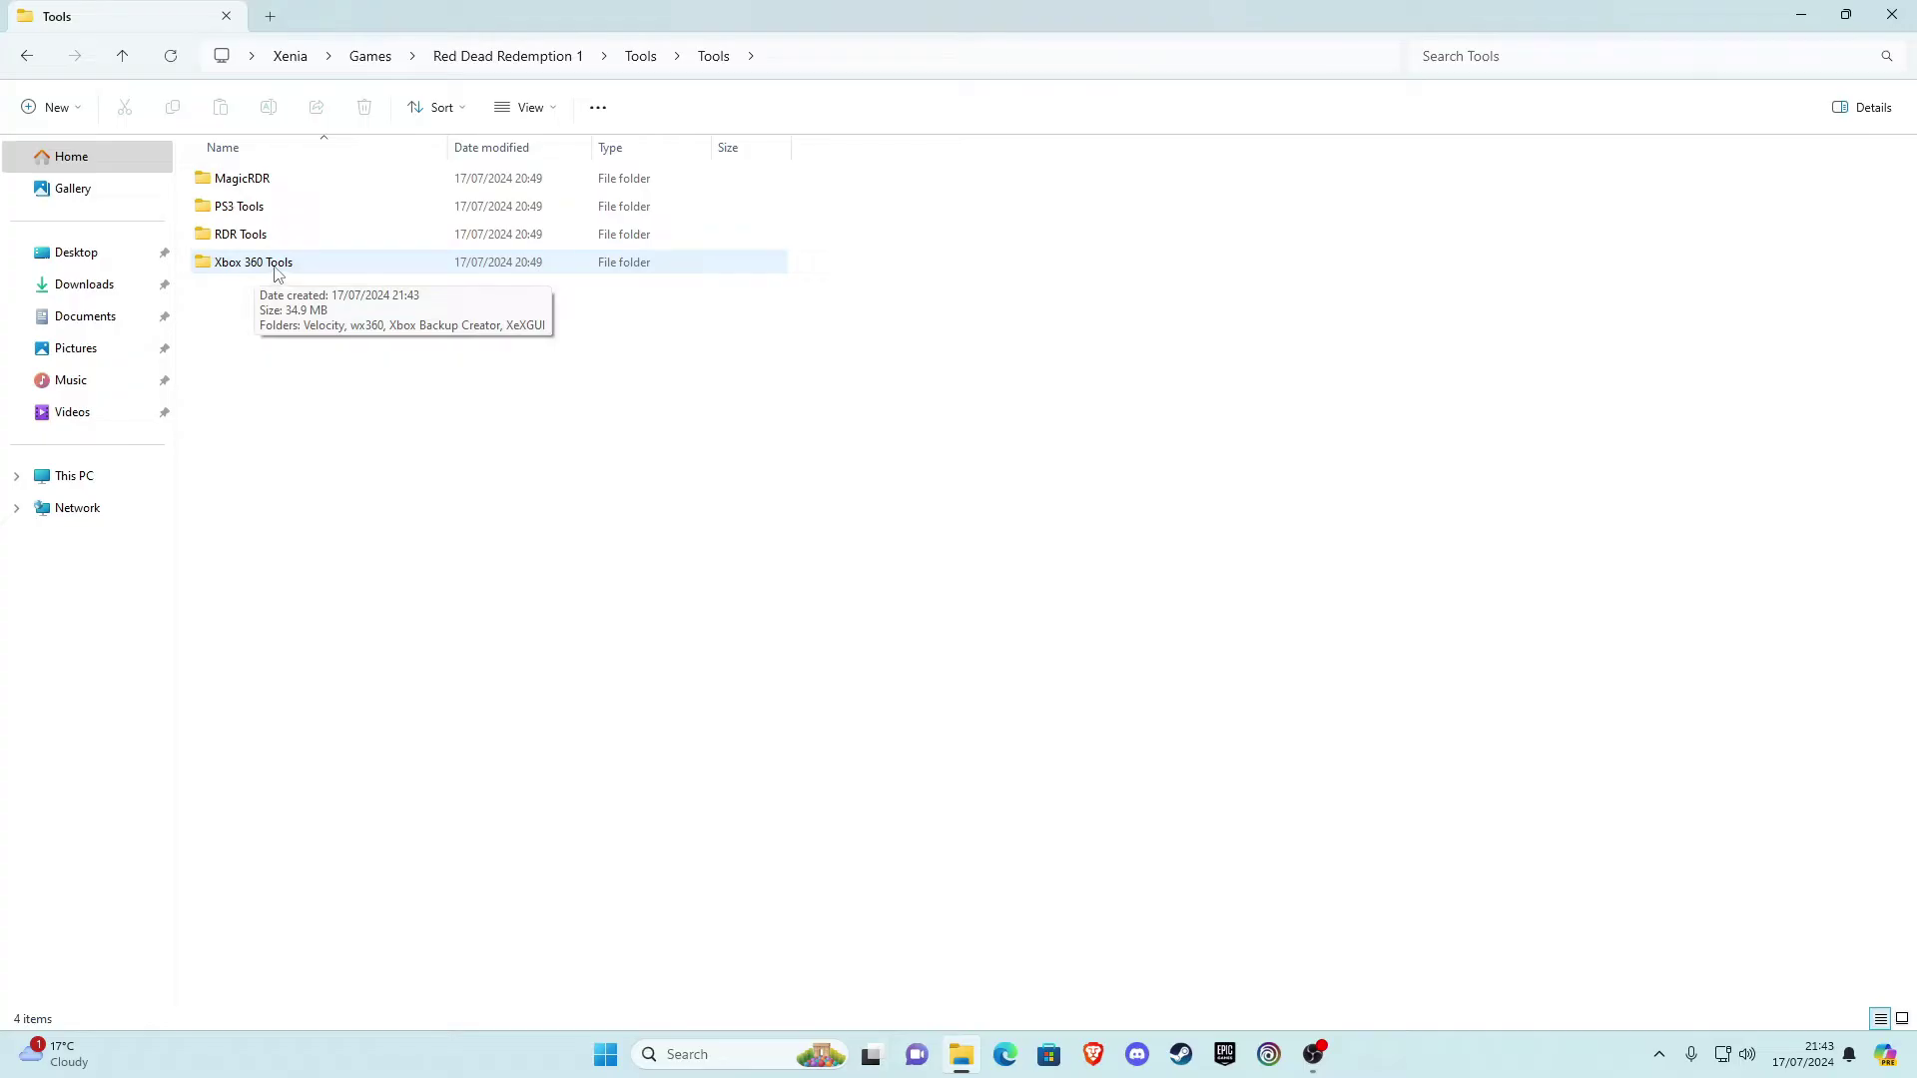
pyautogui.doubleClick(278, 270)
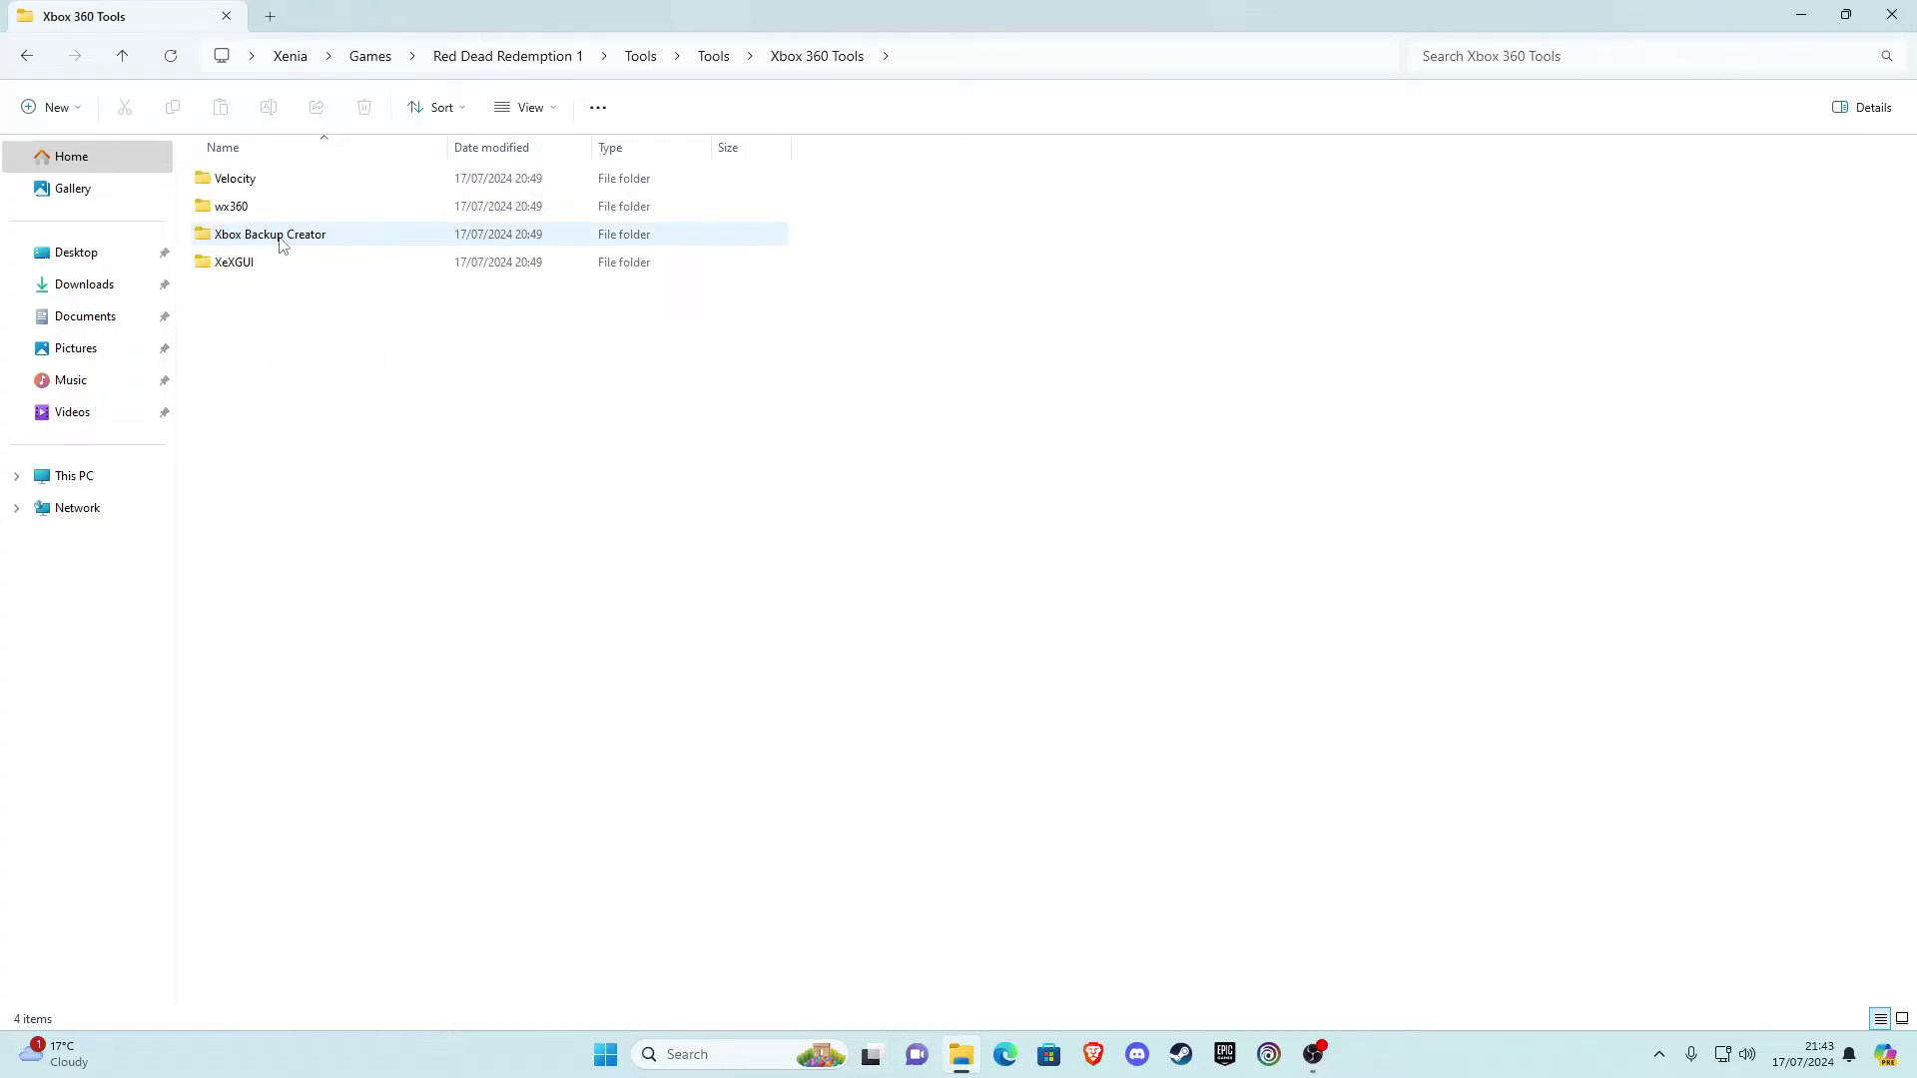
pyautogui.doubleClick(288, 242)
# Launch the Xbox Backup Creator application, dismiss its startup error and minimize the folder window behind it
pyautogui.click(240, 244)
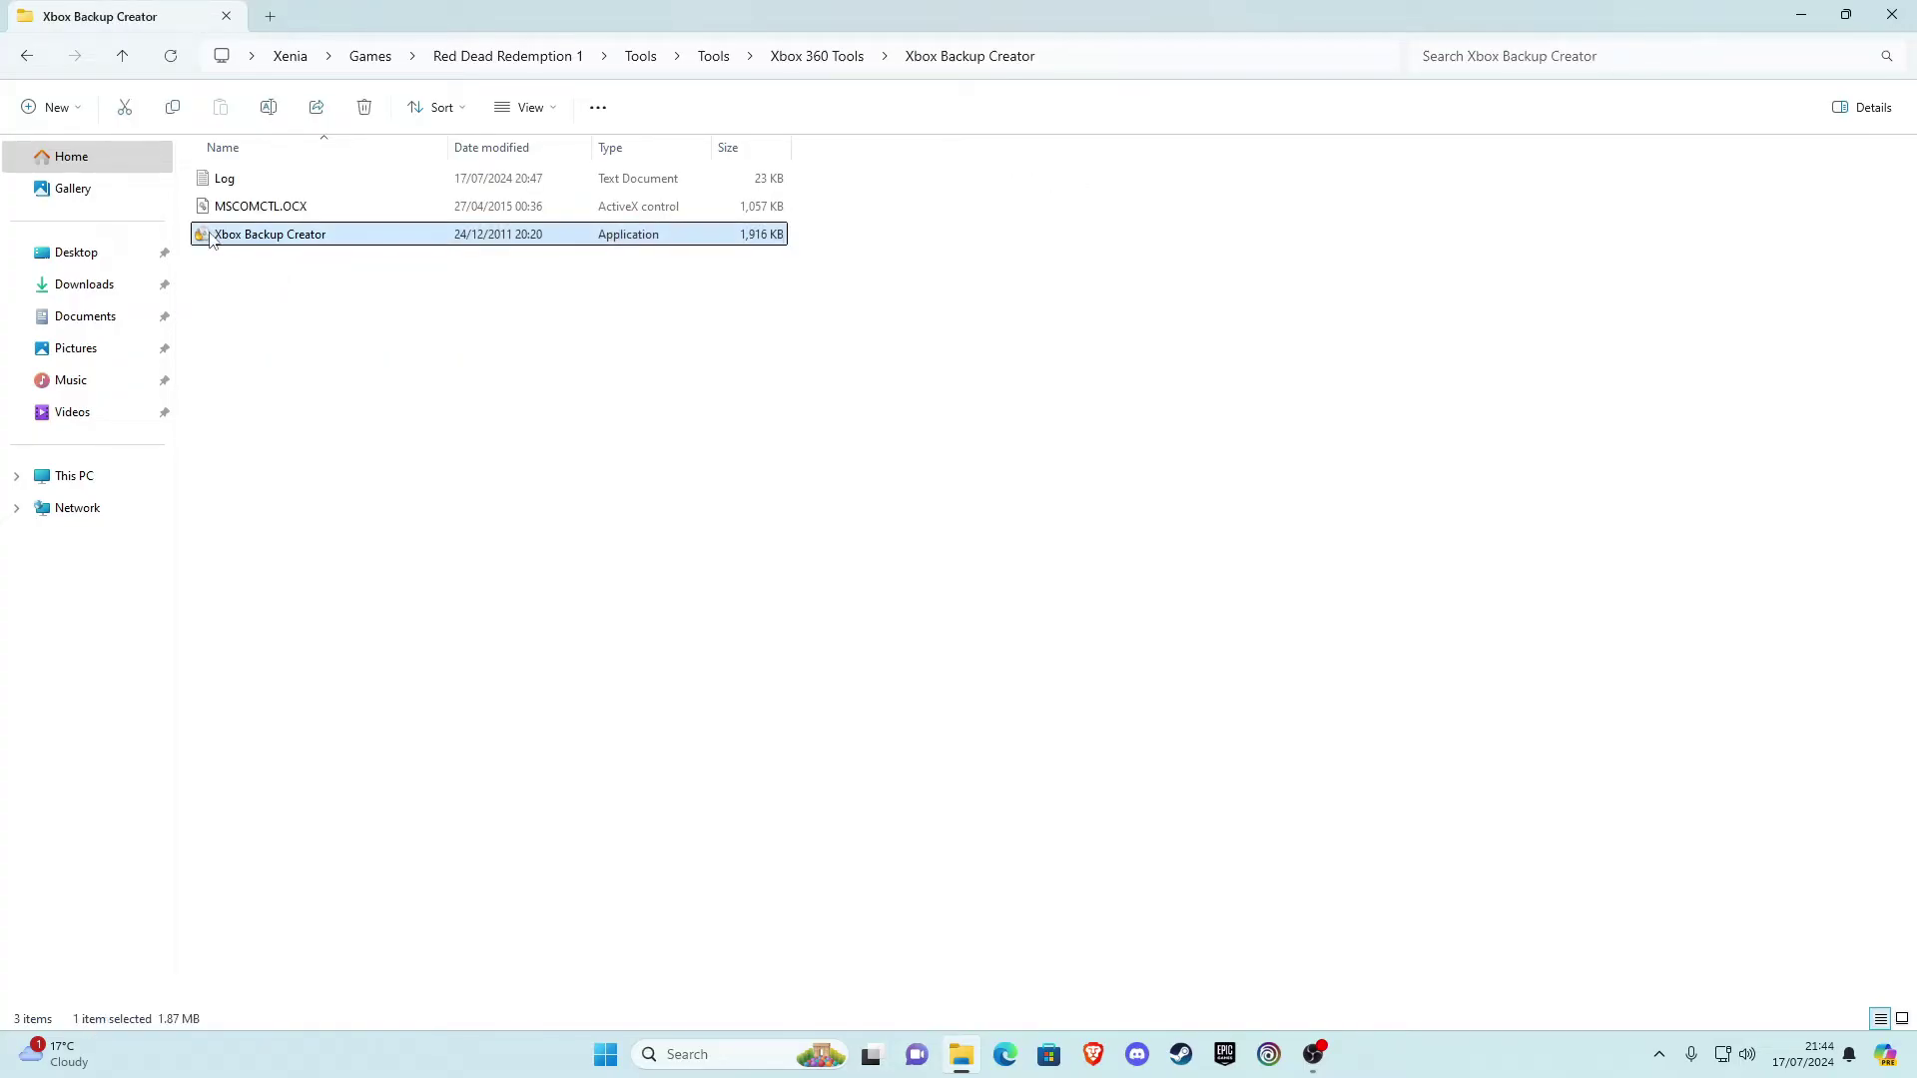
pyautogui.rightClick(264, 250)
pyautogui.click(343, 370)
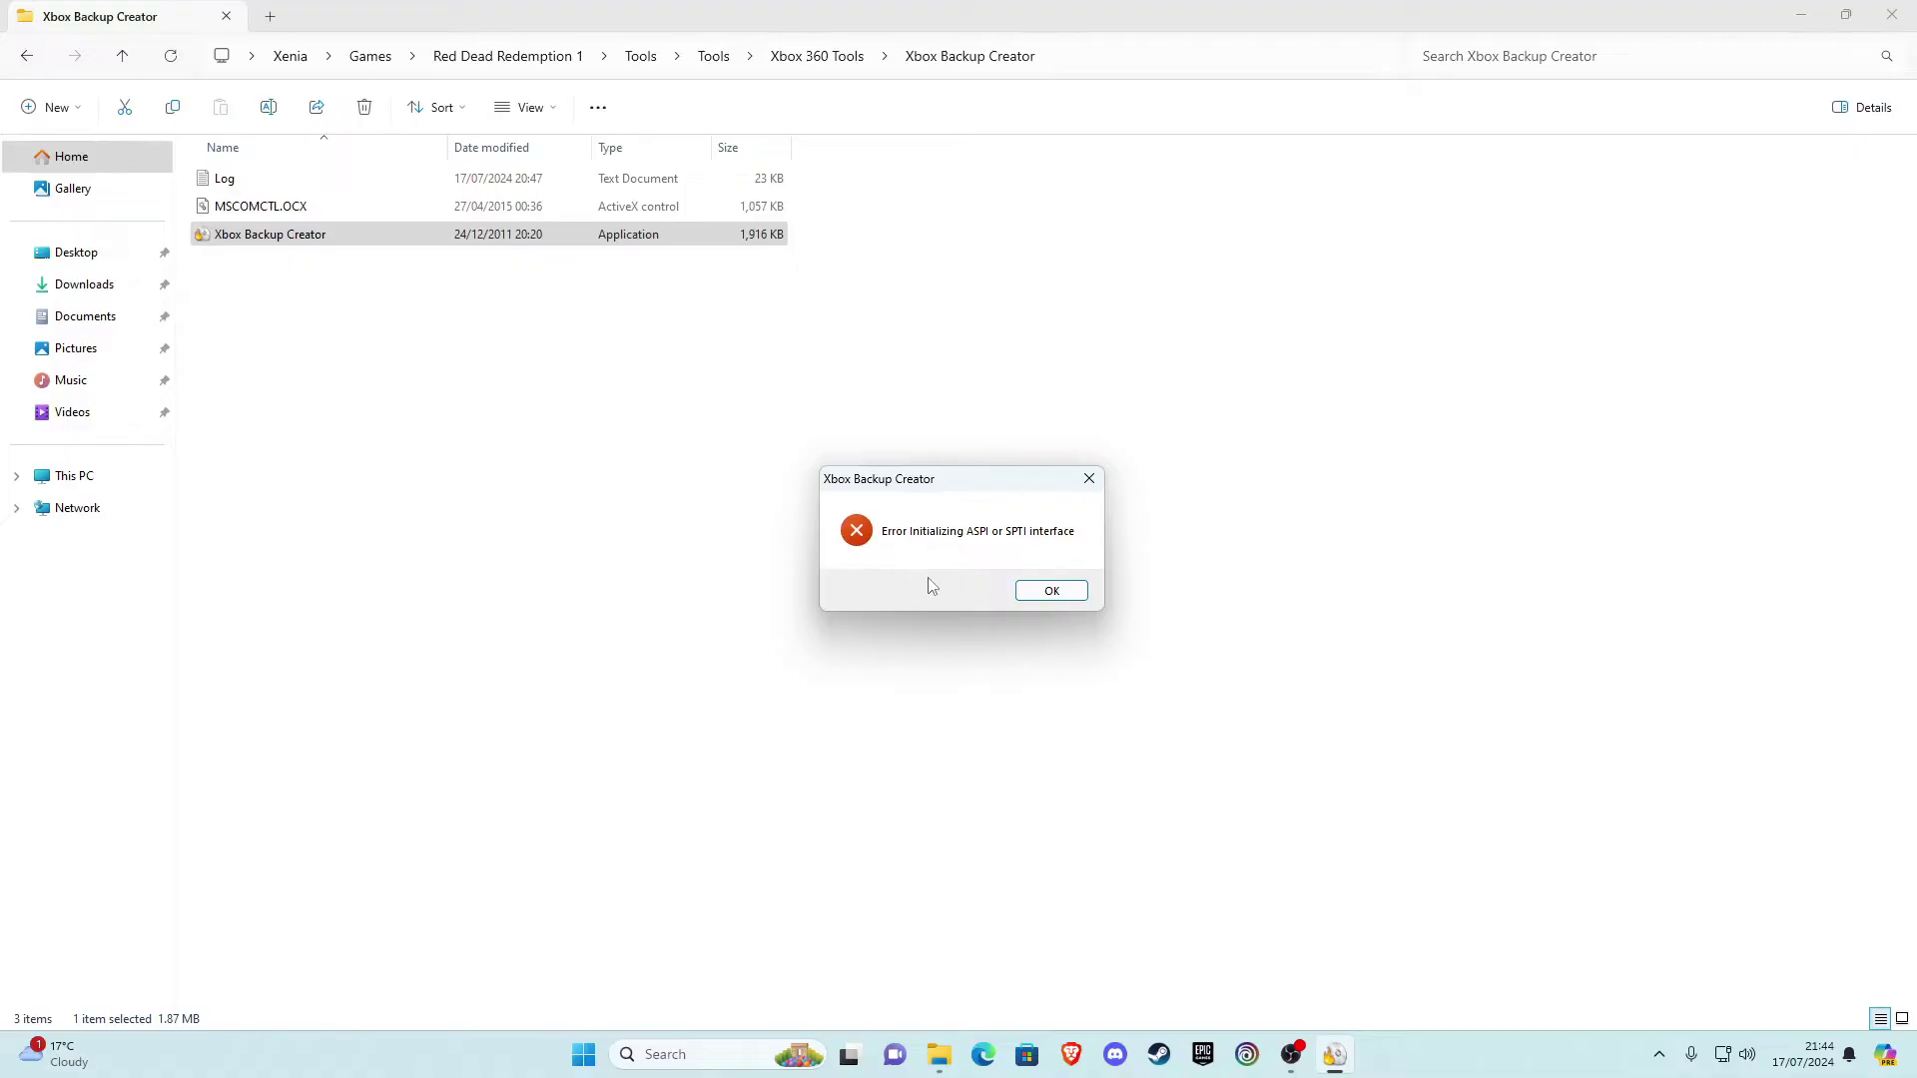
pyautogui.click(1049, 592)
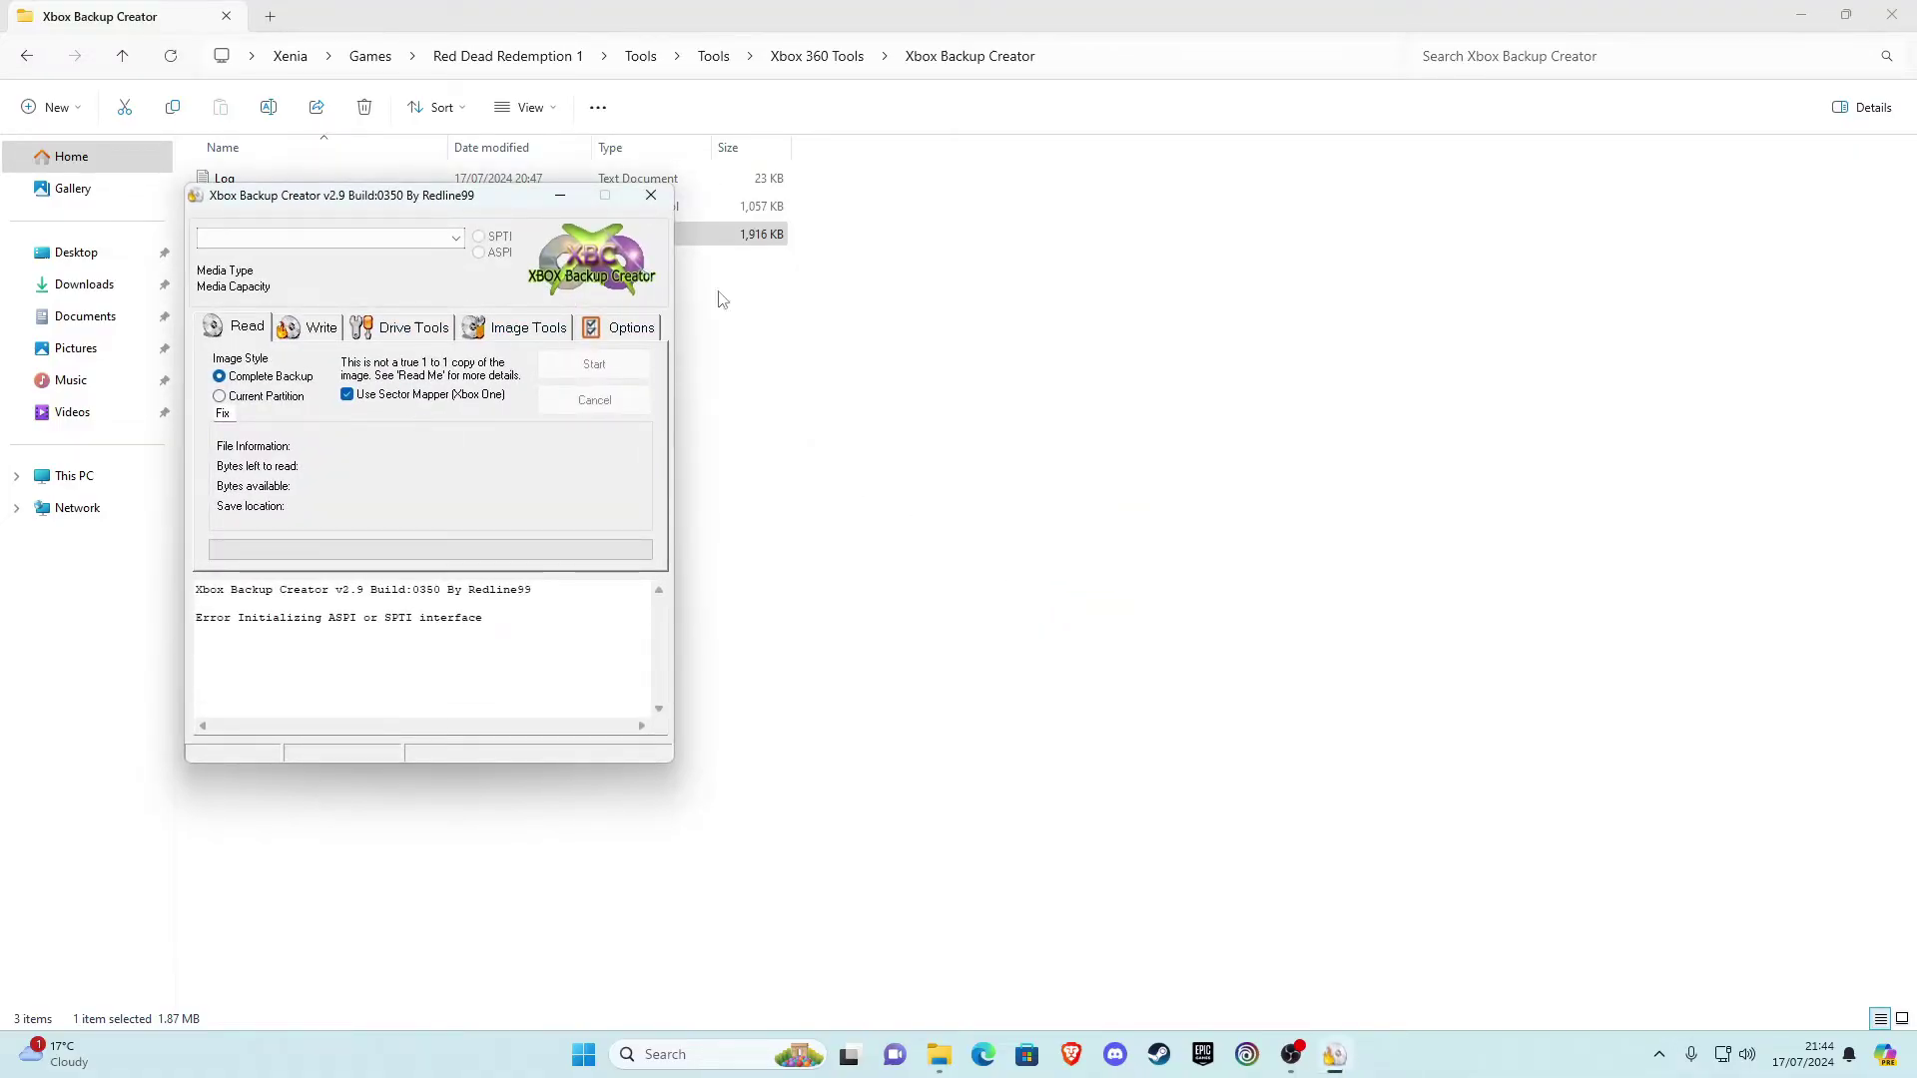
pyautogui.click(1845, 14)
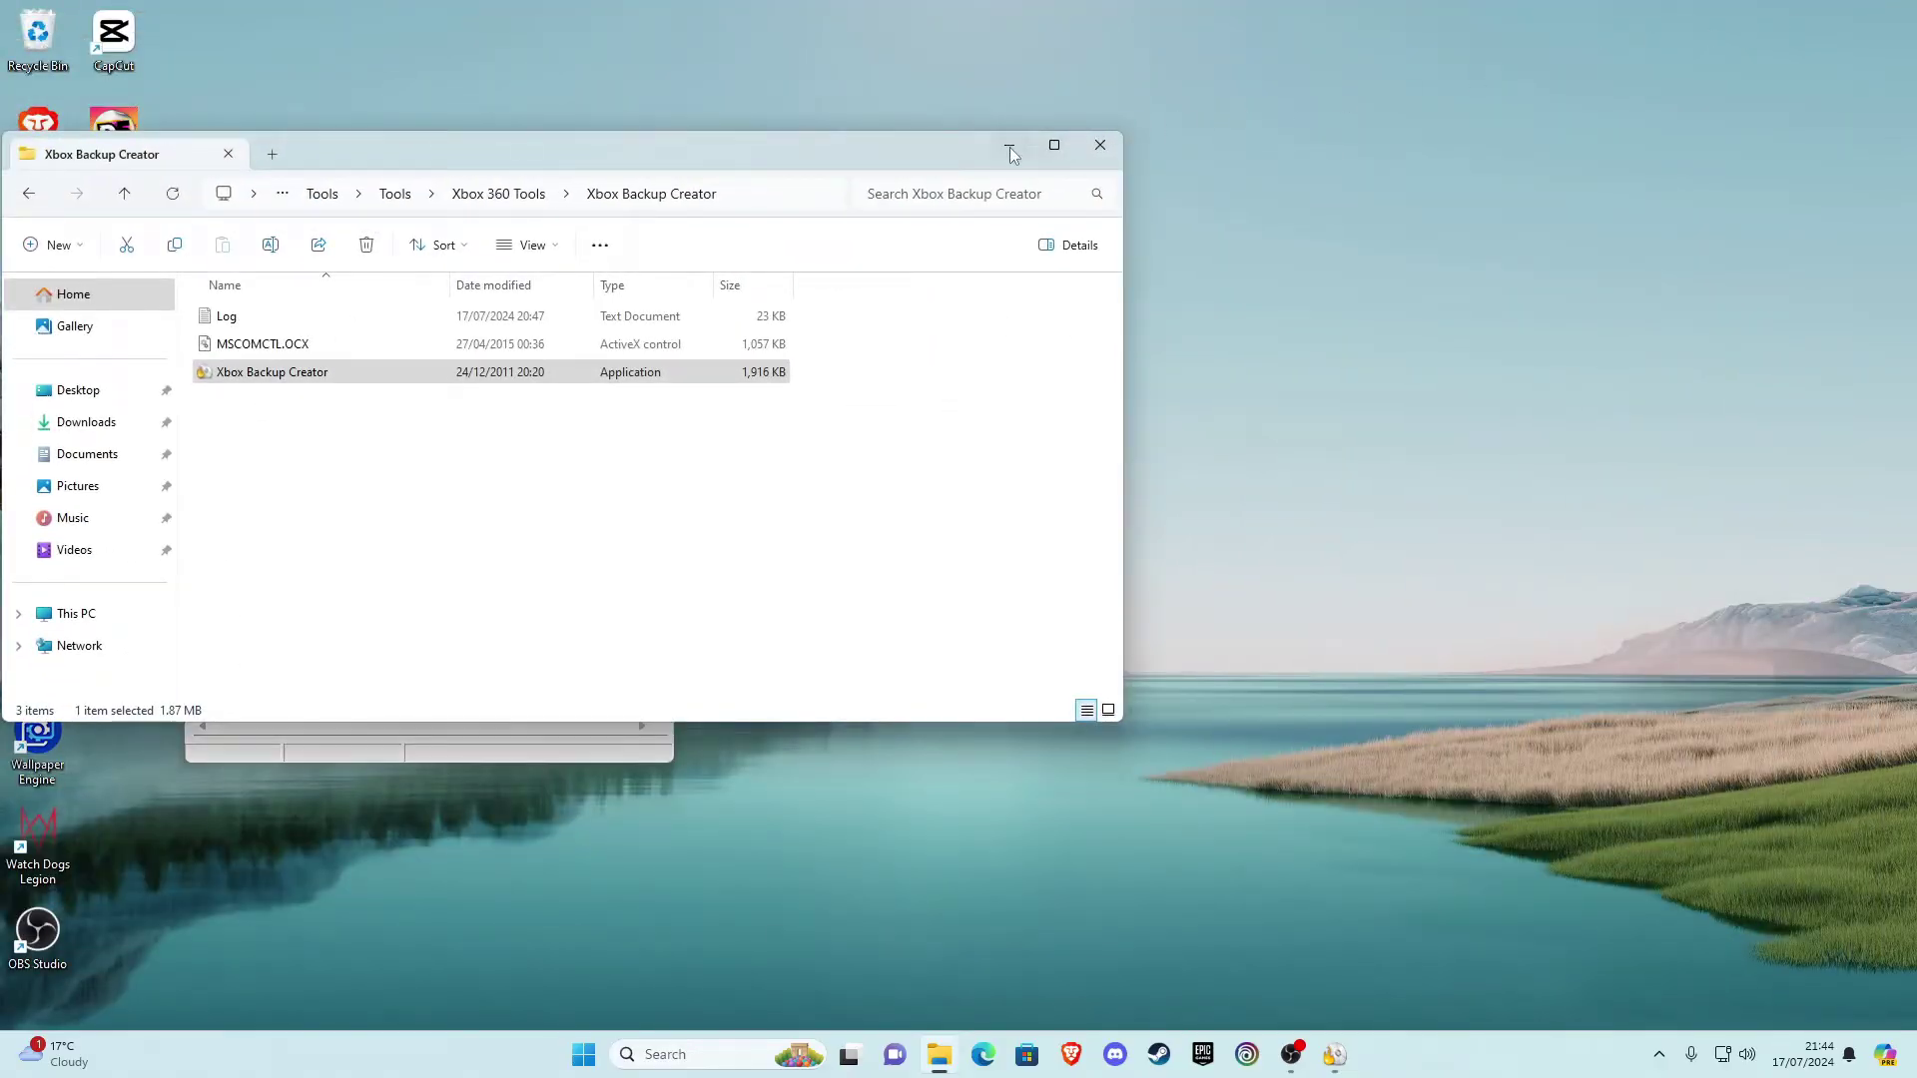
pyautogui.click(1009, 147)
pyautogui.moveTo(494, 217); pyautogui.dragTo(507, 184)
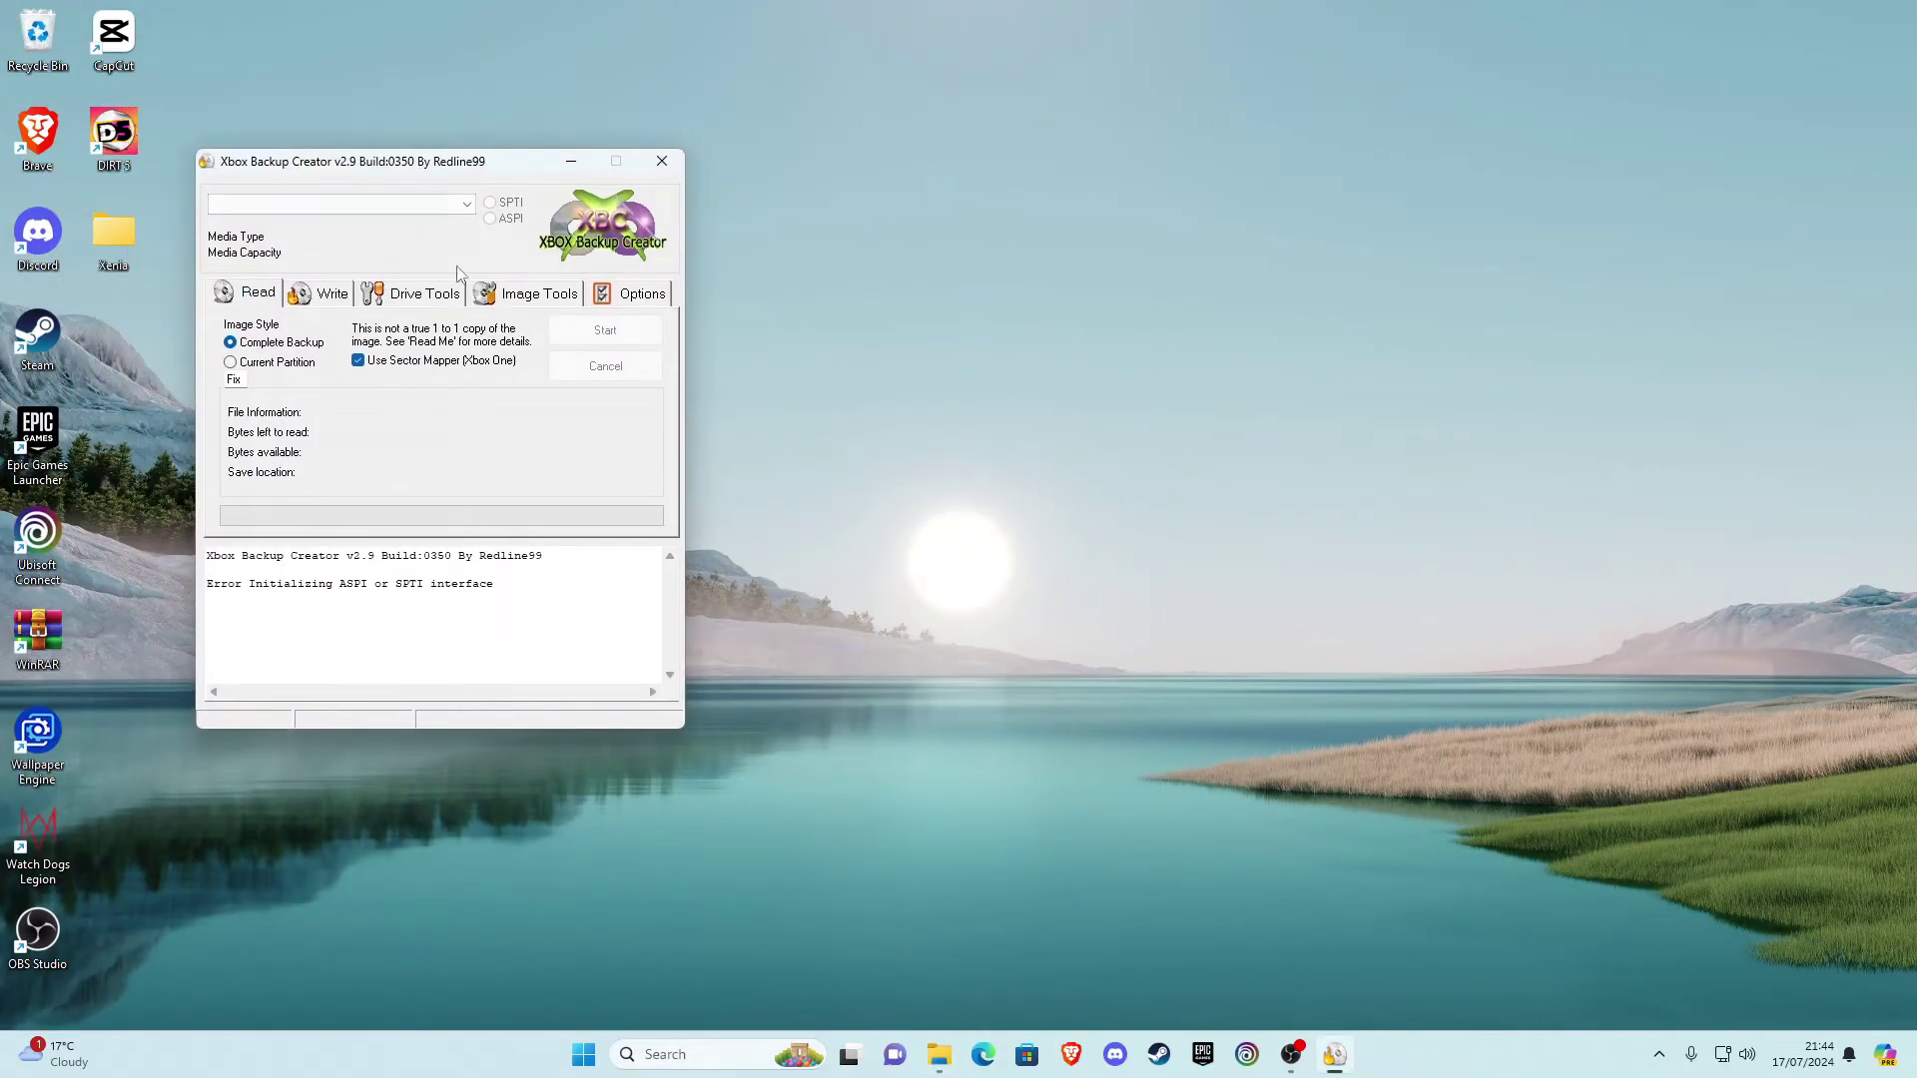
# Load the Red Dead Redemption - Game of the Year Edition Disc 1 ISO into Xbox Backup Creator's Image Browser
pyautogui.click(523, 297)
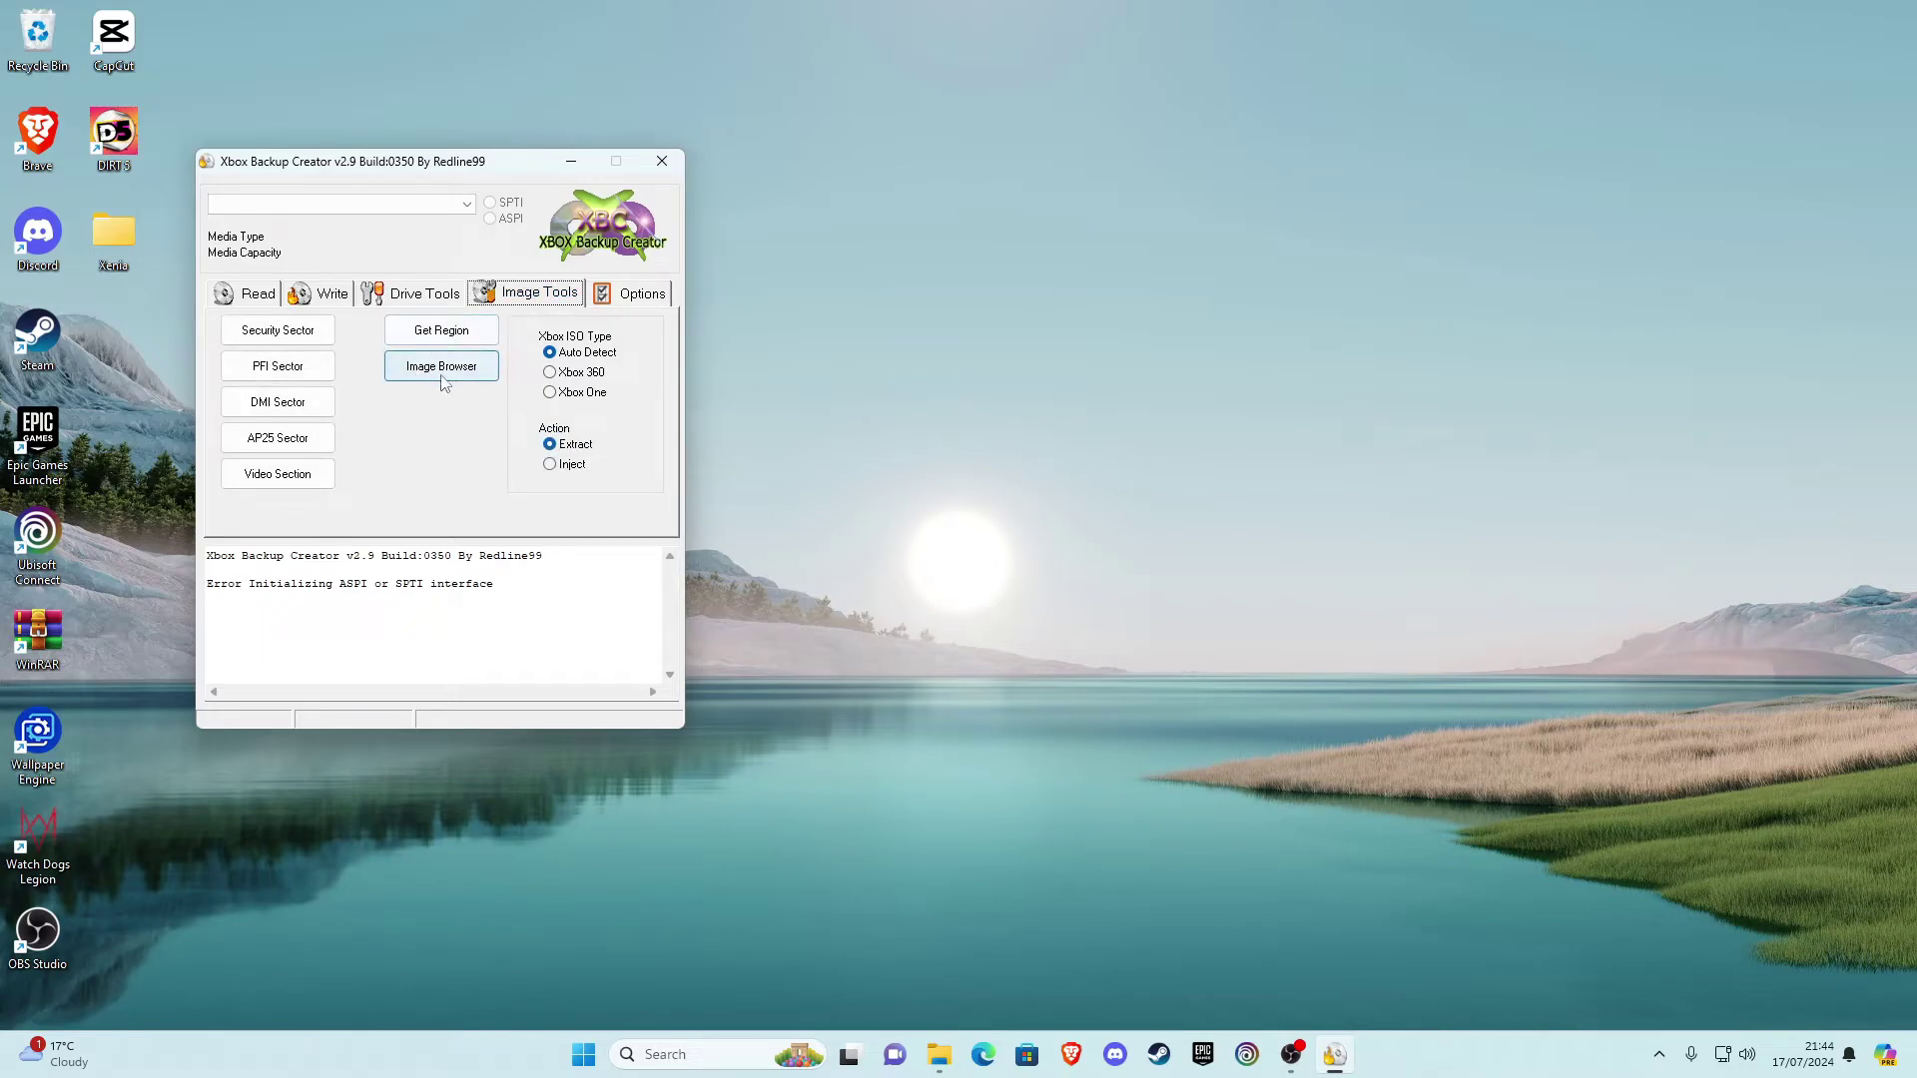
pyautogui.click(430, 378)
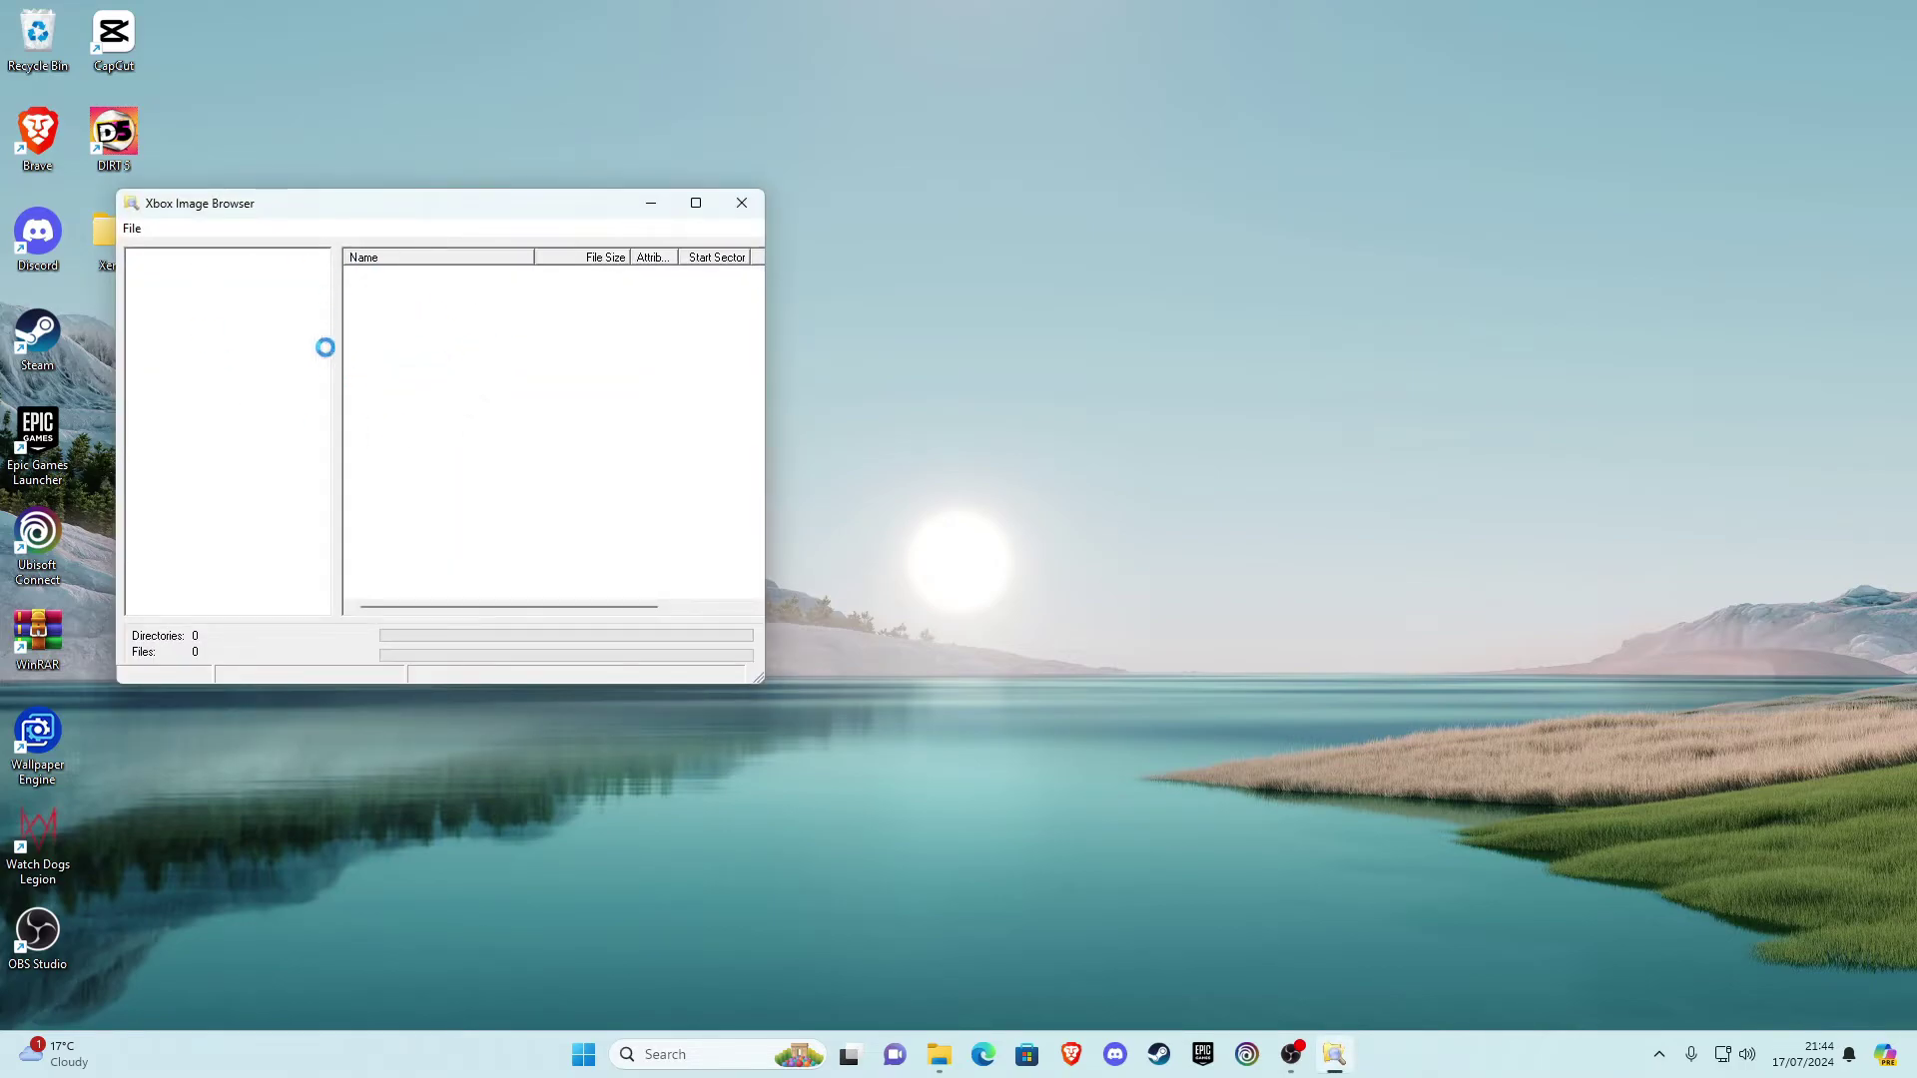
pyautogui.click(132, 229)
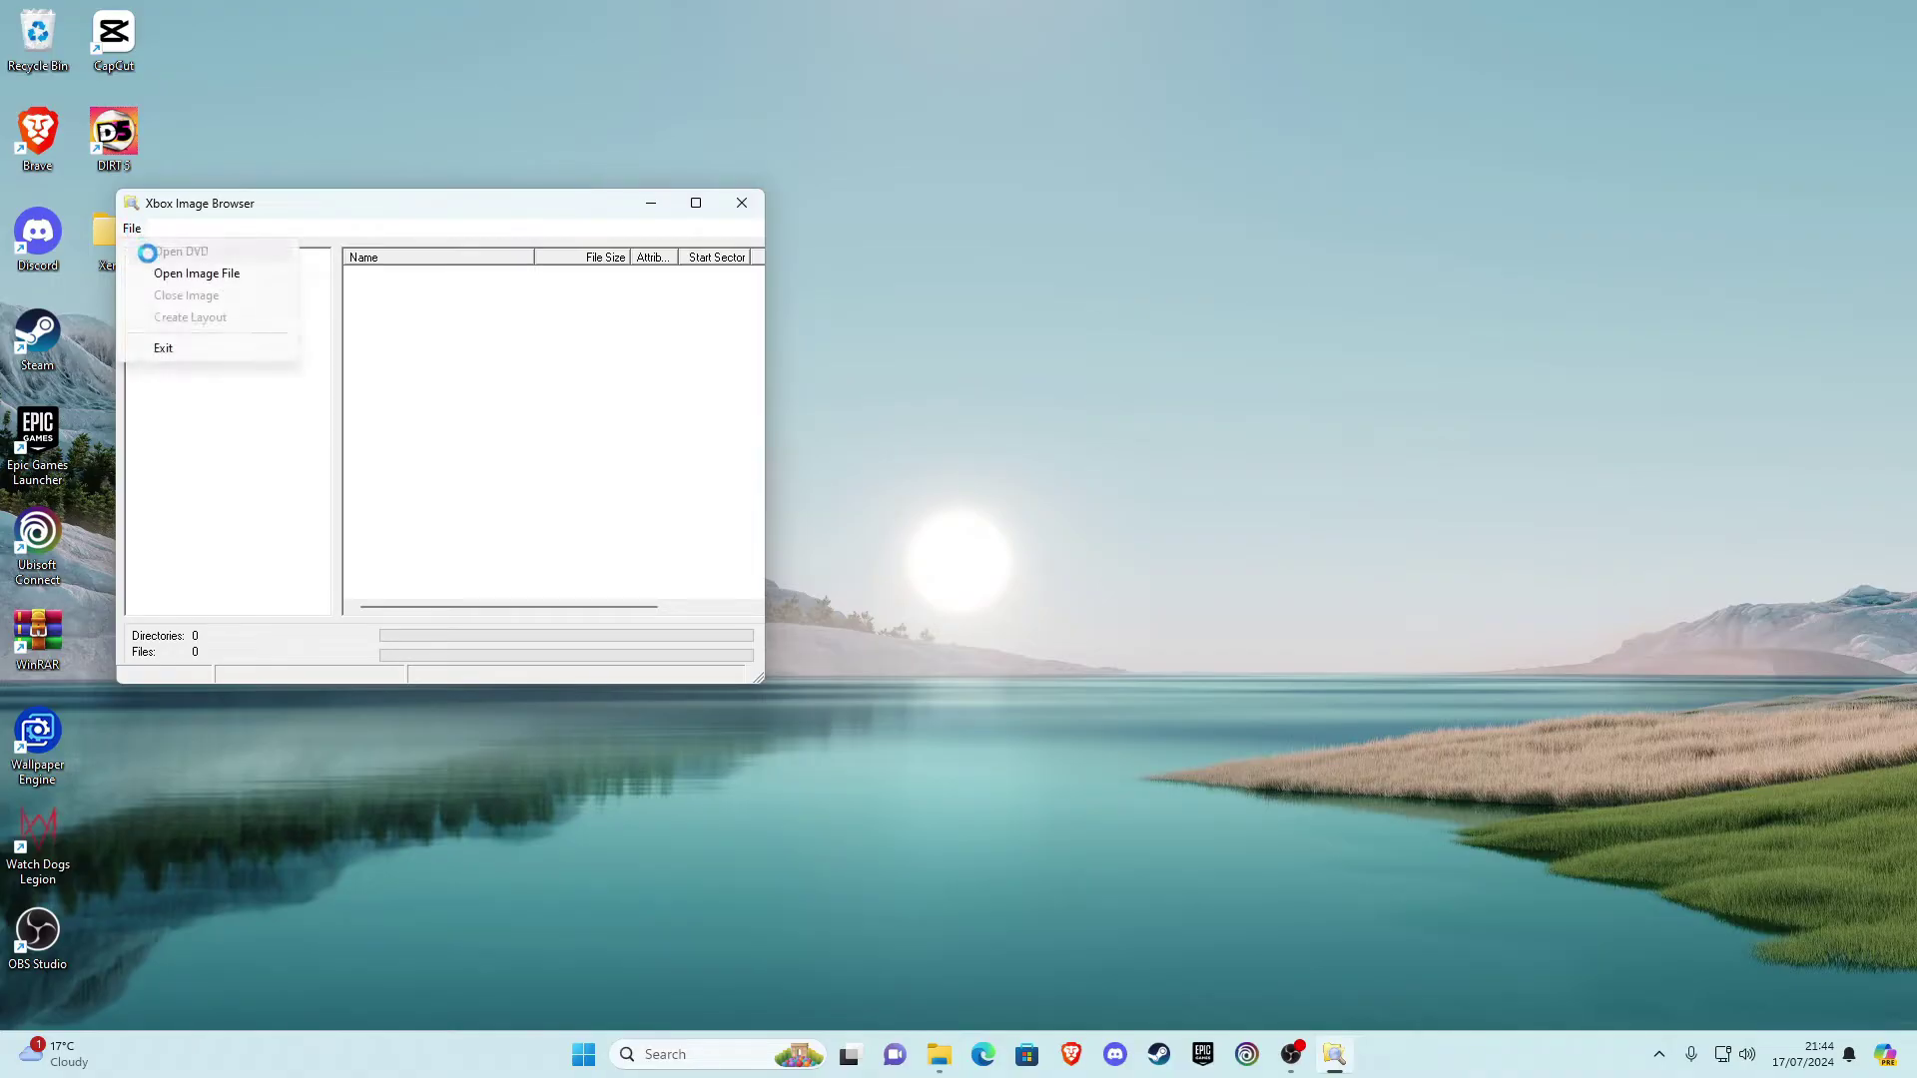
pyautogui.click(199, 275)
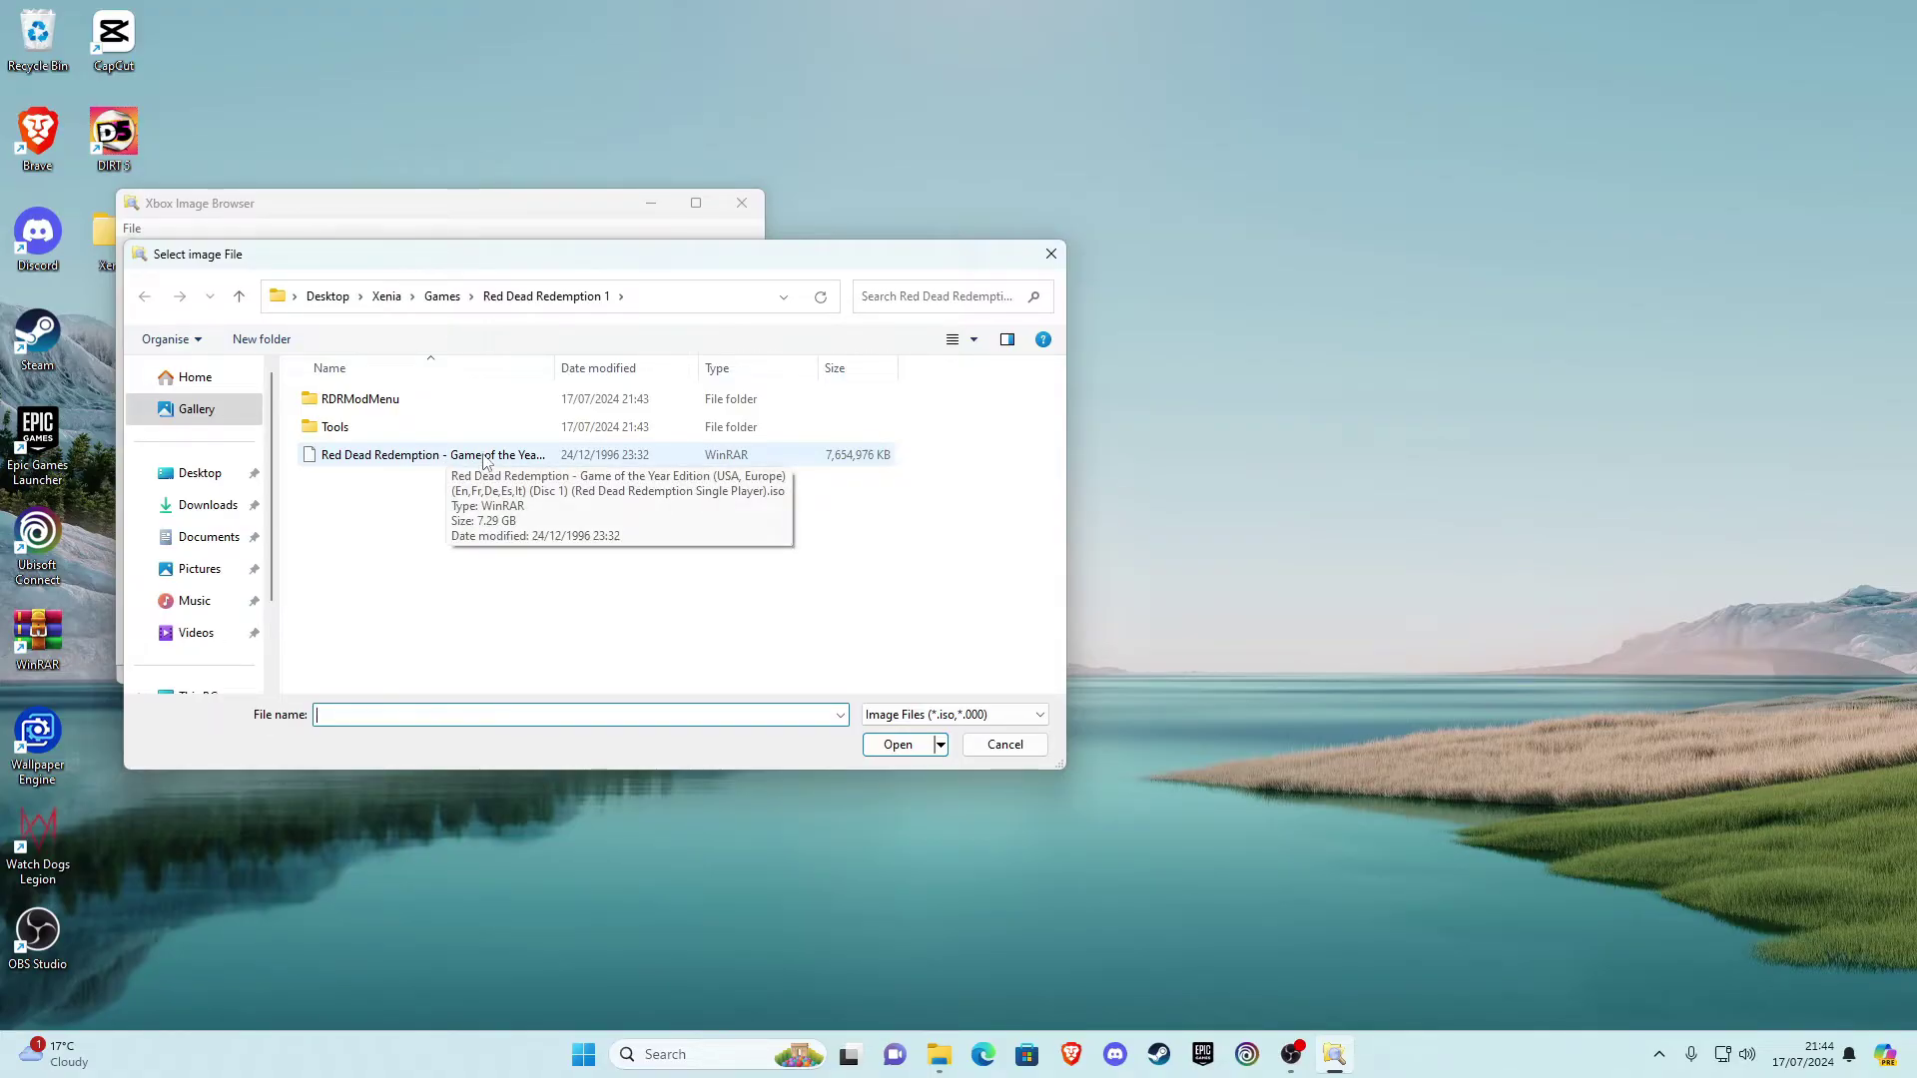
pyautogui.click(407, 459)
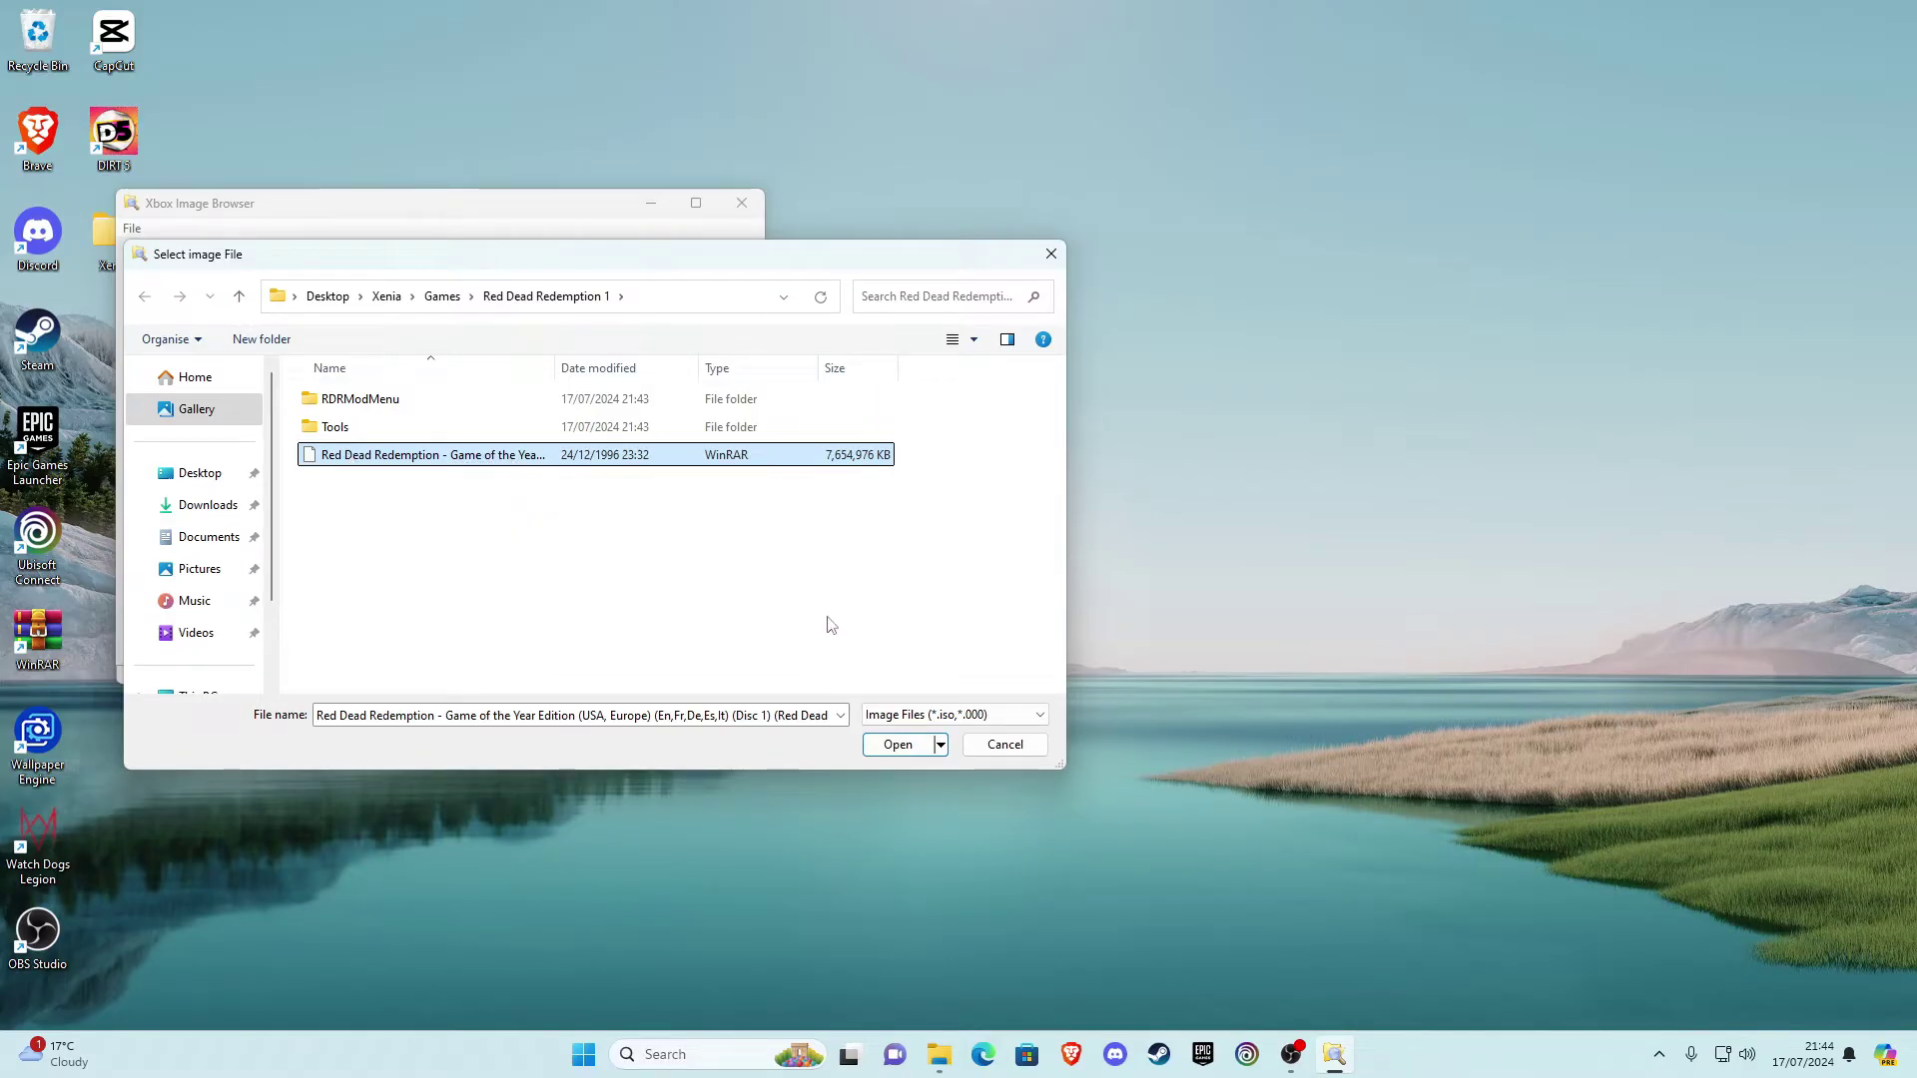
pyautogui.click(897, 744)
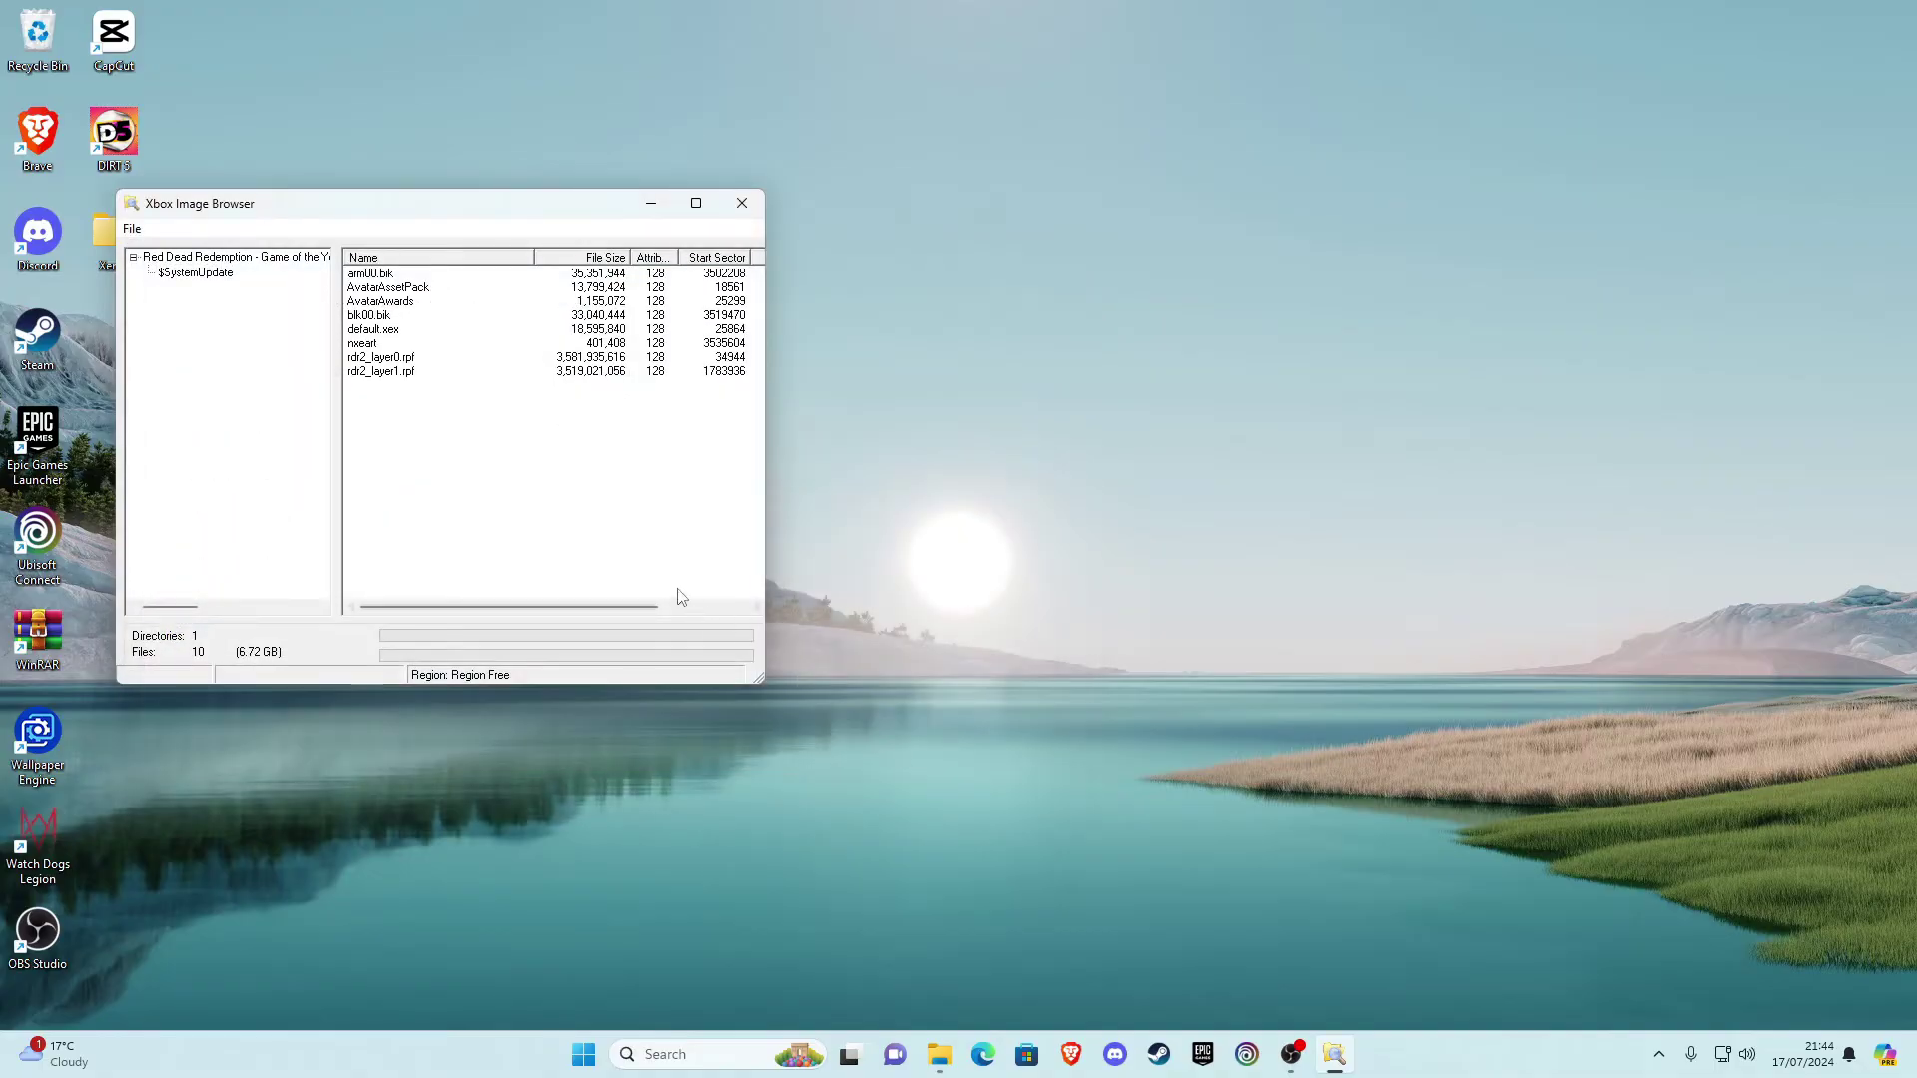
# Extract rdr2_layer0.rpf from the disc image into the Modded folder inside the inner RDRModMenu folder
pyautogui.click(404, 362)
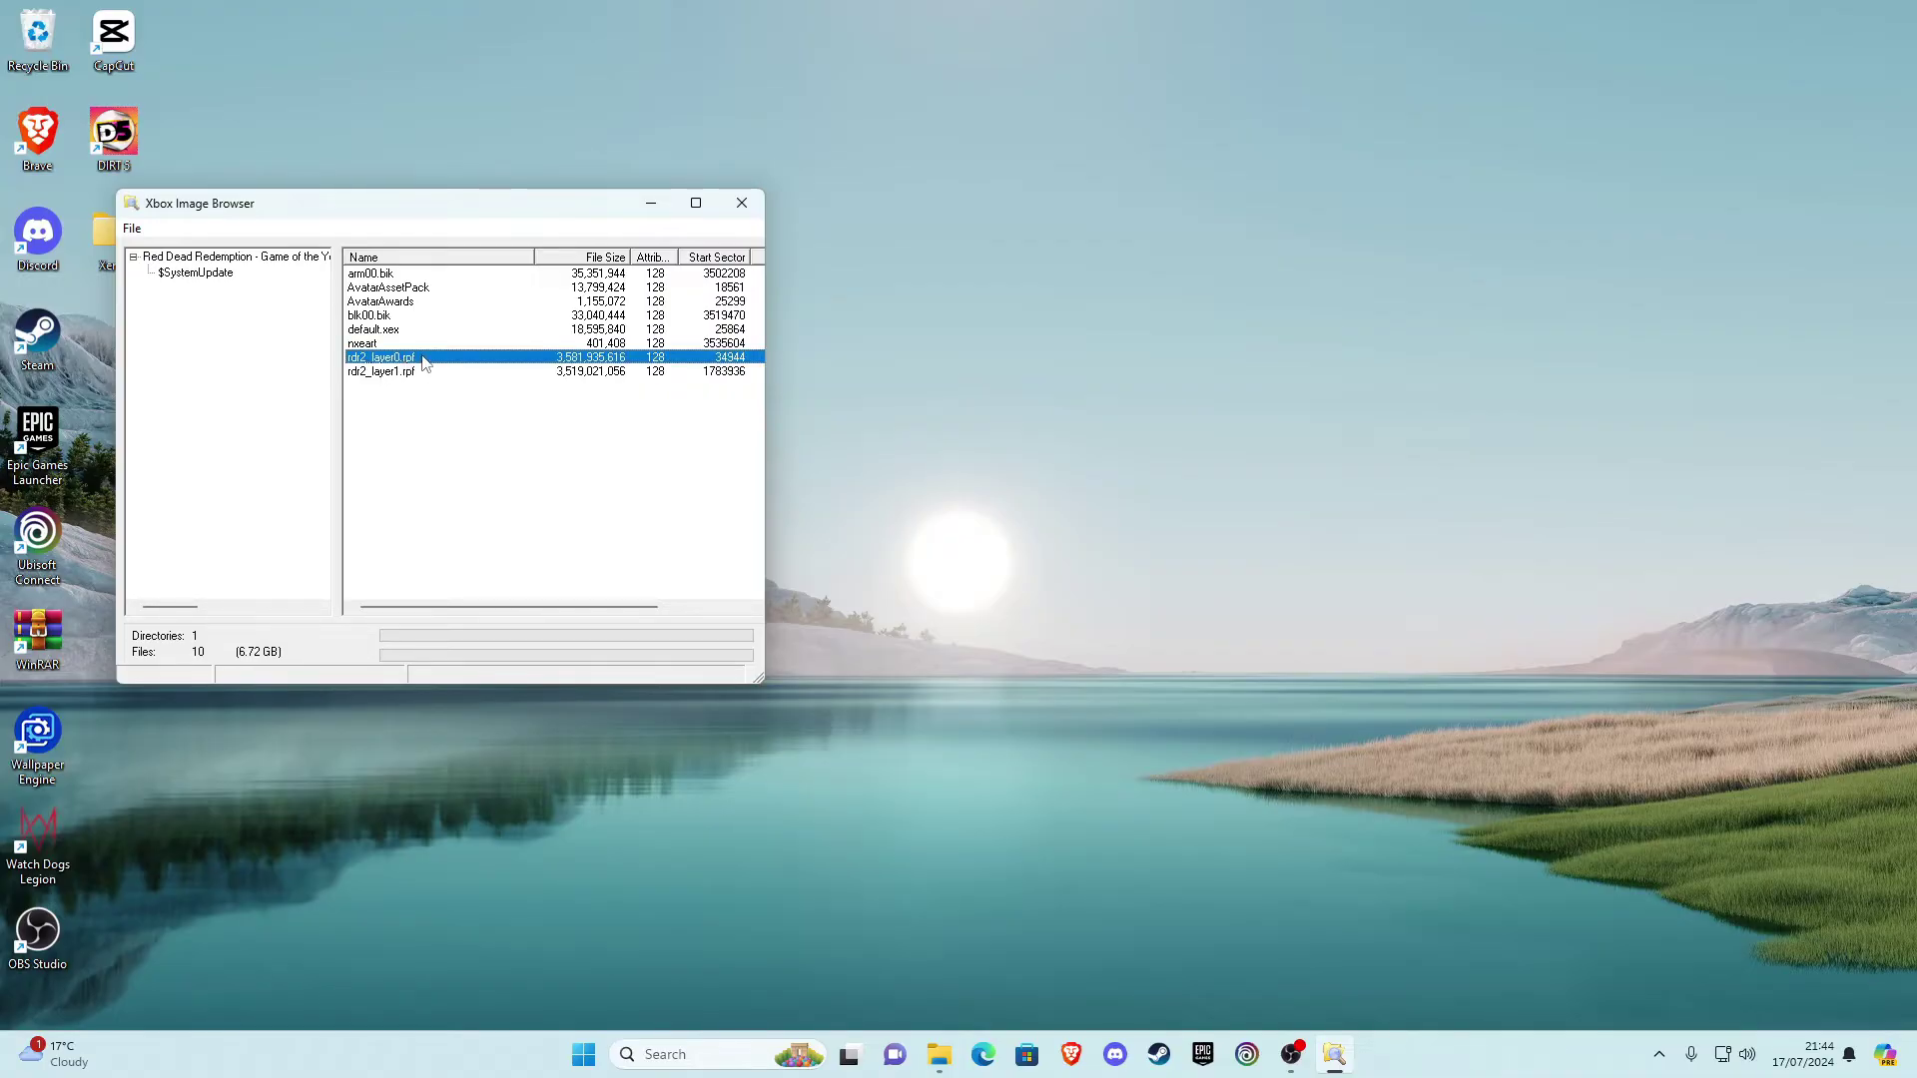
pyautogui.rightClick(423, 359)
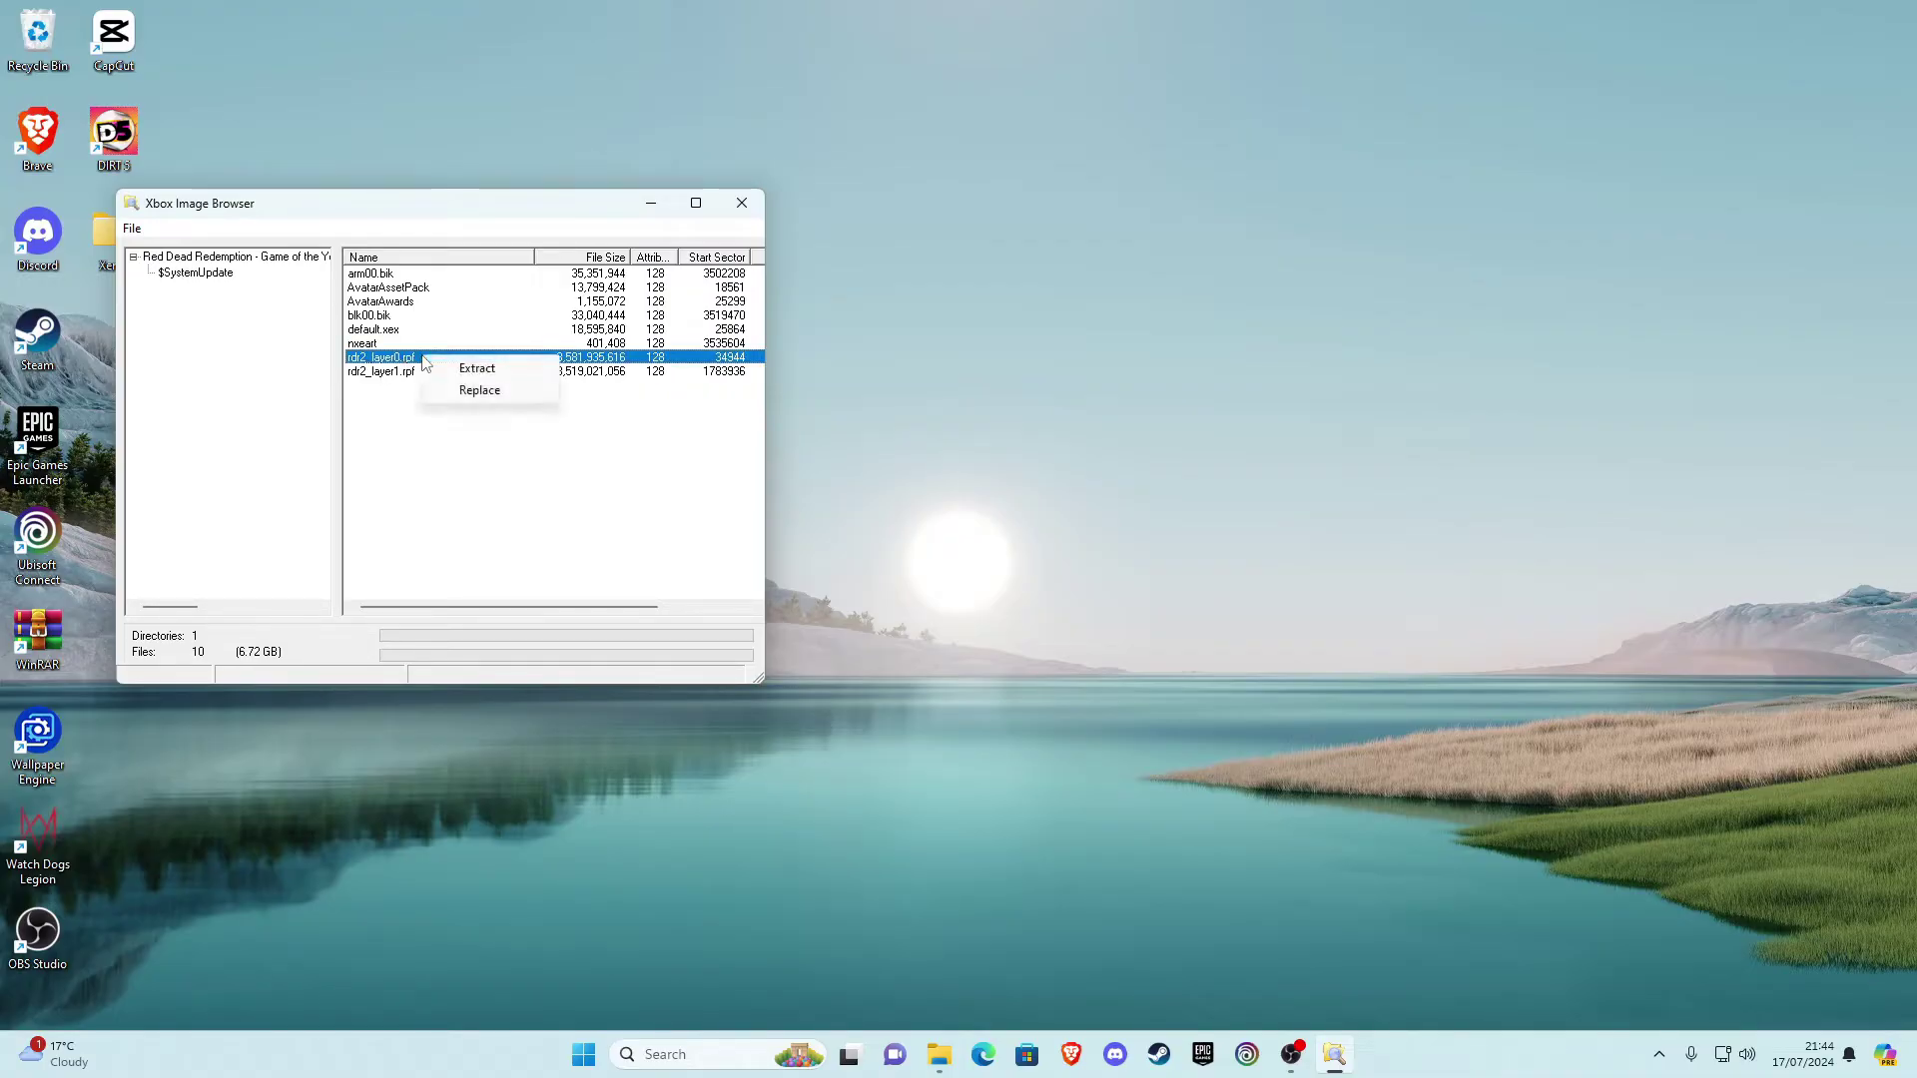
pyautogui.click(491, 377)
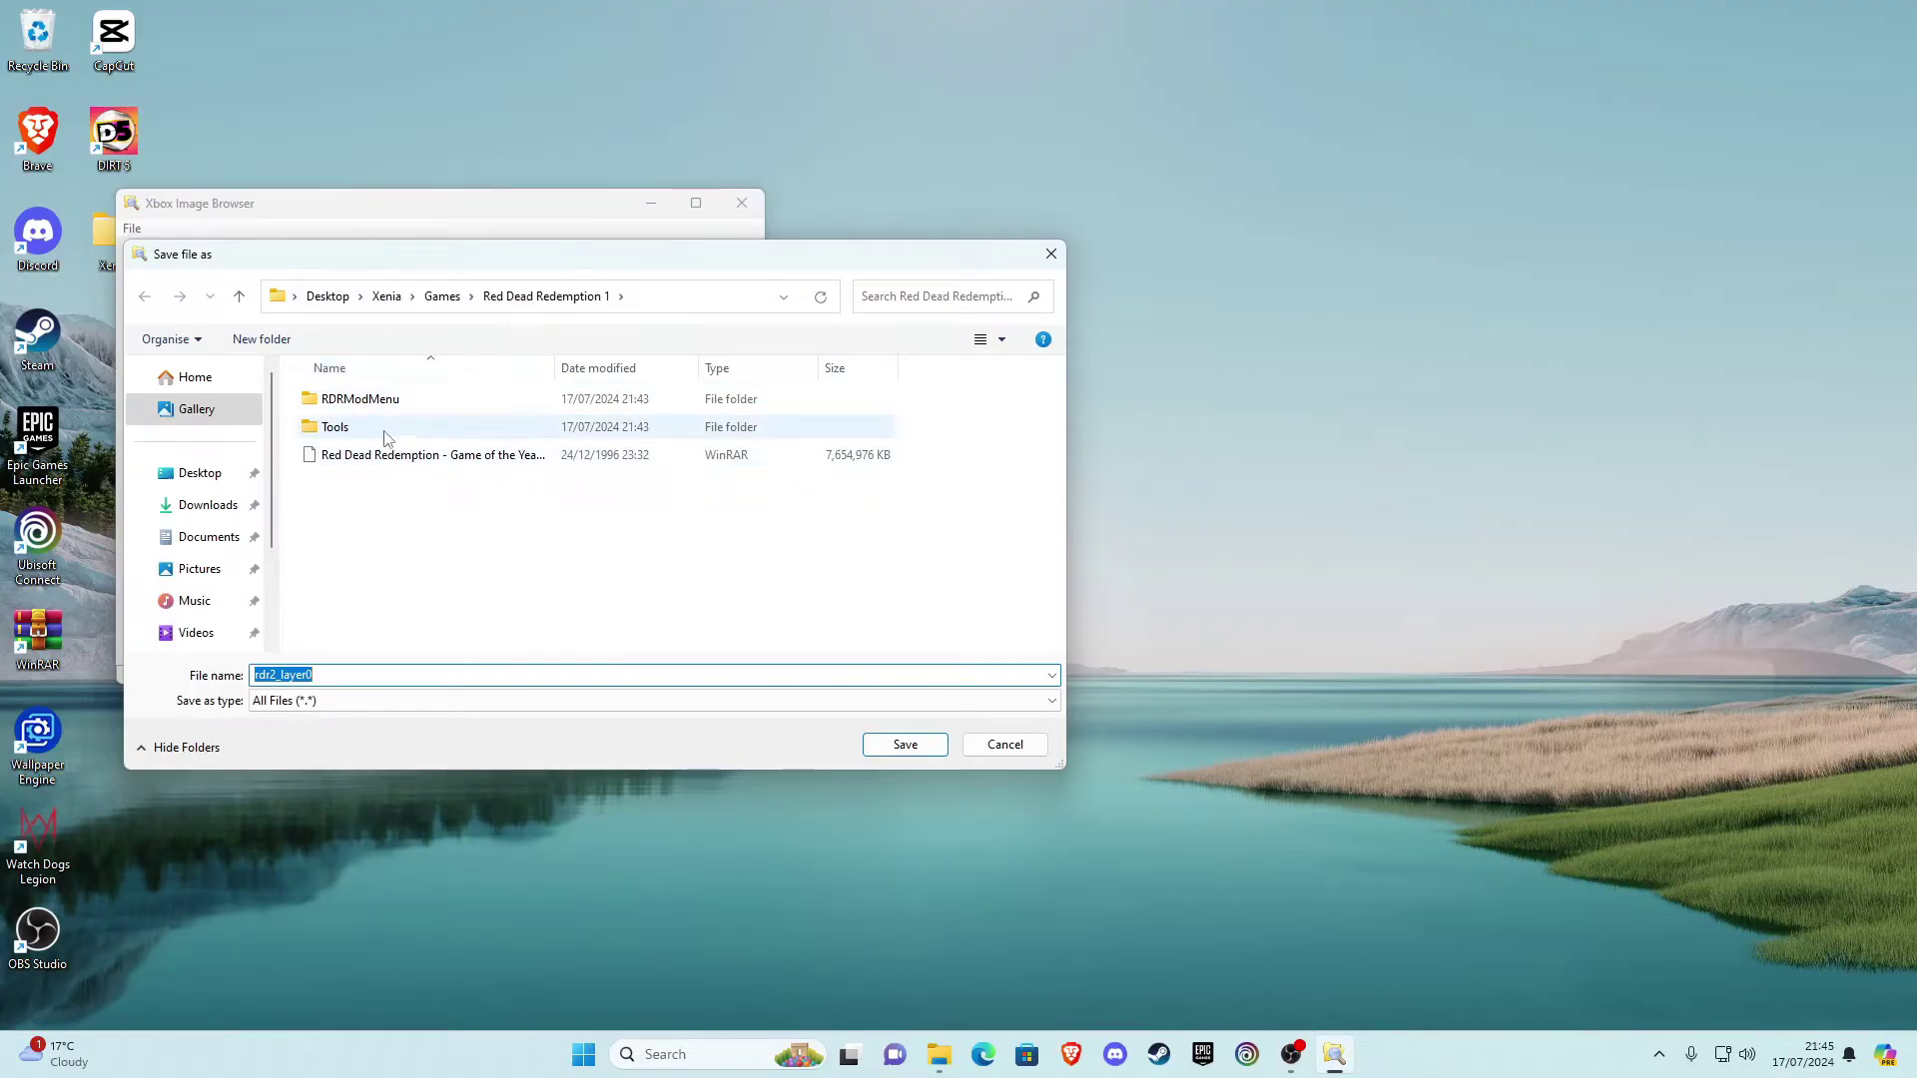
pyautogui.doubleClick(338, 409)
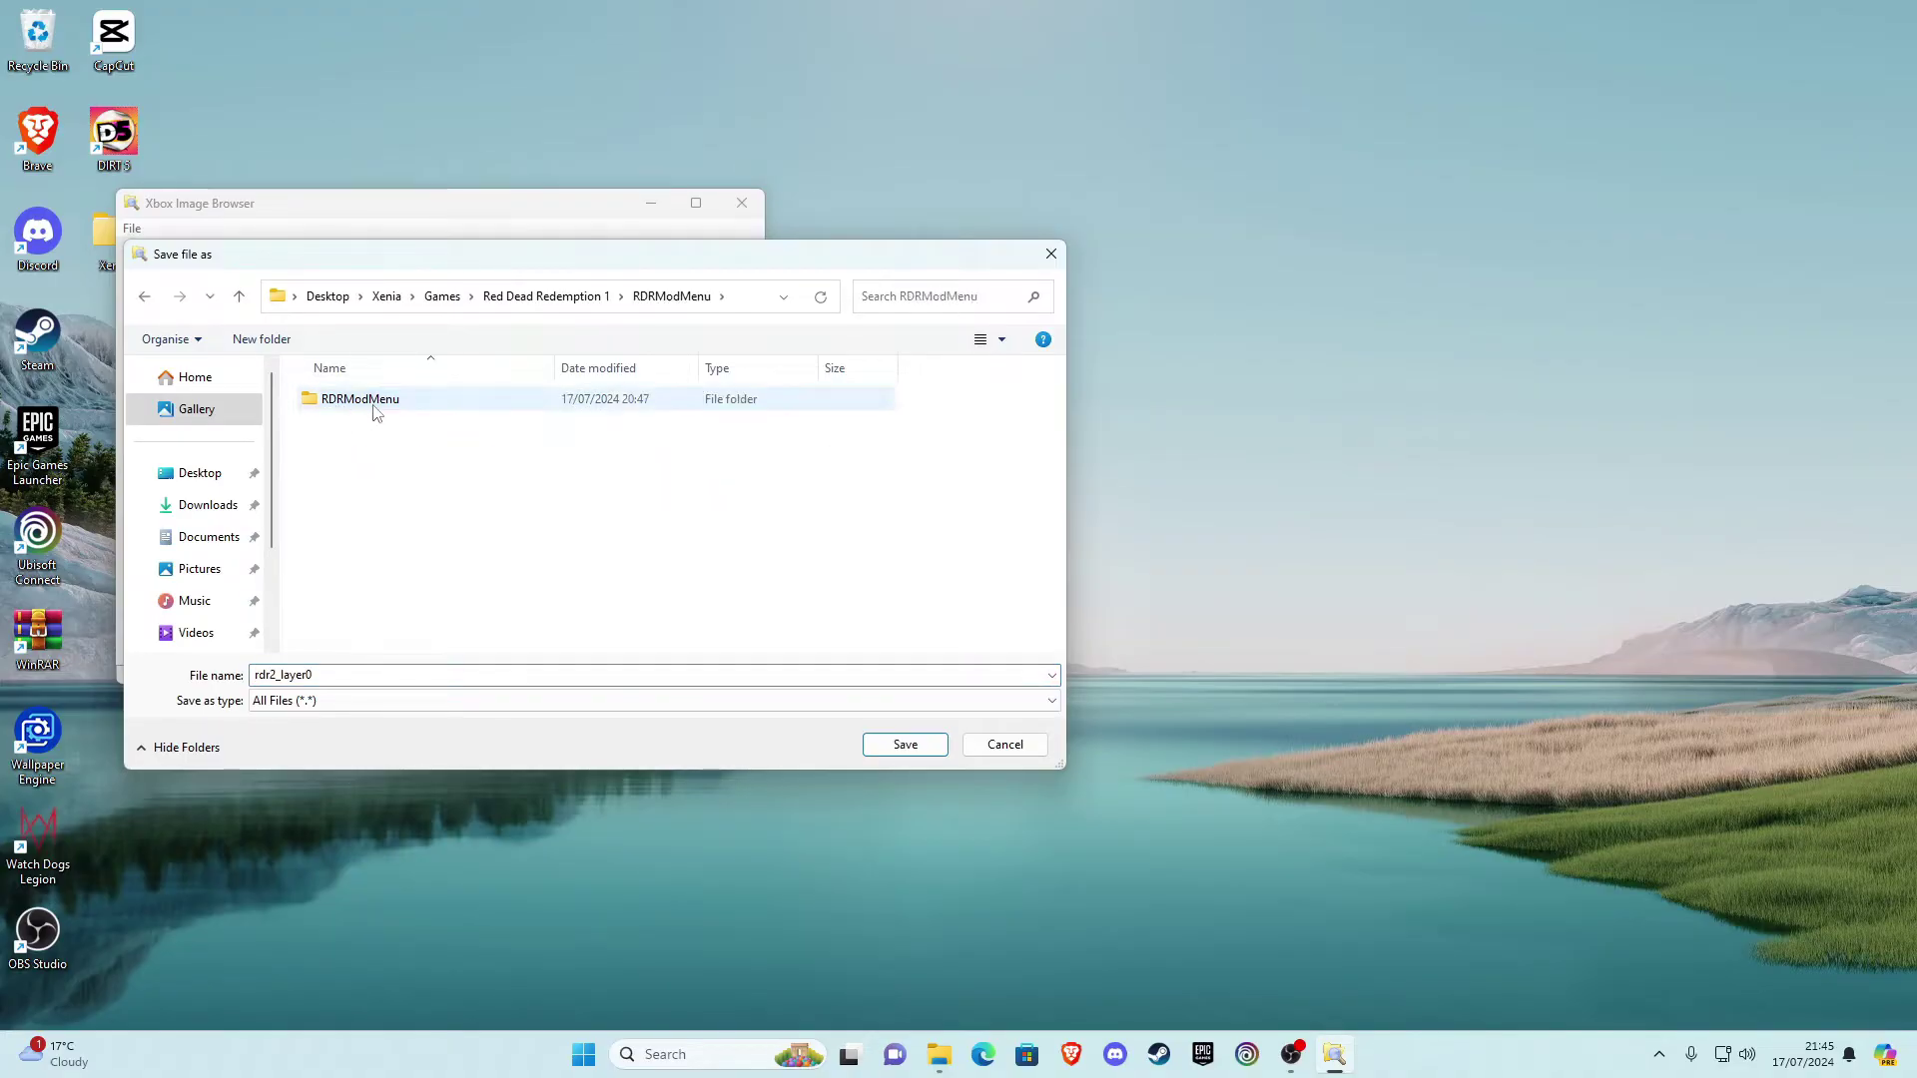
pyautogui.doubleClick(377, 409)
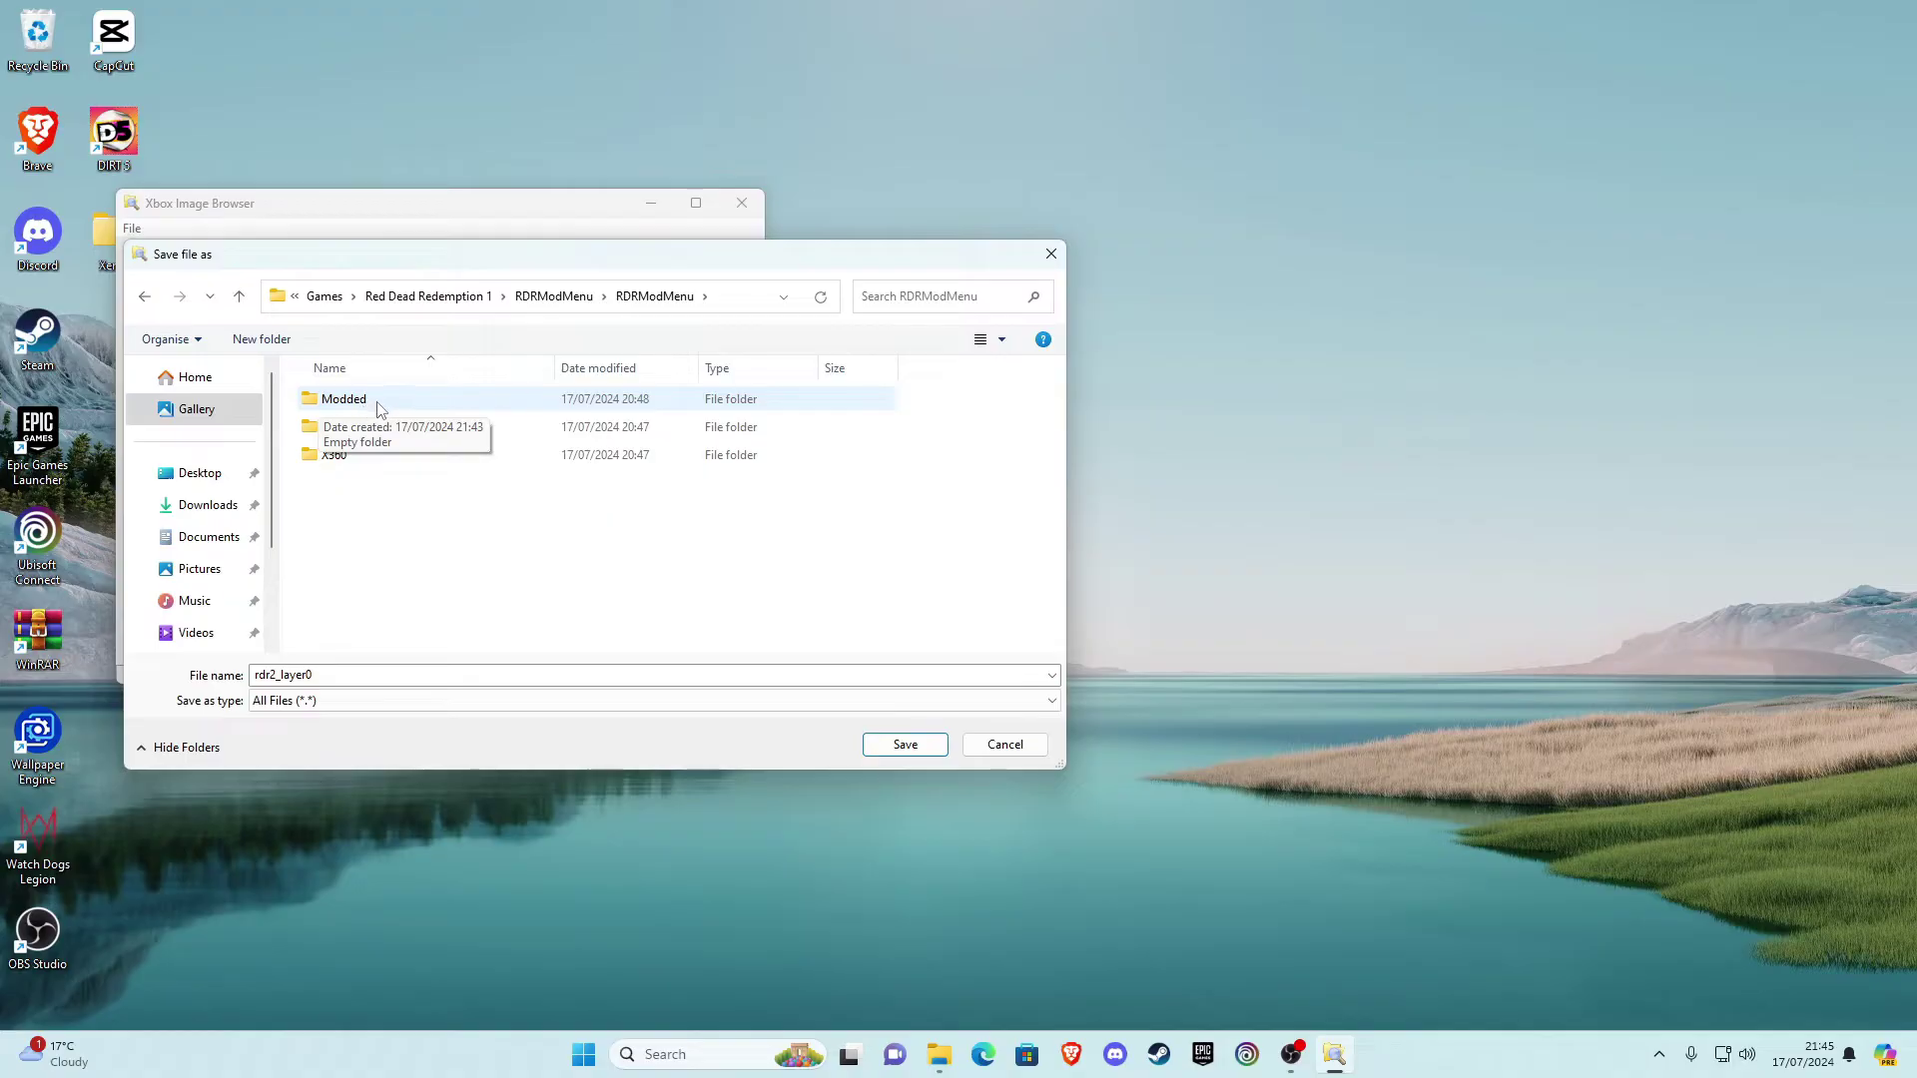
pyautogui.doubleClick(380, 409)
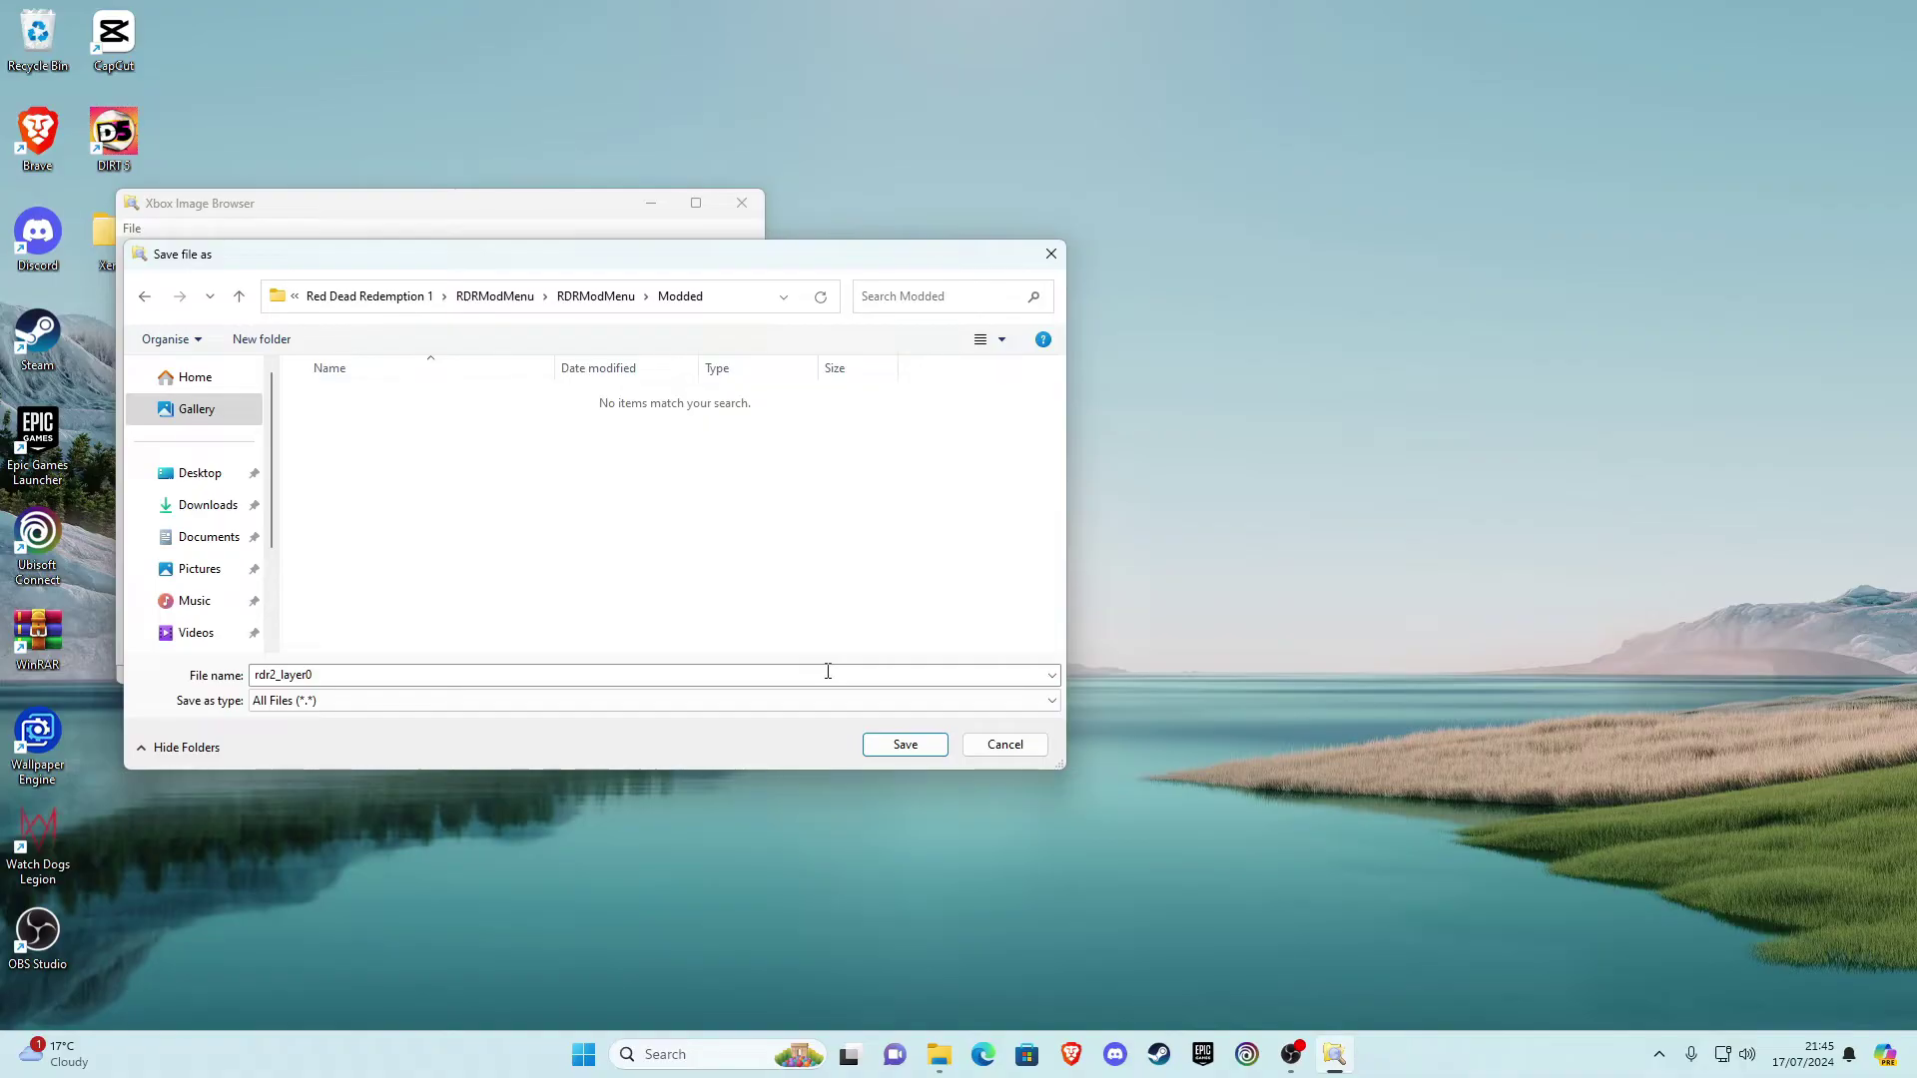
pyautogui.click(904, 743)
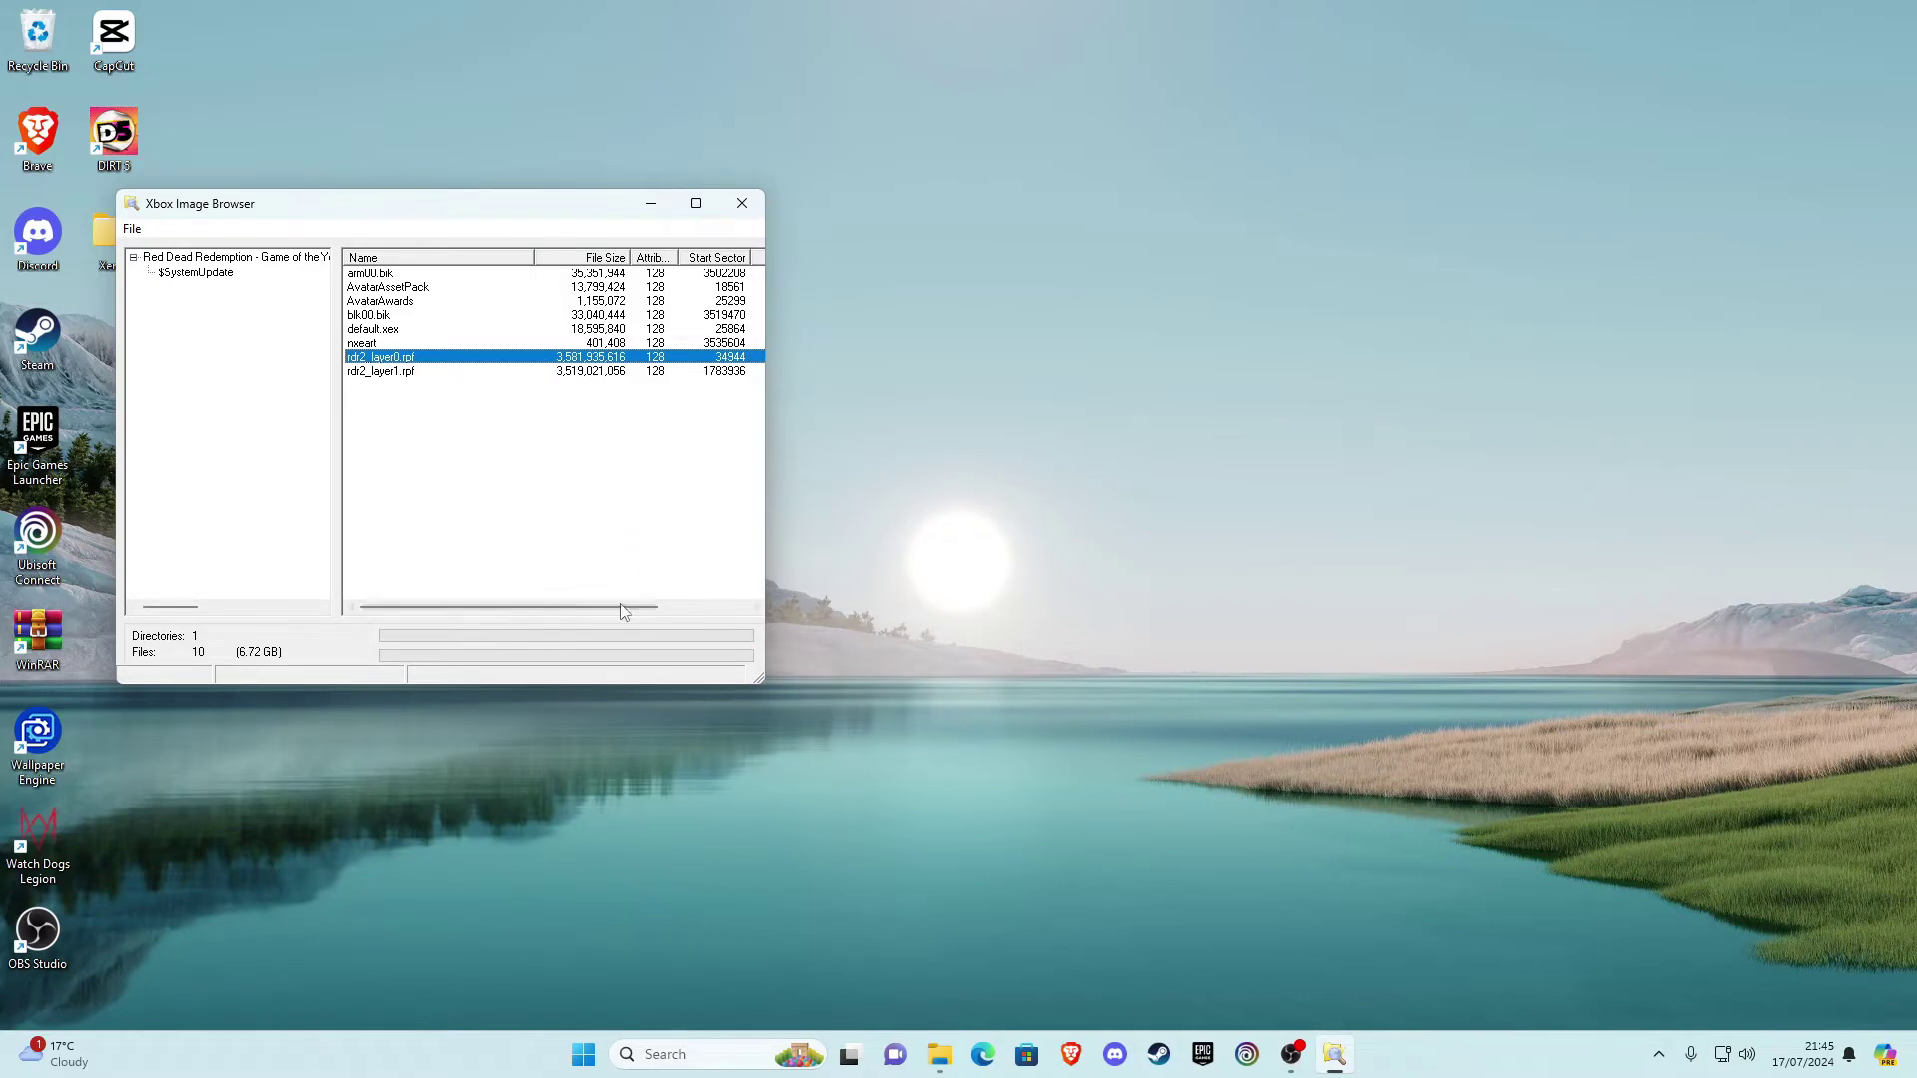
# Exit the Xbox Image Browser and close Xbox Backup Creator
pyautogui.click(133, 229)
pyautogui.click(164, 349)
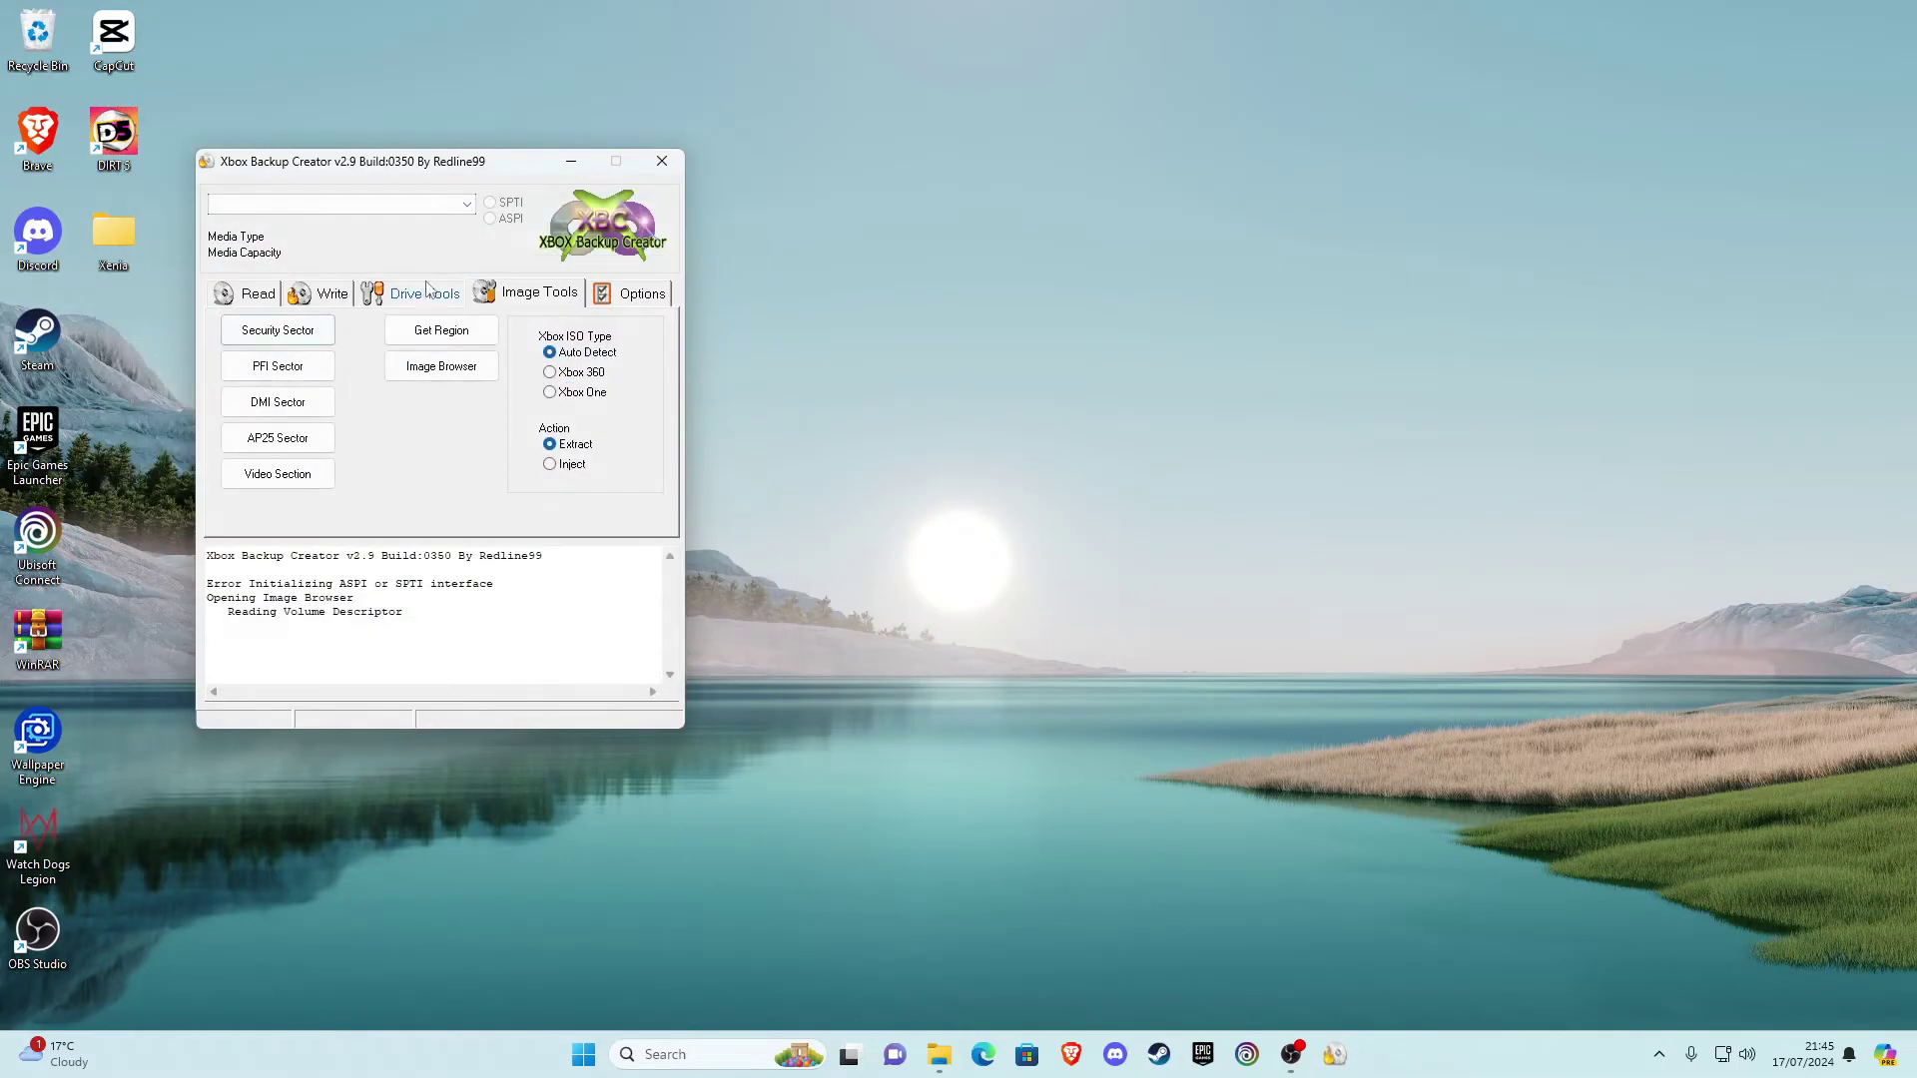
pyautogui.click(671, 157)
# Switch to File Explorer, maximize it, open the Modded folder under the inner RDRModMenu folder and select the extracted rdr2_layer0.rpf
pyautogui.click(939, 1055)
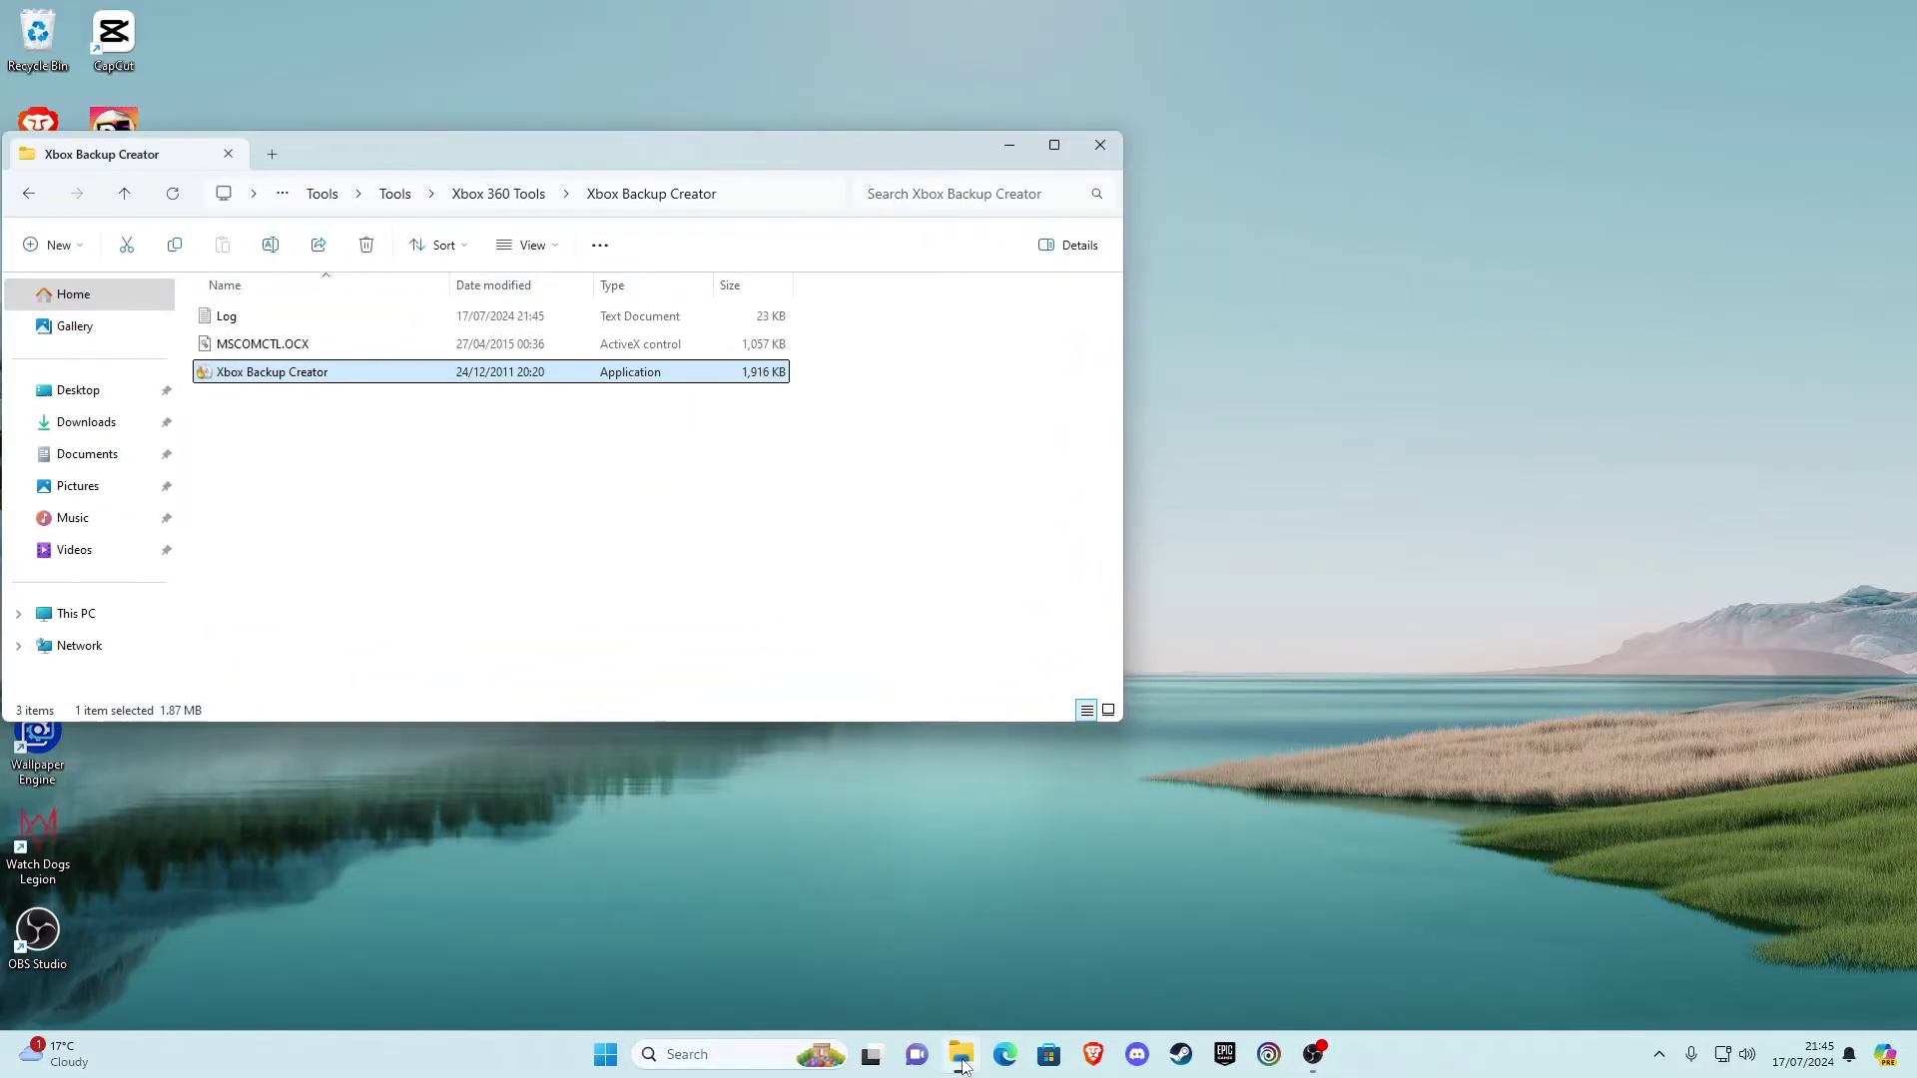
pyautogui.click(1054, 145)
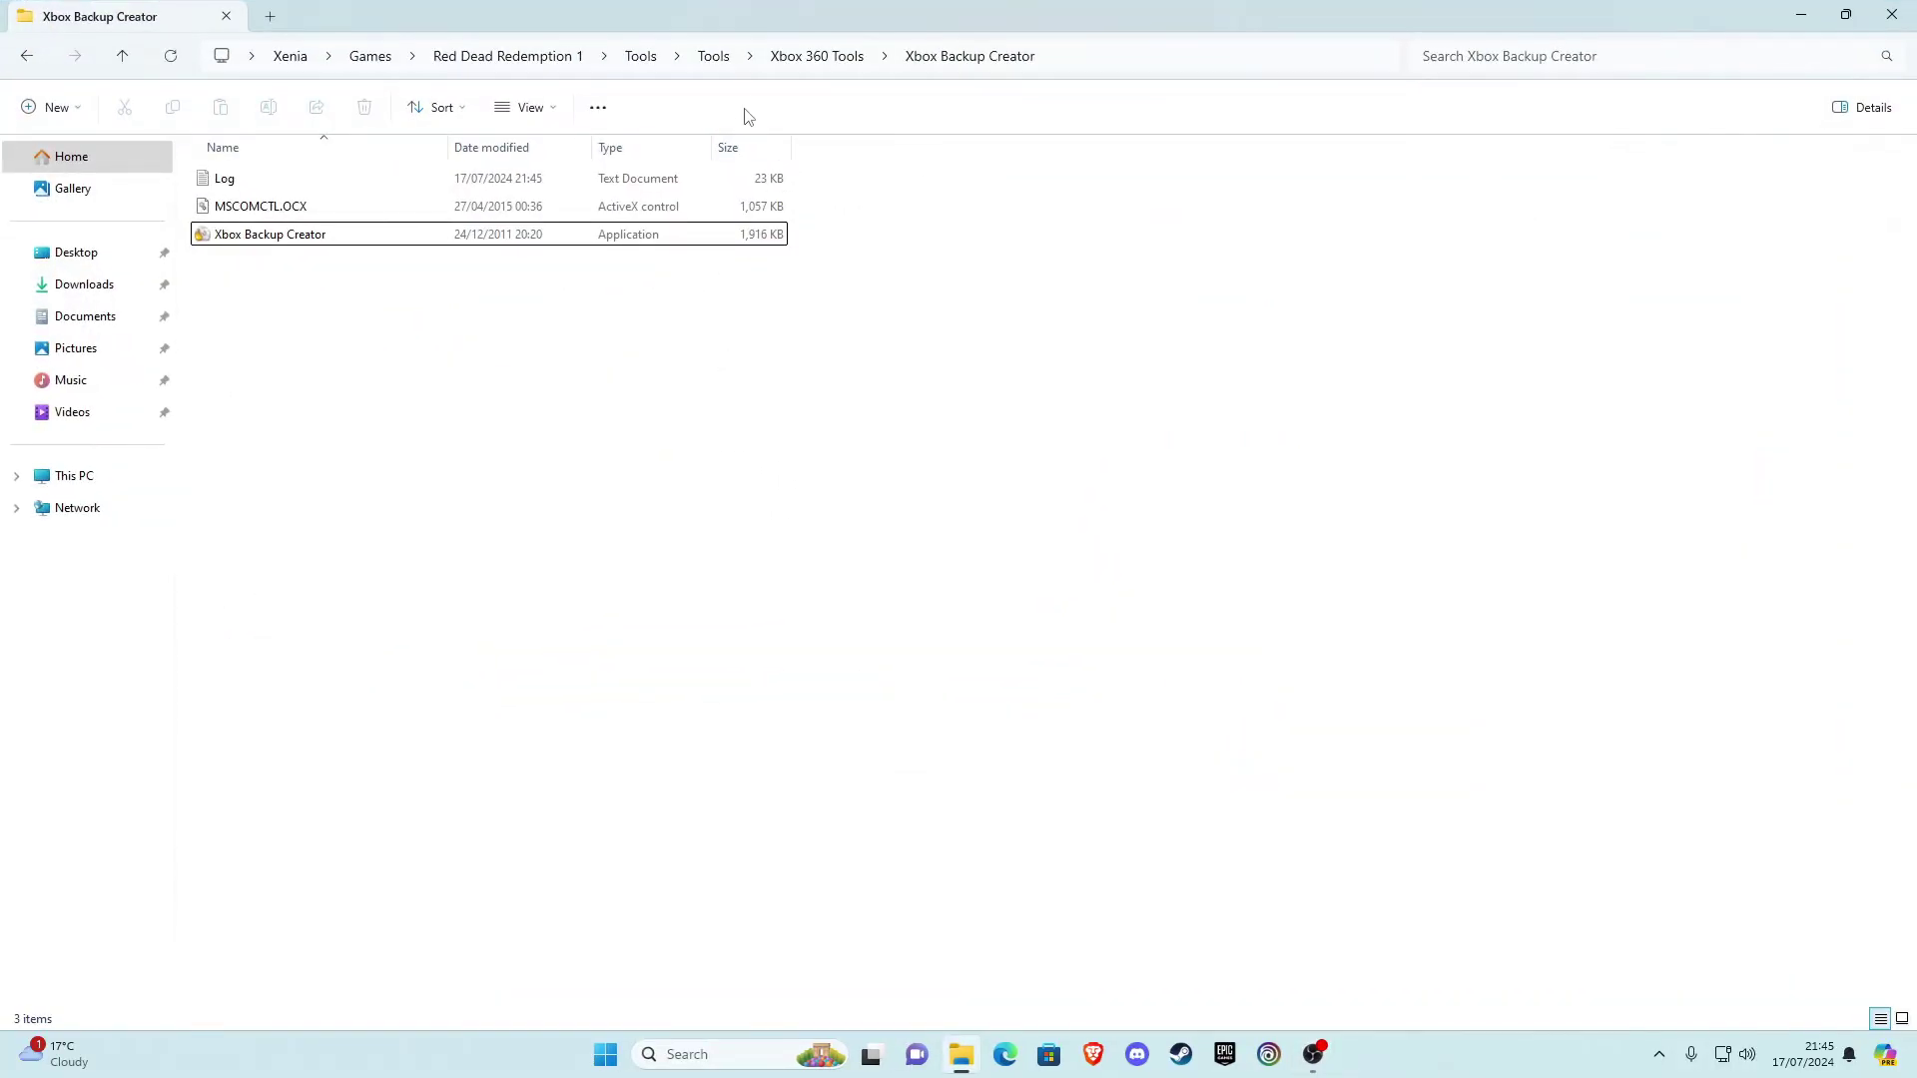
pyautogui.click(661, 59)
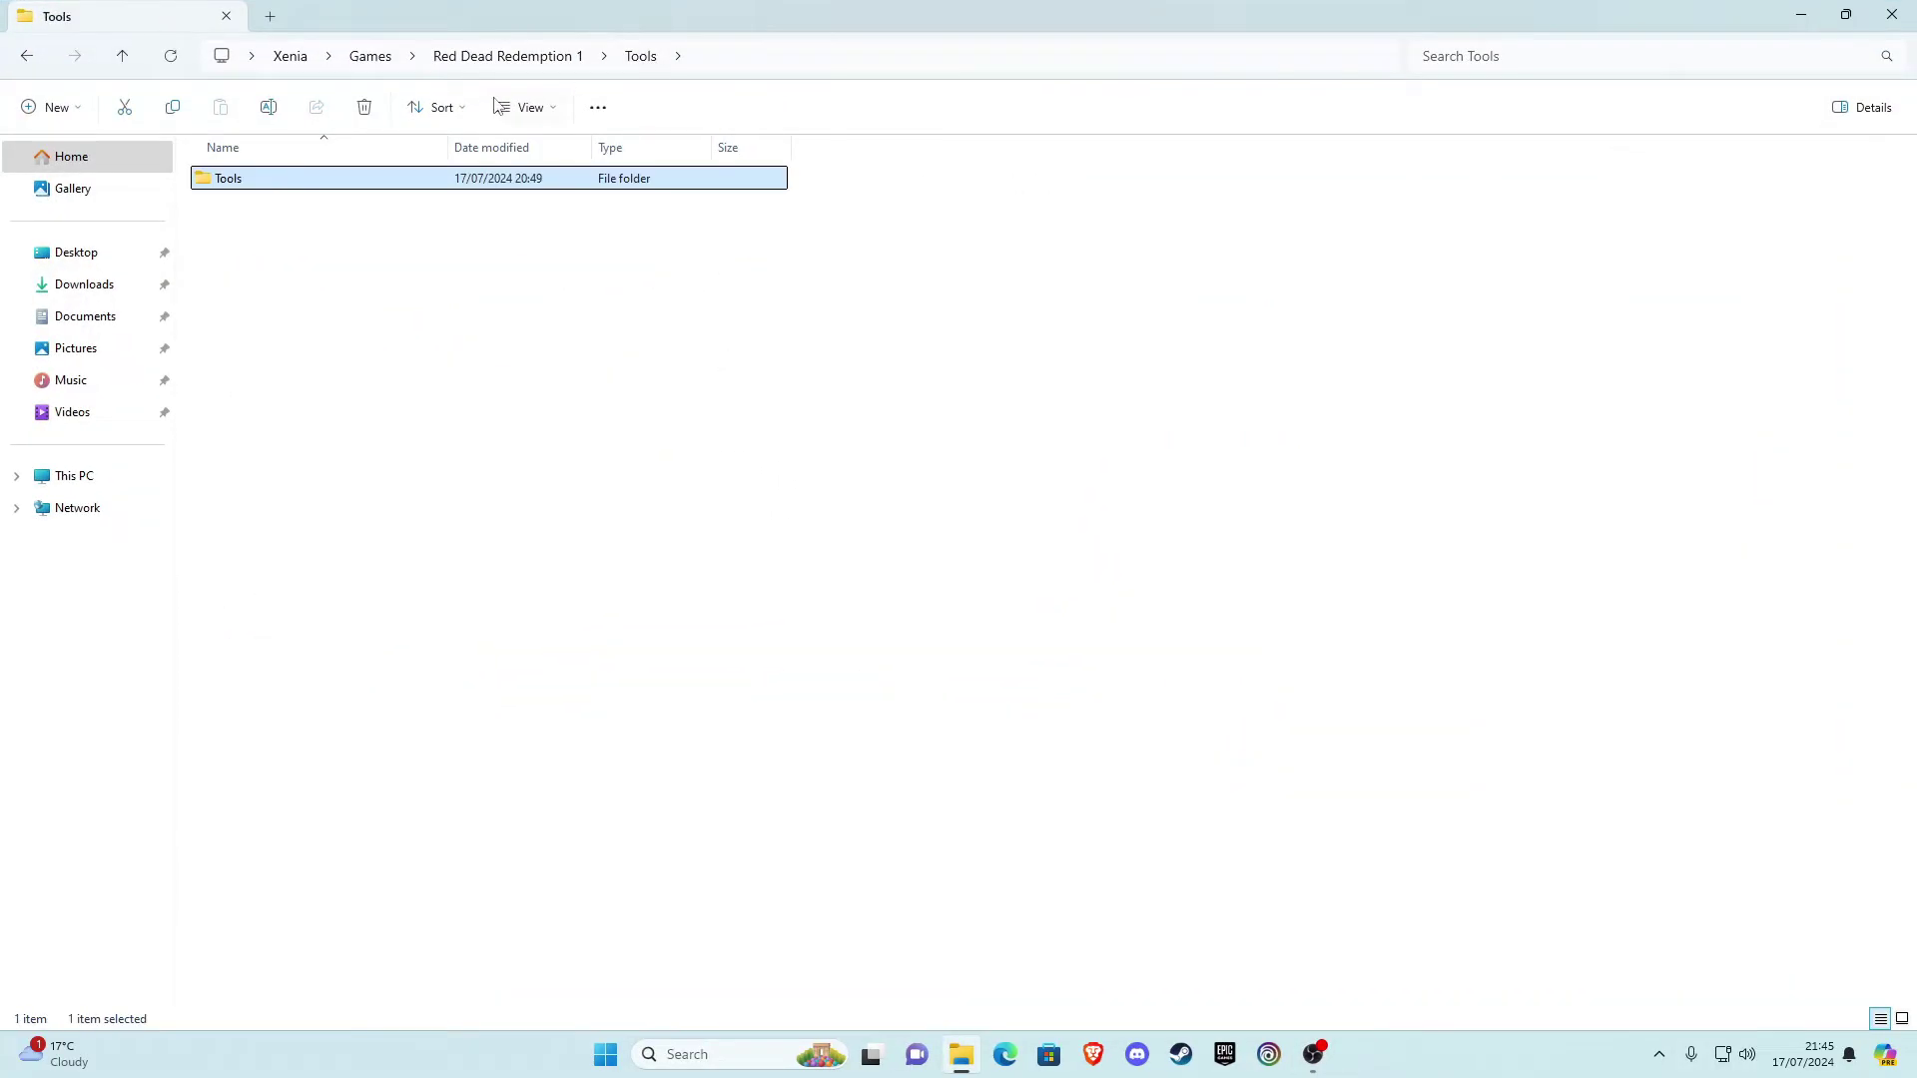
pyautogui.click(31, 64)
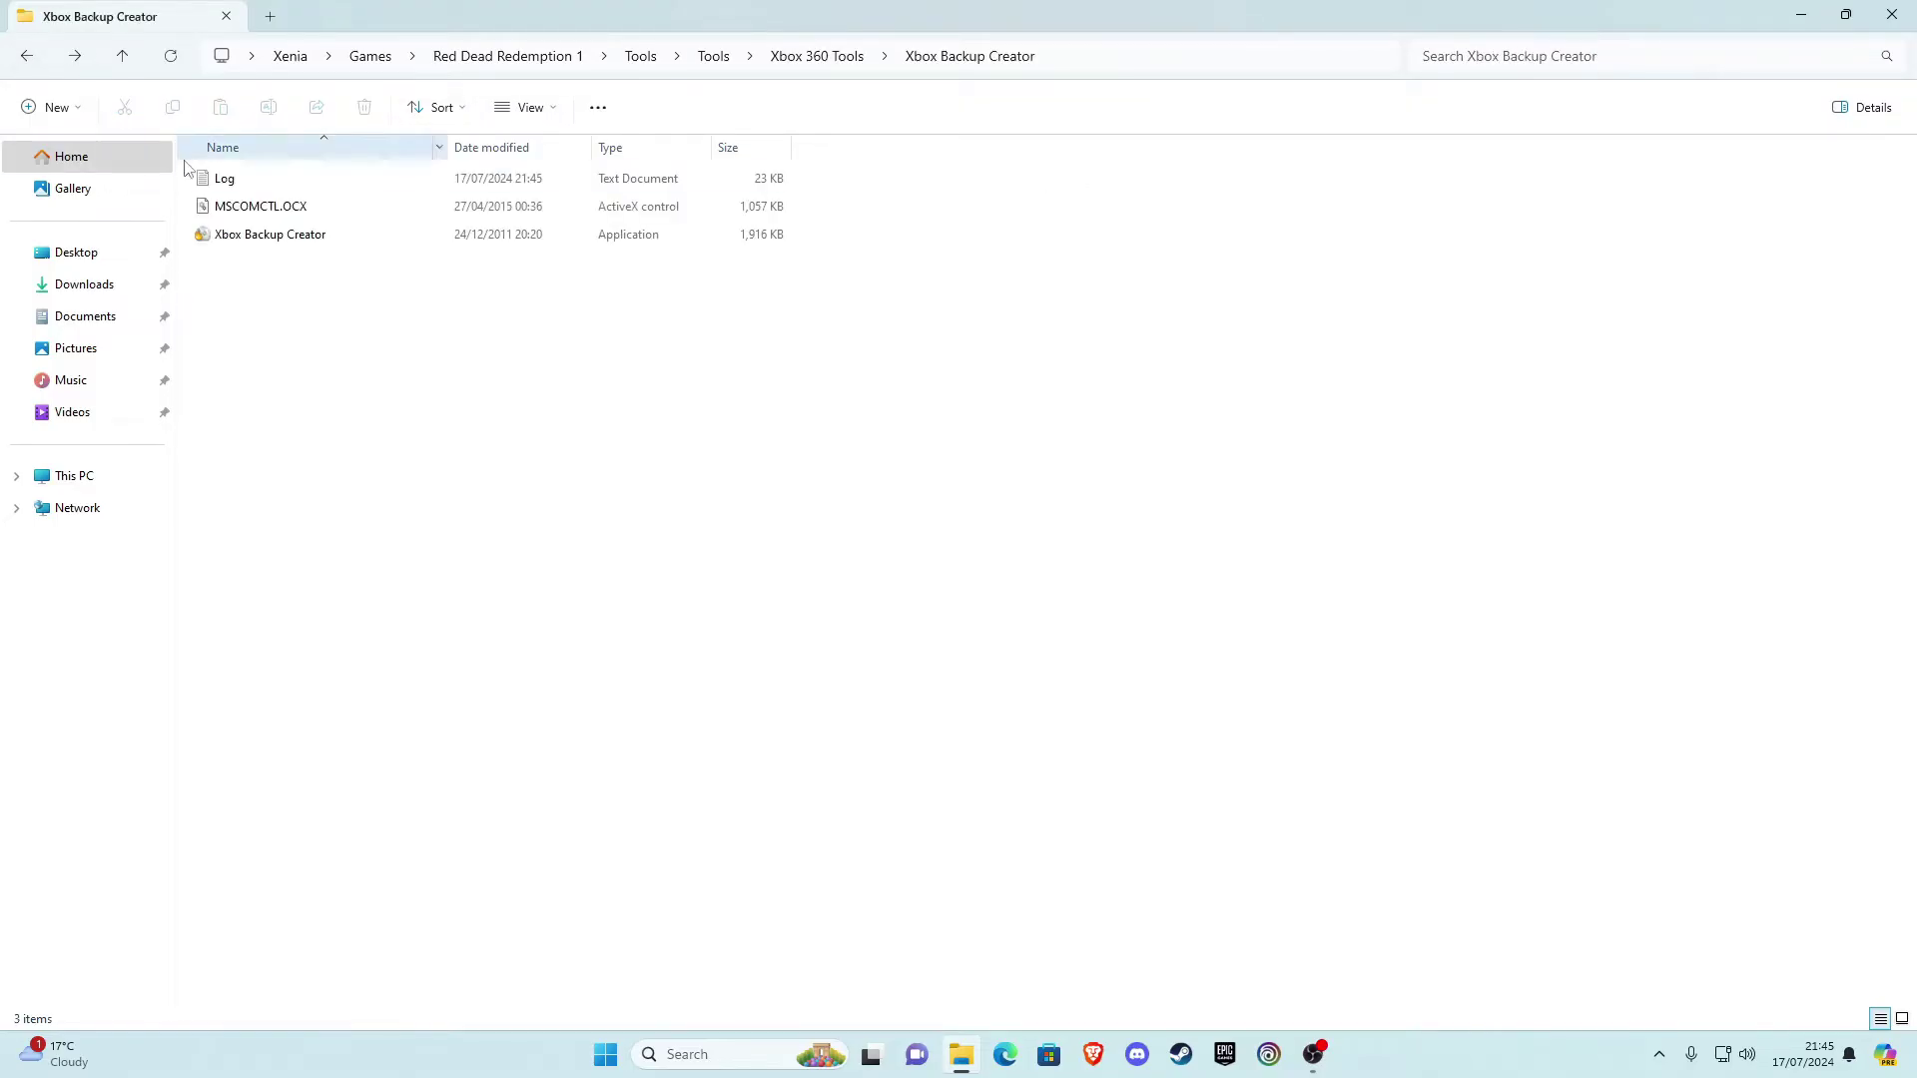
pyautogui.click(524, 56)
pyautogui.click(313, 180)
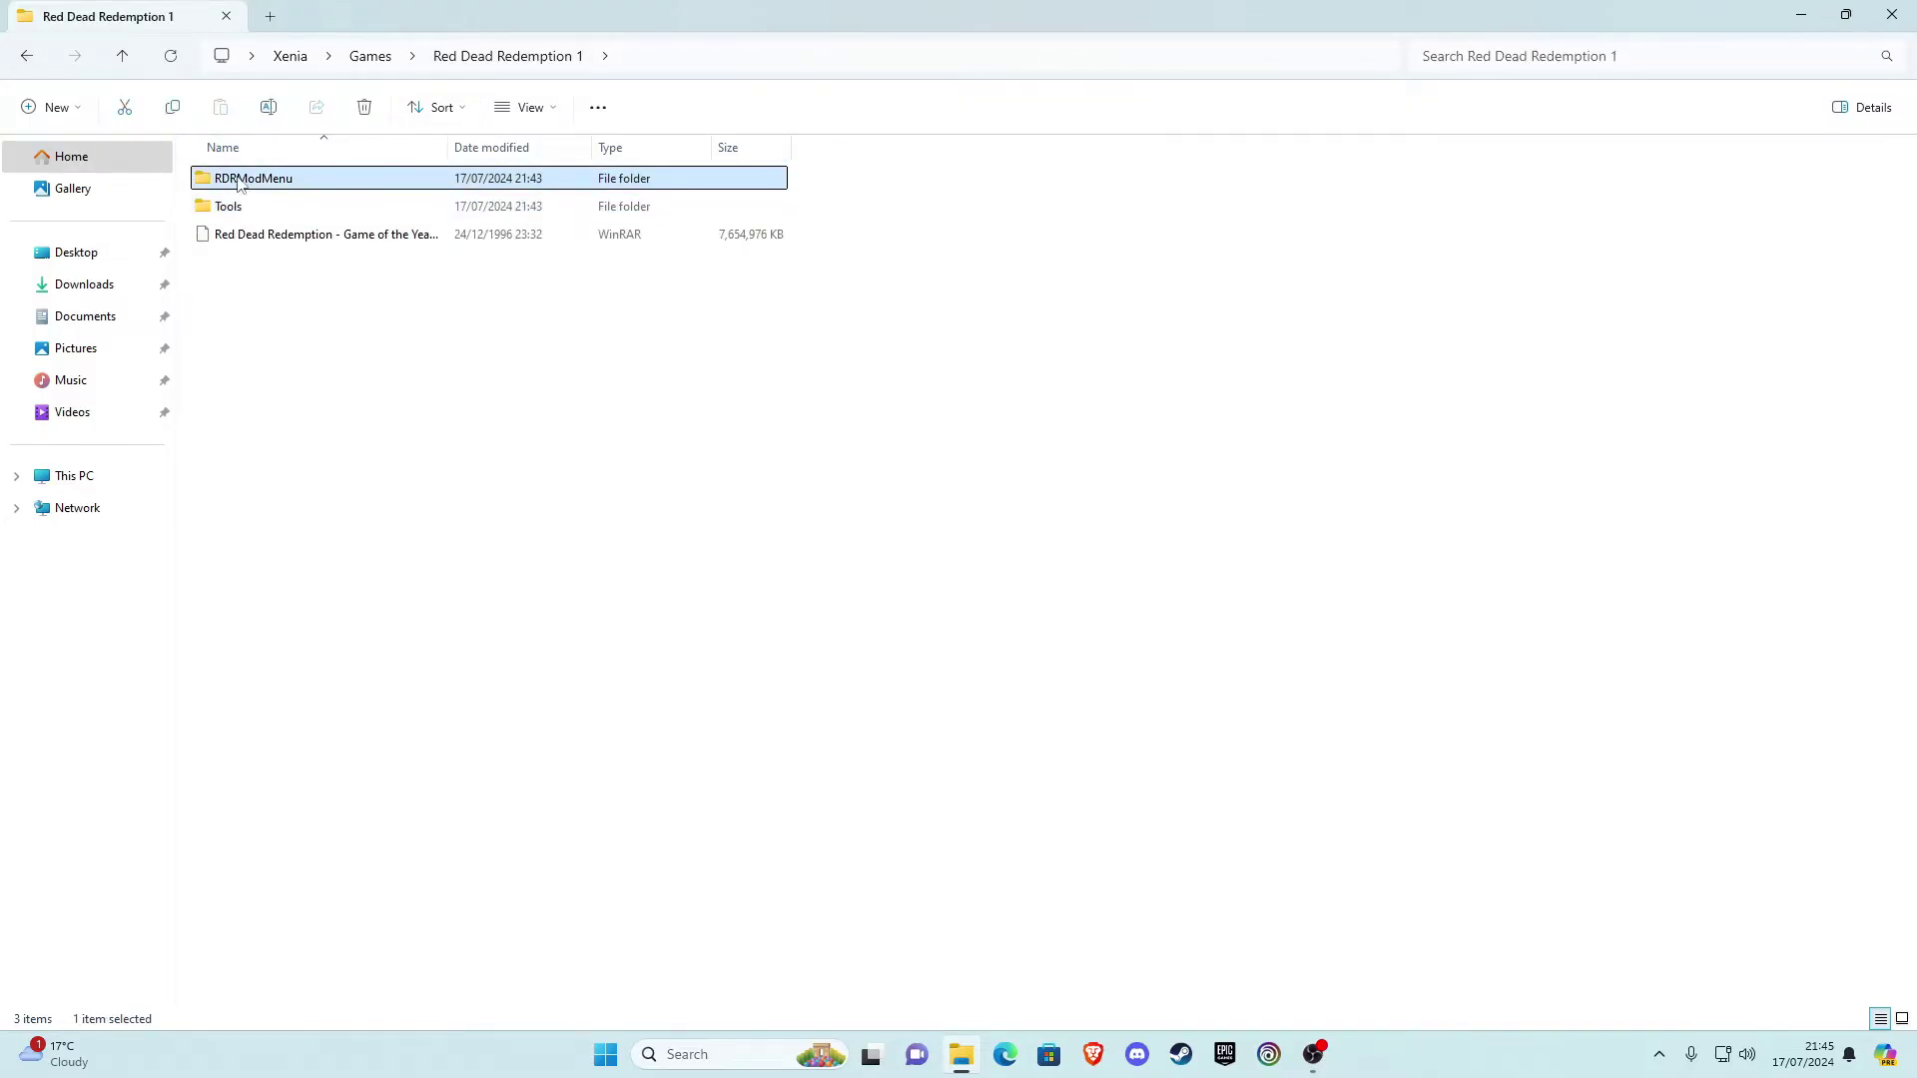
pyautogui.doubleClick(241, 182)
pyautogui.doubleClick(284, 193)
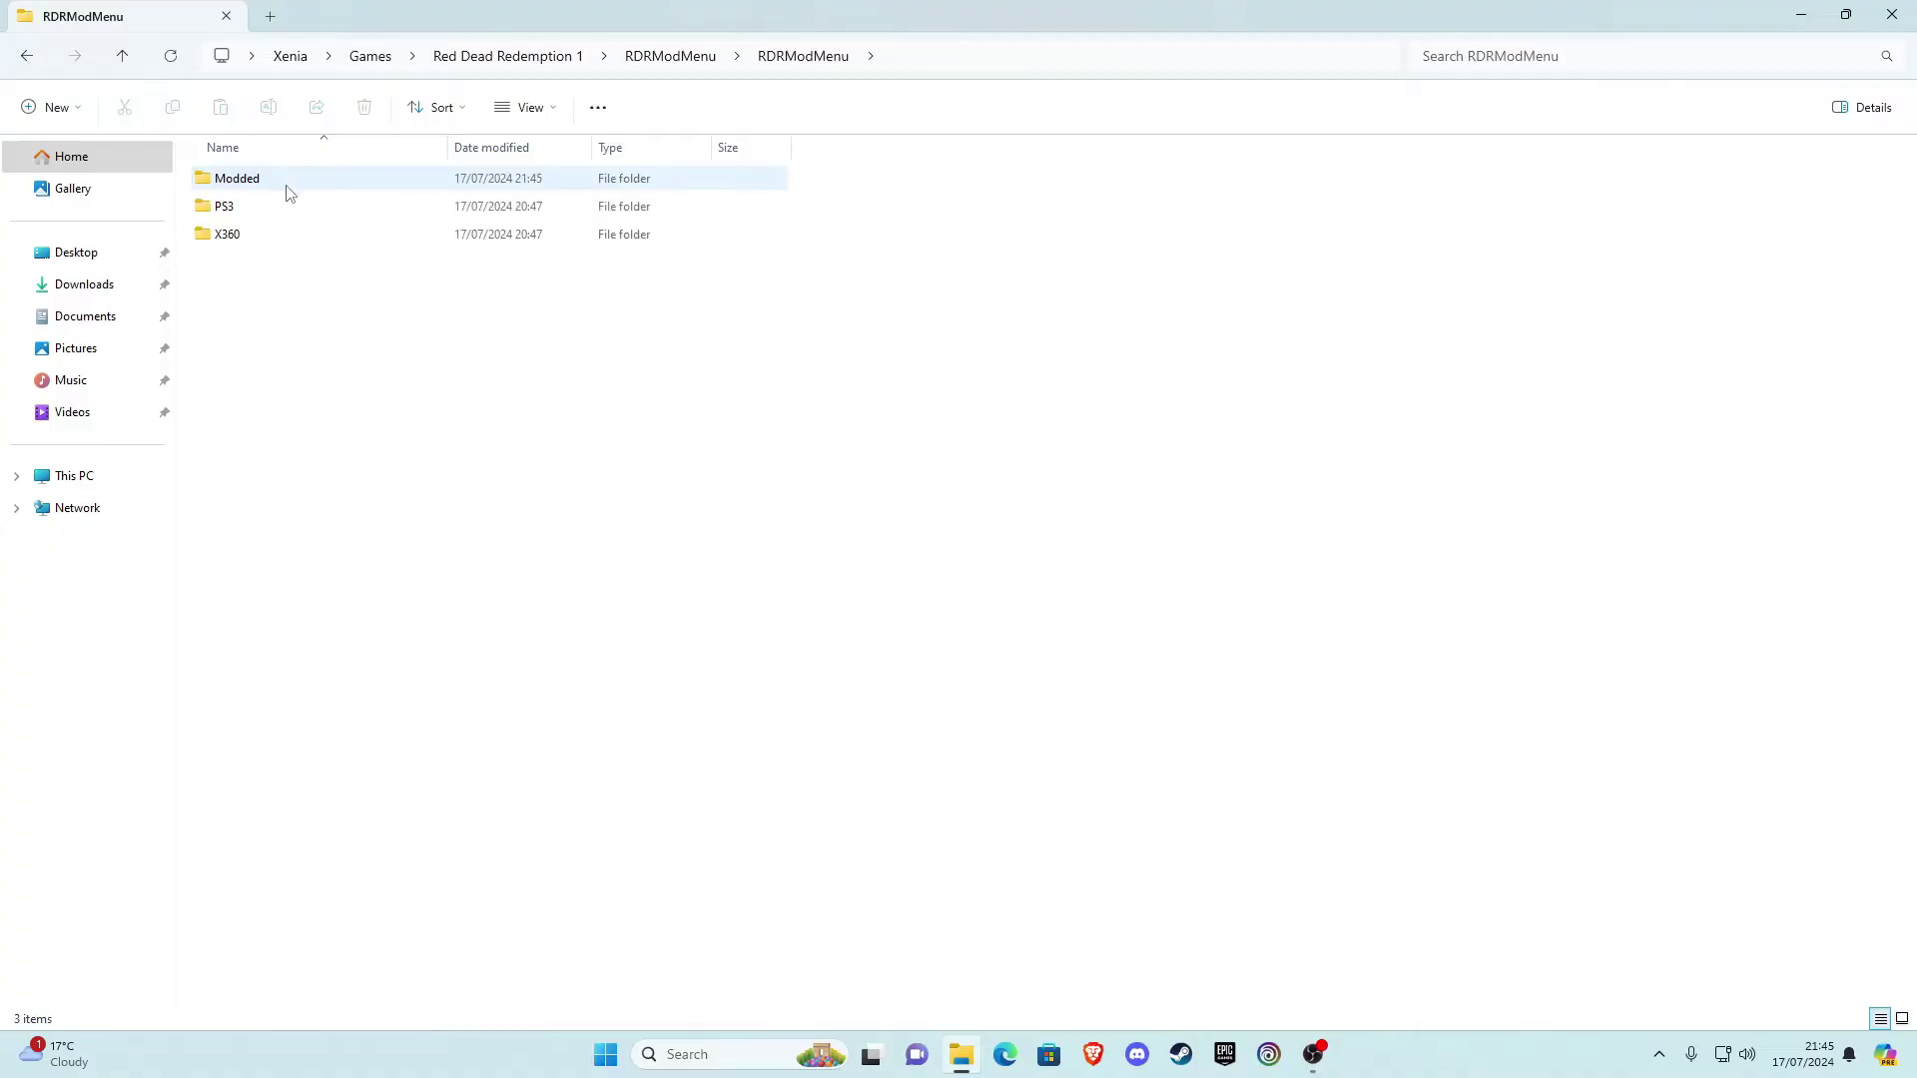
pyautogui.doubleClick(240, 184)
pyautogui.click(215, 190)
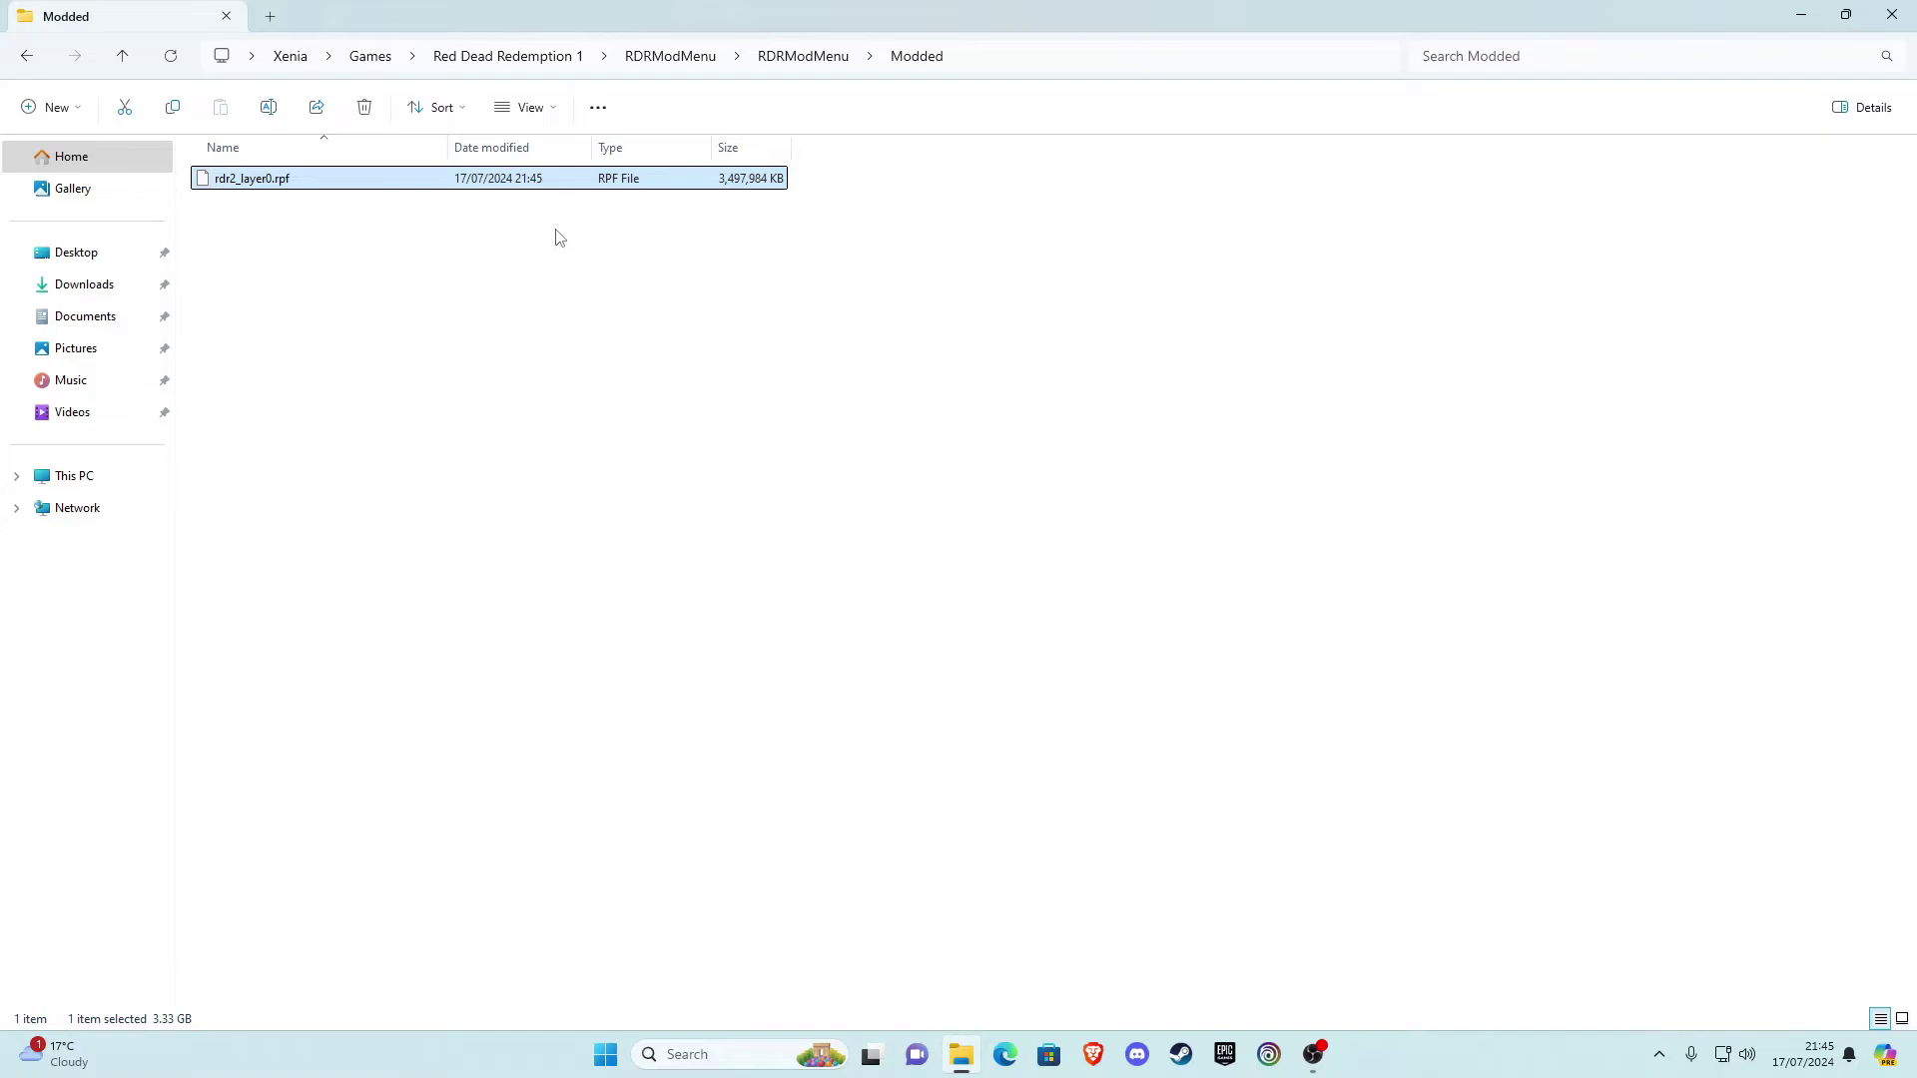
# Launch MagicRDR from the nested Tools\MagicRDR folder in the Red Dead Redemption 1 folder, allowing it to run past the SmartScreen block
pyautogui.click(509, 58)
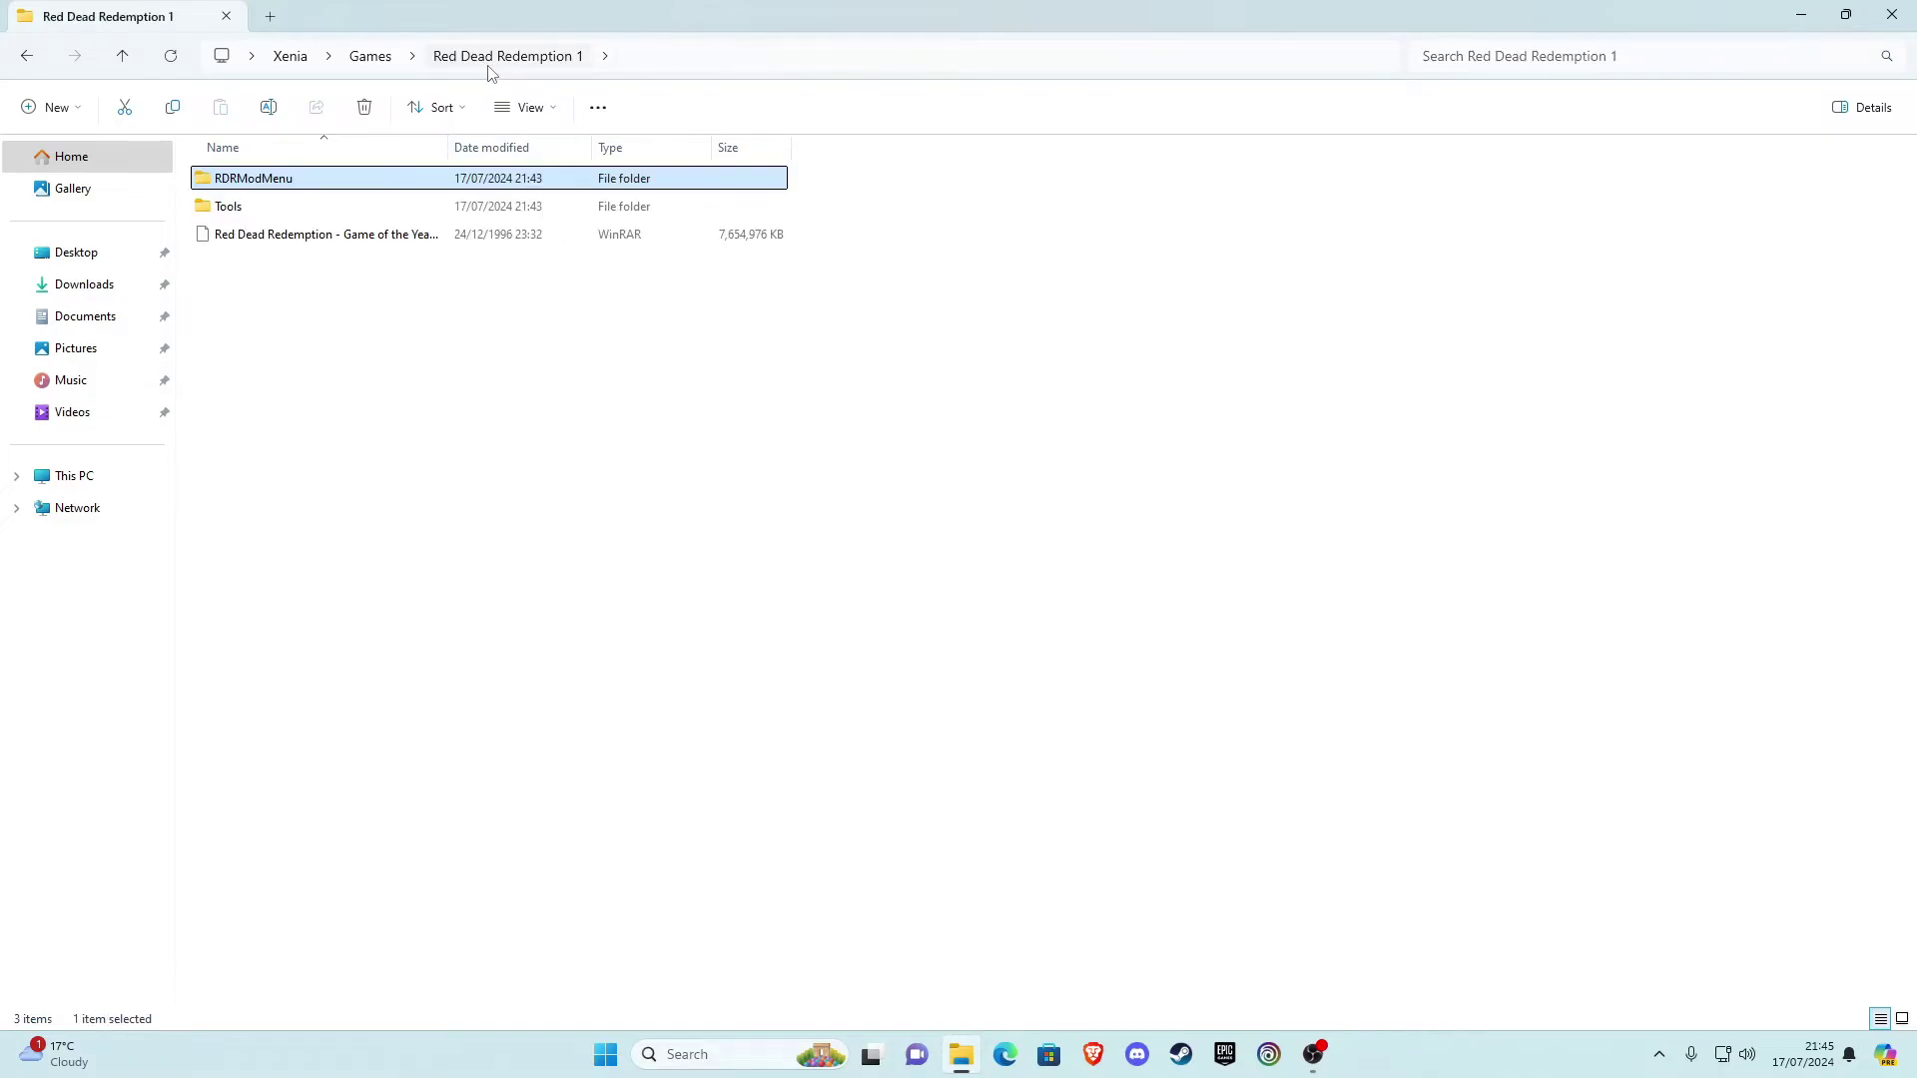
pyautogui.doubleClick(245, 210)
pyautogui.doubleClick(227, 180)
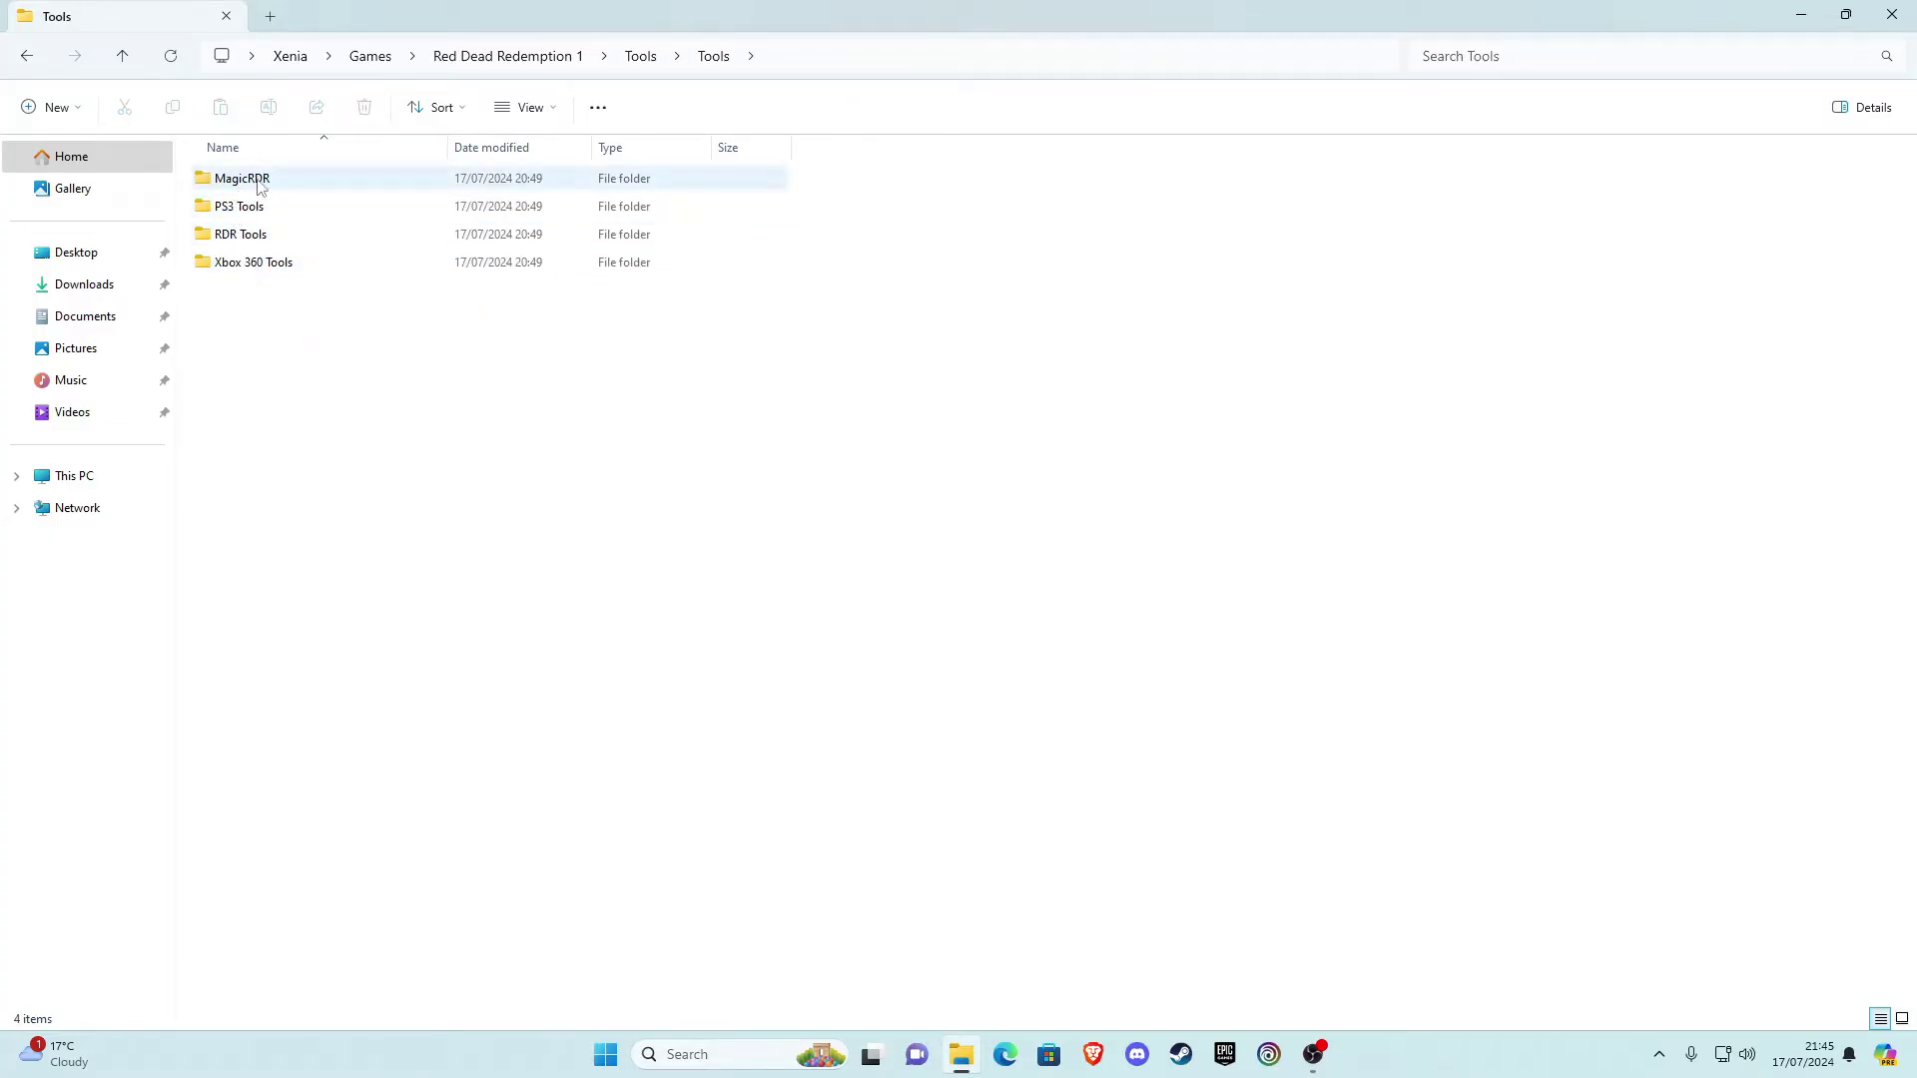
pyautogui.doubleClick(258, 182)
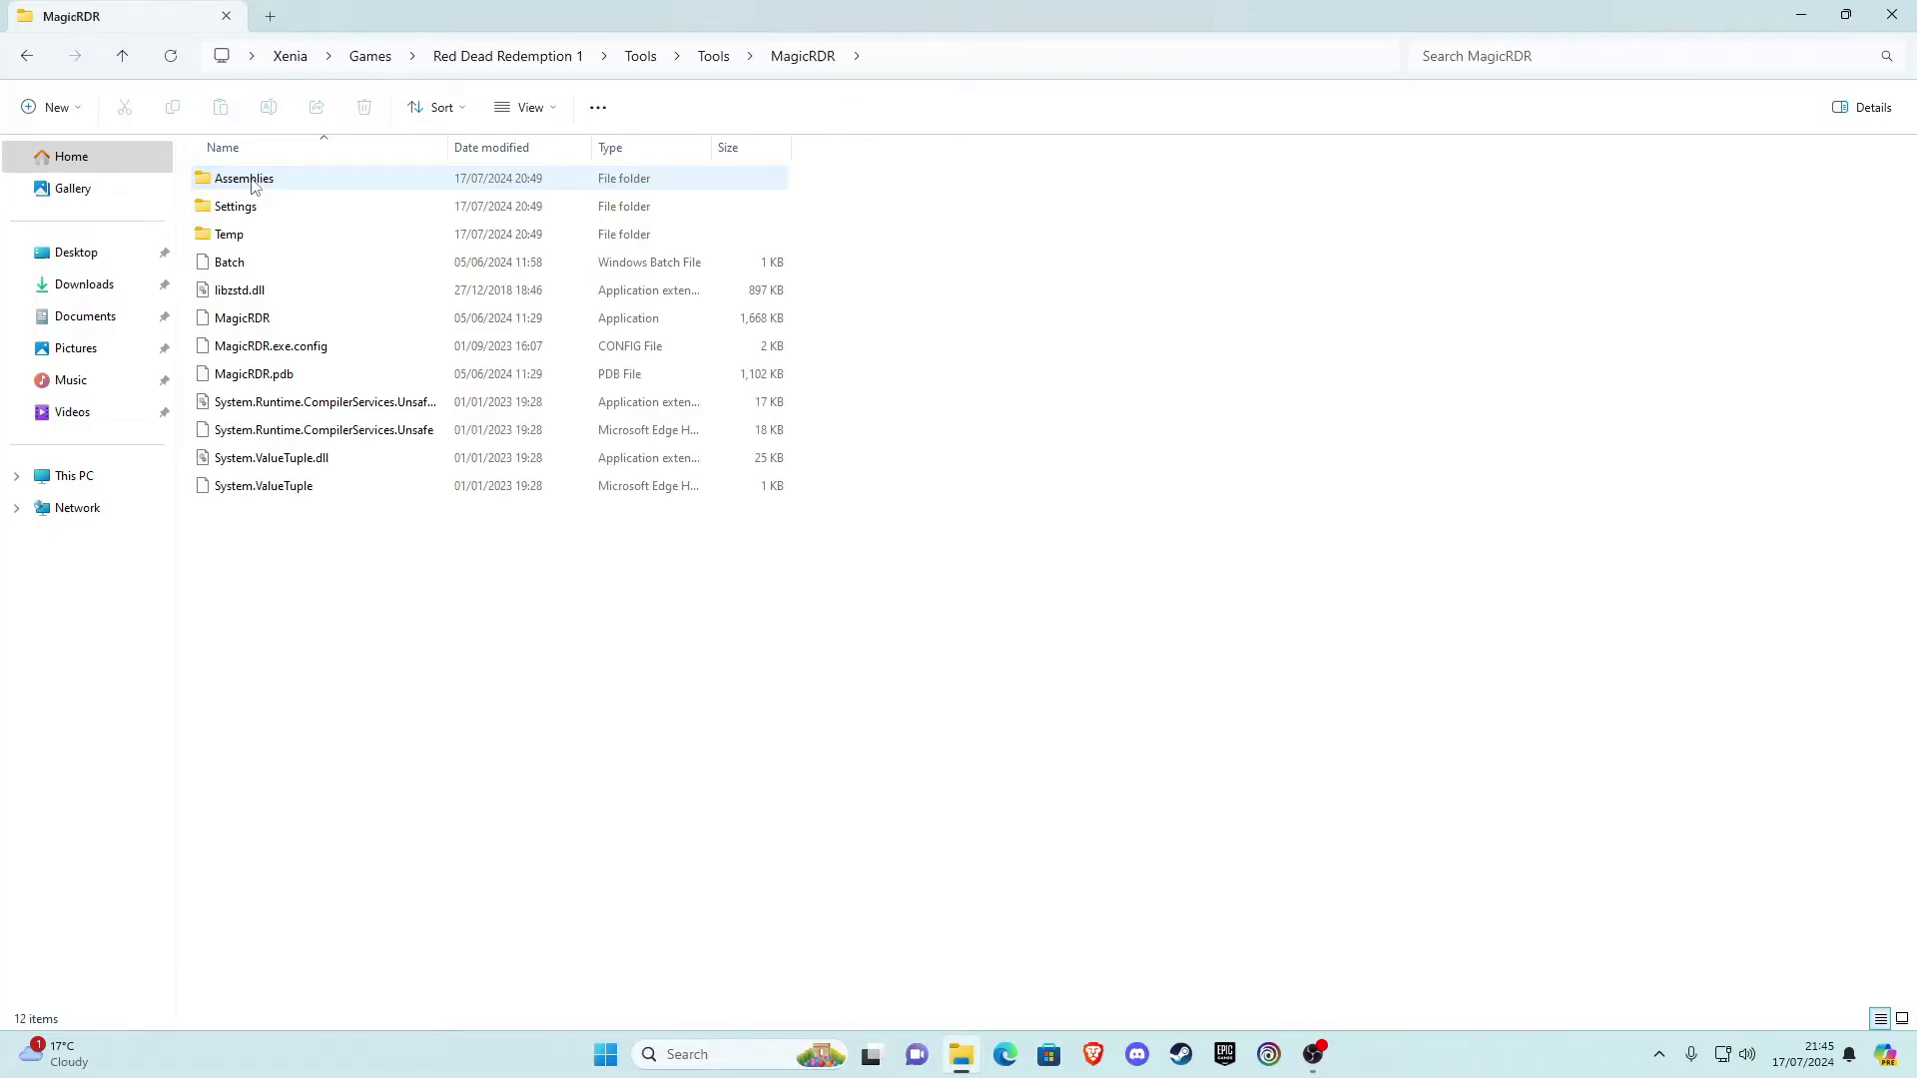
pyautogui.click(212, 327)
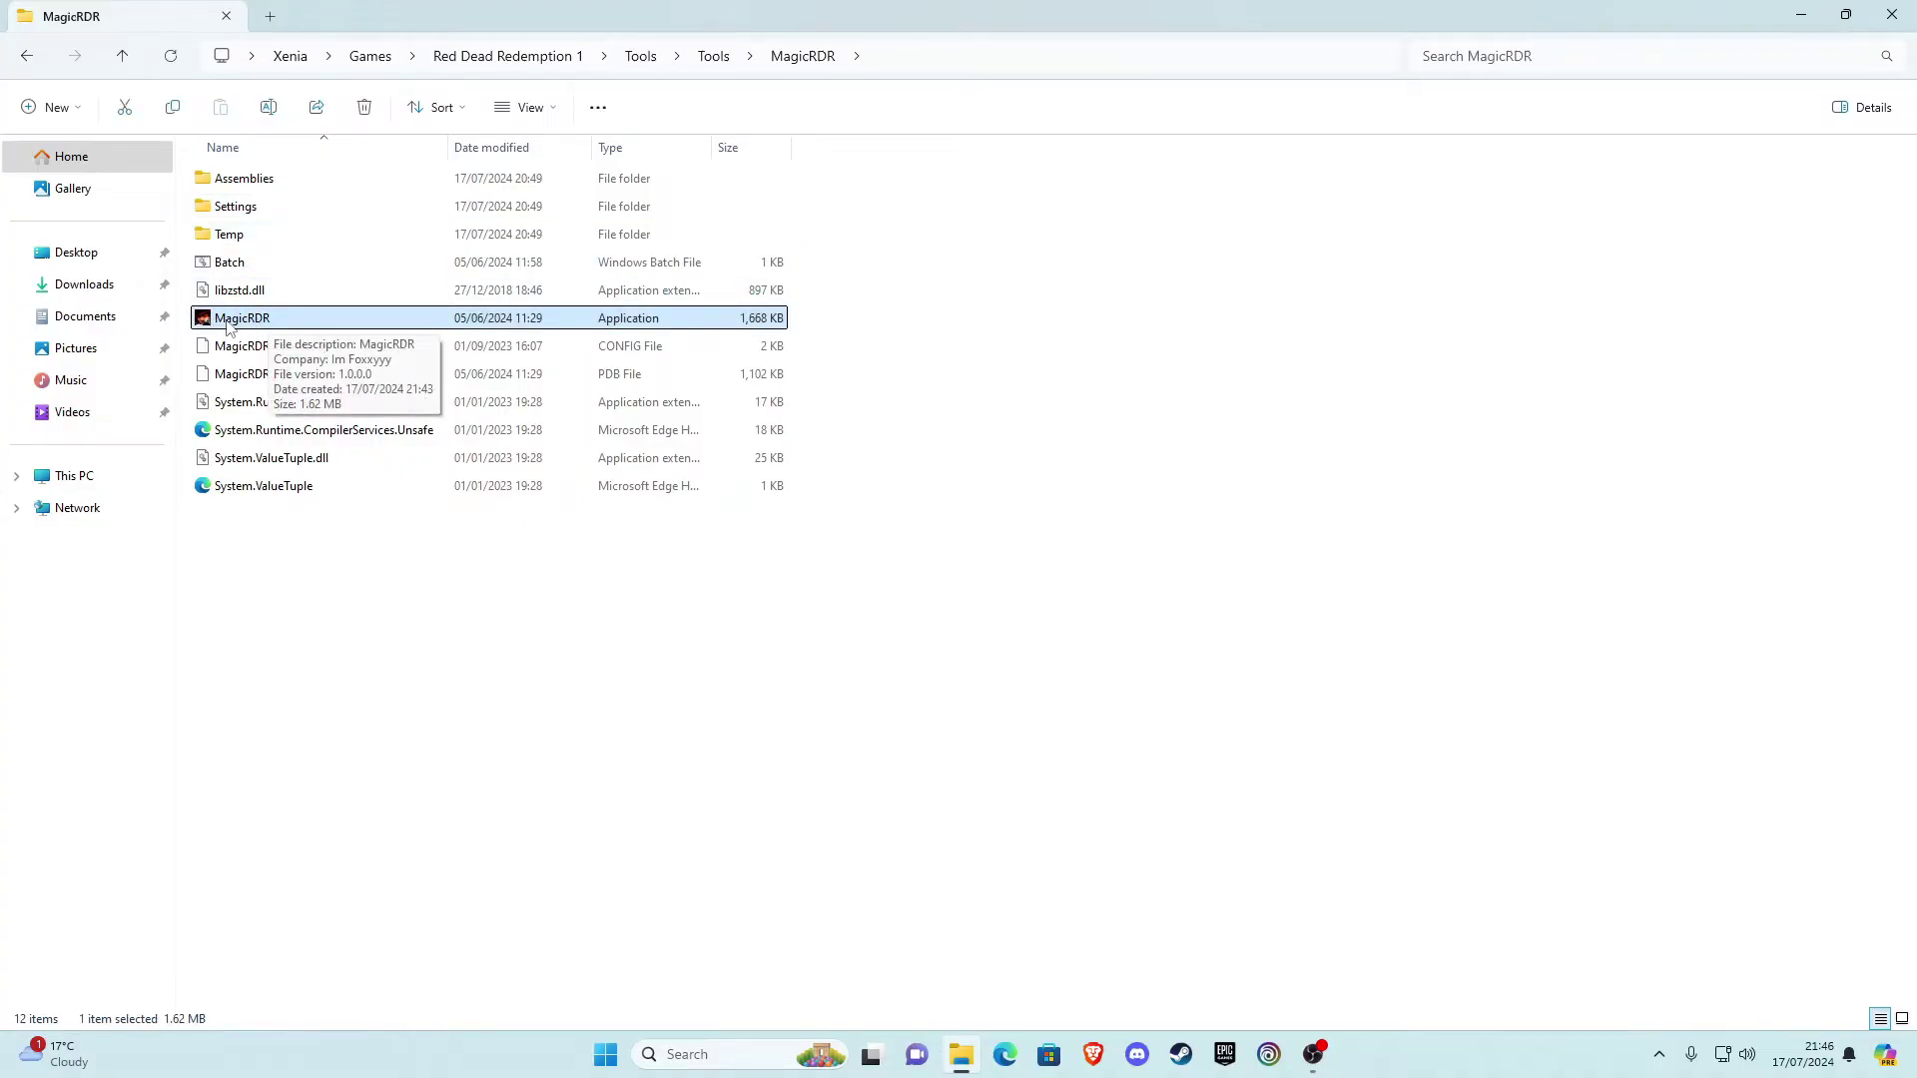
pyautogui.doubleClick(229, 319)
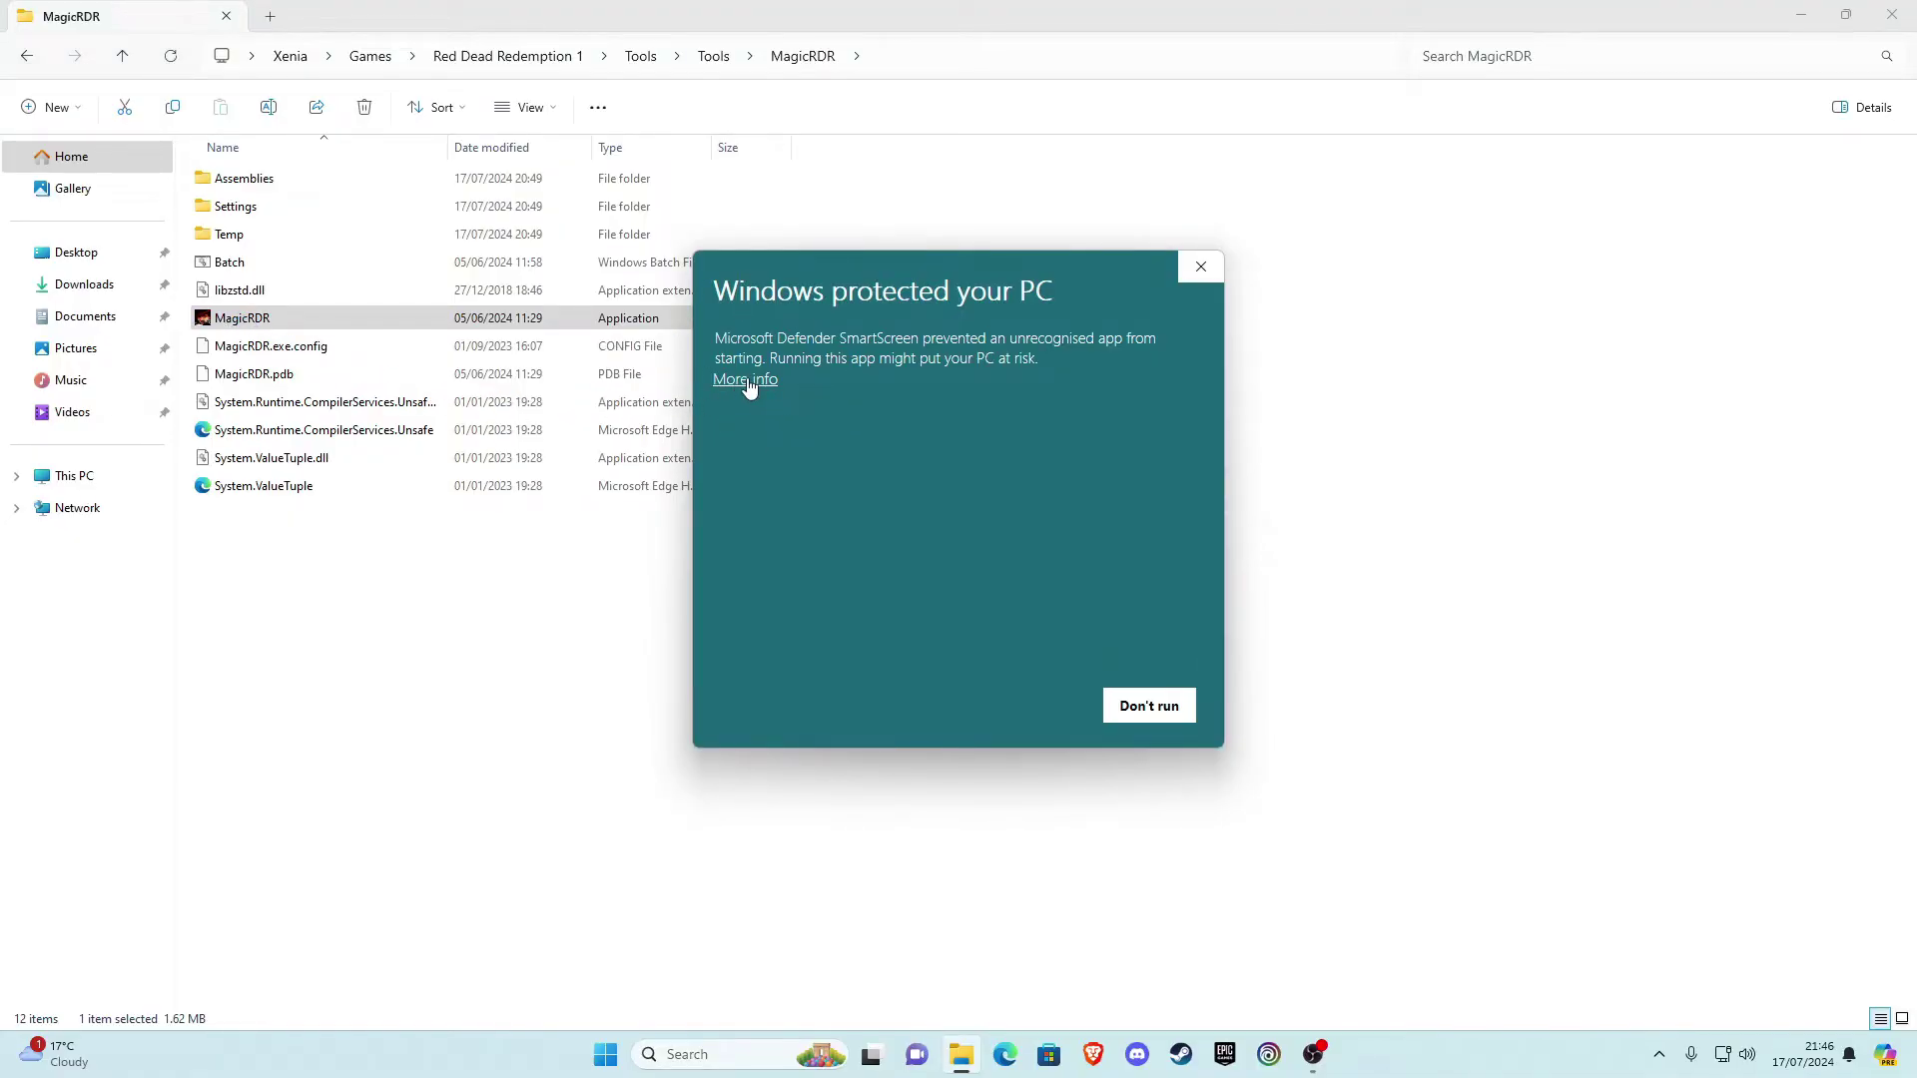
pyautogui.click(749, 383)
pyautogui.click(1021, 710)
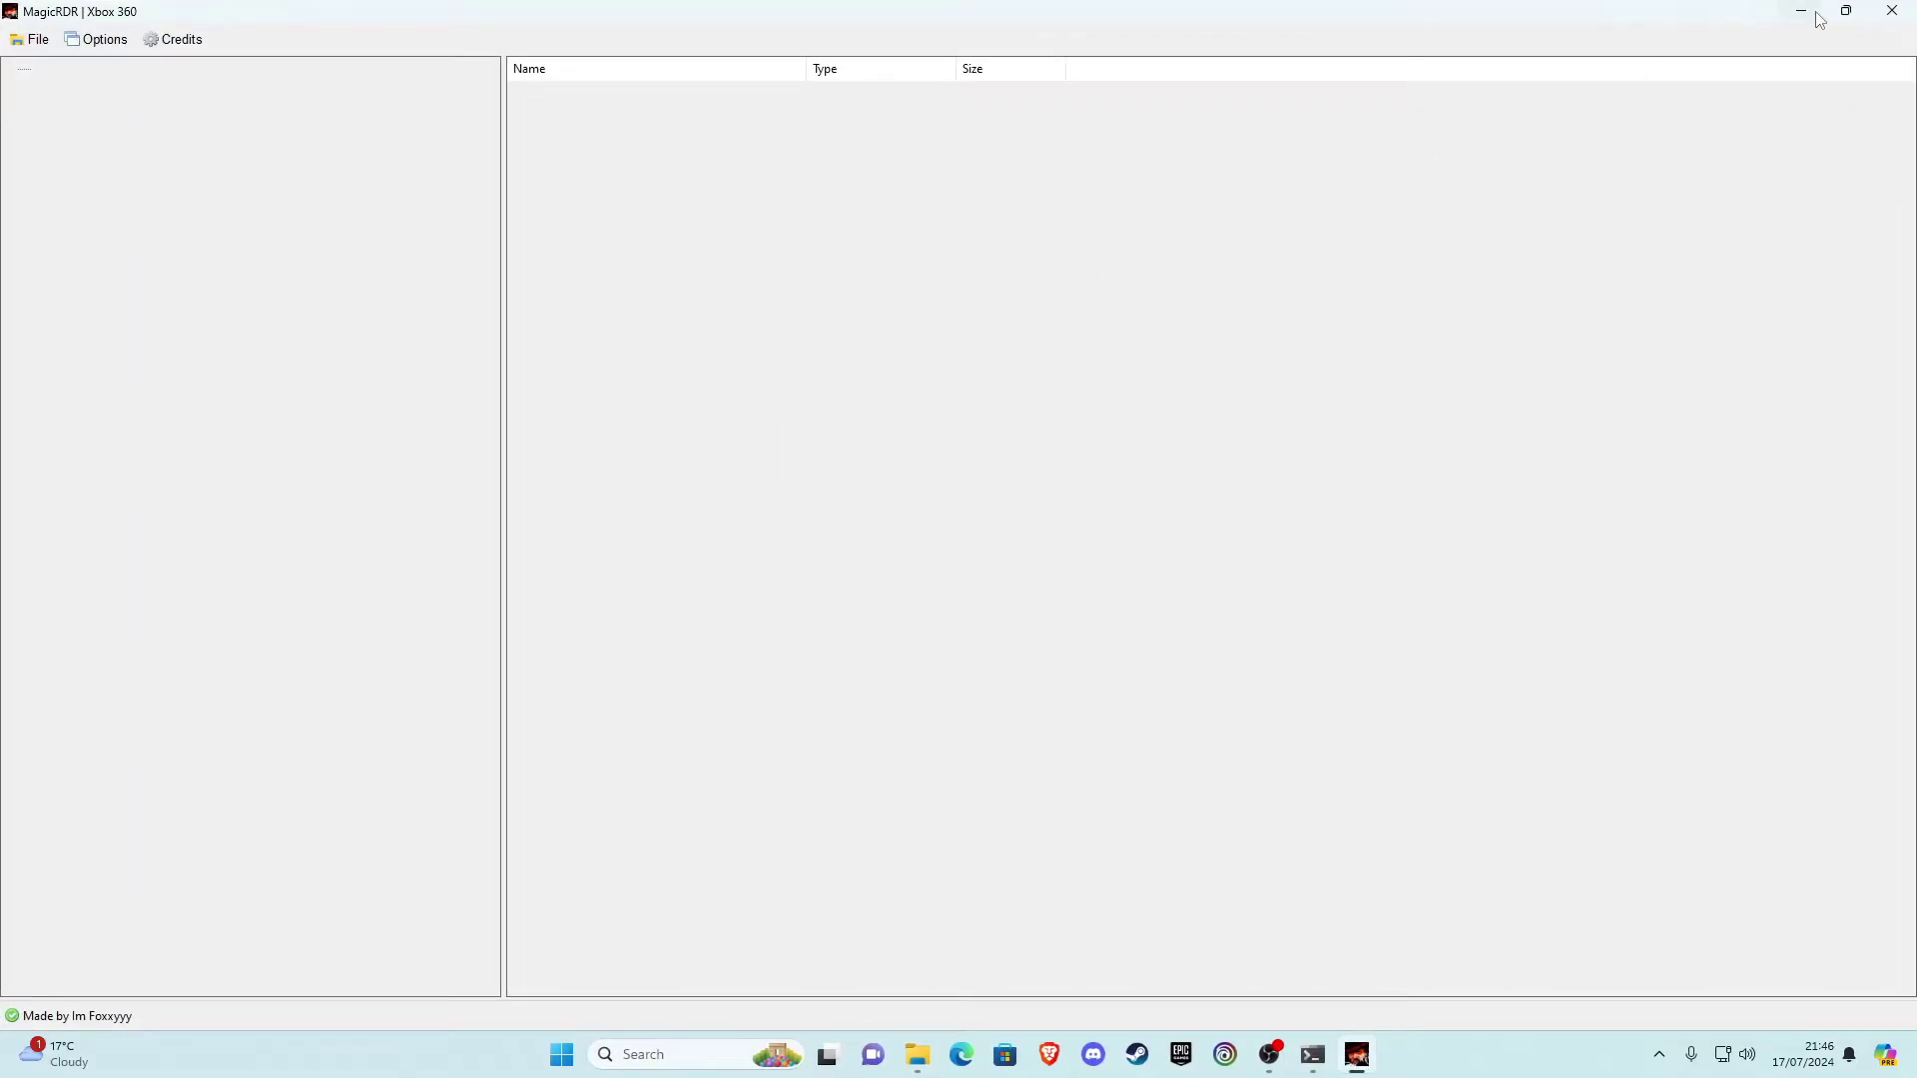
# Restore MagicRDR to a smaller window, minimize File Explorer and move the MagicRDR window toward the centre of the desktop
pyautogui.click(1846, 12)
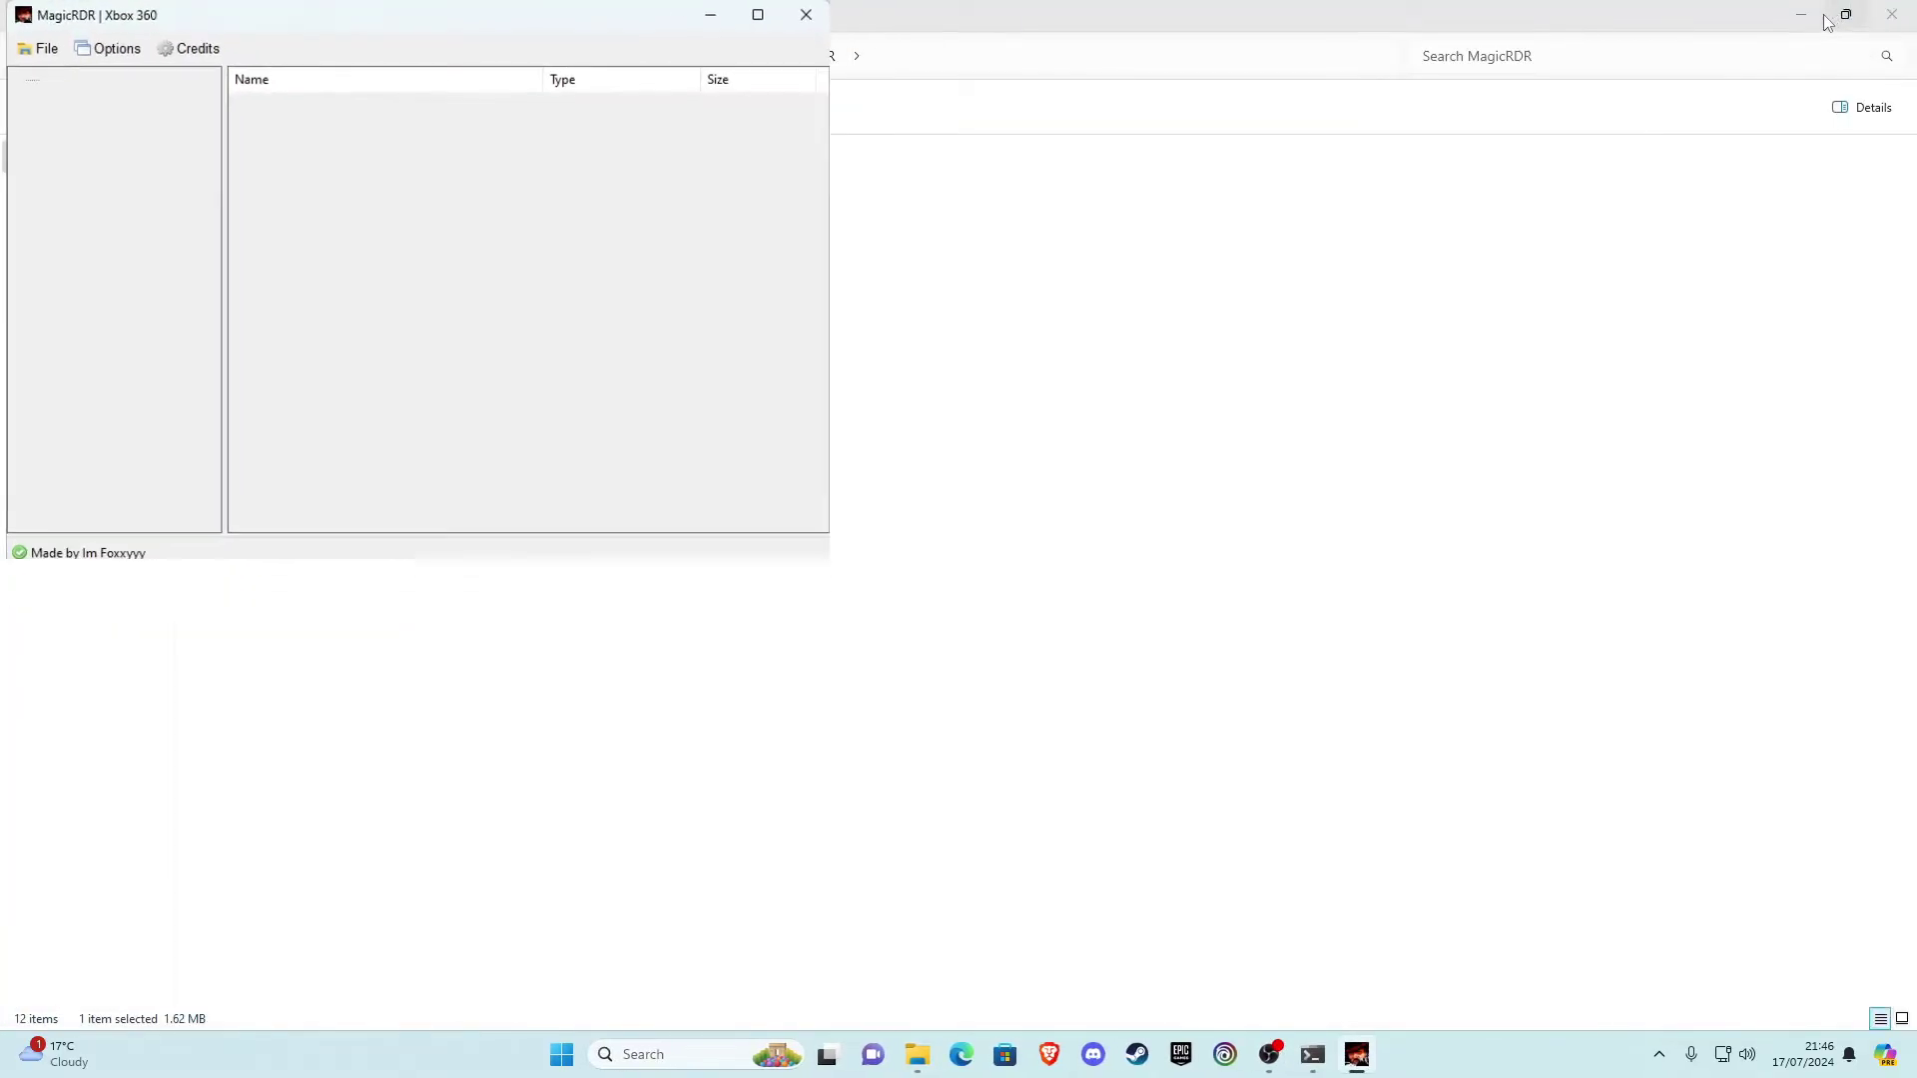
pyautogui.click(1787, 12)
pyautogui.moveTo(595, 52); pyautogui.dragTo(1185, 176)
# Start opening an RPF archive in MagicRDR and browse to Desktop\Xenia\Games\Red Dead Redemption 1
pyautogui.click(640, 190)
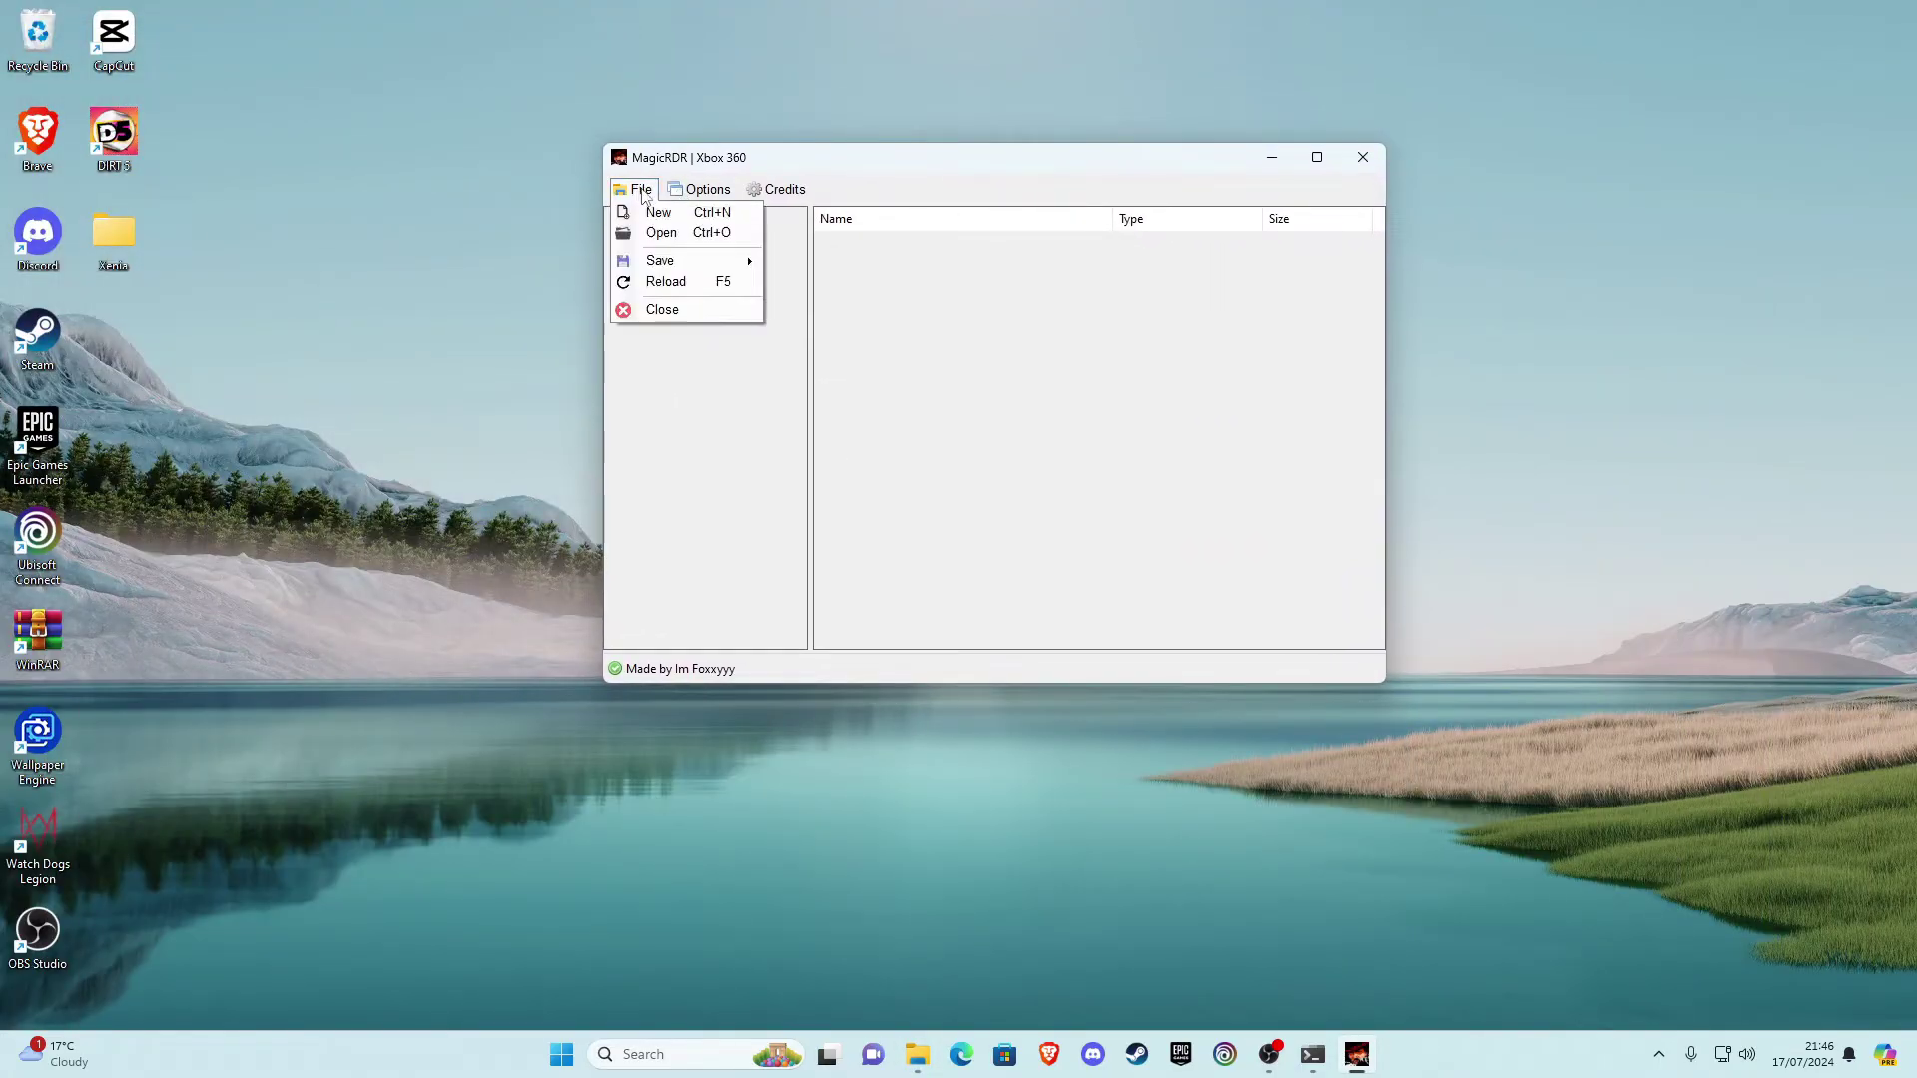
pyautogui.click(659, 237)
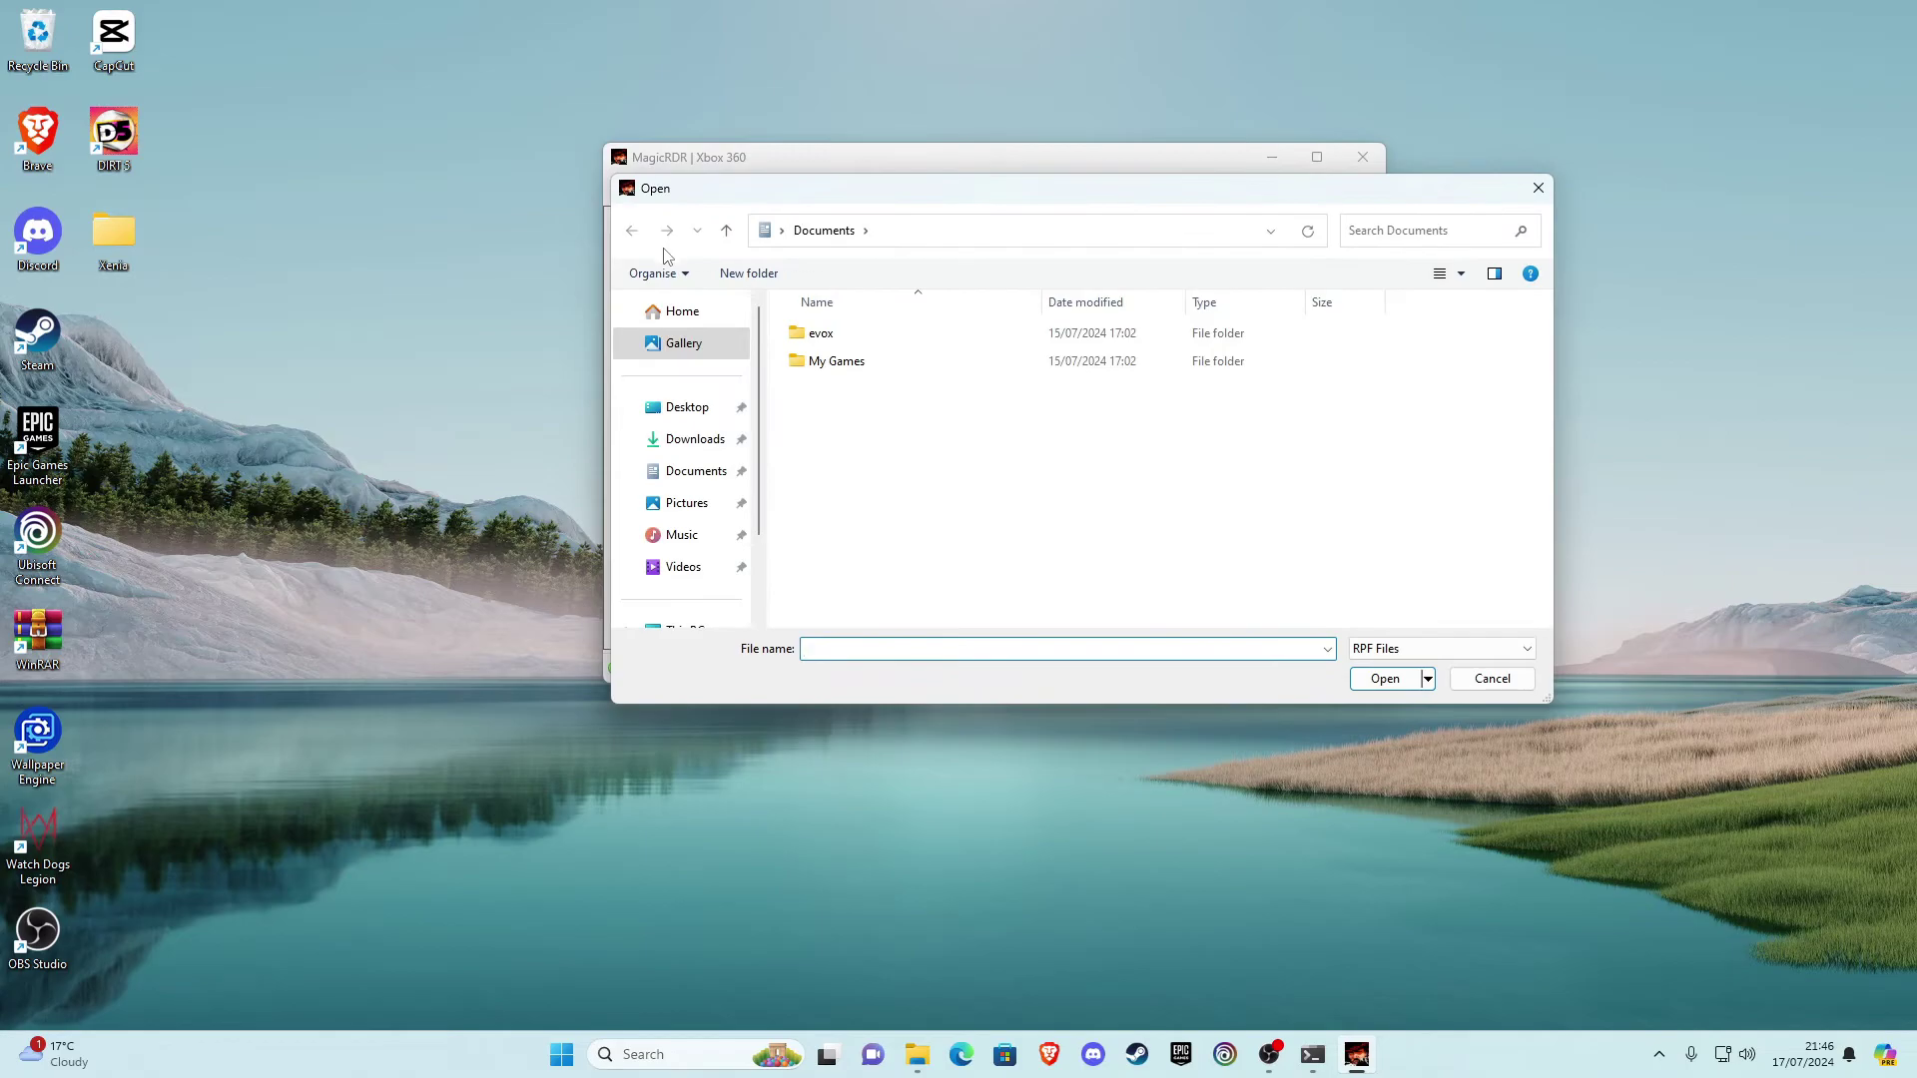
pyautogui.click(682, 411)
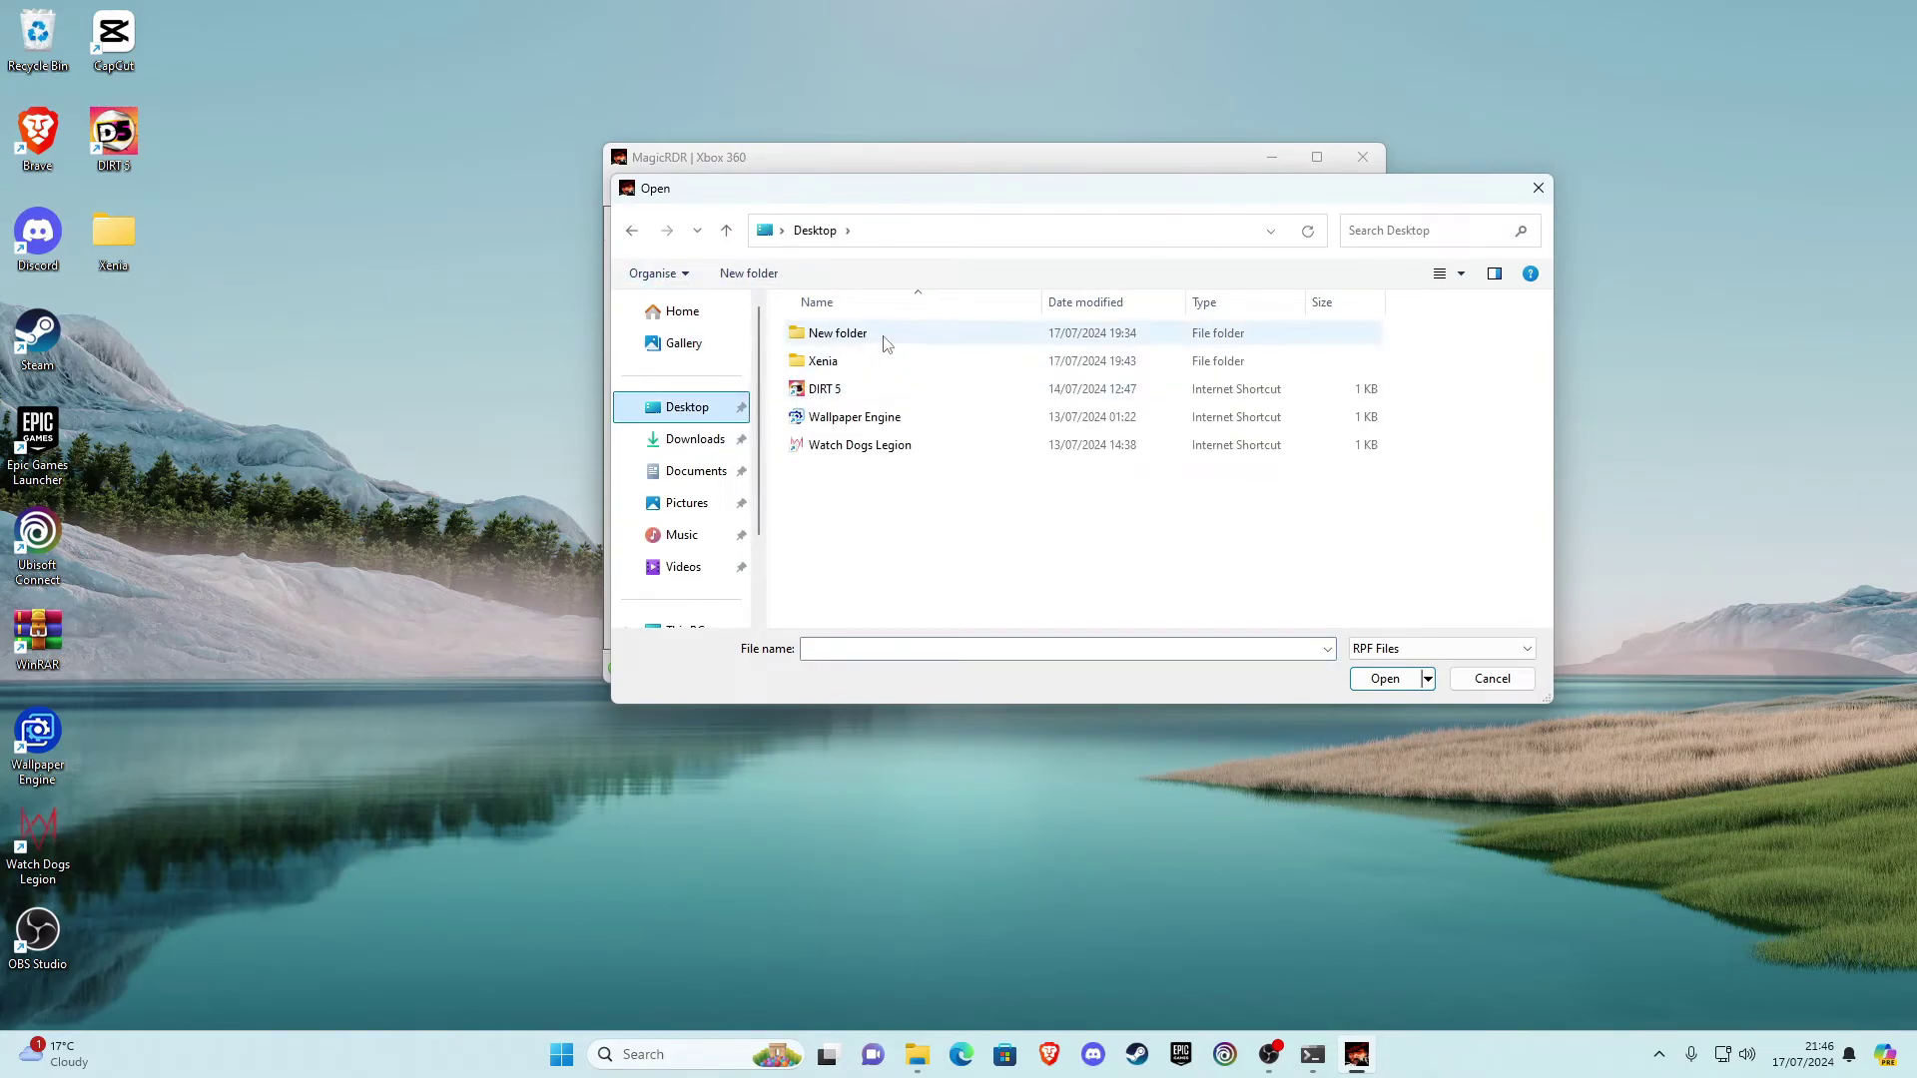
pyautogui.doubleClick(834, 364)
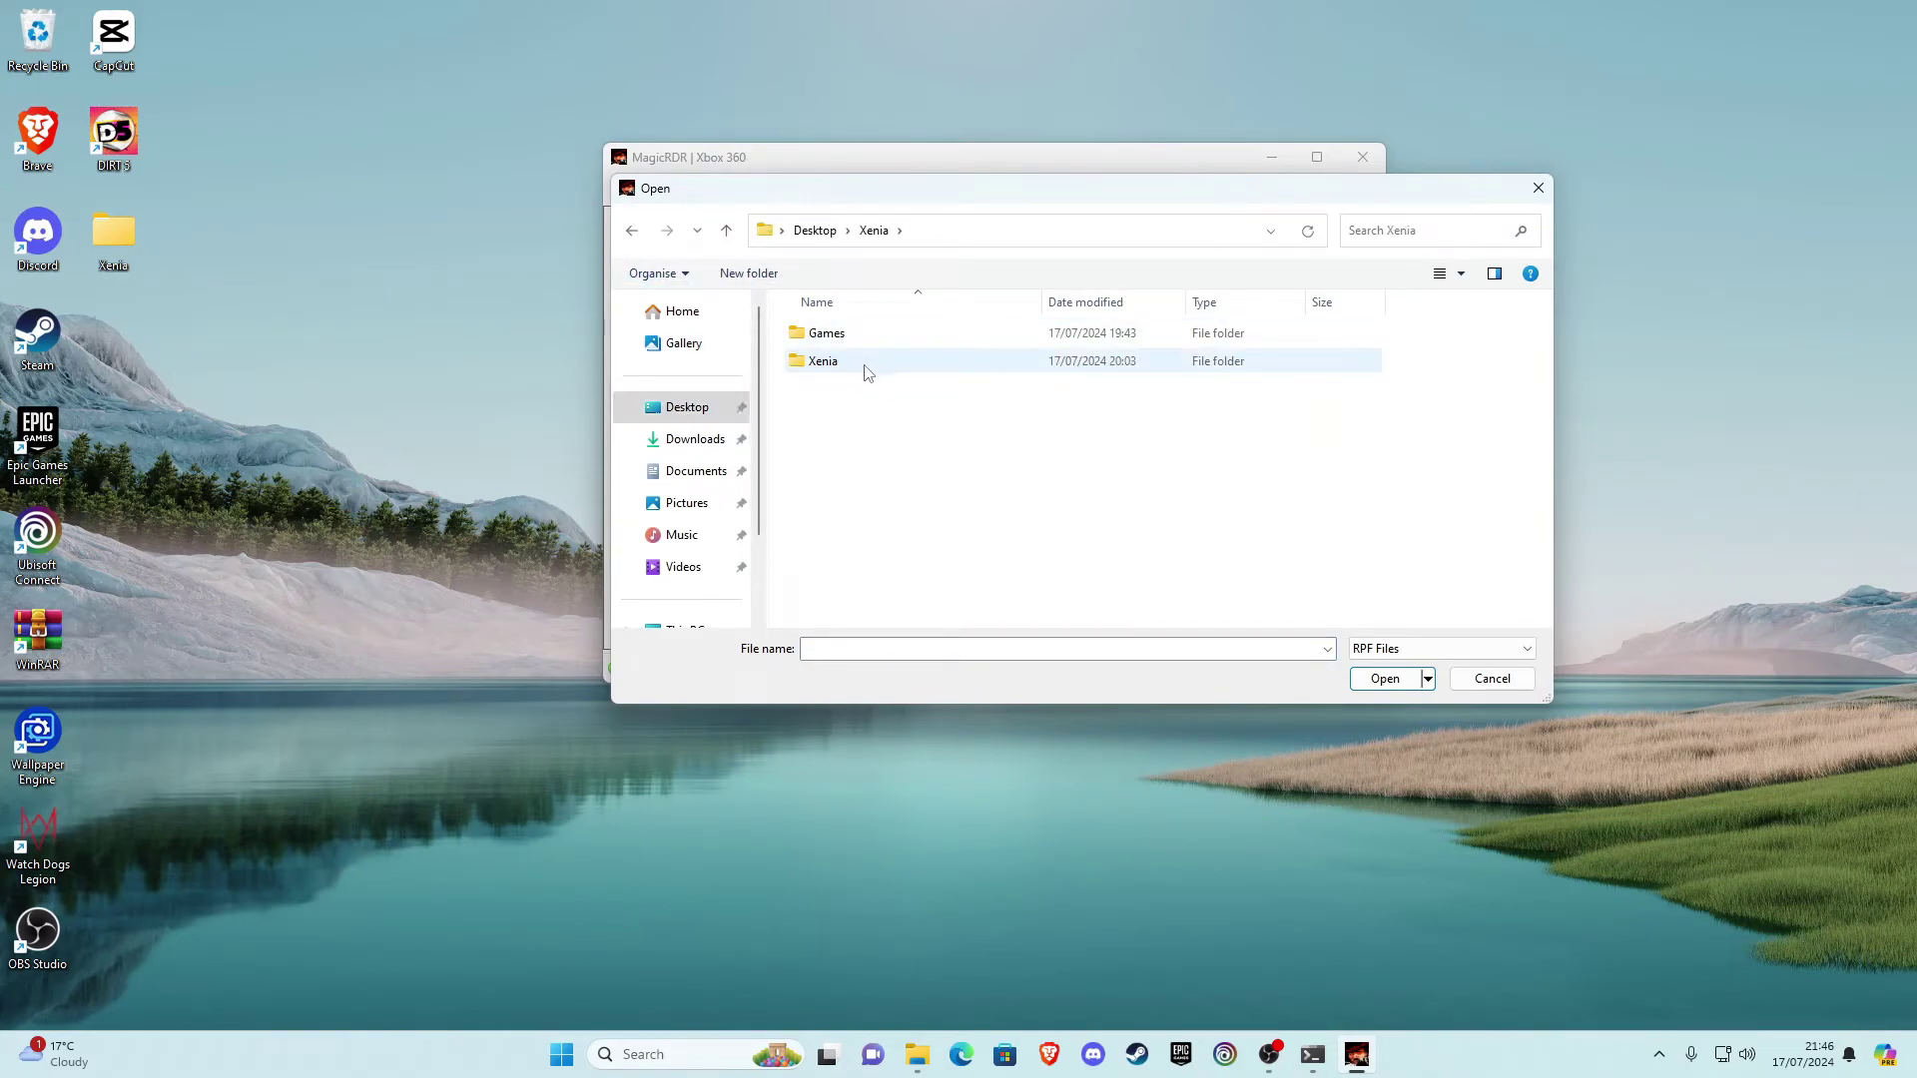
pyautogui.doubleClick(861, 363)
pyautogui.hotkey('alt', 'Left')
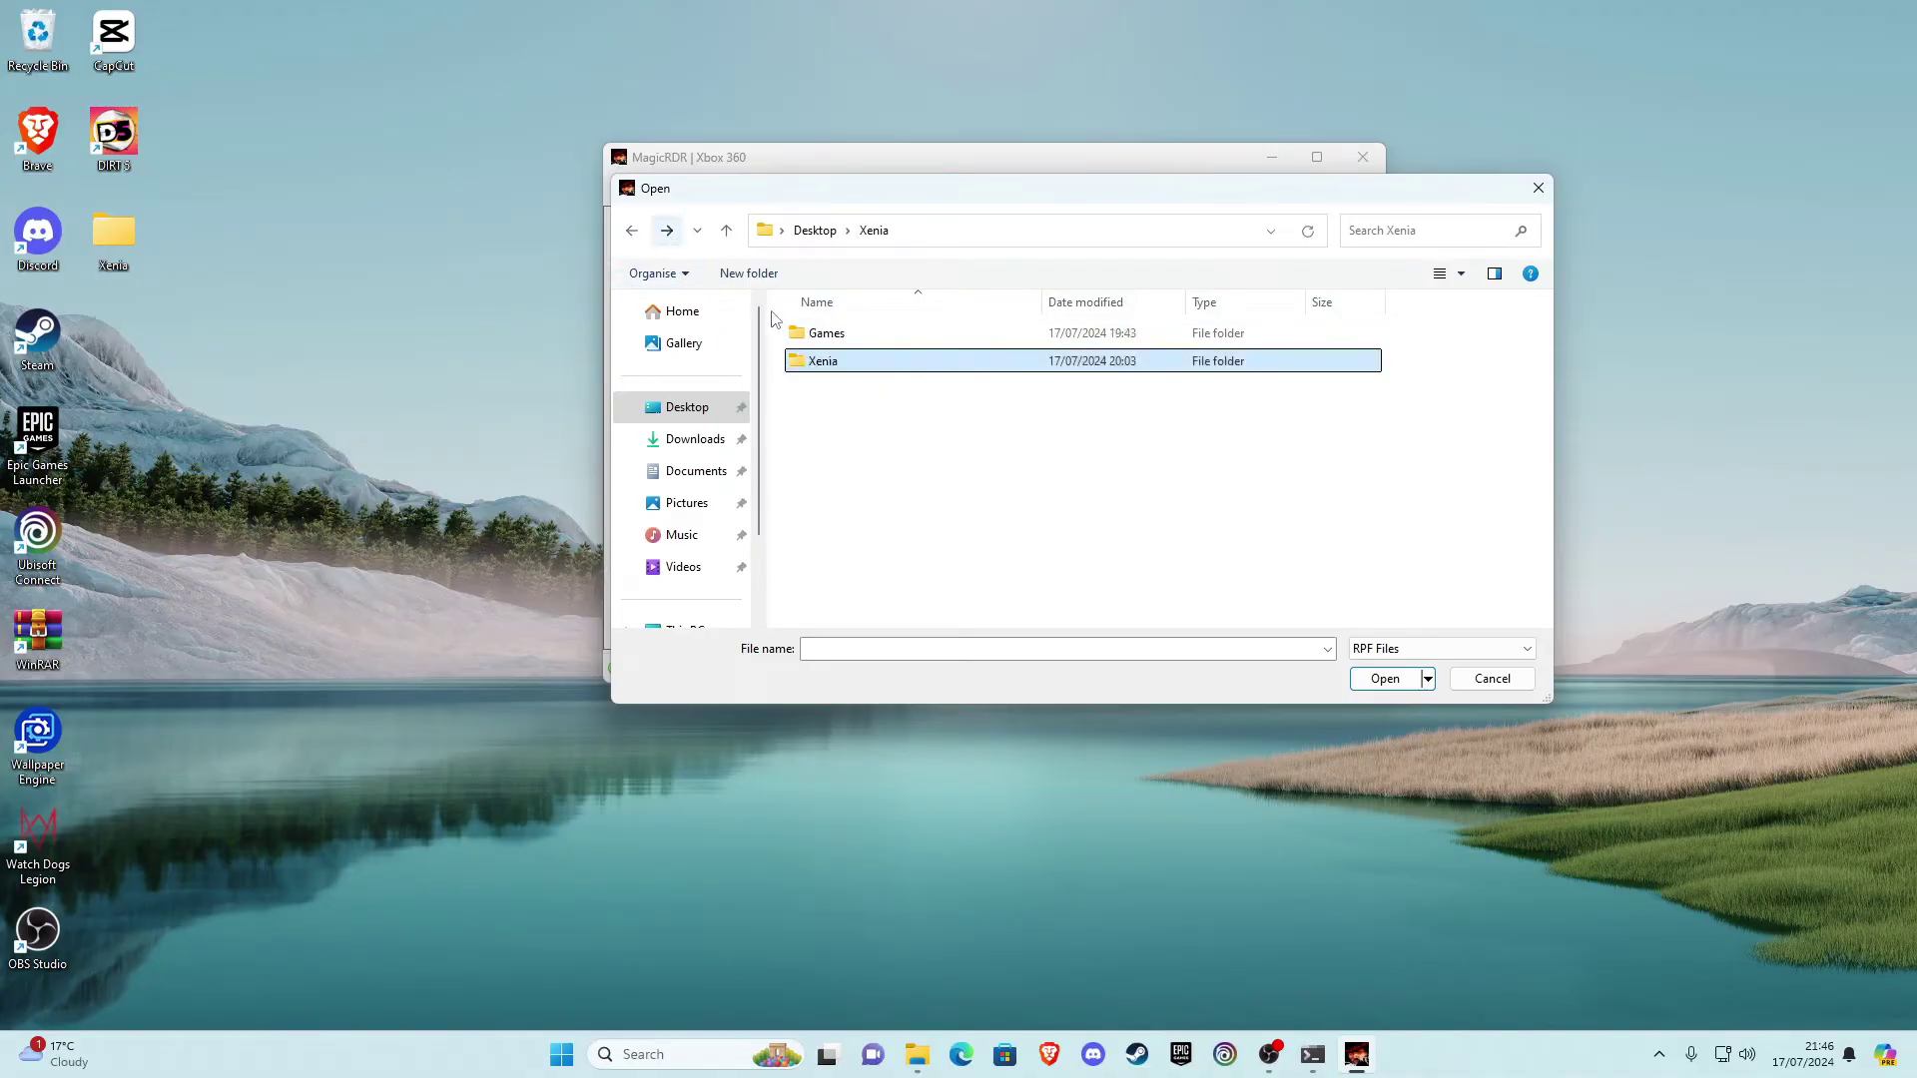
pyautogui.doubleClick(843, 333)
pyautogui.doubleClick(856, 333)
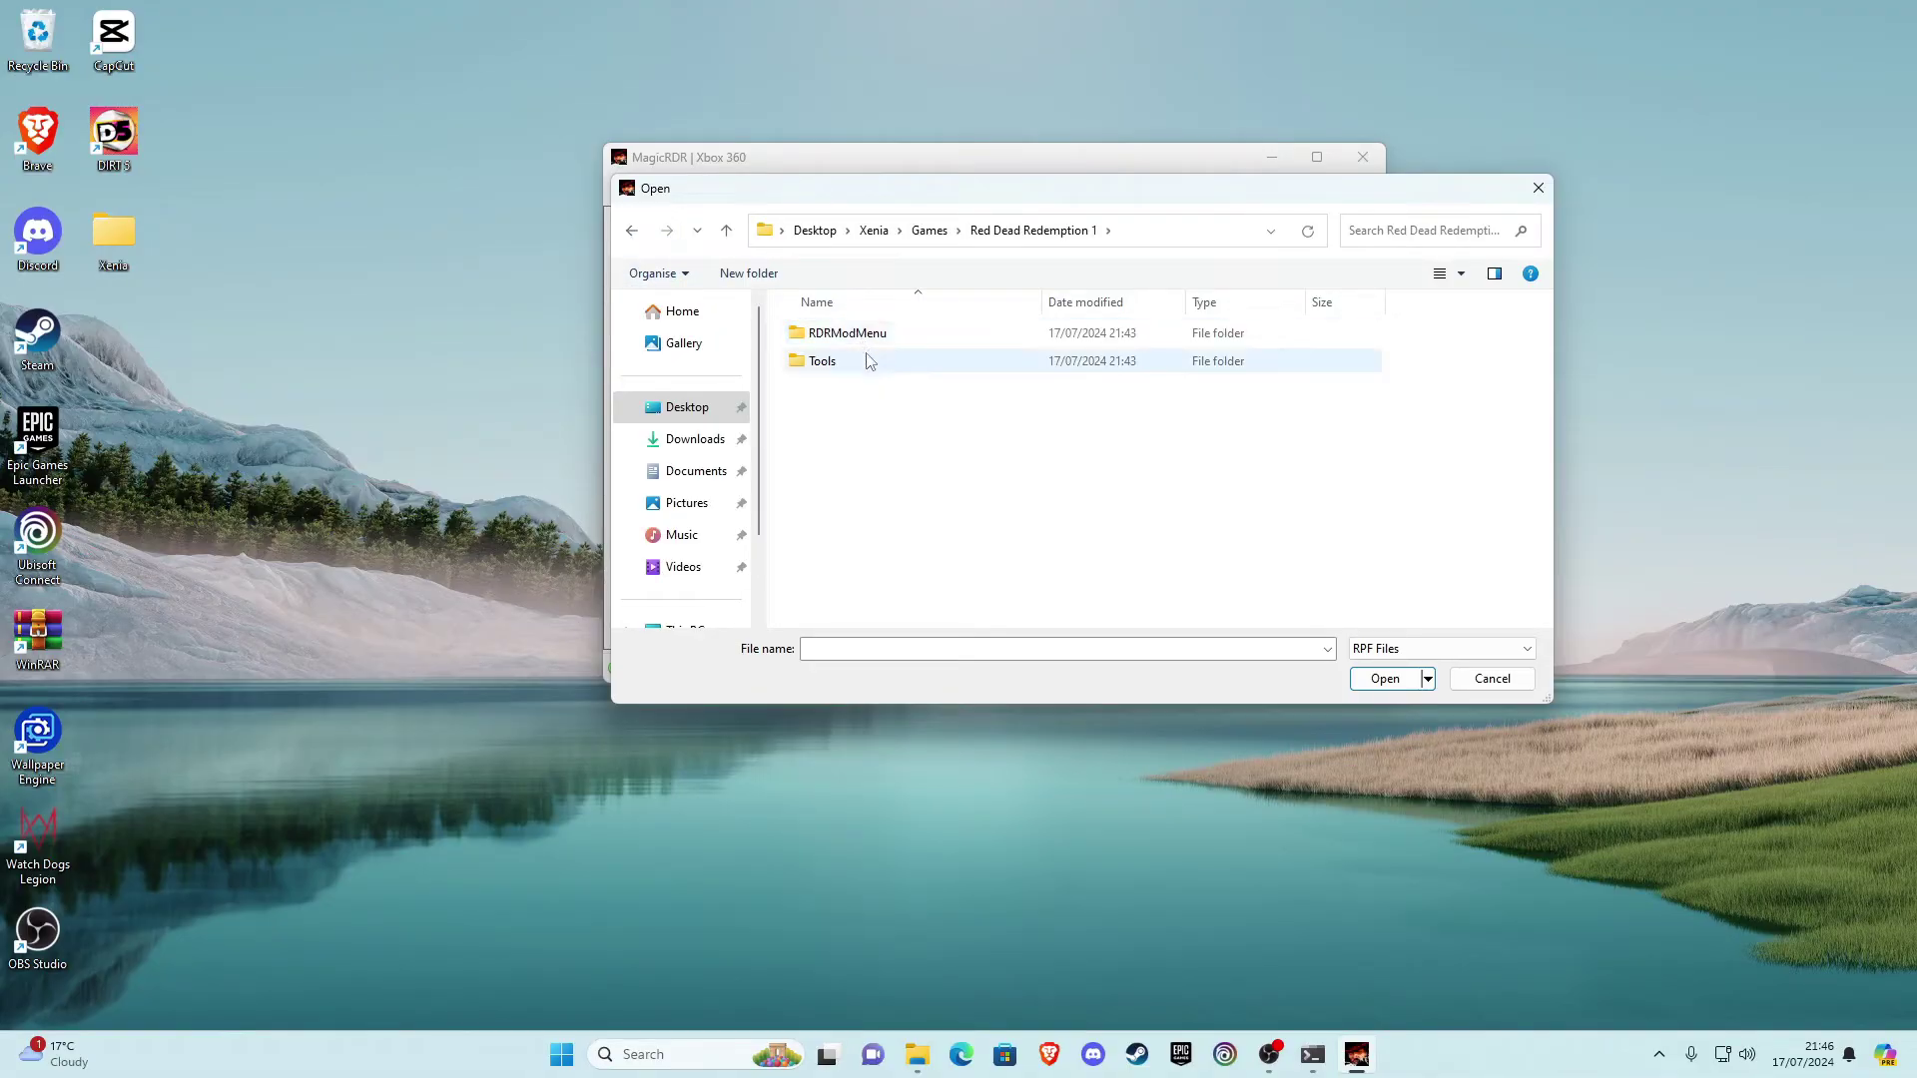
# Open rdr2_layer0.rpf from the Modded folder inside the inner RDRModMenu folder
pyautogui.doubleClick(841, 363)
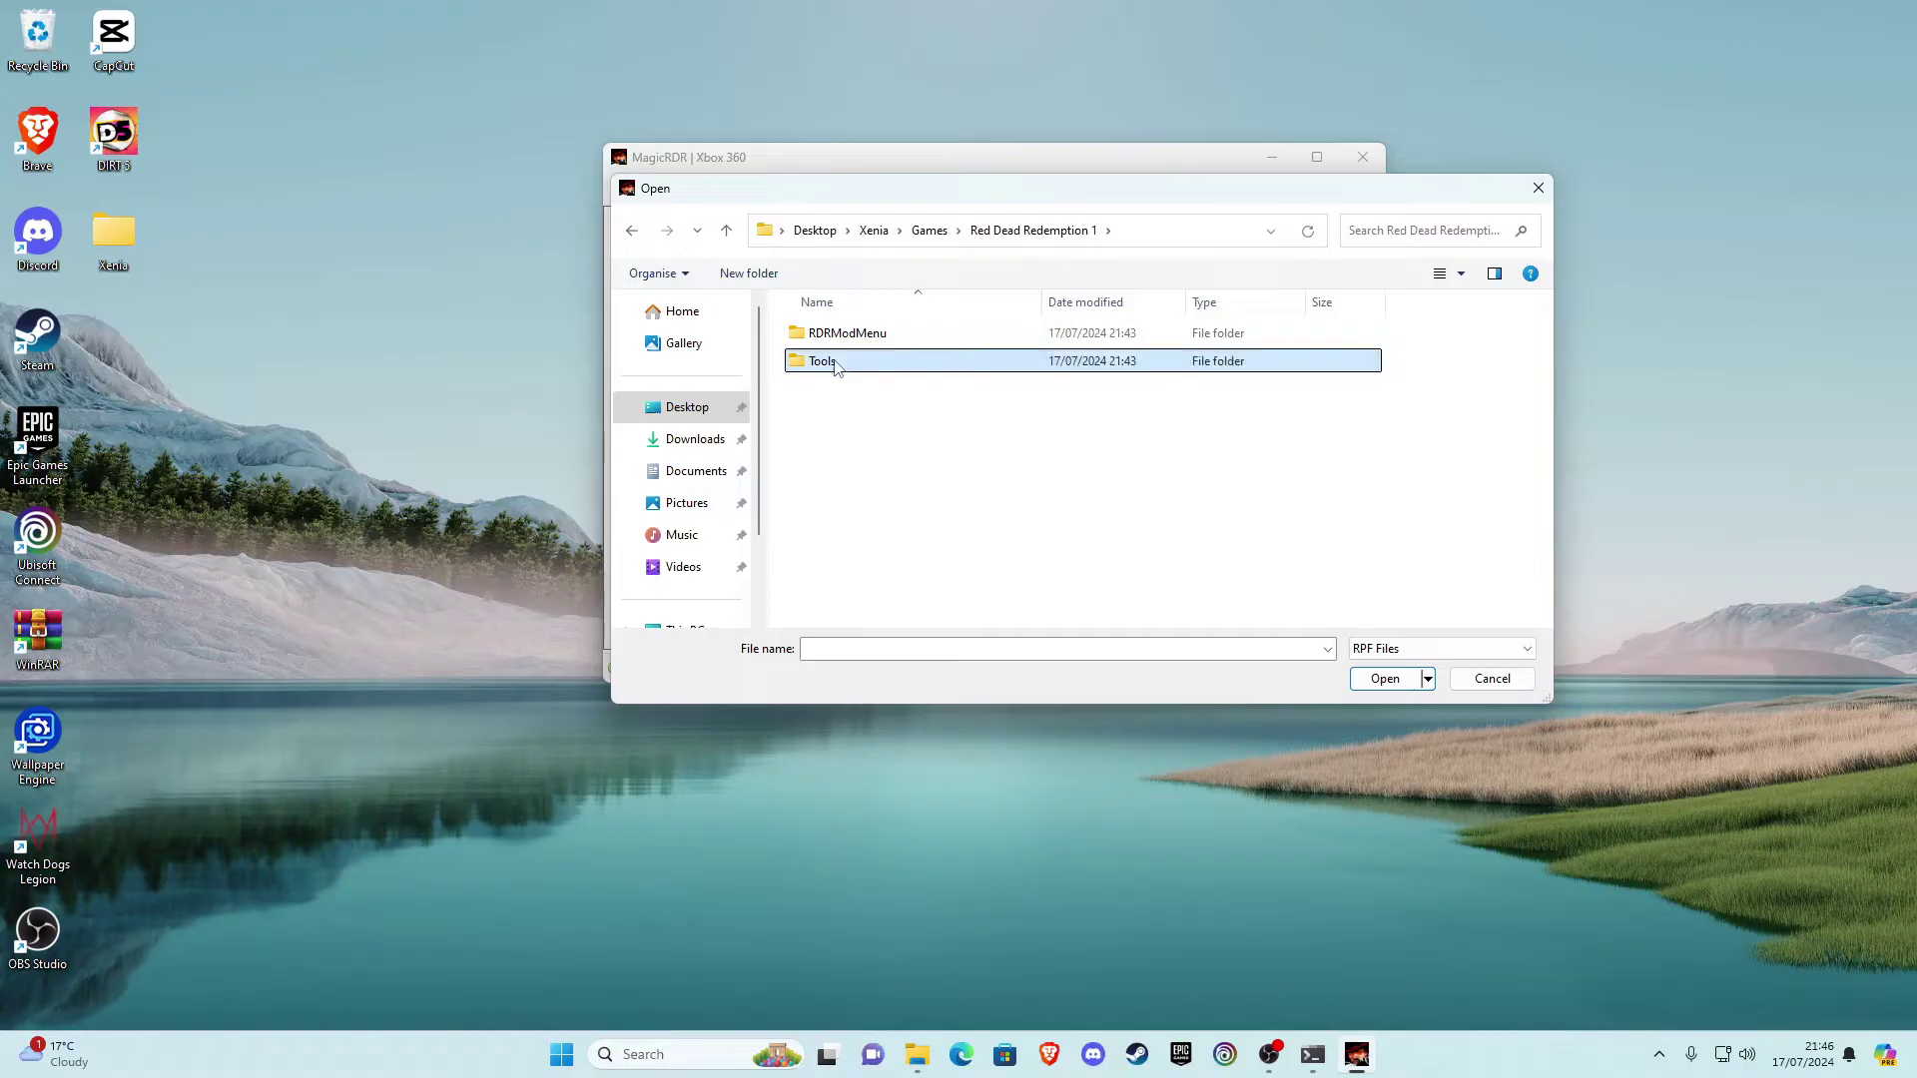
pyautogui.click(632, 234)
pyautogui.click(855, 337)
pyautogui.doubleClick(895, 343)
pyautogui.doubleClick(856, 339)
pyautogui.doubleClick(835, 335)
pyautogui.click(835, 335)
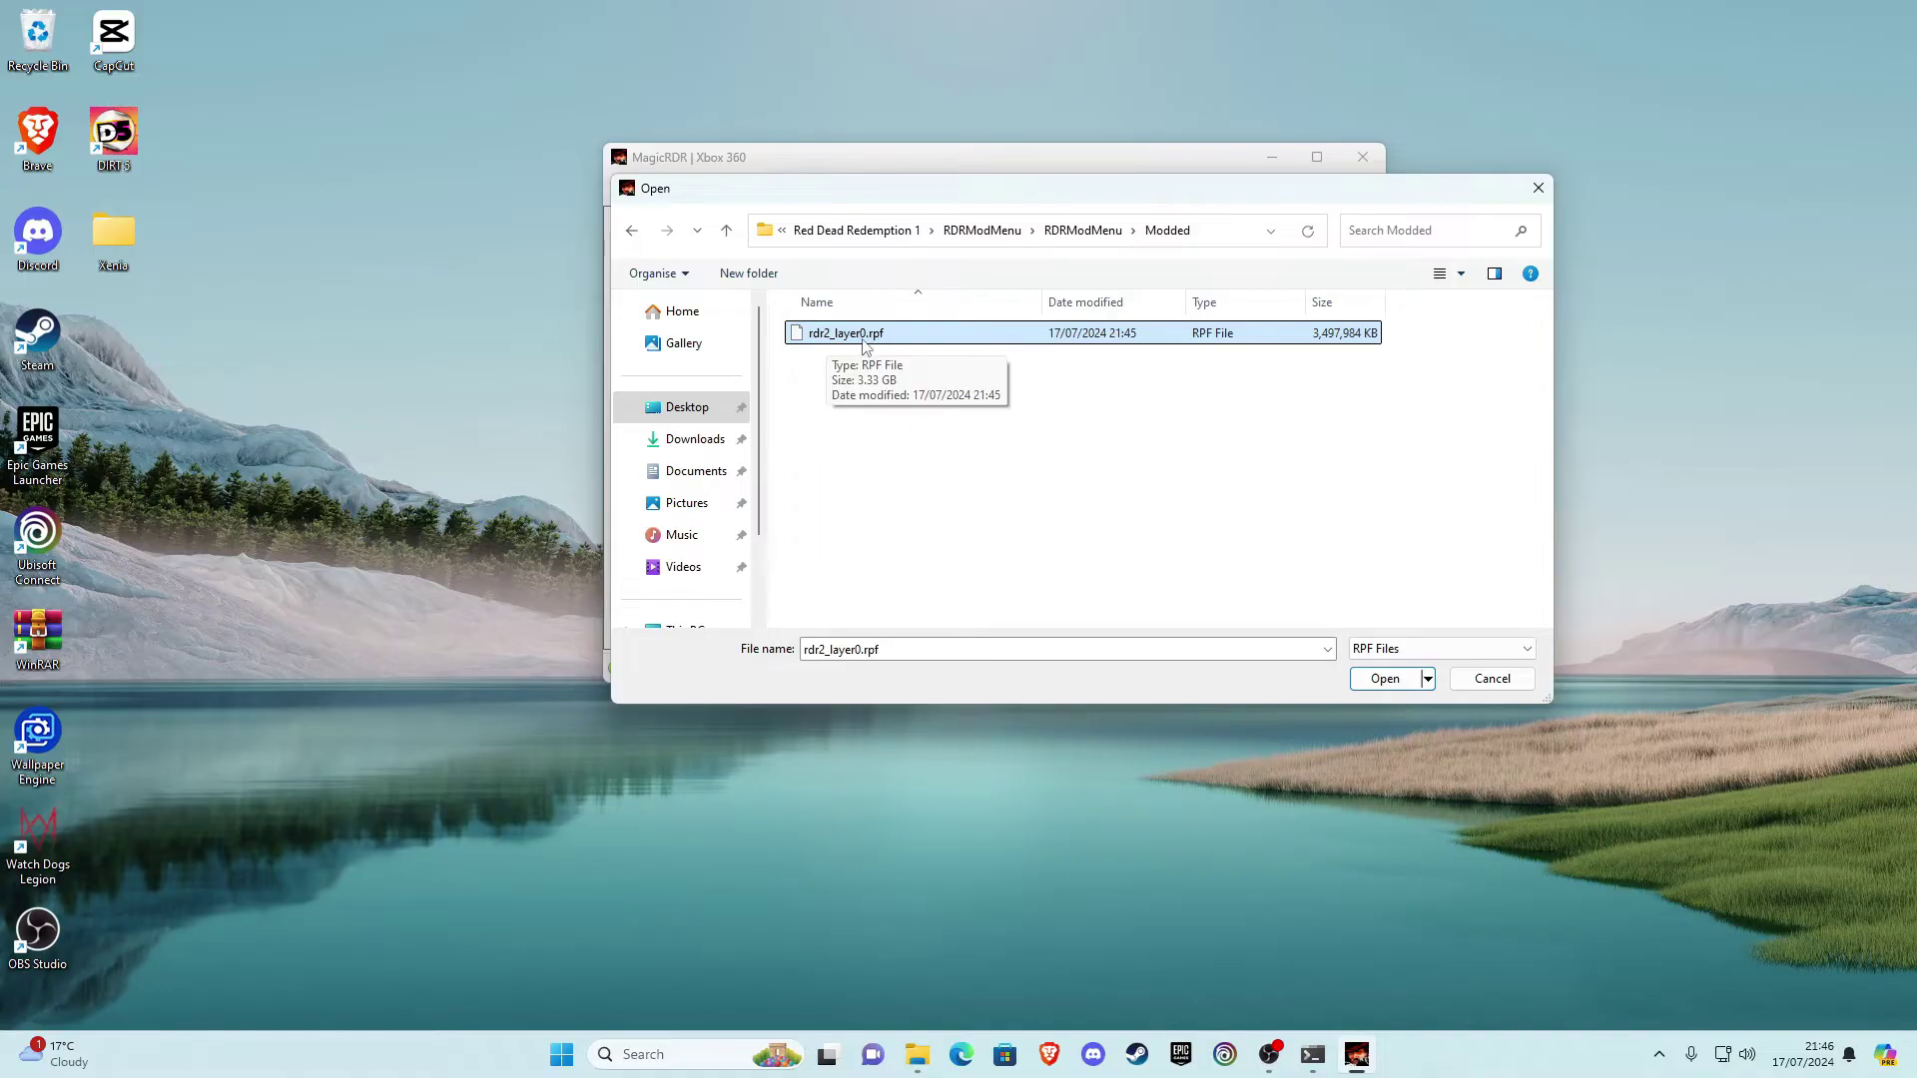
pyautogui.click(1384, 679)
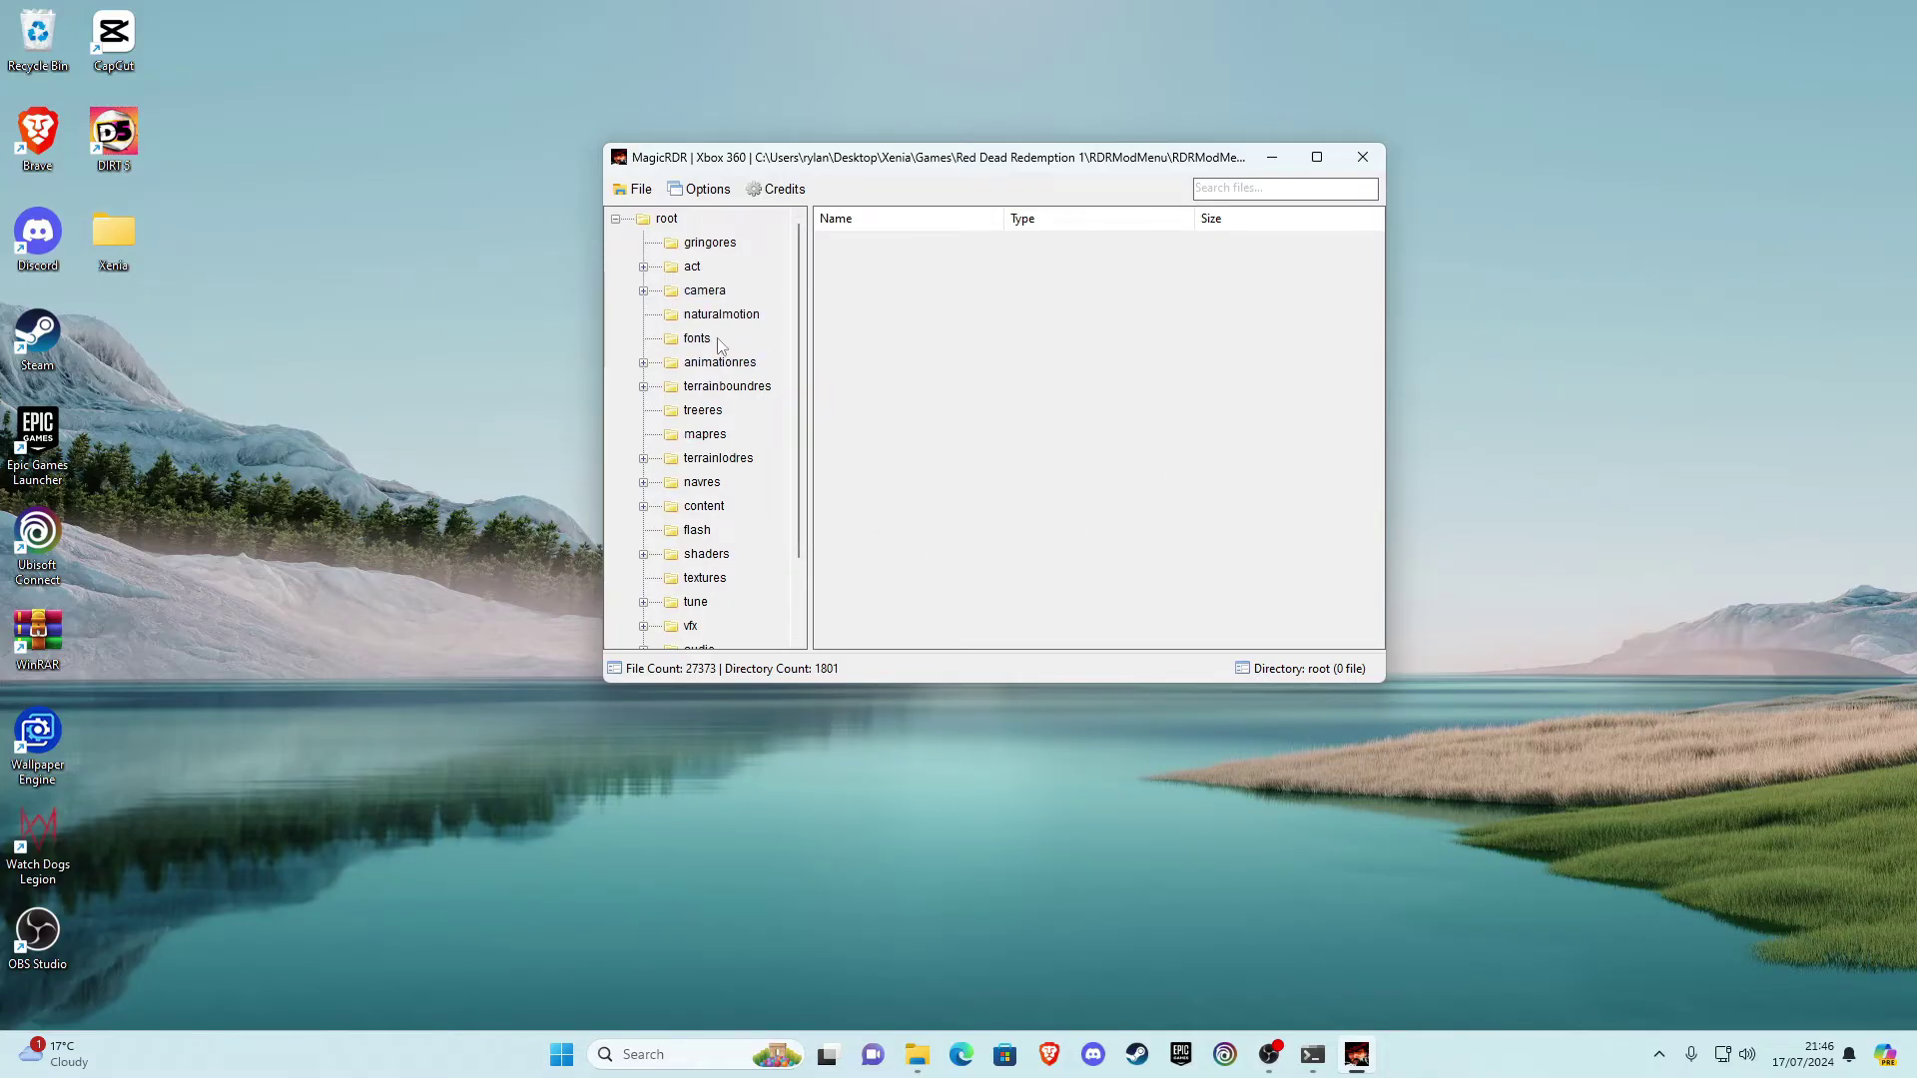
# Expand root\content\release\scripting\designerdefined in the archive, widening the folder tree, and select fuieventmonitor.xsc in the ui folder
pyautogui.scroll(-1, 743, 352)
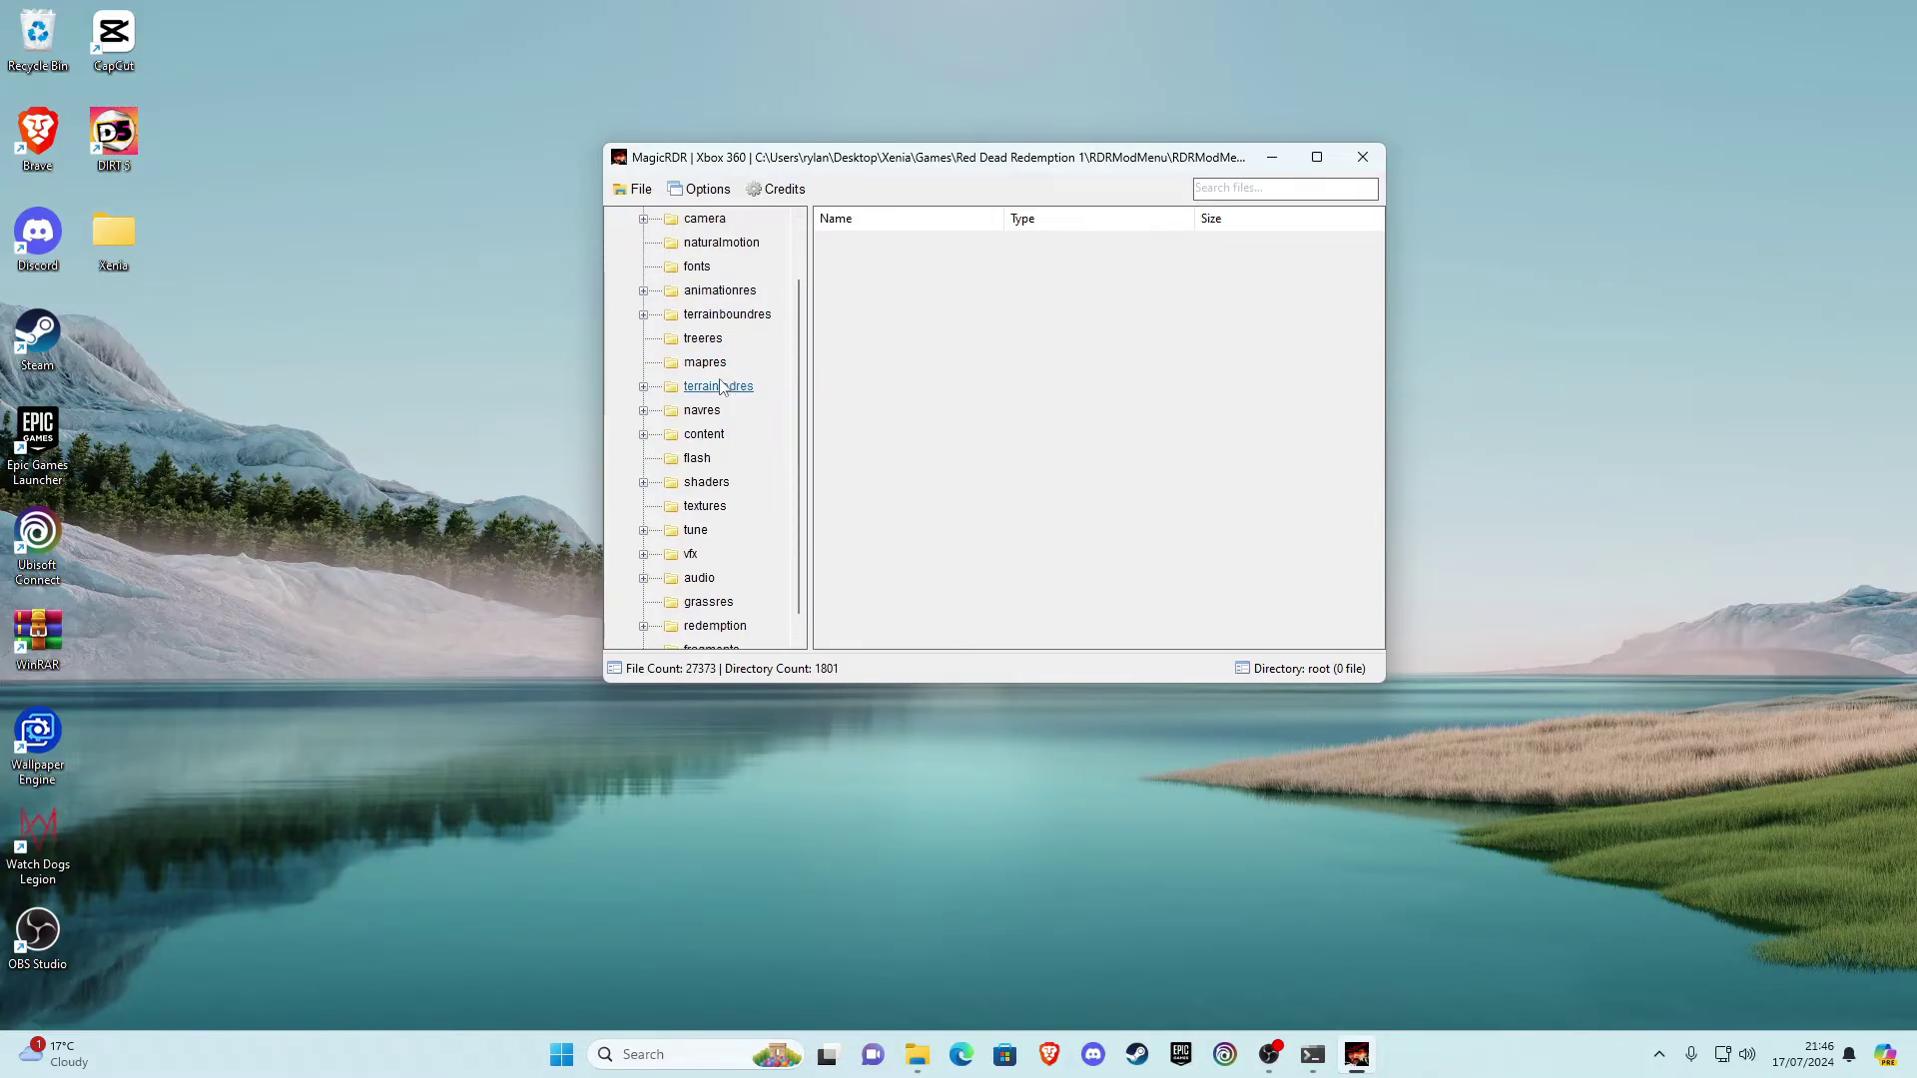
pyautogui.scroll(1, 715, 384)
pyautogui.doubleClick(699, 510)
pyautogui.scroll(-1, 715, 419)
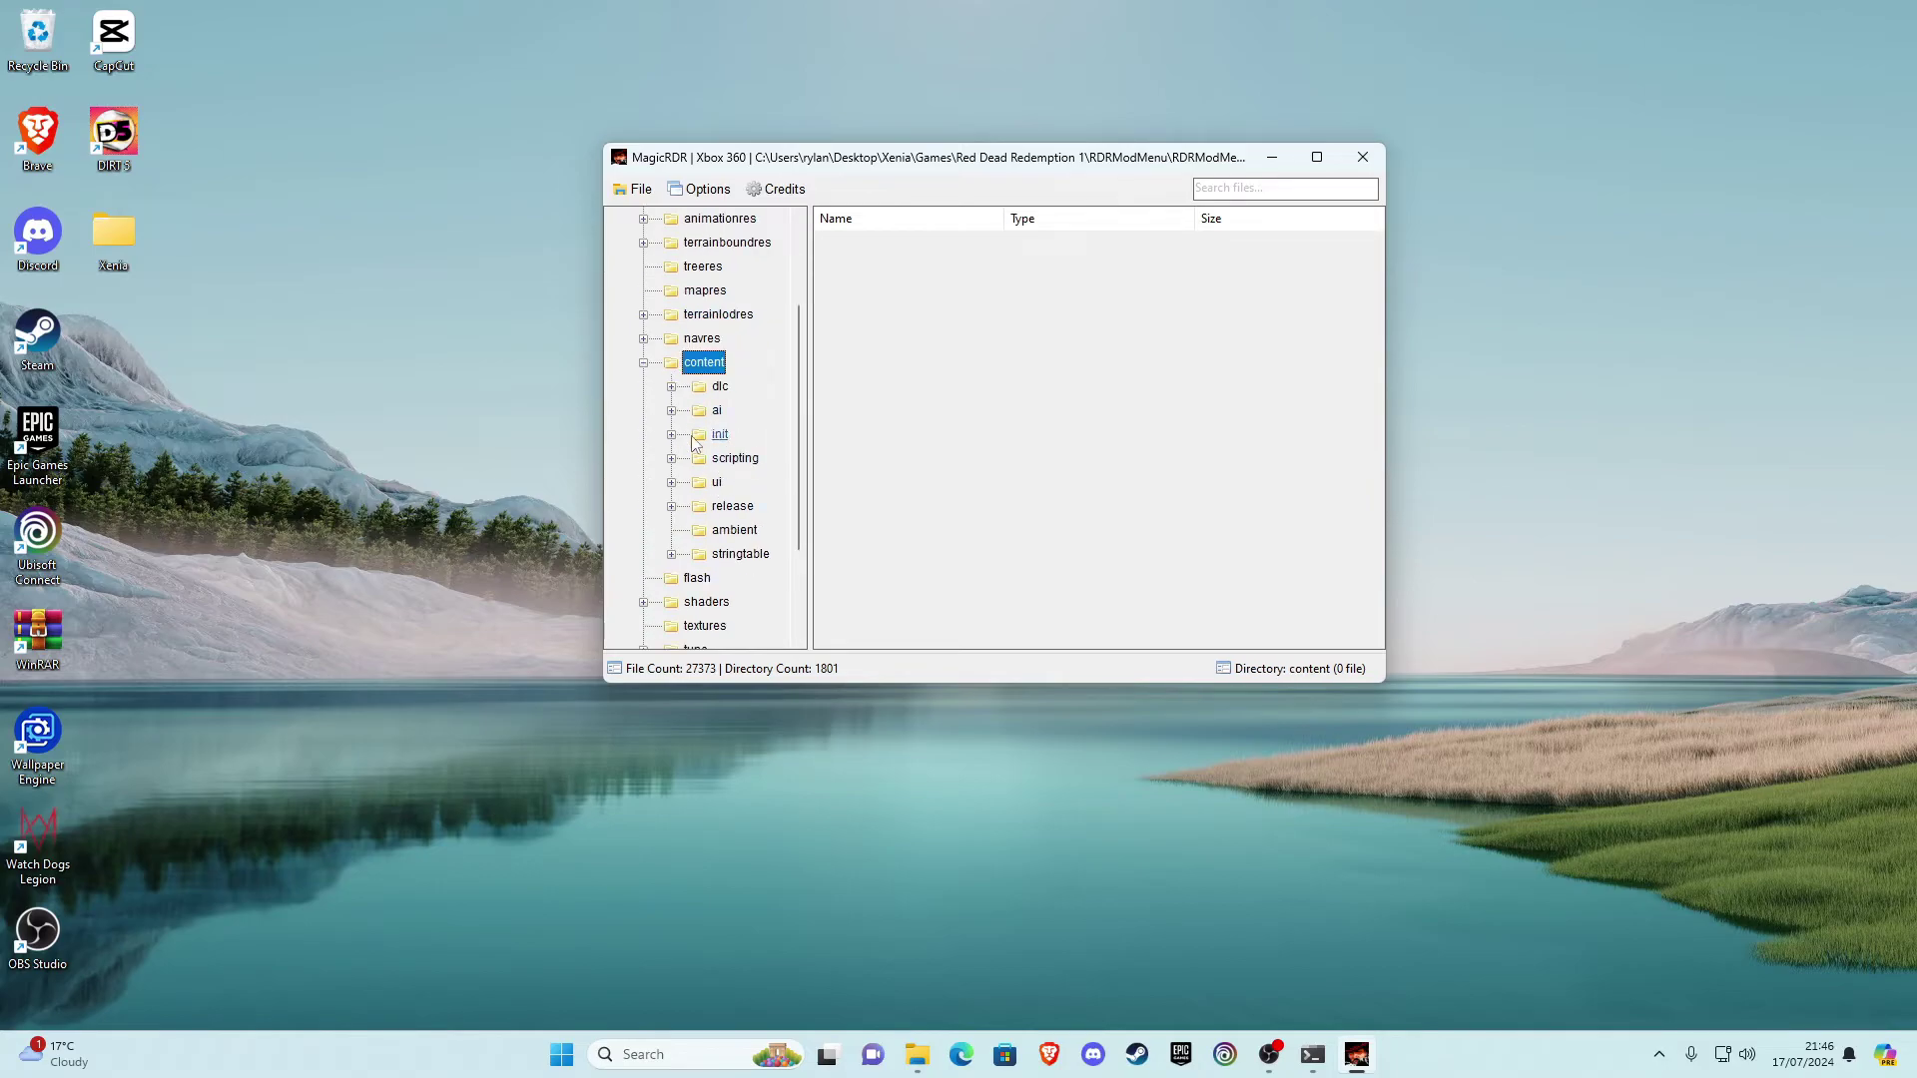
pyautogui.doubleClick(744, 513)
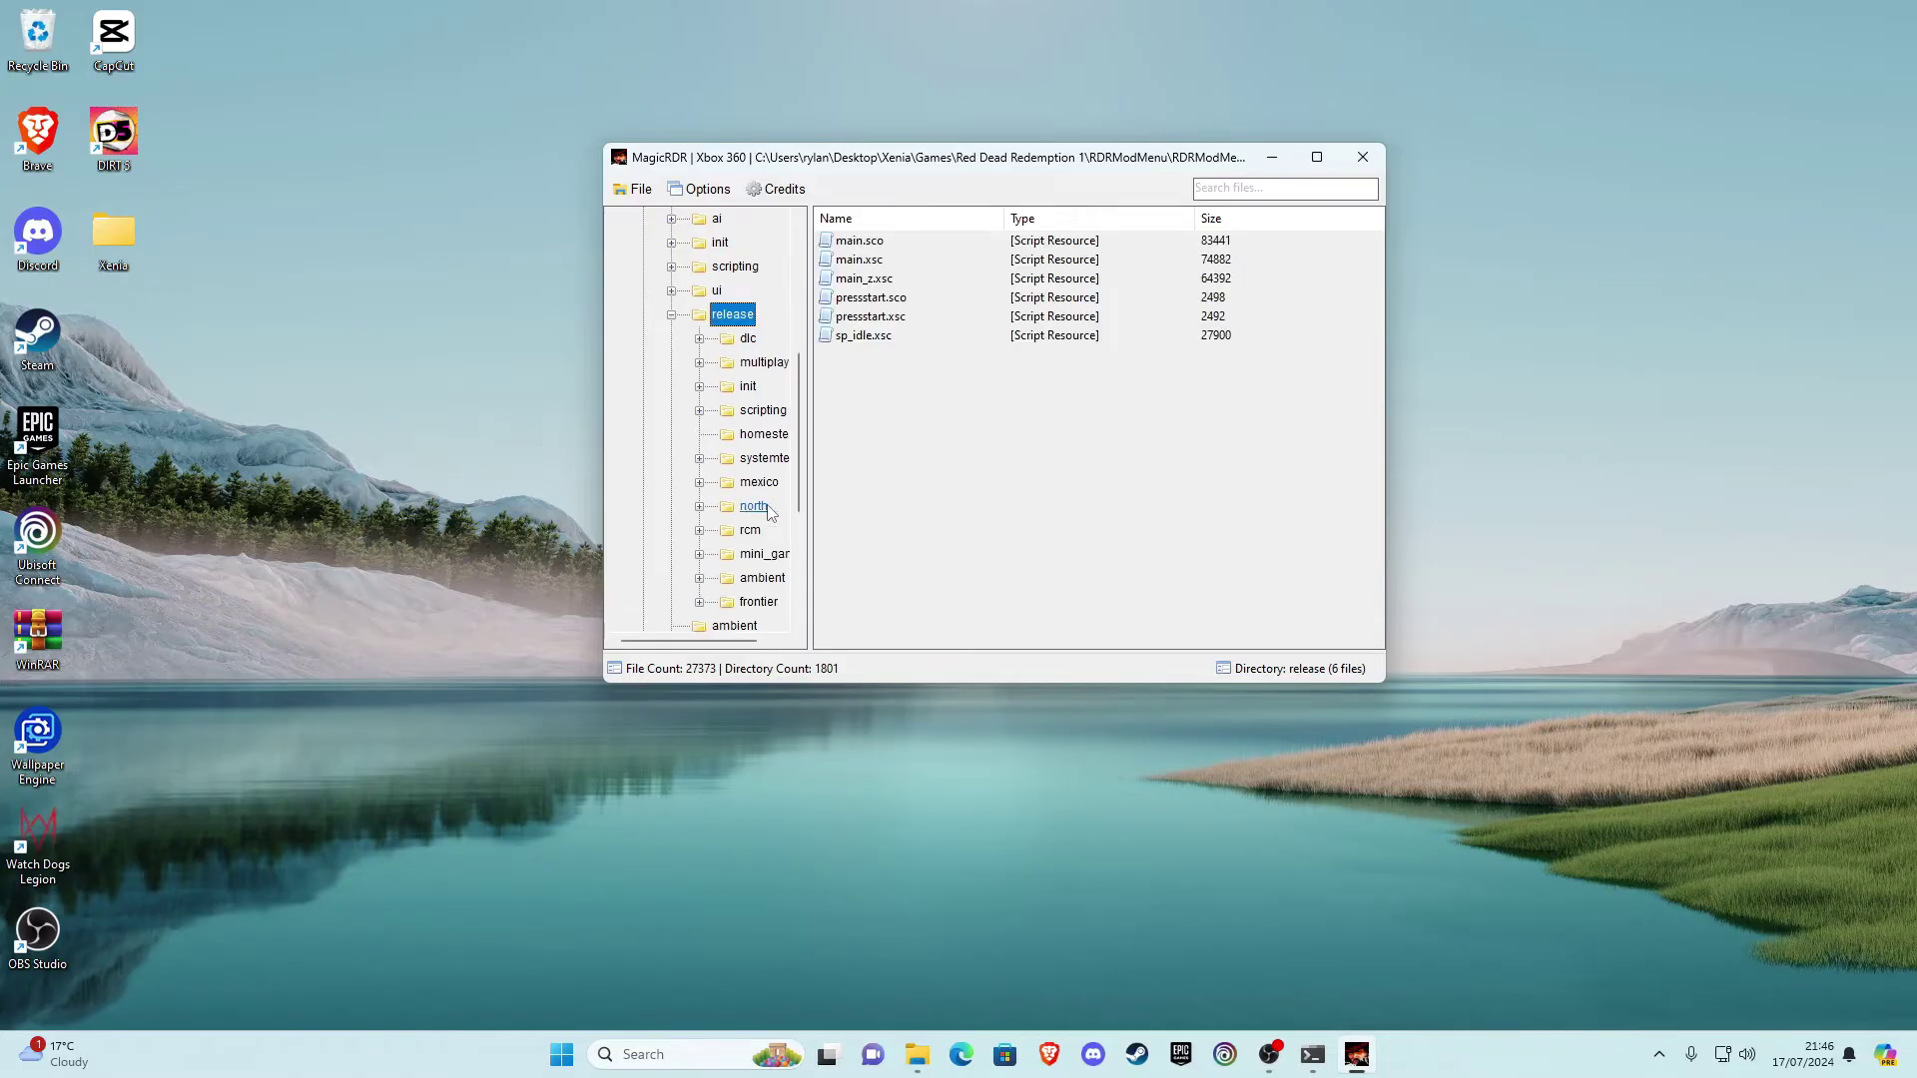
pyautogui.doubleClick(760, 410)
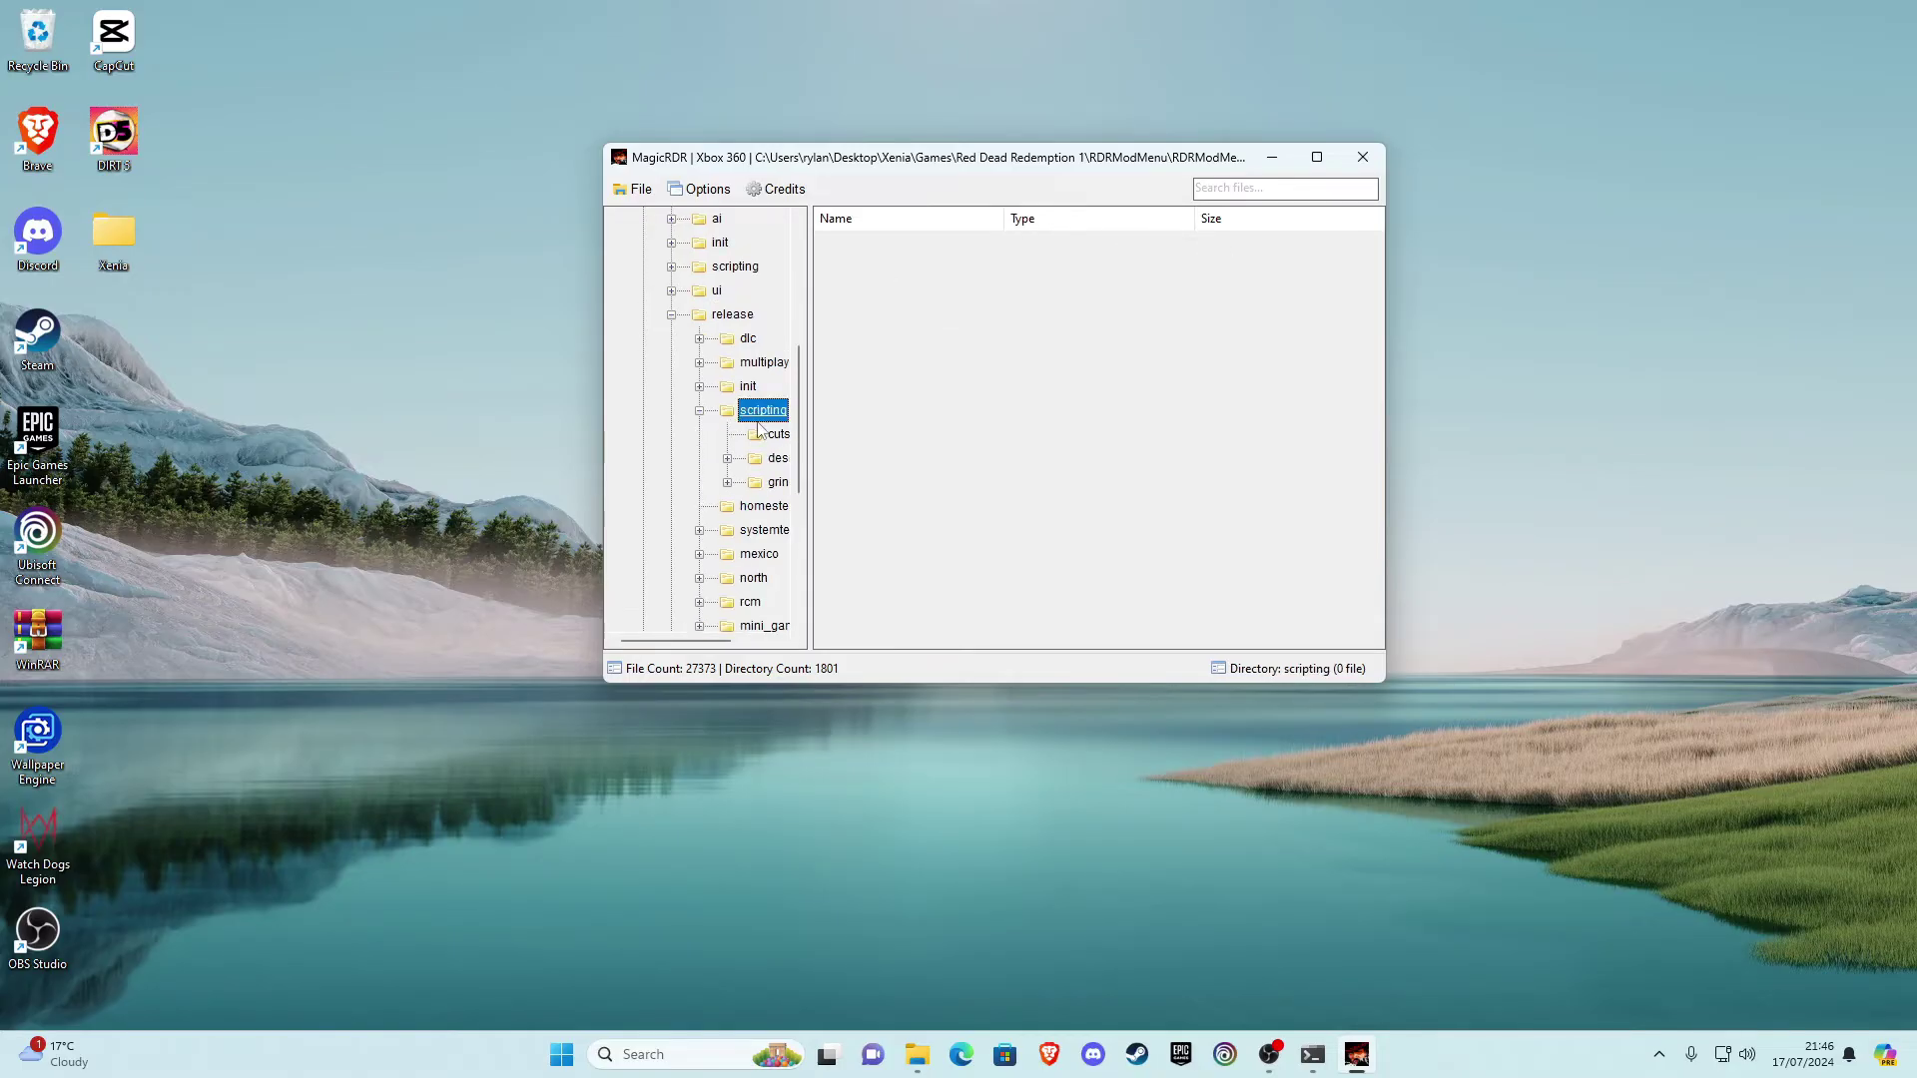
pyautogui.moveTo(819, 440); pyautogui.dragTo(881, 451)
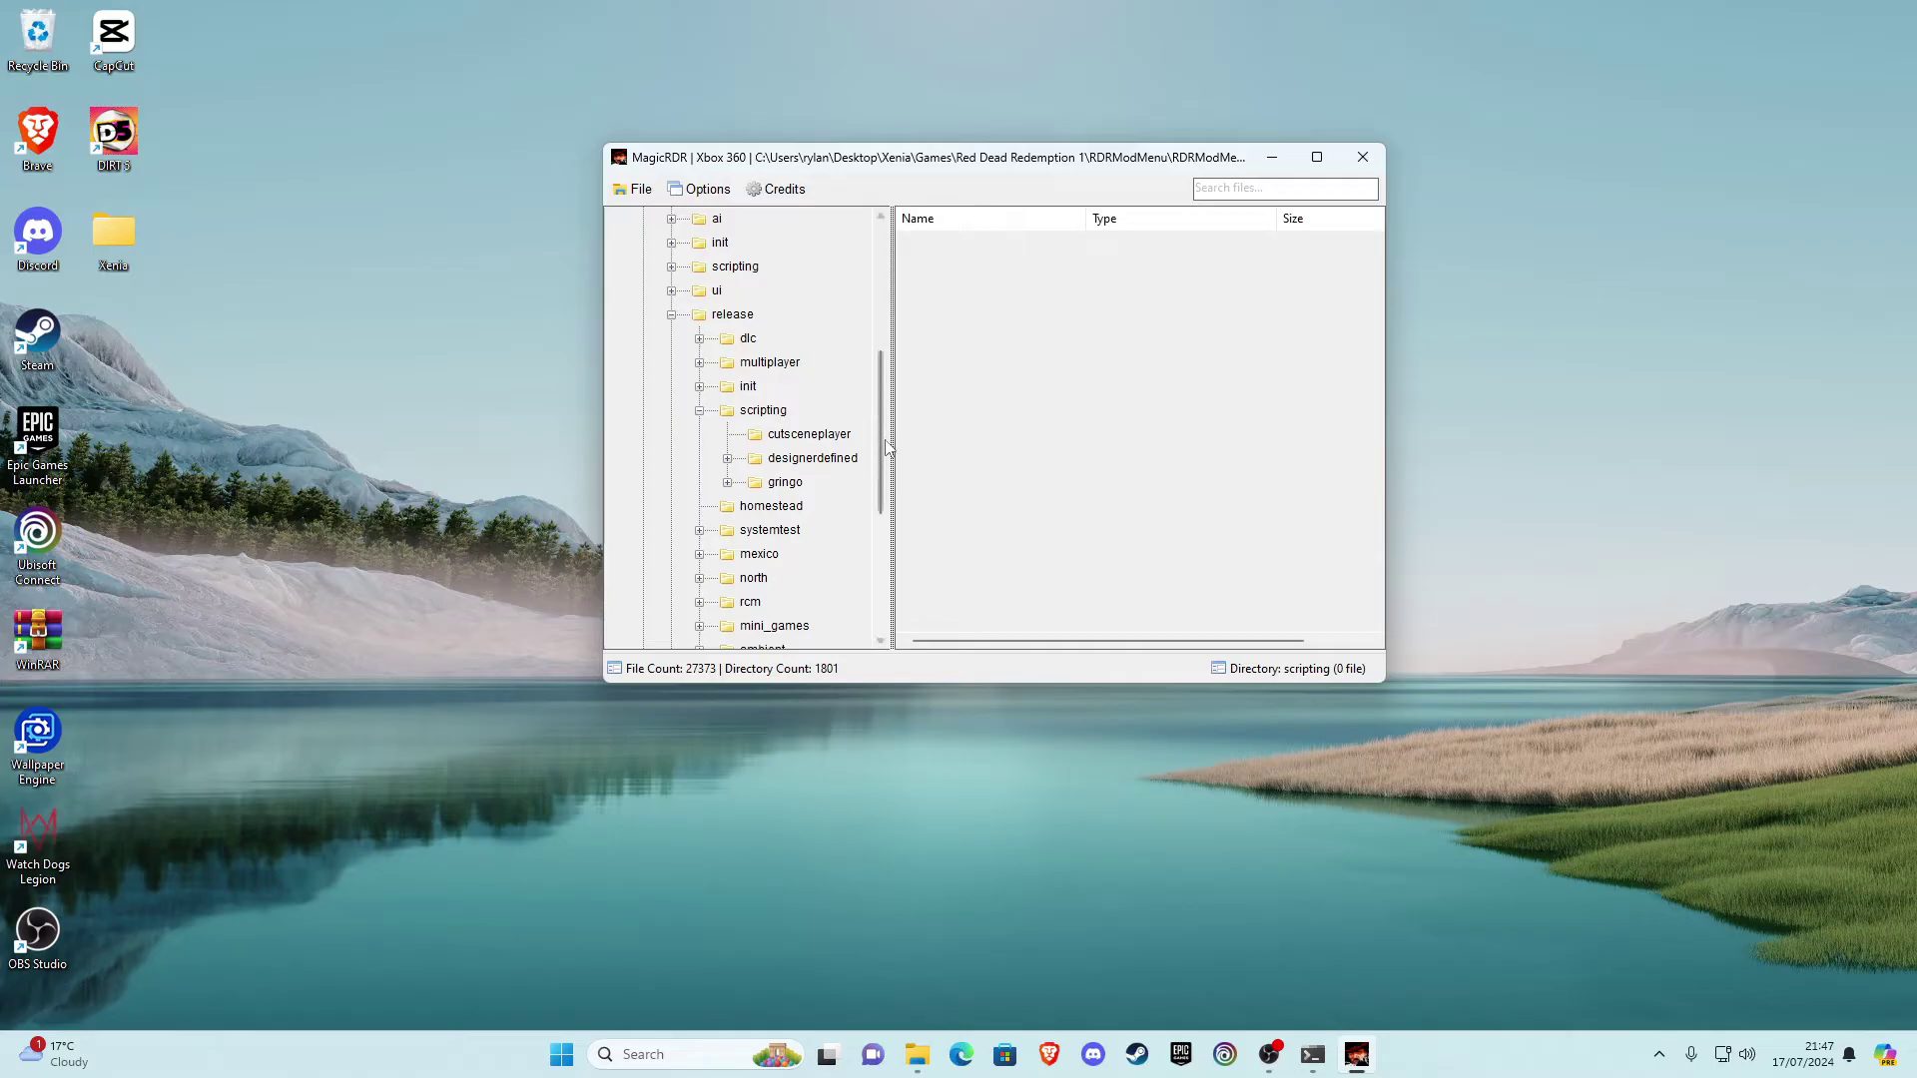
pyautogui.doubleClick(821, 461)
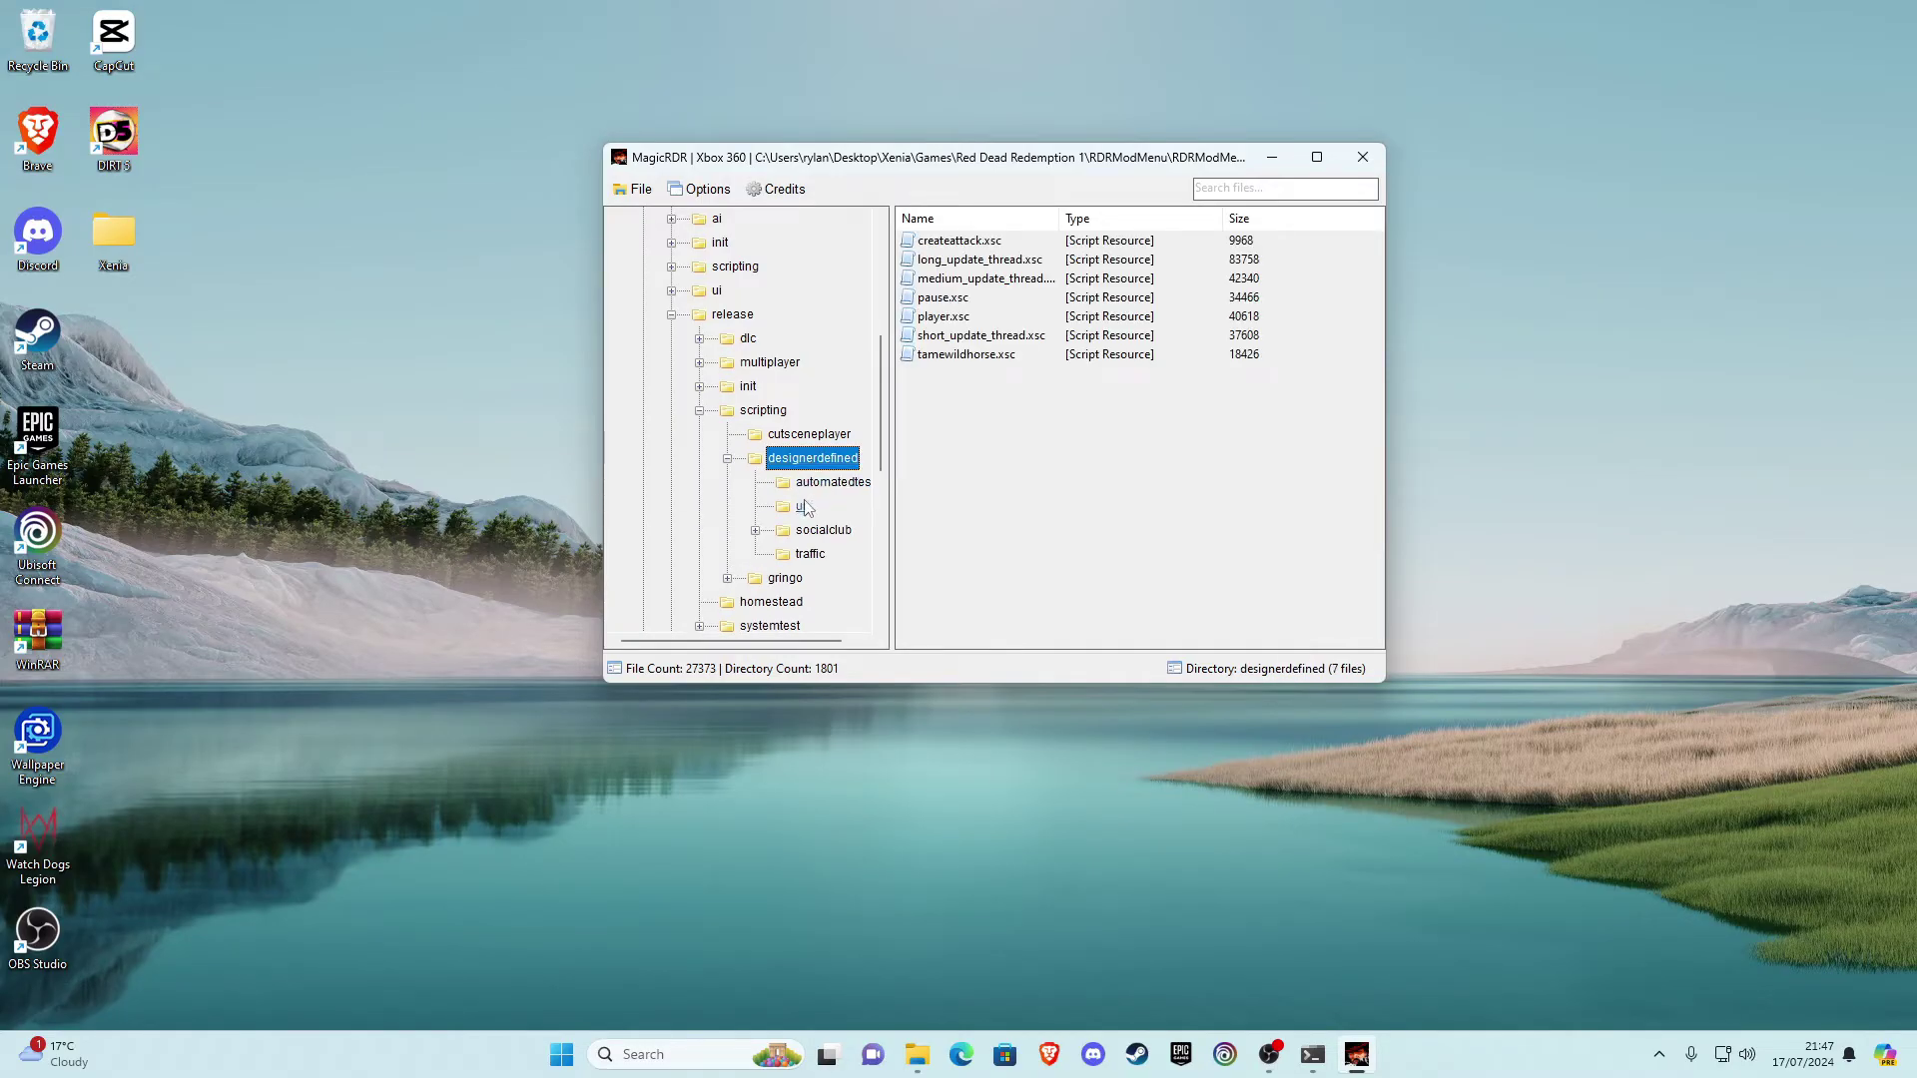
pyautogui.click(801, 509)
pyautogui.click(965, 241)
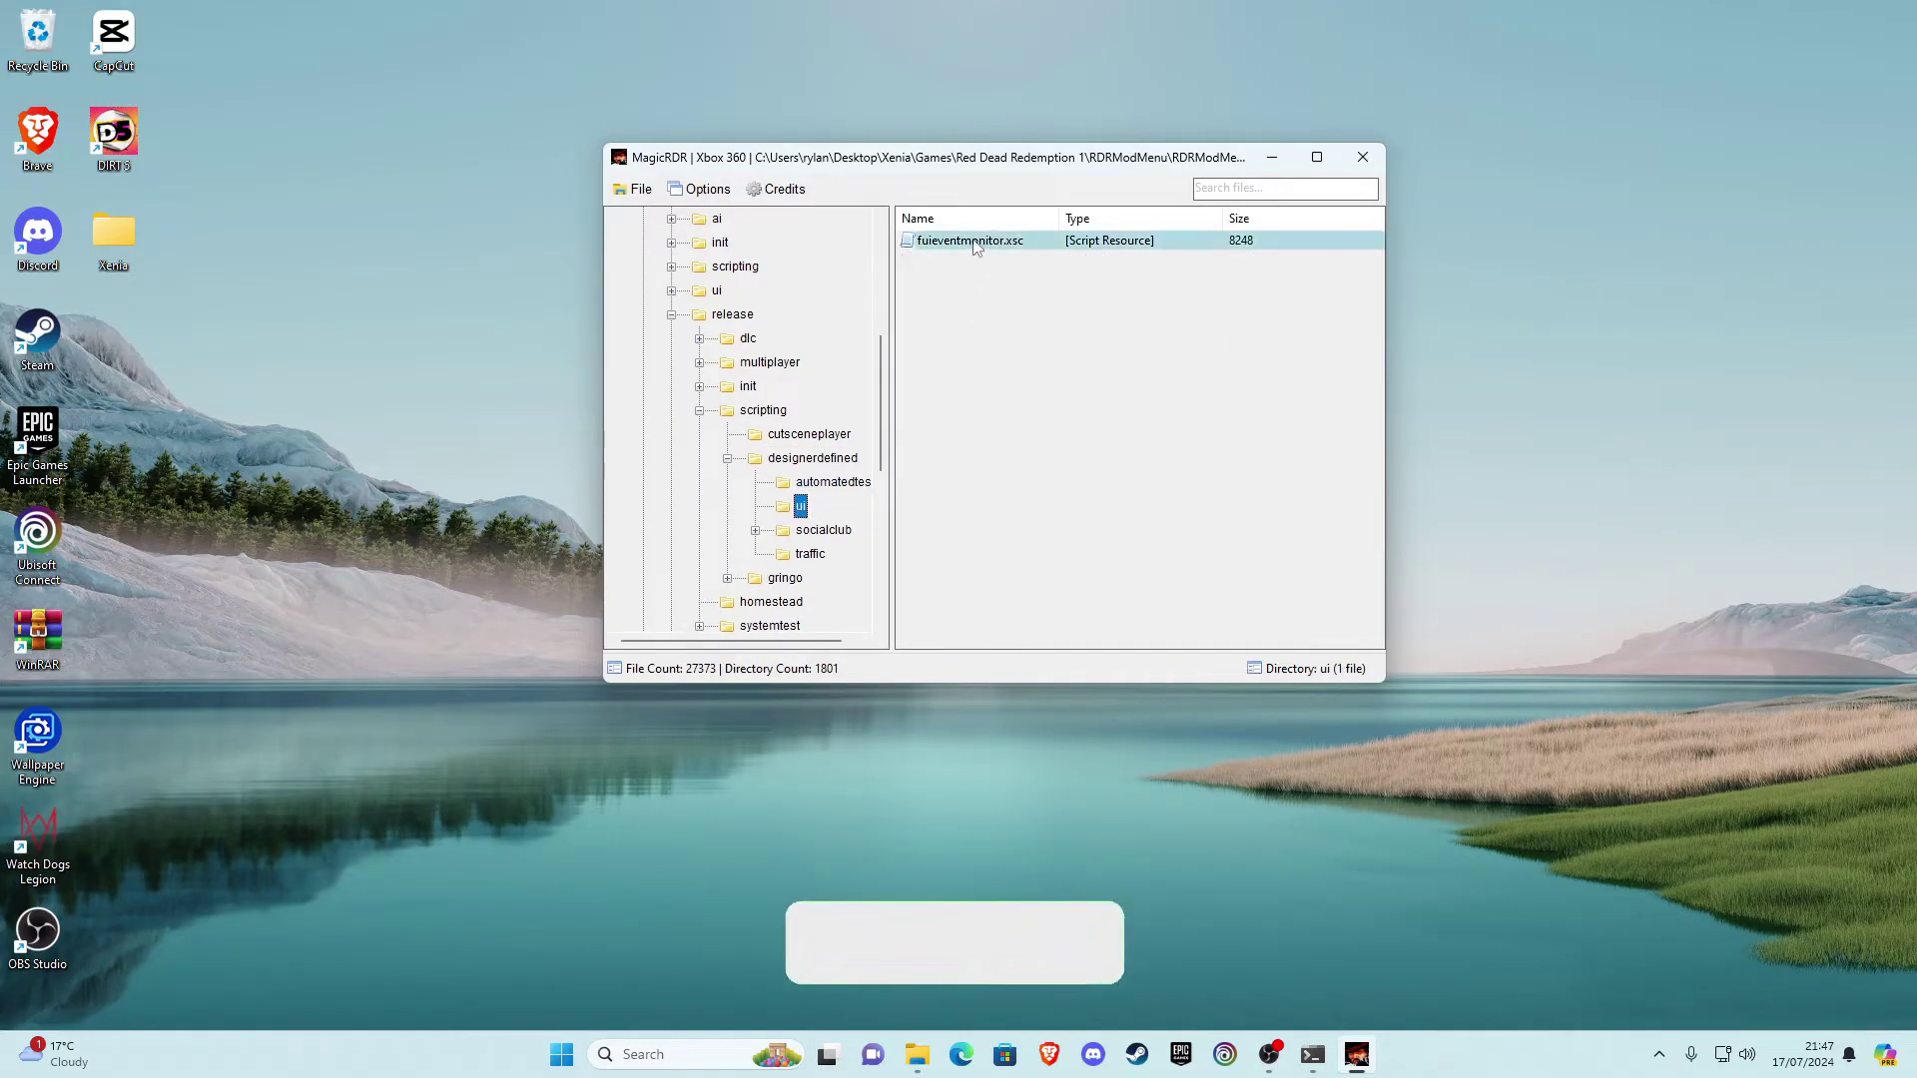
# Extract fuieventmonitor.xsc as an XSC file into the Modded folder inside the inner RDRModMenu folder
pyautogui.moveTo(965, 165); pyautogui.dragTo(856, 143)
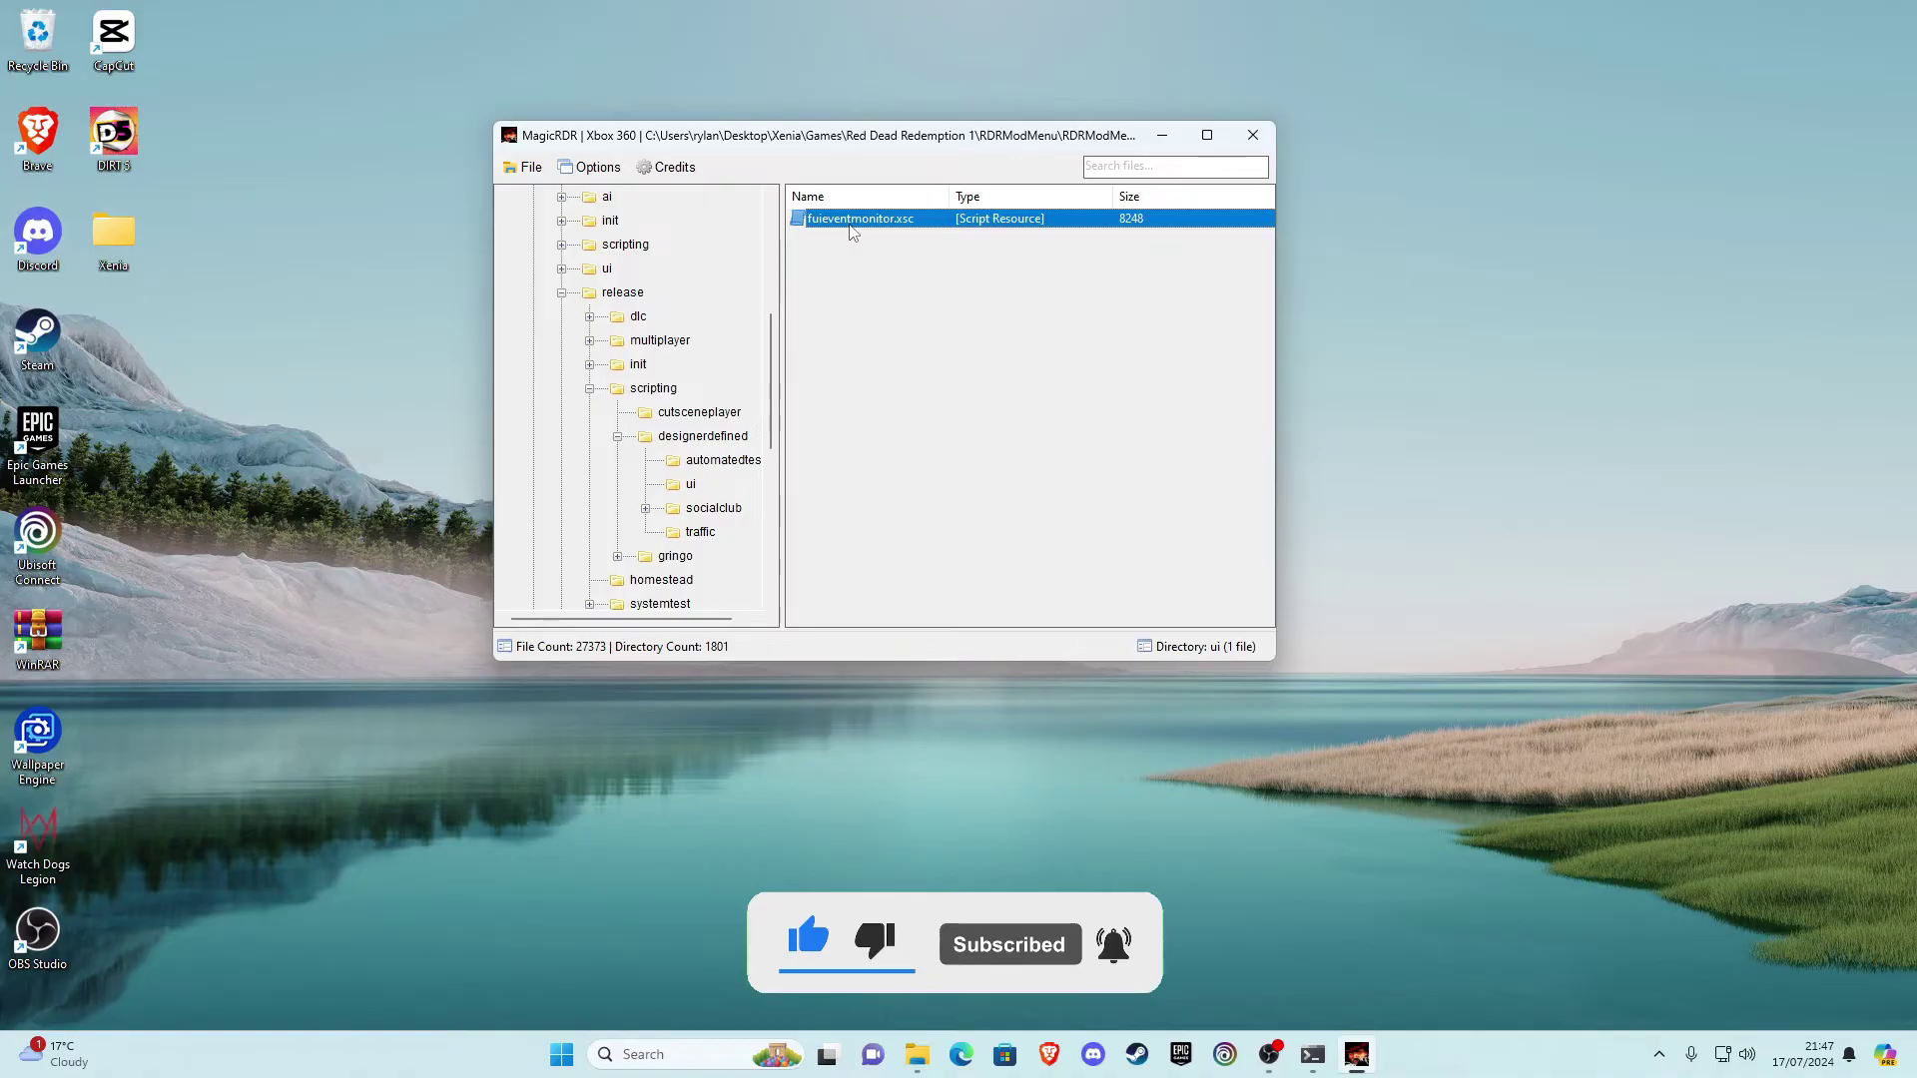
pyautogui.rightClick(864, 223)
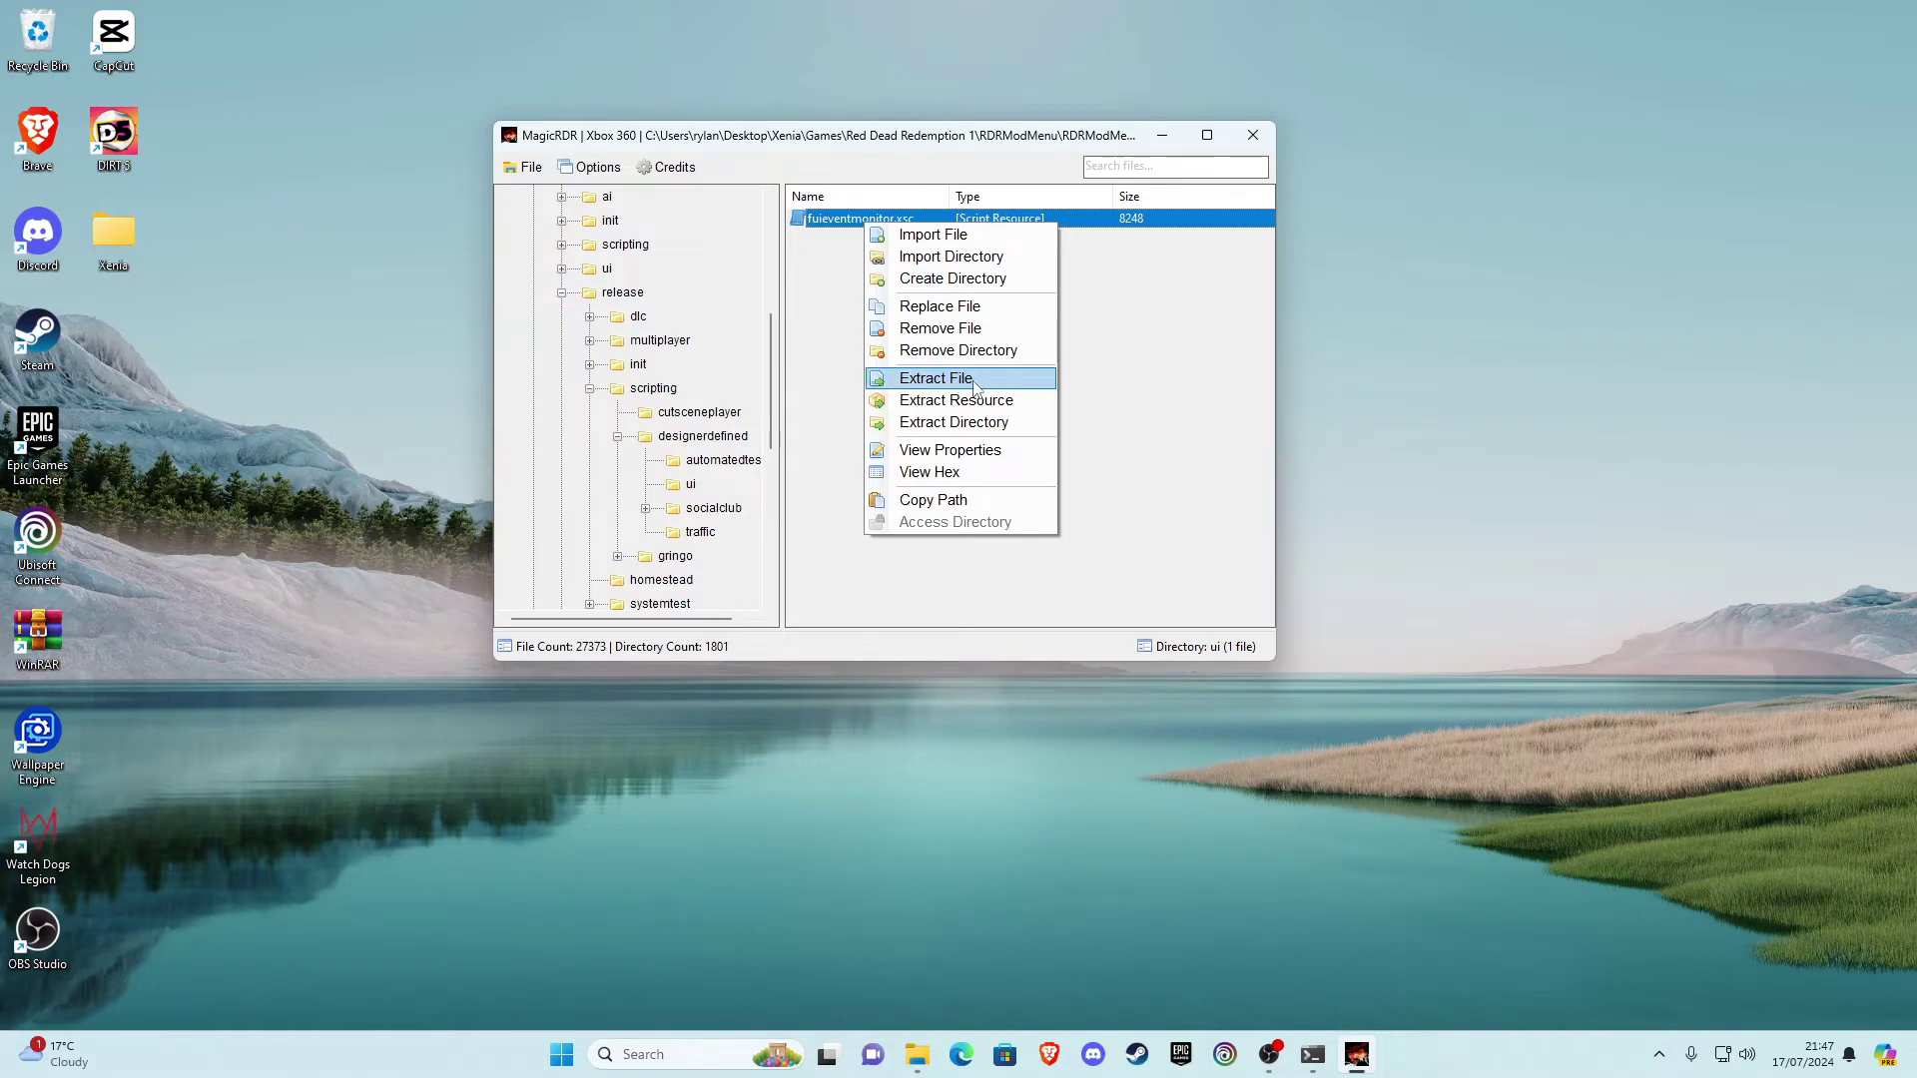
pyautogui.click(935, 378)
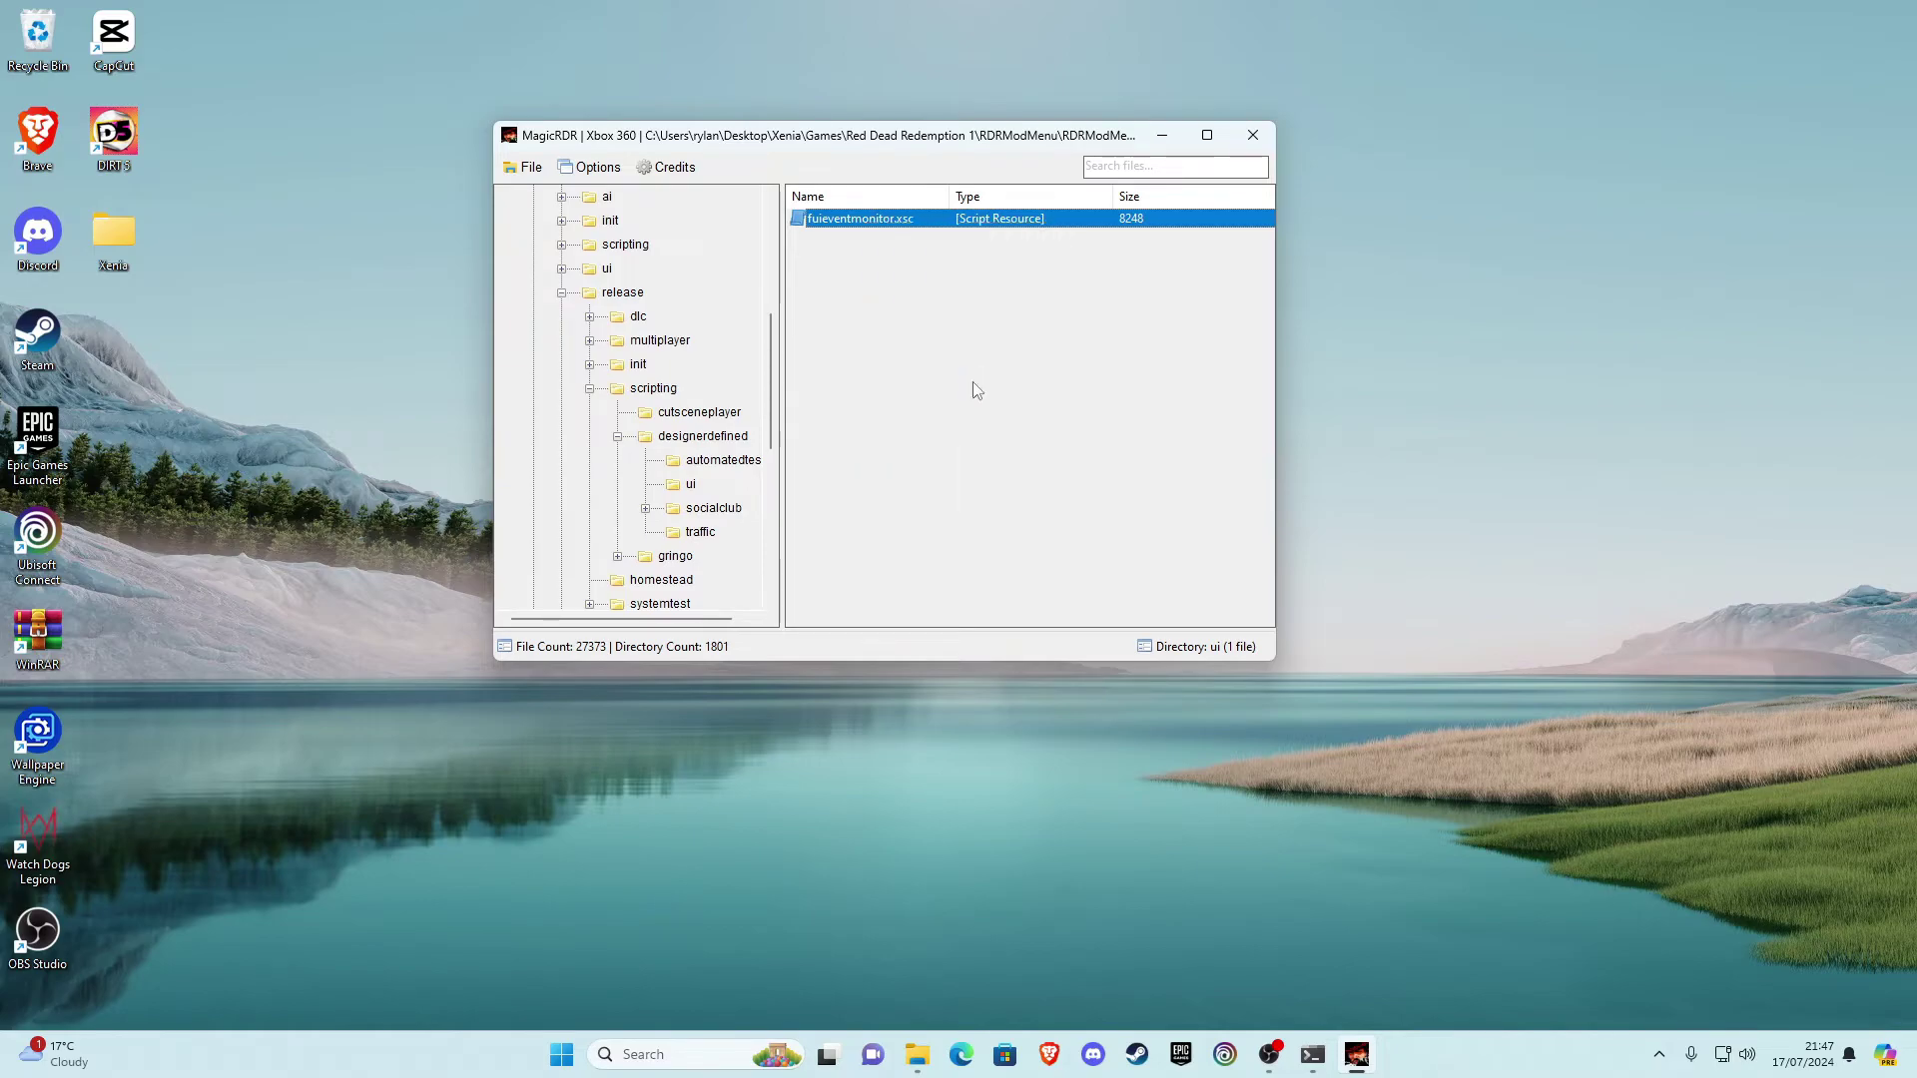
pyautogui.click(579, 387)
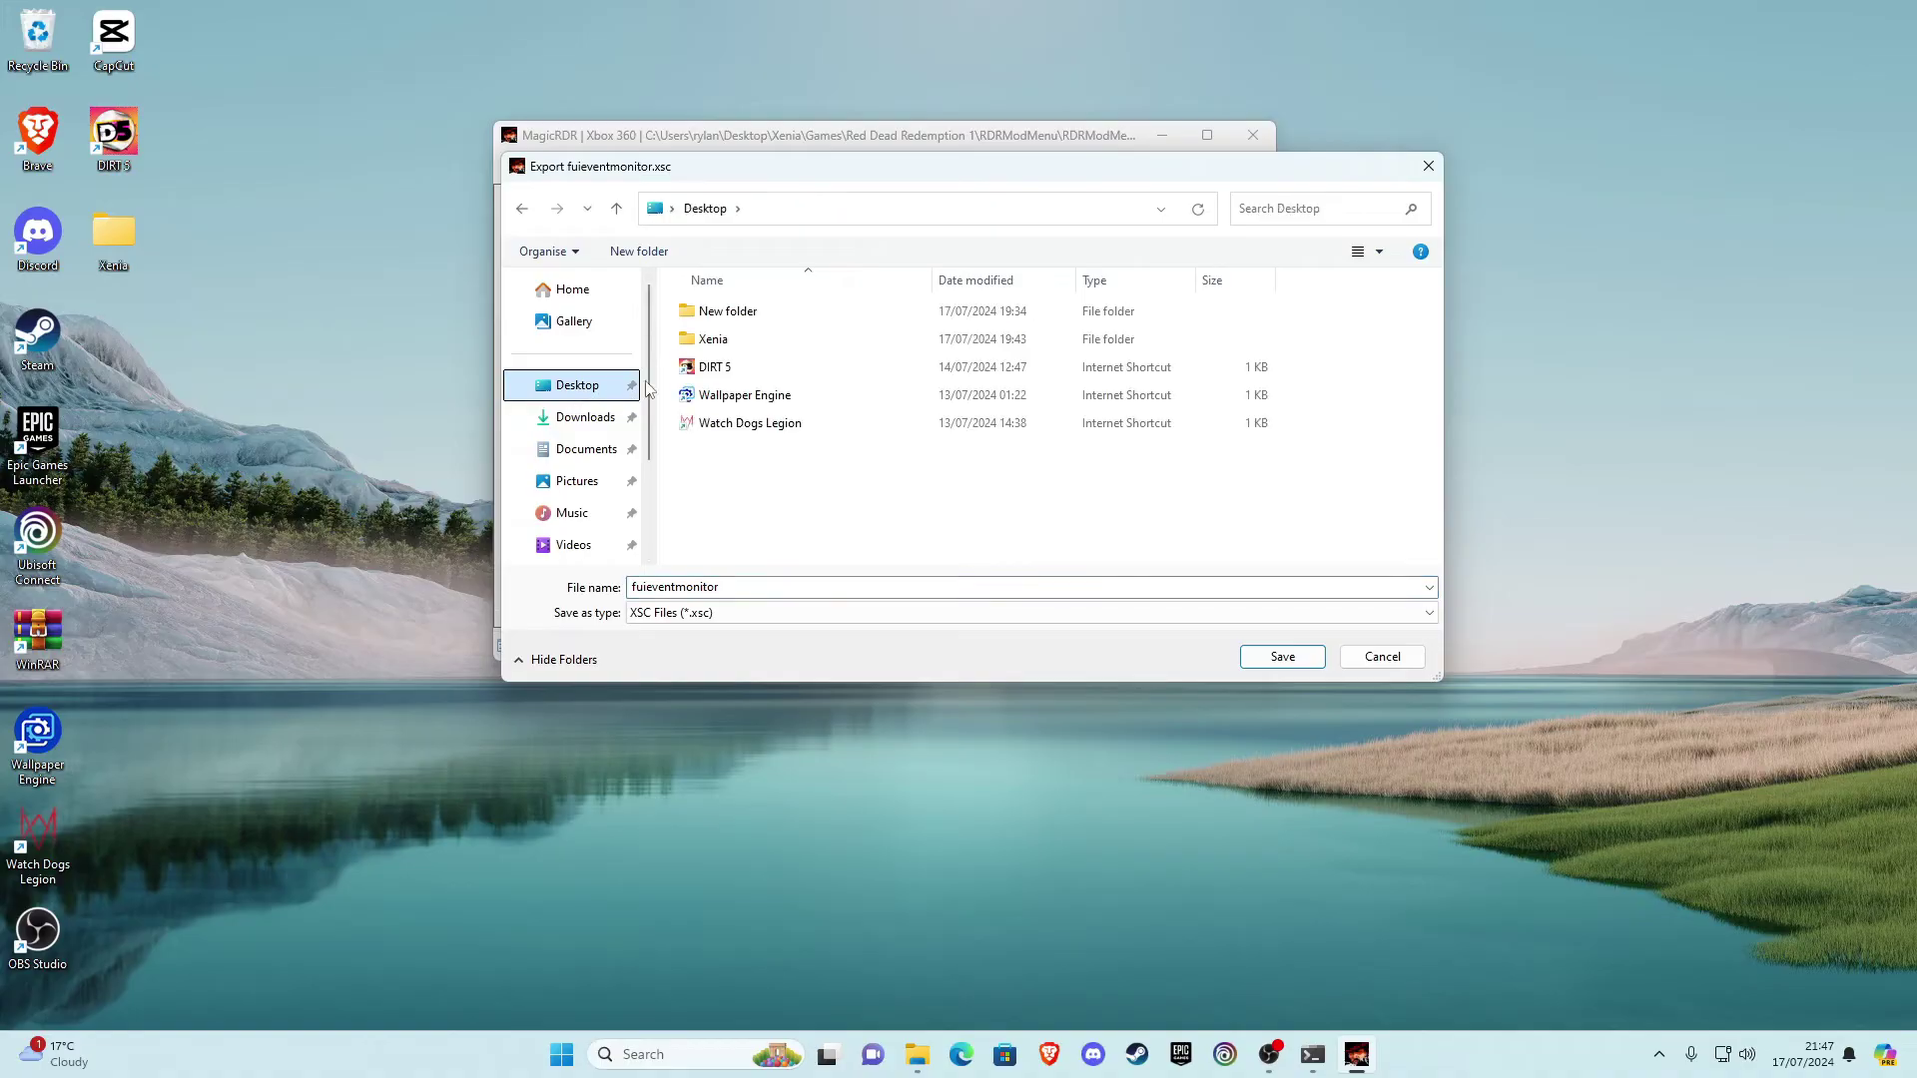
pyautogui.doubleClick(738, 338)
pyautogui.doubleClick(749, 317)
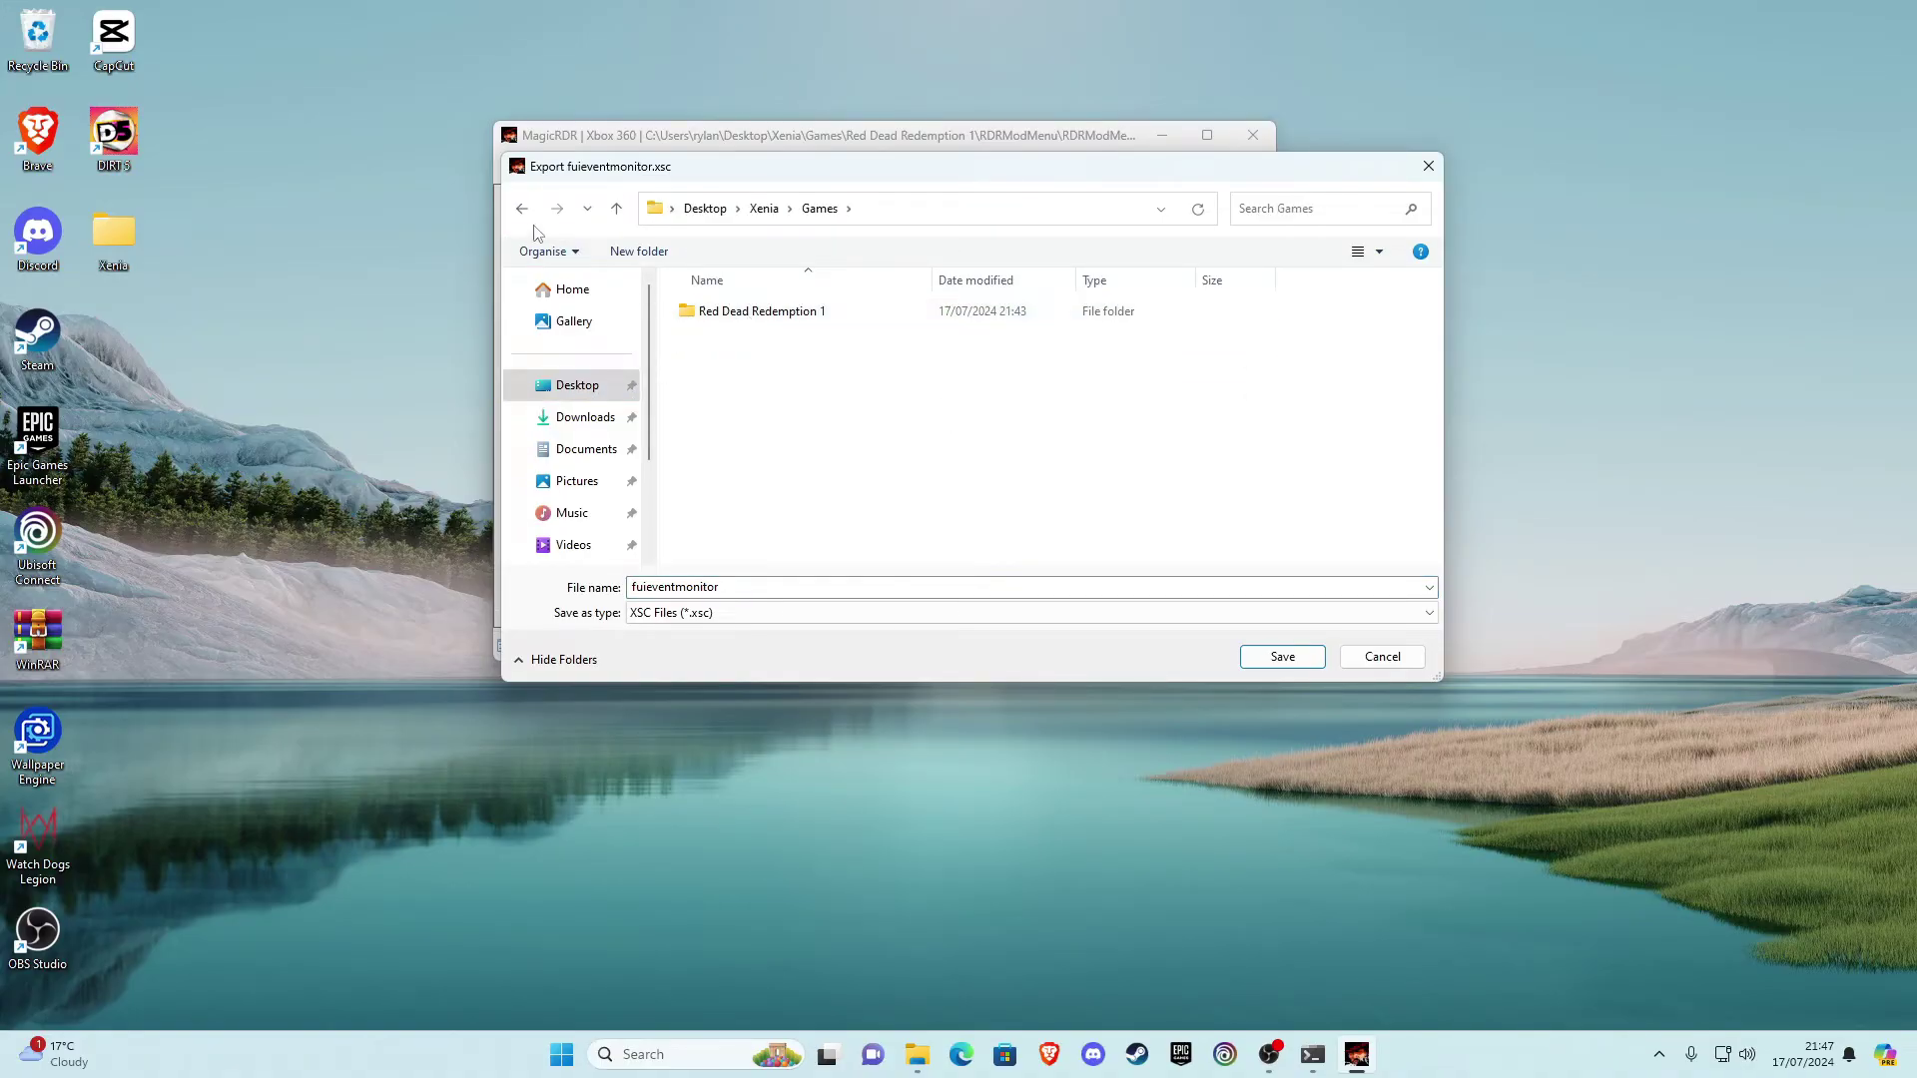
pyautogui.click(521, 207)
pyautogui.doubleClick(728, 311)
pyautogui.doubleClick(735, 315)
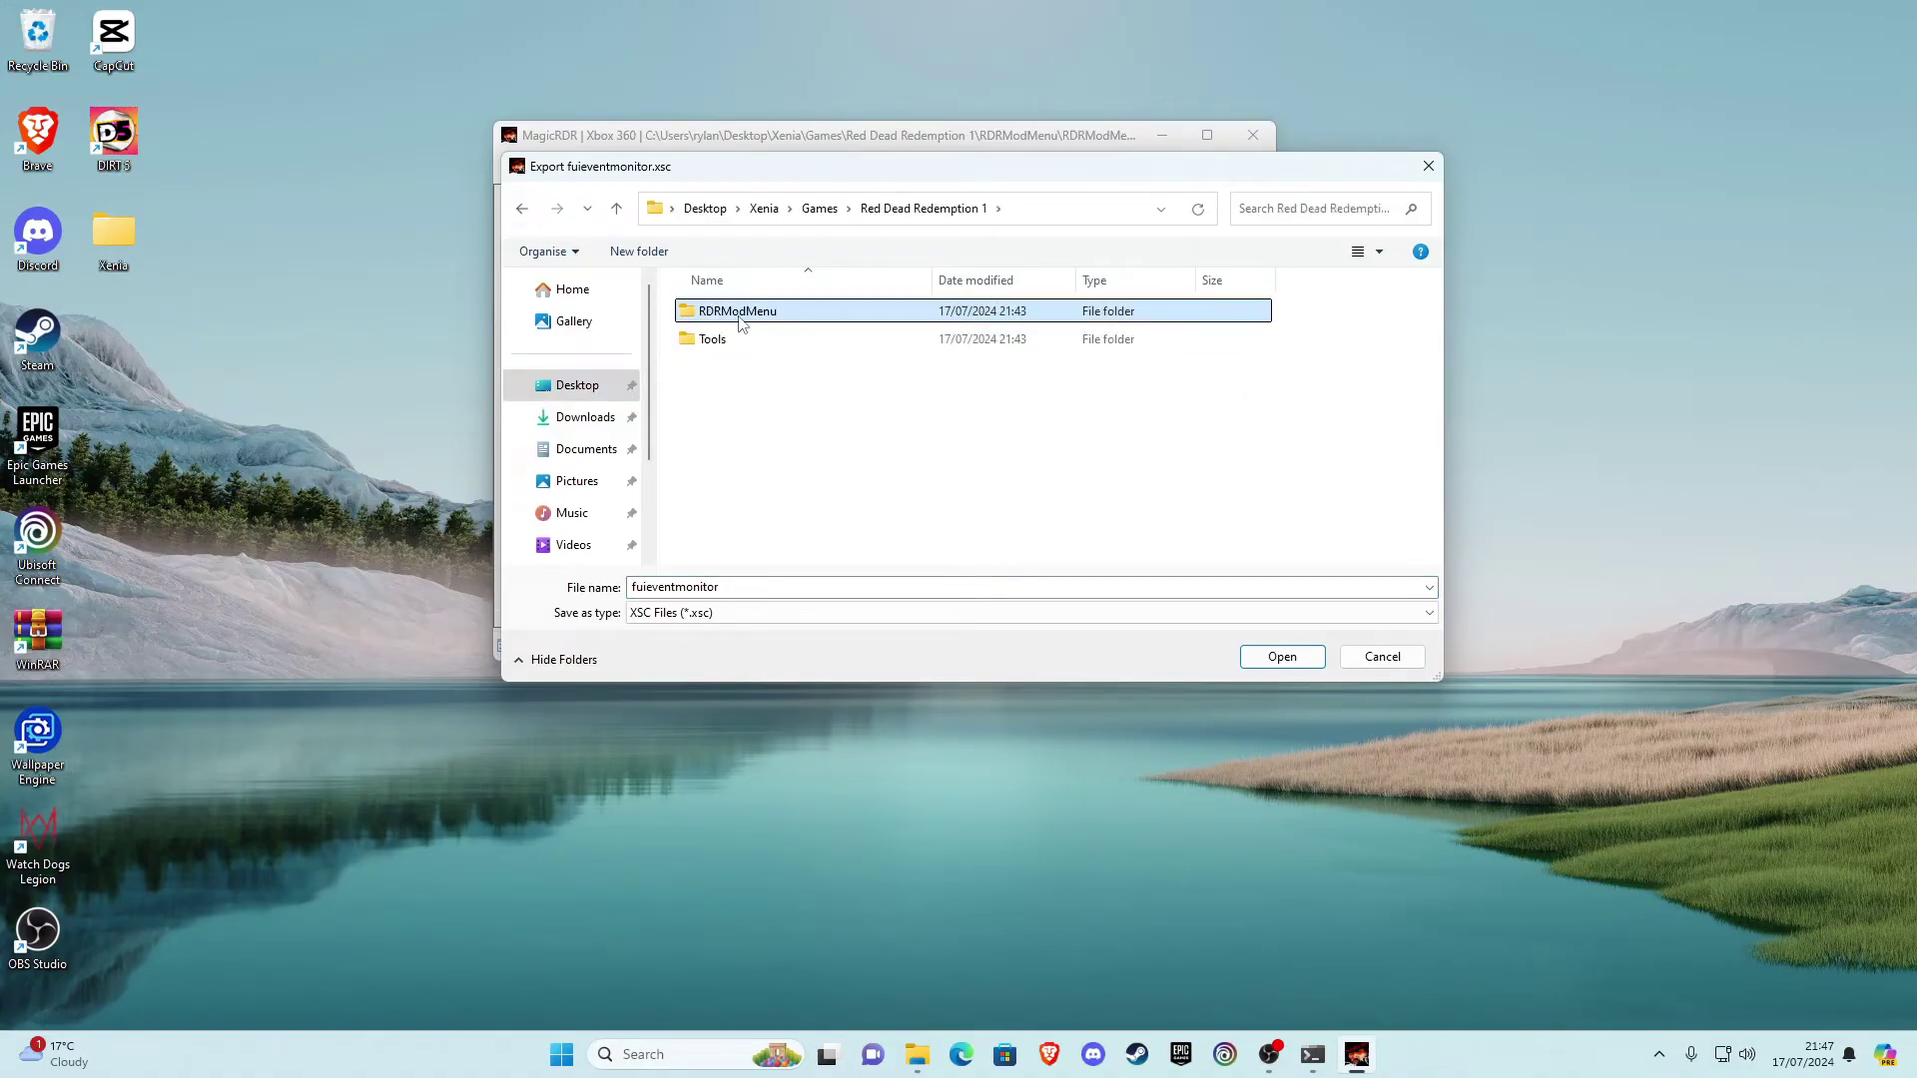
pyautogui.doubleClick(736, 316)
pyautogui.doubleClick(738, 318)
pyautogui.doubleClick(740, 318)
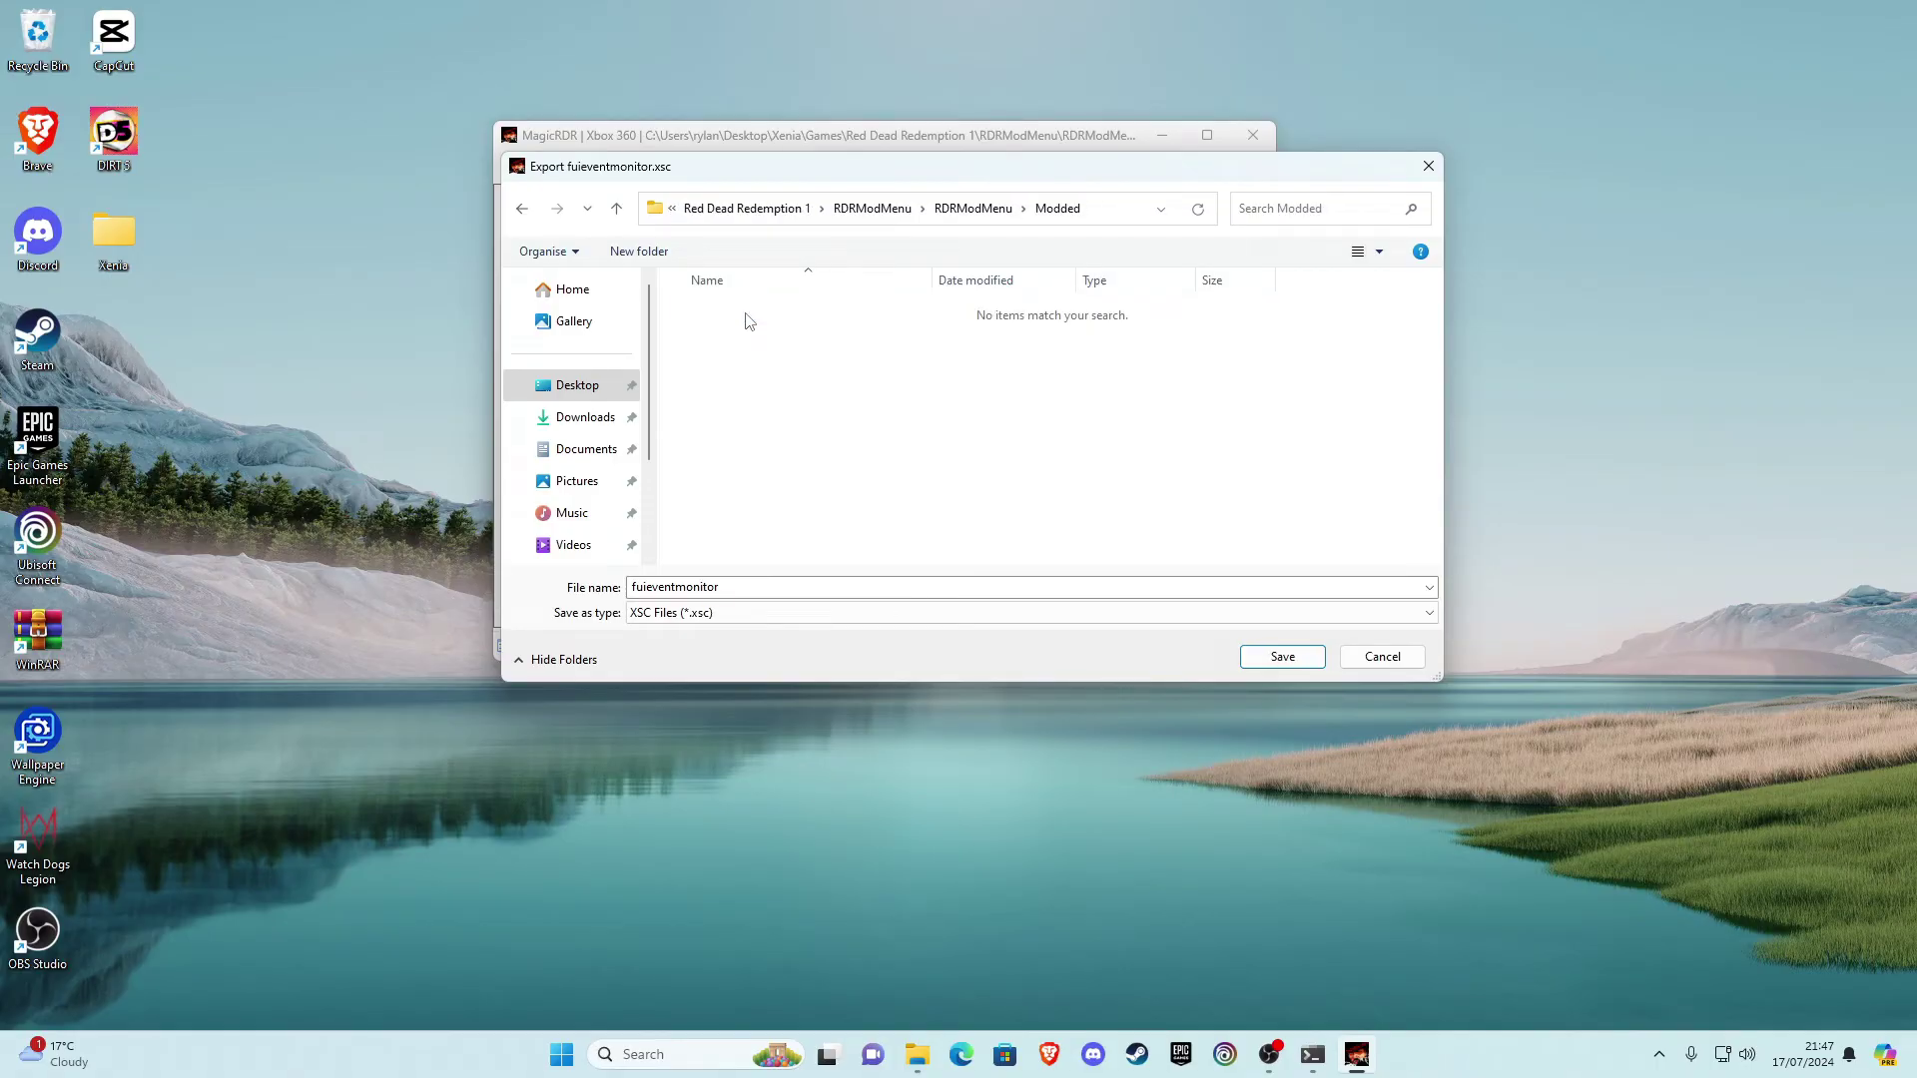
pyautogui.click(1282, 661)
pyautogui.click(1018, 597)
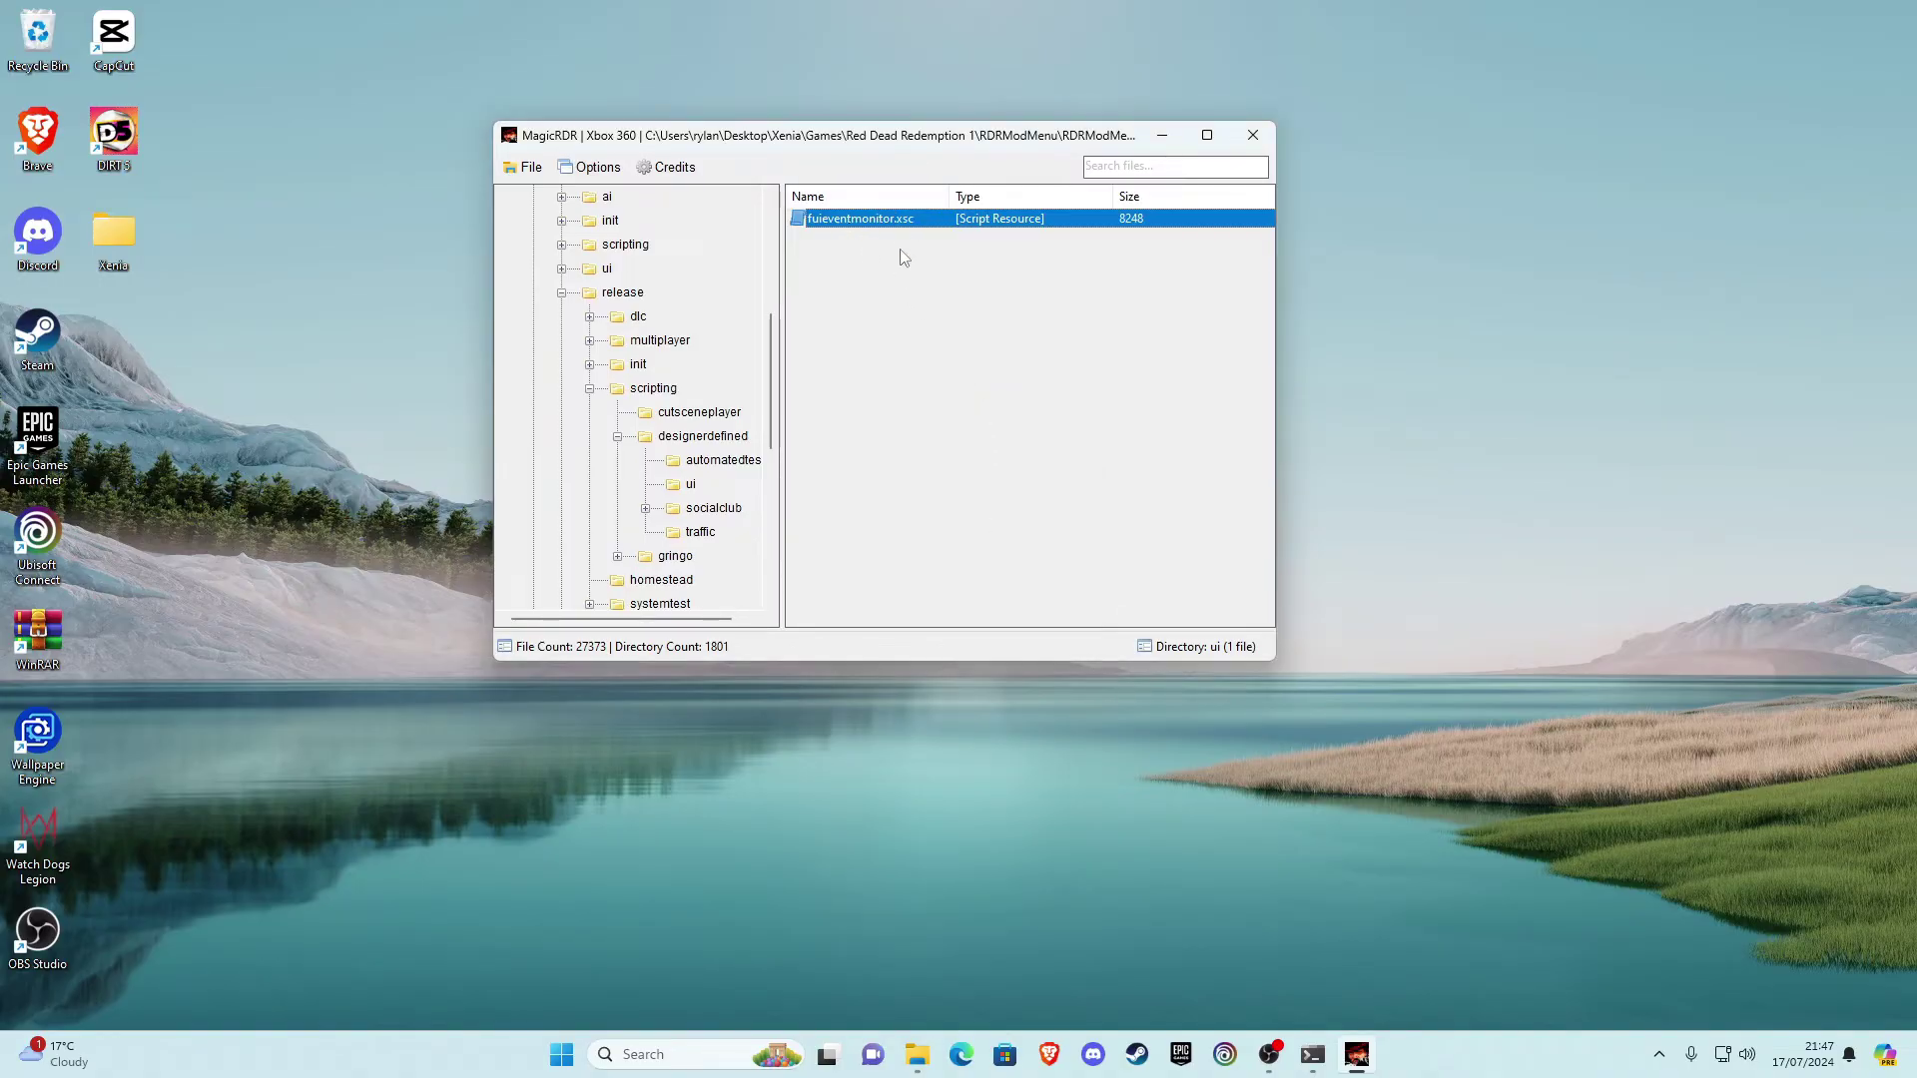
pyautogui.rightClick(863, 227)
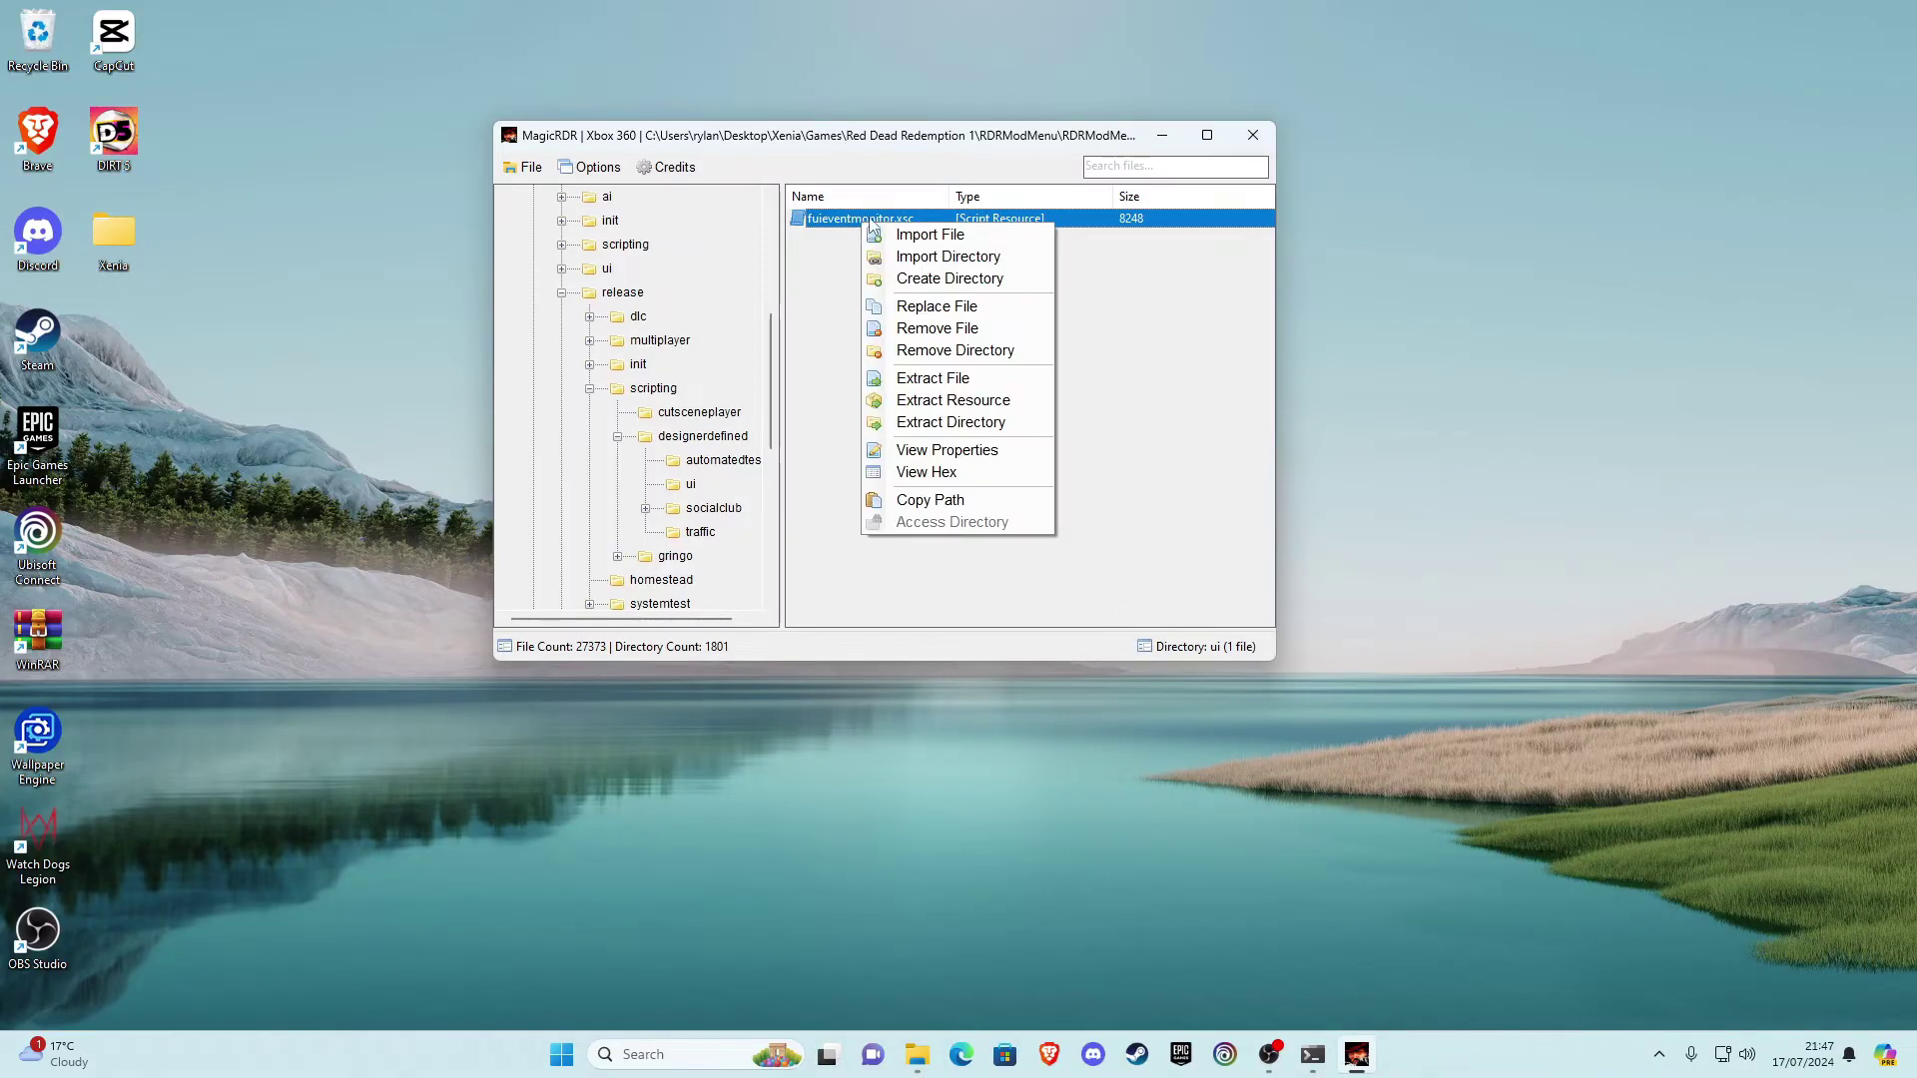
pyautogui.click(937, 306)
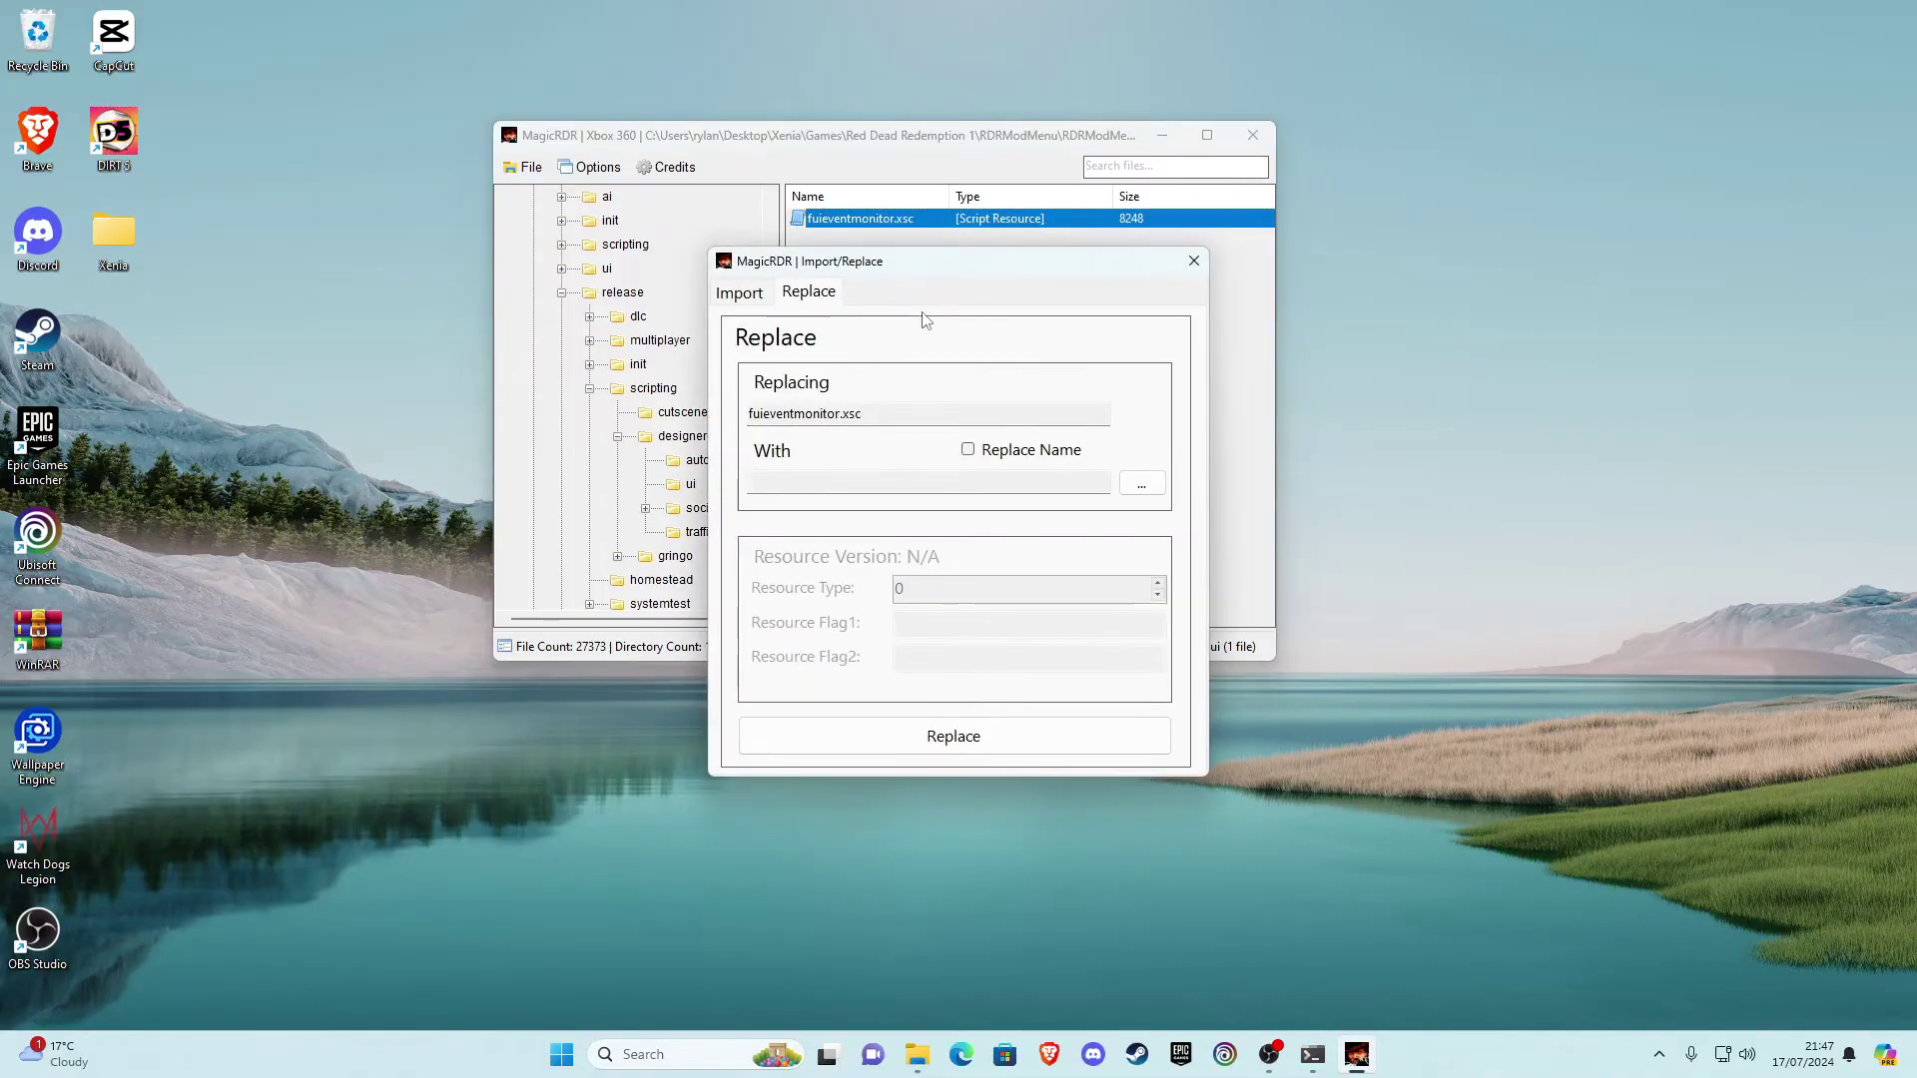
pyautogui.click(1143, 485)
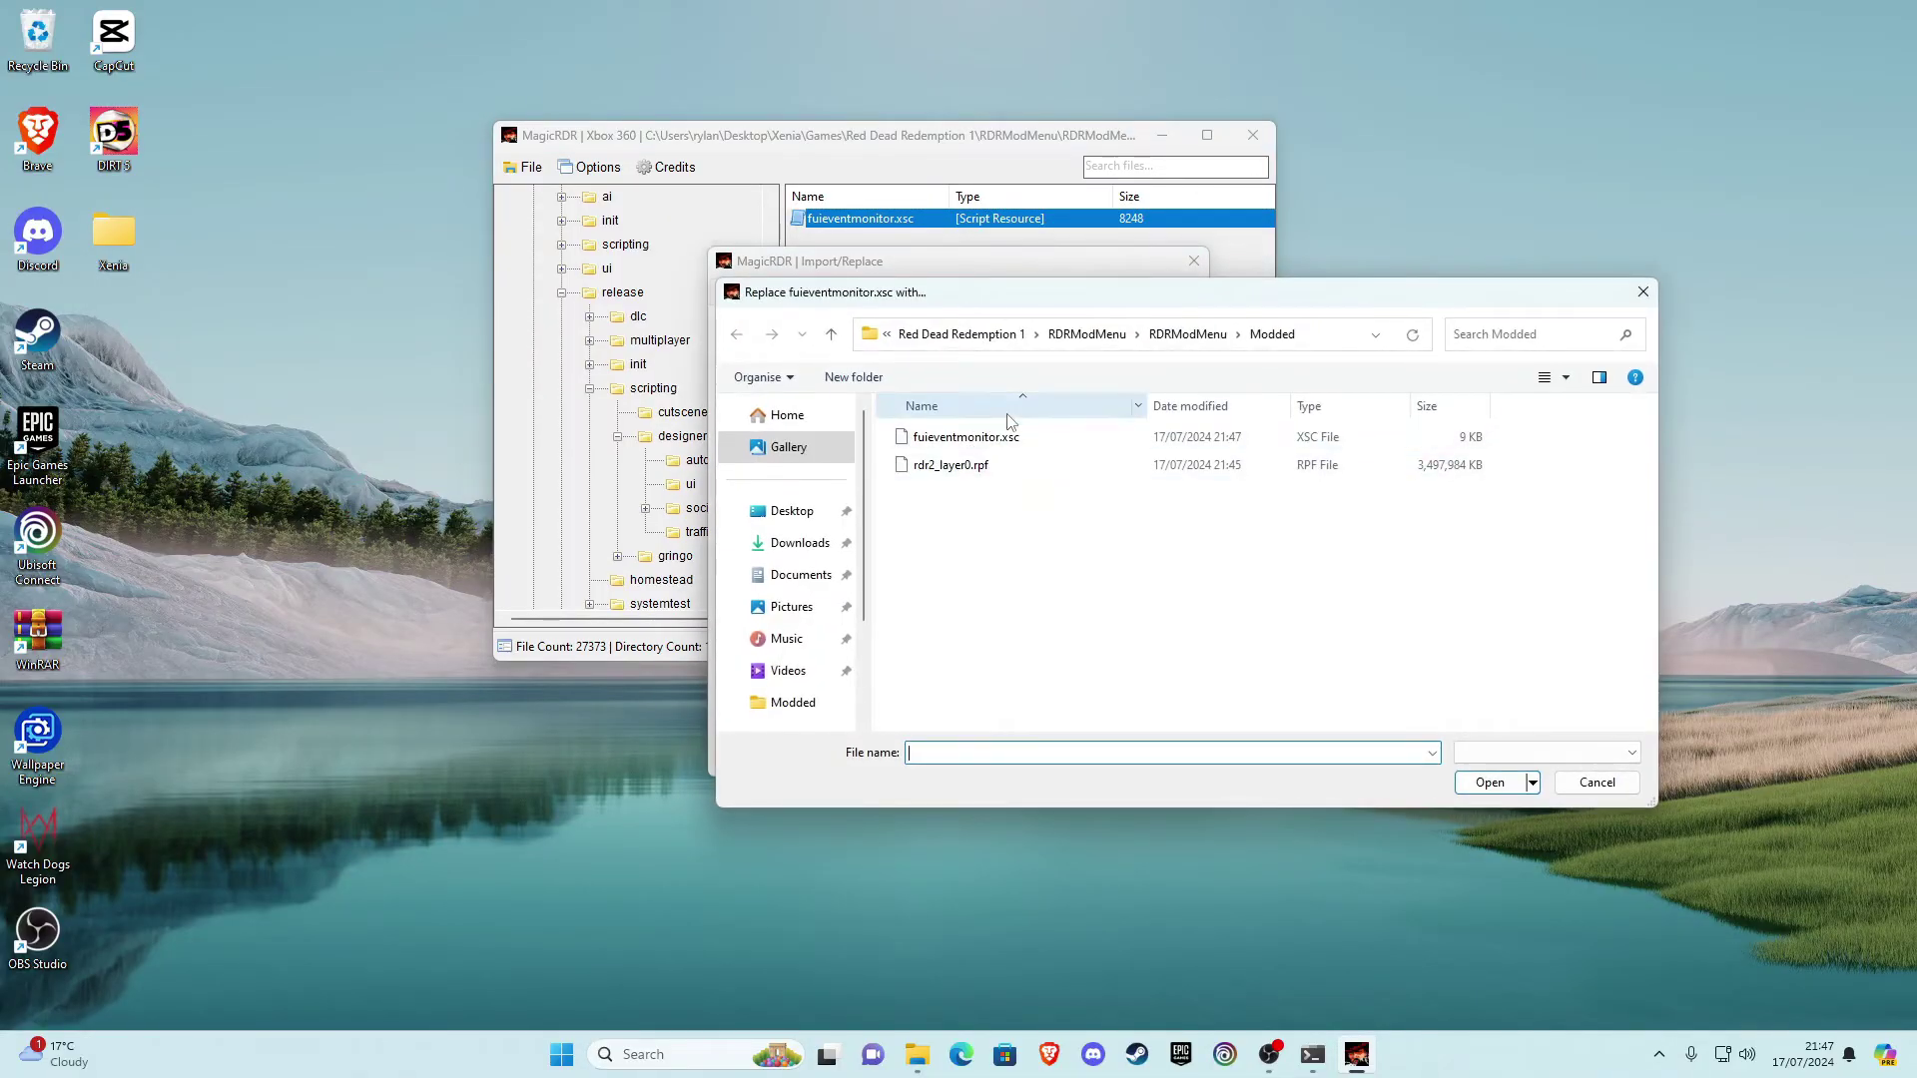
pyautogui.click(1642, 292)
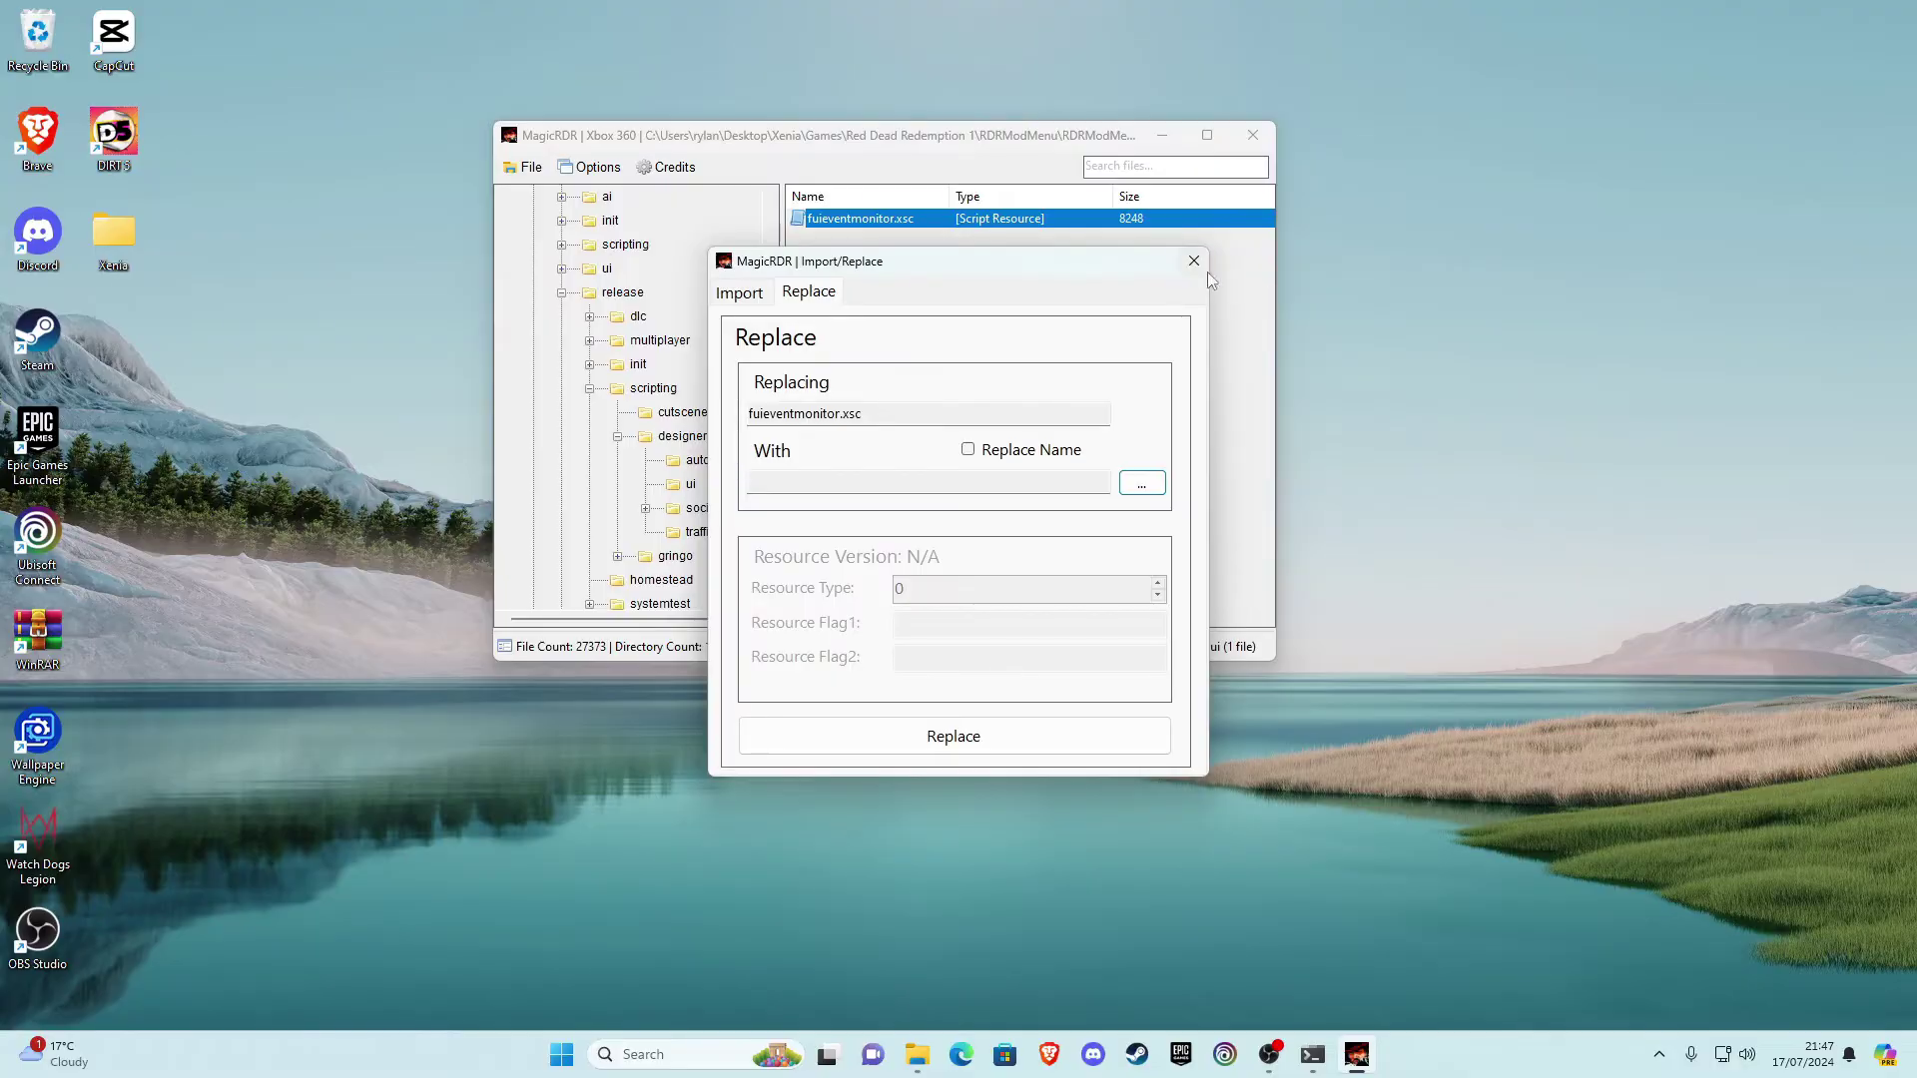
pyautogui.click(1194, 261)
# Switch to File Explorer and open the Modded folder inside the inner RDRModMenu folder of Red Dead Redemption 1
pyautogui.click(916, 1054)
pyautogui.click(613, 621)
pyautogui.click(651, 60)
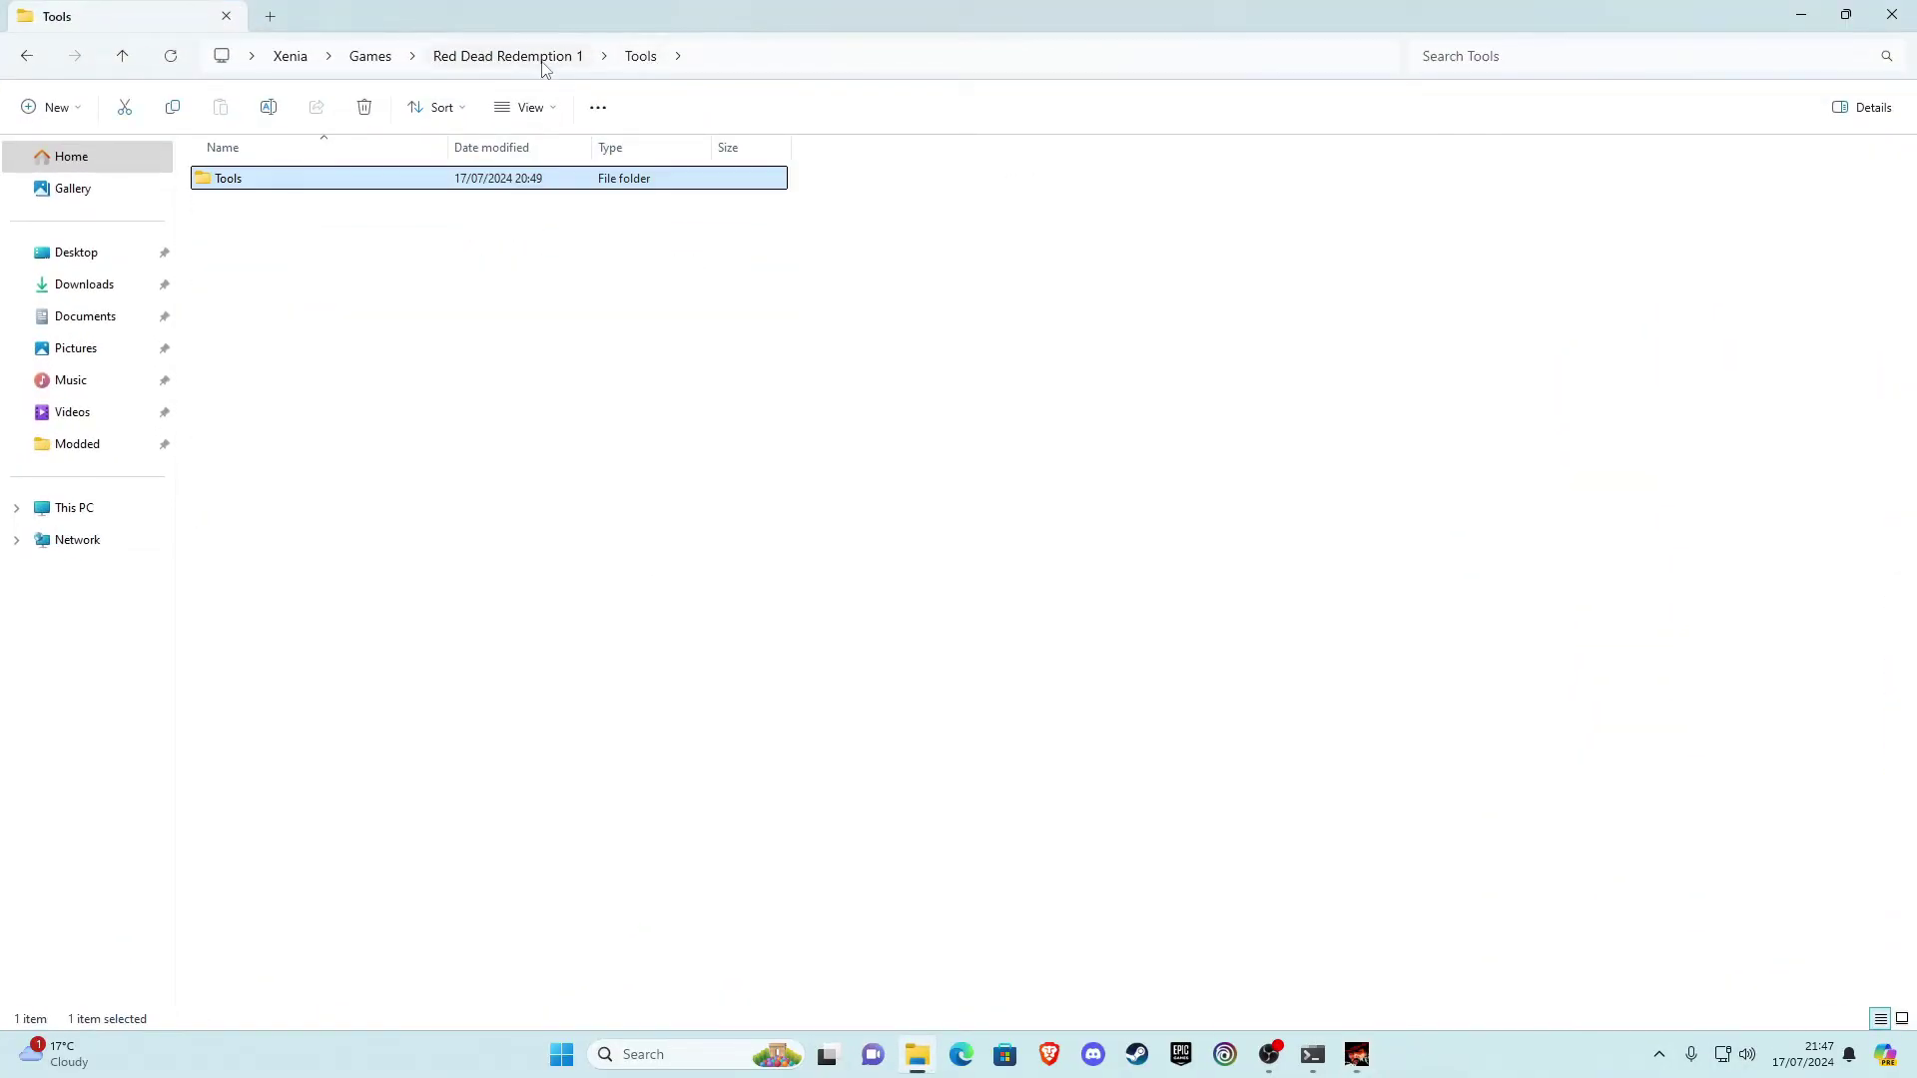
pyautogui.click(494, 57)
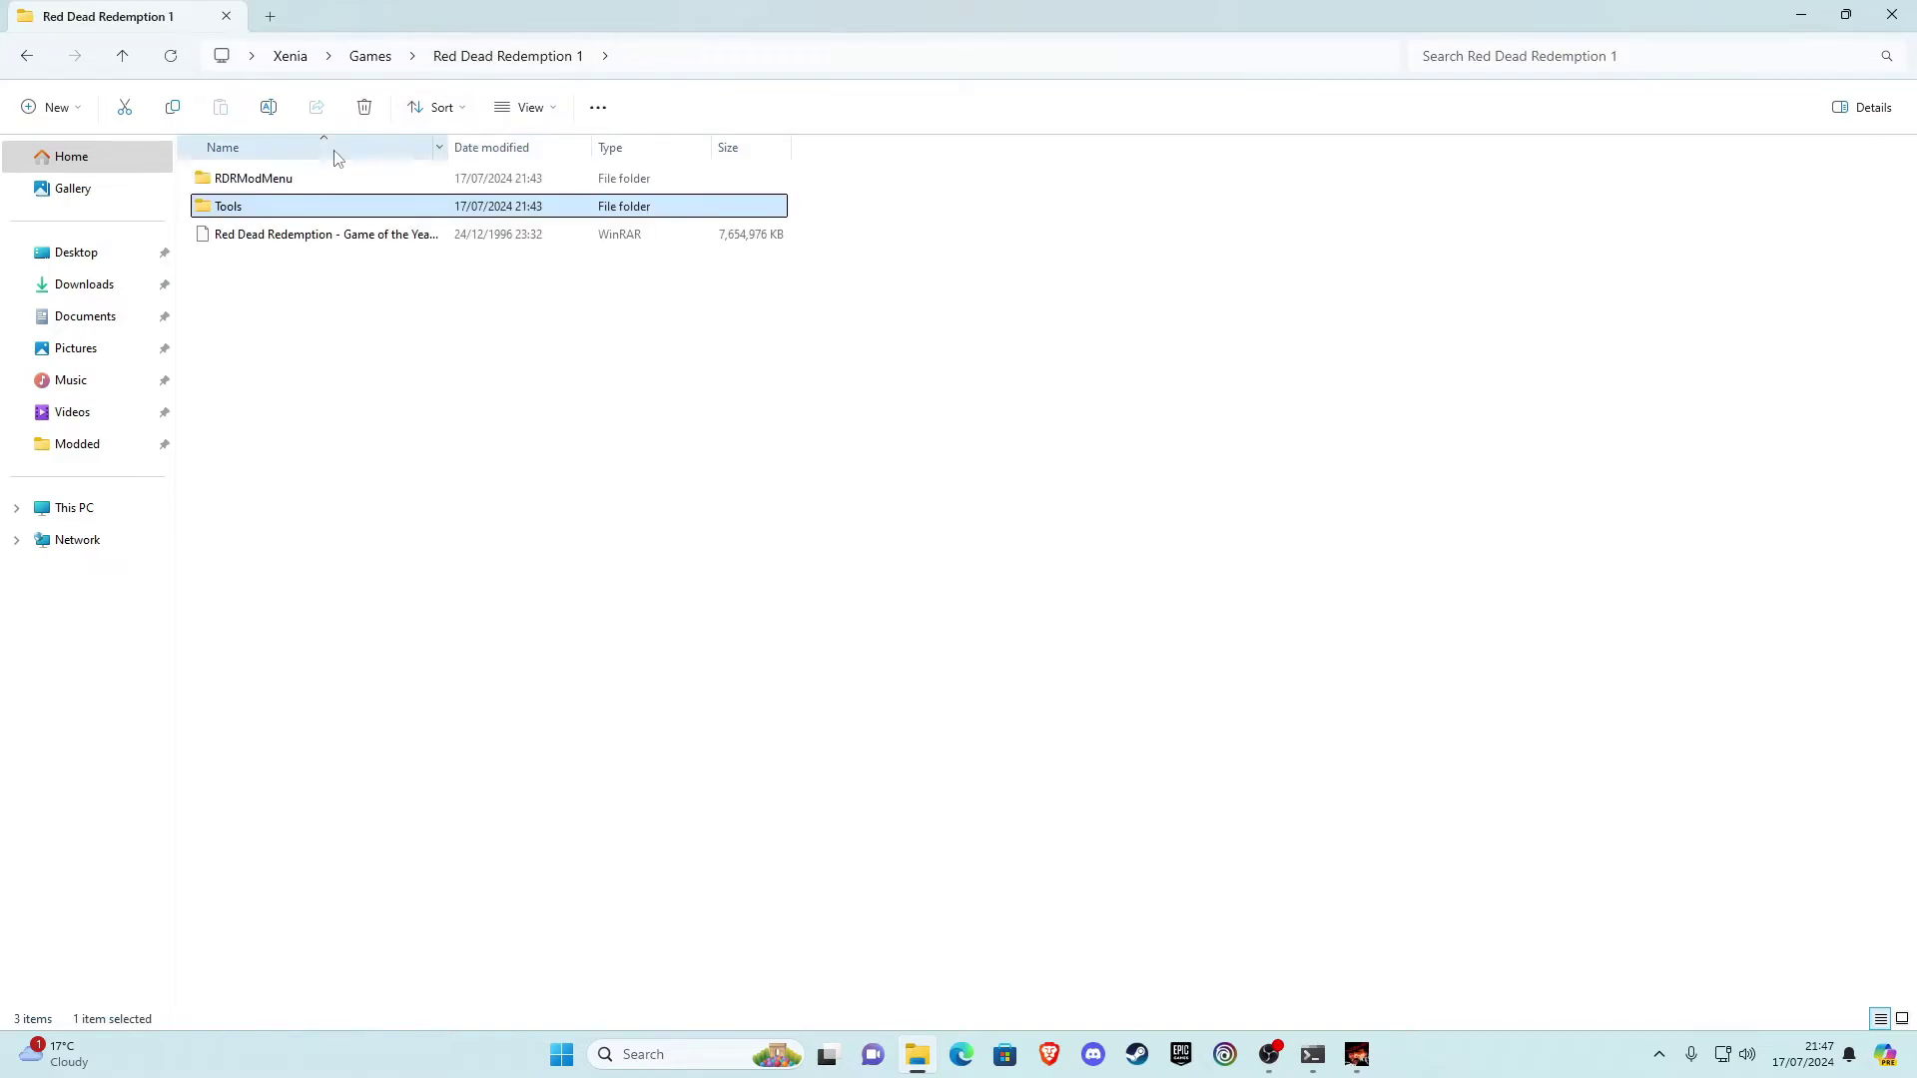
pyautogui.doubleClick(235, 188)
pyautogui.click(262, 186)
pyautogui.doubleClick(277, 187)
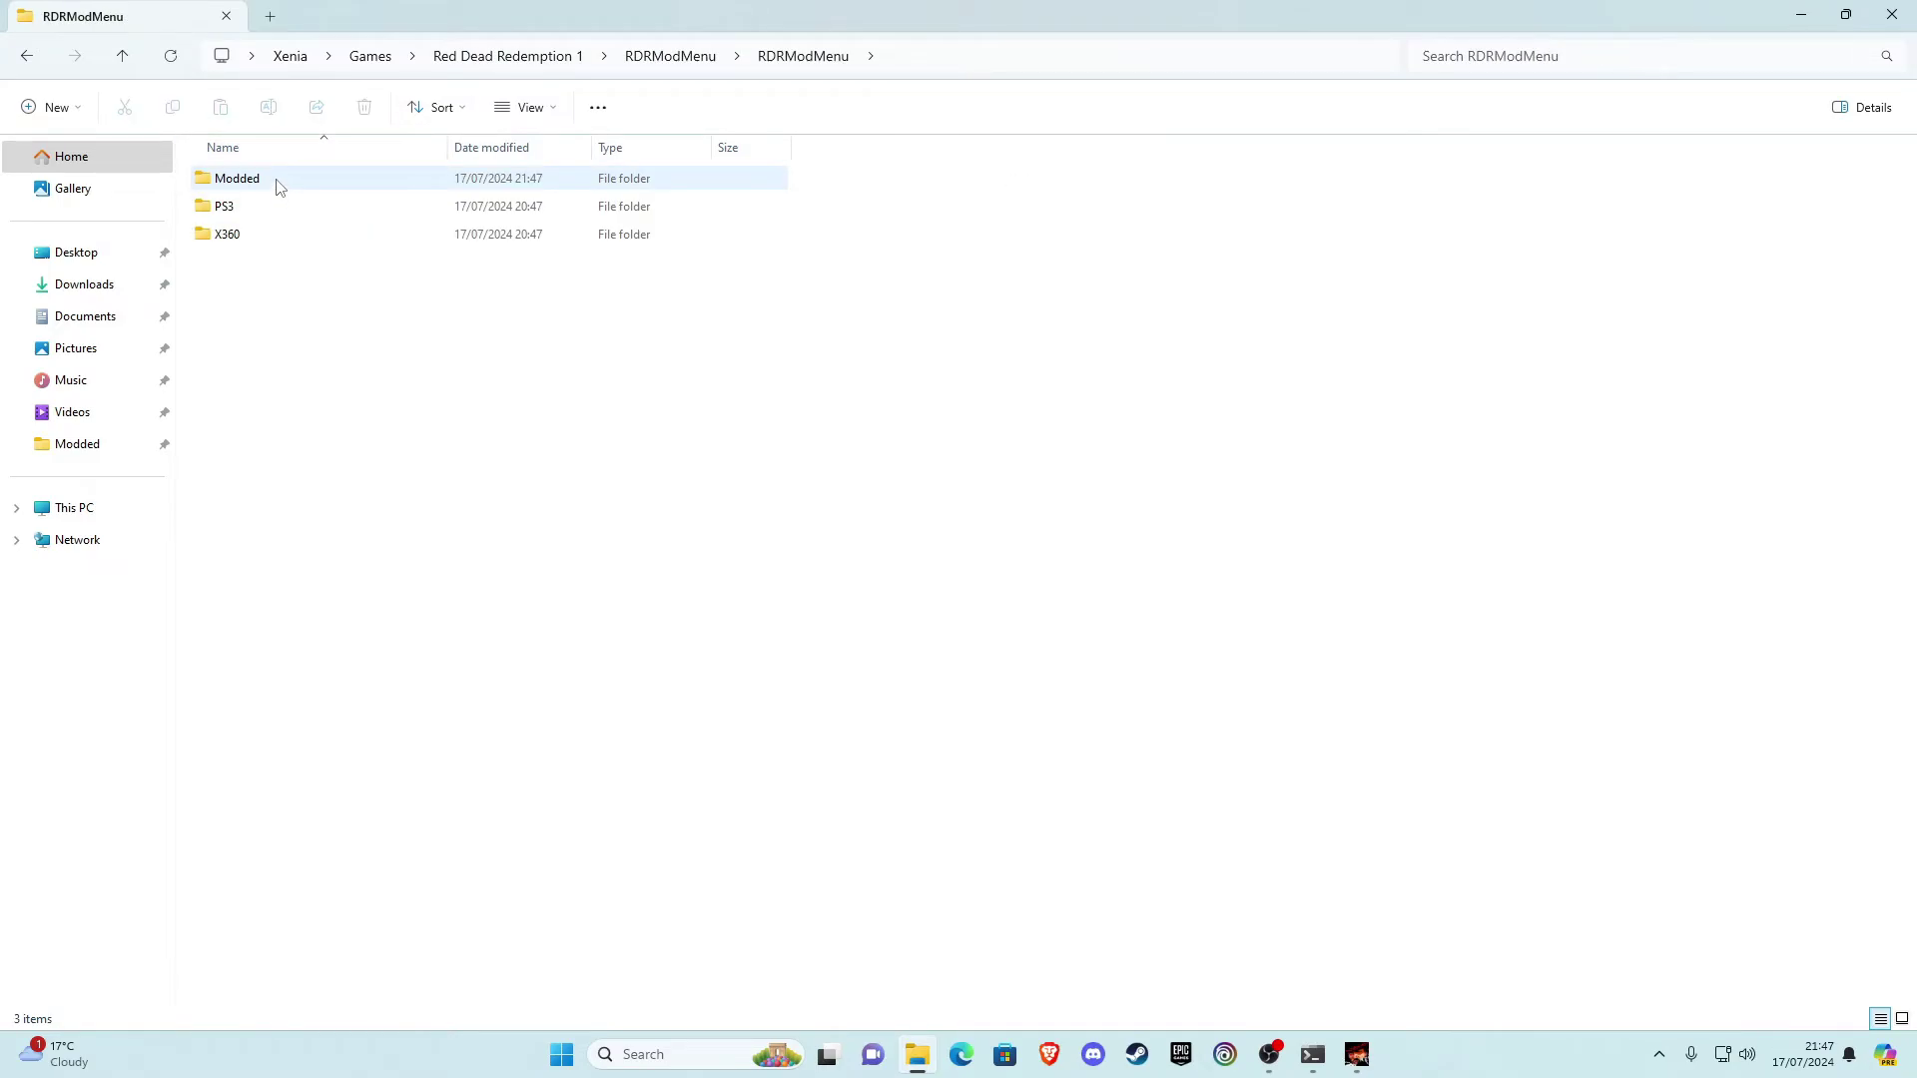
pyautogui.doubleClick(231, 181)
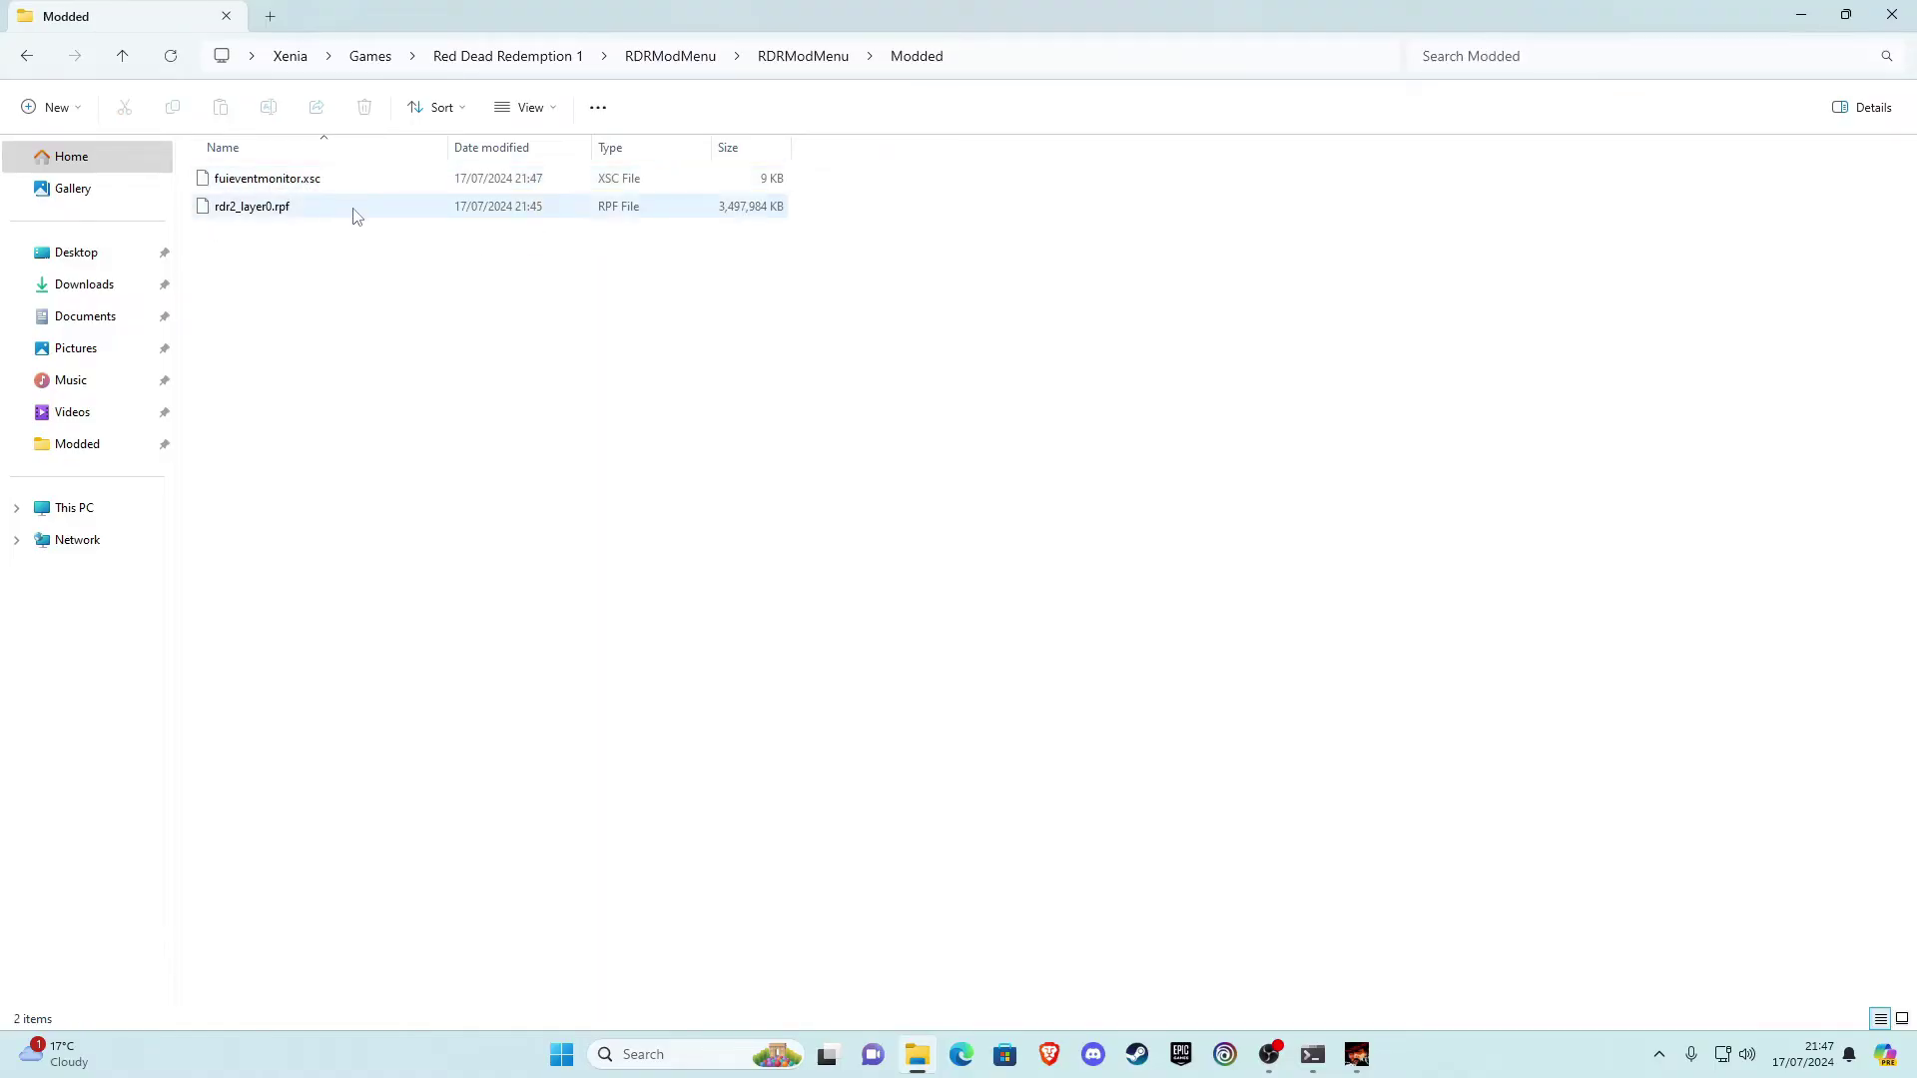
# Rename the extracted fuieventmonitor.xsc in the Modded folder as fuieventmonitor_o.xsc
pyautogui.click(298, 190)
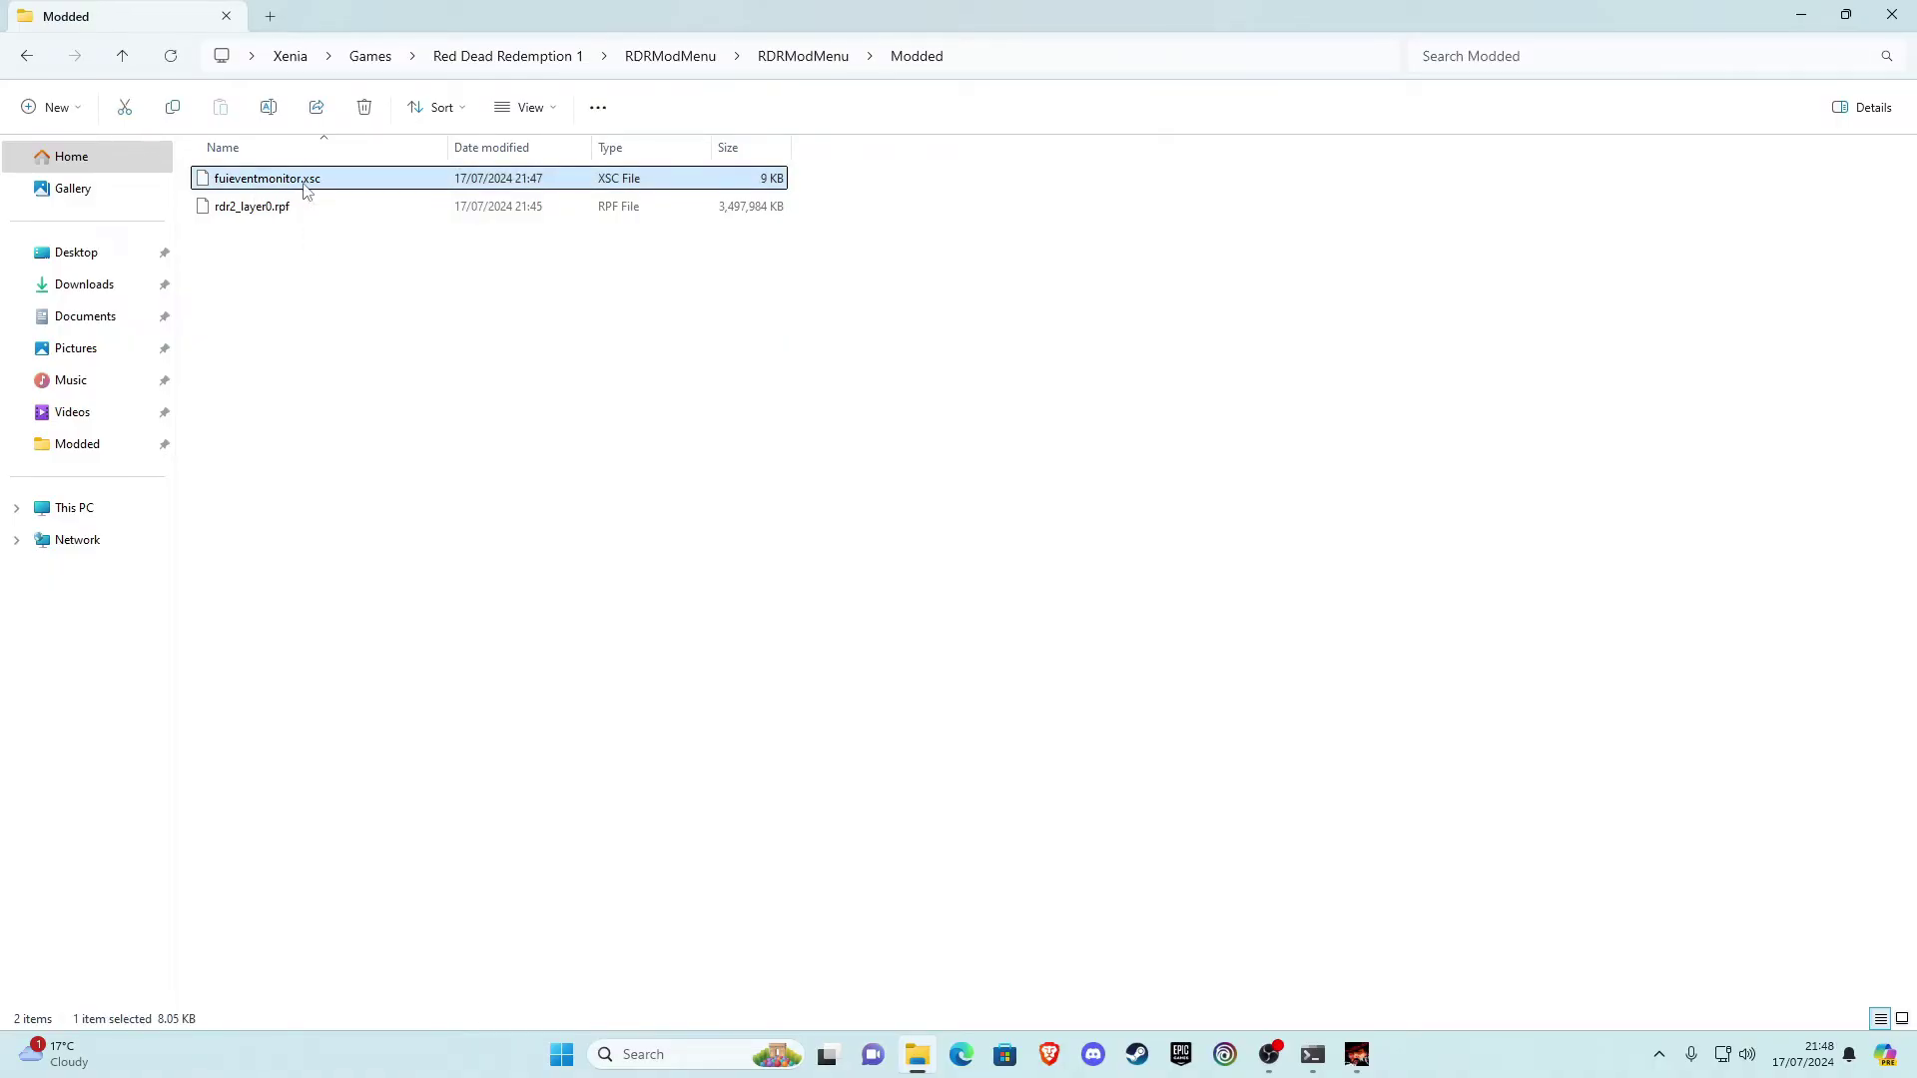
pyautogui.click(304, 189)
pyautogui.click(323, 181)
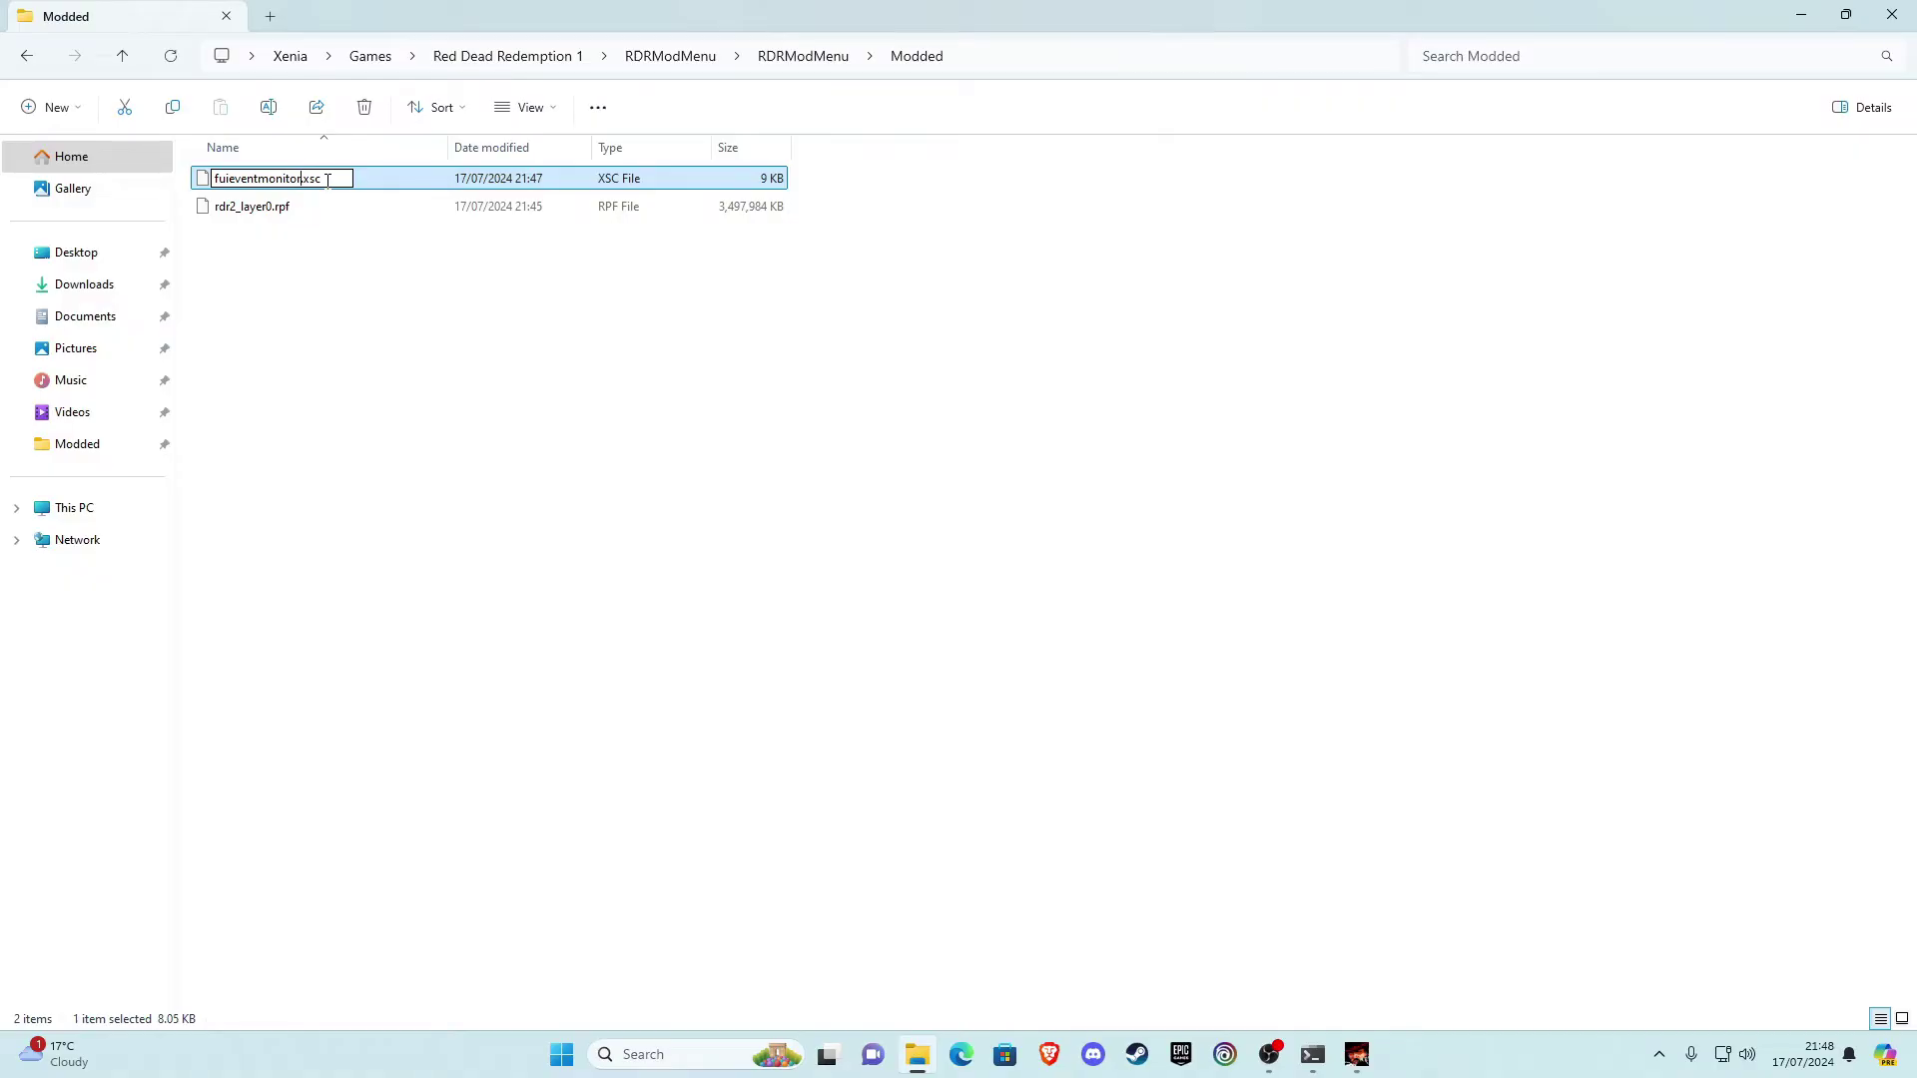
pyautogui.write('_o')
pyautogui.click(337, 248)
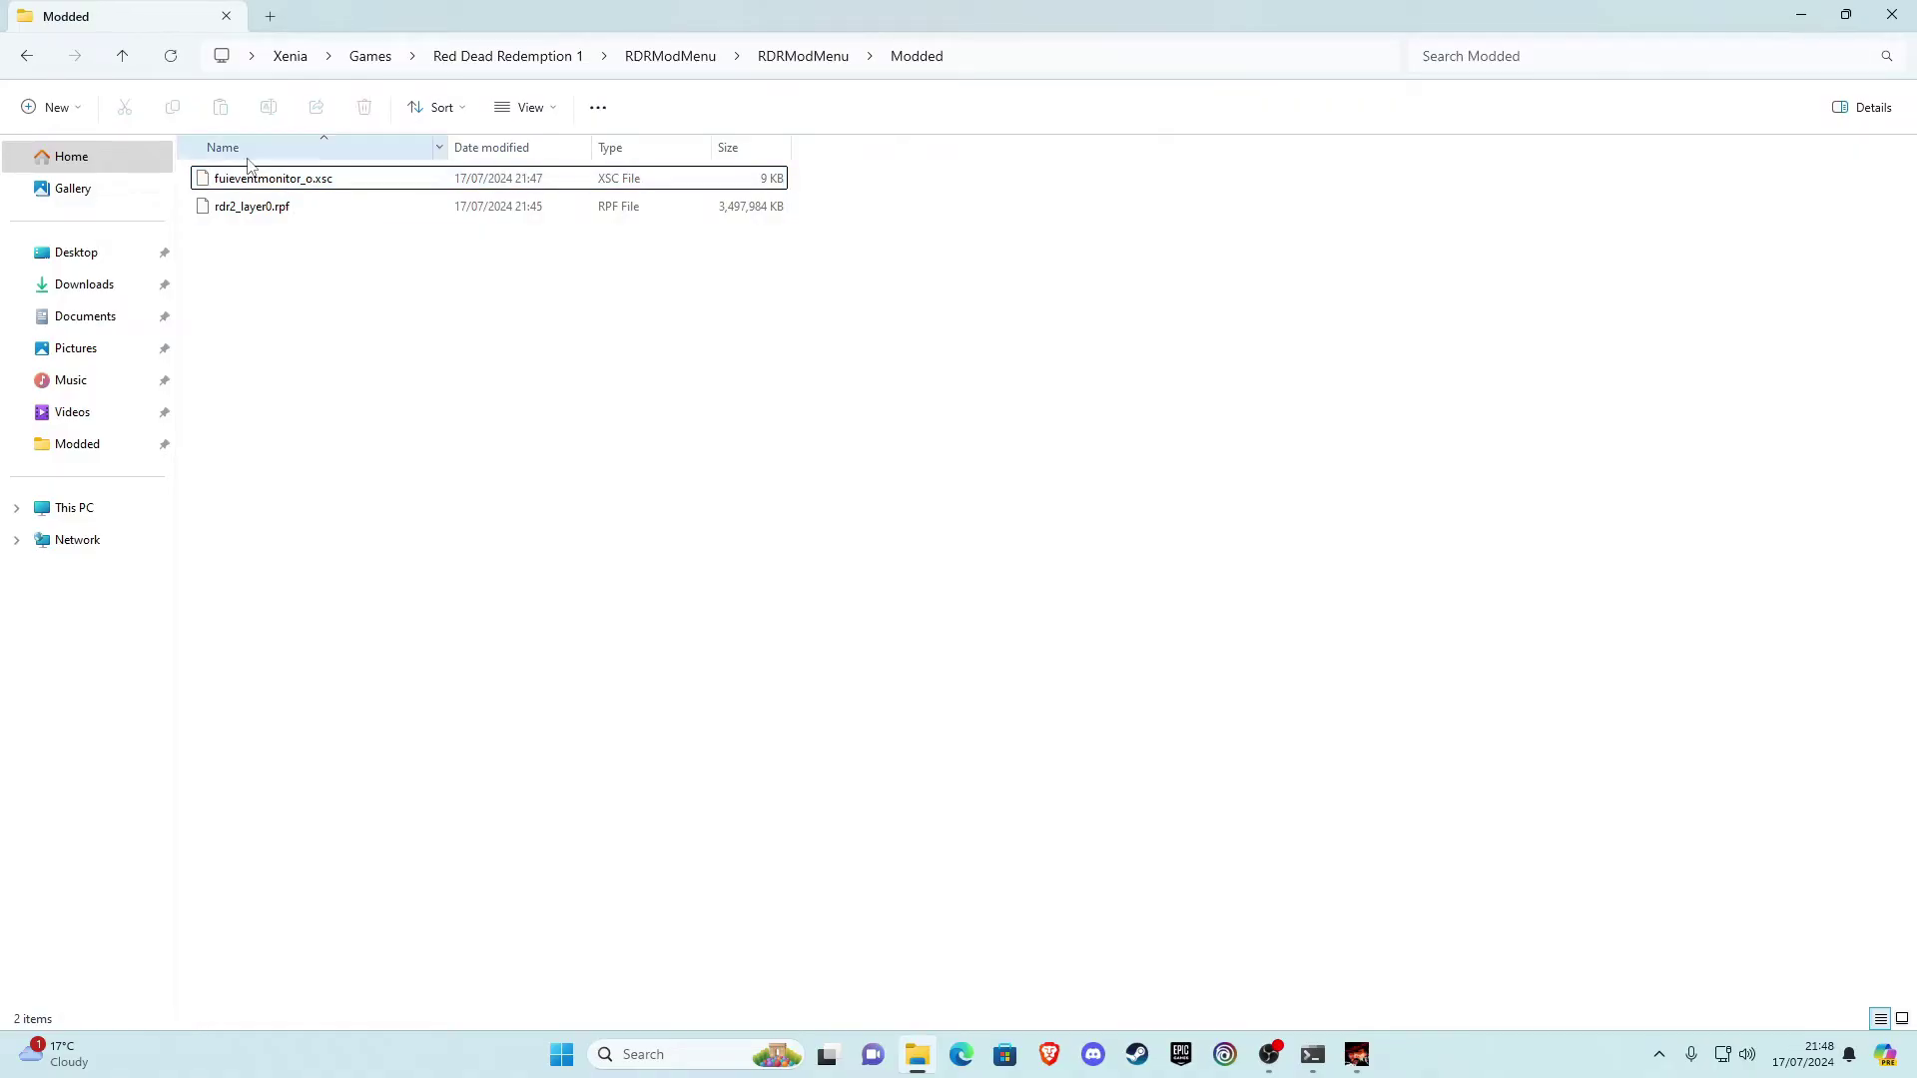
# Copy modmenu.xsc from the X360 folder inside the inner RDRModMenu folder
pyautogui.click(804, 57)
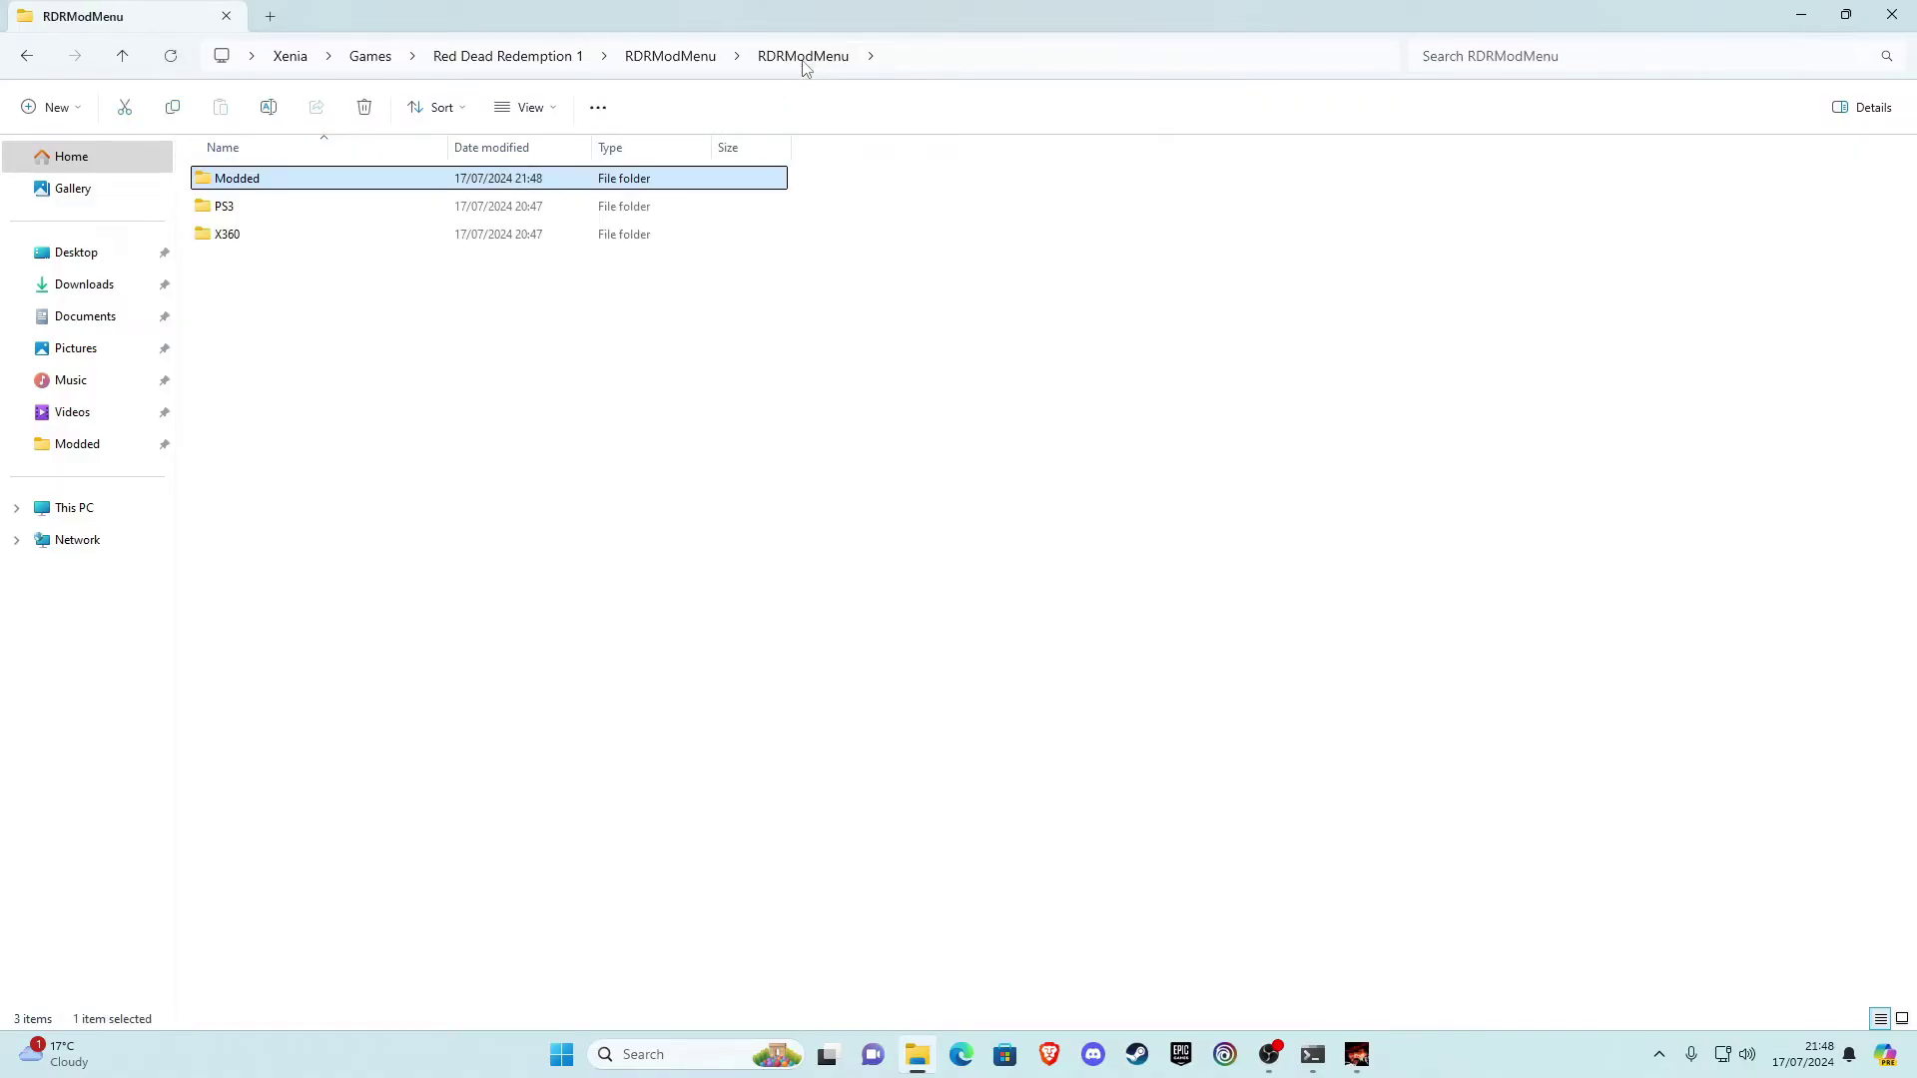
pyautogui.click(685, 58)
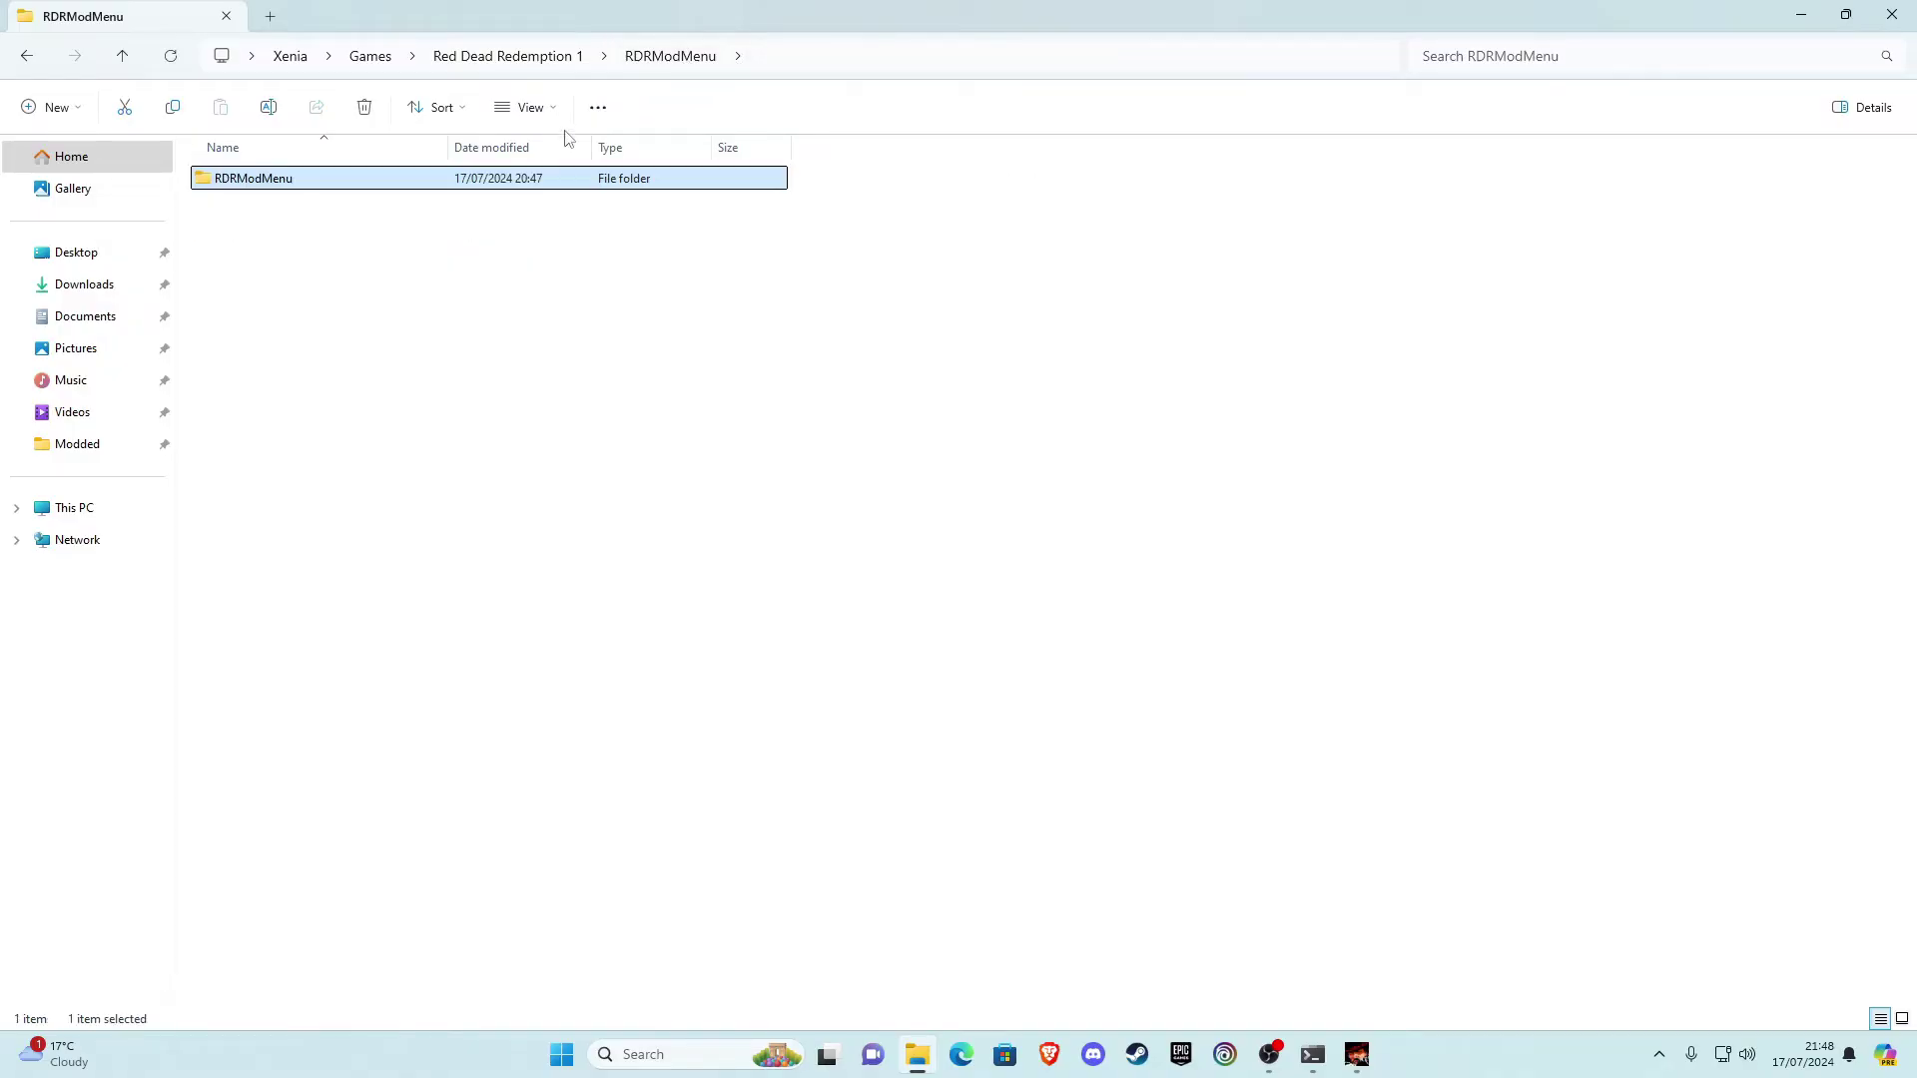
pyautogui.doubleClick(249, 186)
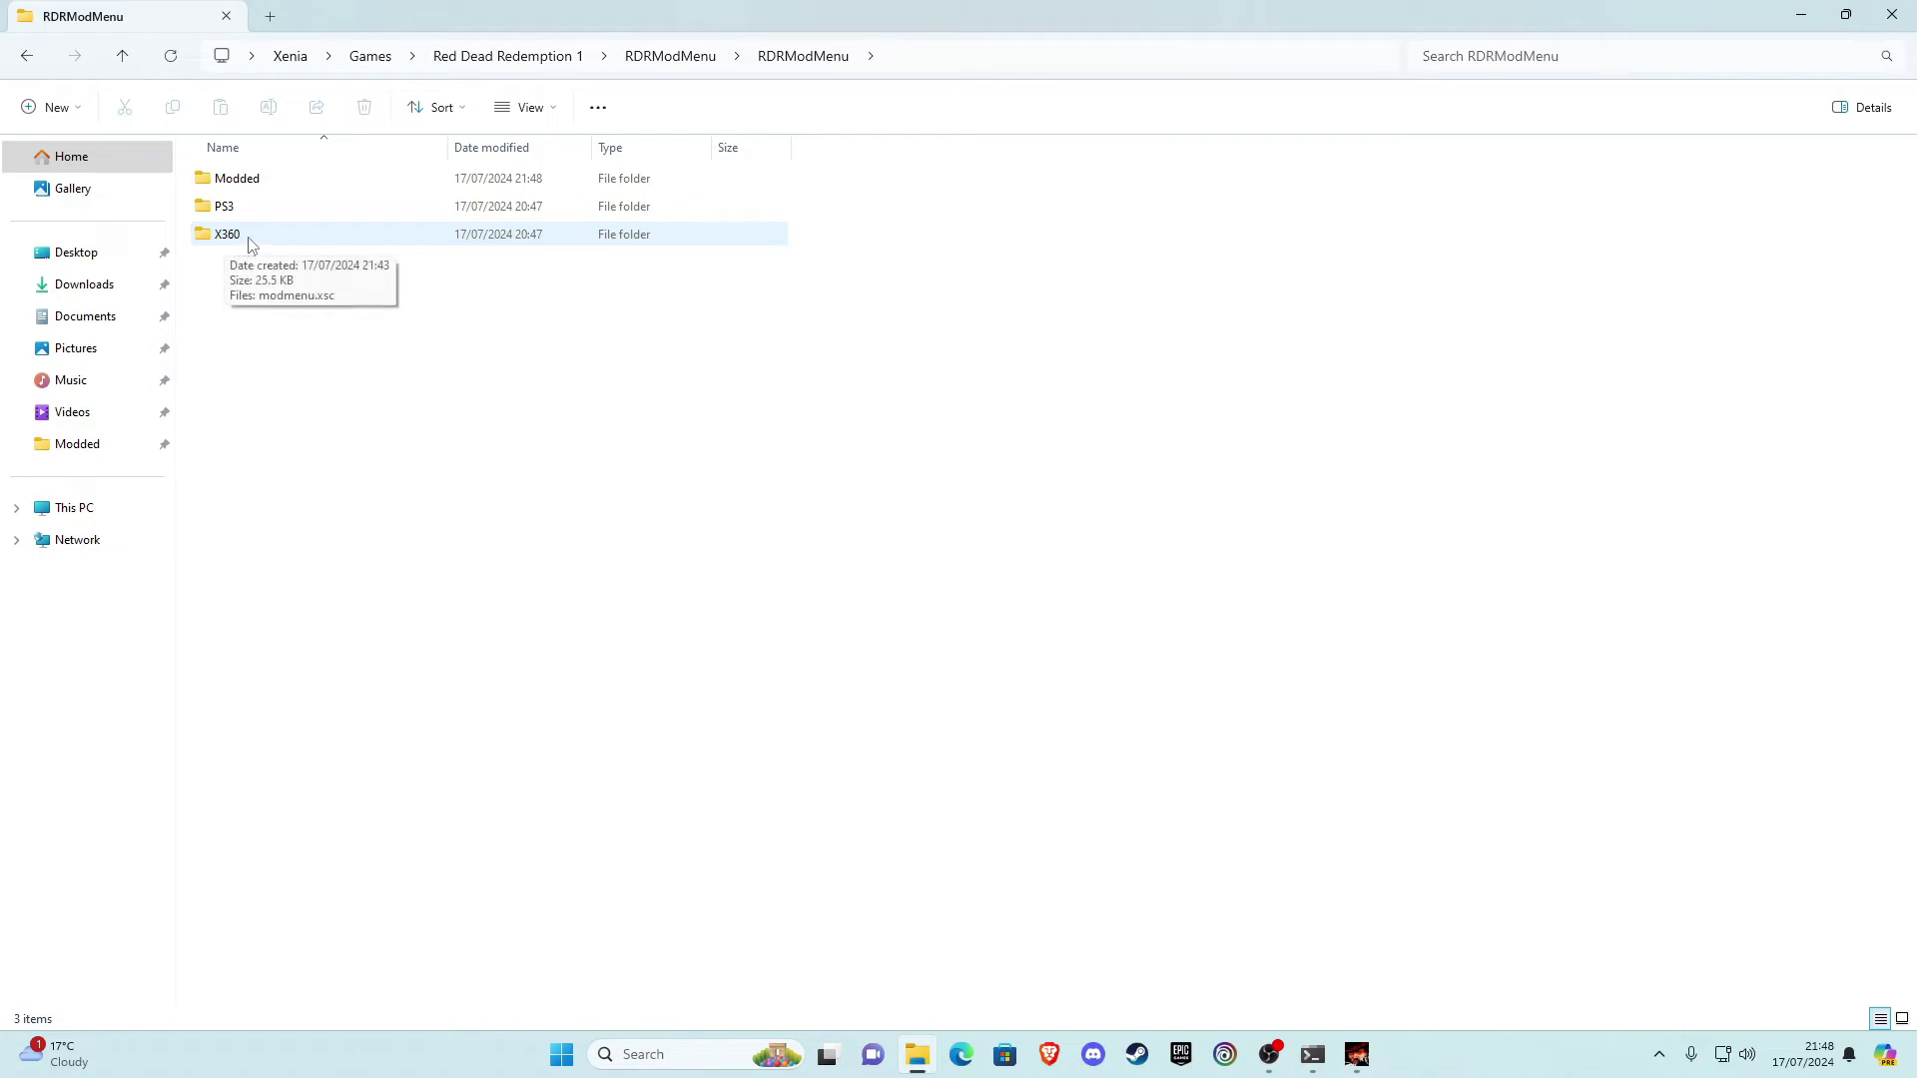
pyautogui.doubleClick(249, 237)
pyautogui.click(282, 181)
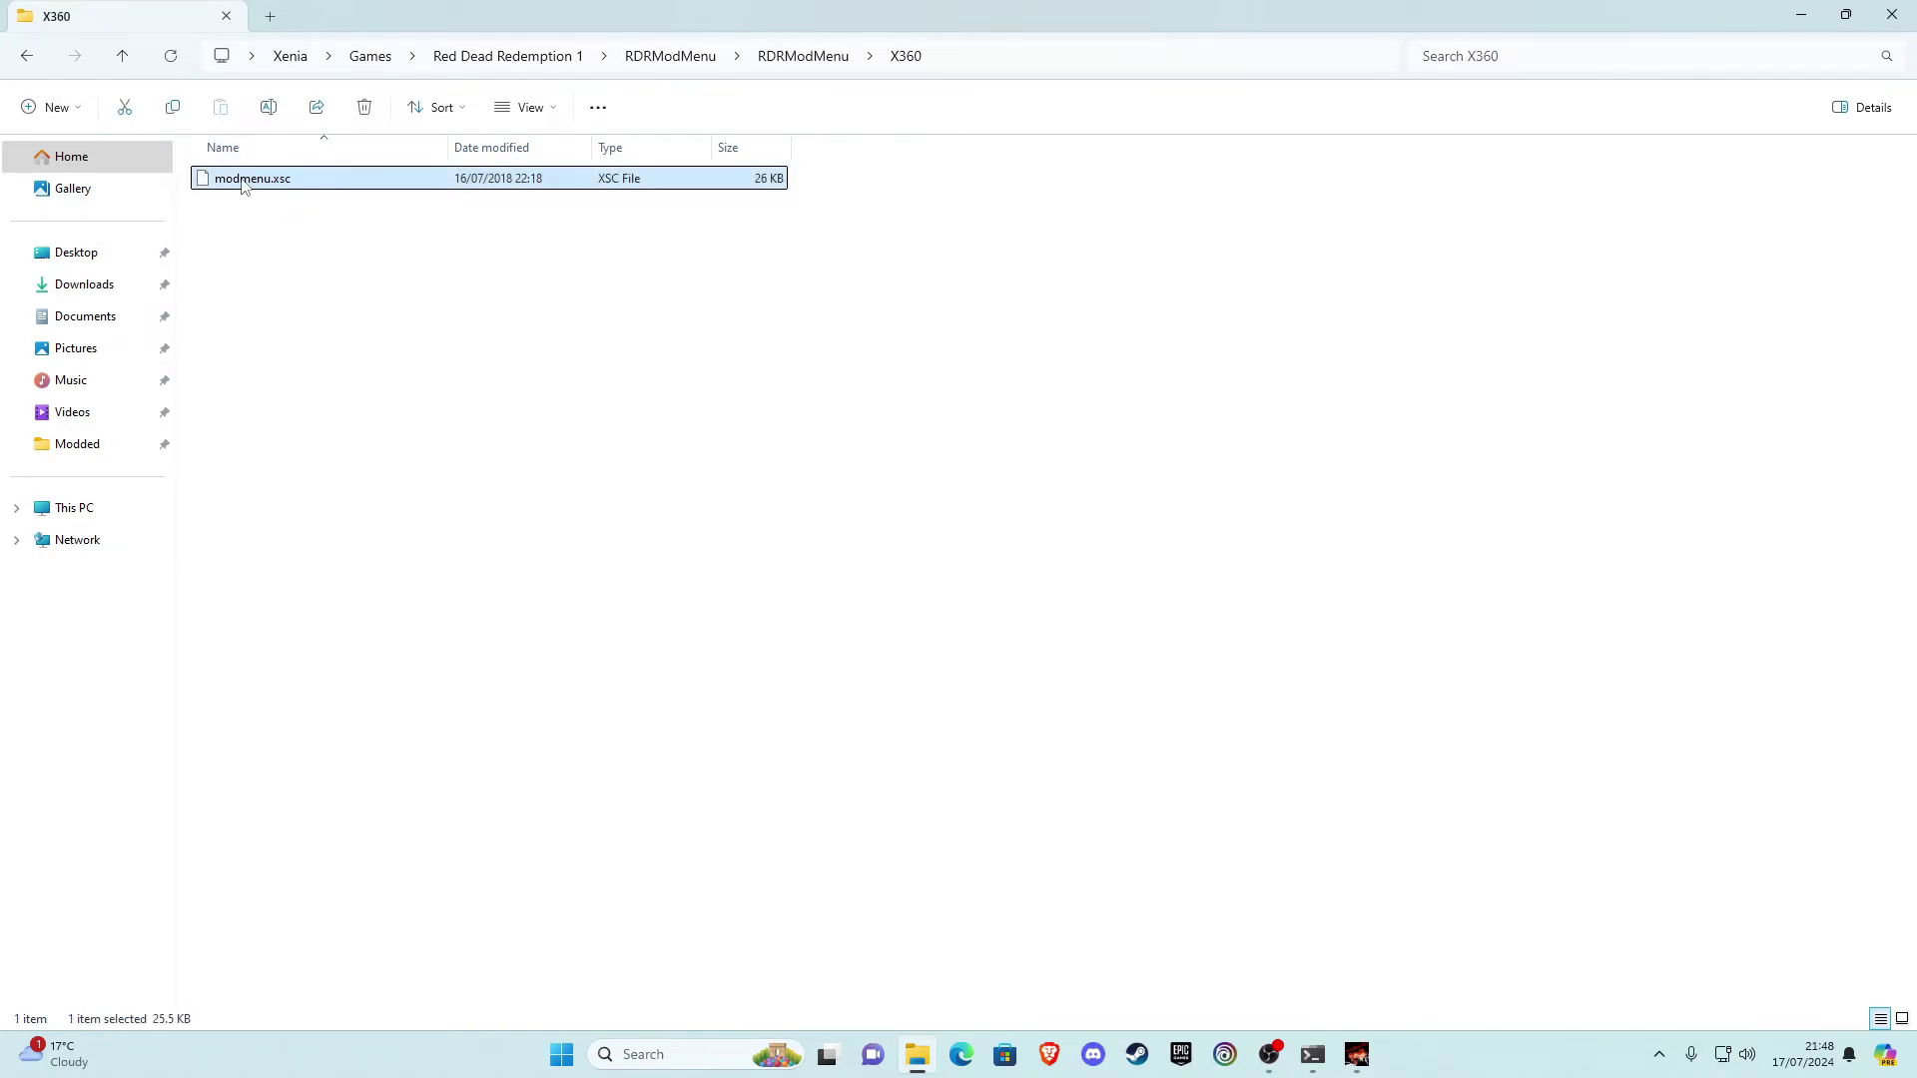
pyautogui.rightClick(262, 180)
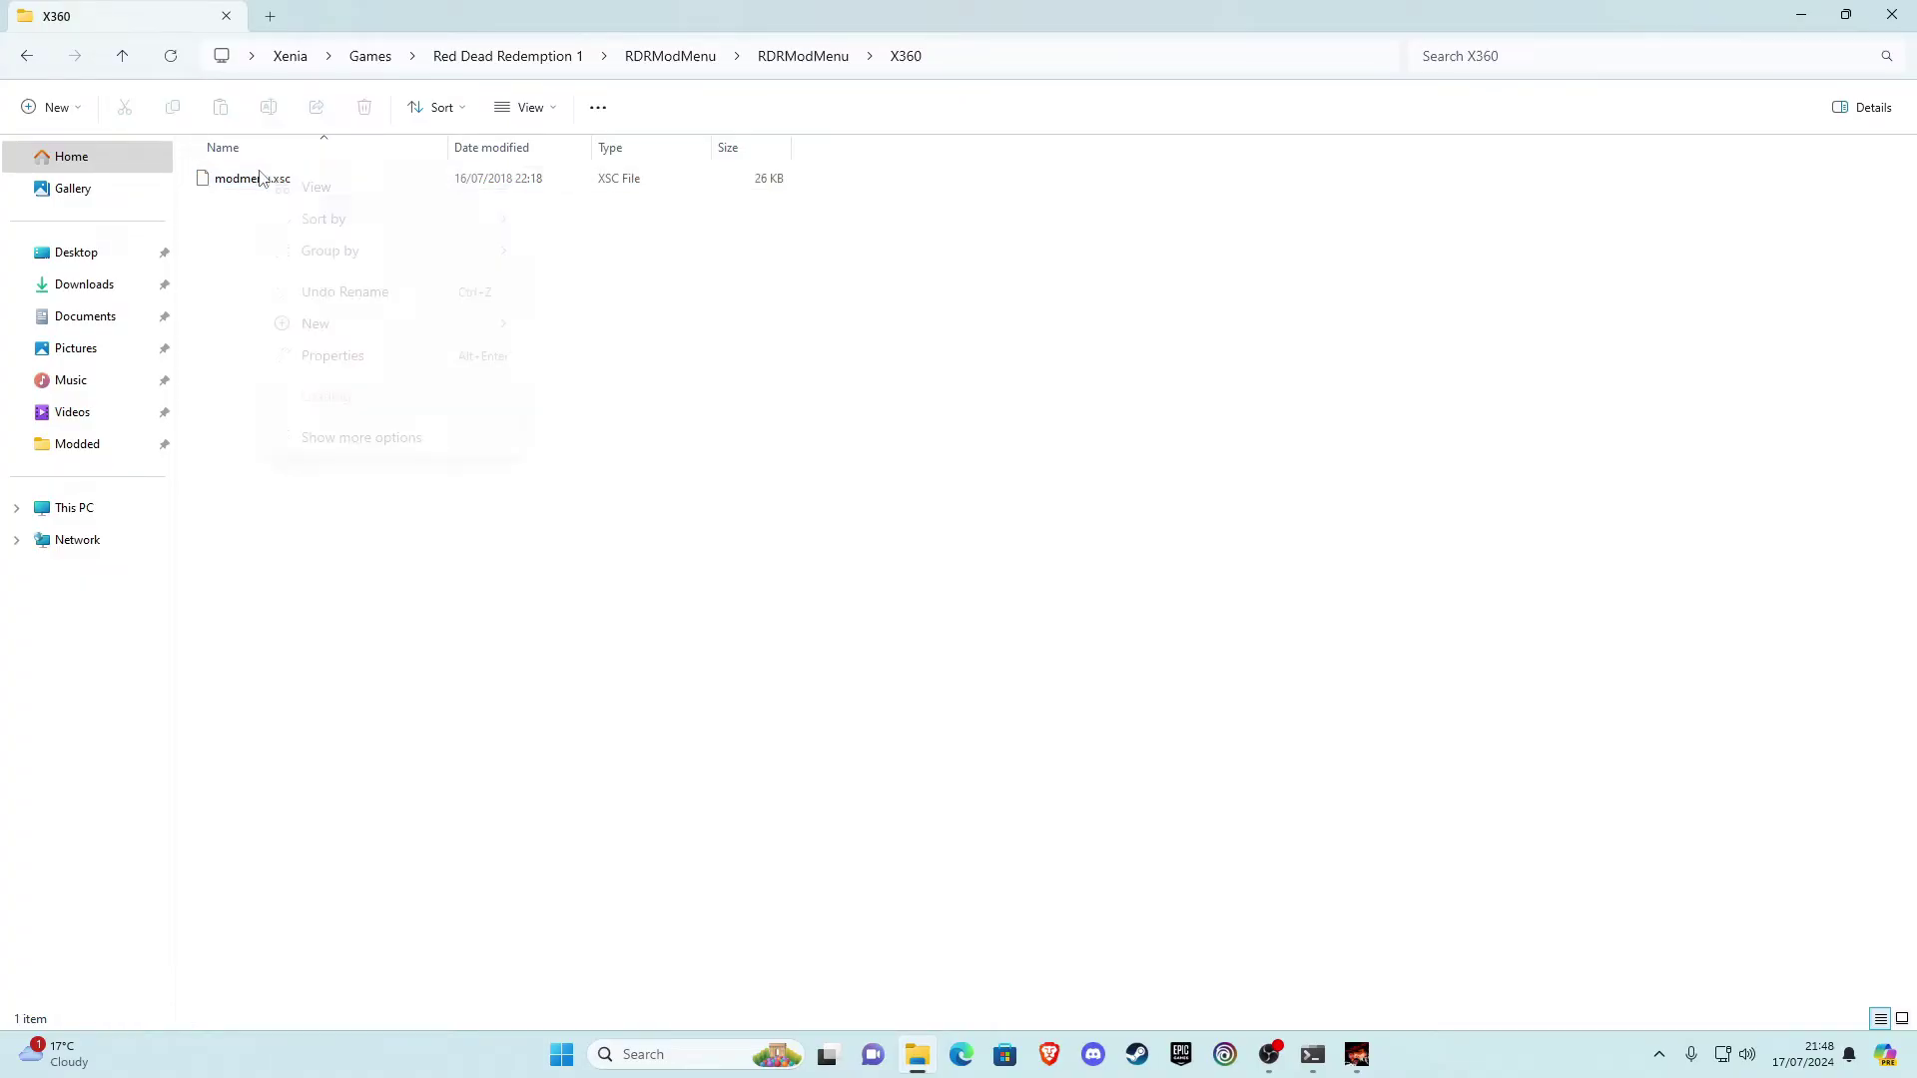
pyautogui.rightClick(249, 181)
pyautogui.click(312, 515)
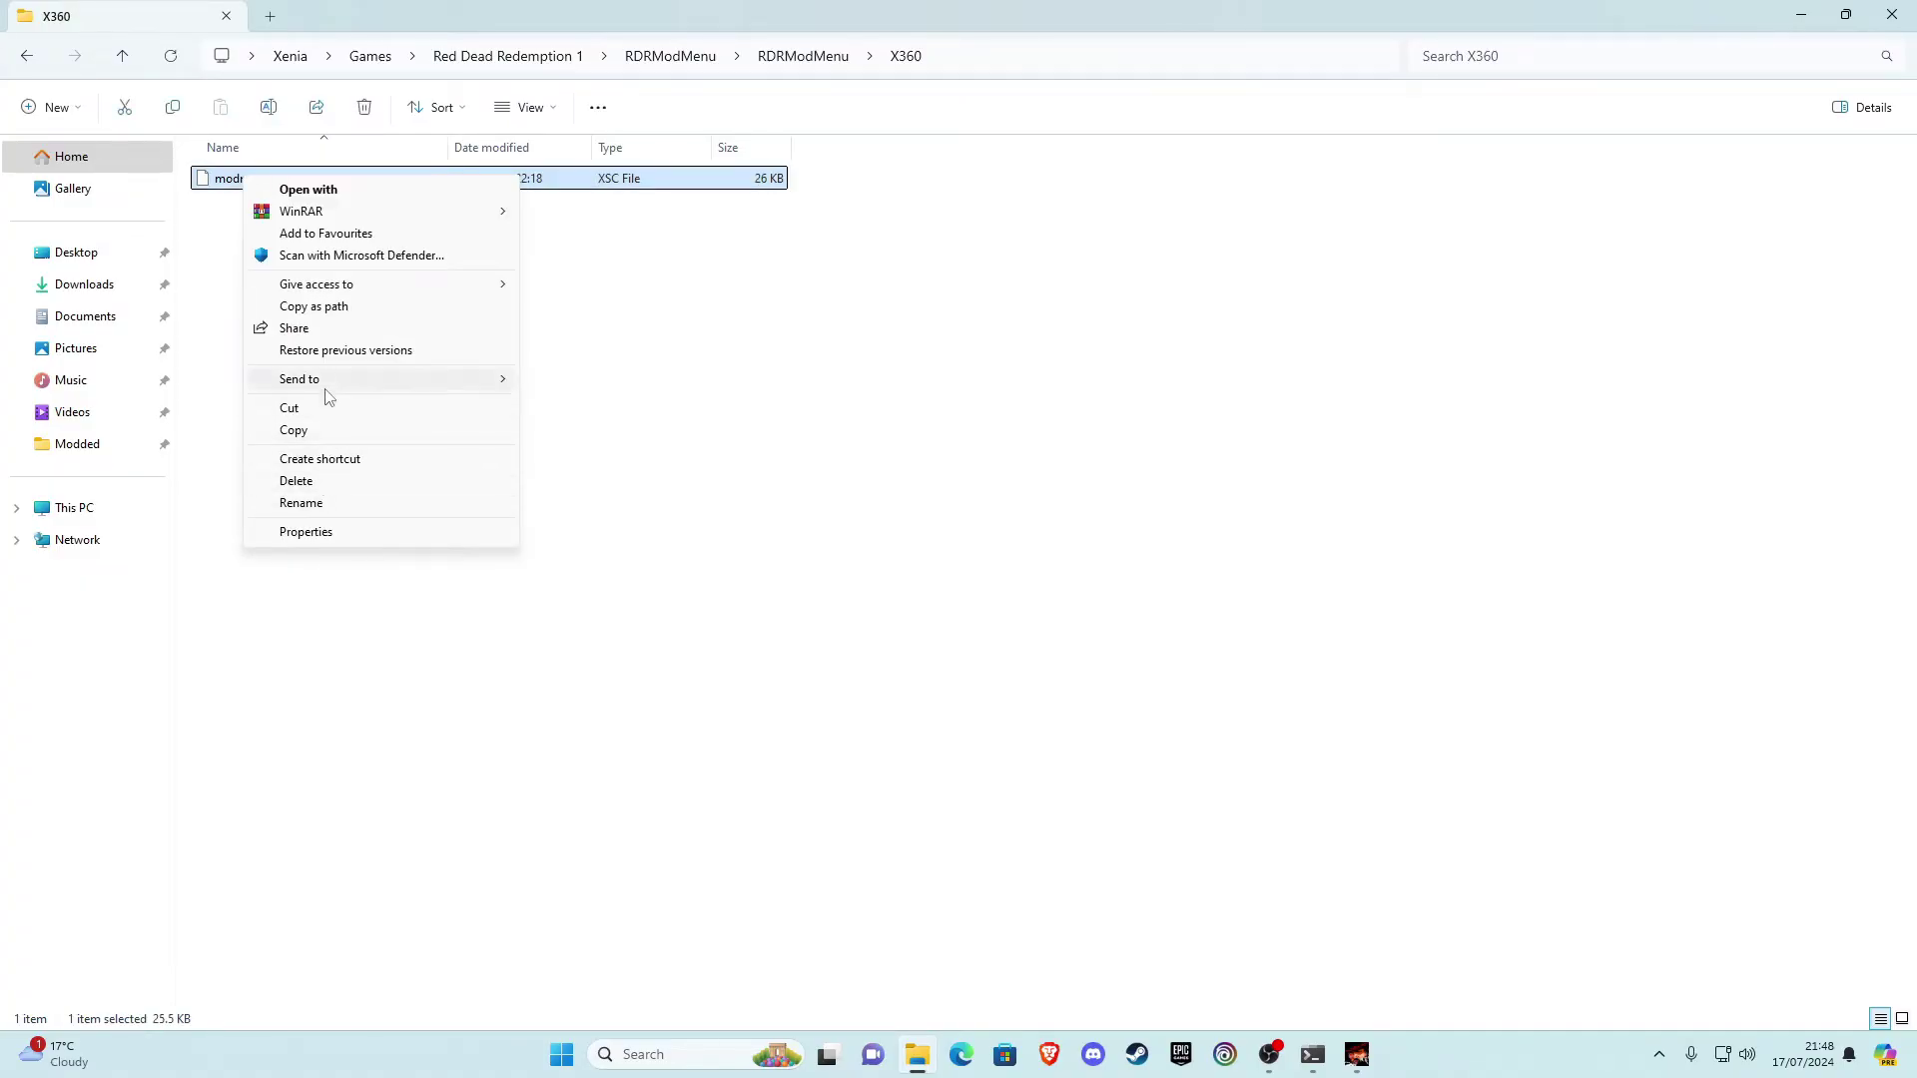
pyautogui.click(326, 432)
pyautogui.click(402, 398)
# Paste the copied modmenu.xsc into the Modded folder inside the inner RDRModMenu folder
pyautogui.click(799, 57)
pyautogui.doubleClick(250, 188)
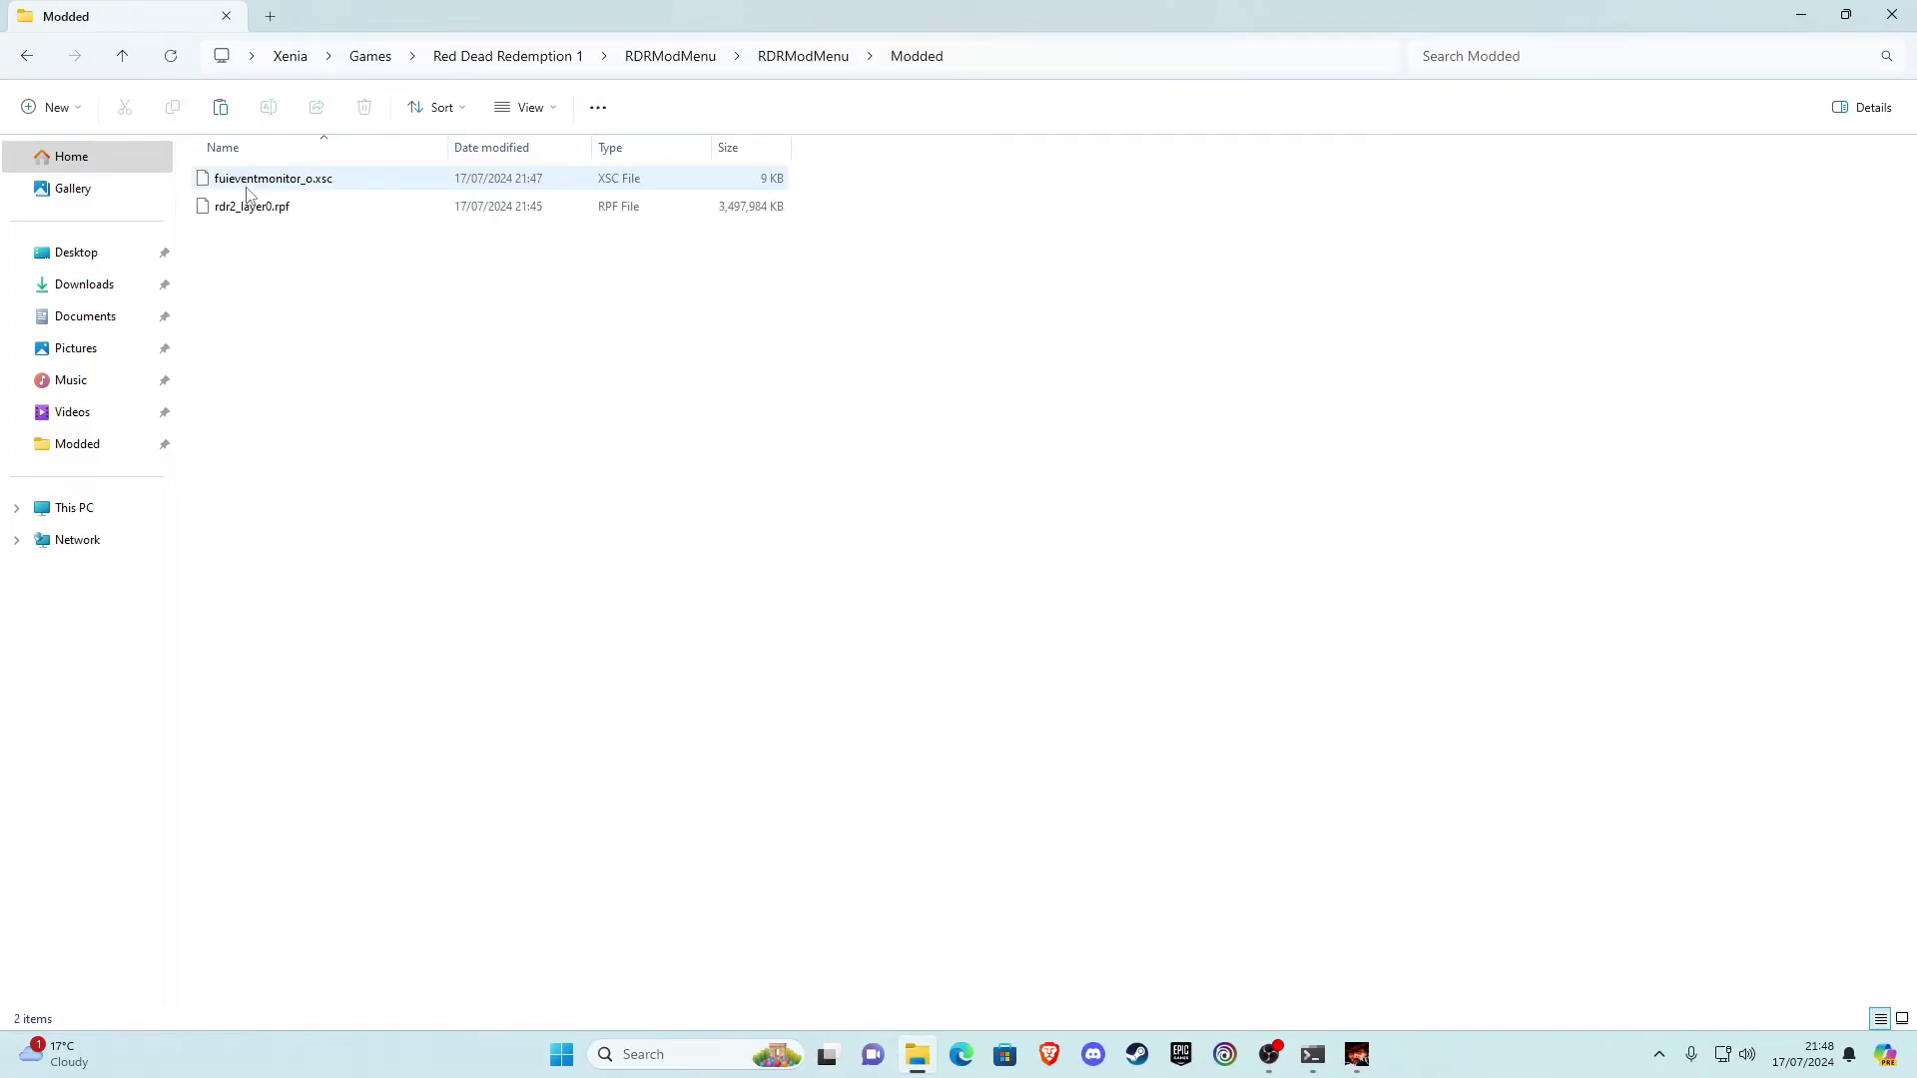
pyautogui.rightClick(281, 314)
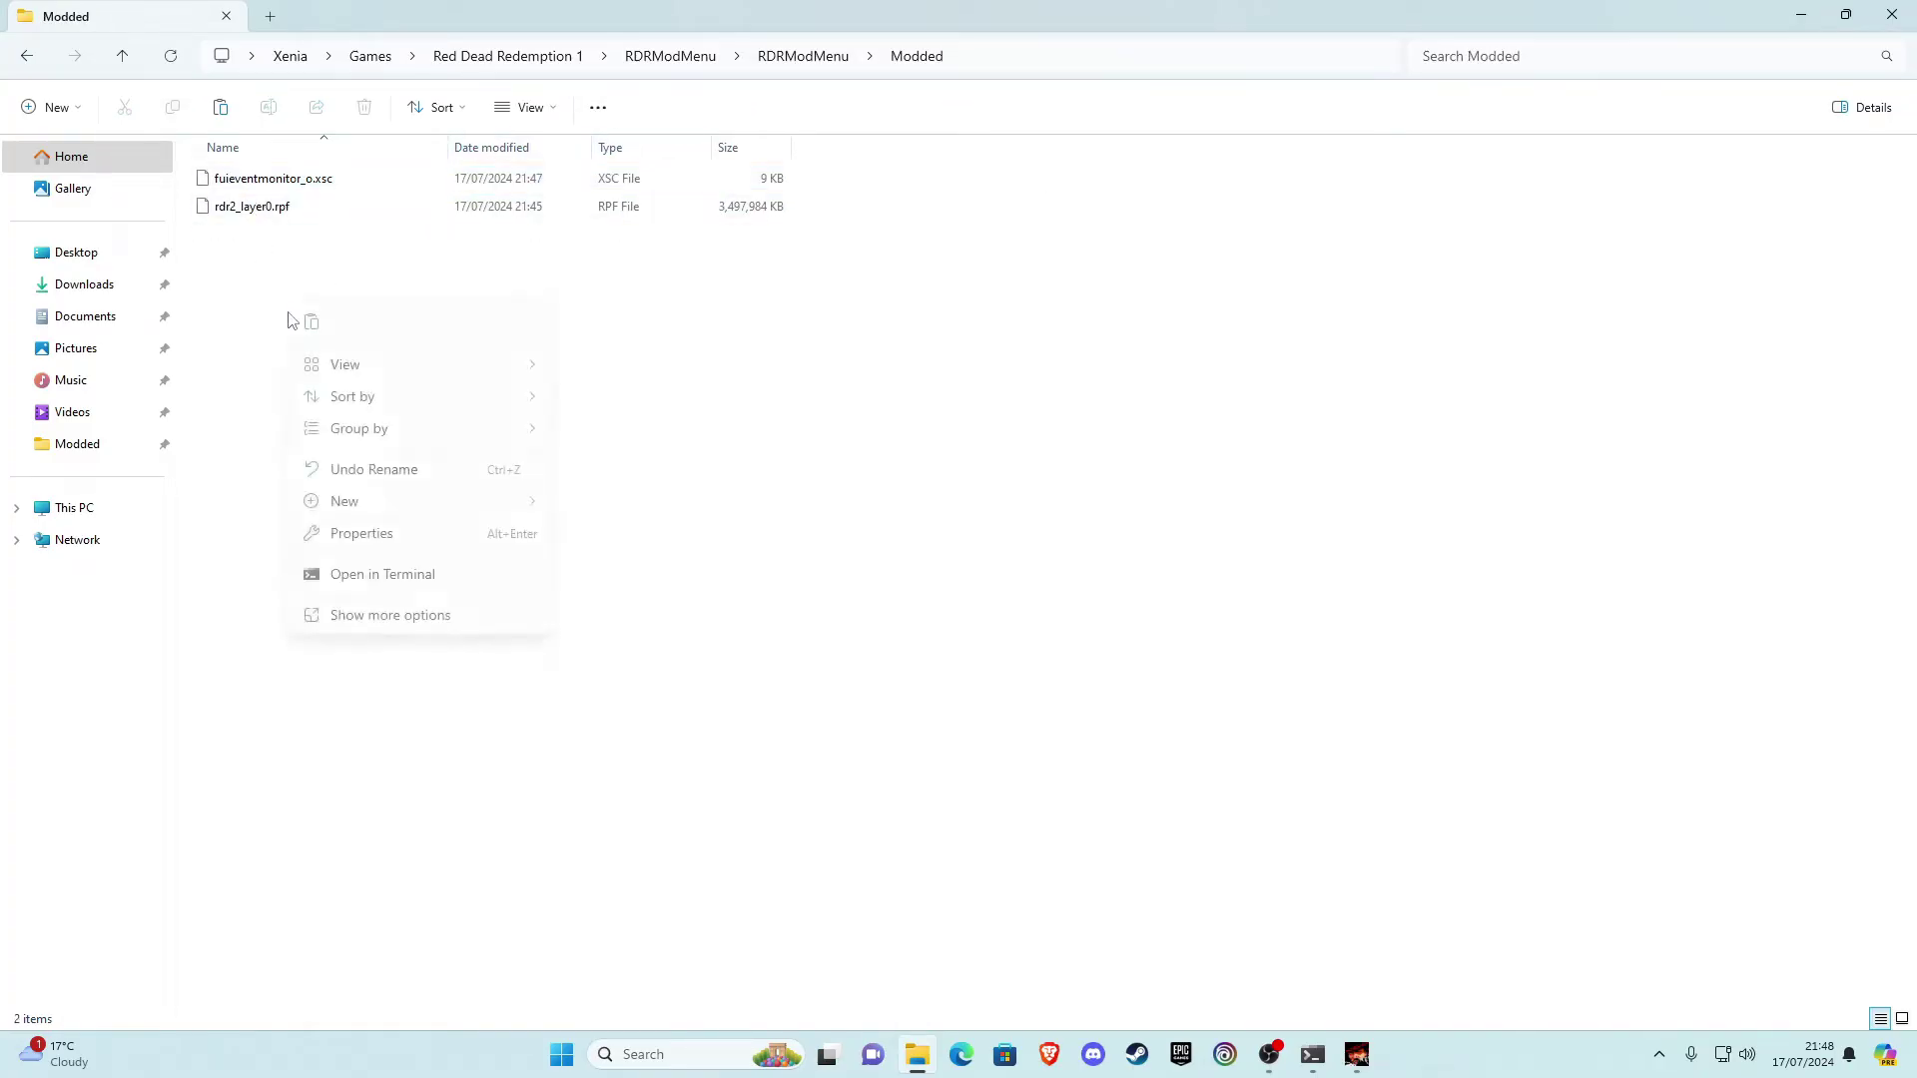
pyautogui.click(374, 612)
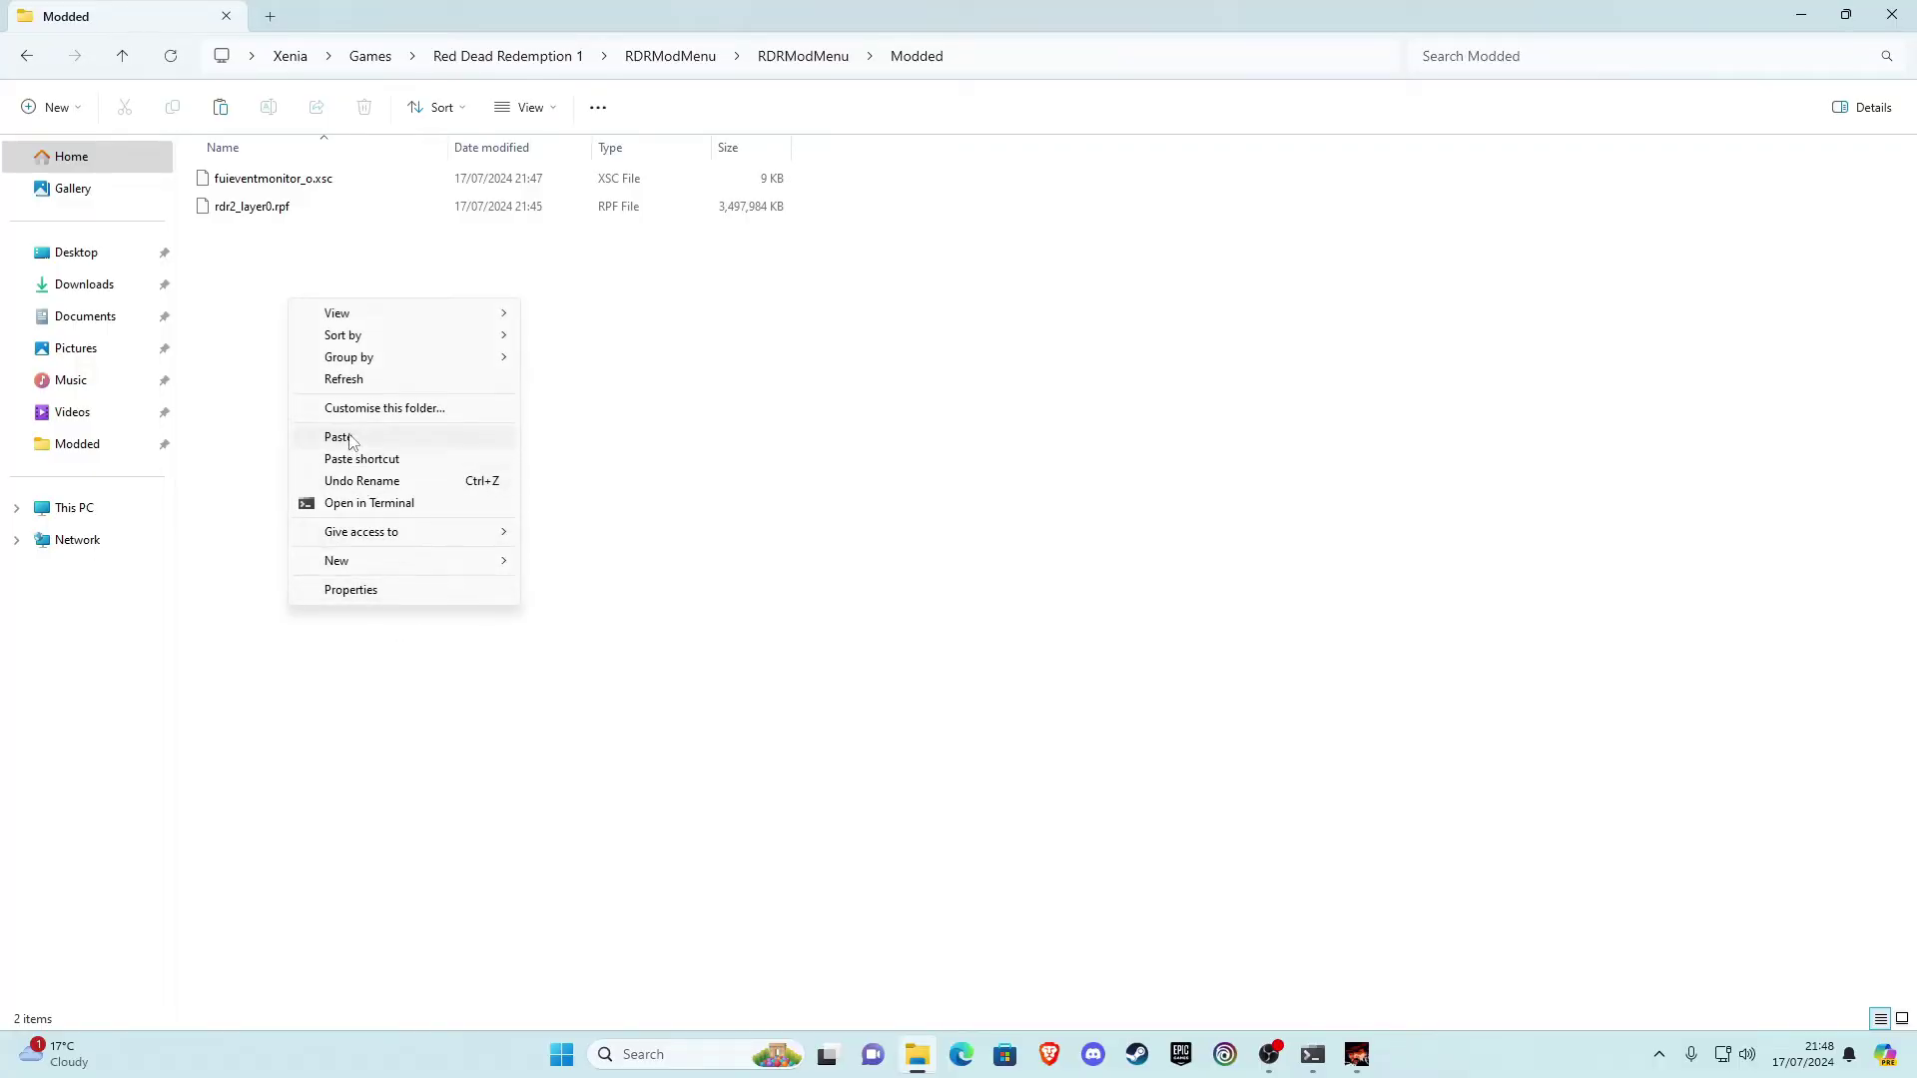
pyautogui.click(387, 436)
pyautogui.click(299, 275)
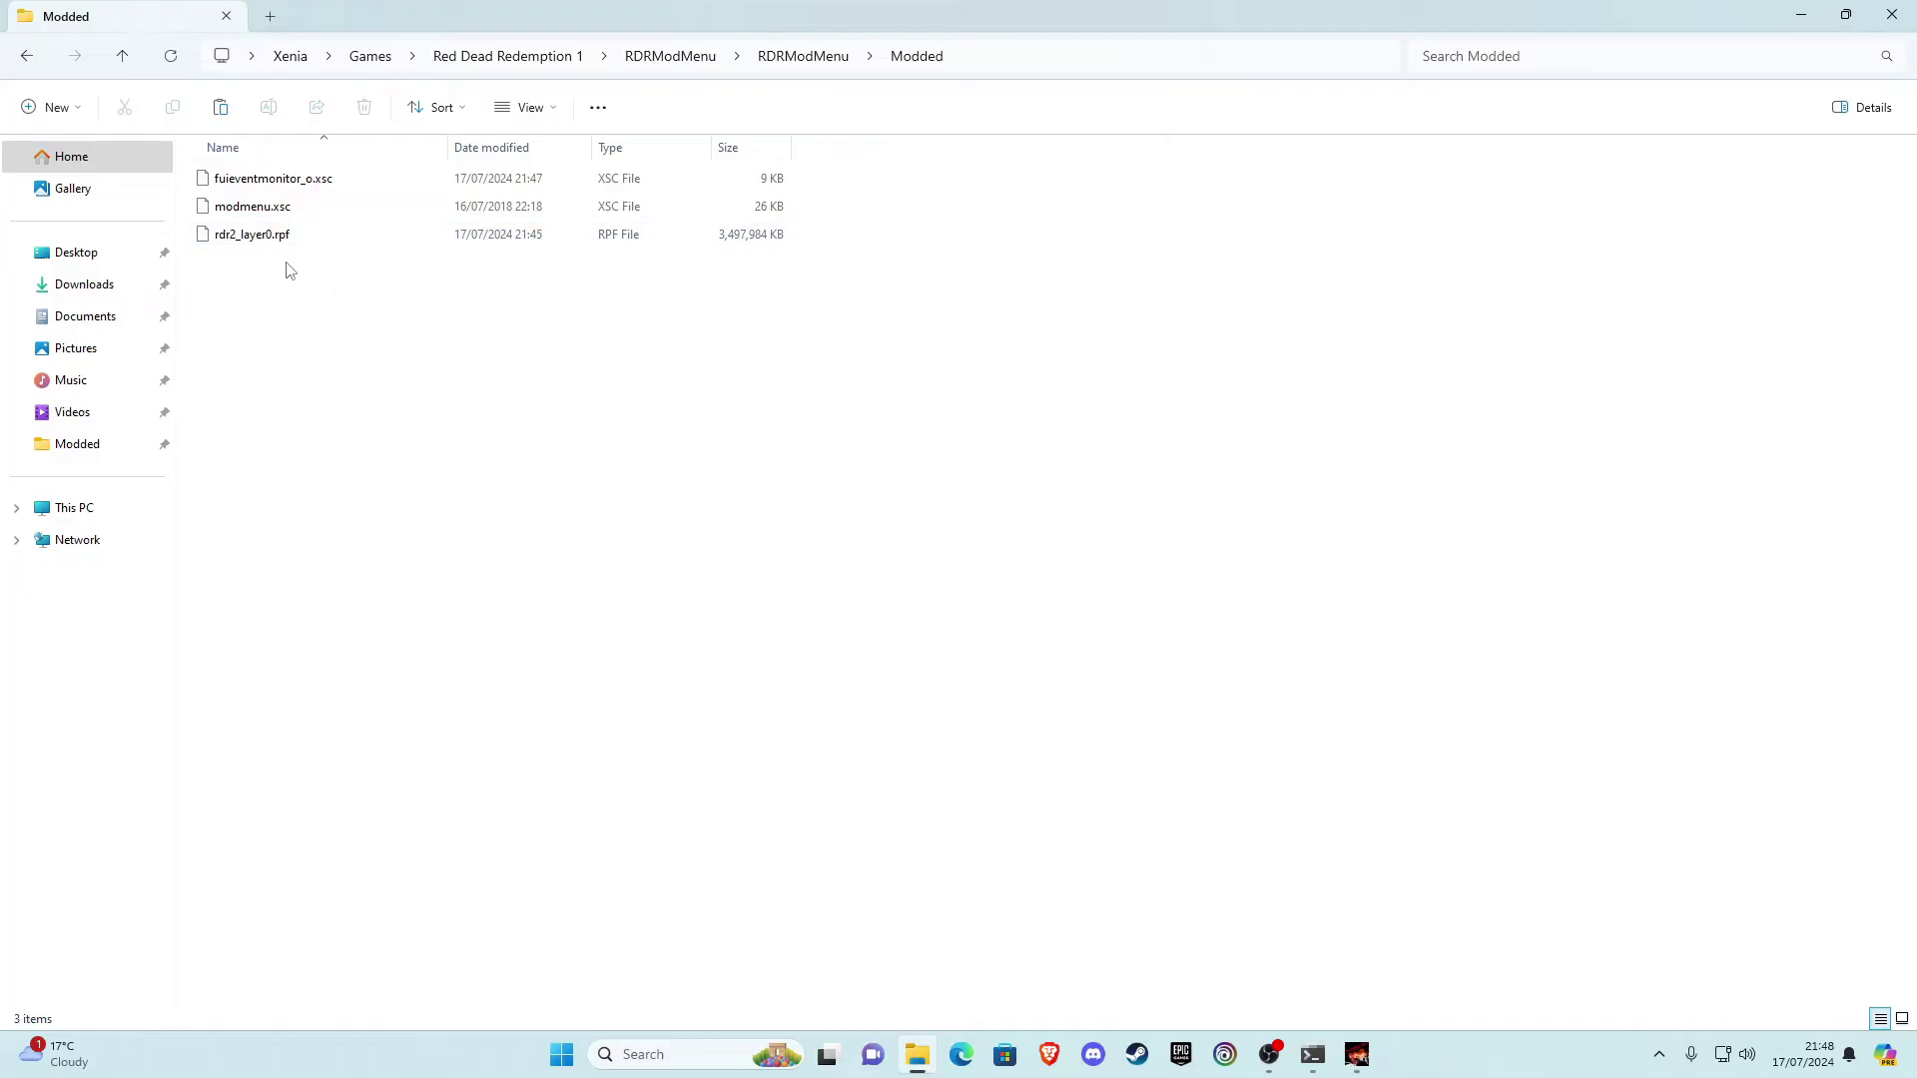
# Copy the name part "fuieventmonitor" from the fuieventmonitor_o.xsc file name, leaving that file's name as it is
pyautogui.click(265, 187)
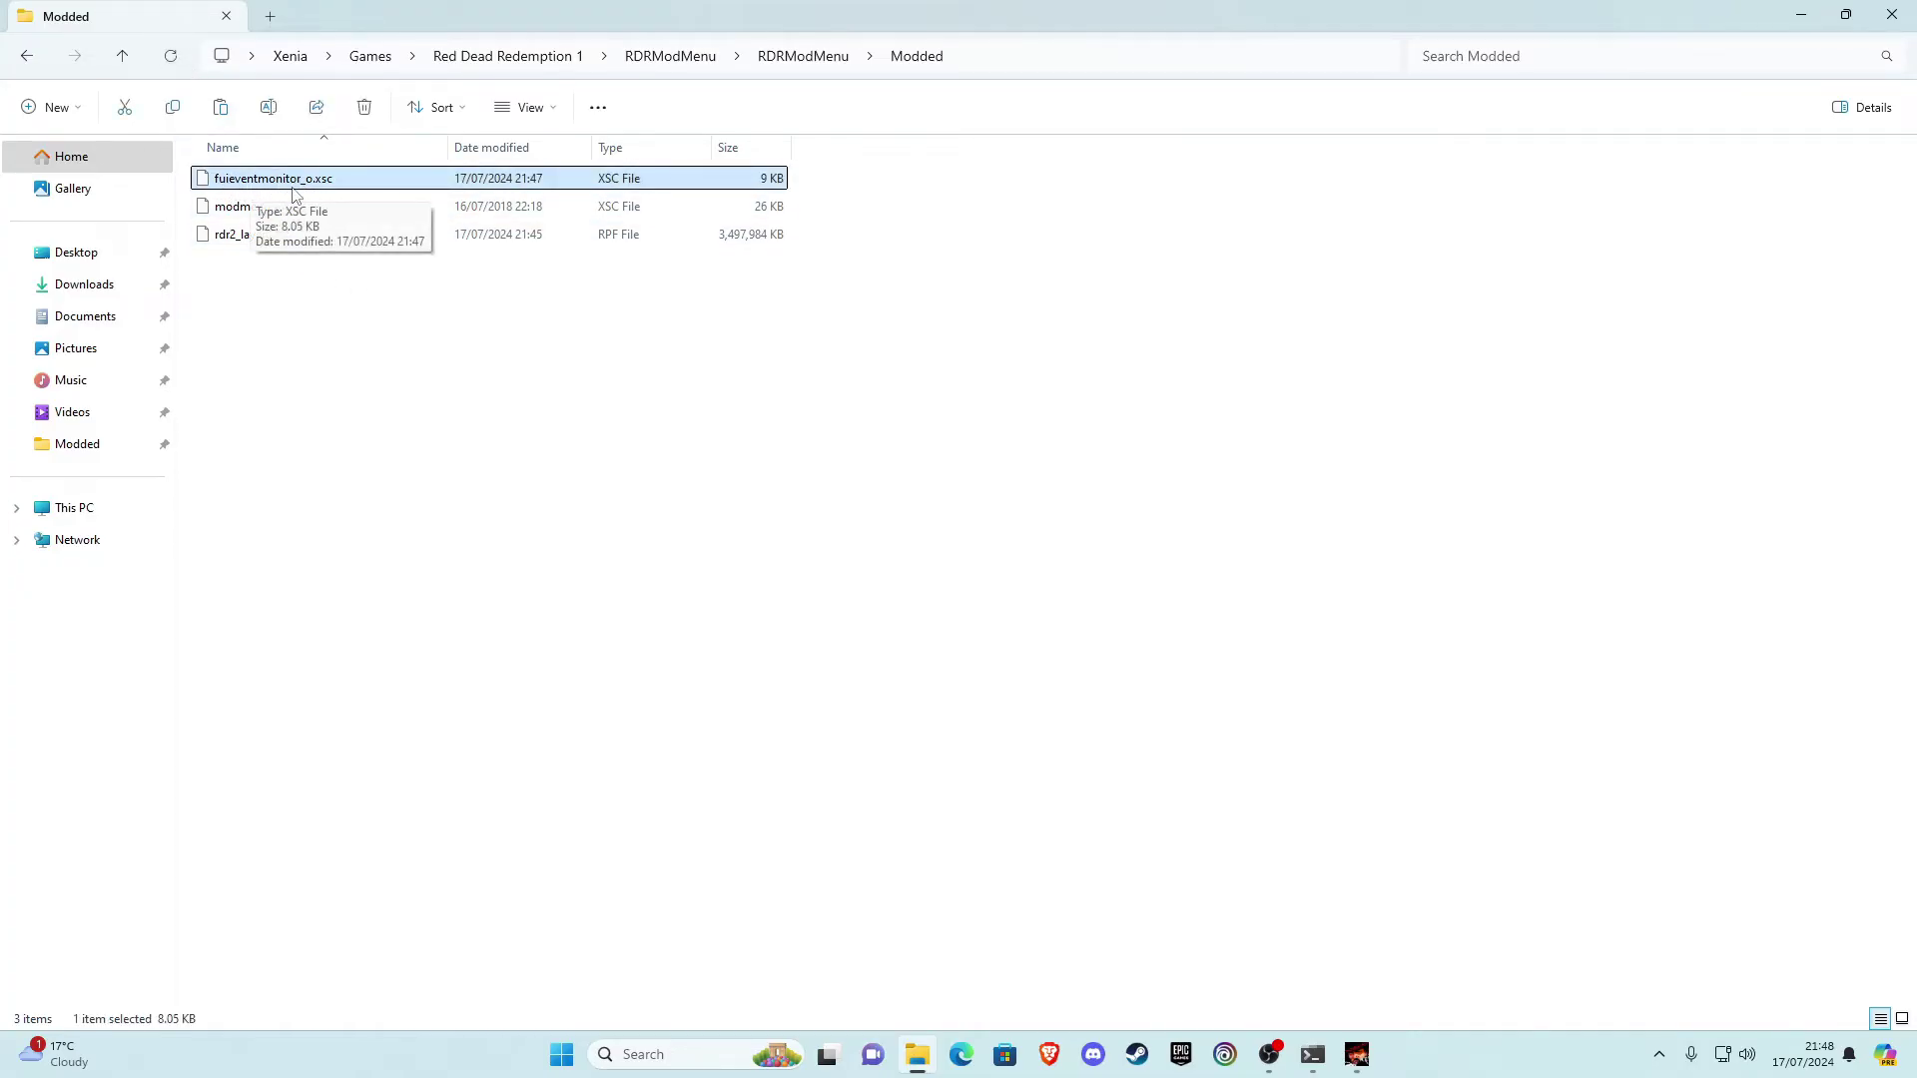
pyautogui.click(268, 210)
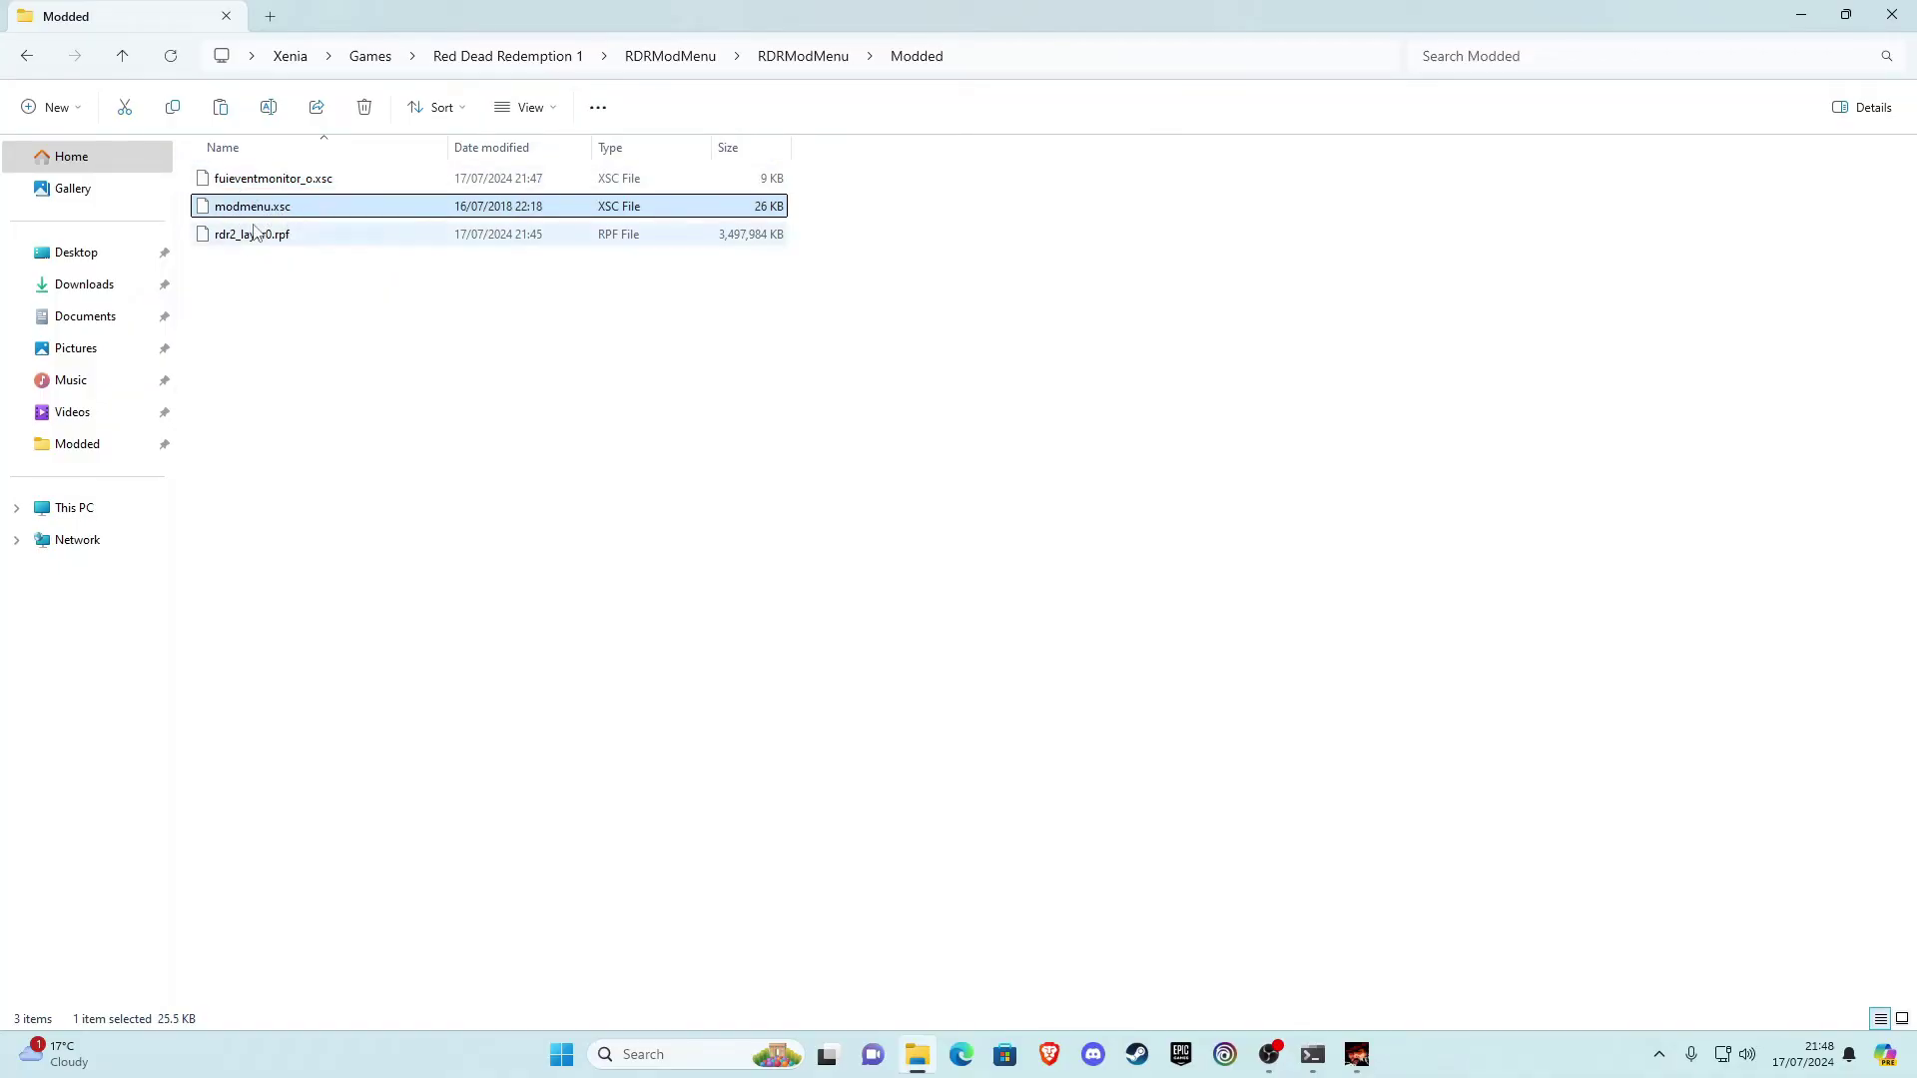
pyautogui.click(257, 210)
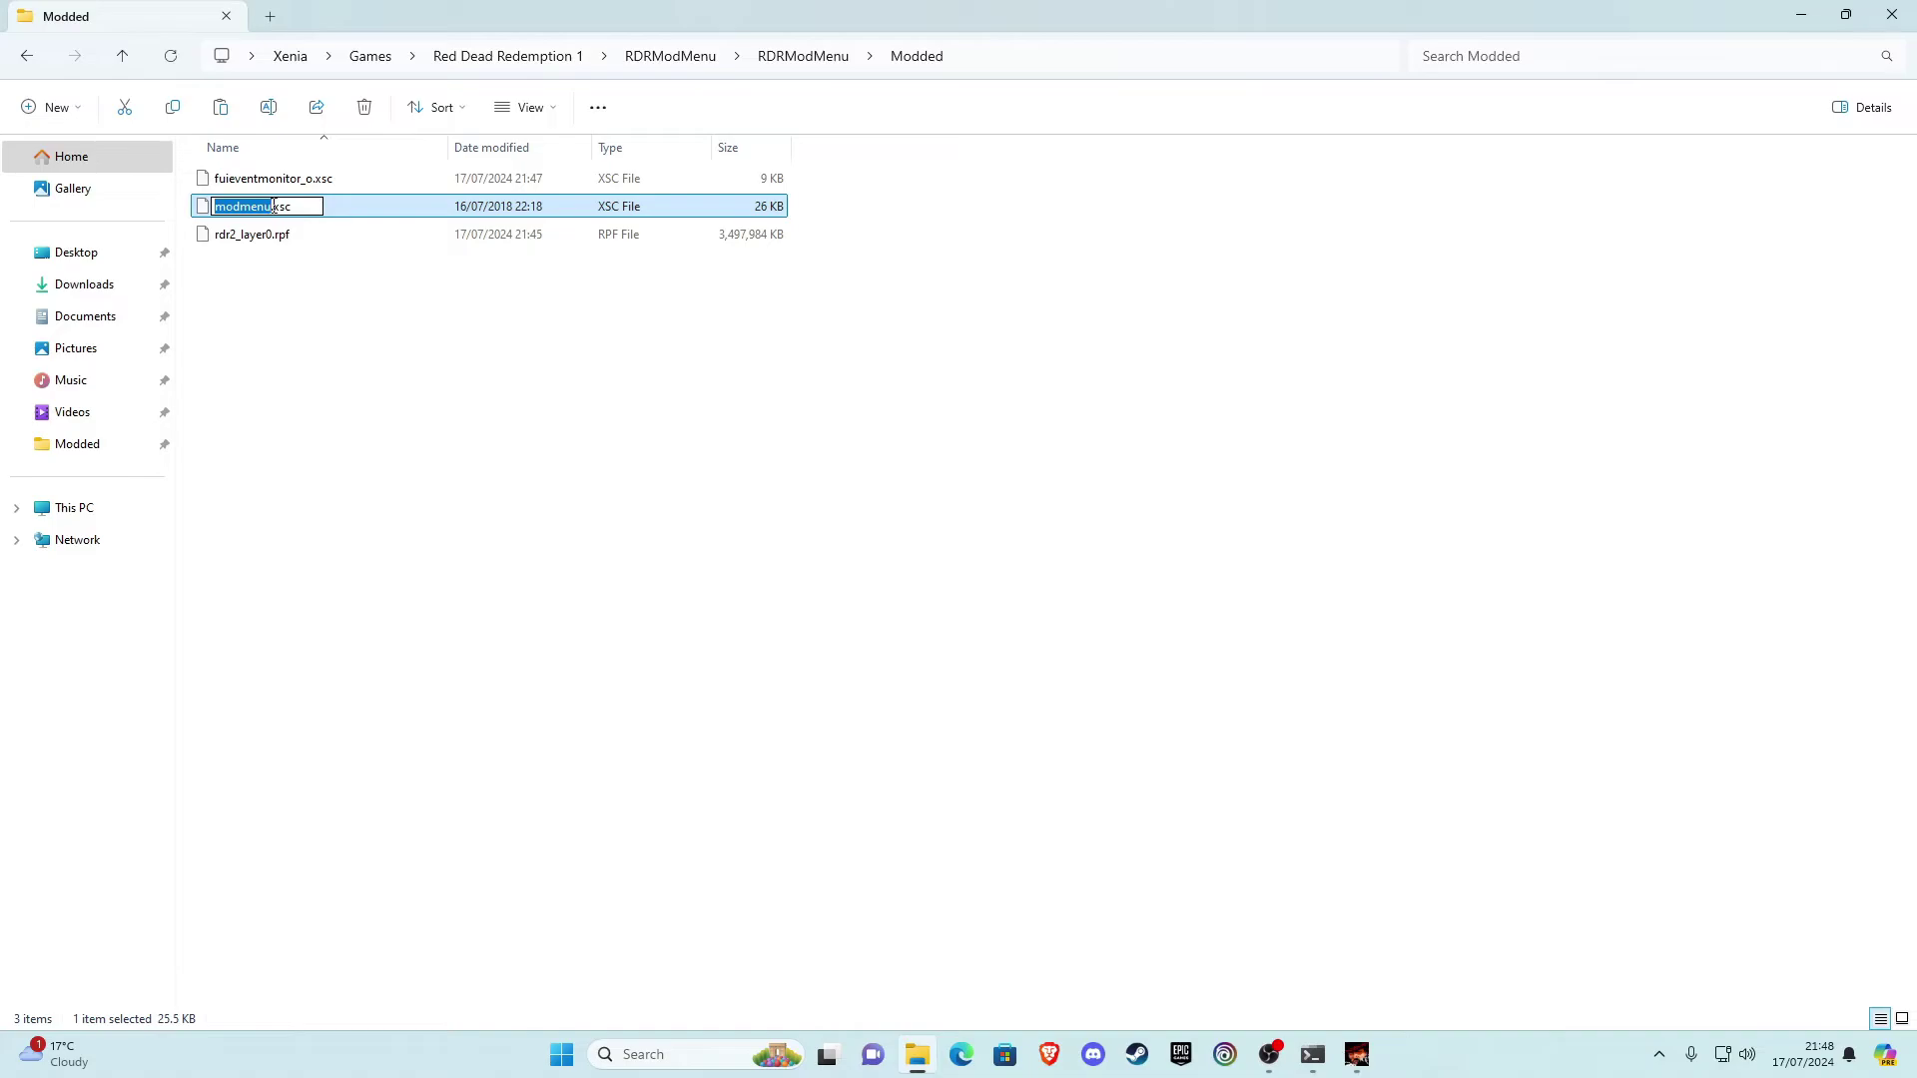
pyautogui.click(239, 189)
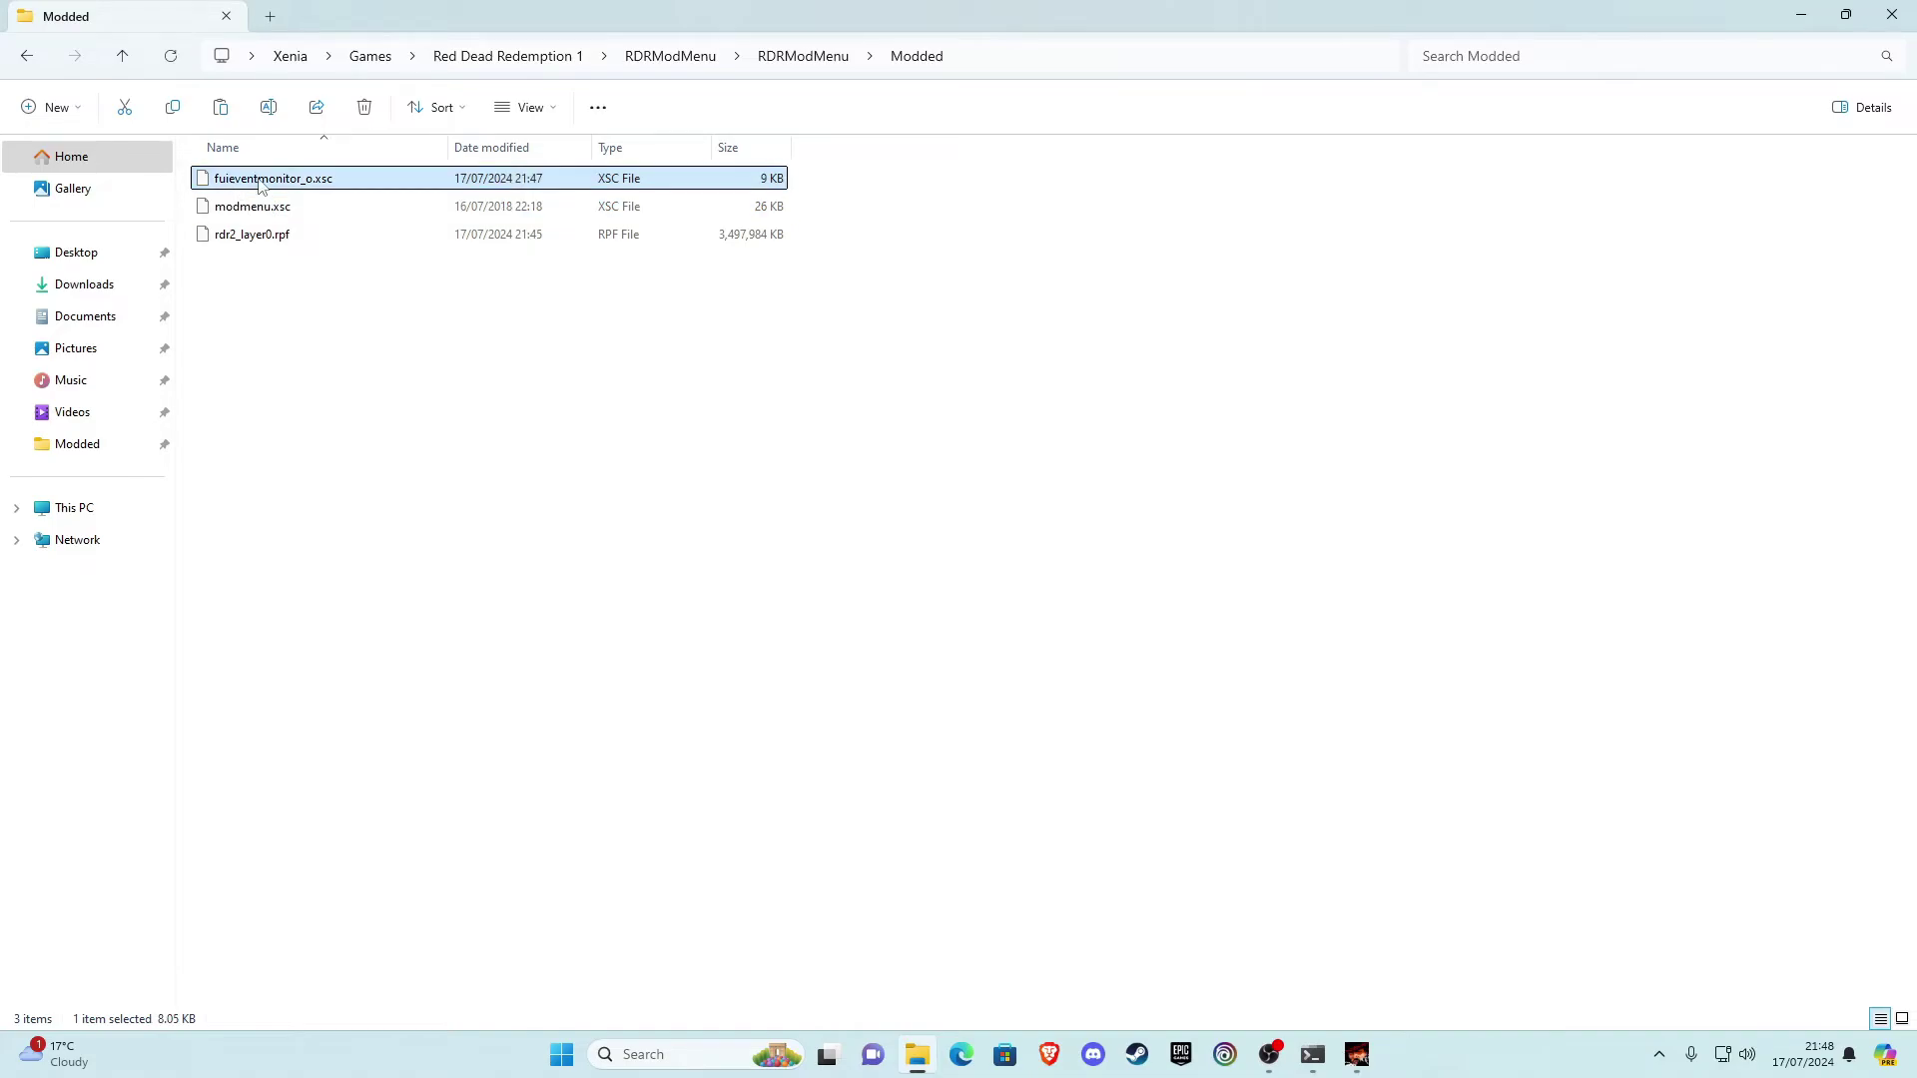
pyautogui.click(259, 179)
pyautogui.moveTo(302, 180); pyautogui.dragTo(213, 178)
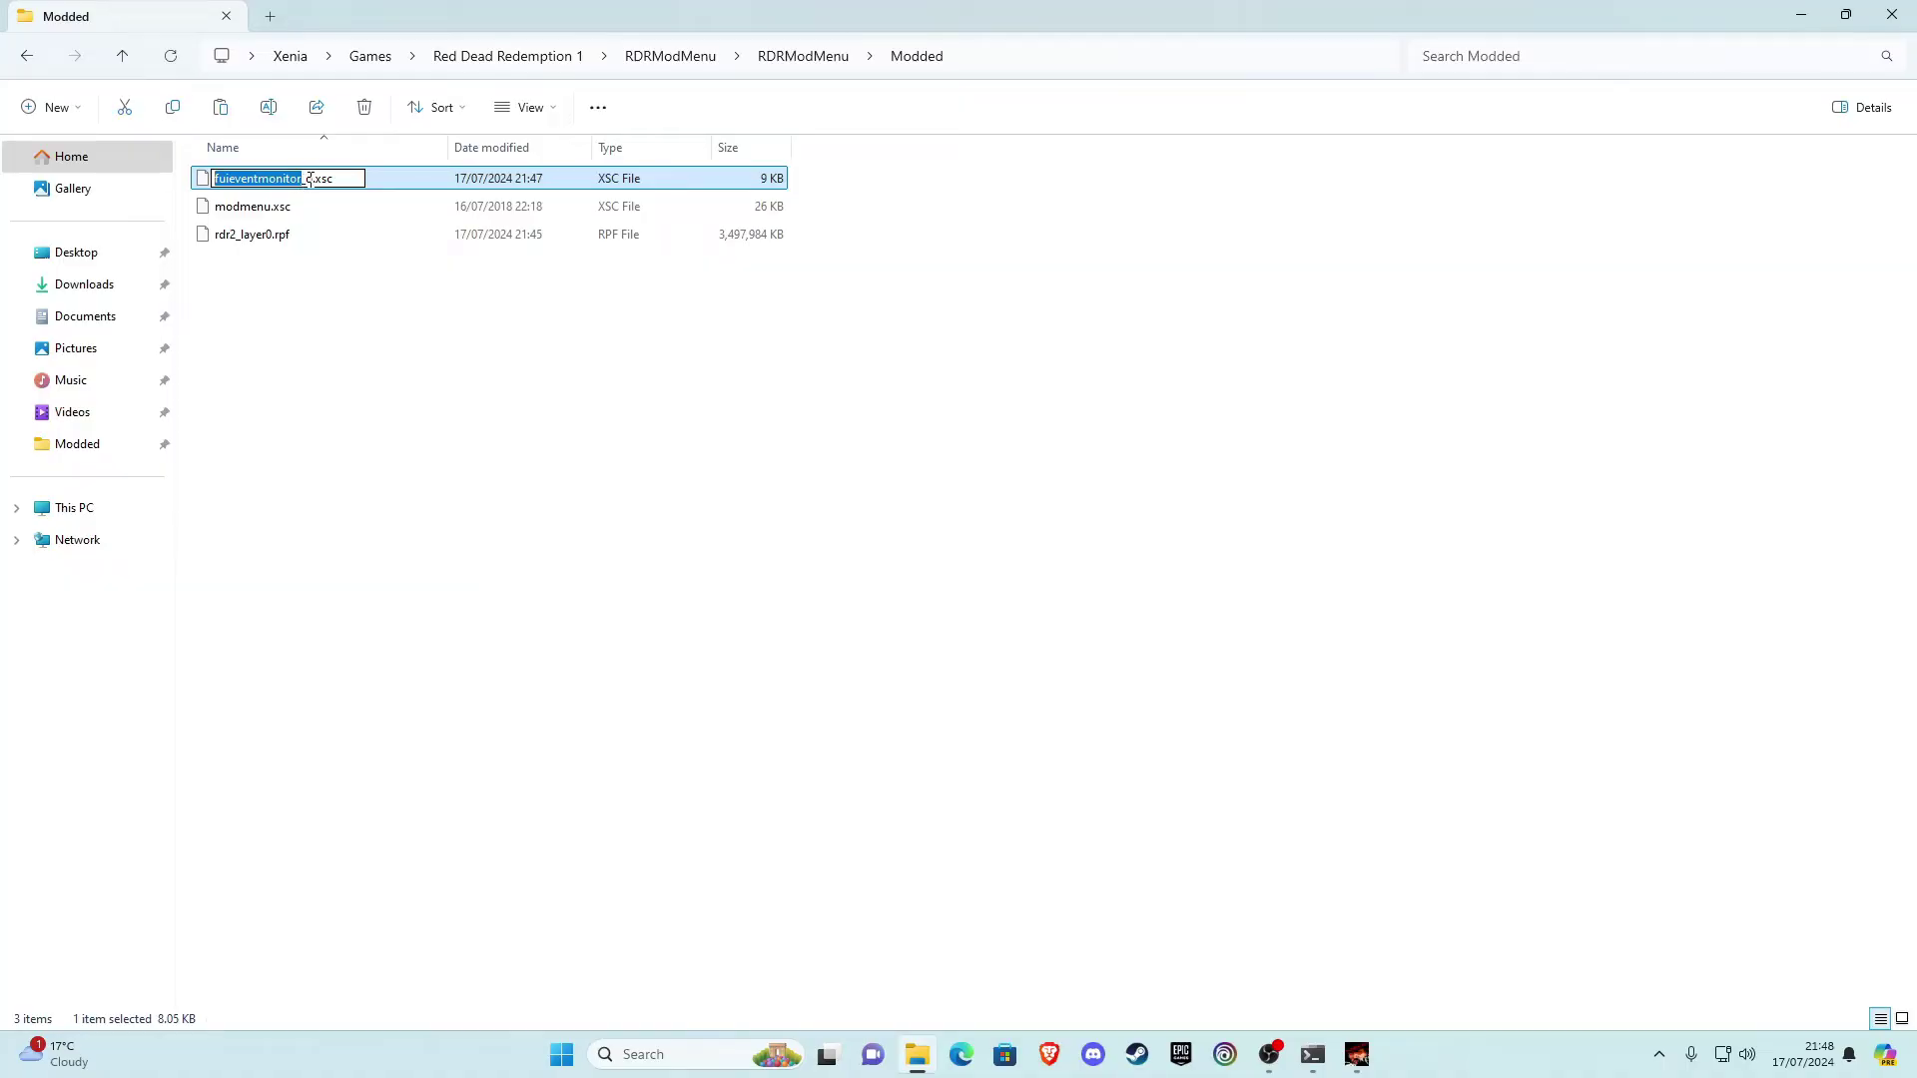
pyautogui.rightClick(245, 181)
pyautogui.click(296, 248)
pyautogui.click(304, 290)
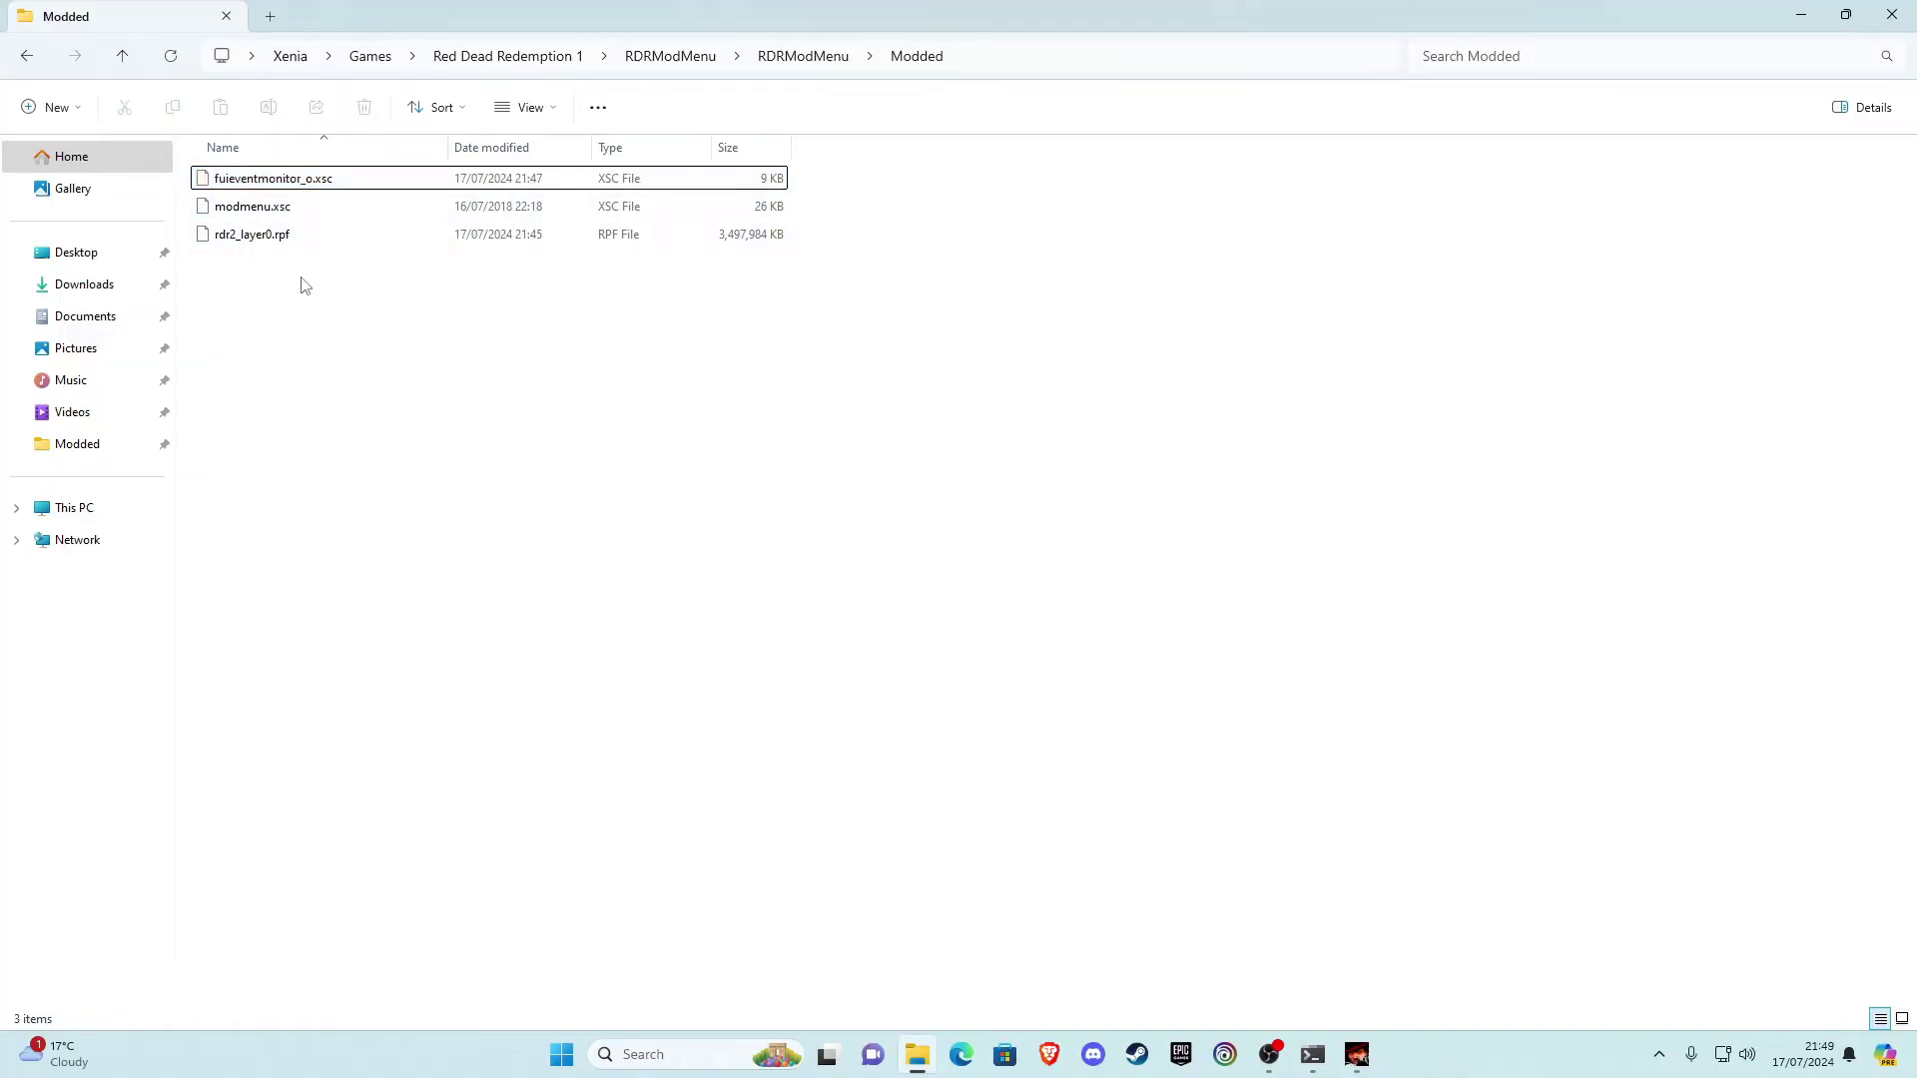
# Rename modmenu.xsc in the Modded folder as fuieventmonitor.xsc using the copied name
pyautogui.click(250, 214)
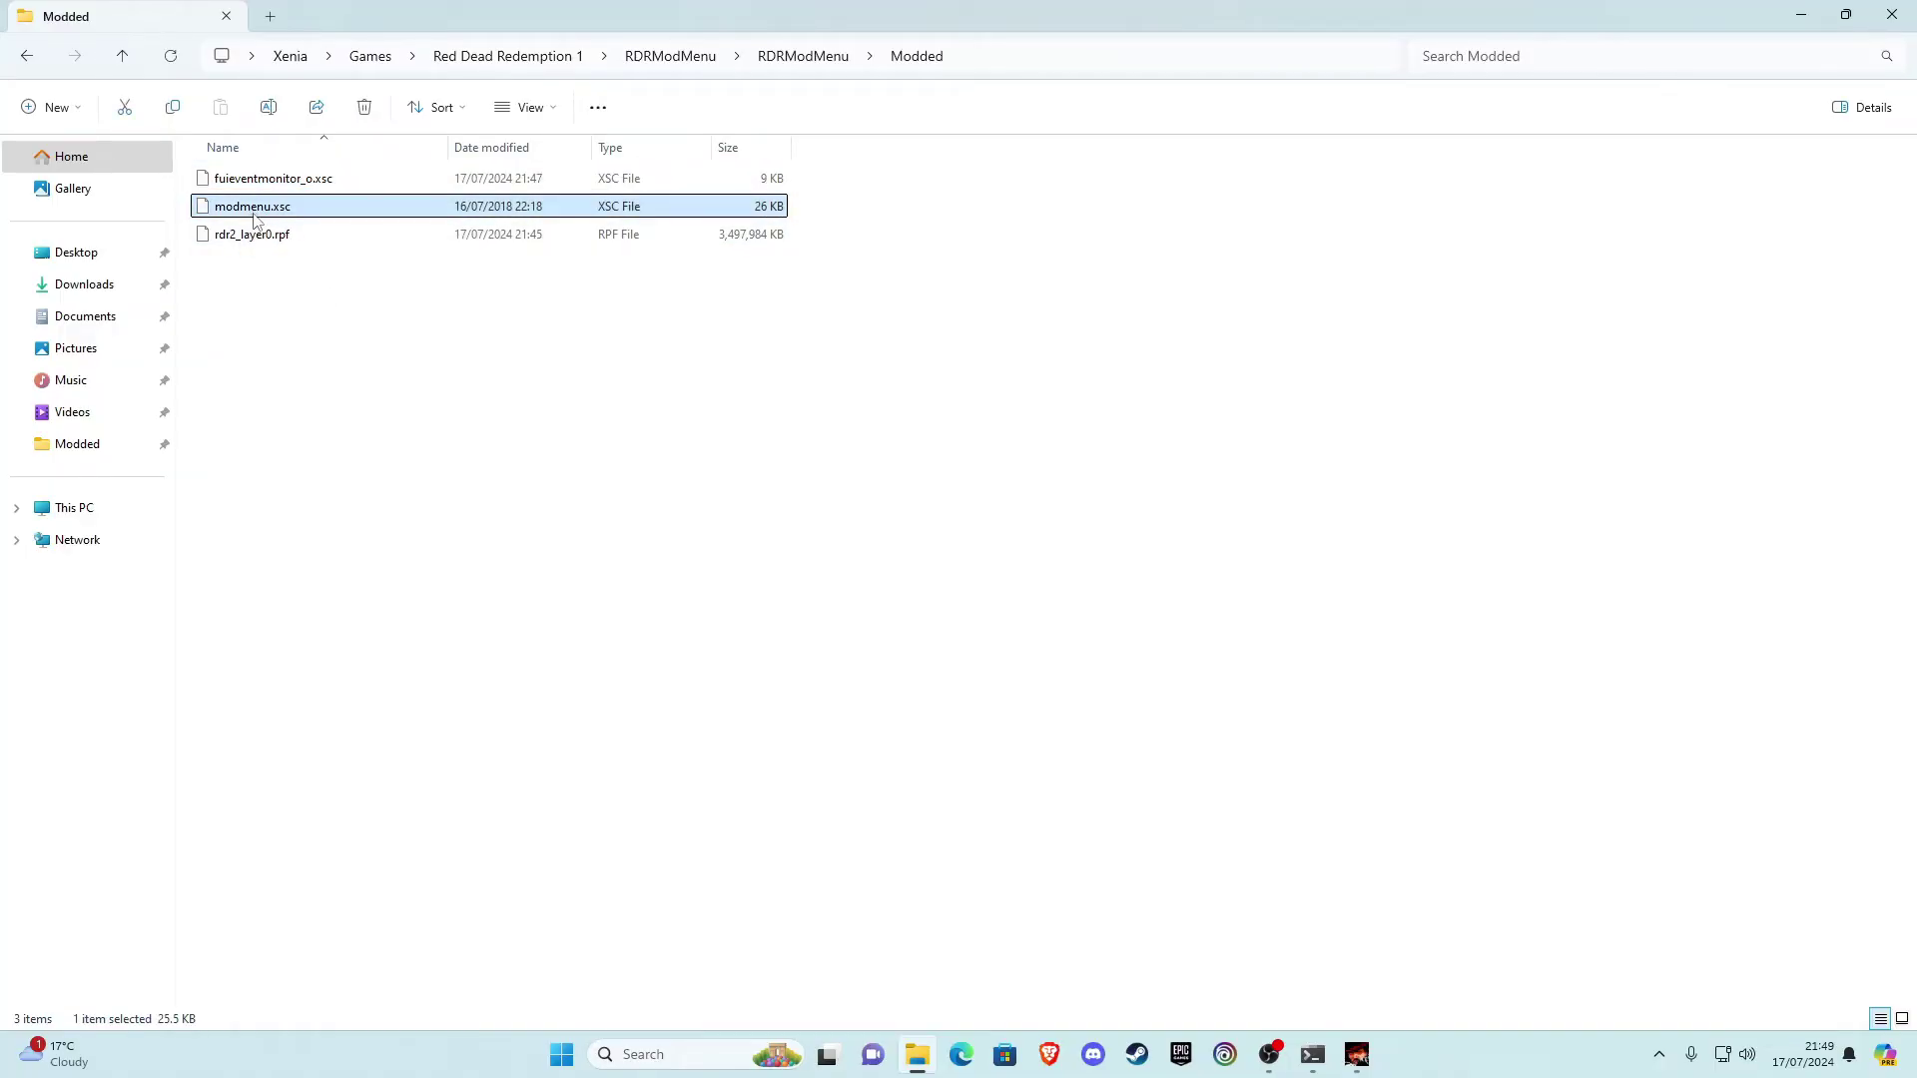
pyautogui.click(255, 215)
pyautogui.hotkey('ctrl', 'v')
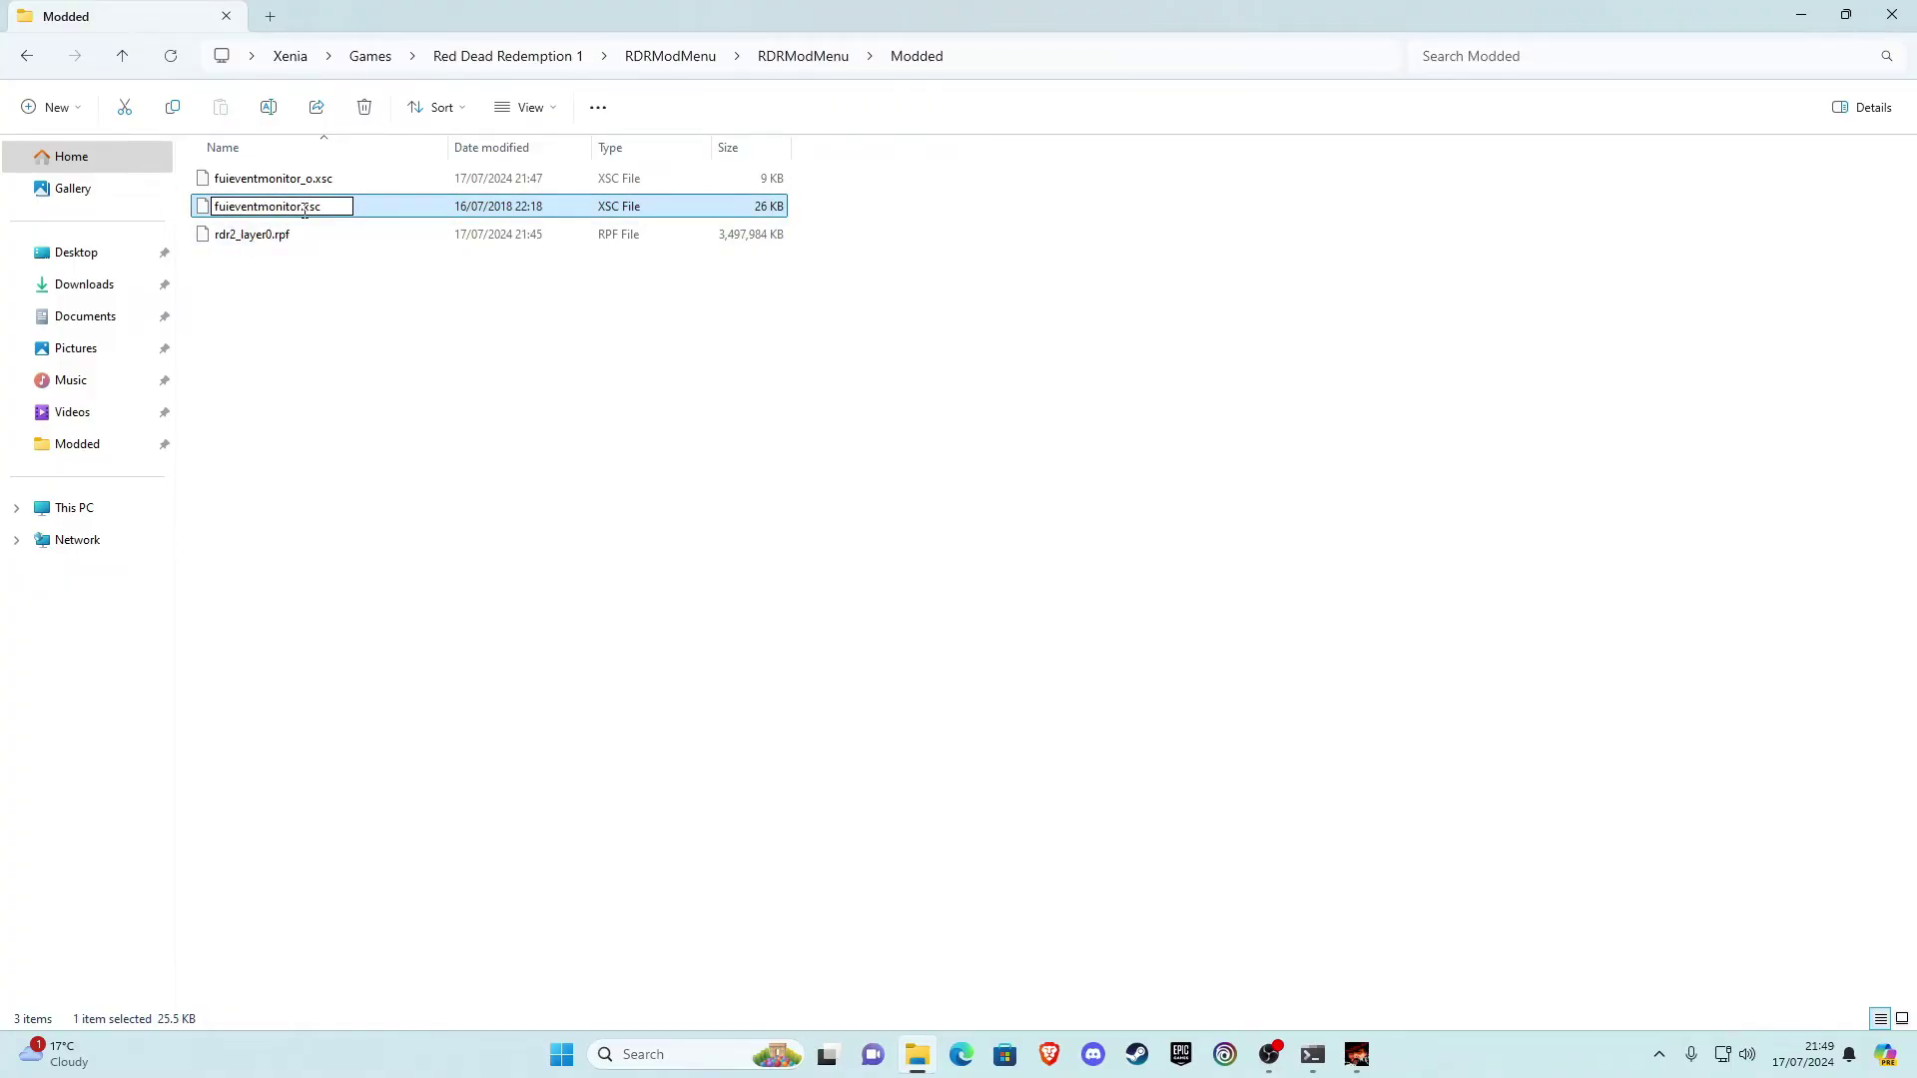
pyautogui.press('Return')
pyautogui.click(306, 291)
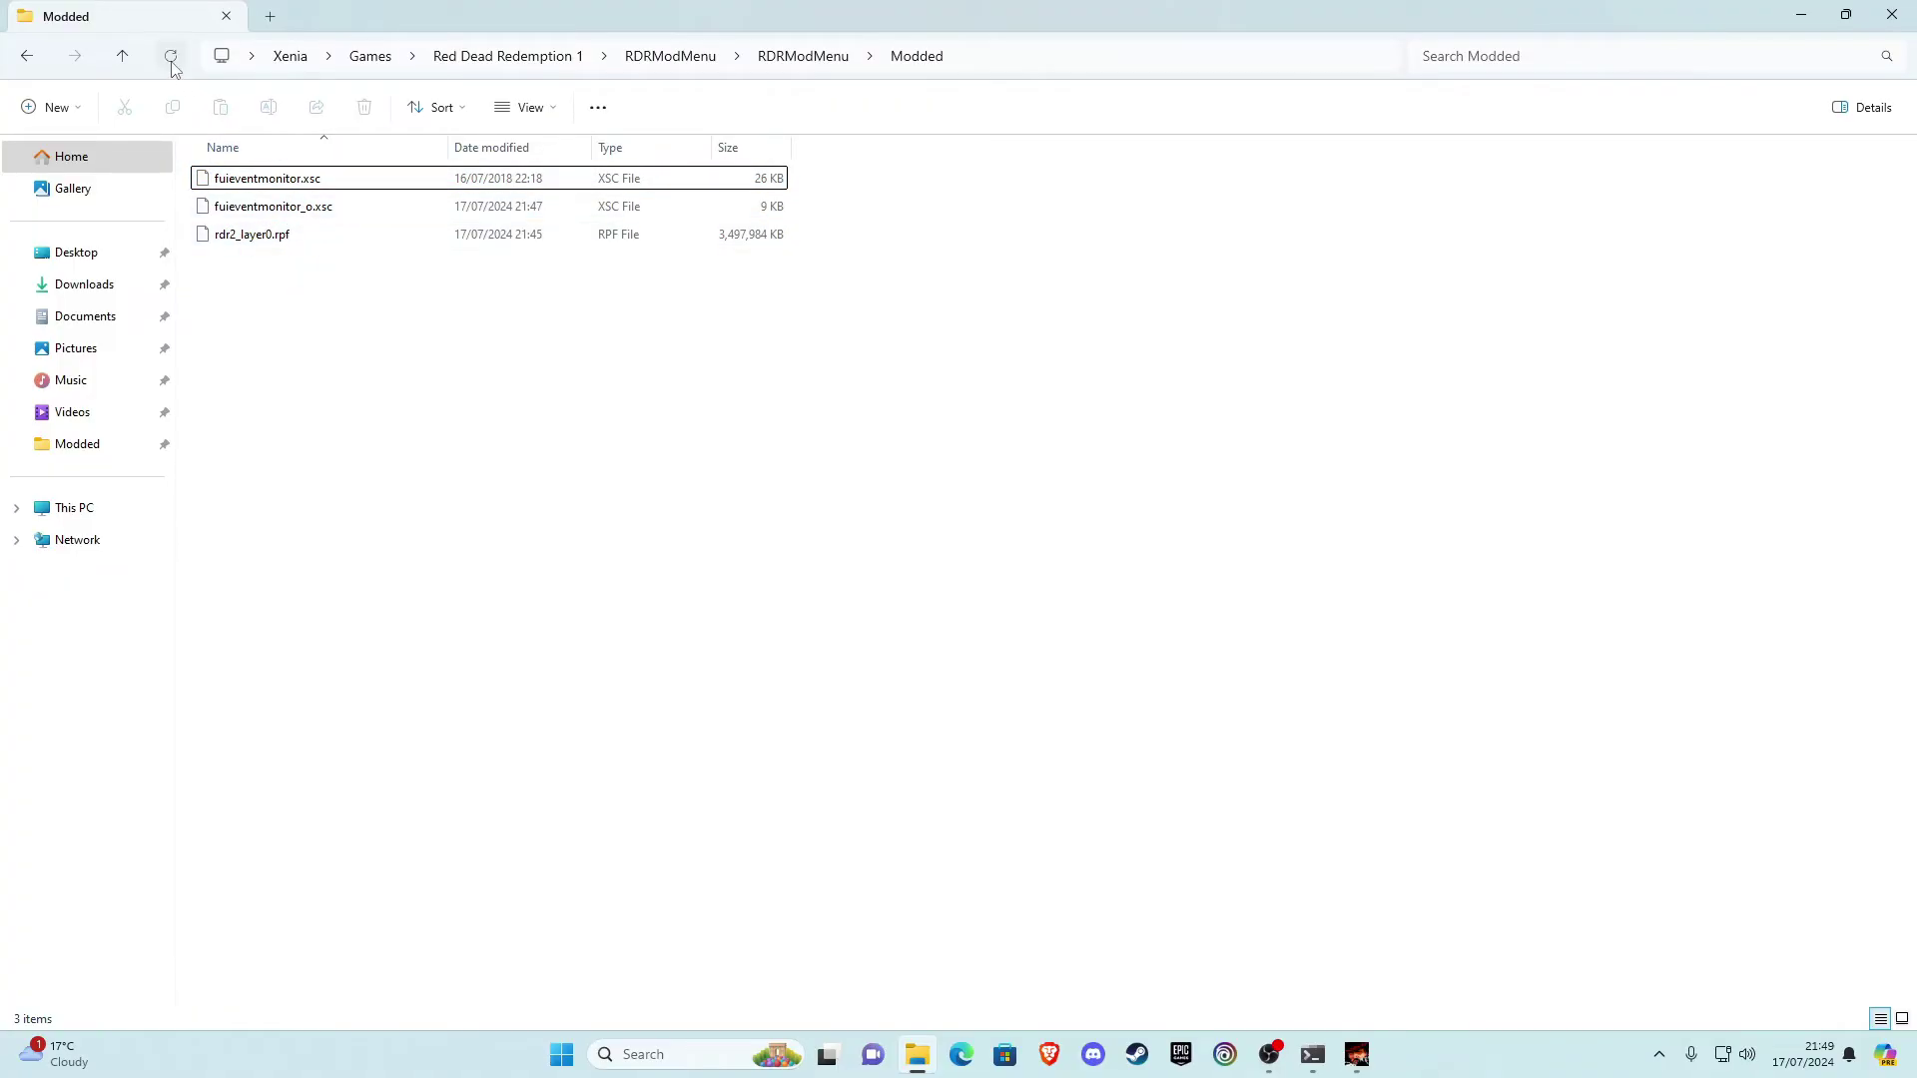
# In MagicRDR, replace fuieventmonitor.xsc in the archive's ui folder with the fuieventmonitor.xsc file from the Modded folder
pyautogui.click(1356, 1055)
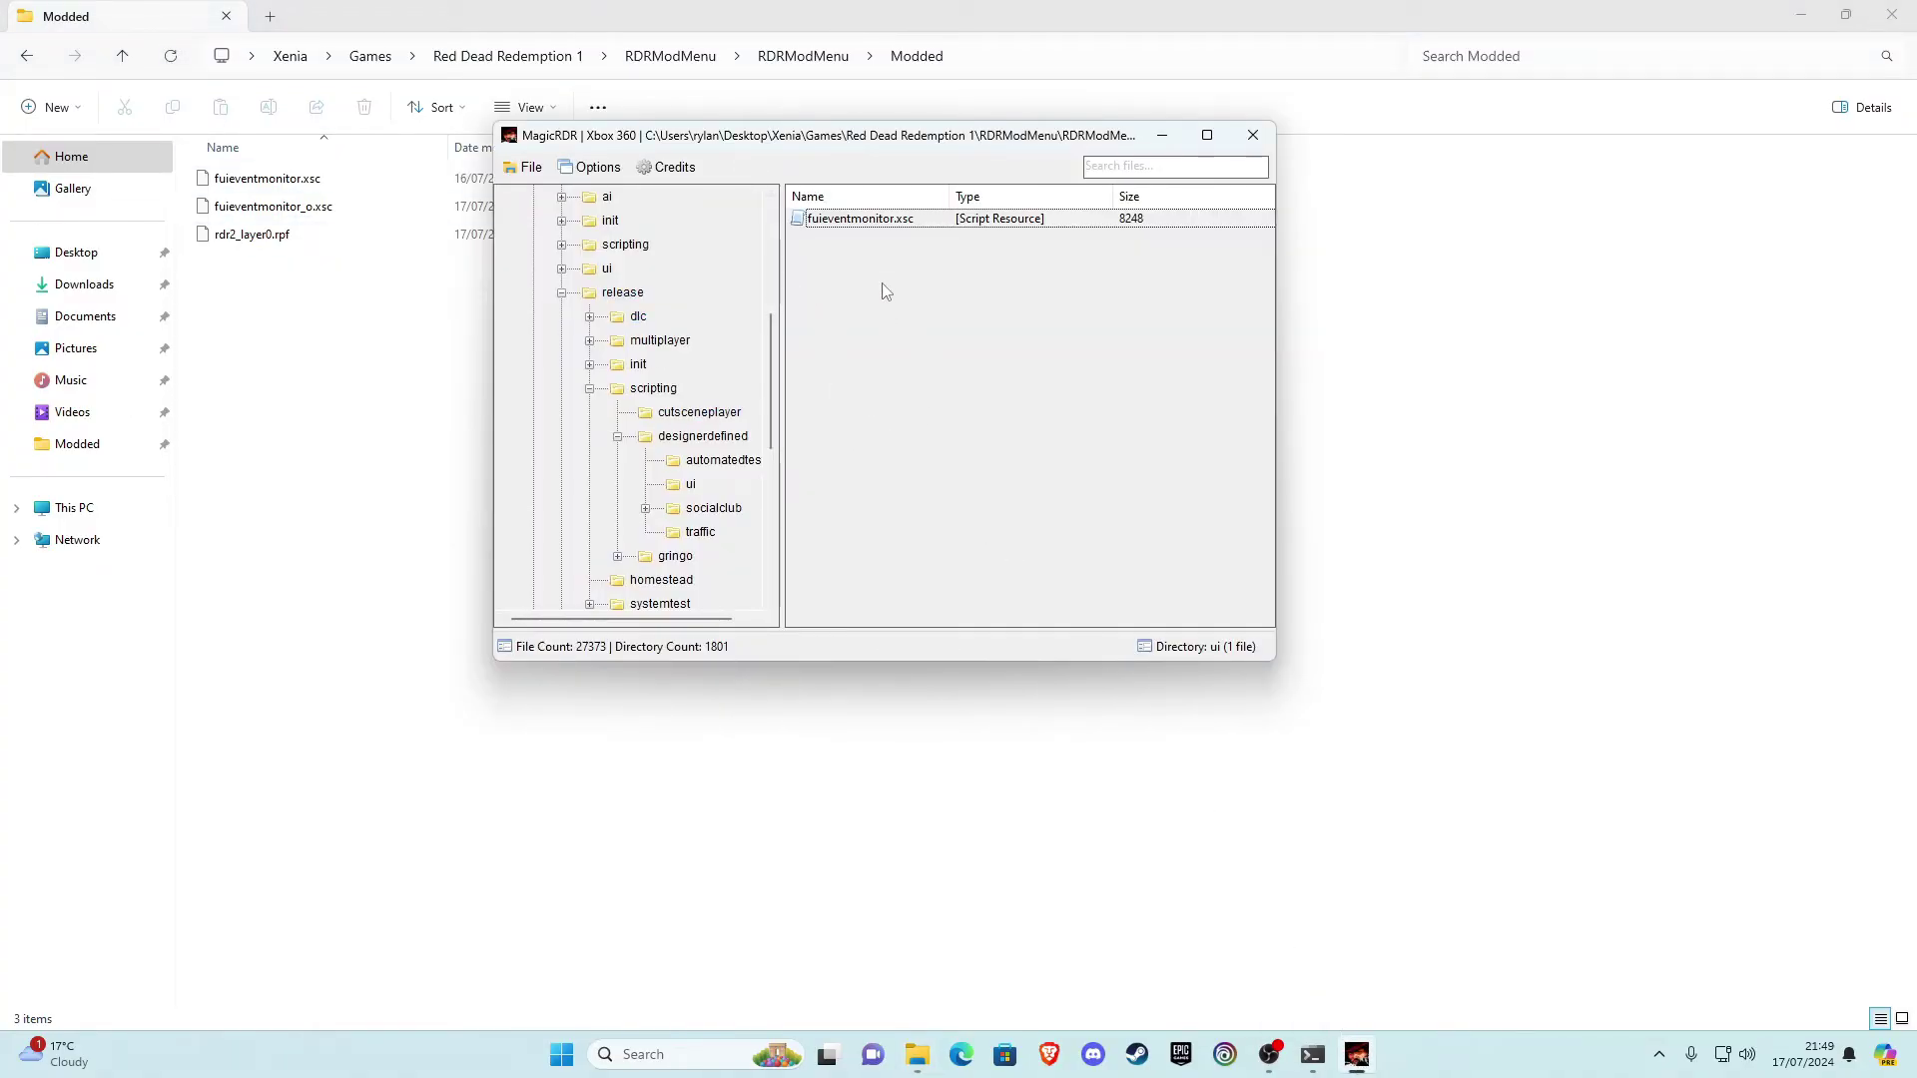
pyautogui.click(878, 221)
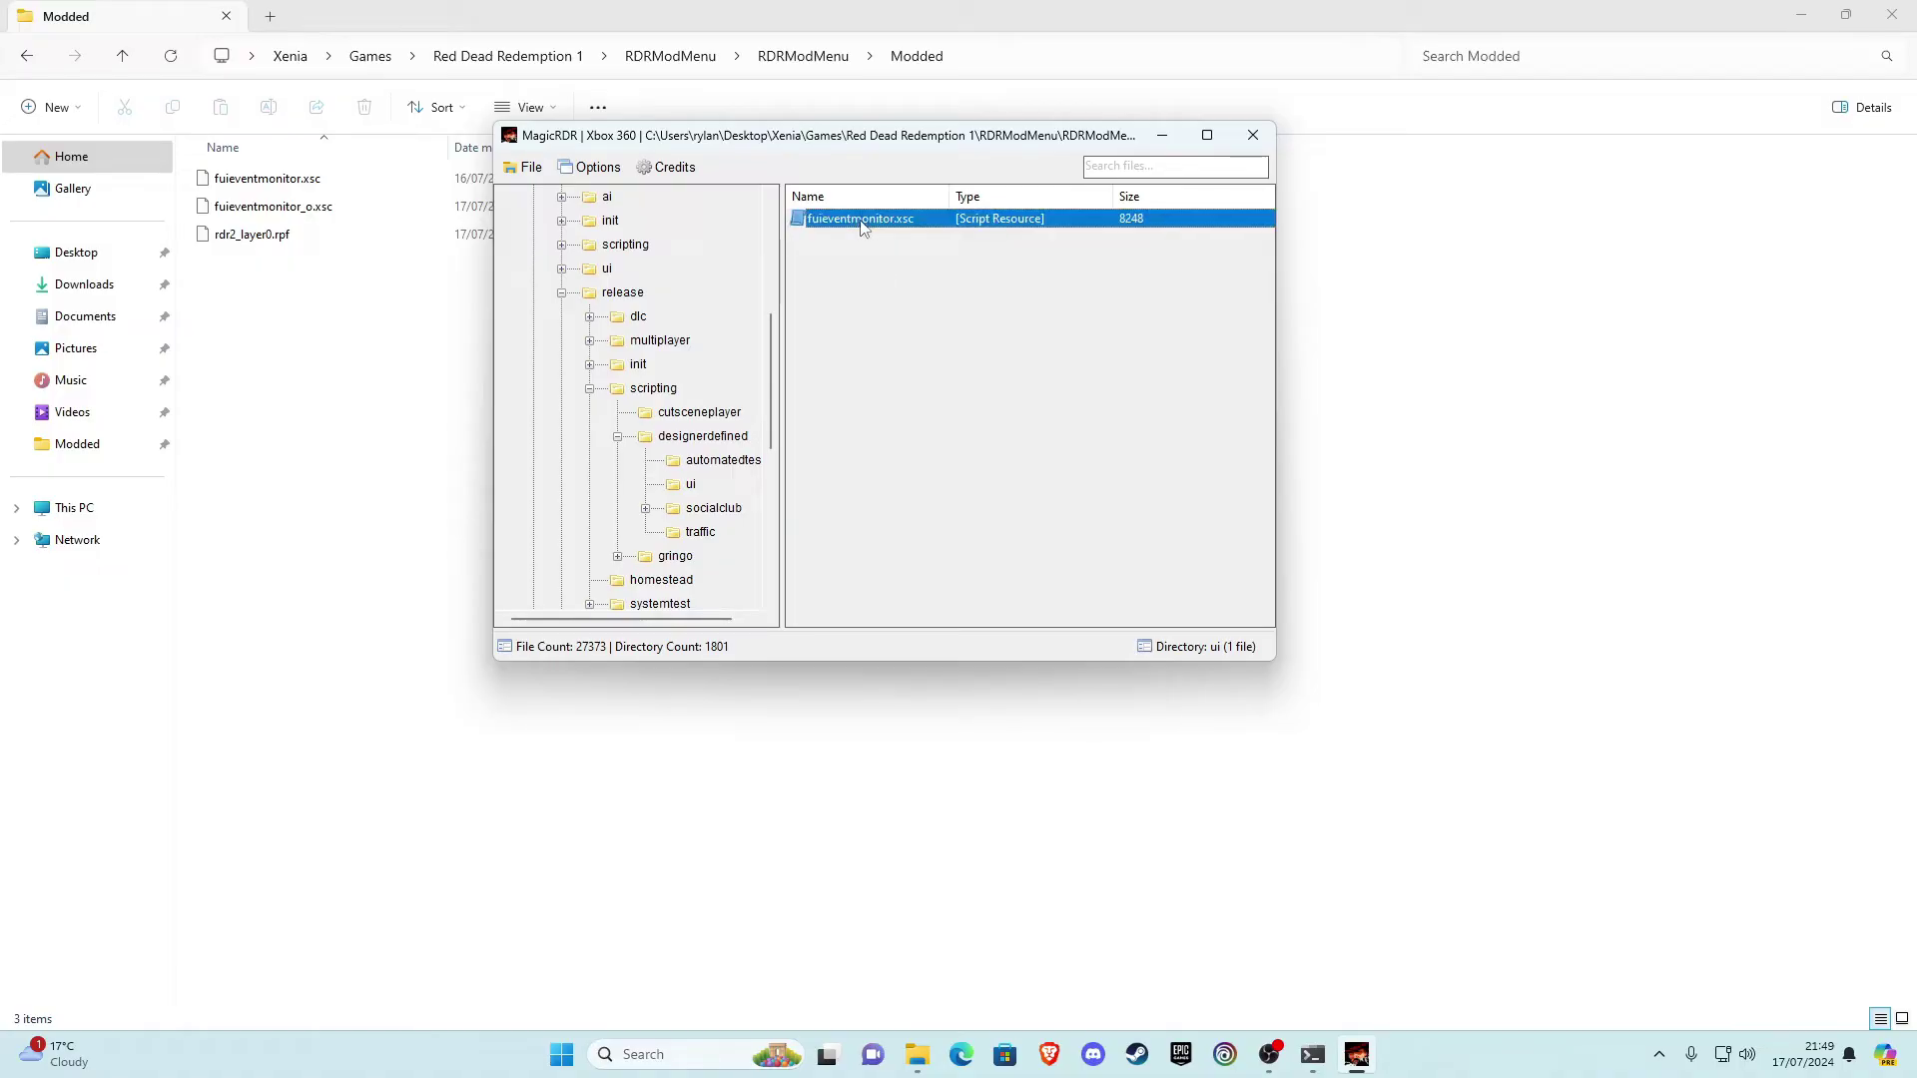
pyautogui.rightClick(877, 230)
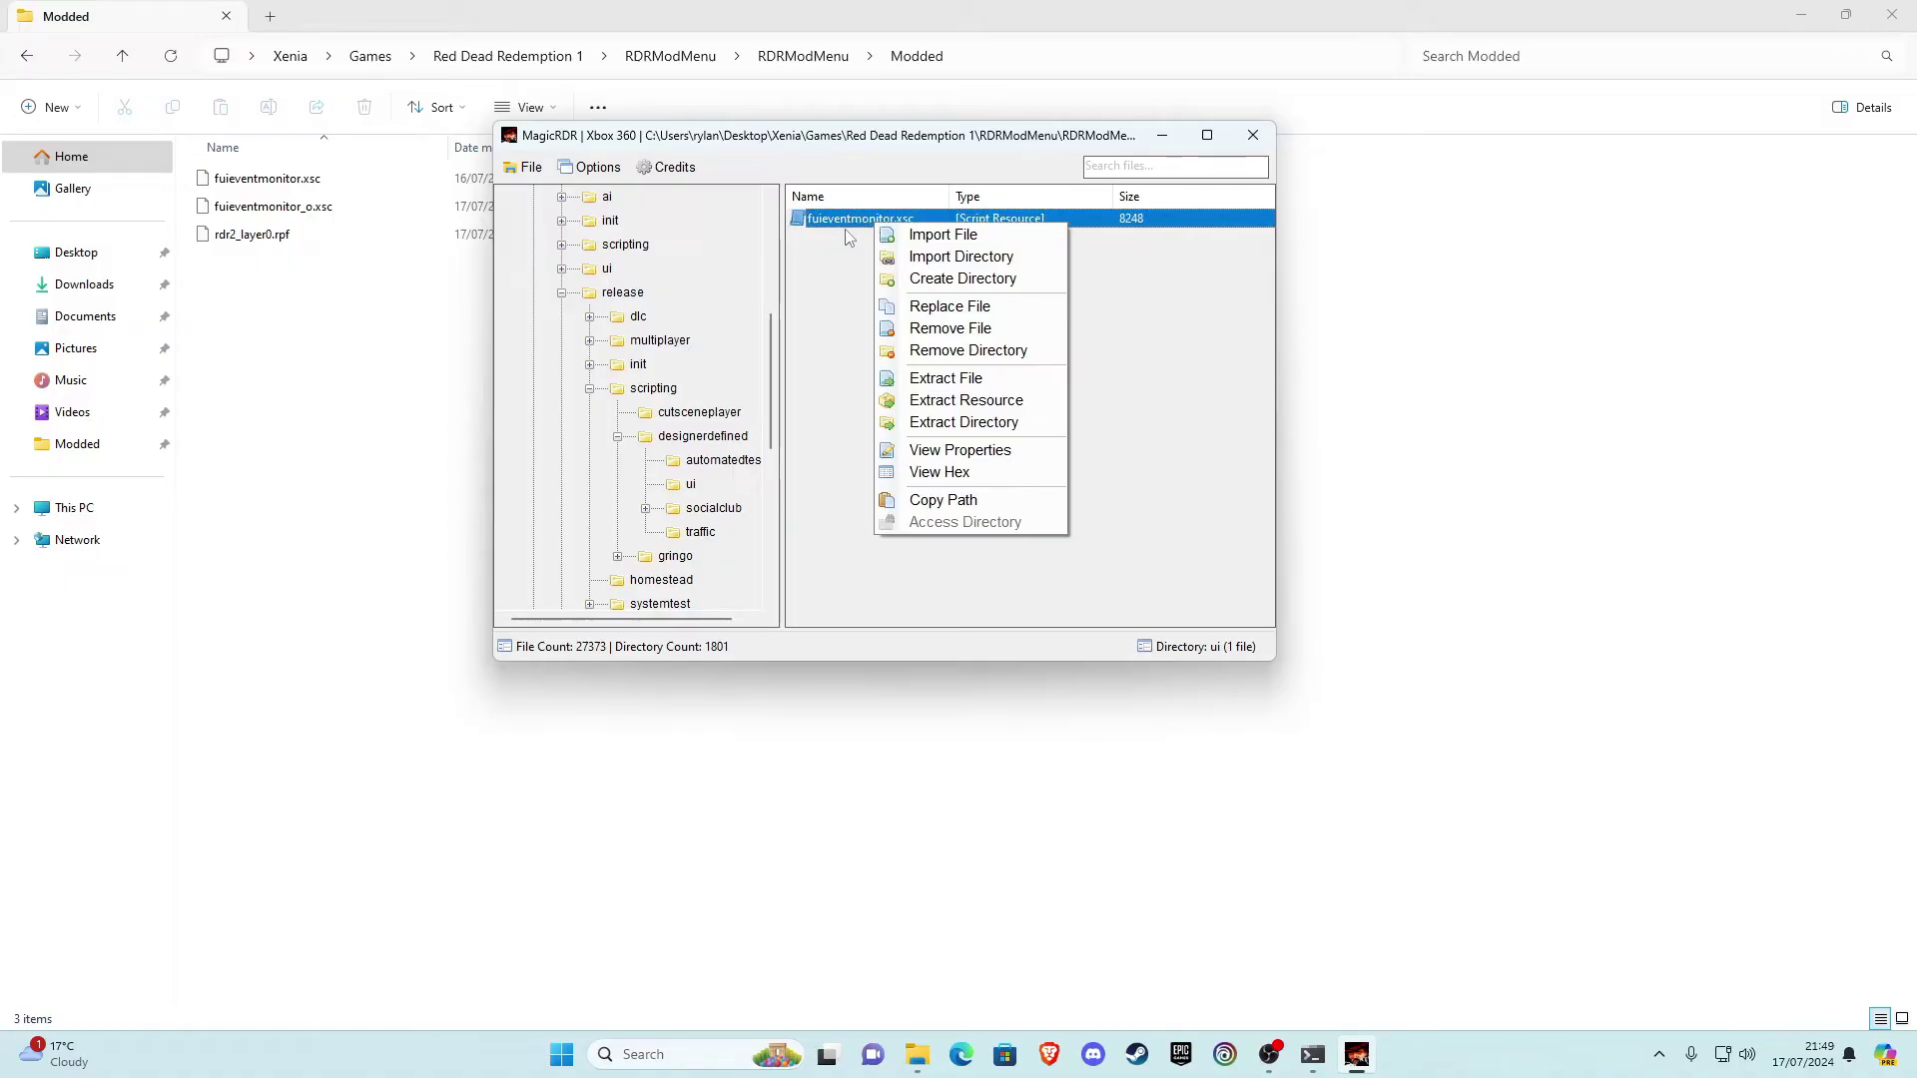
pyautogui.click(950, 309)
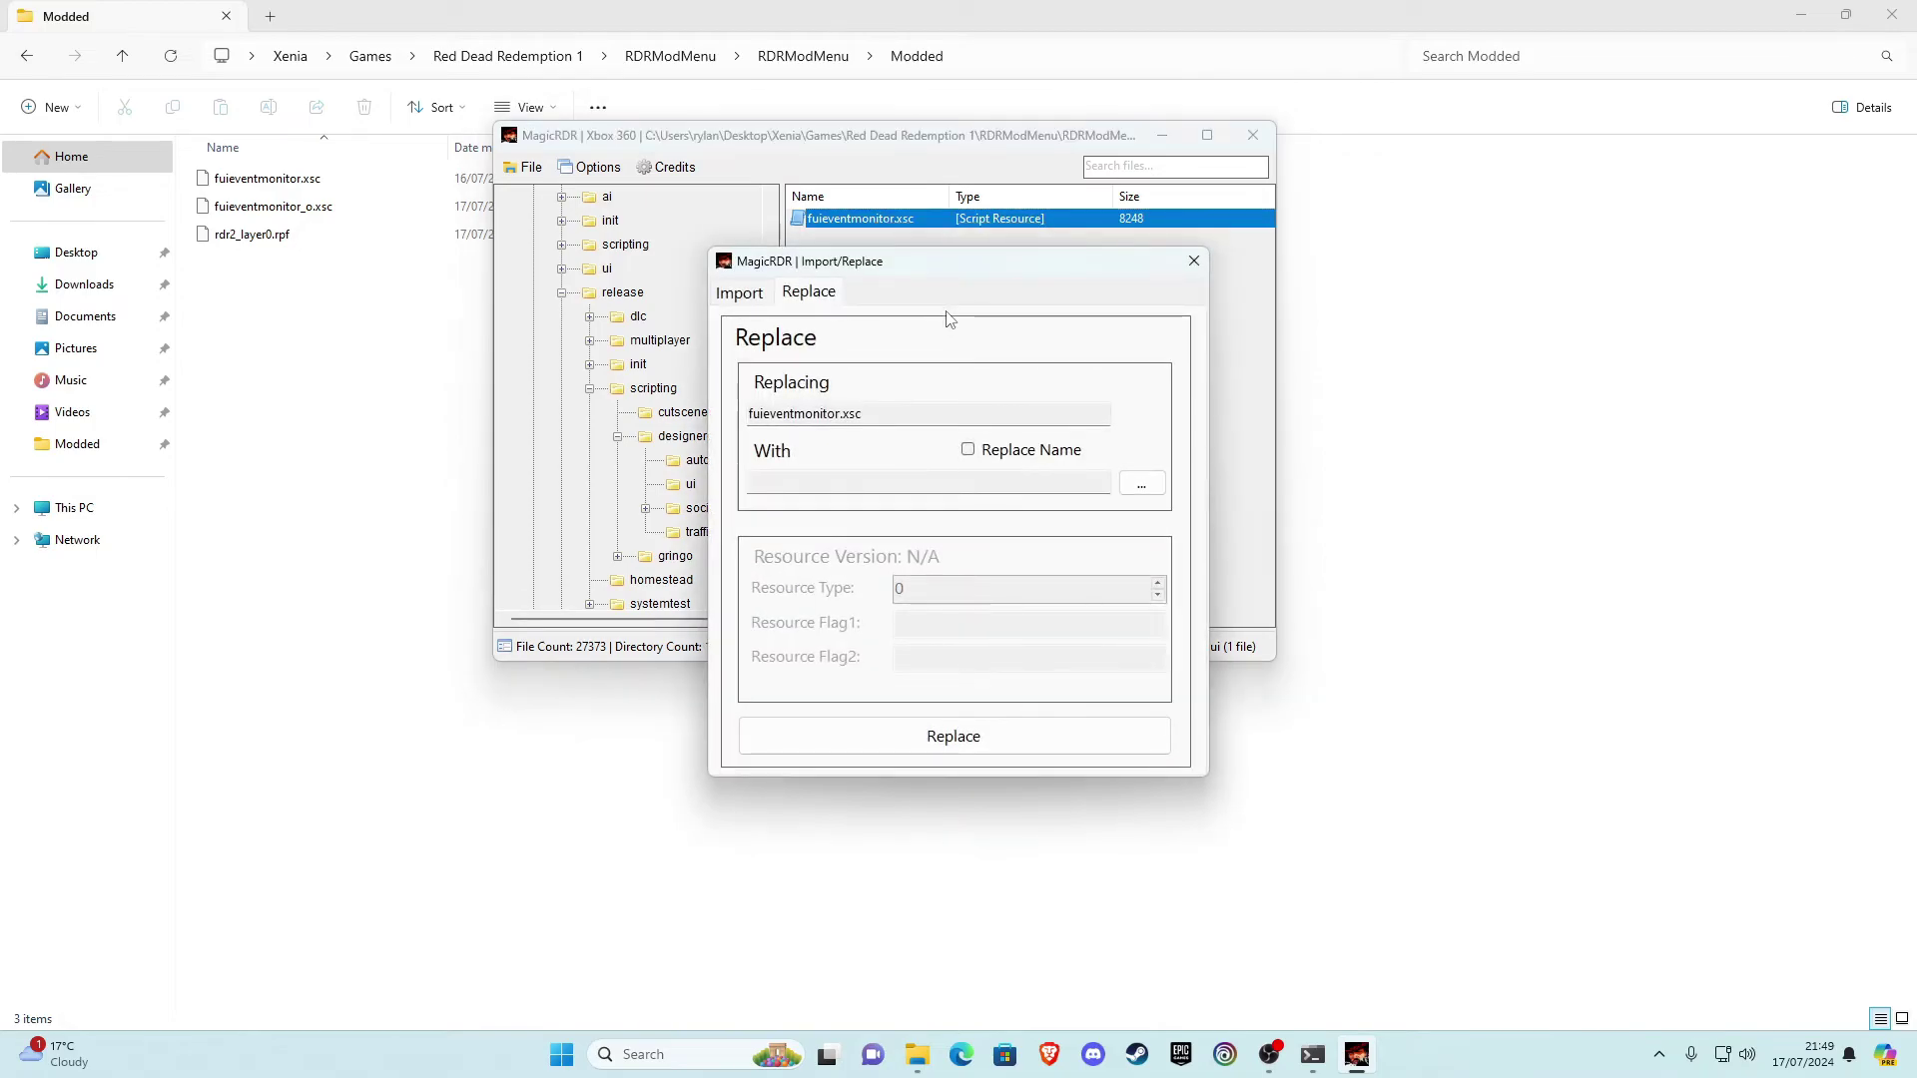
pyautogui.click(1143, 485)
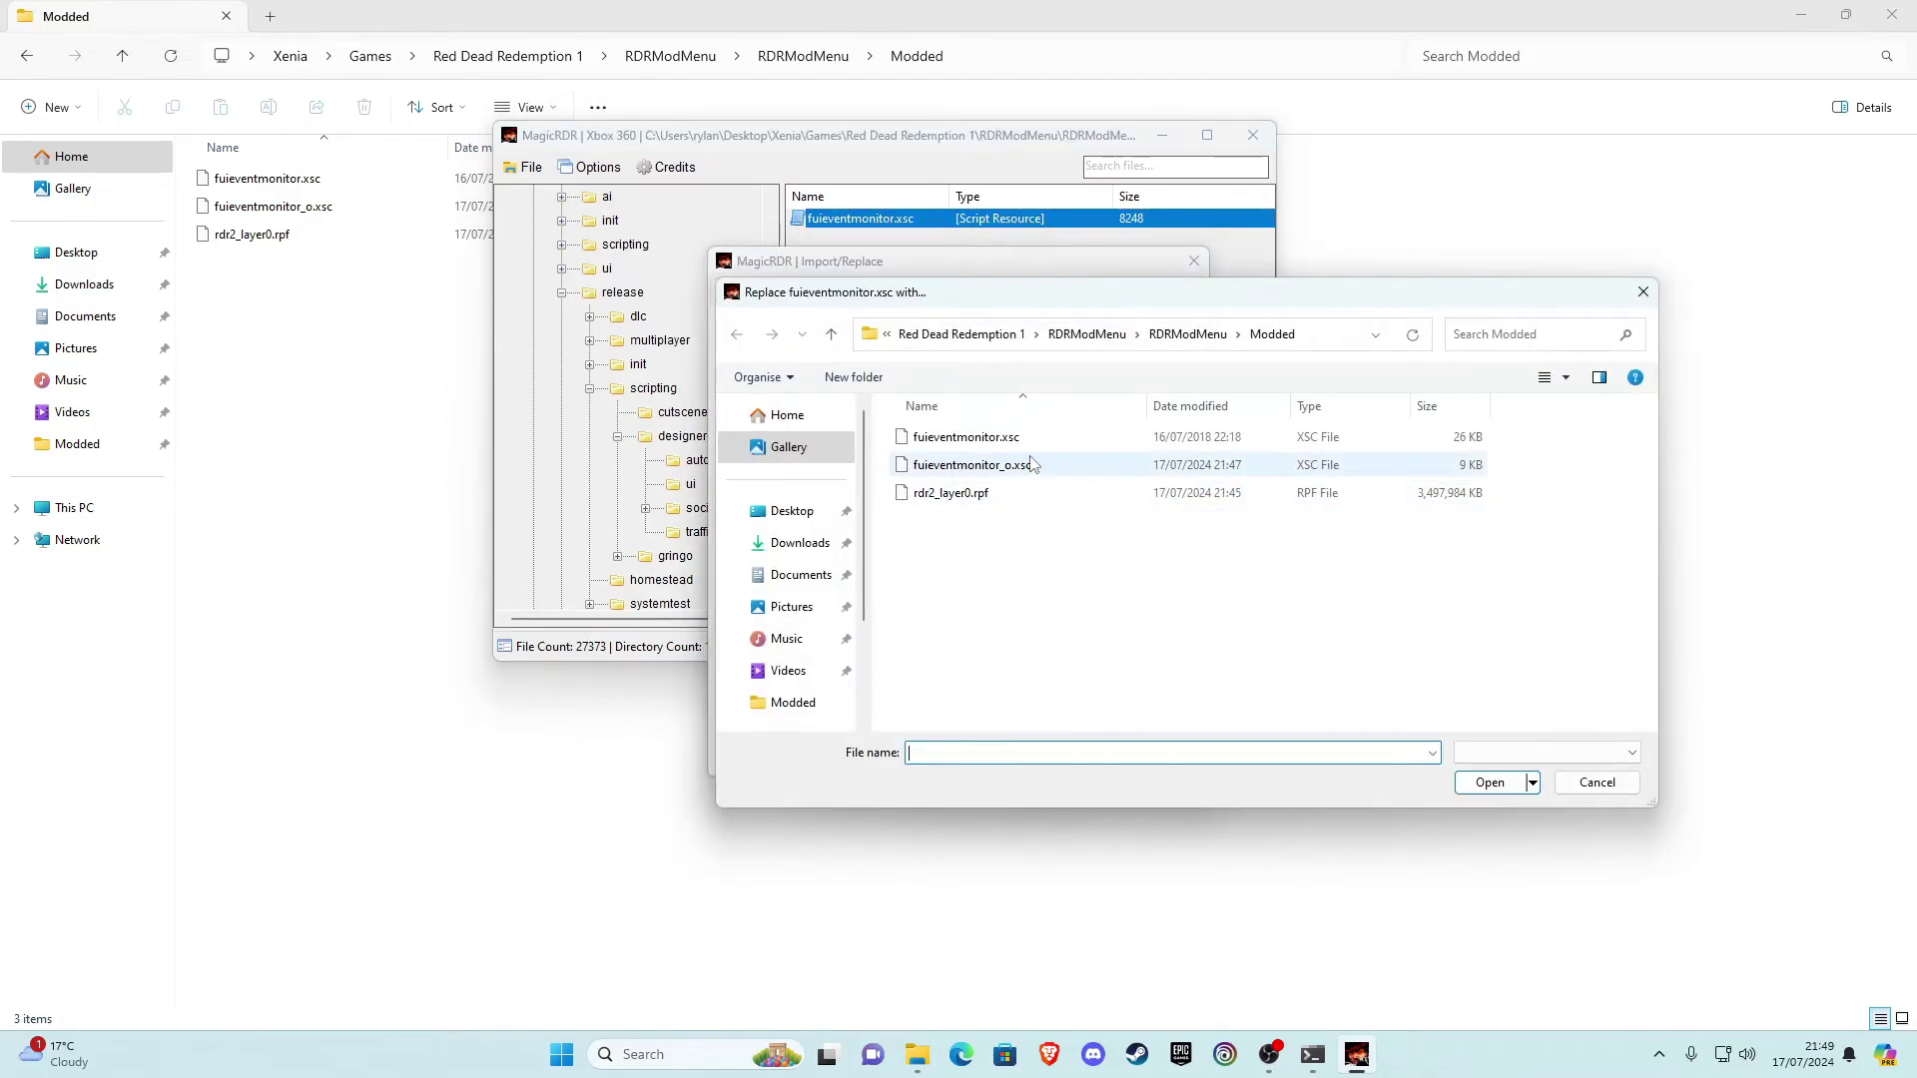
pyautogui.click(994, 439)
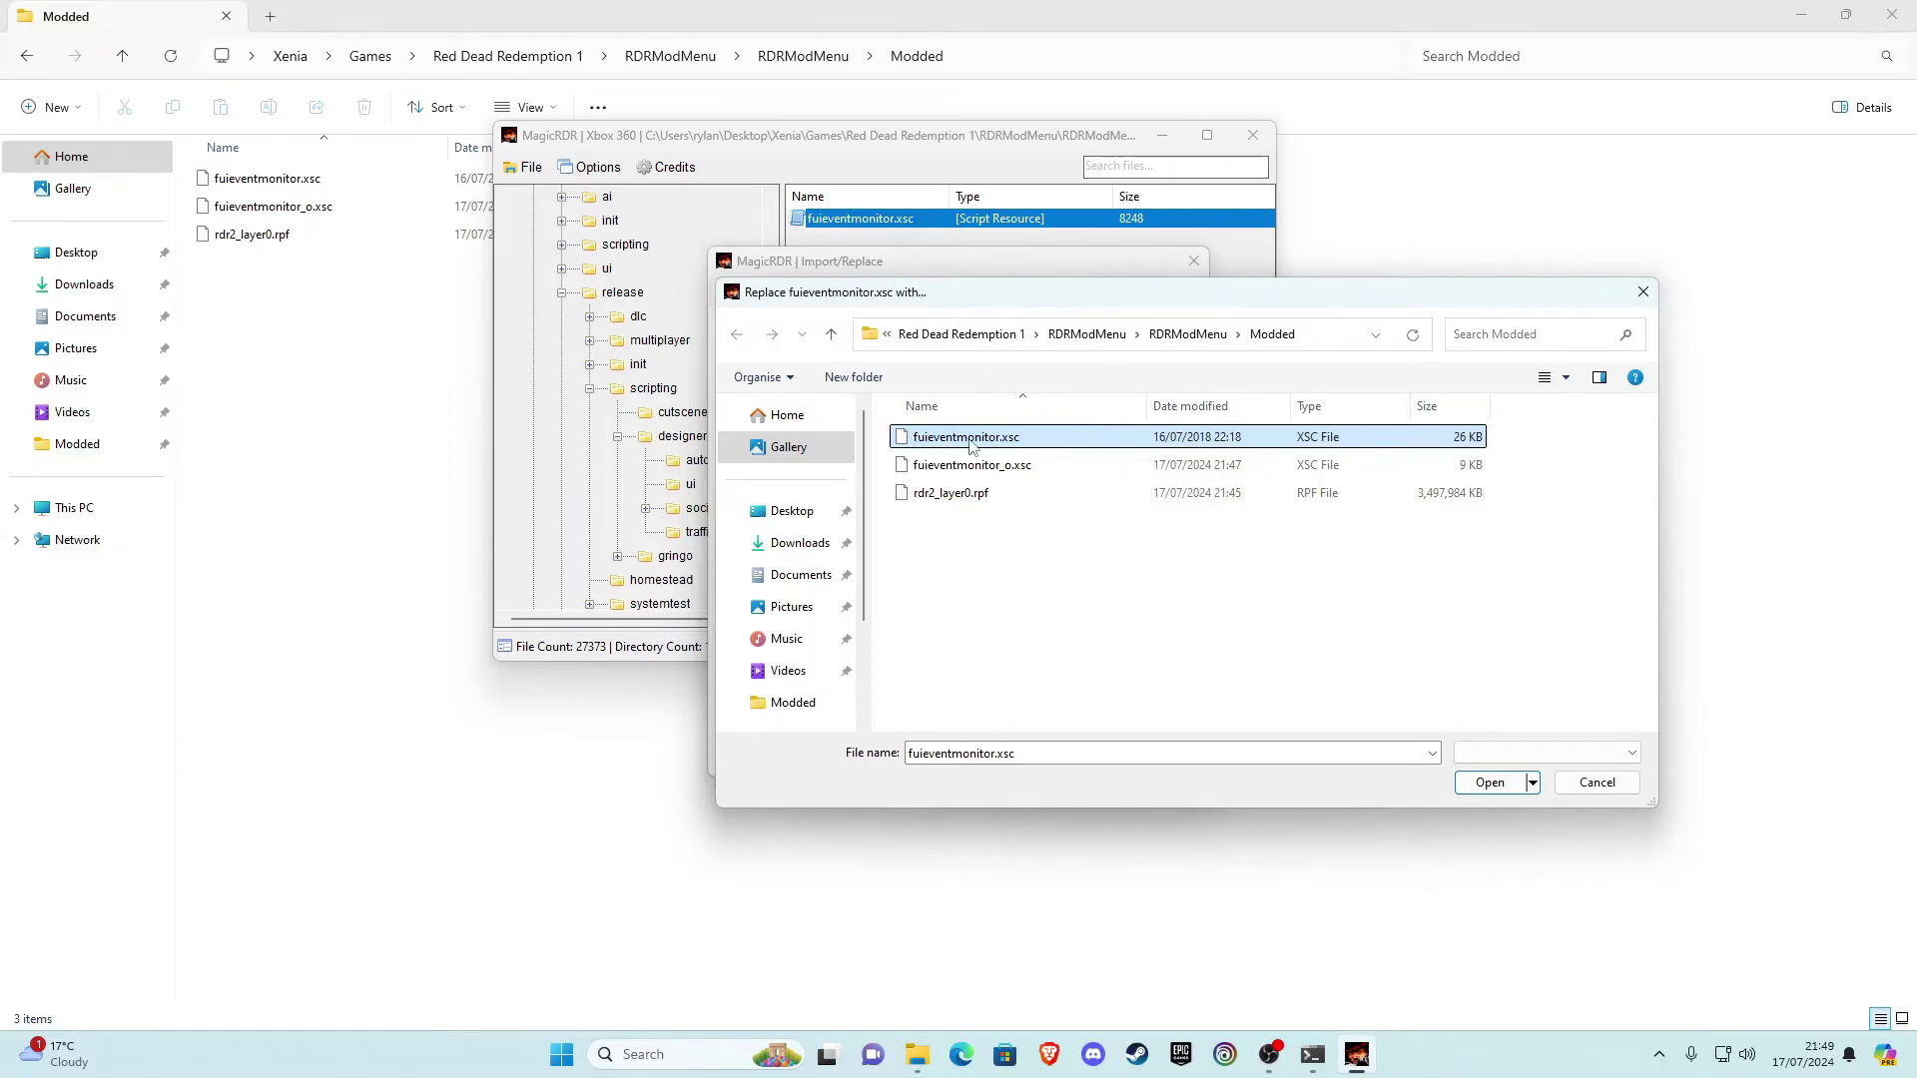
pyautogui.click(1461, 784)
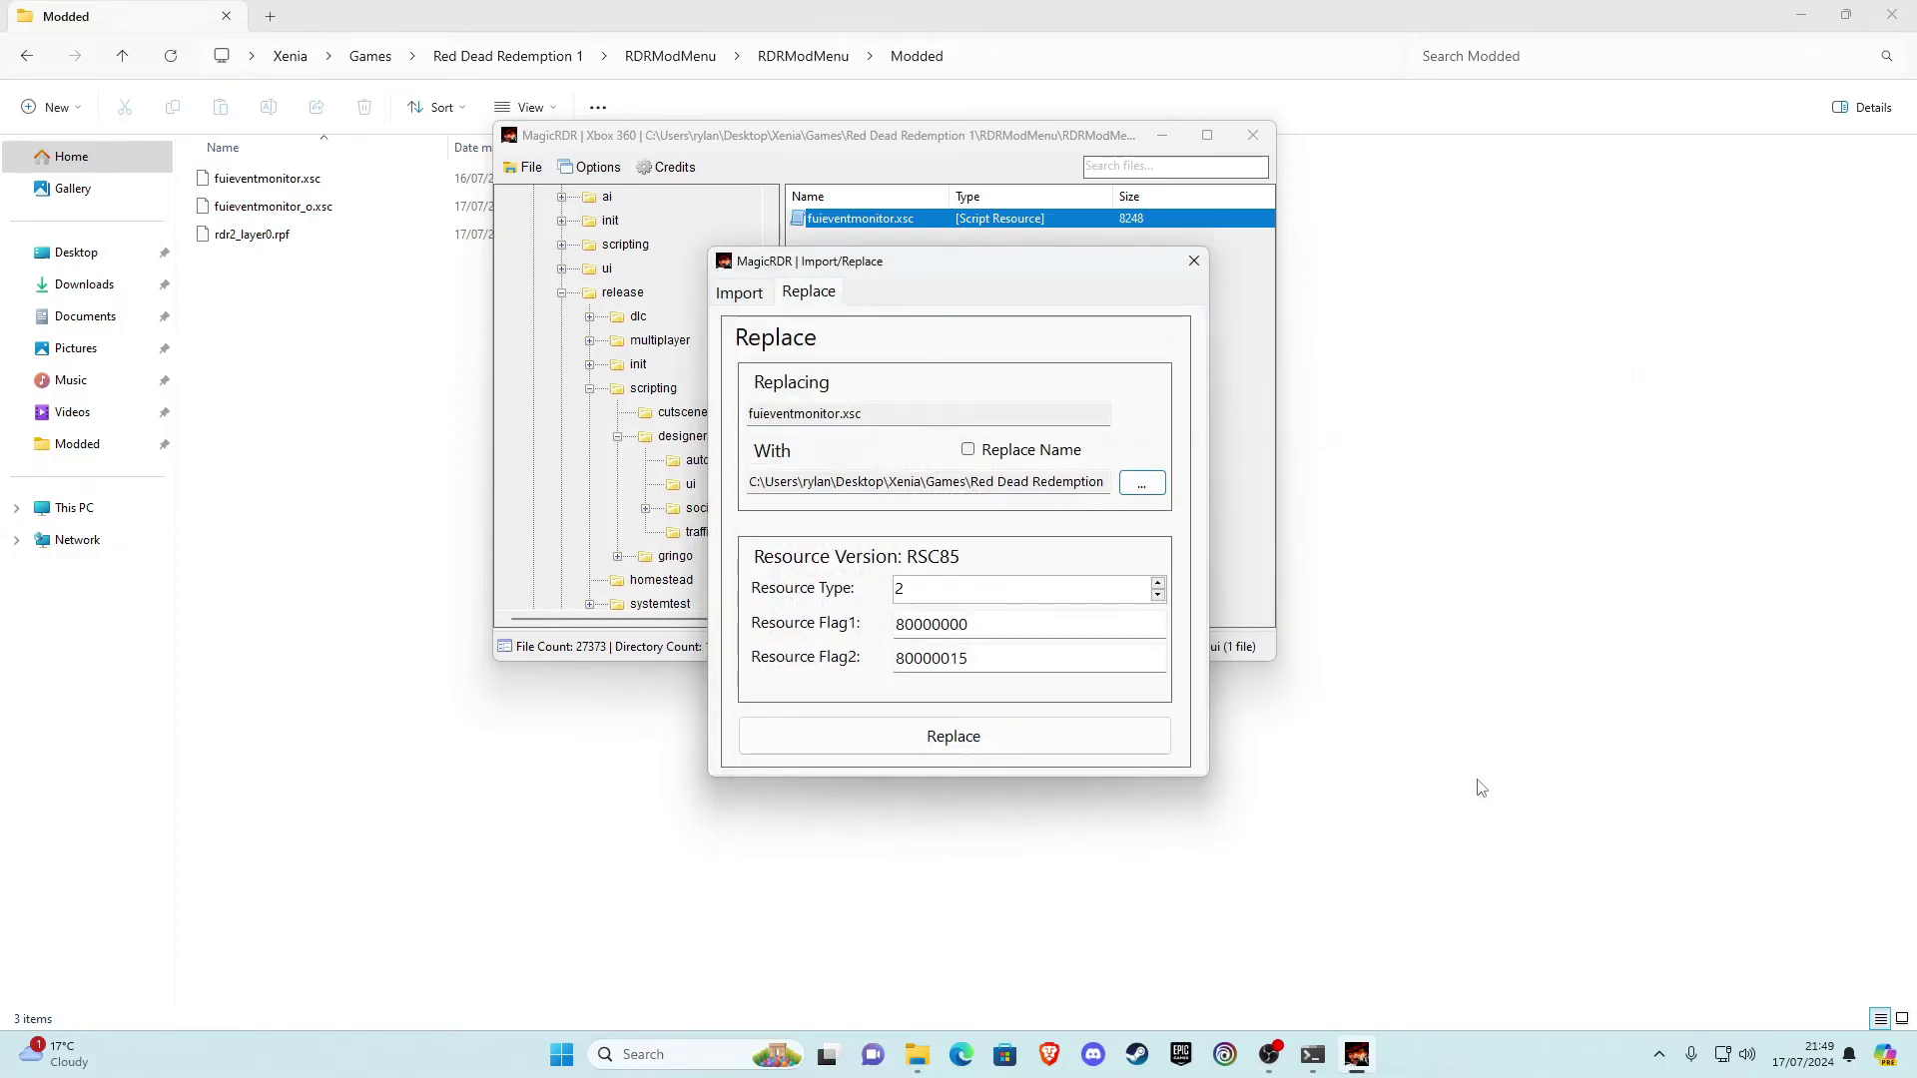
pyautogui.click(950, 744)
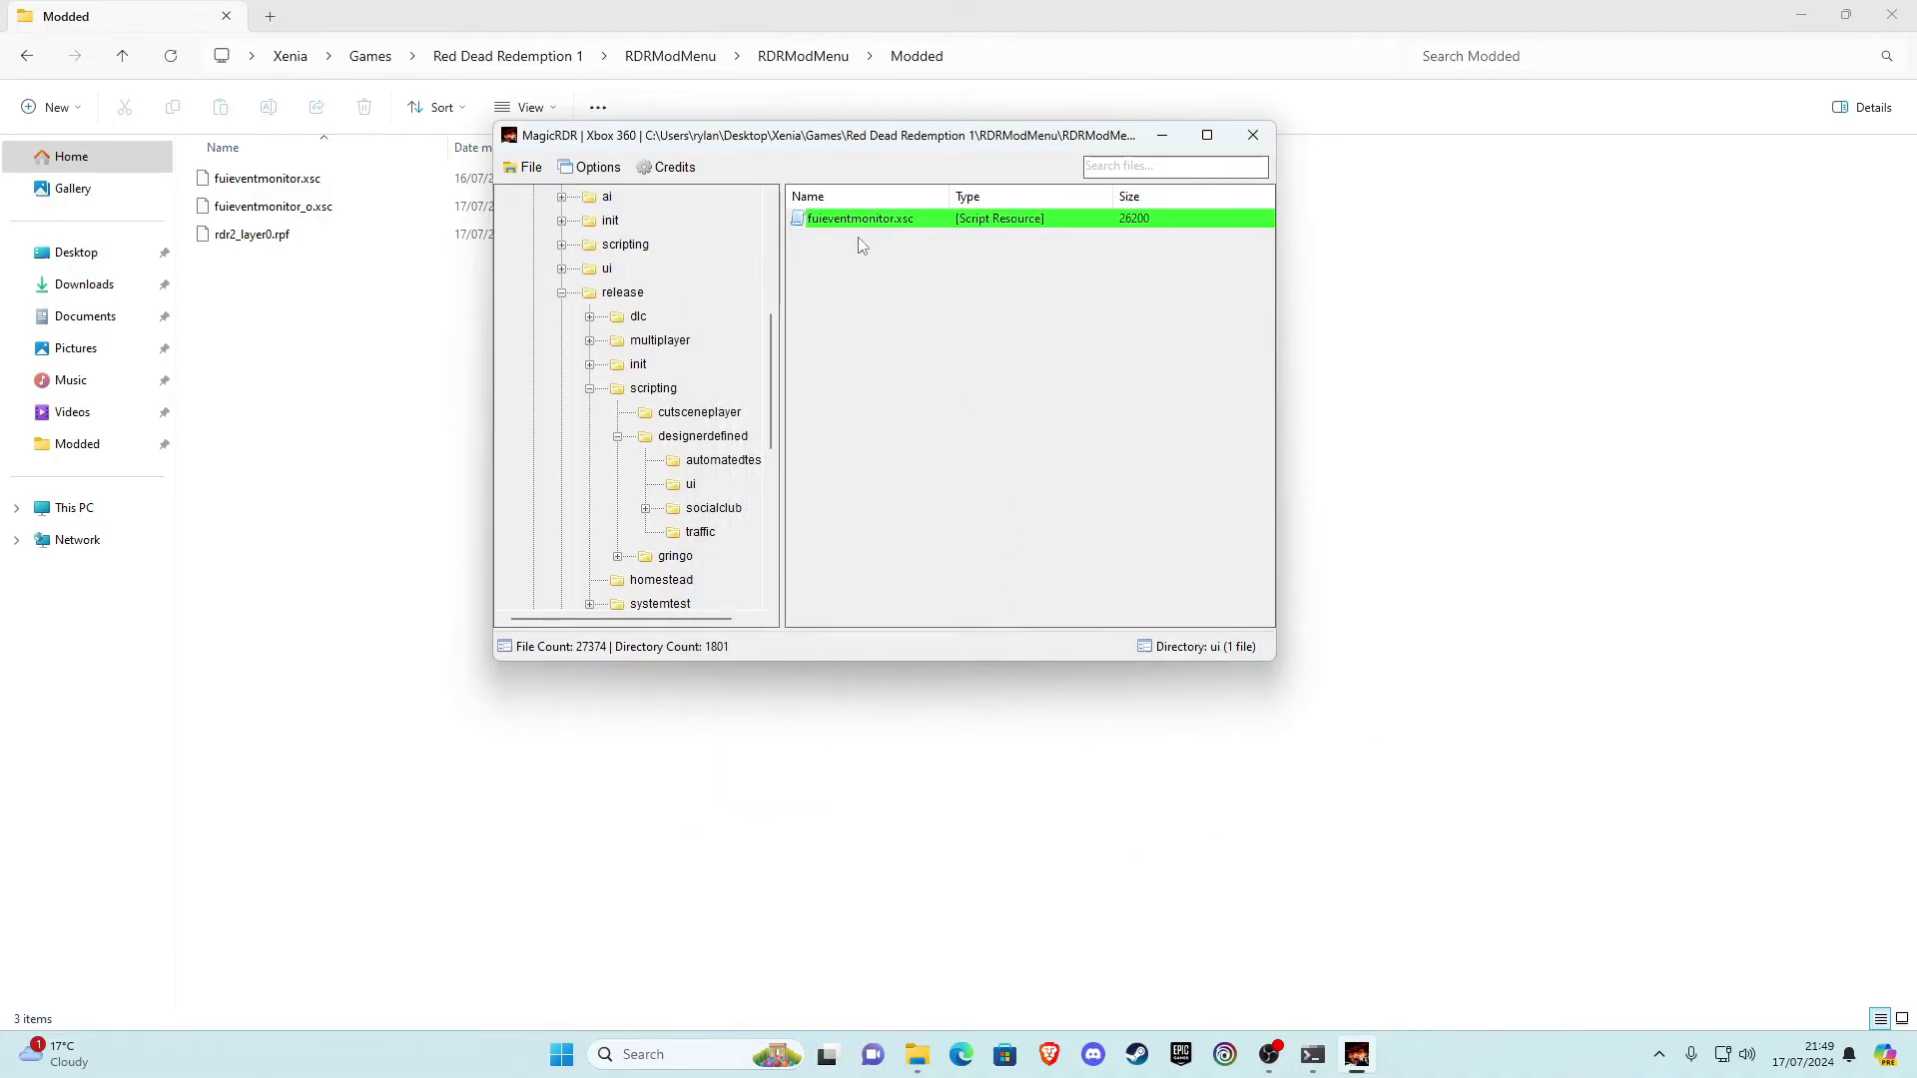
# Import fuieventmonitor_o.xsc from the Modded folder into the archive's ui folder, using the Append To End option
pyautogui.rightClick(847, 290)
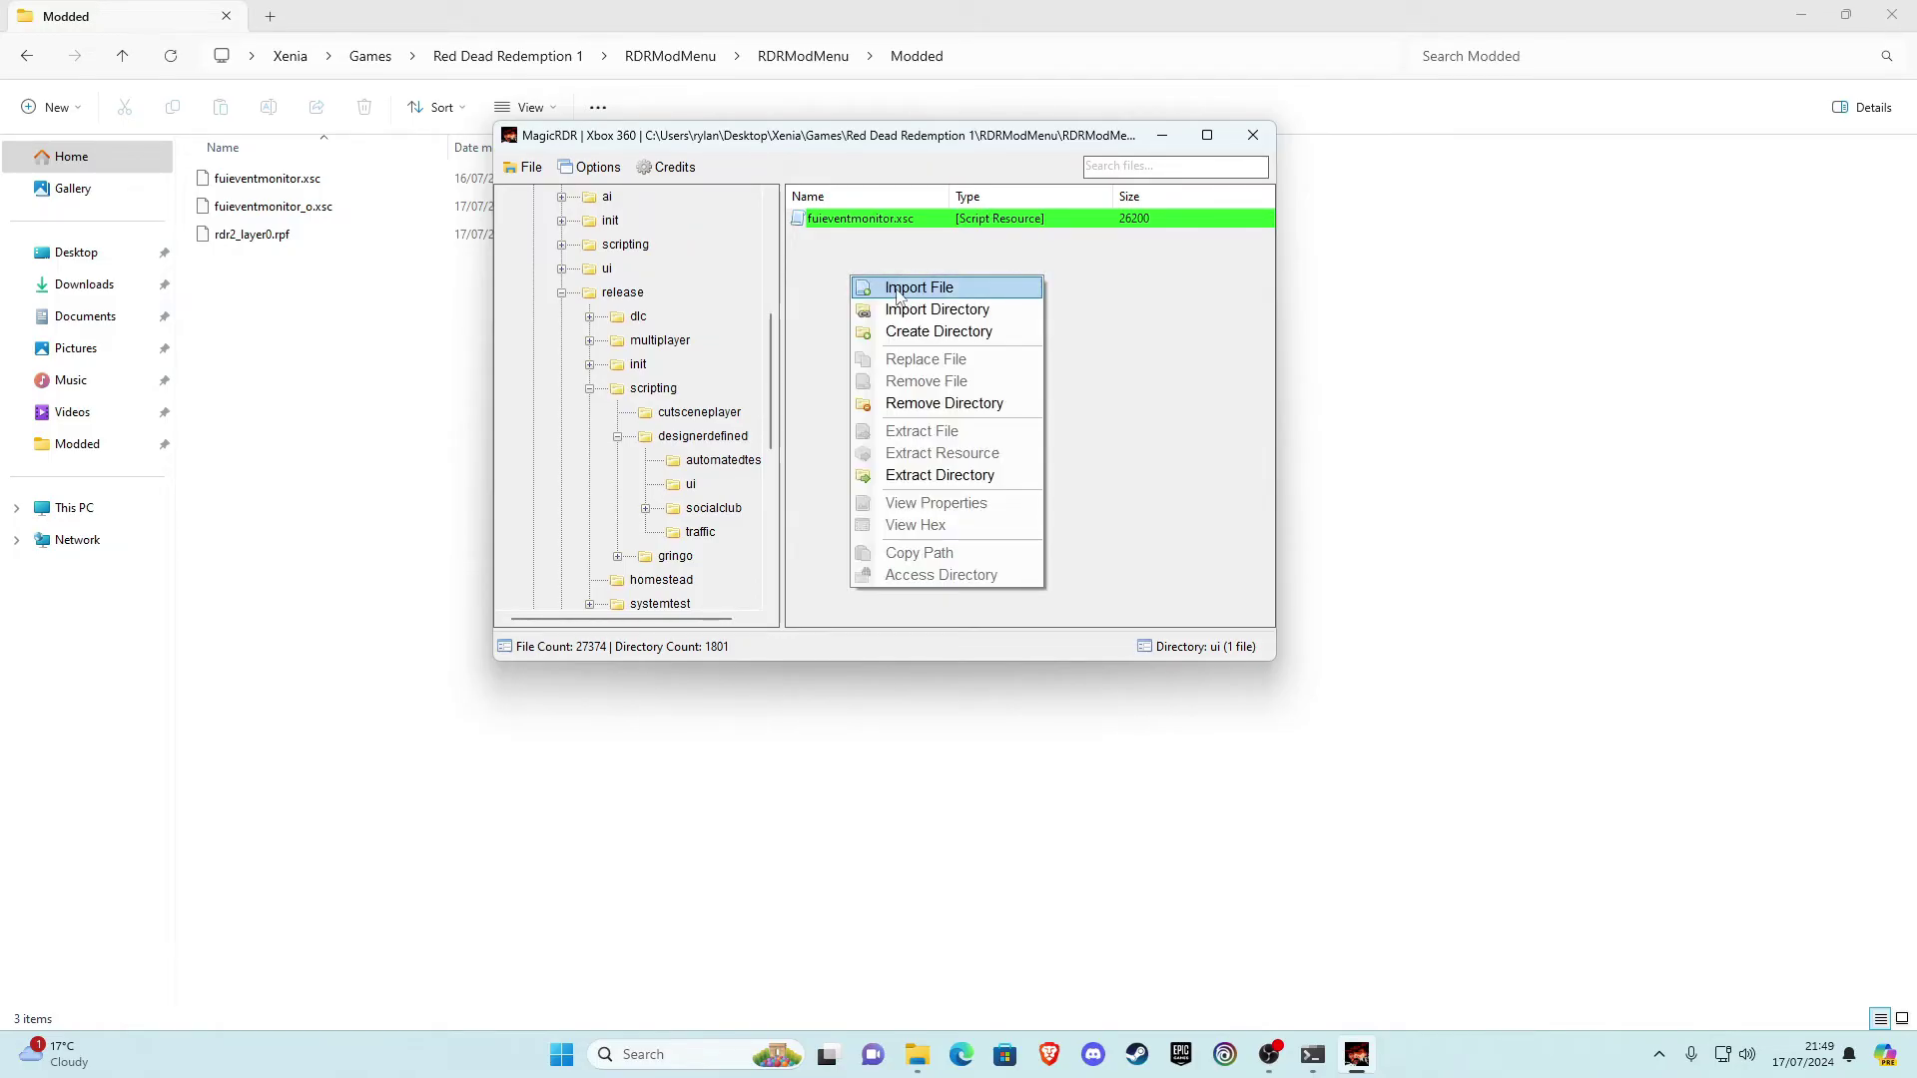
pyautogui.click(934, 294)
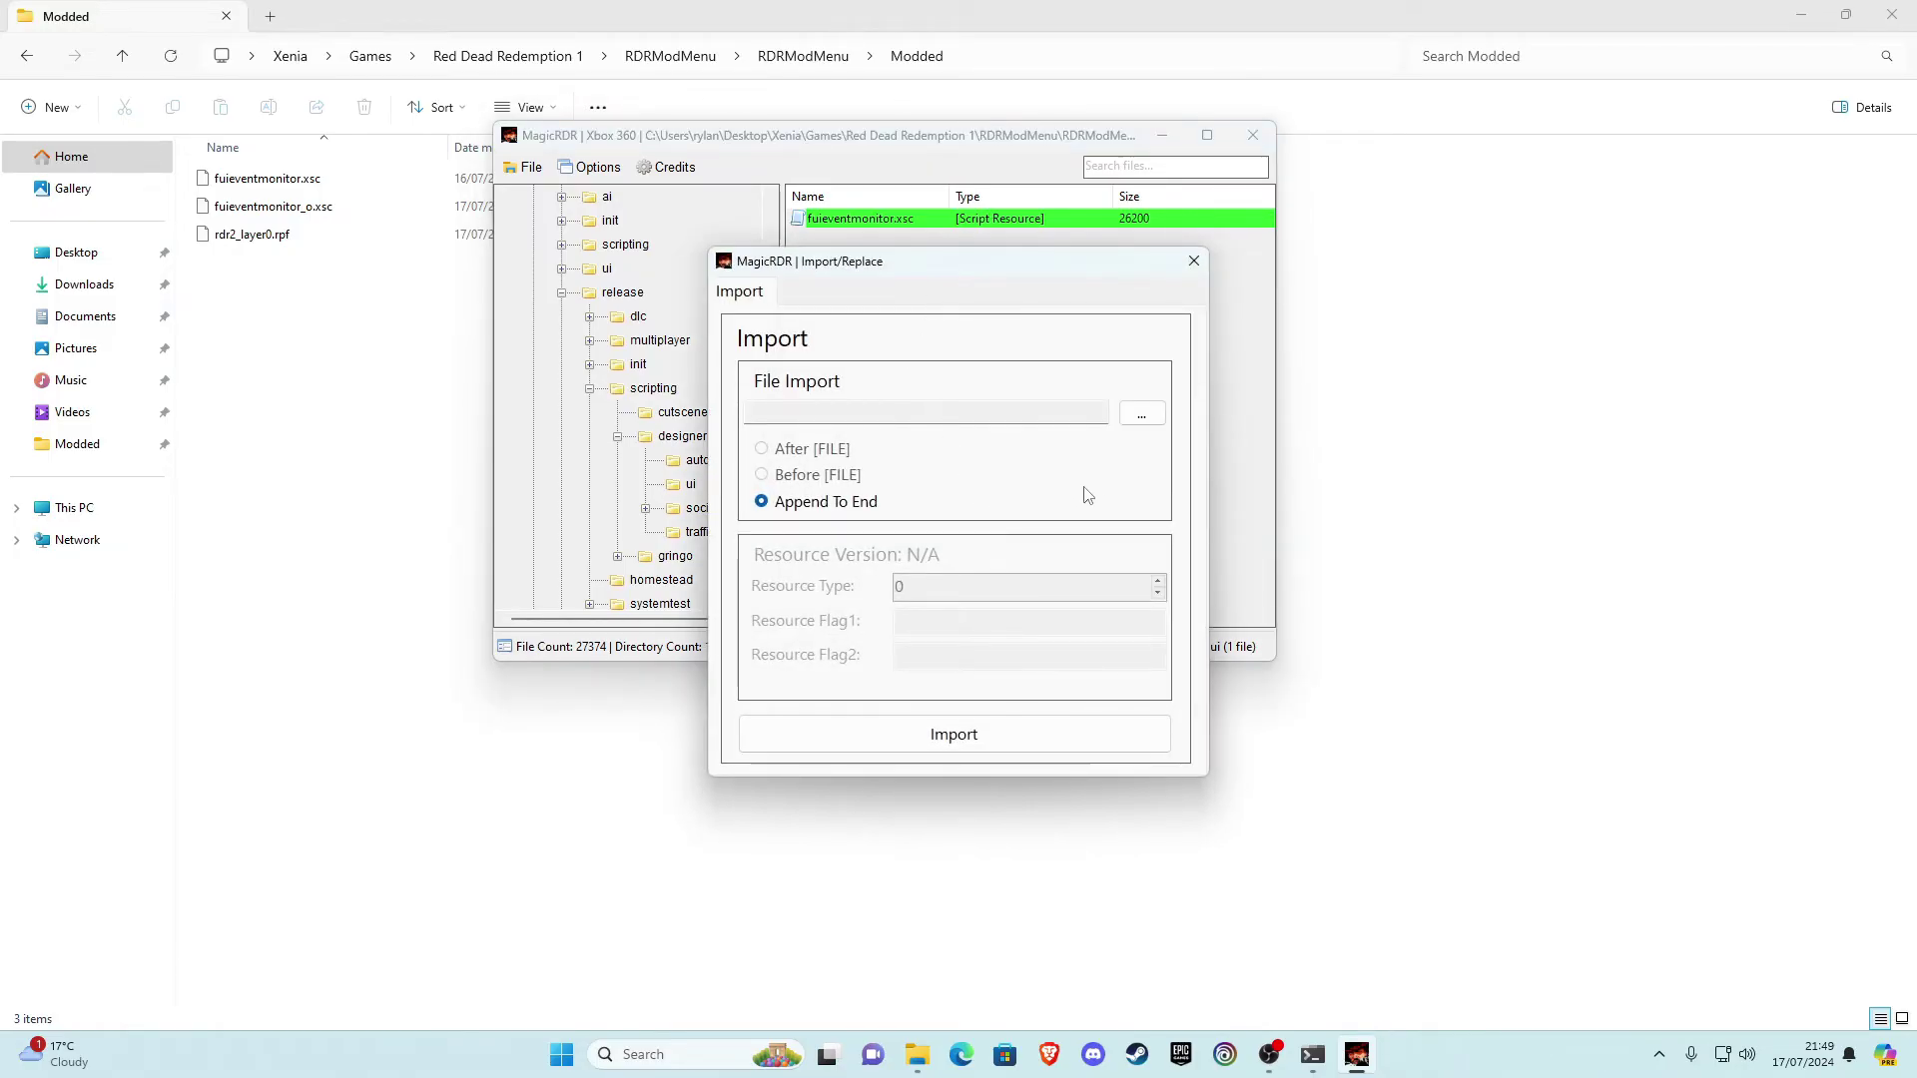
pyautogui.click(1140, 418)
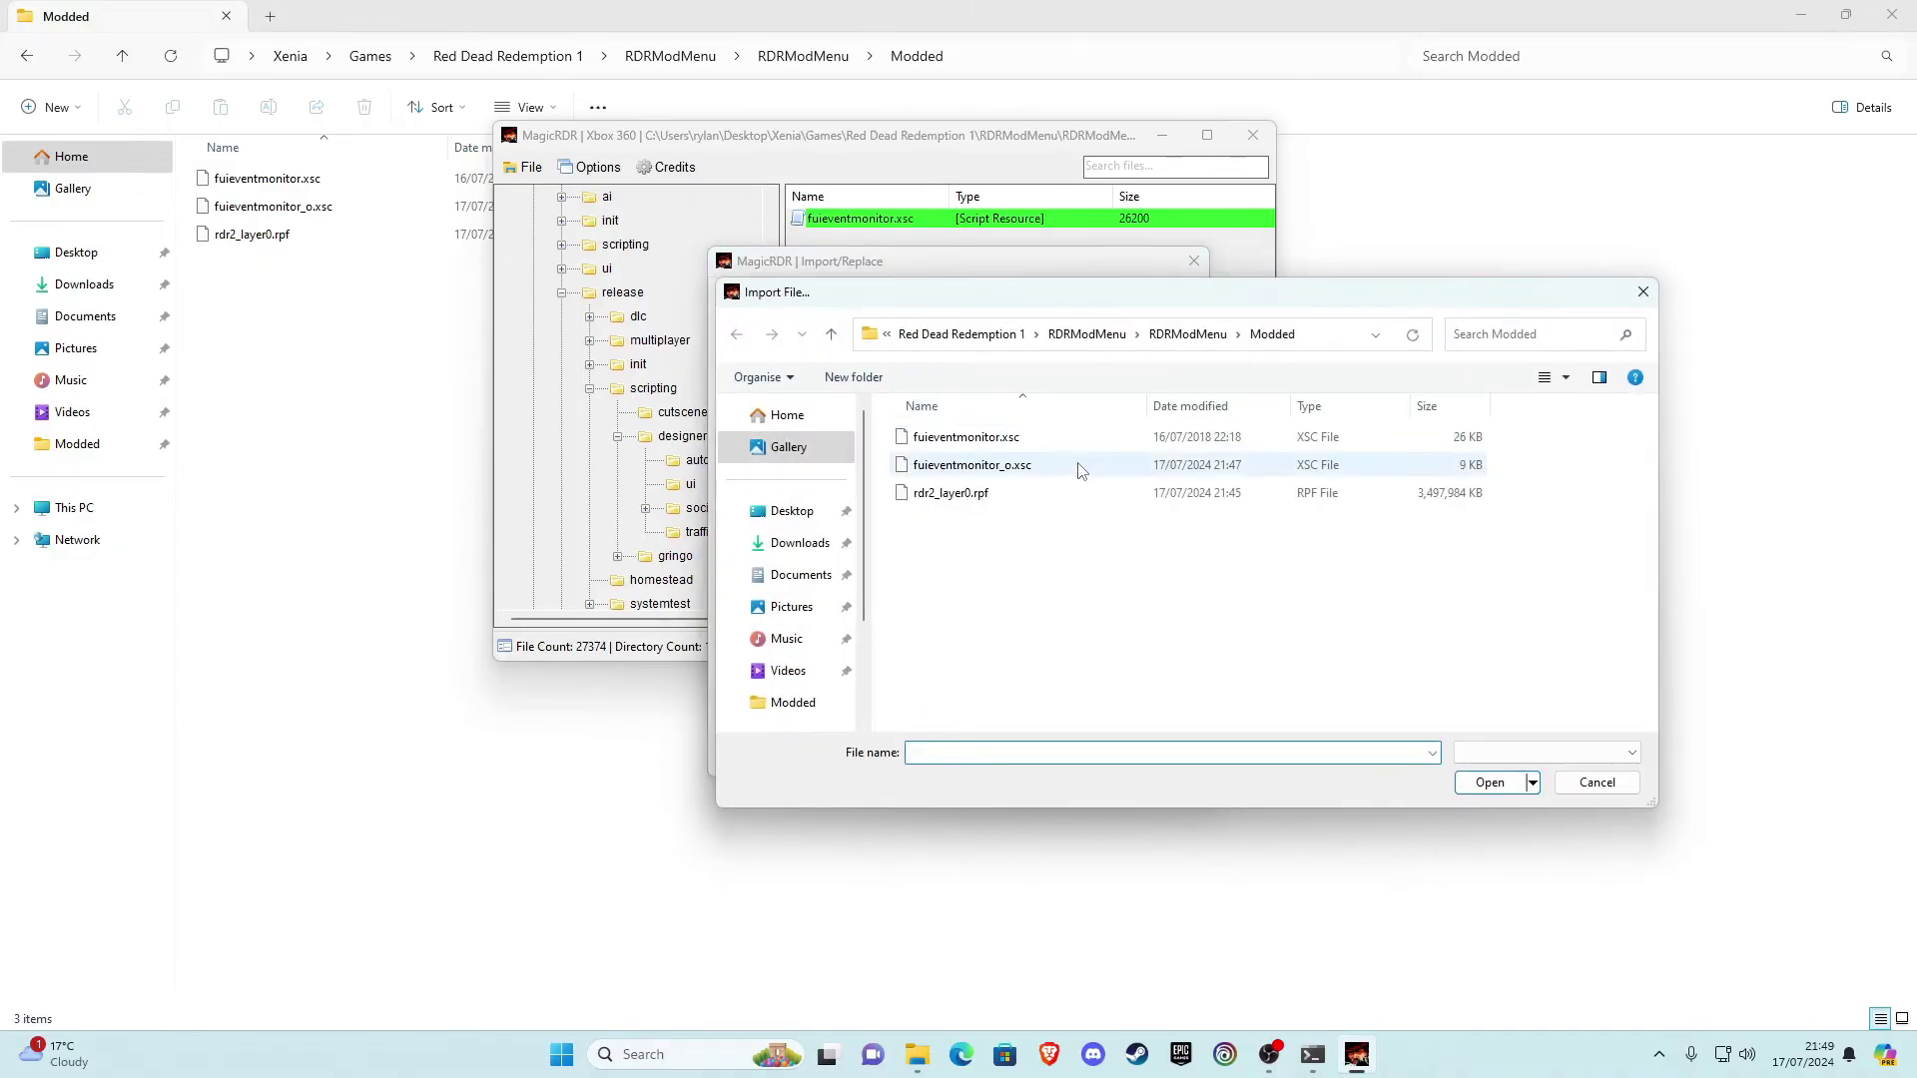
pyautogui.click(1012, 471)
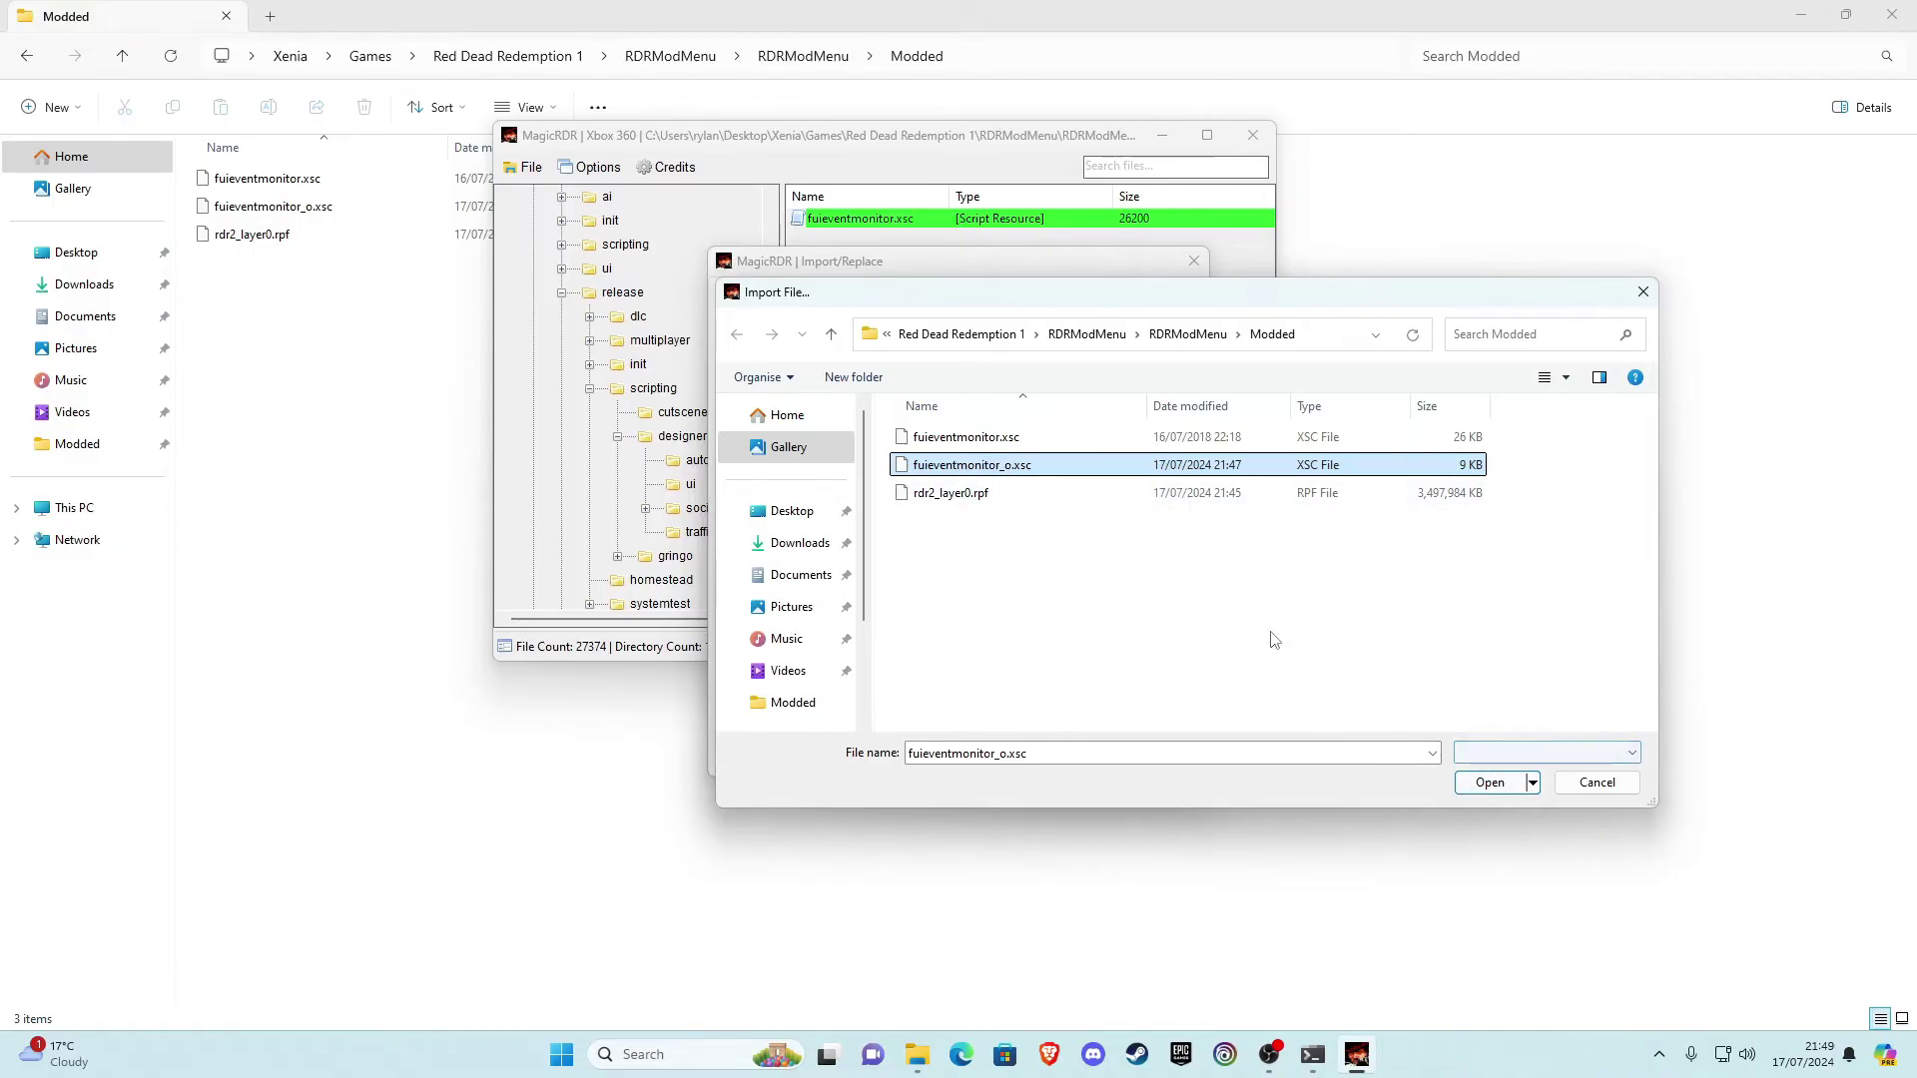
pyautogui.click(1488, 786)
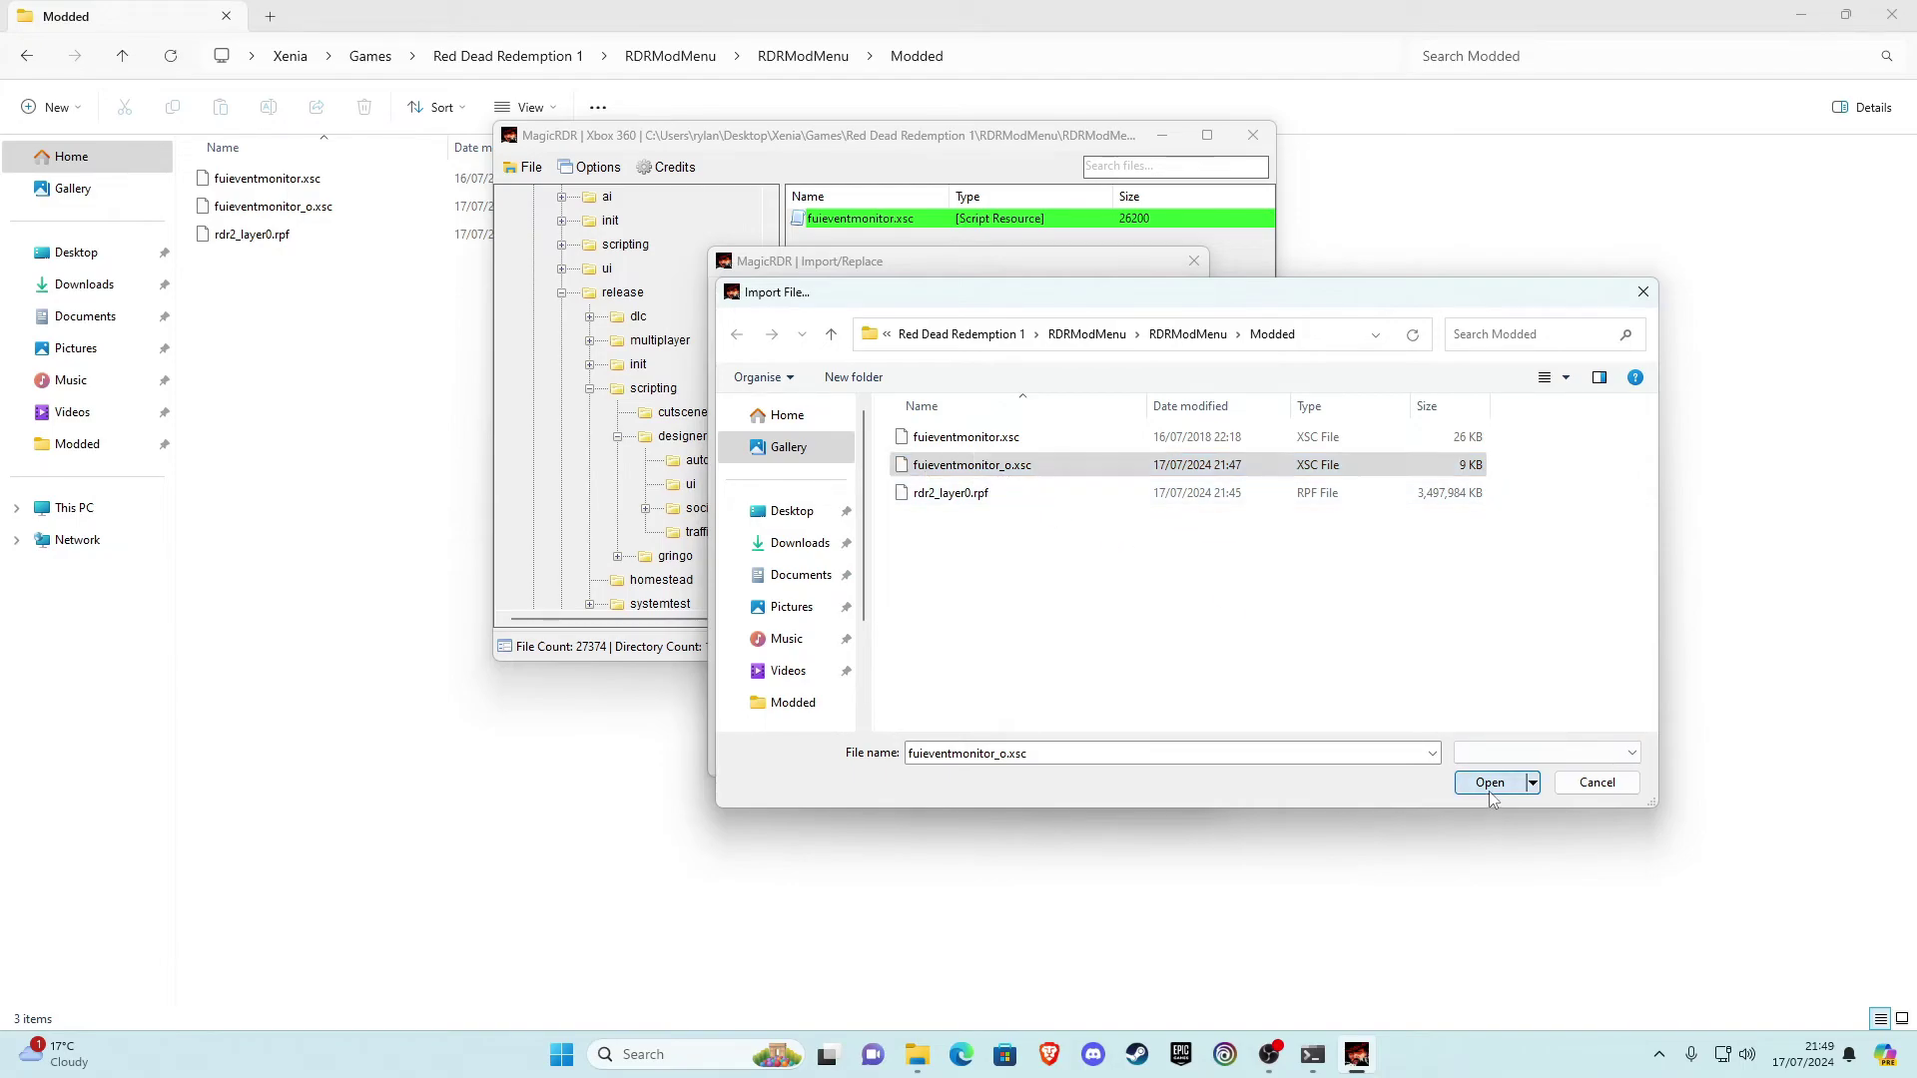
pyautogui.click(955, 738)
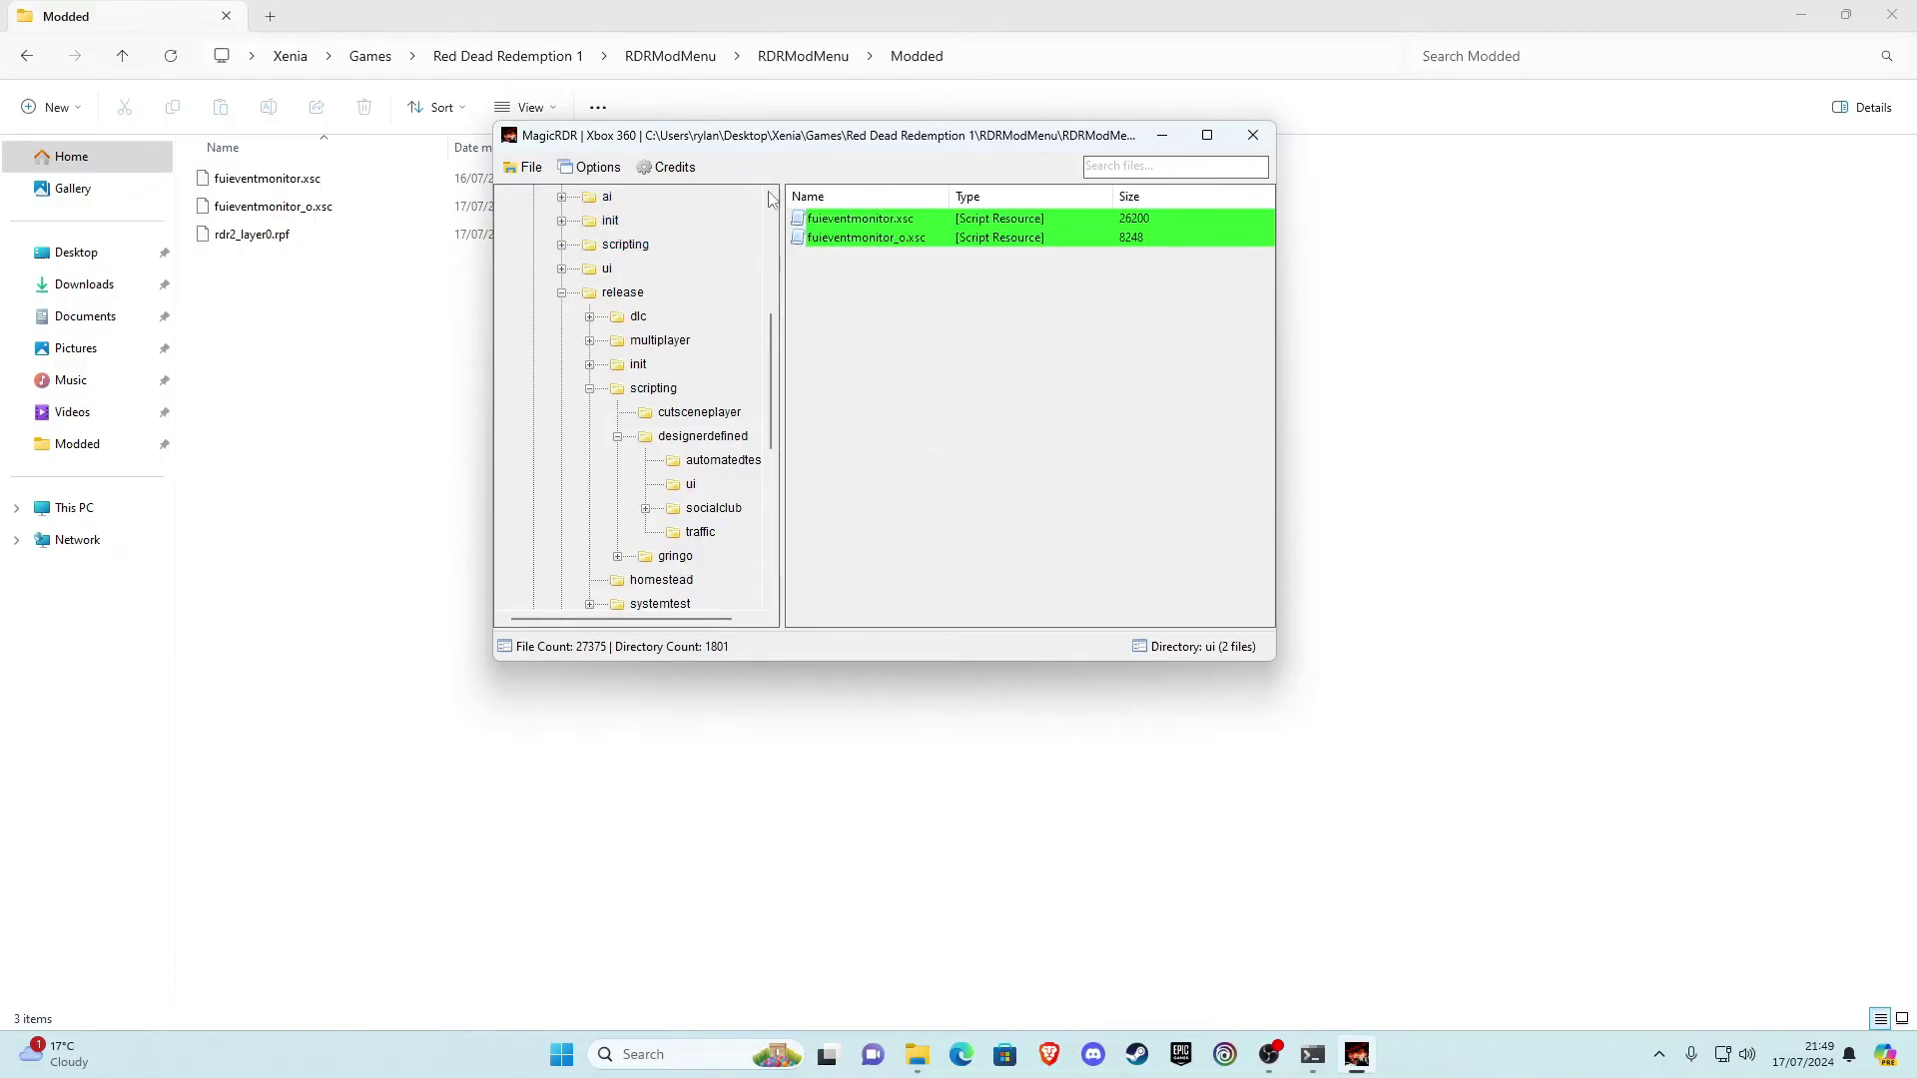
# Save the changes into the current RPF archive and accept closing it for the reload
pyautogui.click(528, 168)
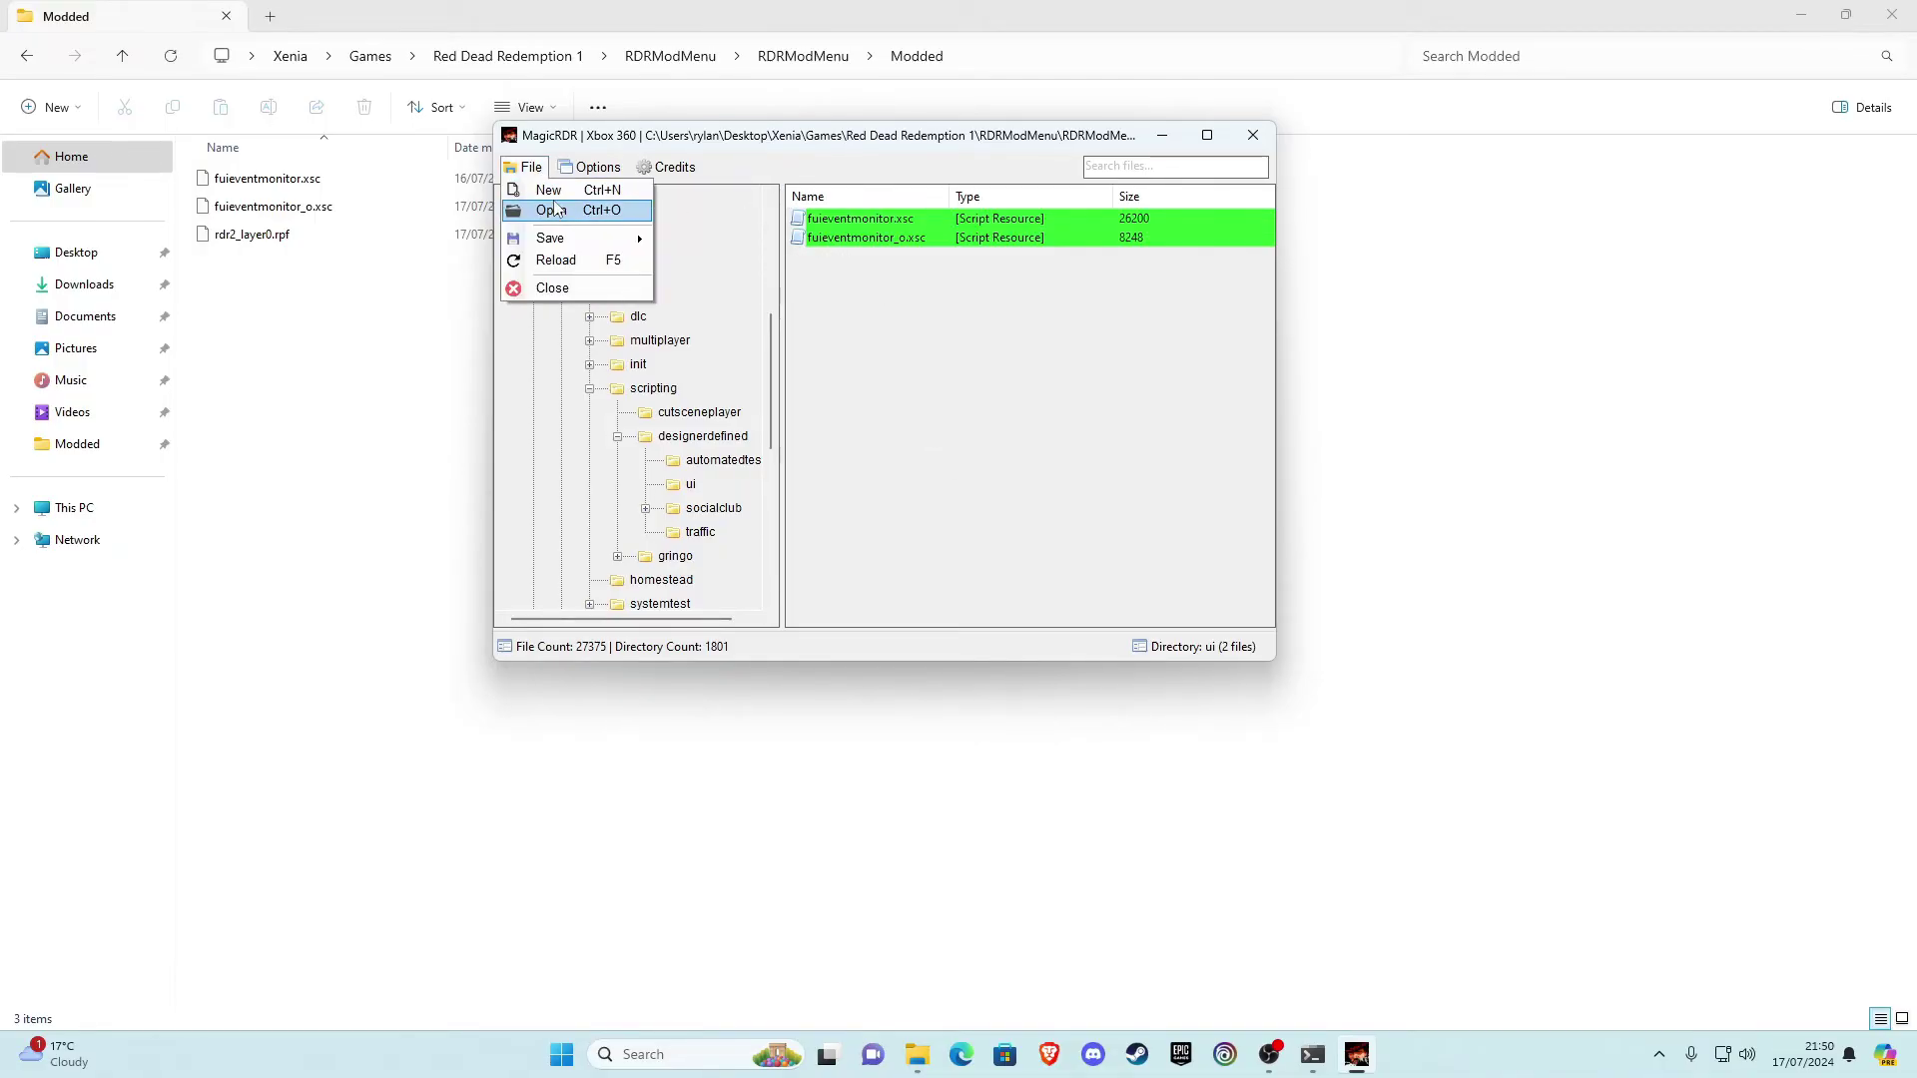
pyautogui.moveTo(550, 245)
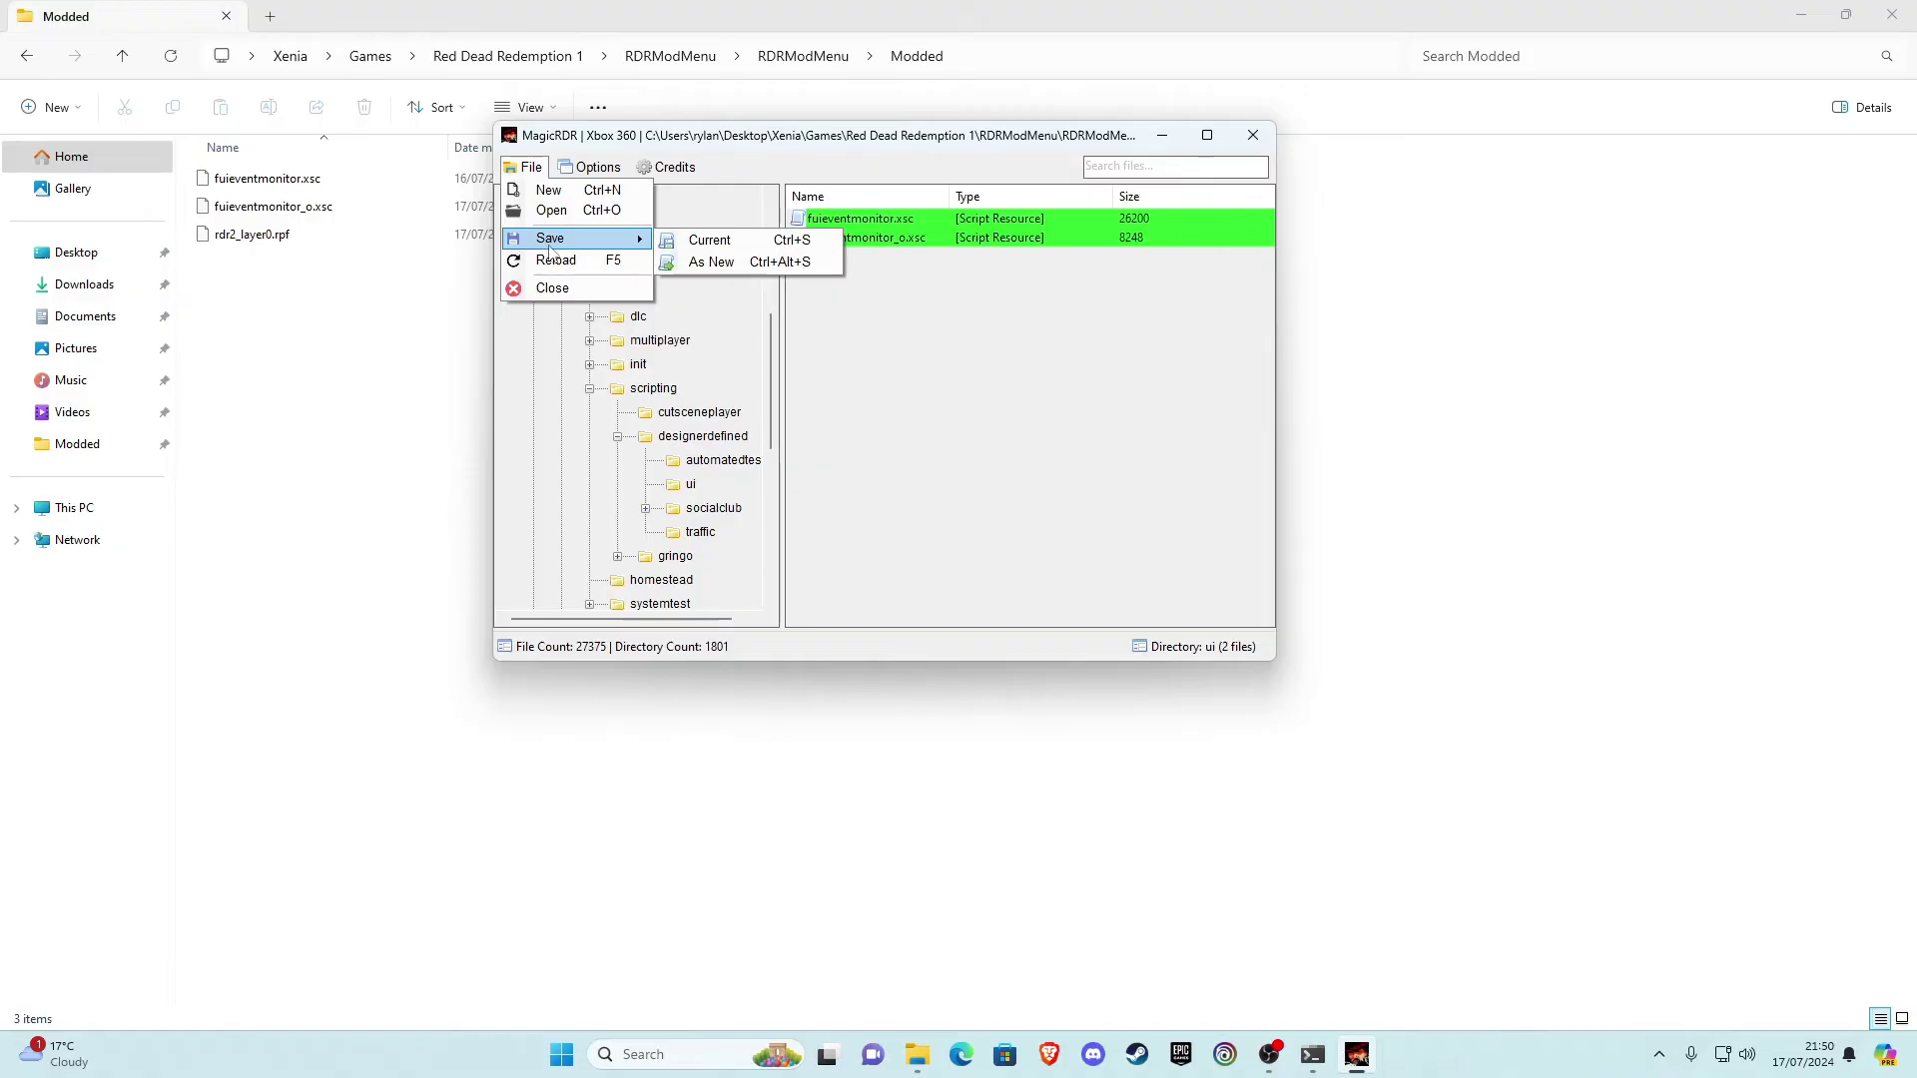
pyautogui.click(710, 241)
pyautogui.click(999, 599)
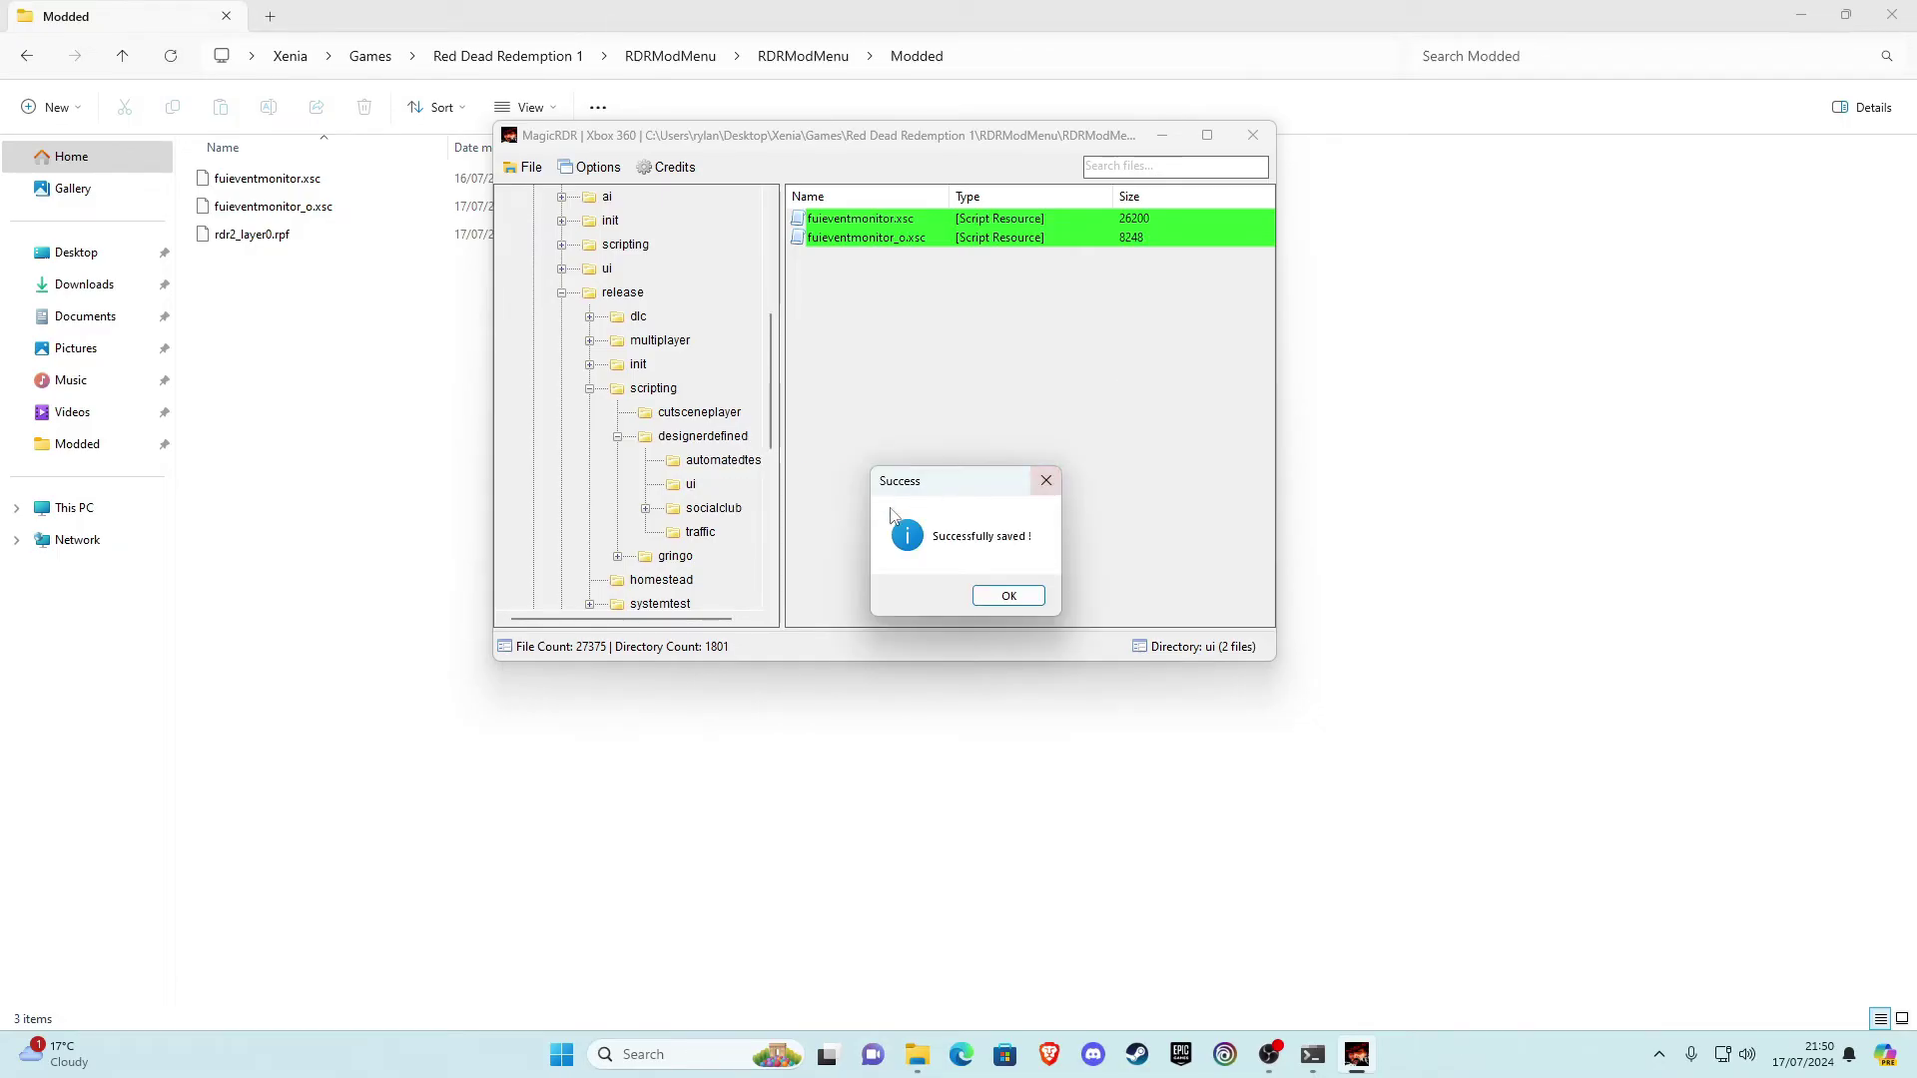
pyautogui.click(1010, 599)
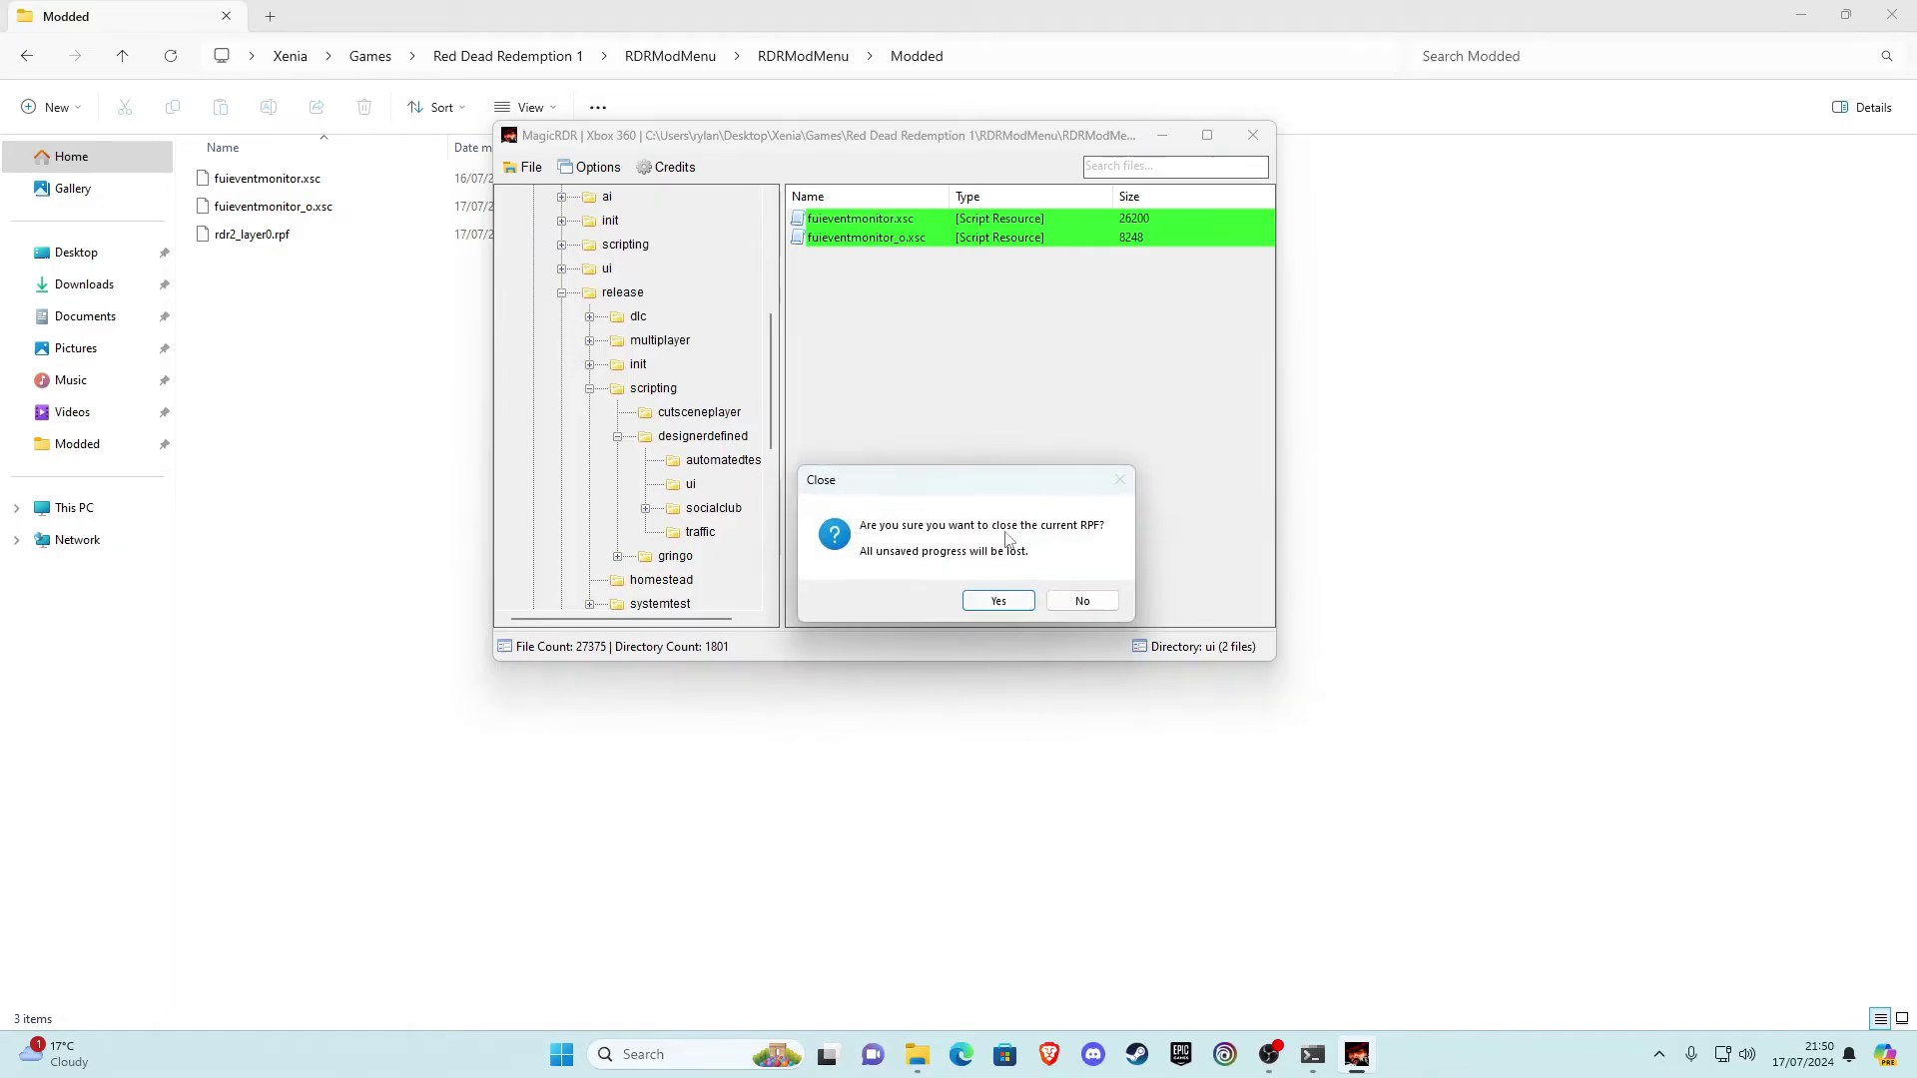
pyautogui.click(997, 601)
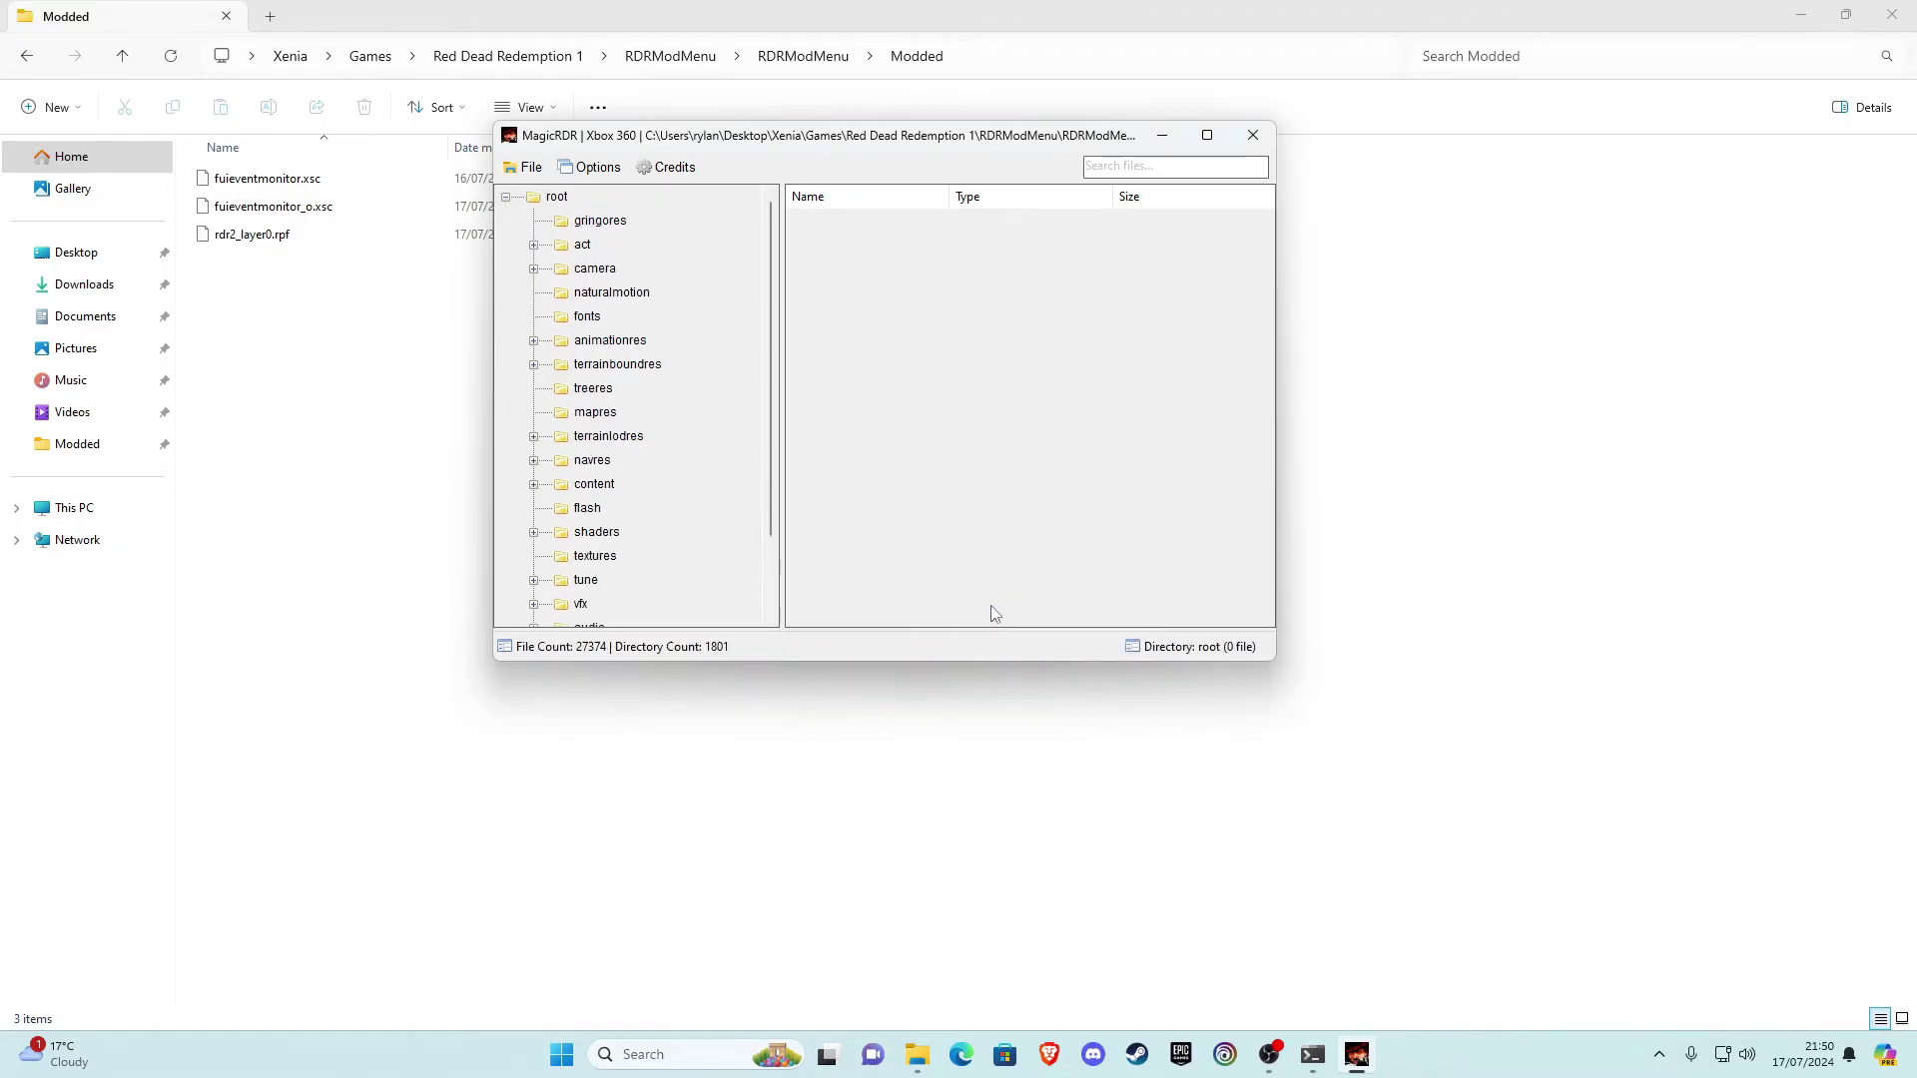
# Close the current RPF archive and exit MagicRDR
pyautogui.click(529, 170)
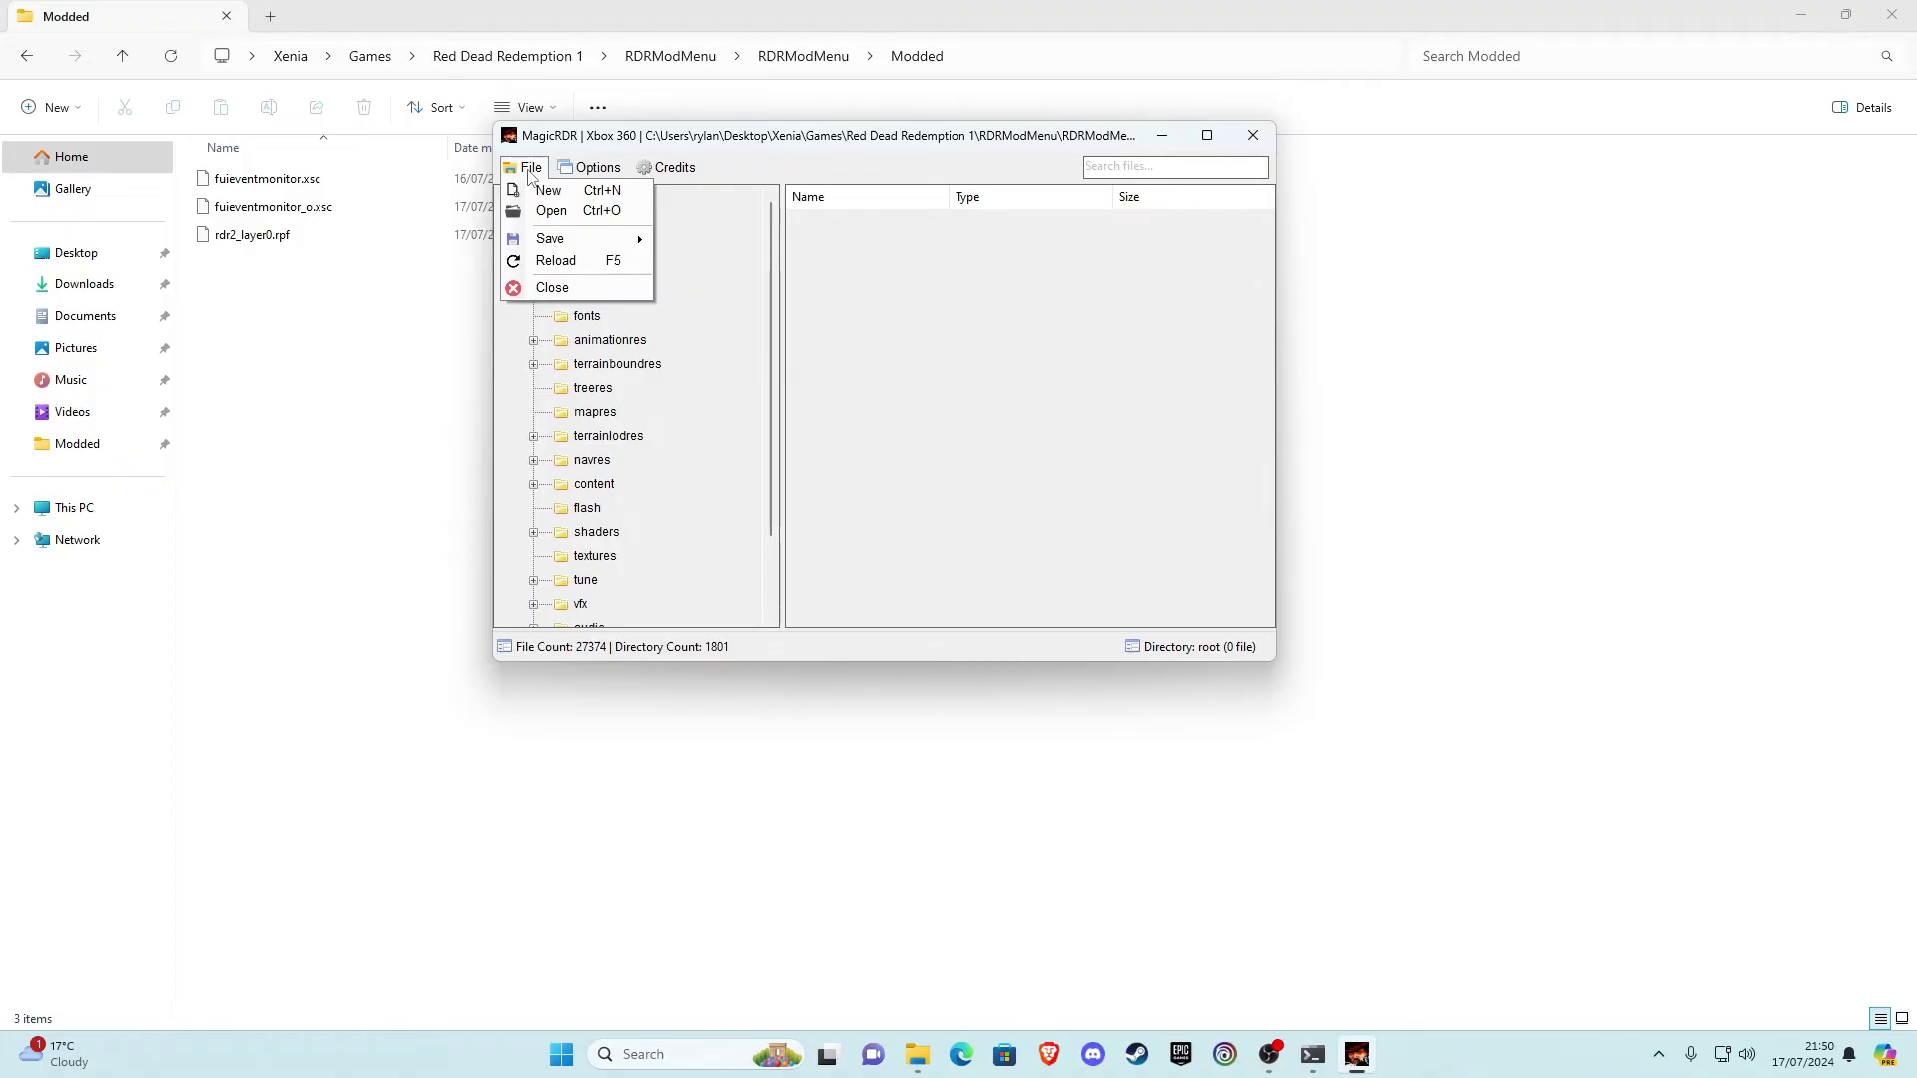
pyautogui.click(555, 290)
pyautogui.click(998, 596)
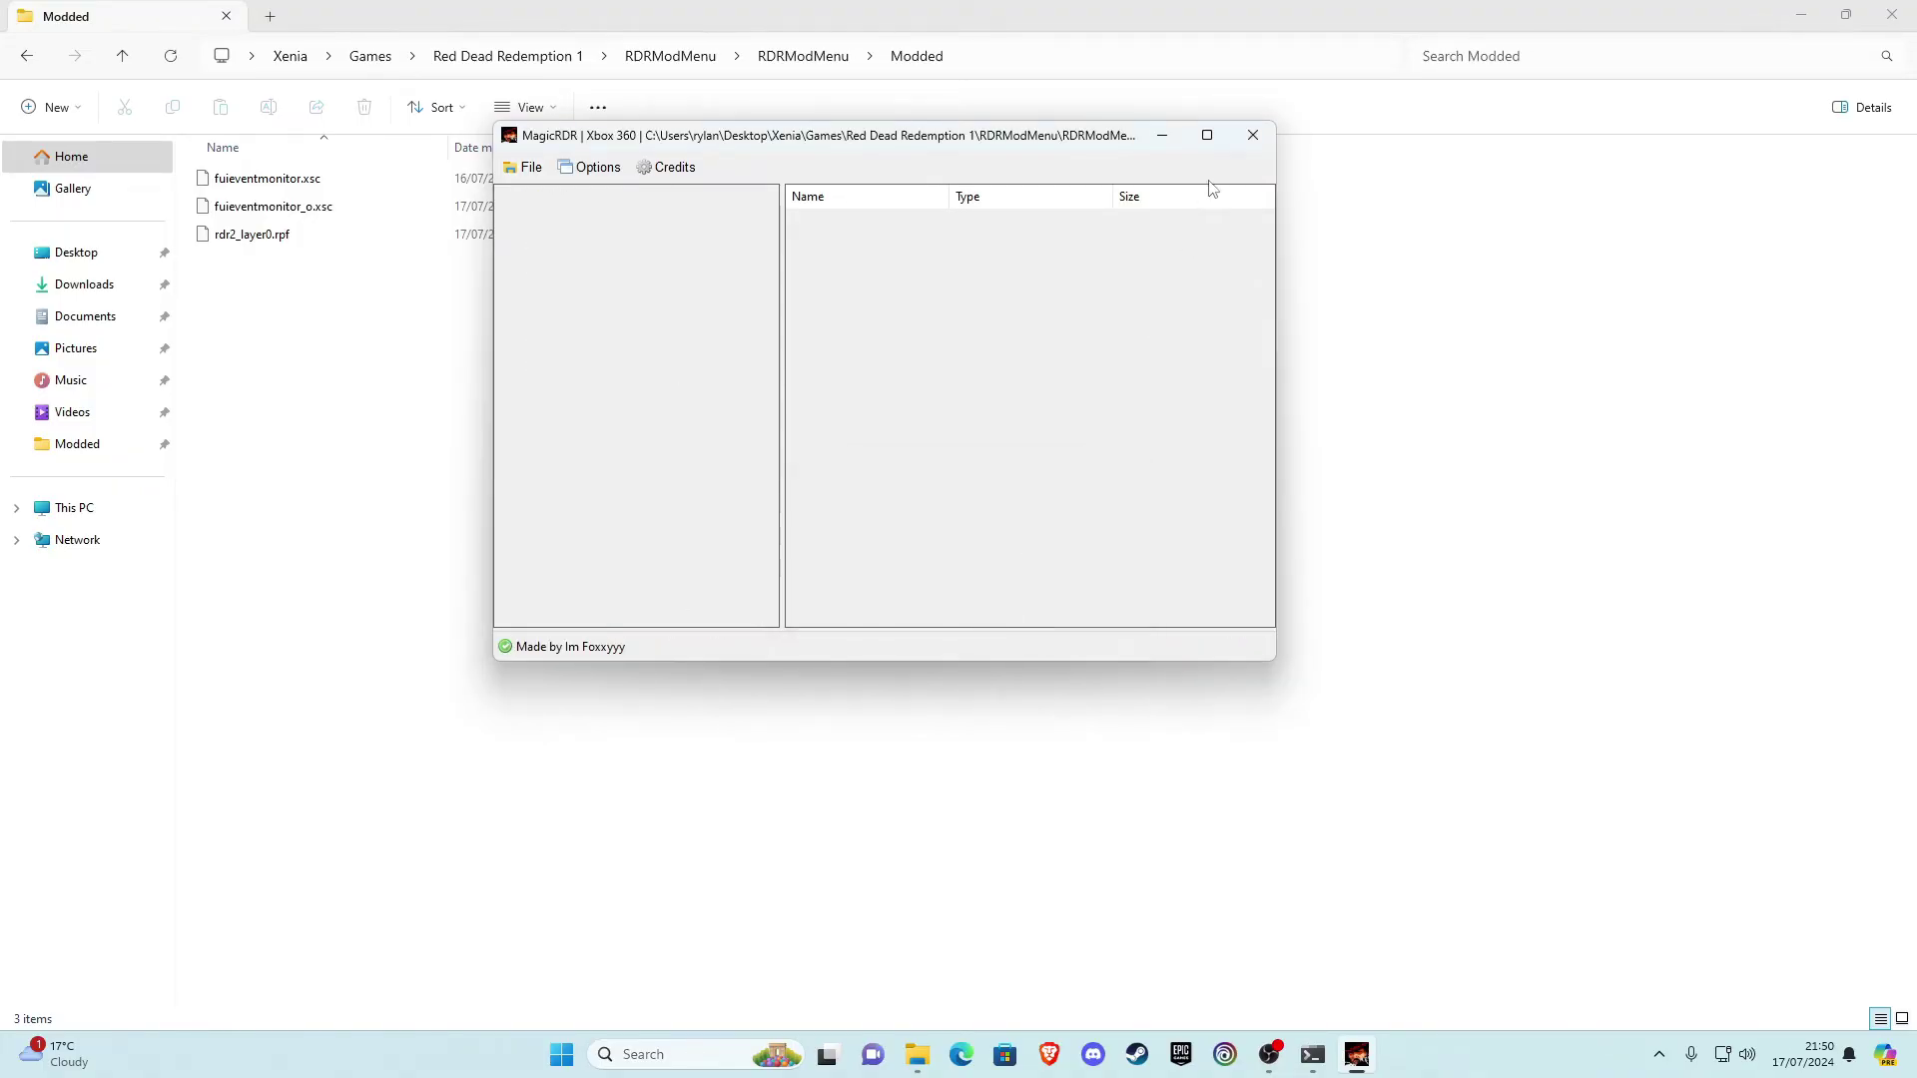
pyautogui.click(1255, 140)
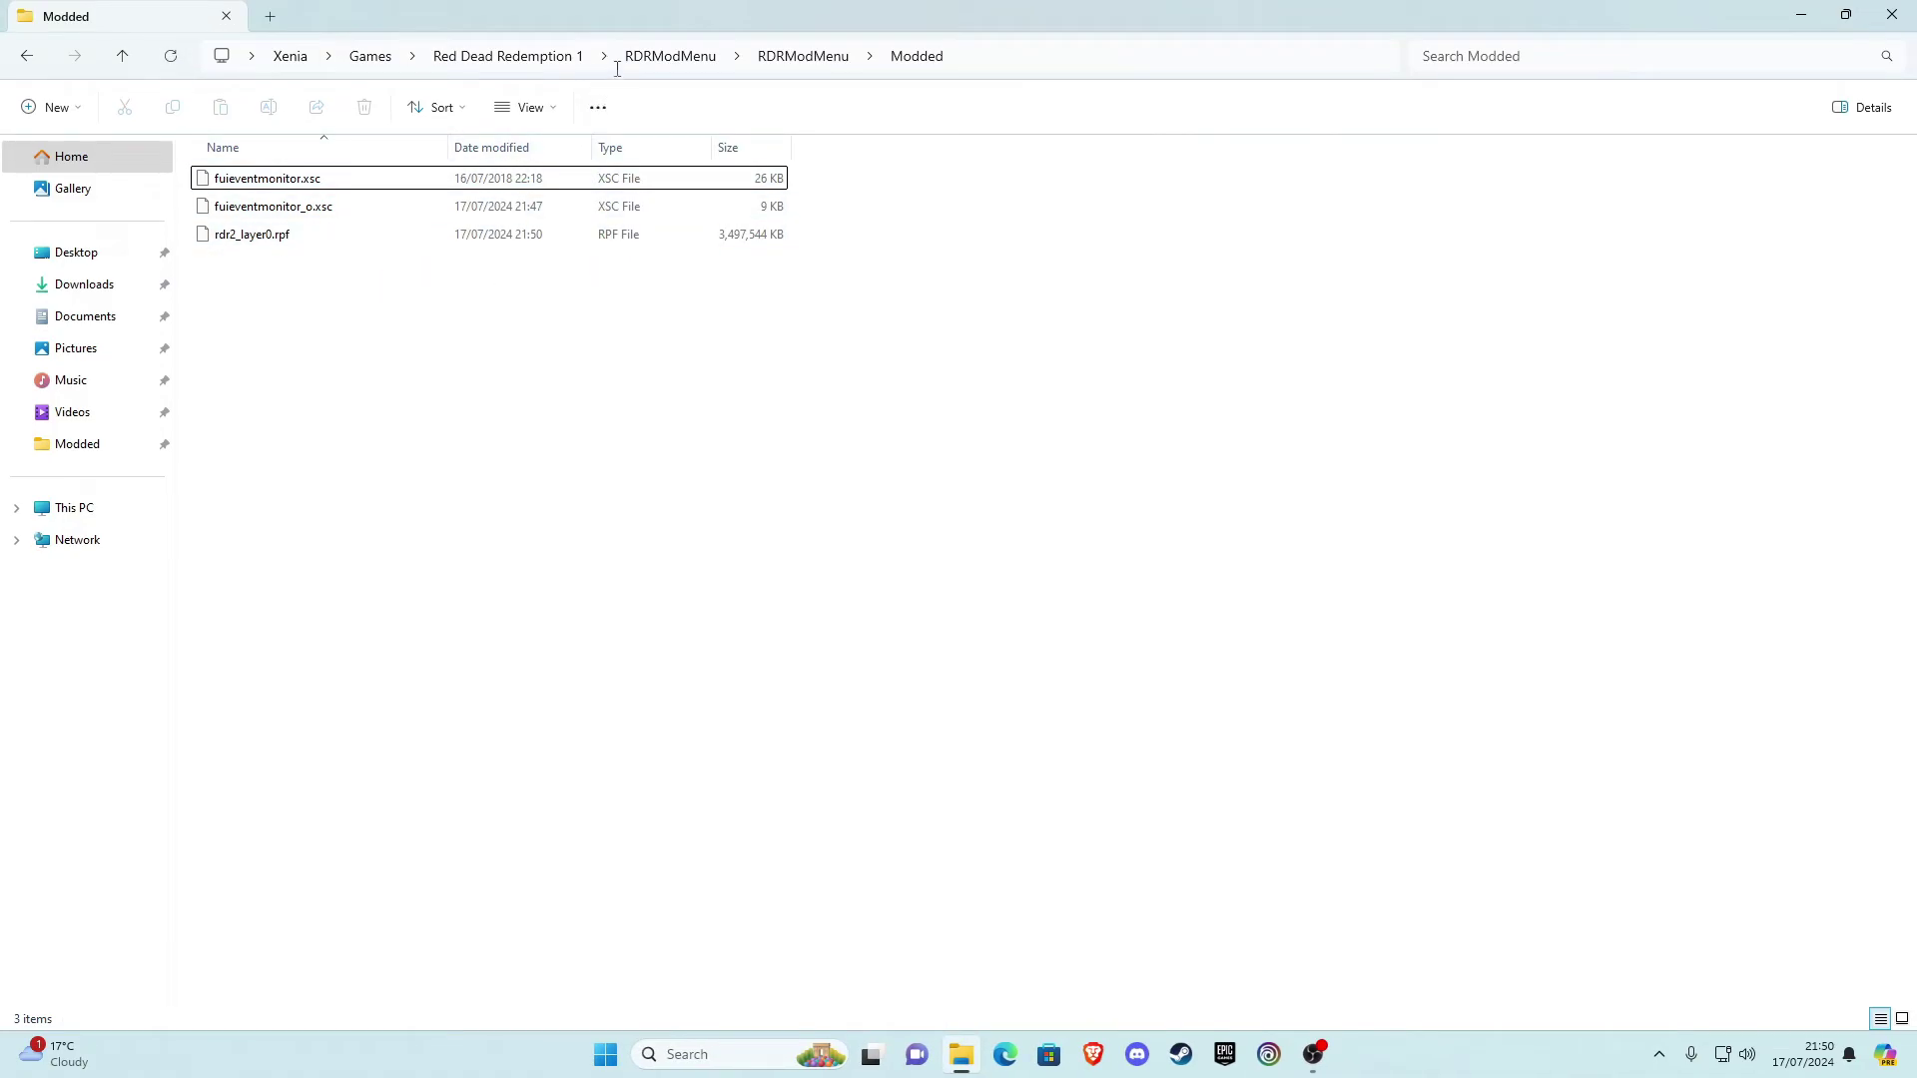
# Browse from the Red Dead Redemption 1 folder through Tools and Xbox 360 Tools to the Xbox Backup Creator folder
pyautogui.click(490, 60)
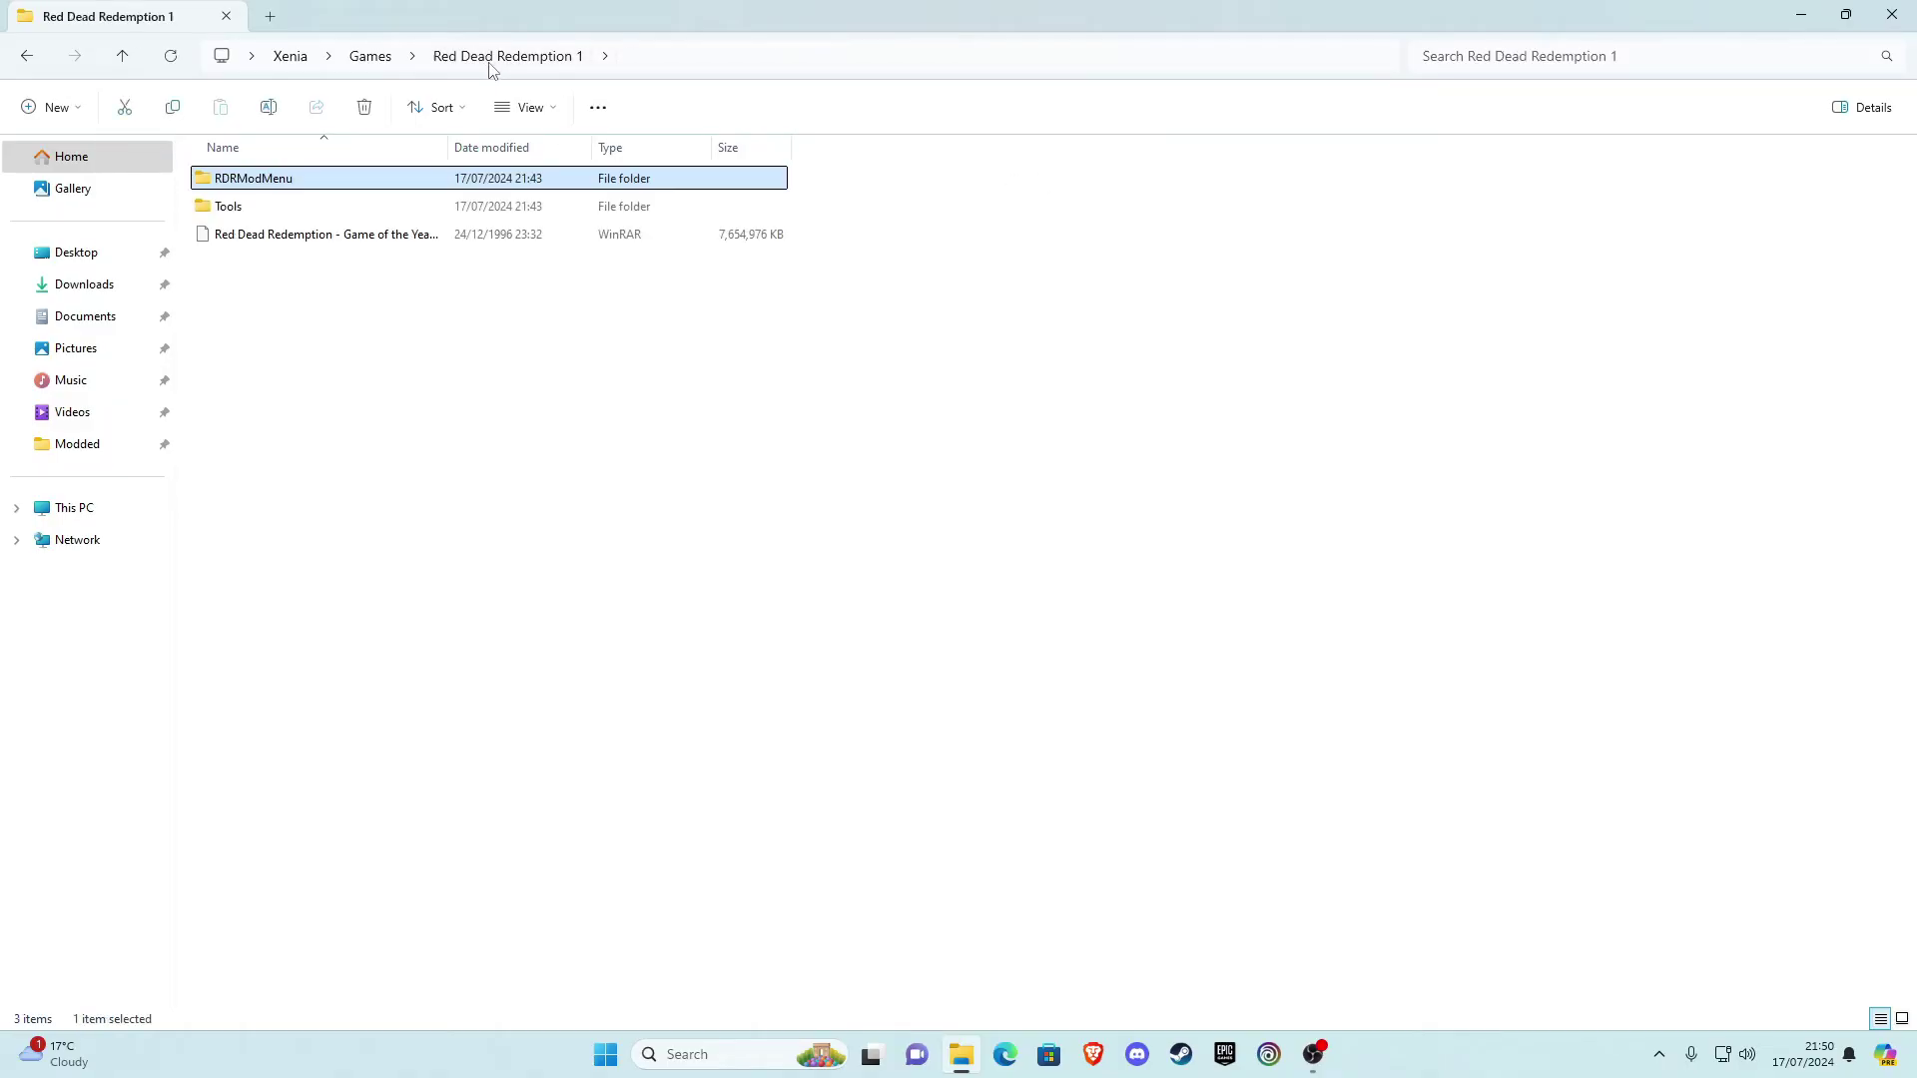
pyautogui.doubleClick(230, 211)
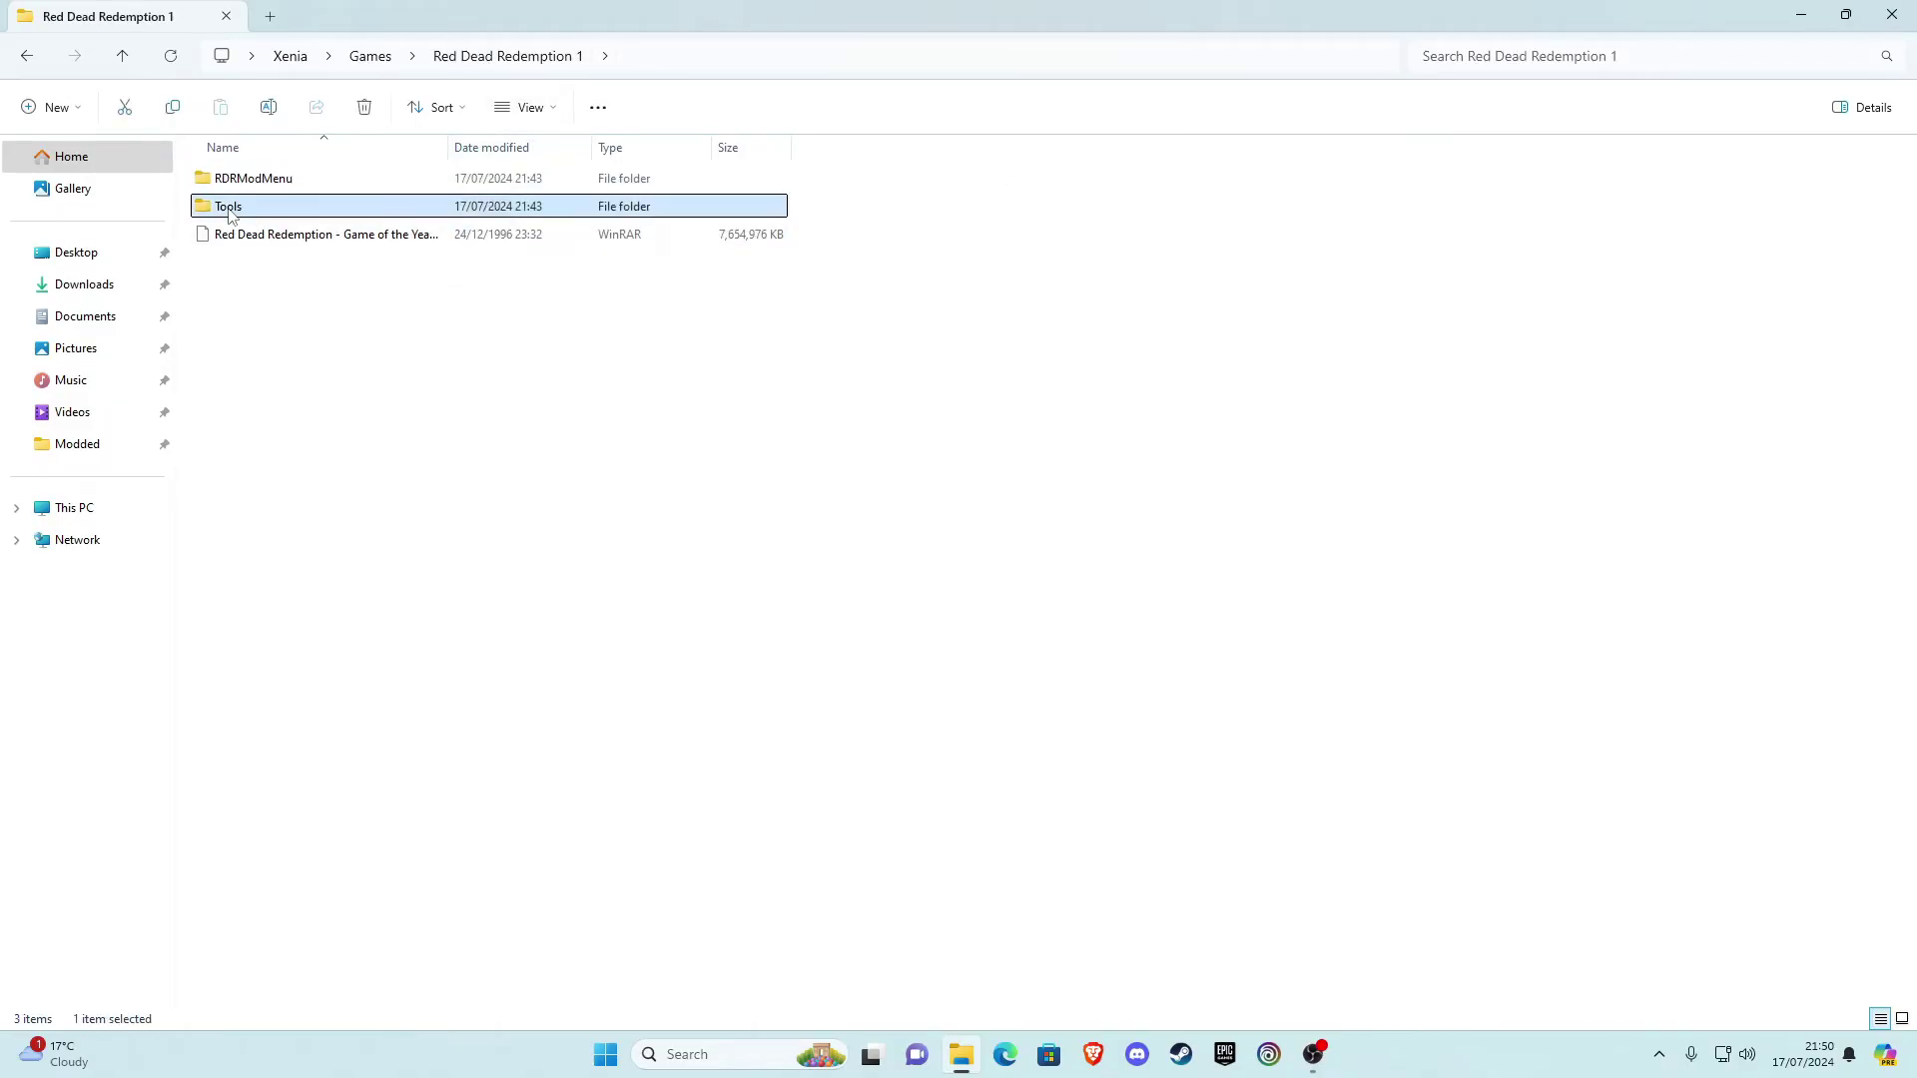
pyautogui.click(233, 185)
pyautogui.doubleClick(232, 185)
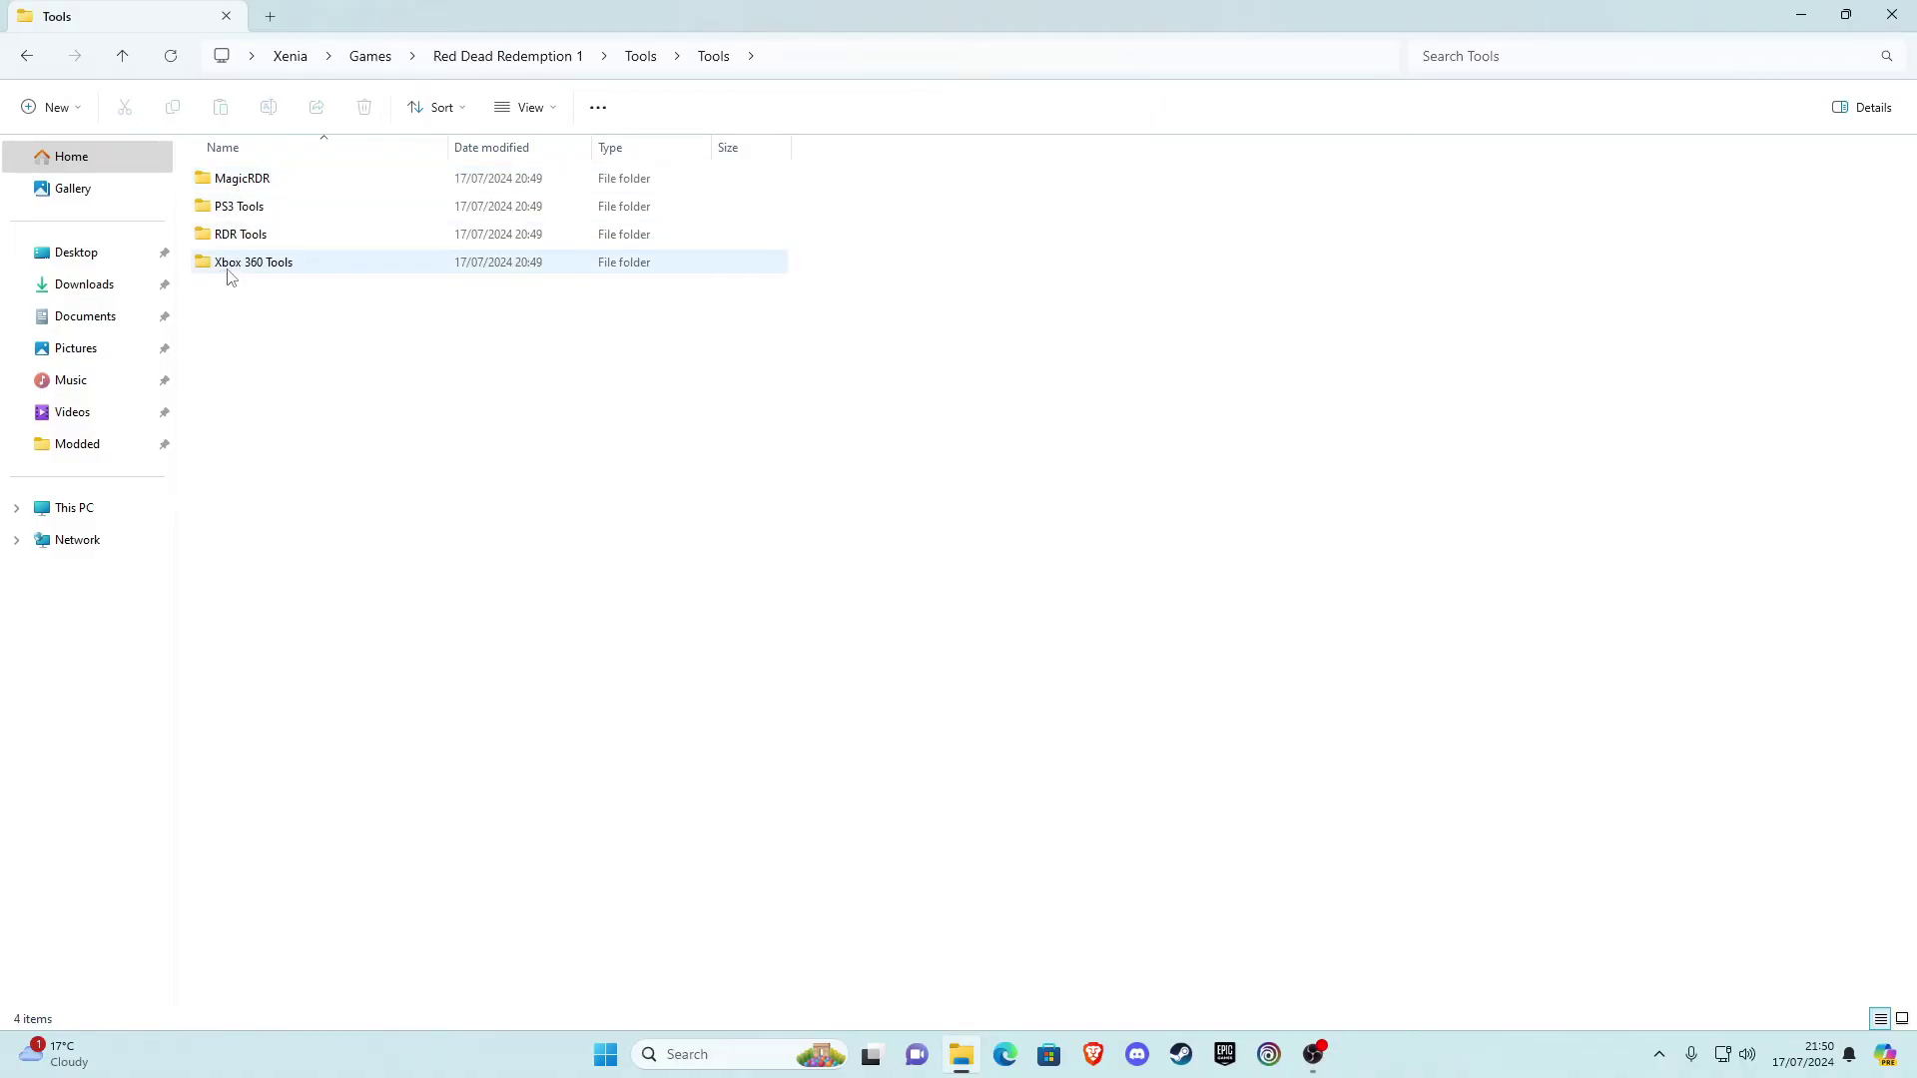
pyautogui.doubleClick(267, 265)
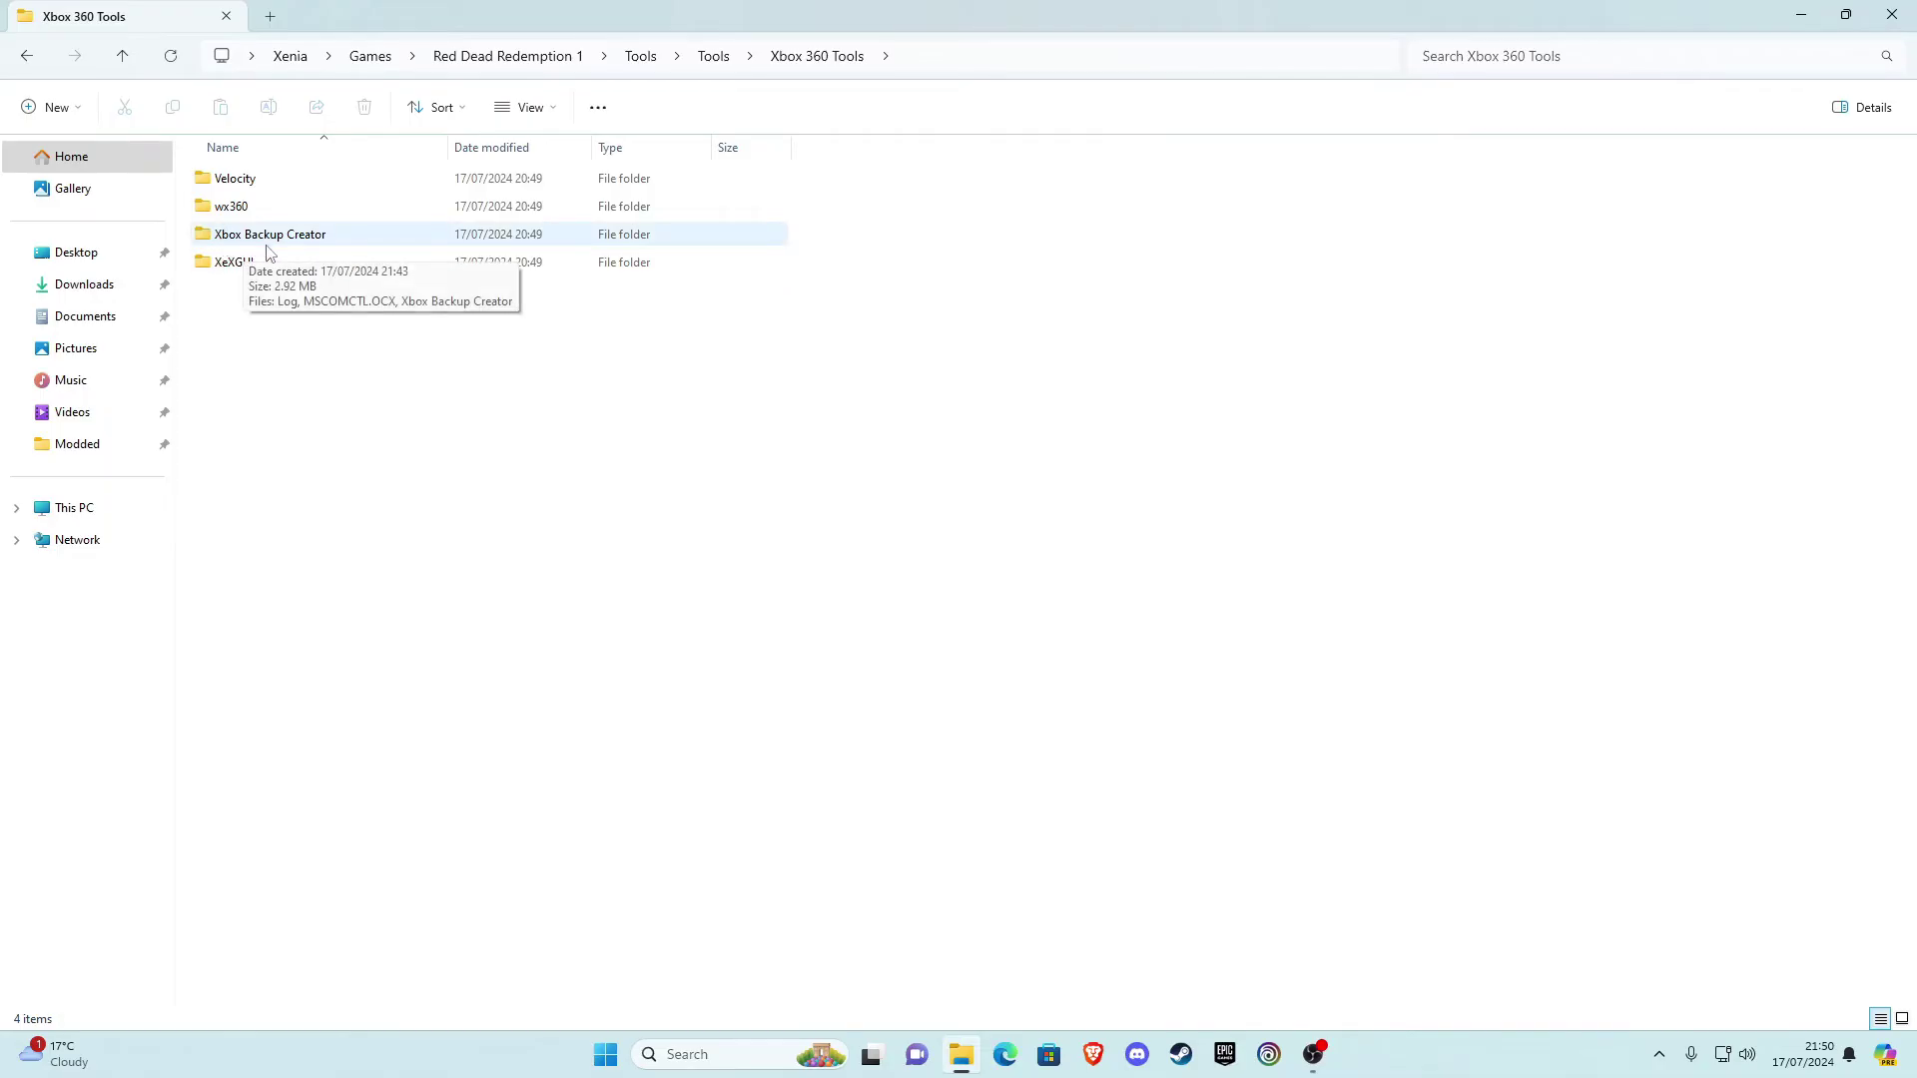
pyautogui.doubleClick(283, 240)
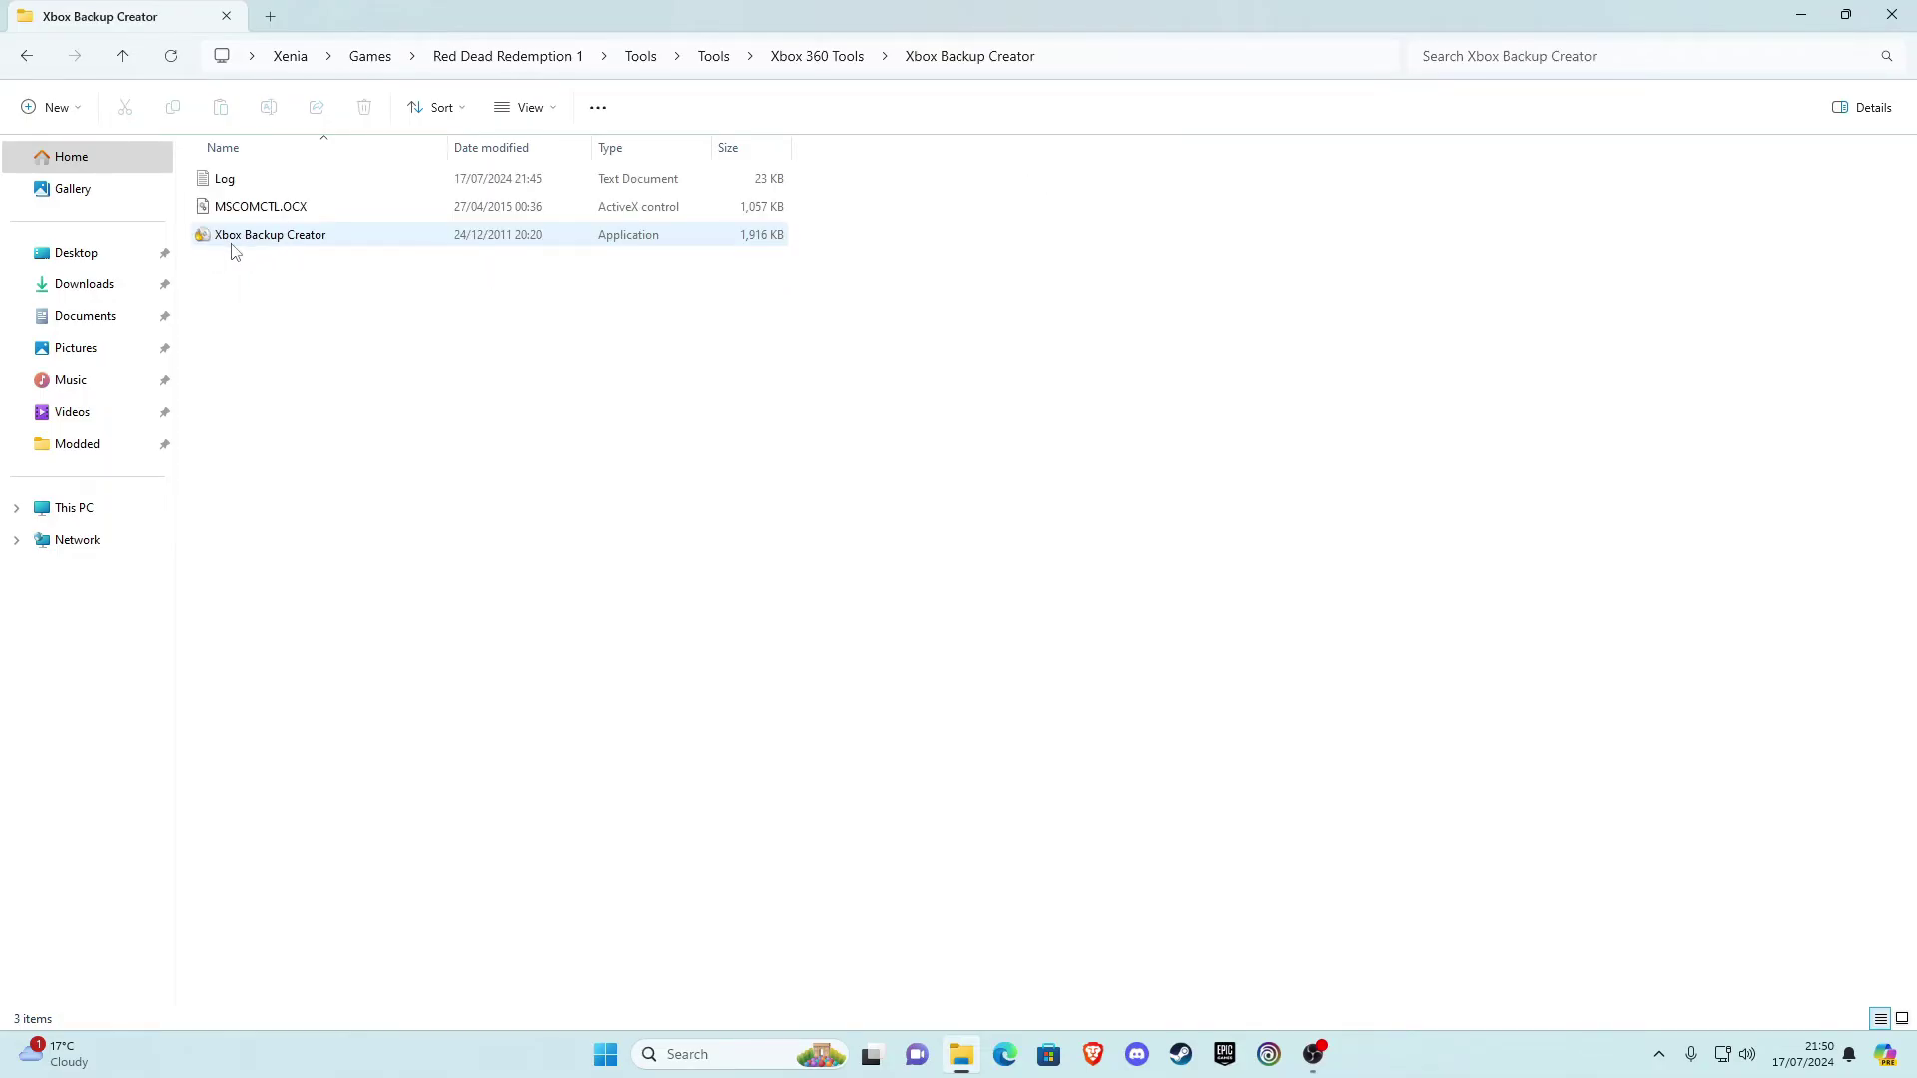
# Run Xbox Backup Creator as administrator, dismiss its startup error and move its window clear of the file list
pyautogui.click(246, 246)
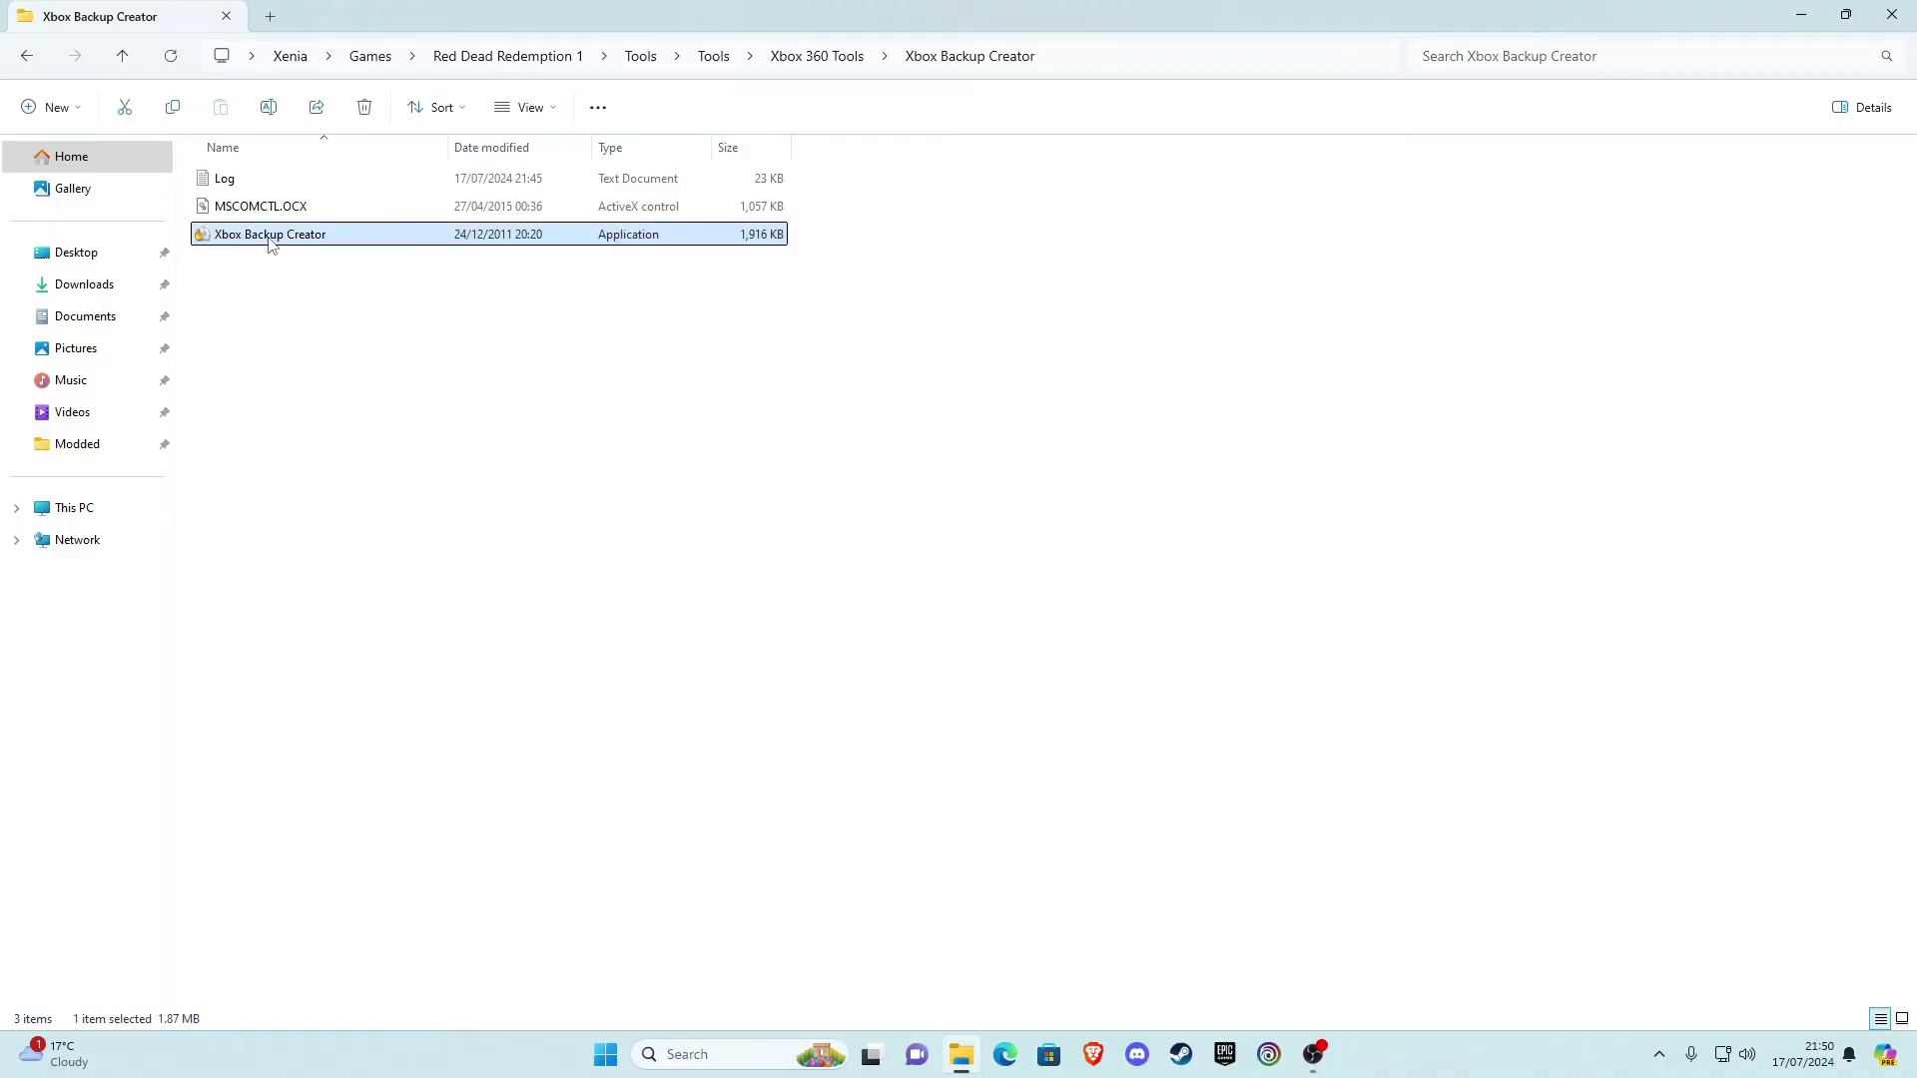
pyautogui.rightClick(269, 245)
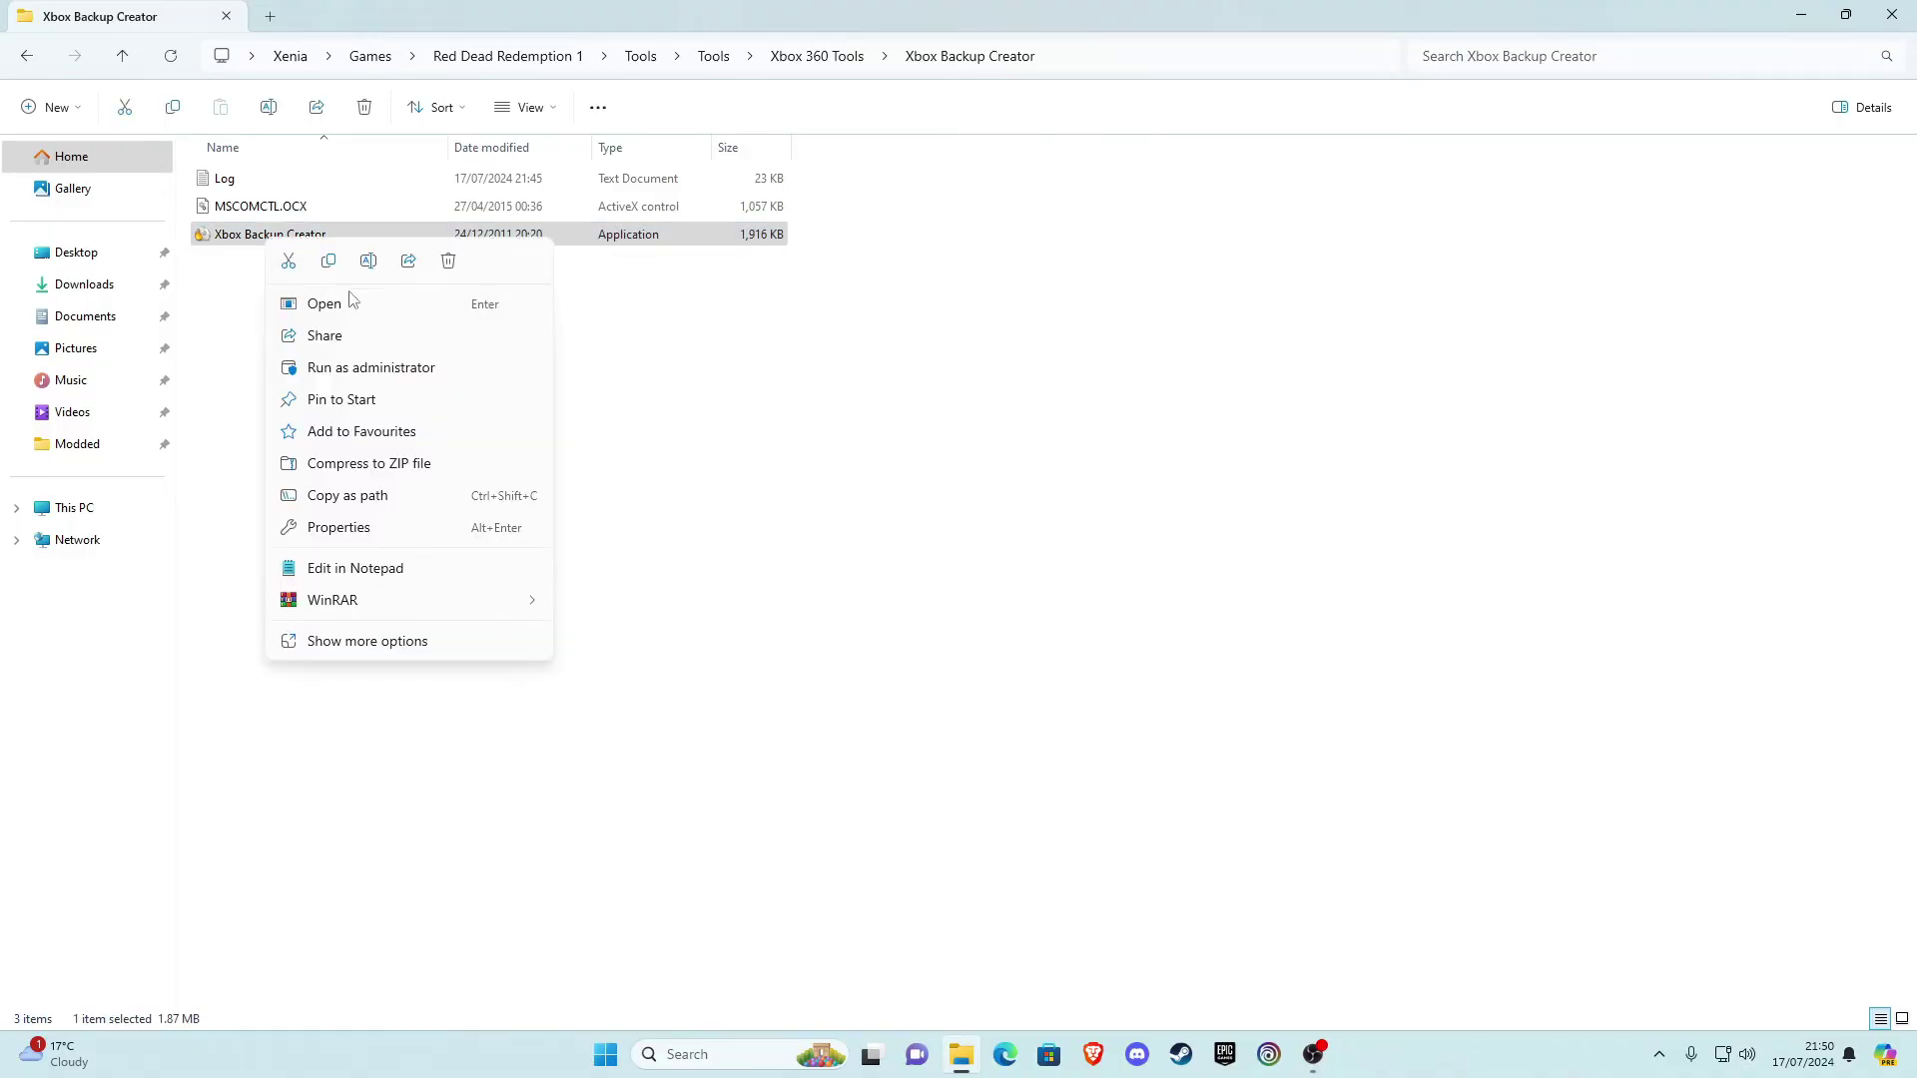
pyautogui.click(352, 369)
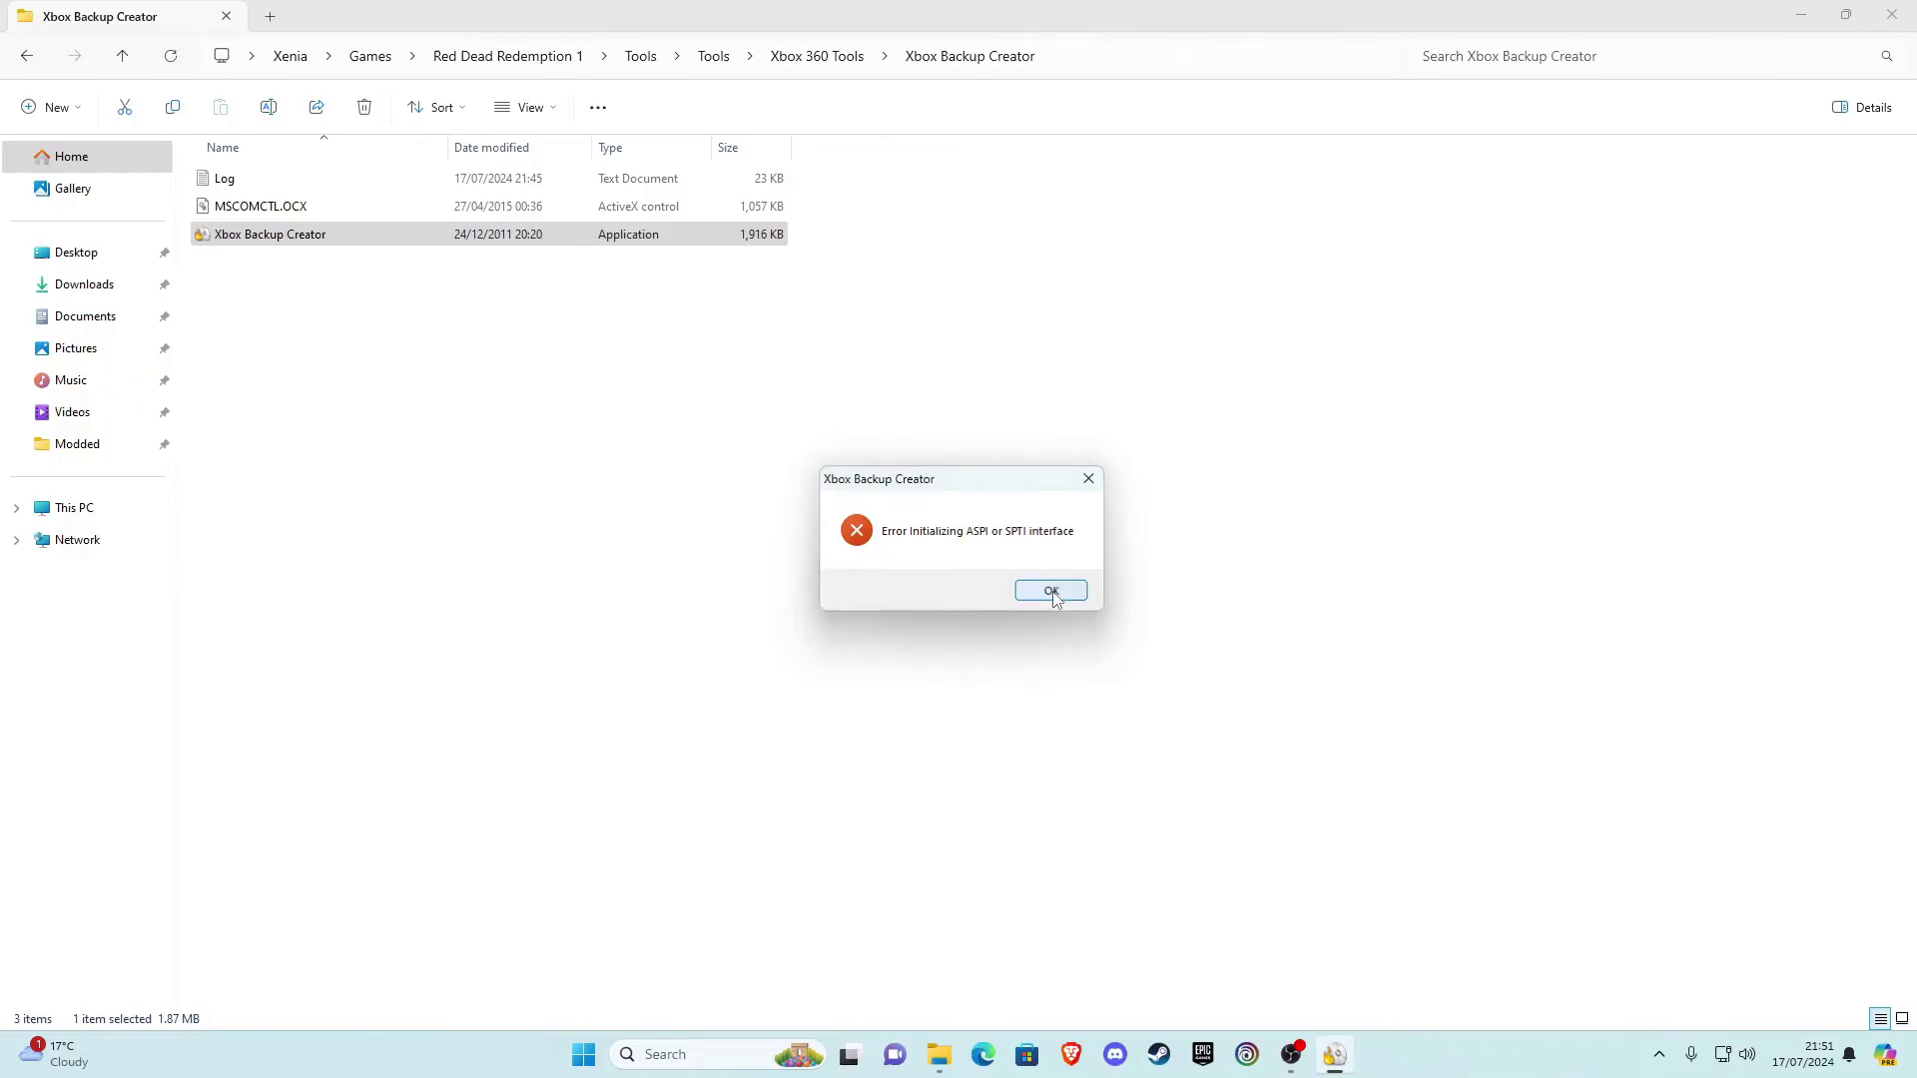
pyautogui.click(1051, 591)
pyautogui.moveTo(458, 146); pyautogui.dragTo(892, 158)
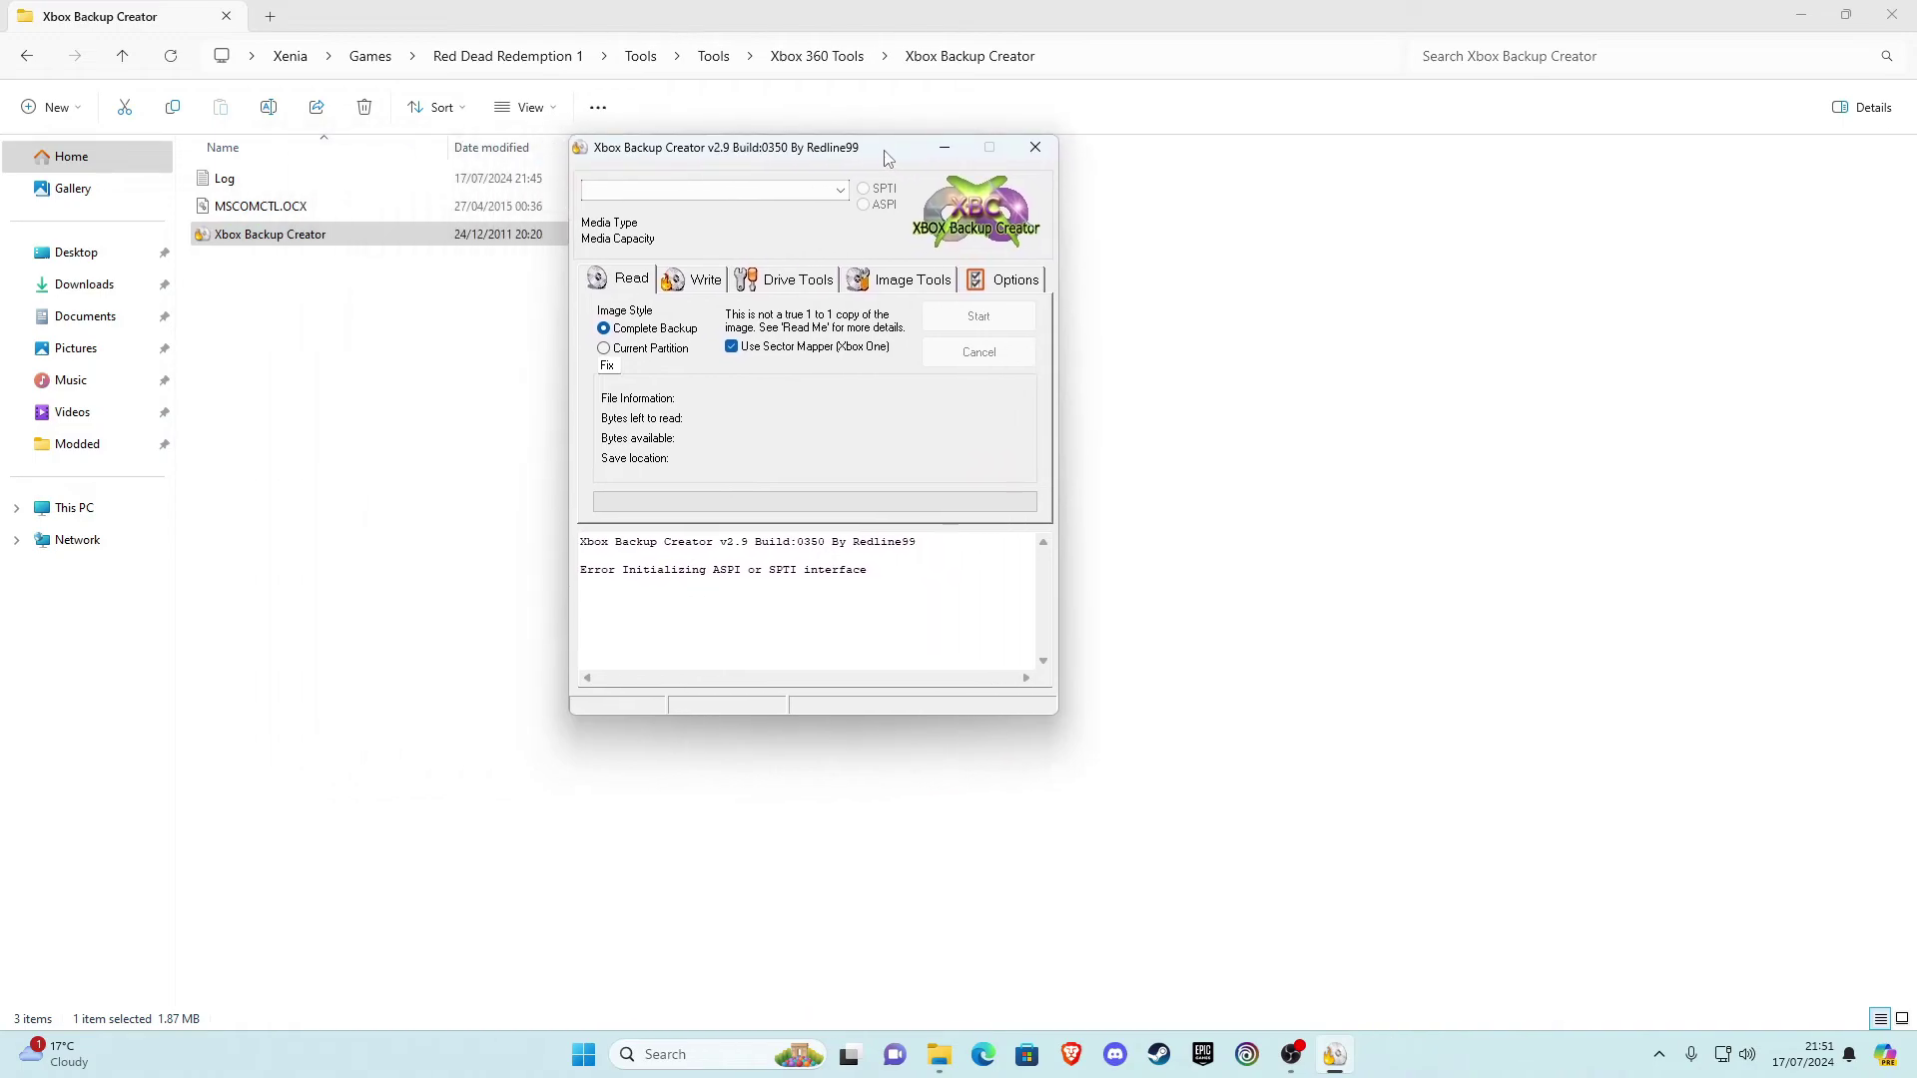
# Open the Image Browser from the image tools and start opening an image file
pyautogui.click(905, 285)
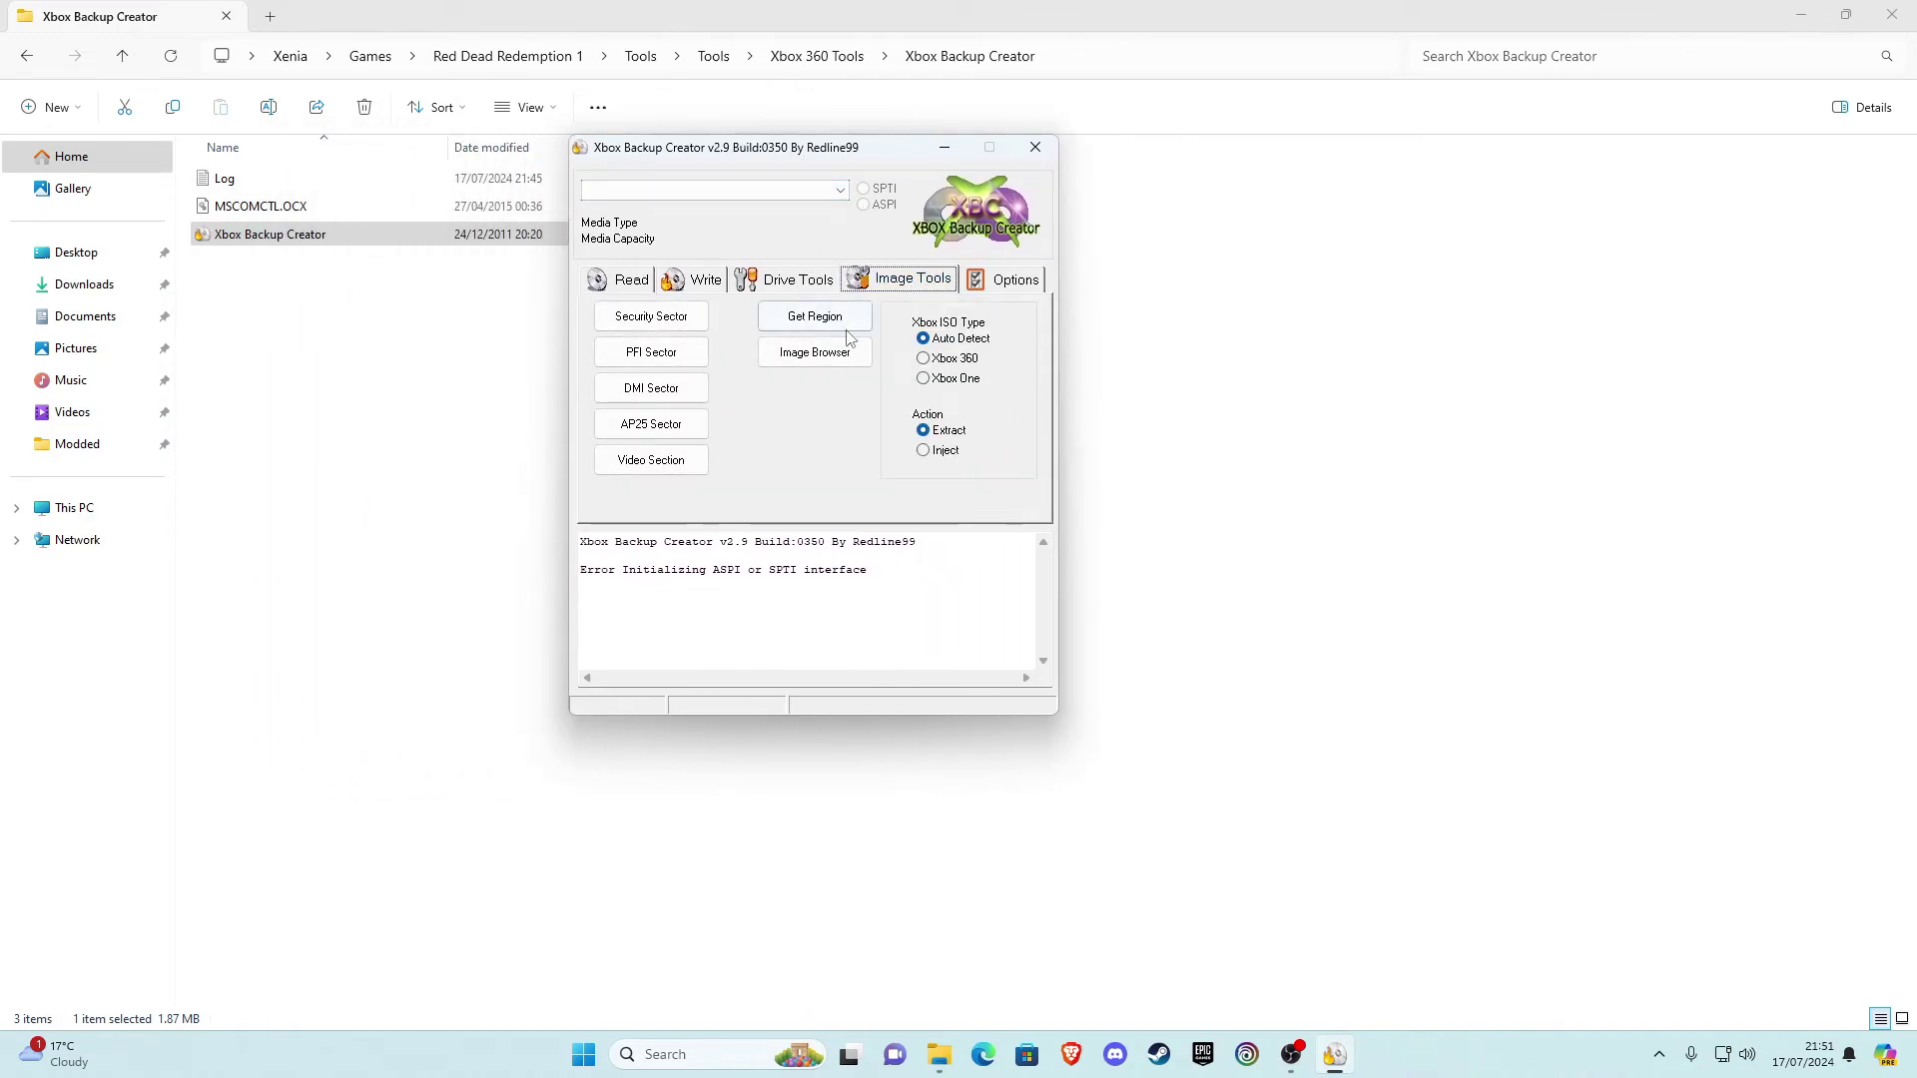
pyautogui.click(803, 356)
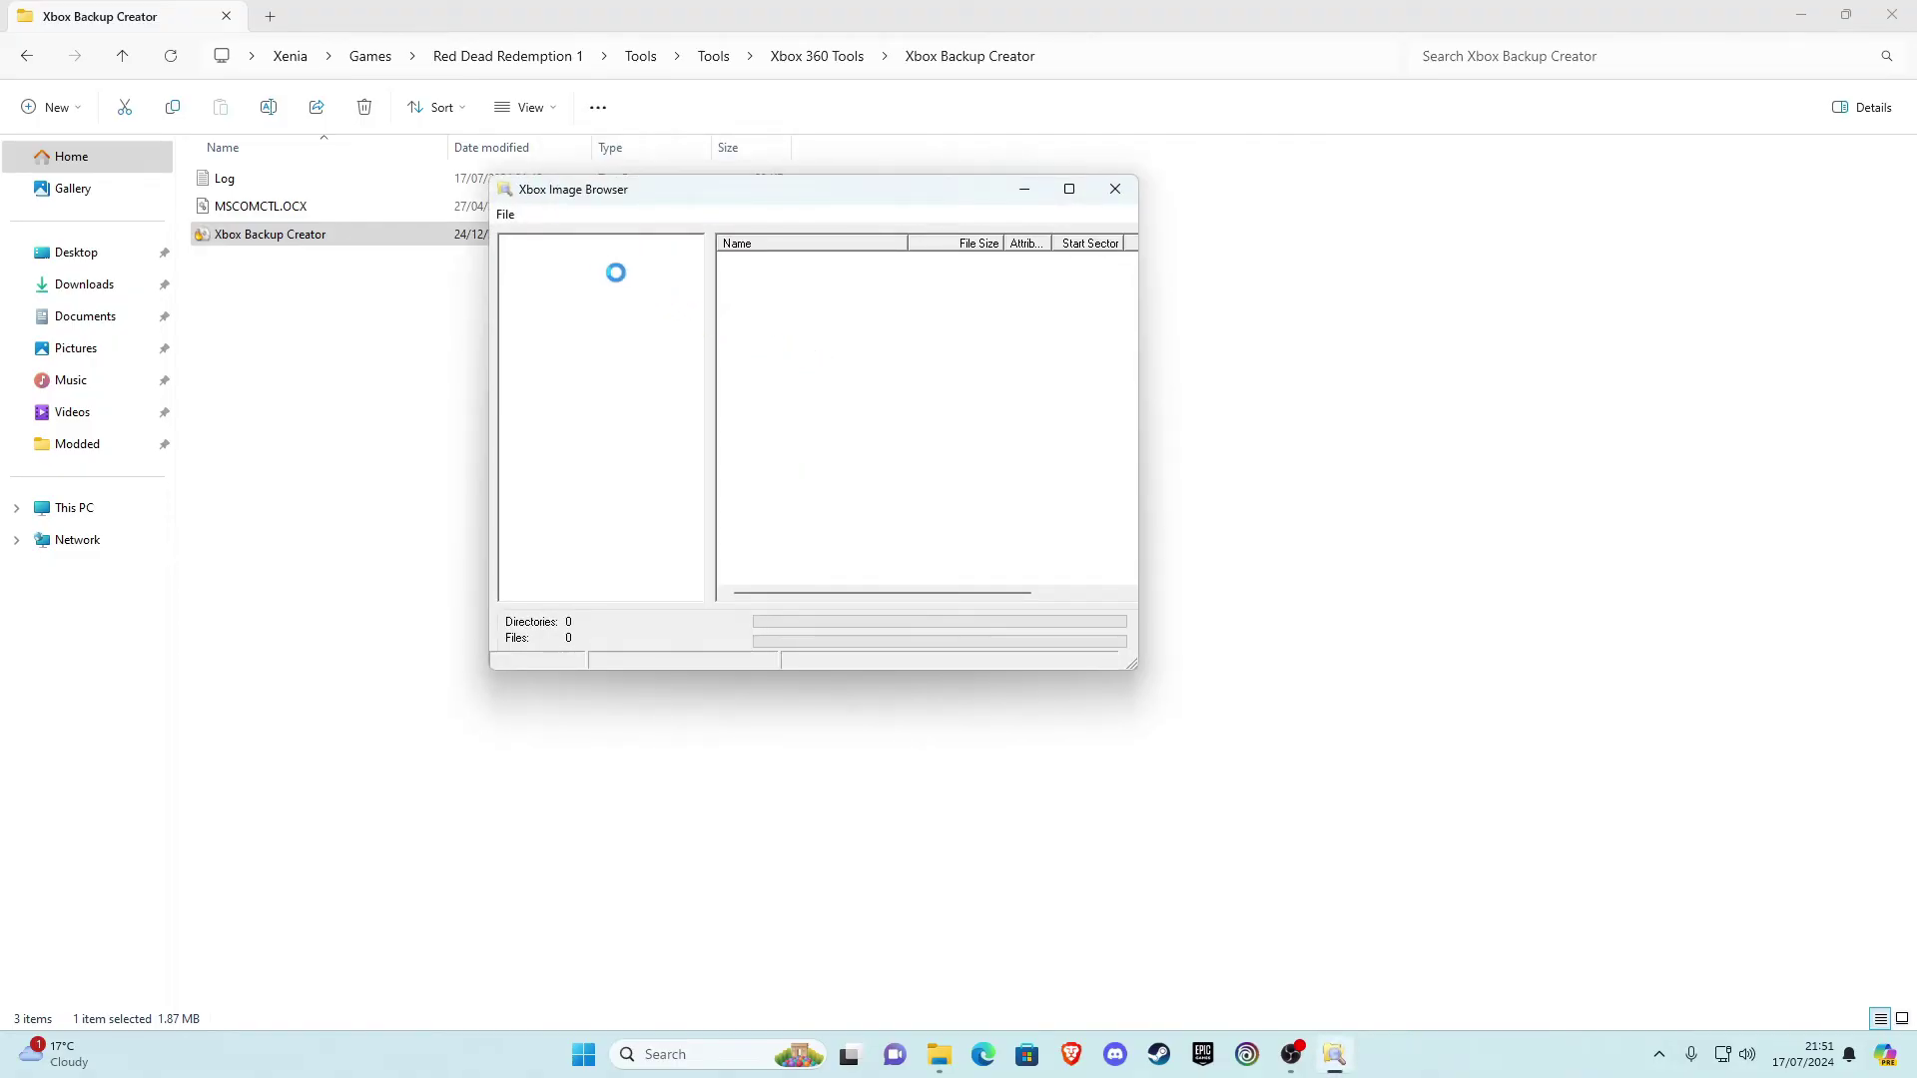
pyautogui.click(506, 215)
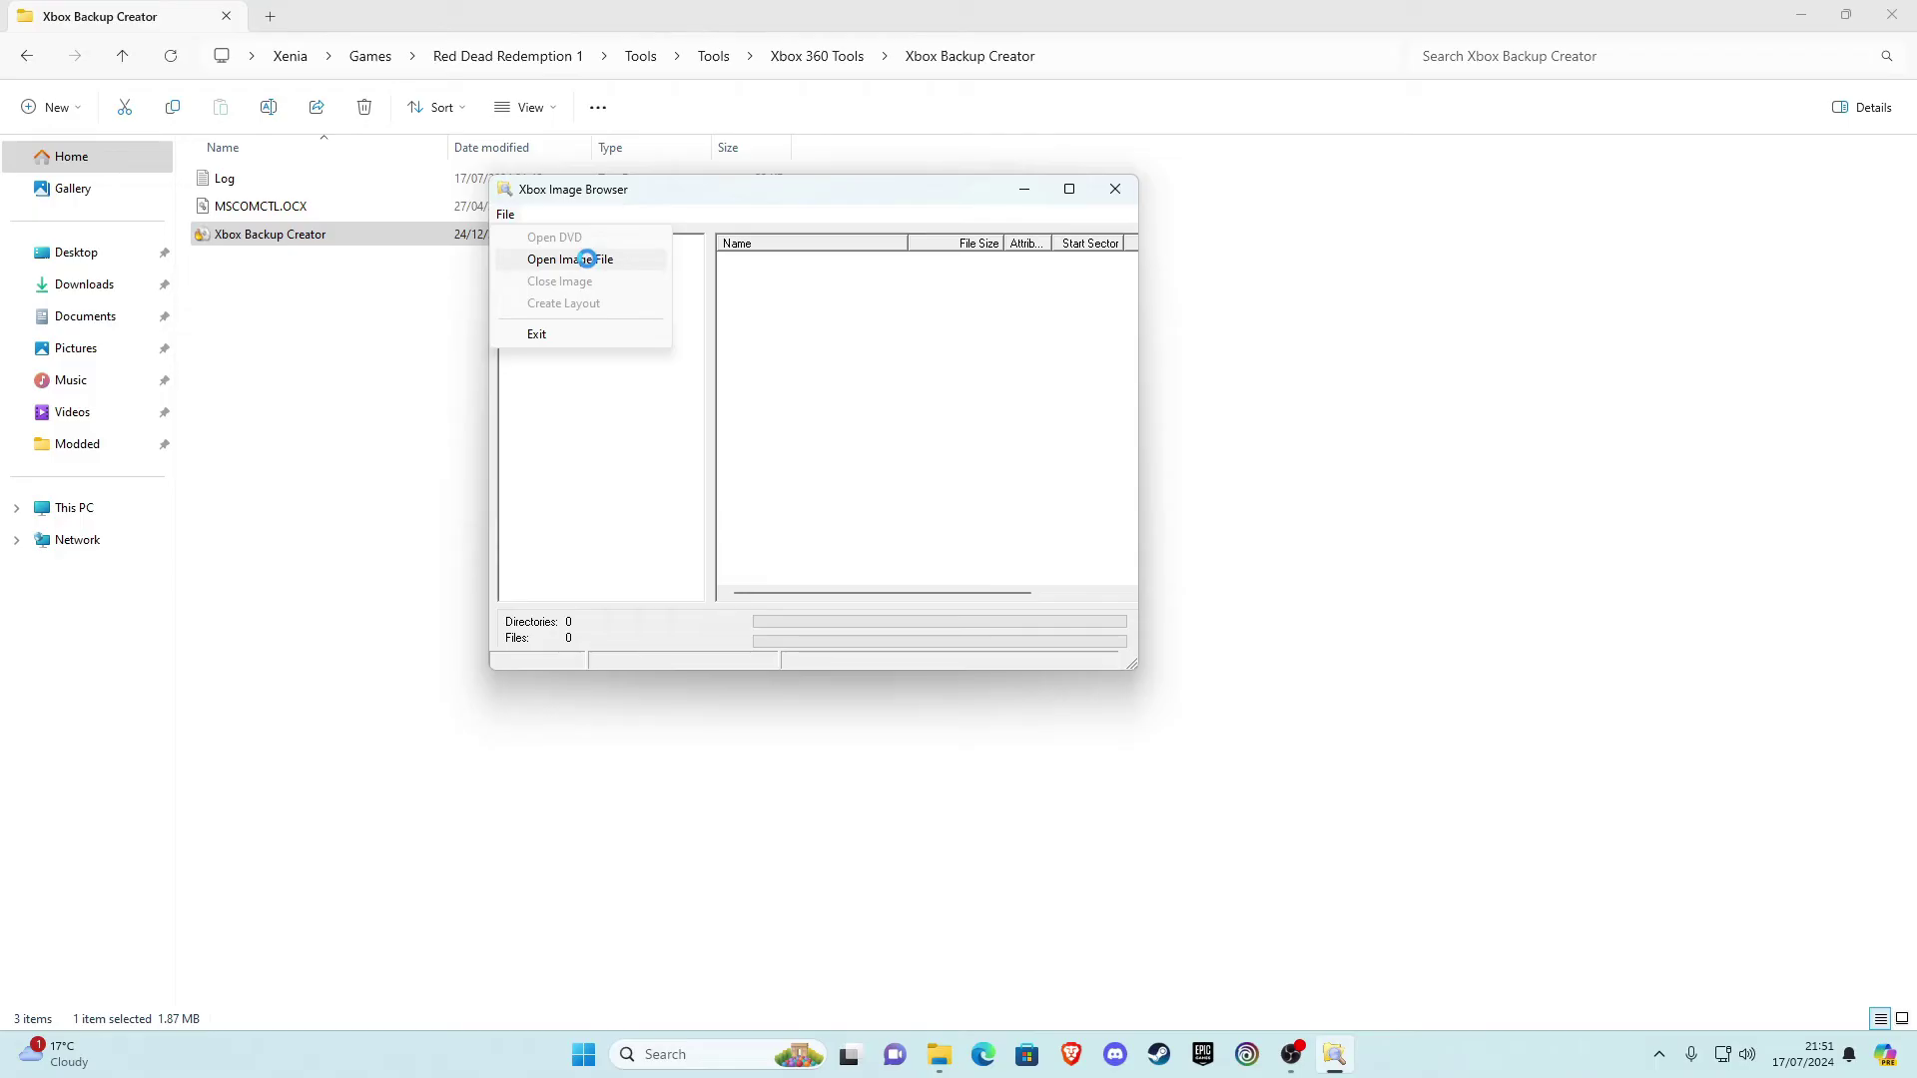
pyautogui.click(587, 258)
# Browse from the Desktop through Xenia and Games to the Red Dead Redemption 1 folder
pyautogui.click(564, 461)
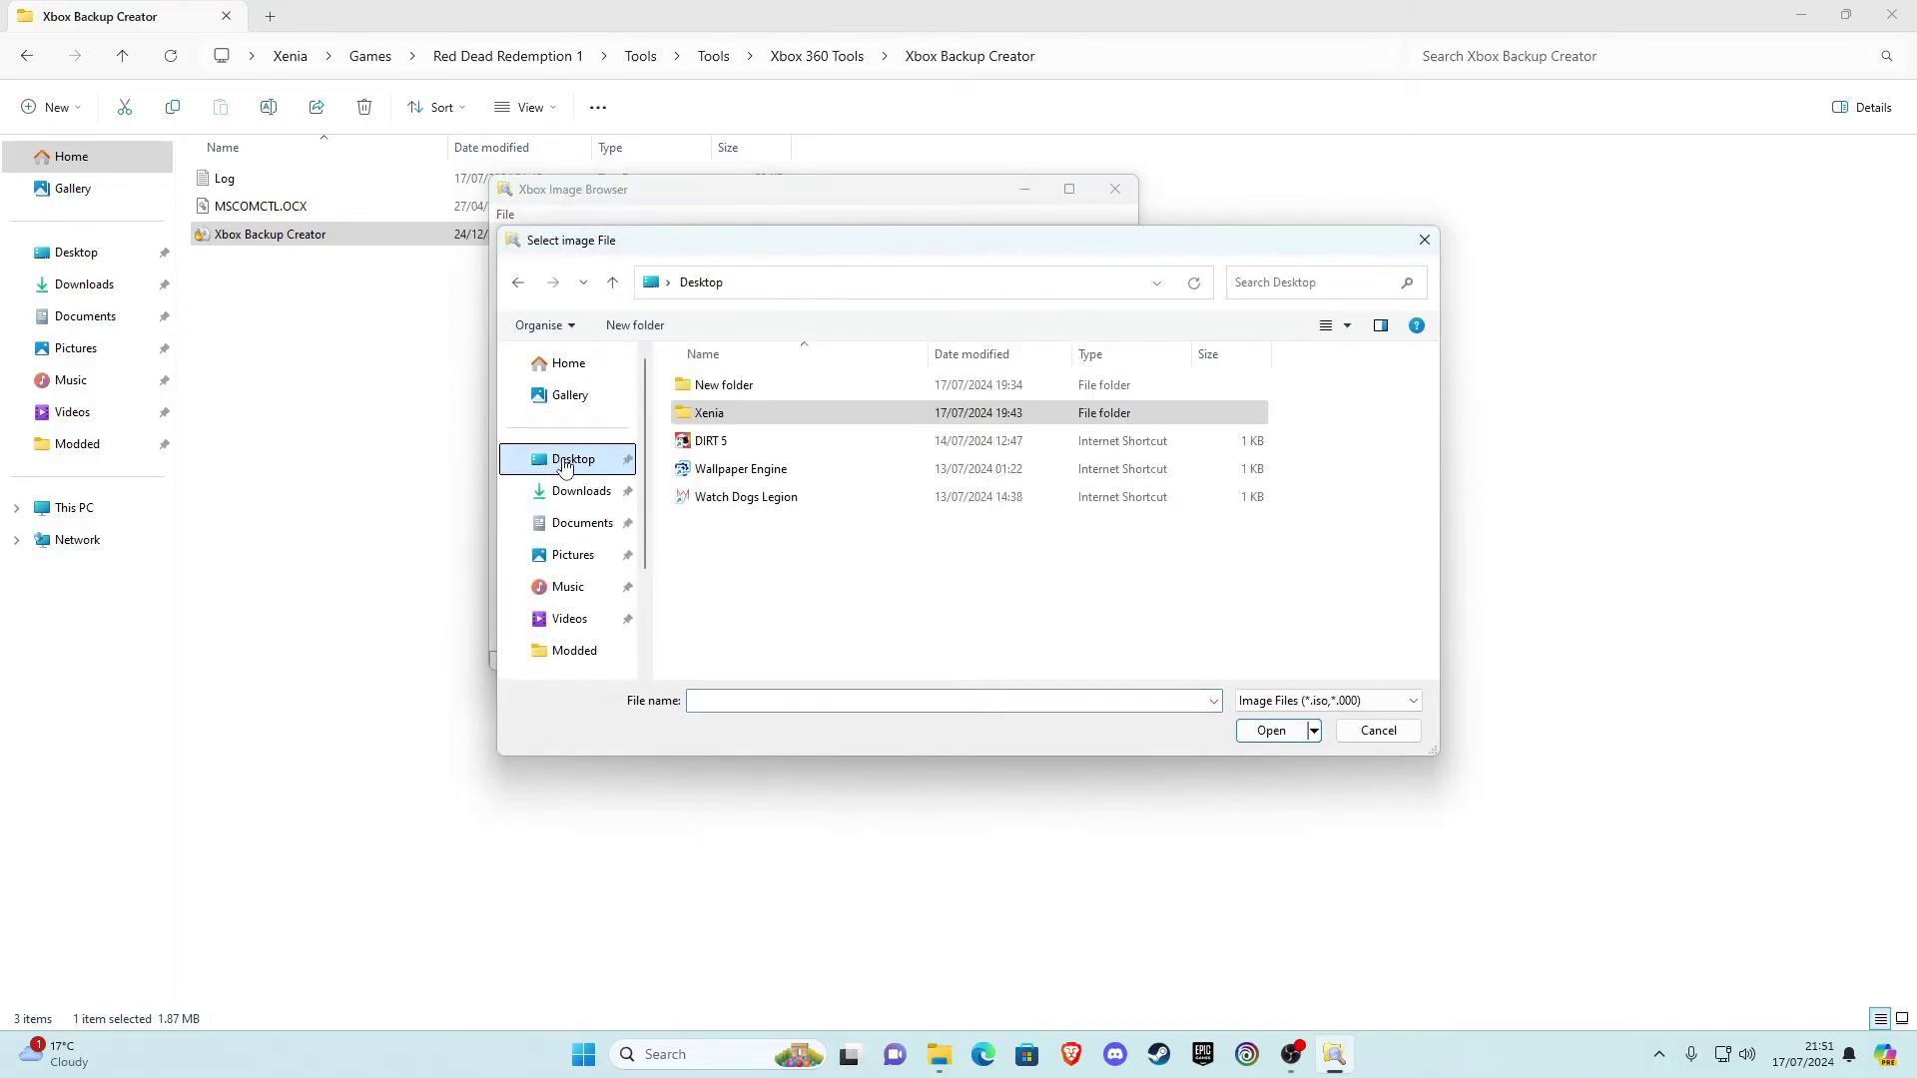
pyautogui.doubleClick(721, 413)
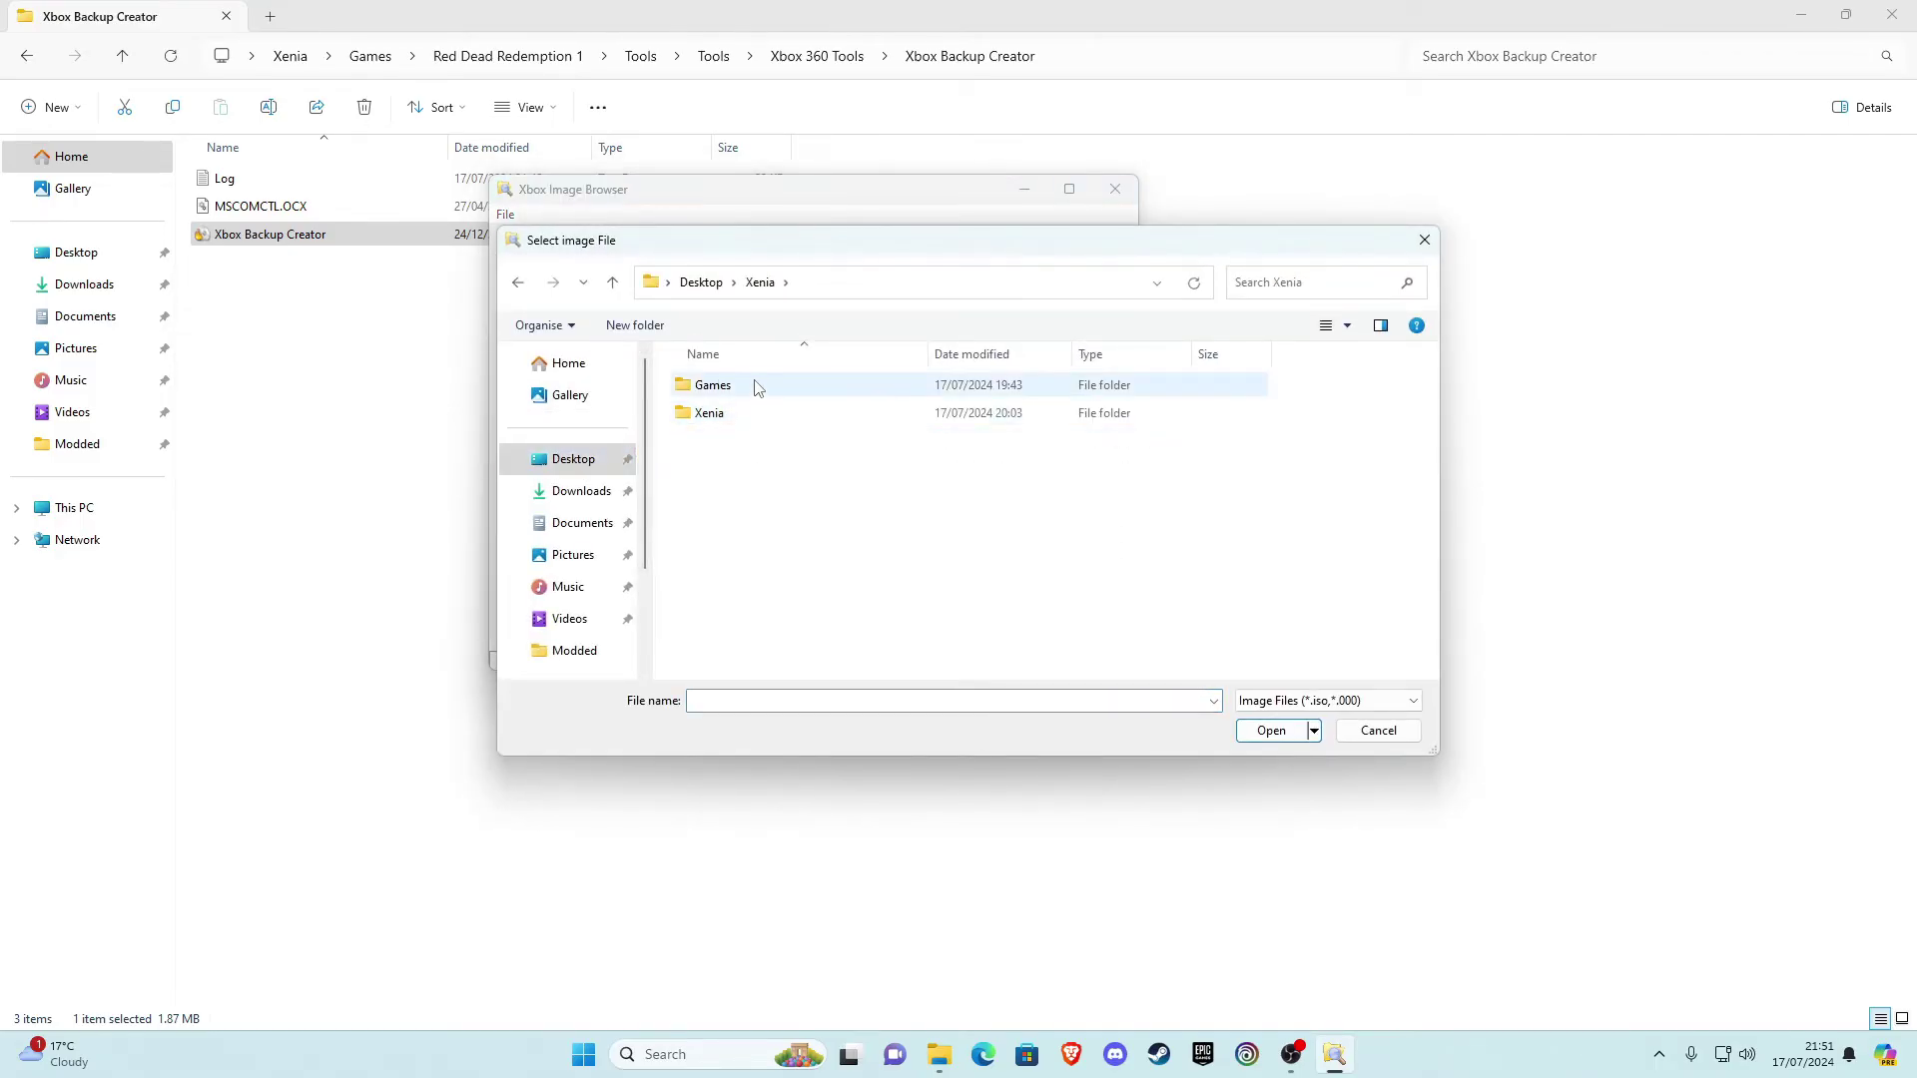
pyautogui.doubleClick(737, 392)
pyautogui.click(734, 393)
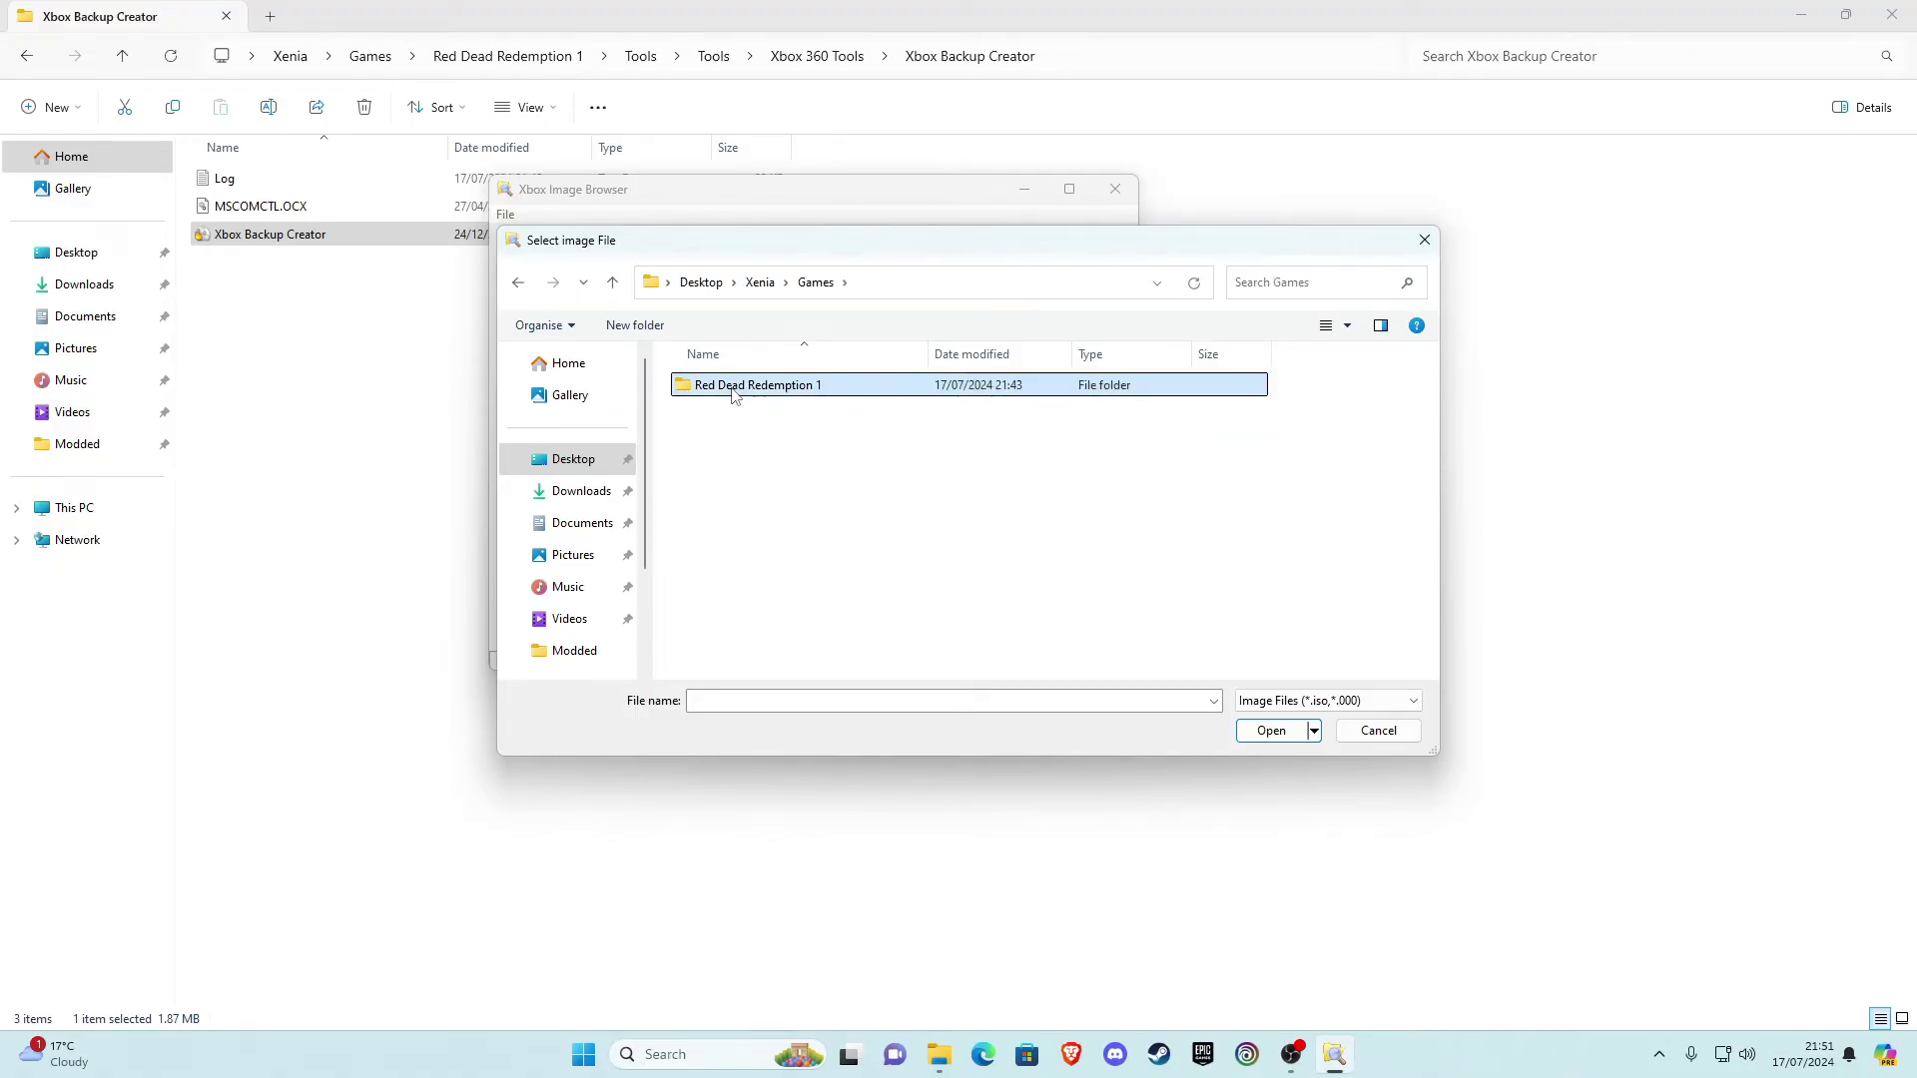
pyautogui.doubleClick(734, 394)
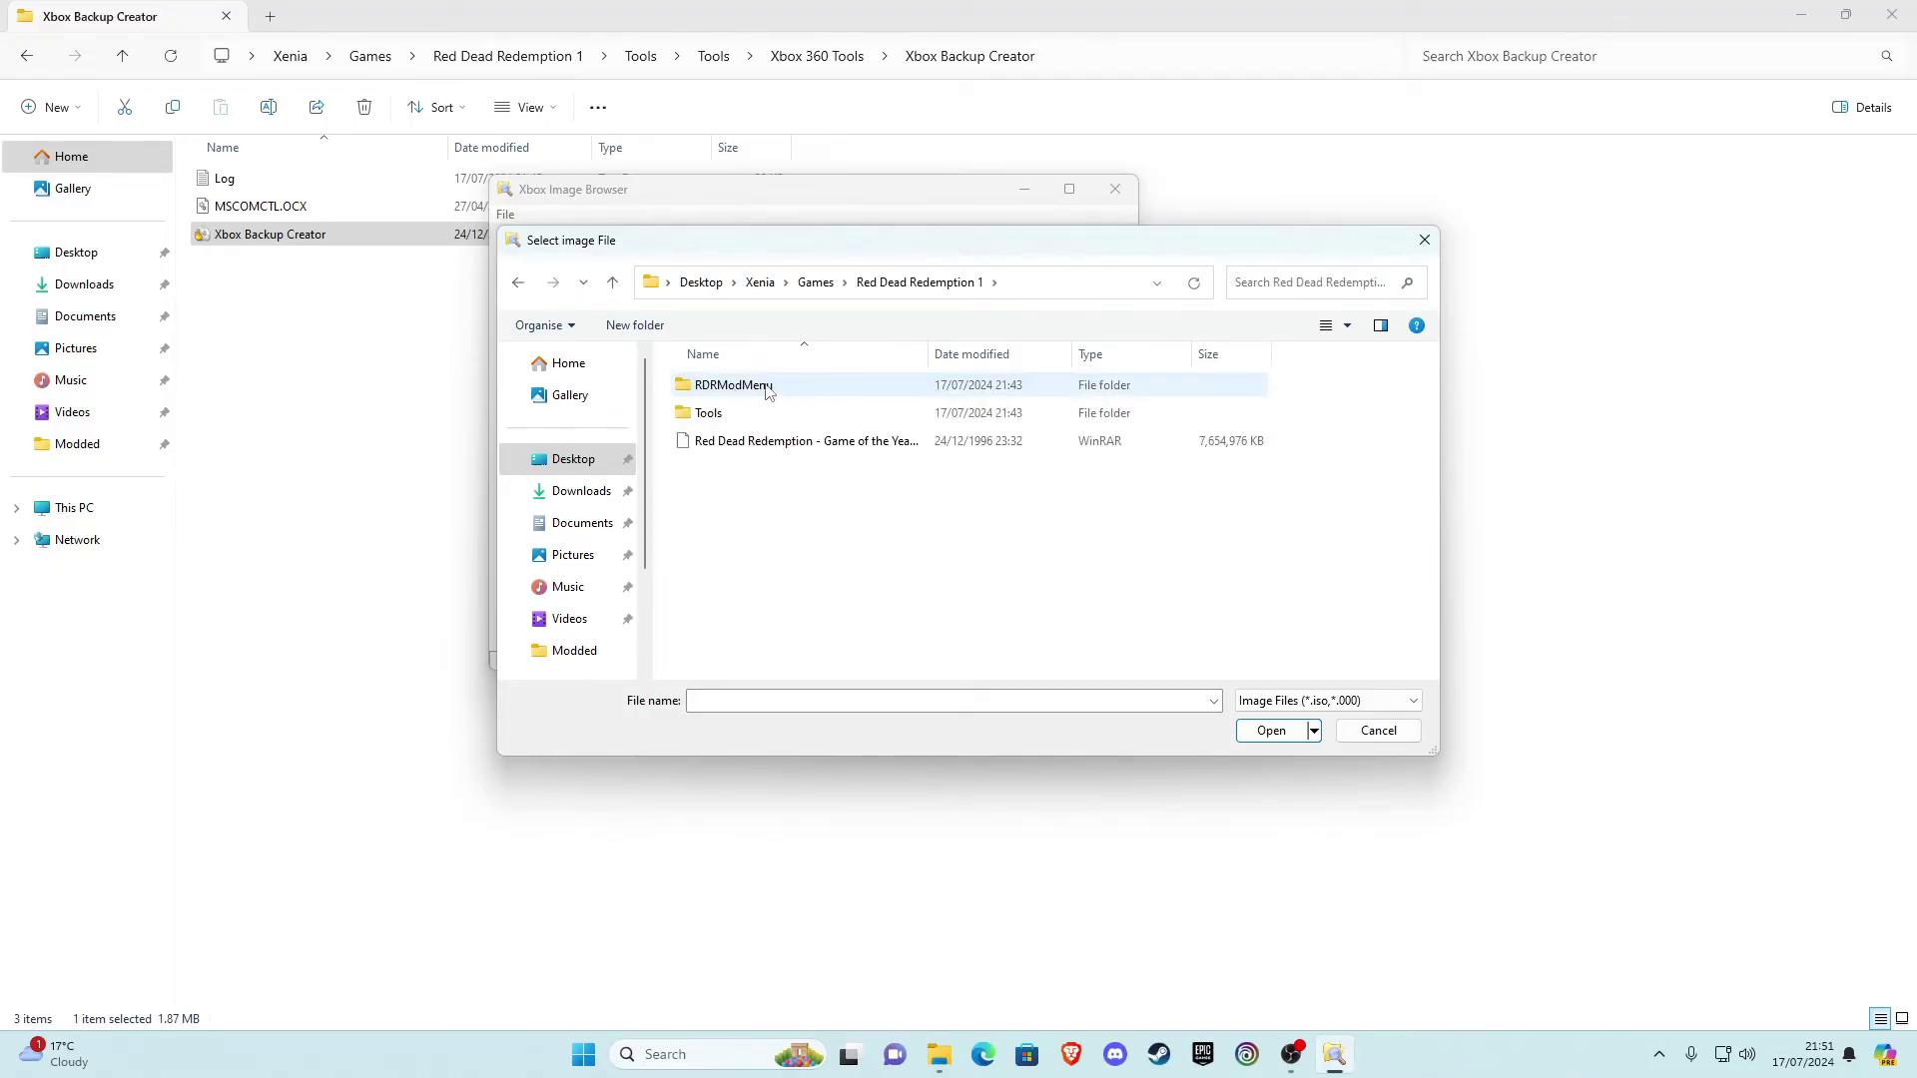
pyautogui.doubleClick(724, 391)
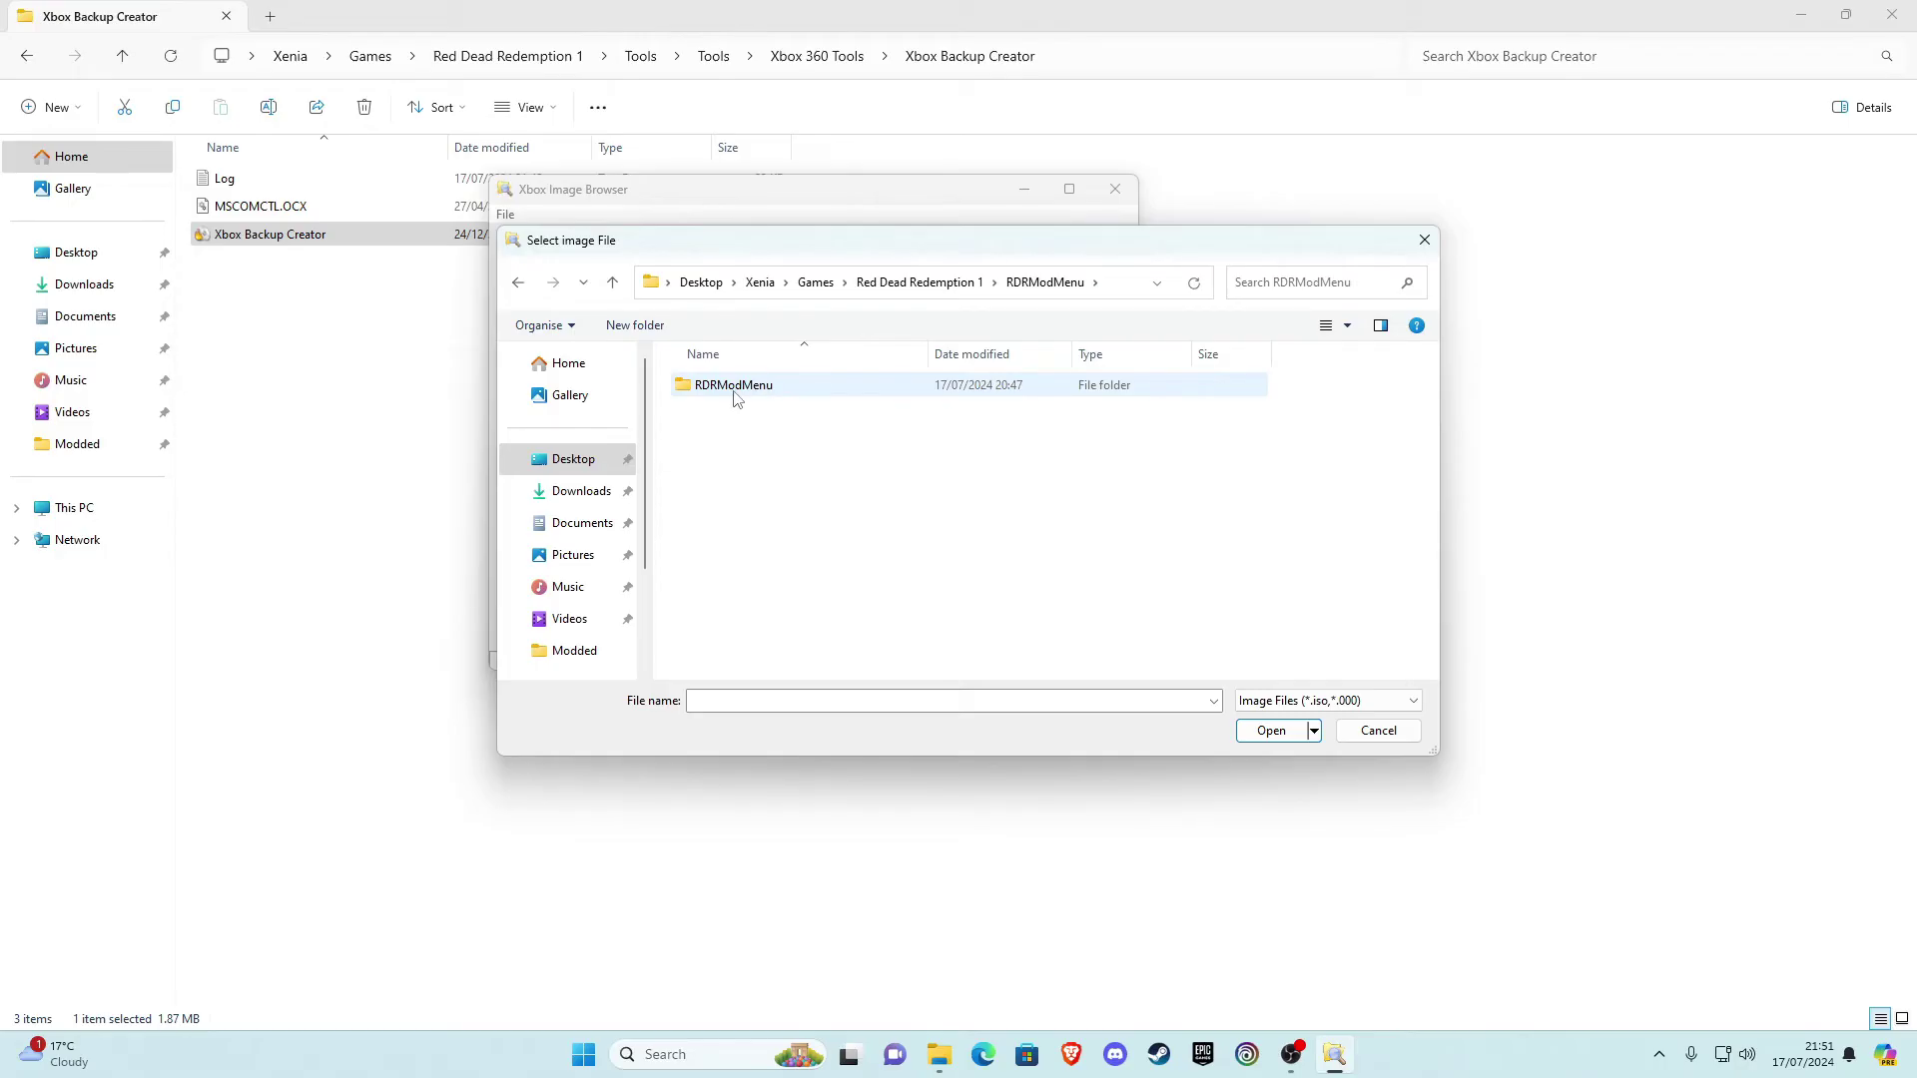
pyautogui.doubleClick(737, 395)
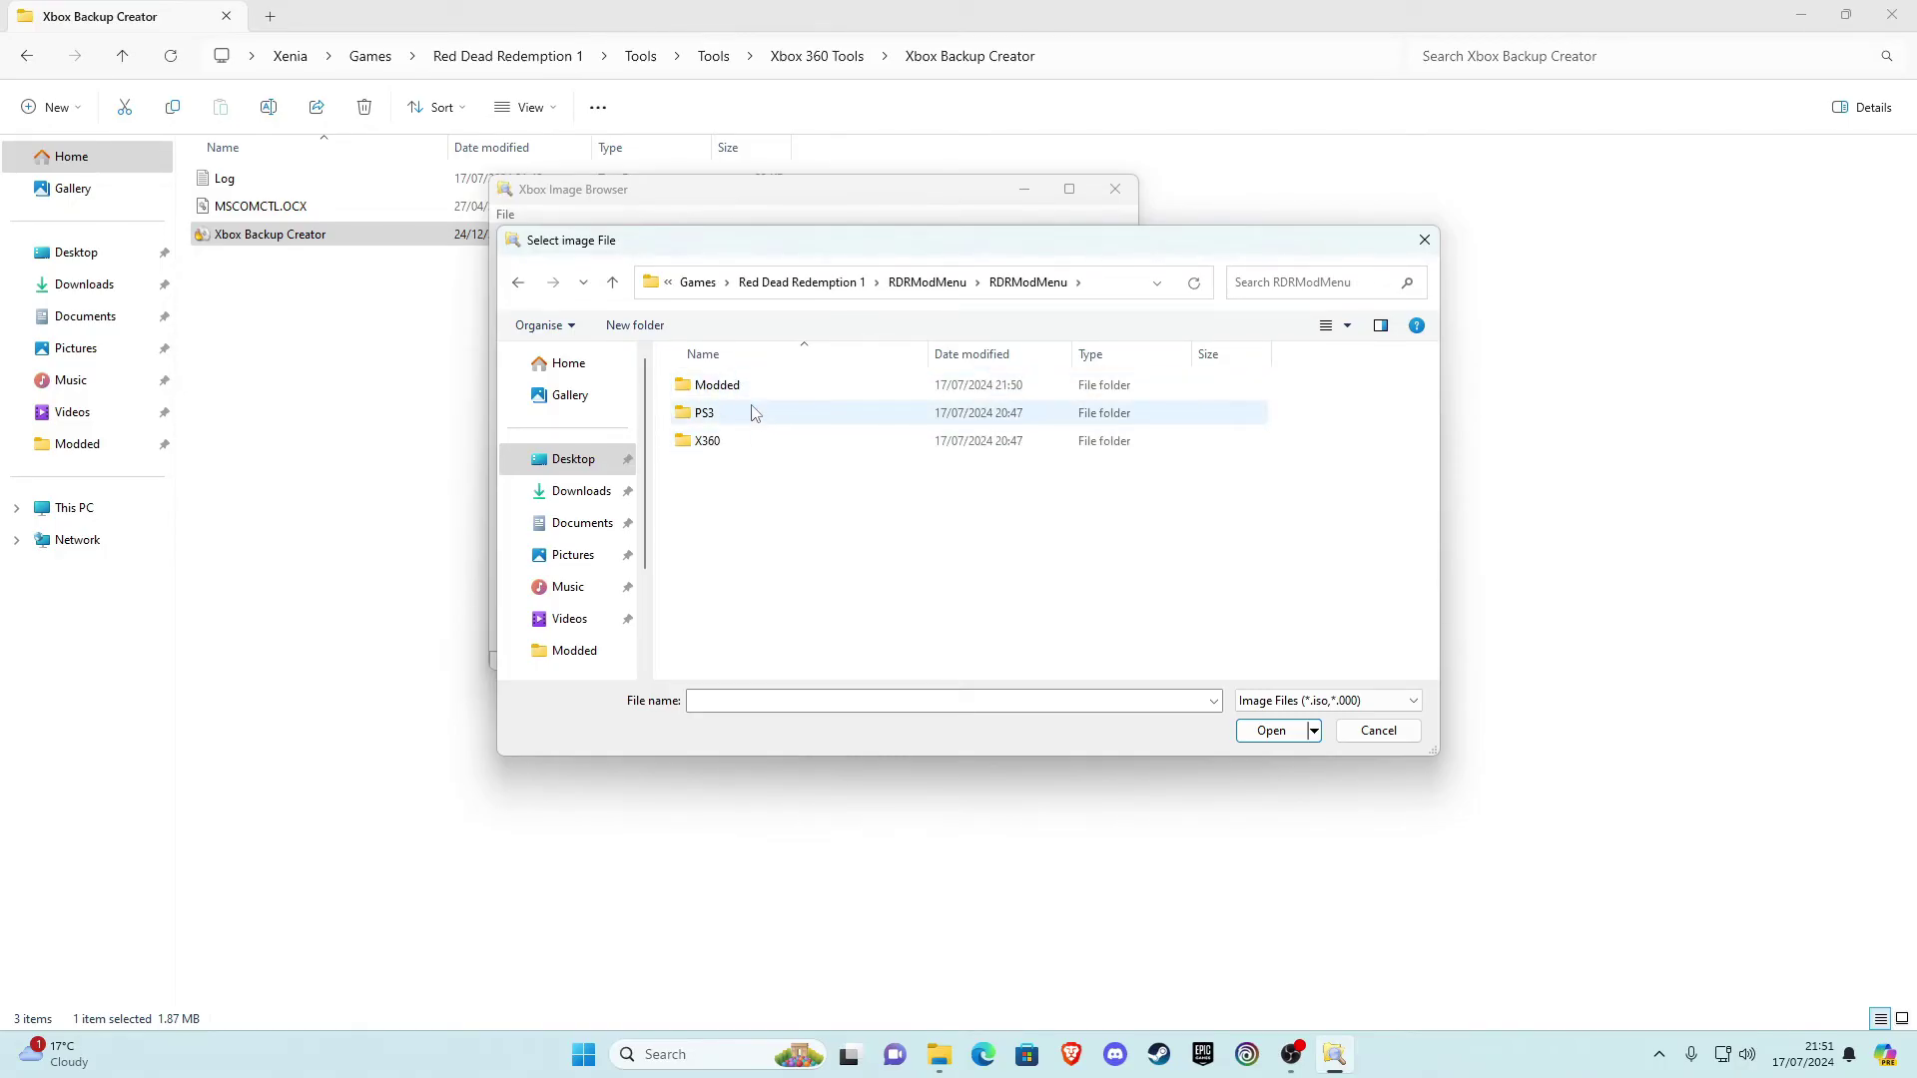
pyautogui.doubleClick(723, 390)
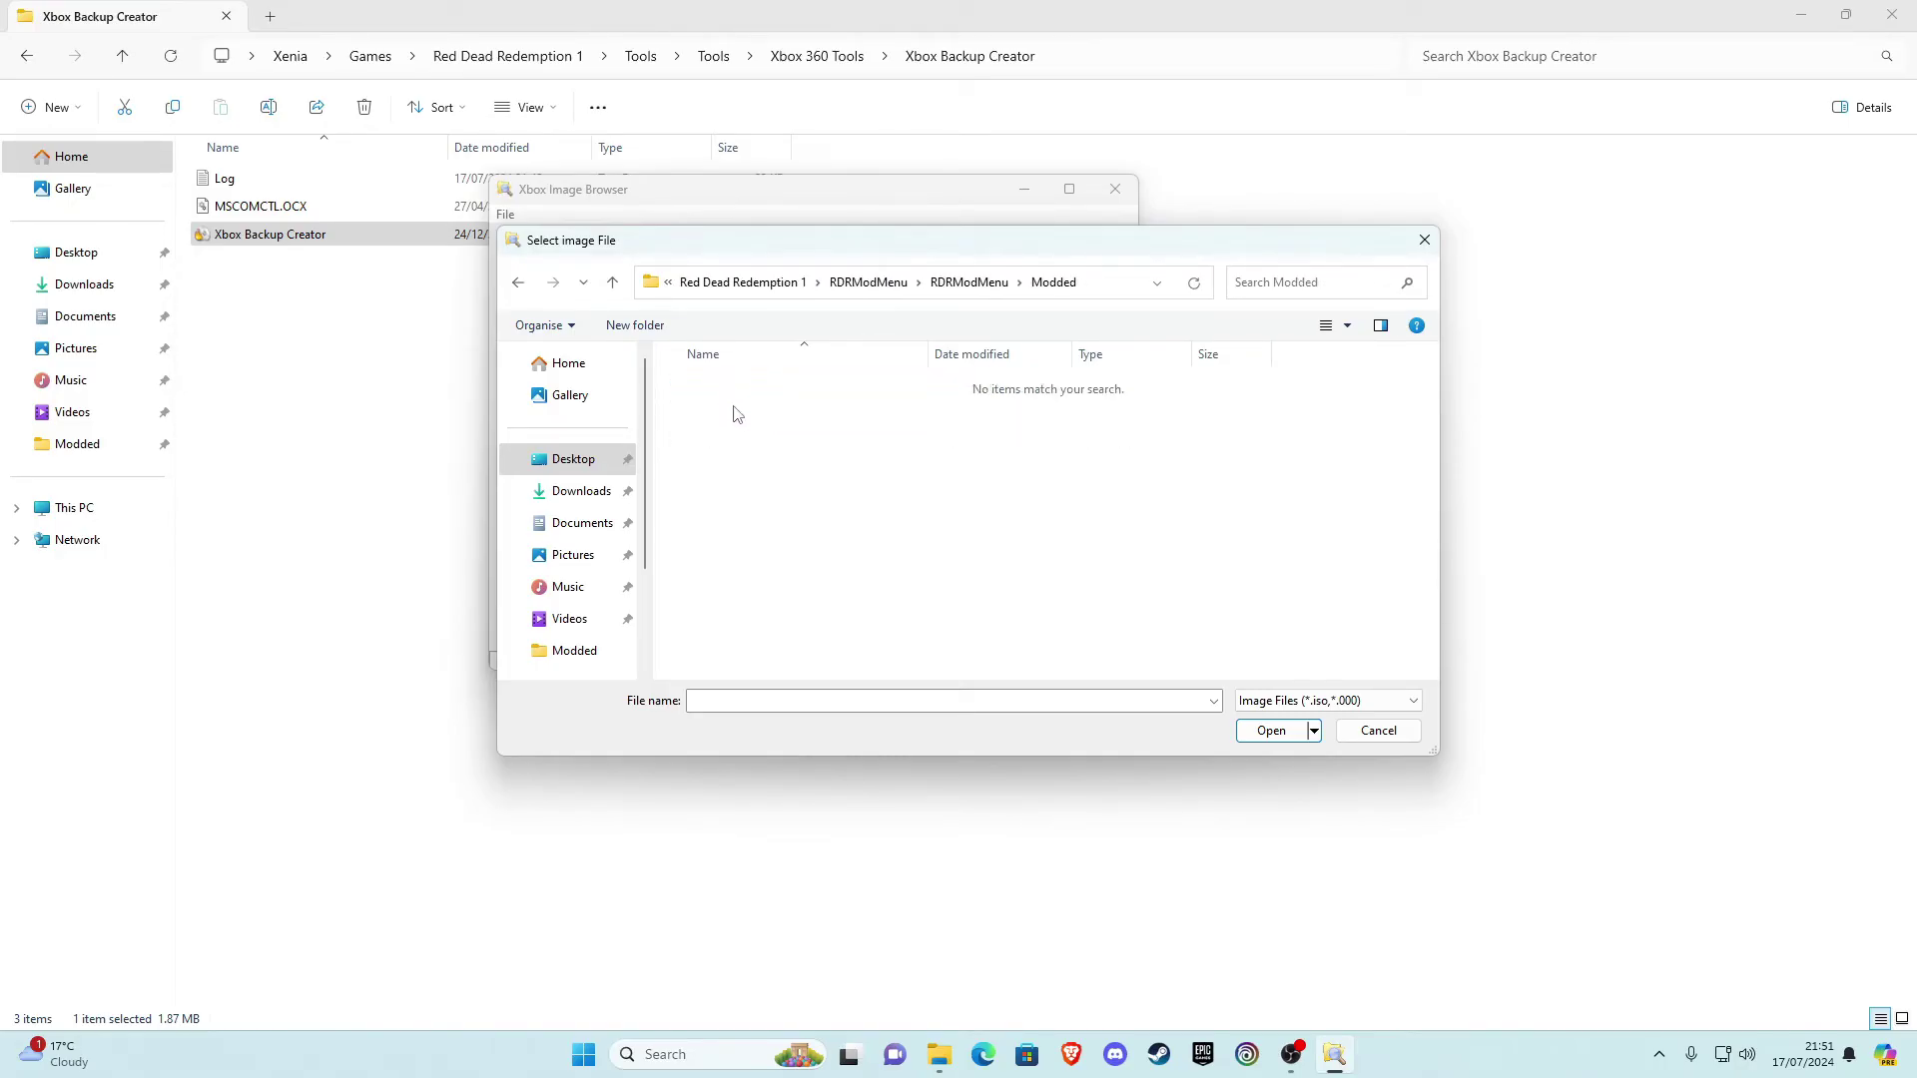
pyautogui.click(519, 284)
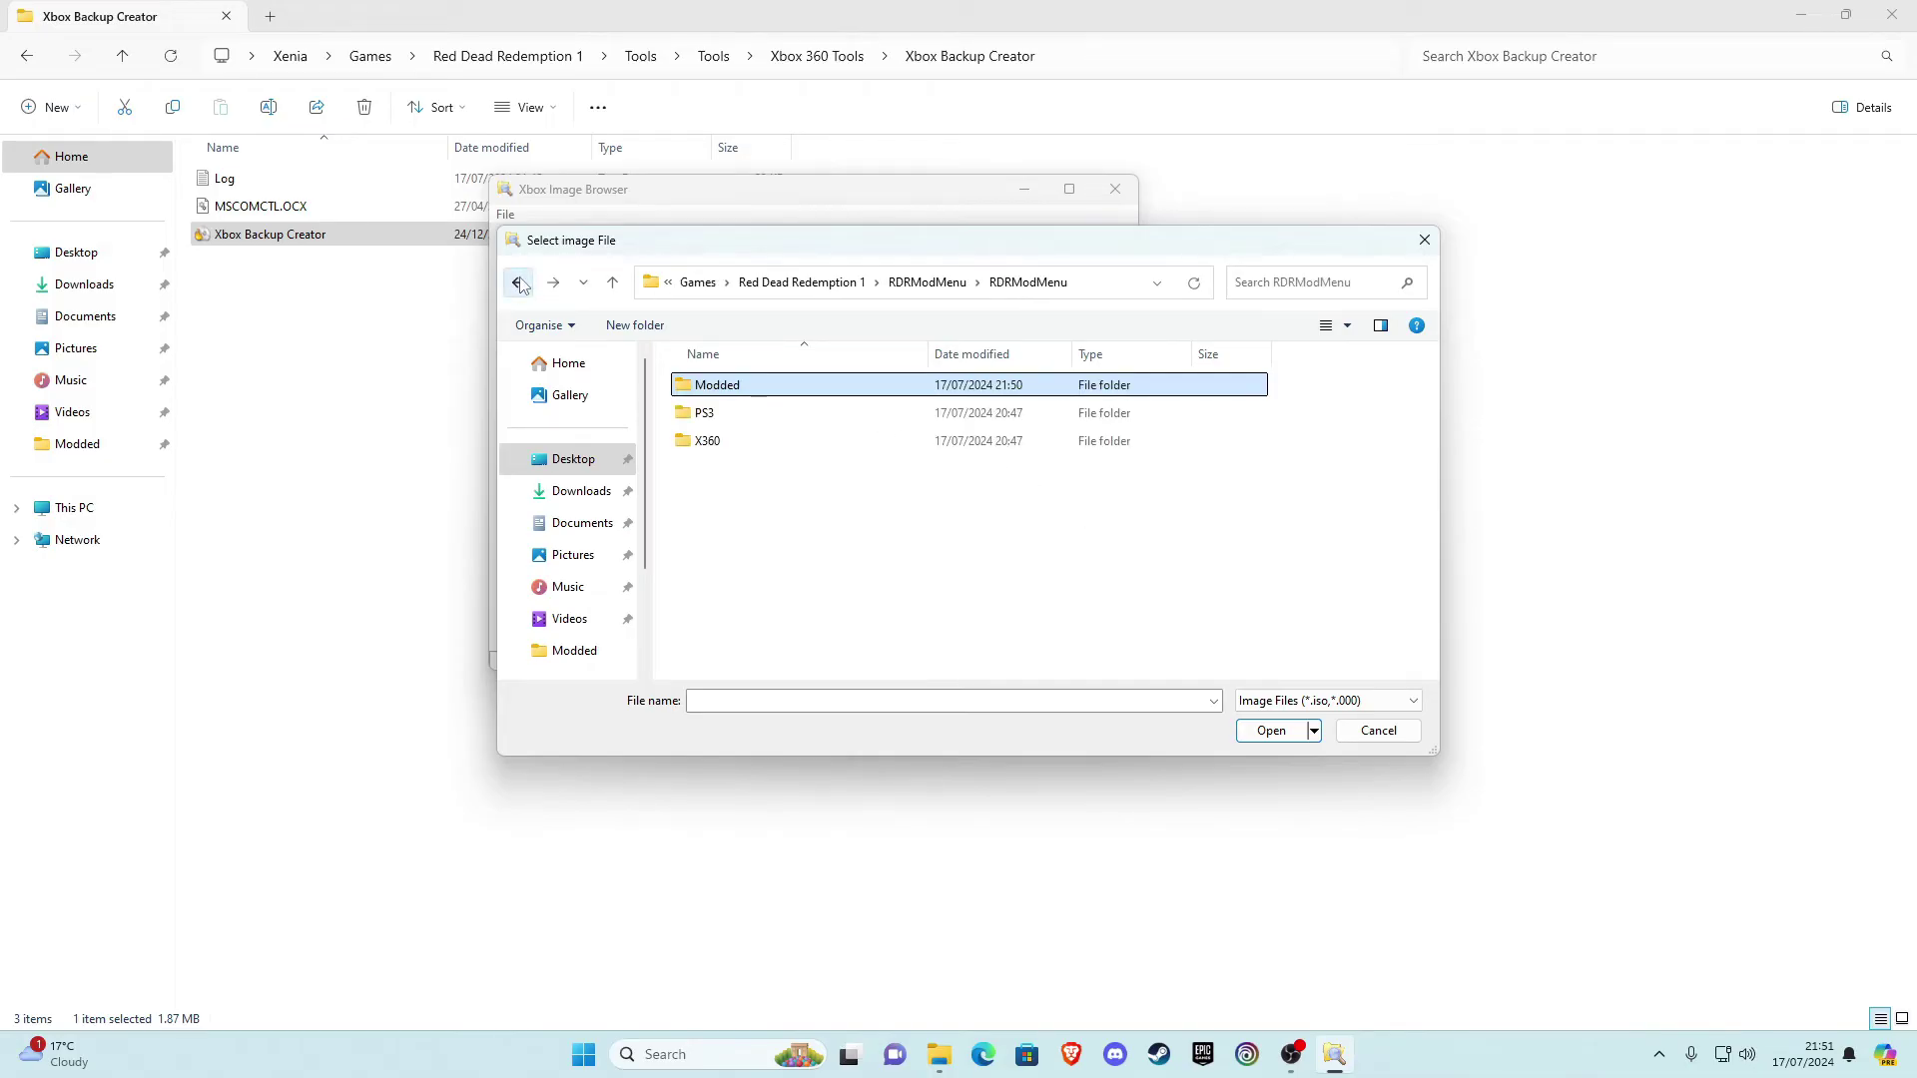
pyautogui.click(520, 285)
pyautogui.click(519, 284)
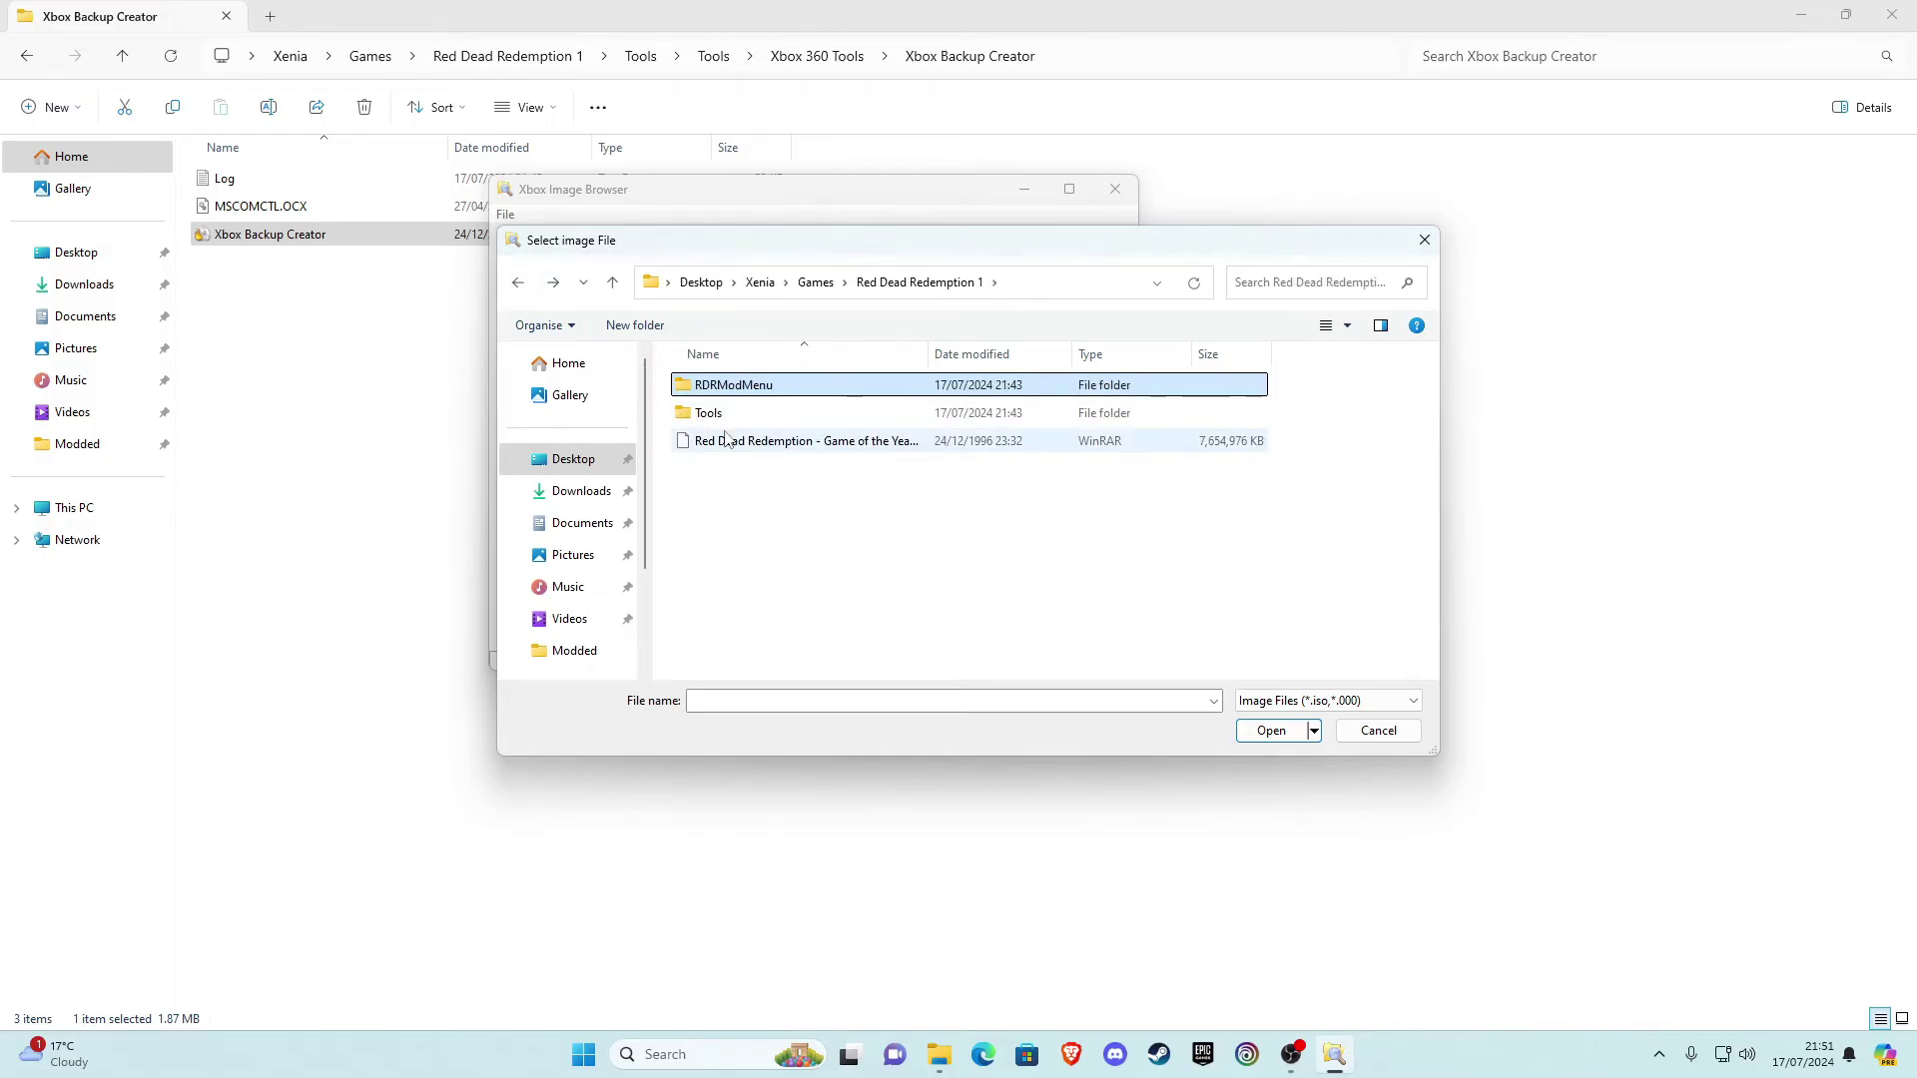
# Open the Red Dead Redemption - Game of the Year Edition Disc 1 image in the Image Browser
pyautogui.click(752, 449)
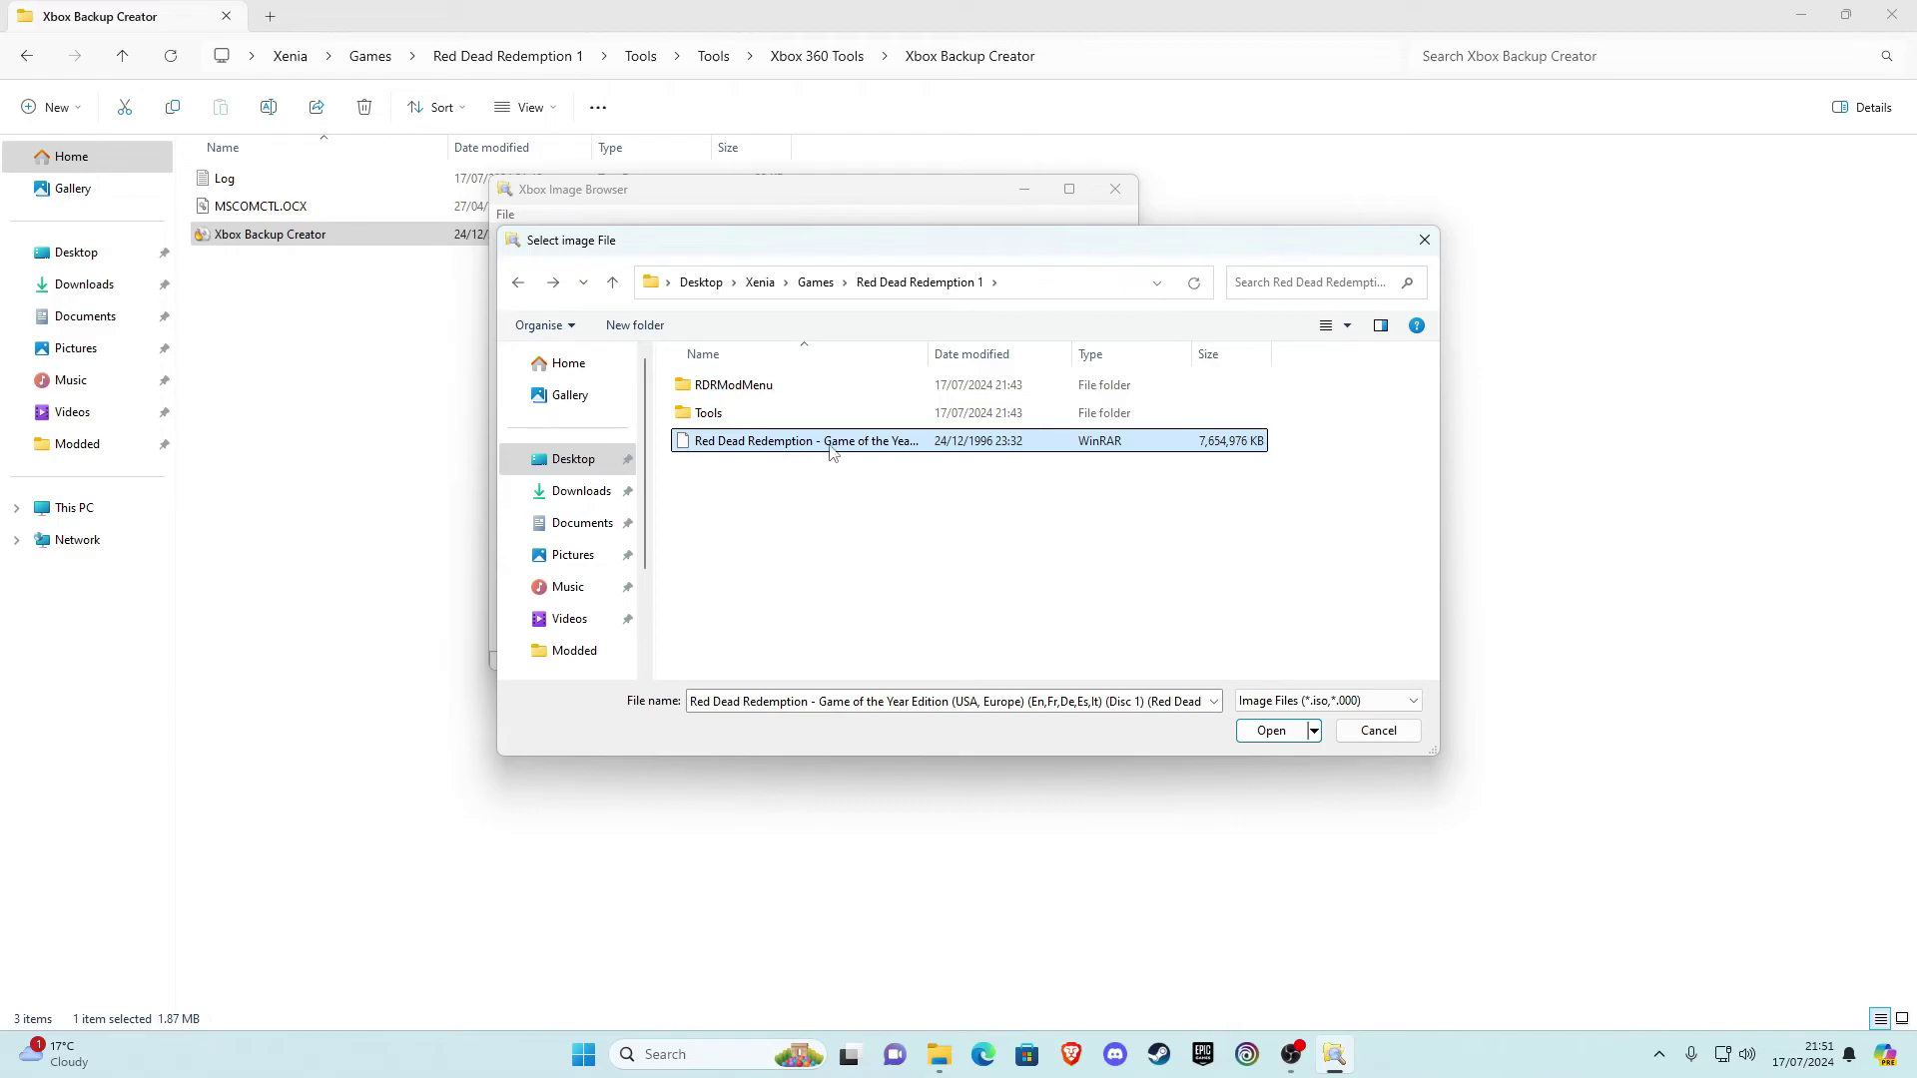
pyautogui.click(1271, 732)
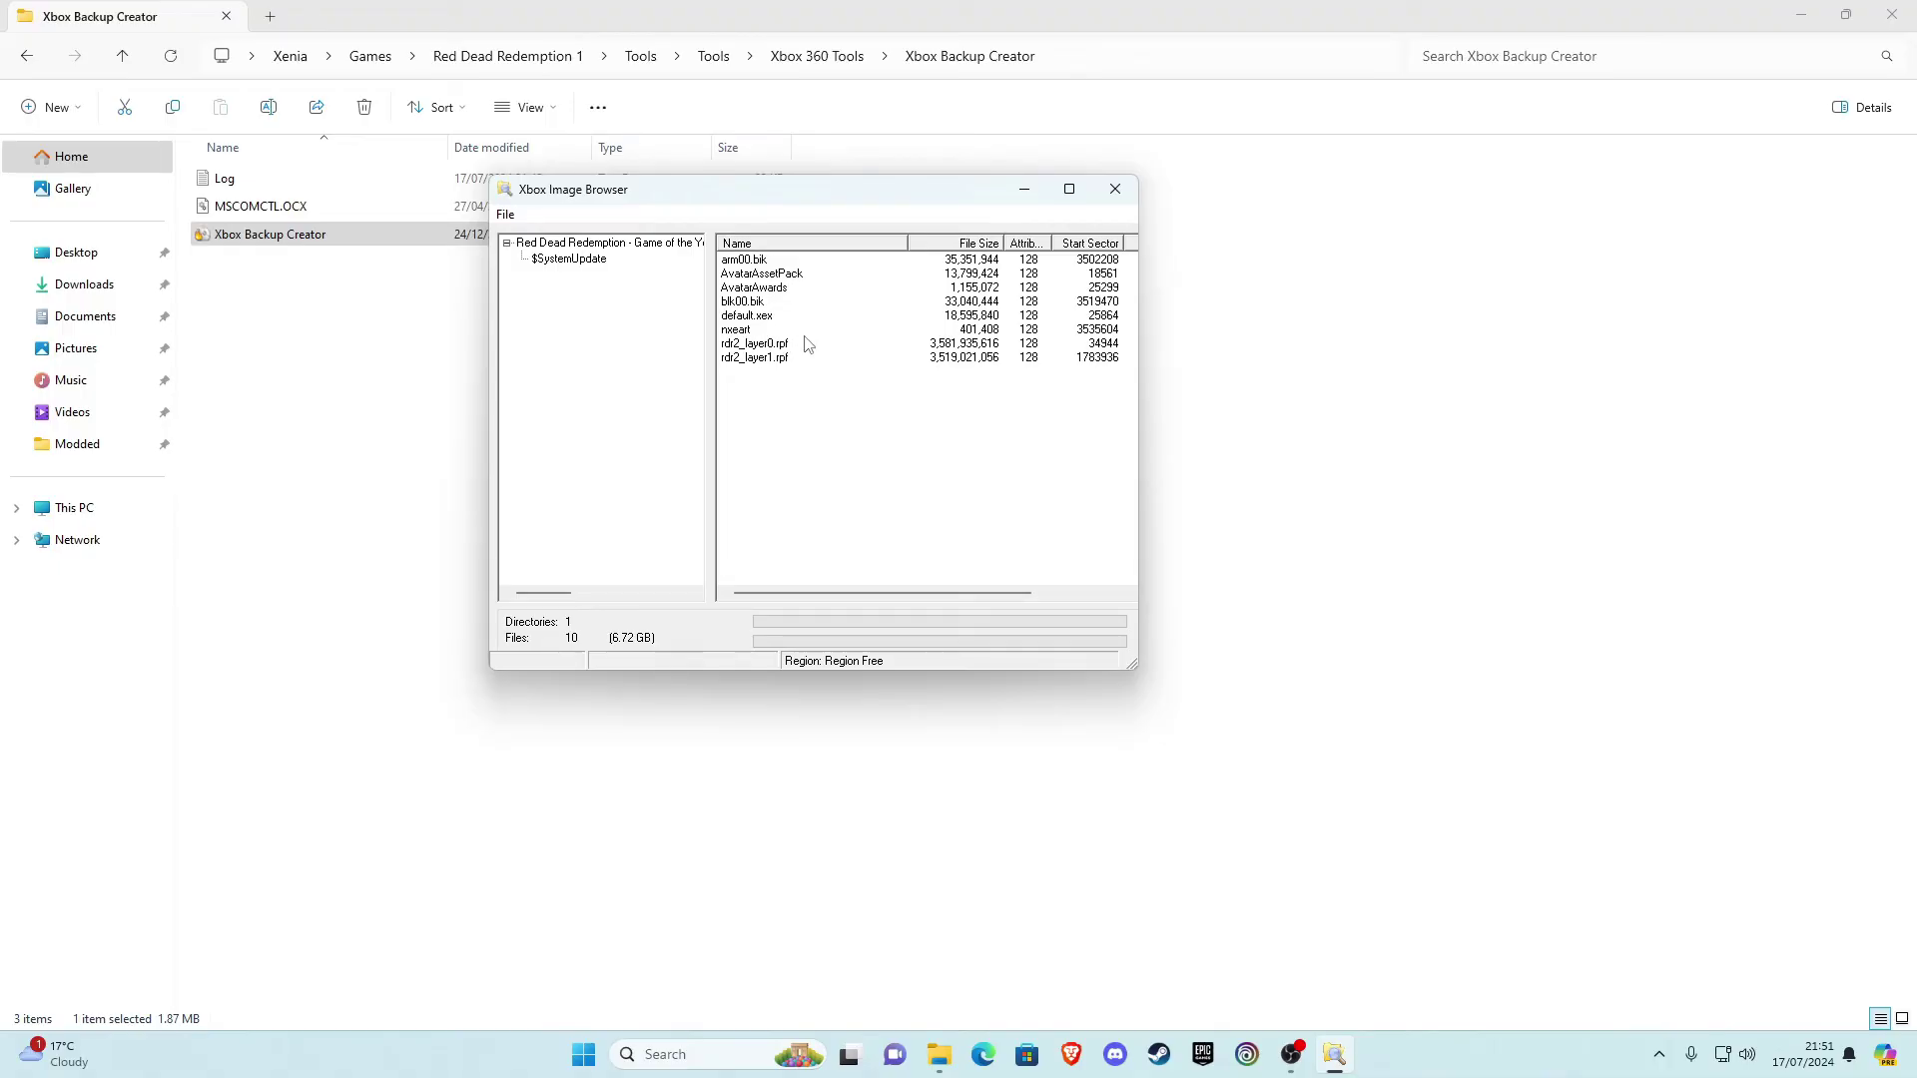
# Replace rdr2_layer0.rpf in the game image with the rdr2_layer0.rpf from the Modded folder inside RDRModMenu
pyautogui.click(732, 347)
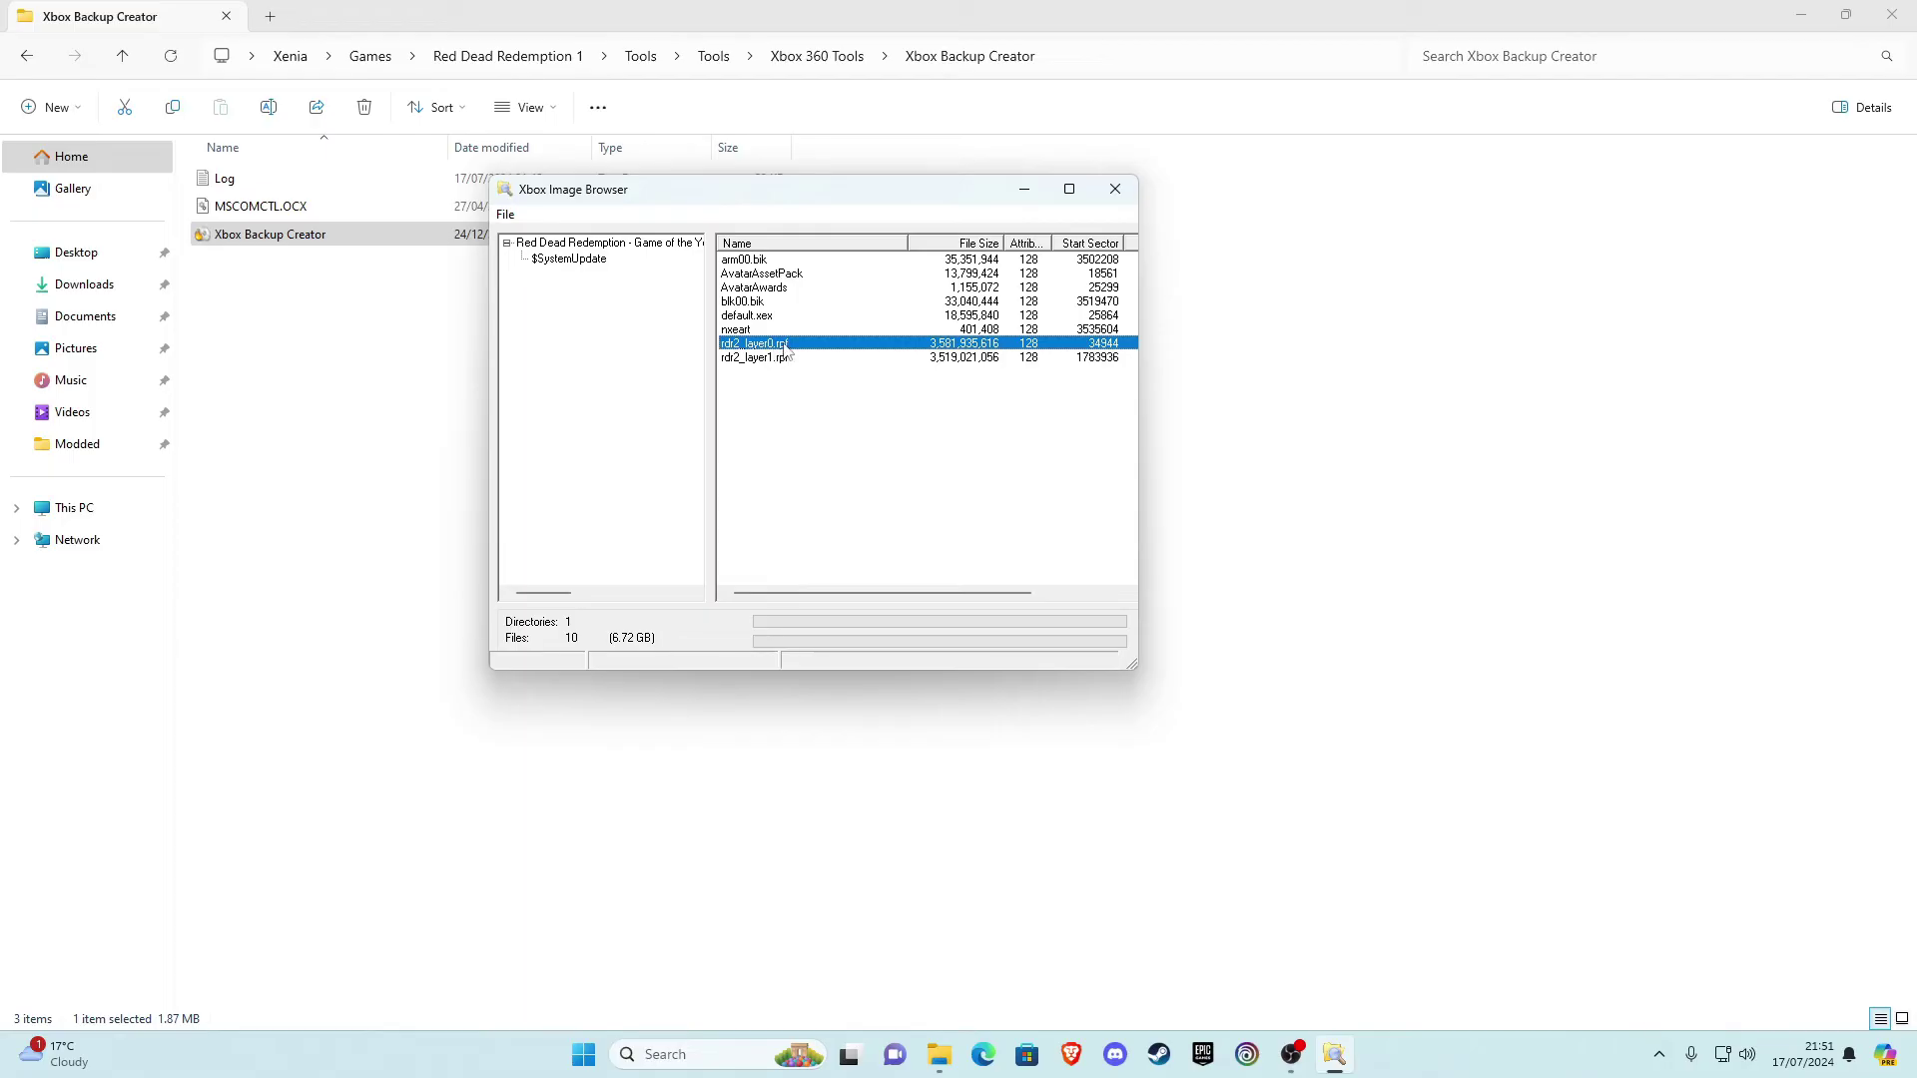
pyautogui.rightClick(772, 348)
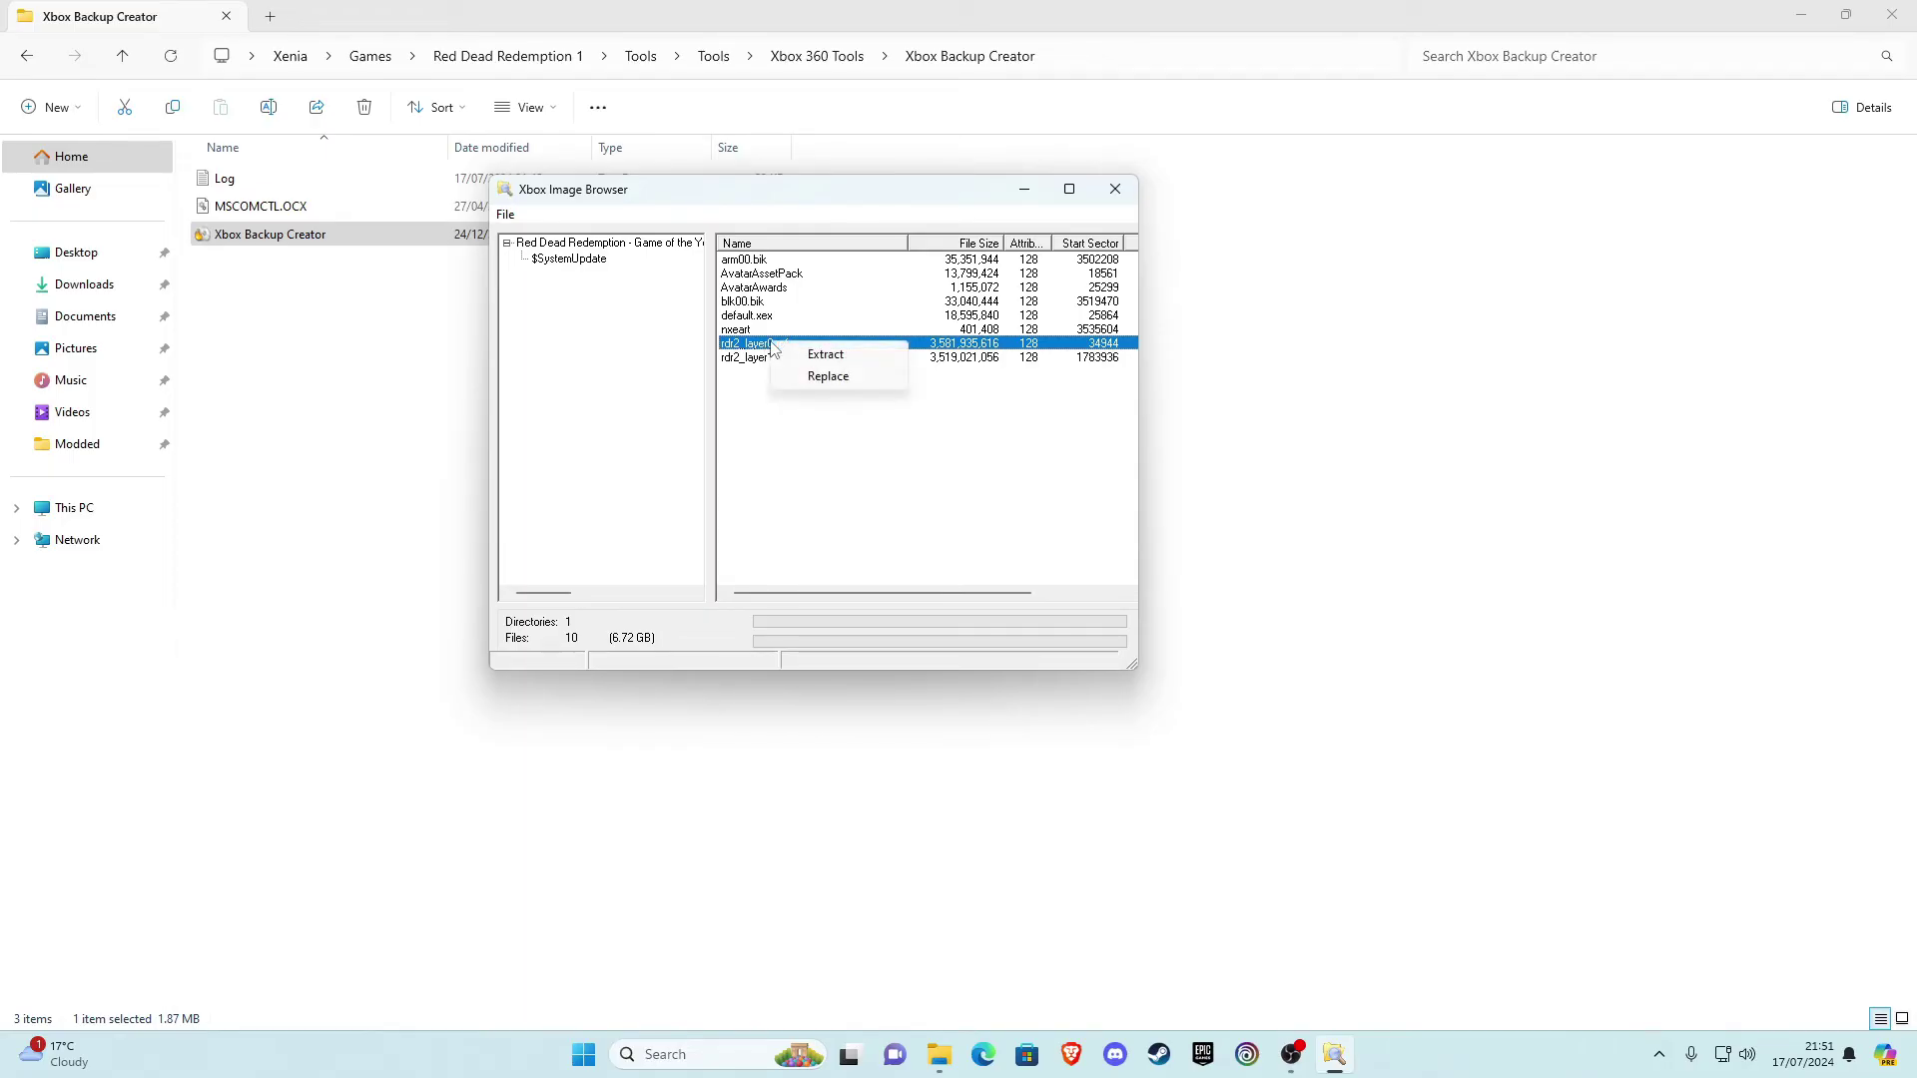
pyautogui.click(821, 384)
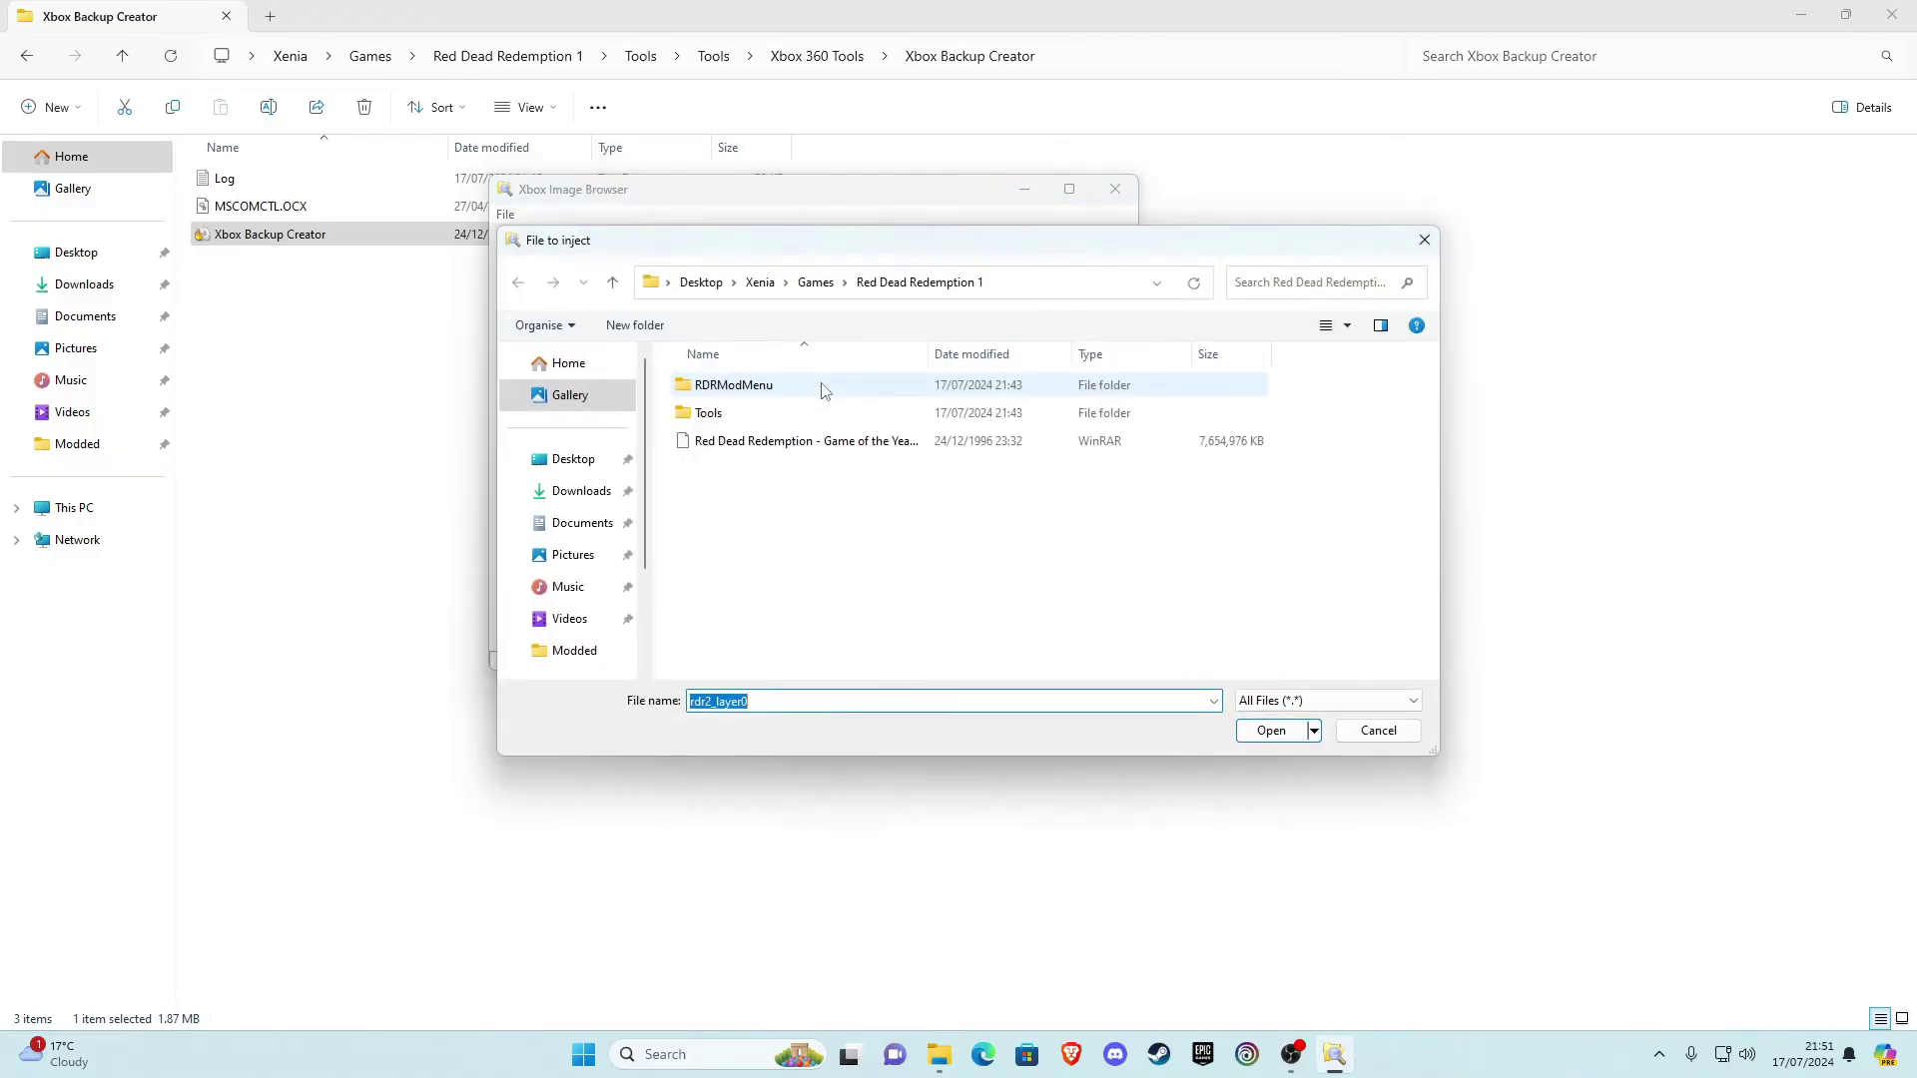
pyautogui.doubleClick(756, 392)
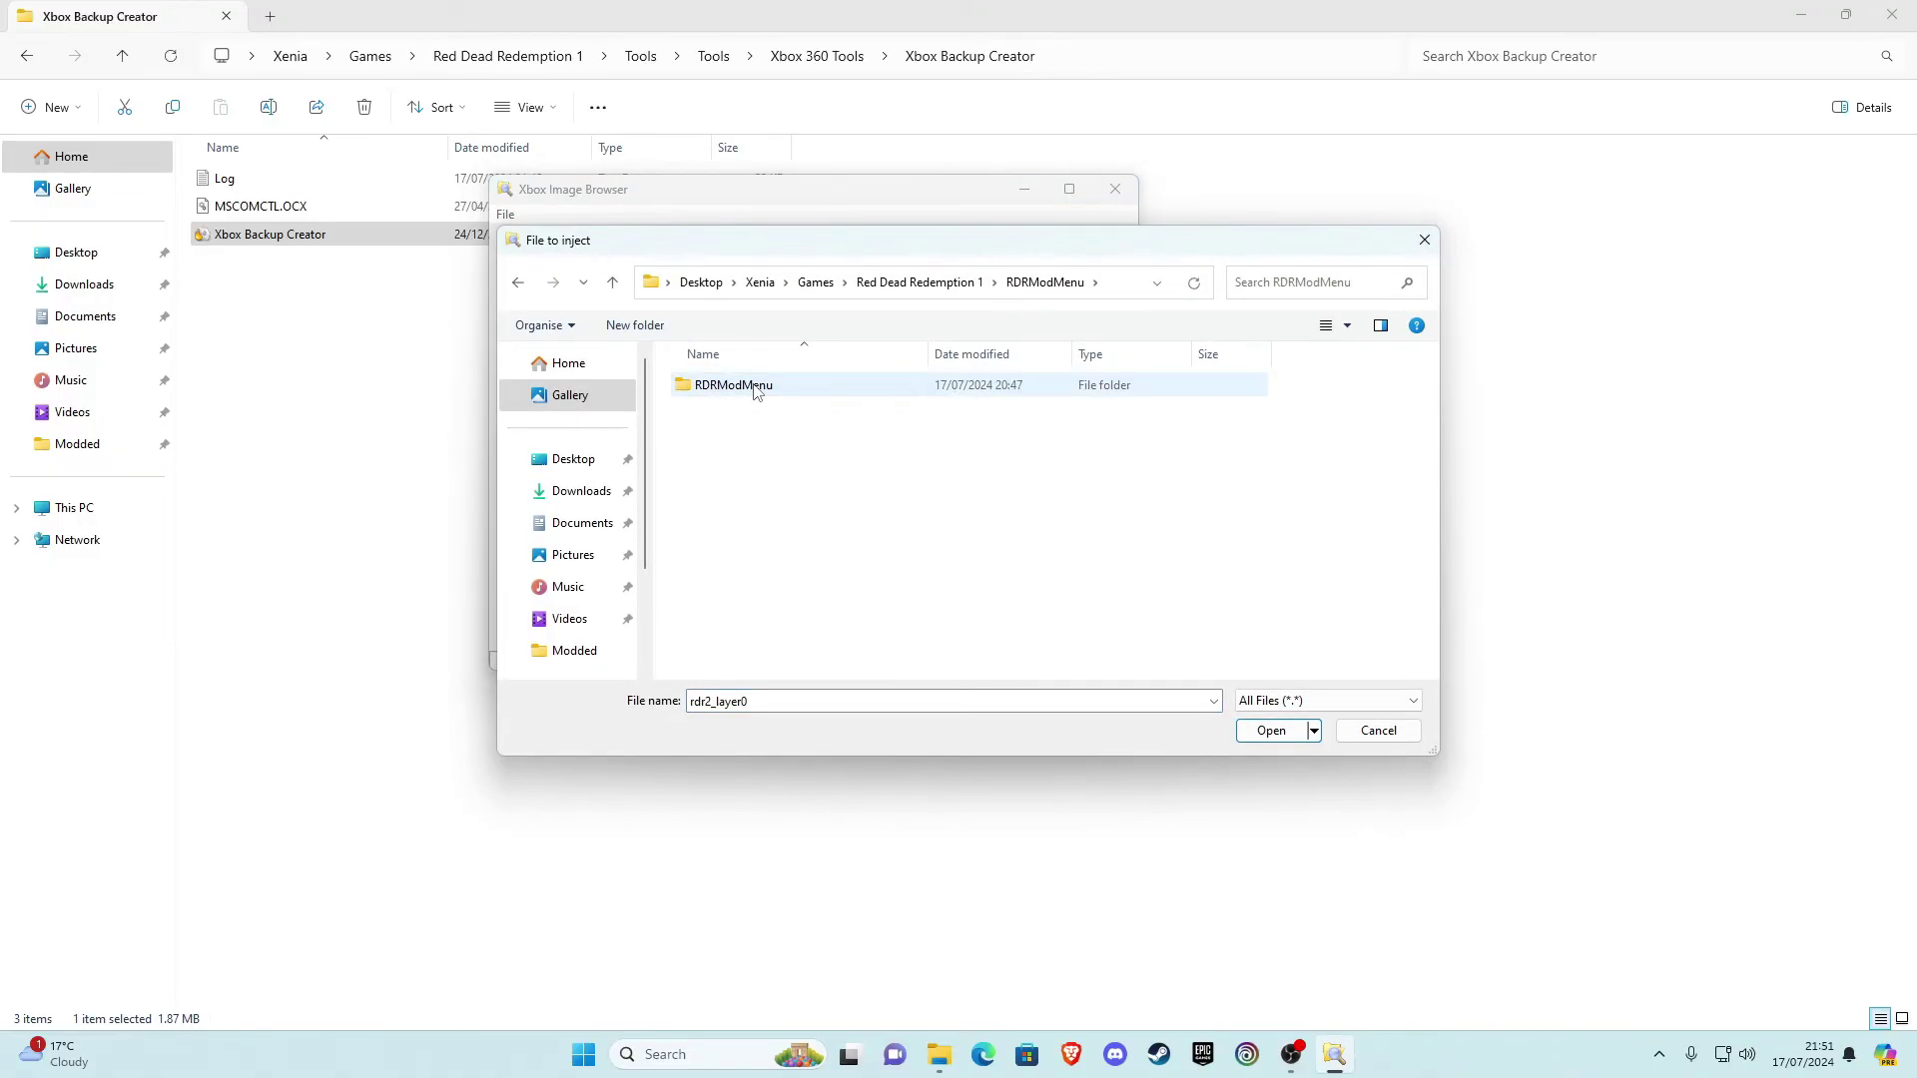
pyautogui.doubleClick(723, 389)
pyautogui.doubleClick(709, 387)
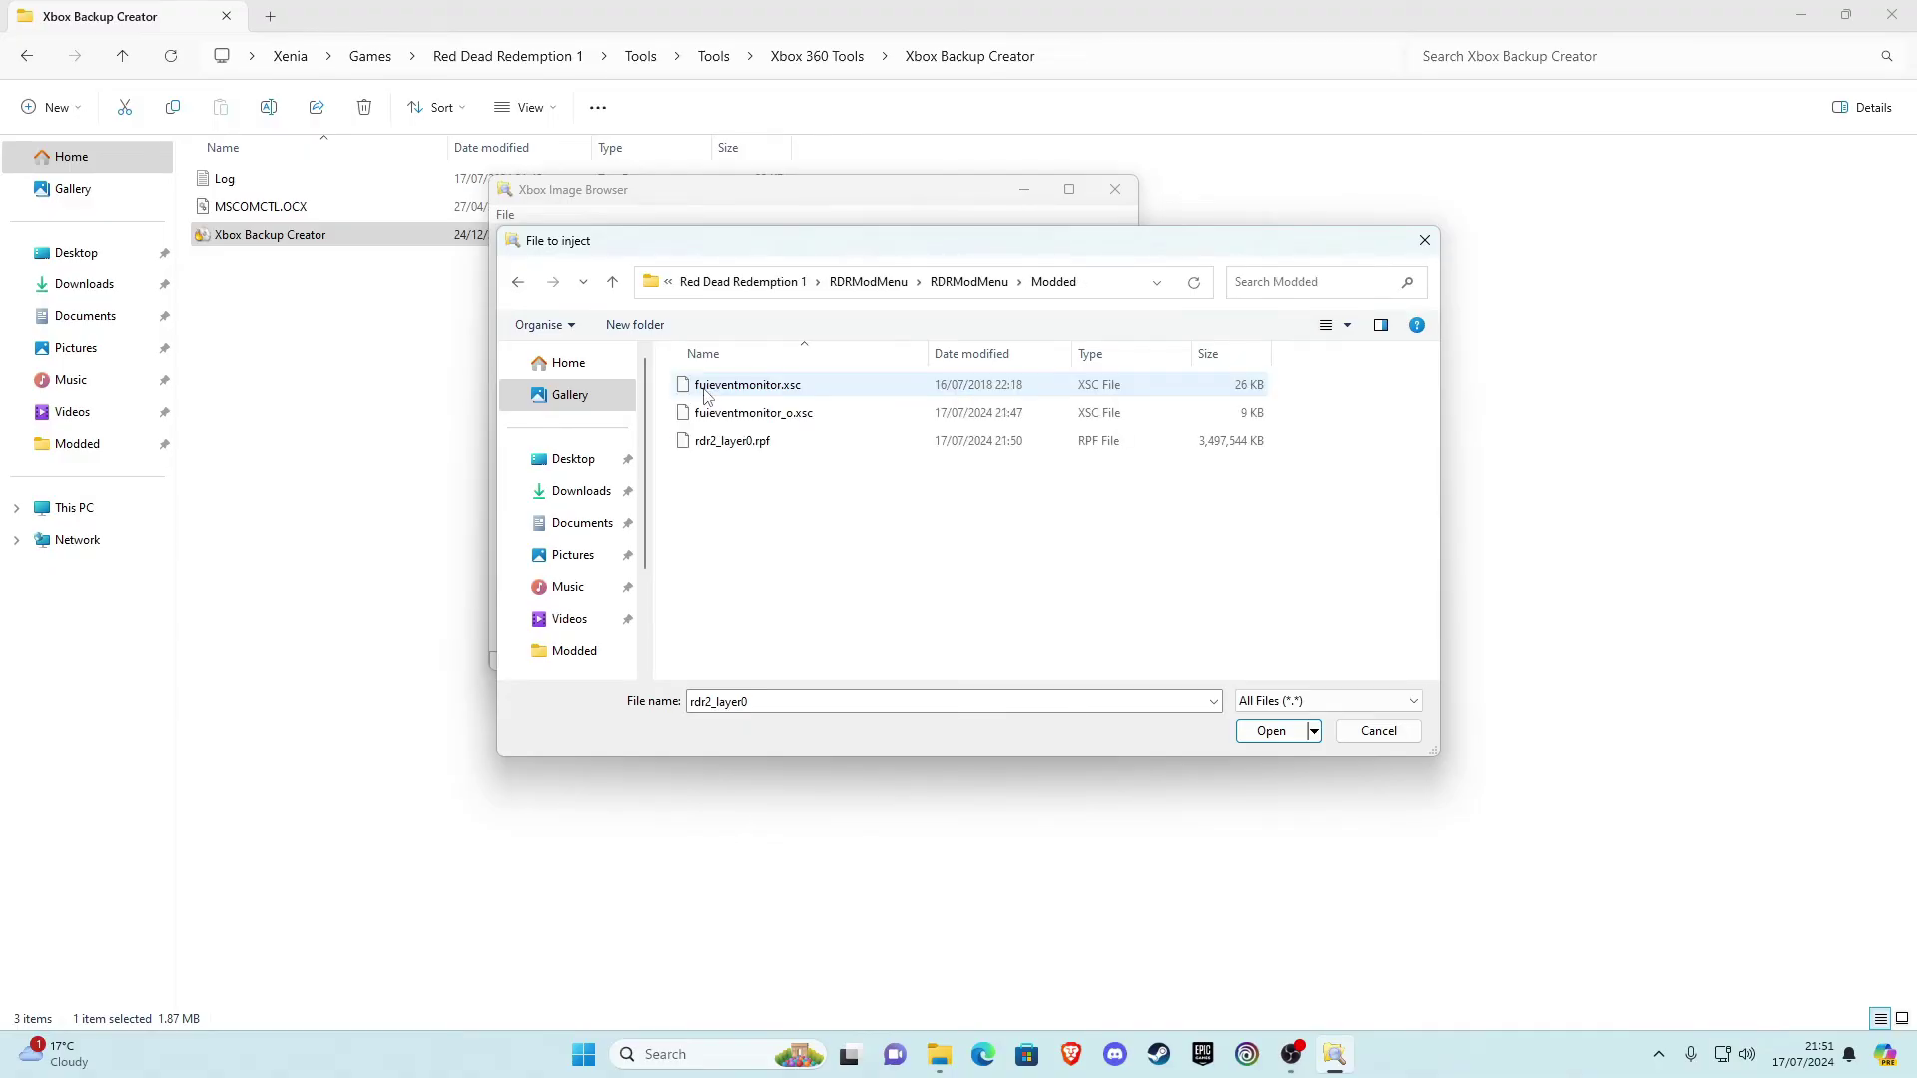
pyautogui.click(730, 453)
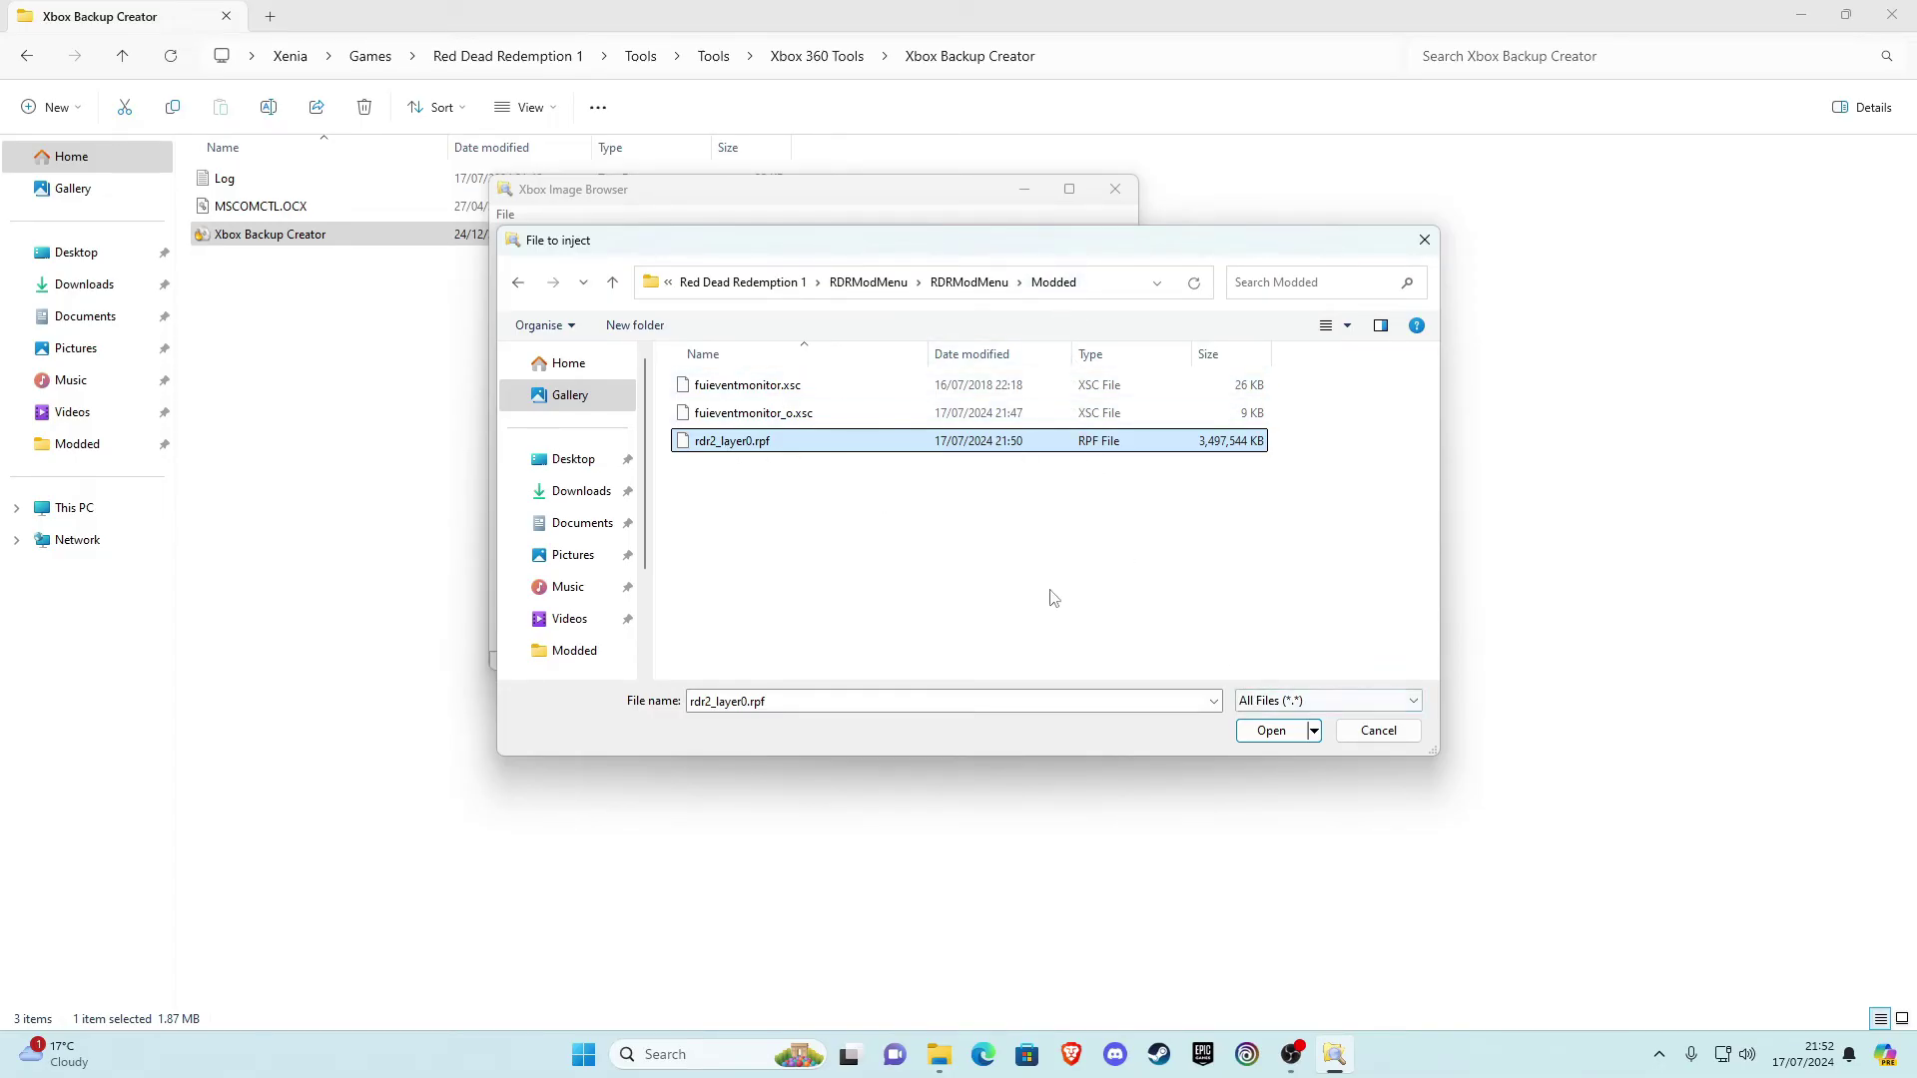
pyautogui.click(1270, 732)
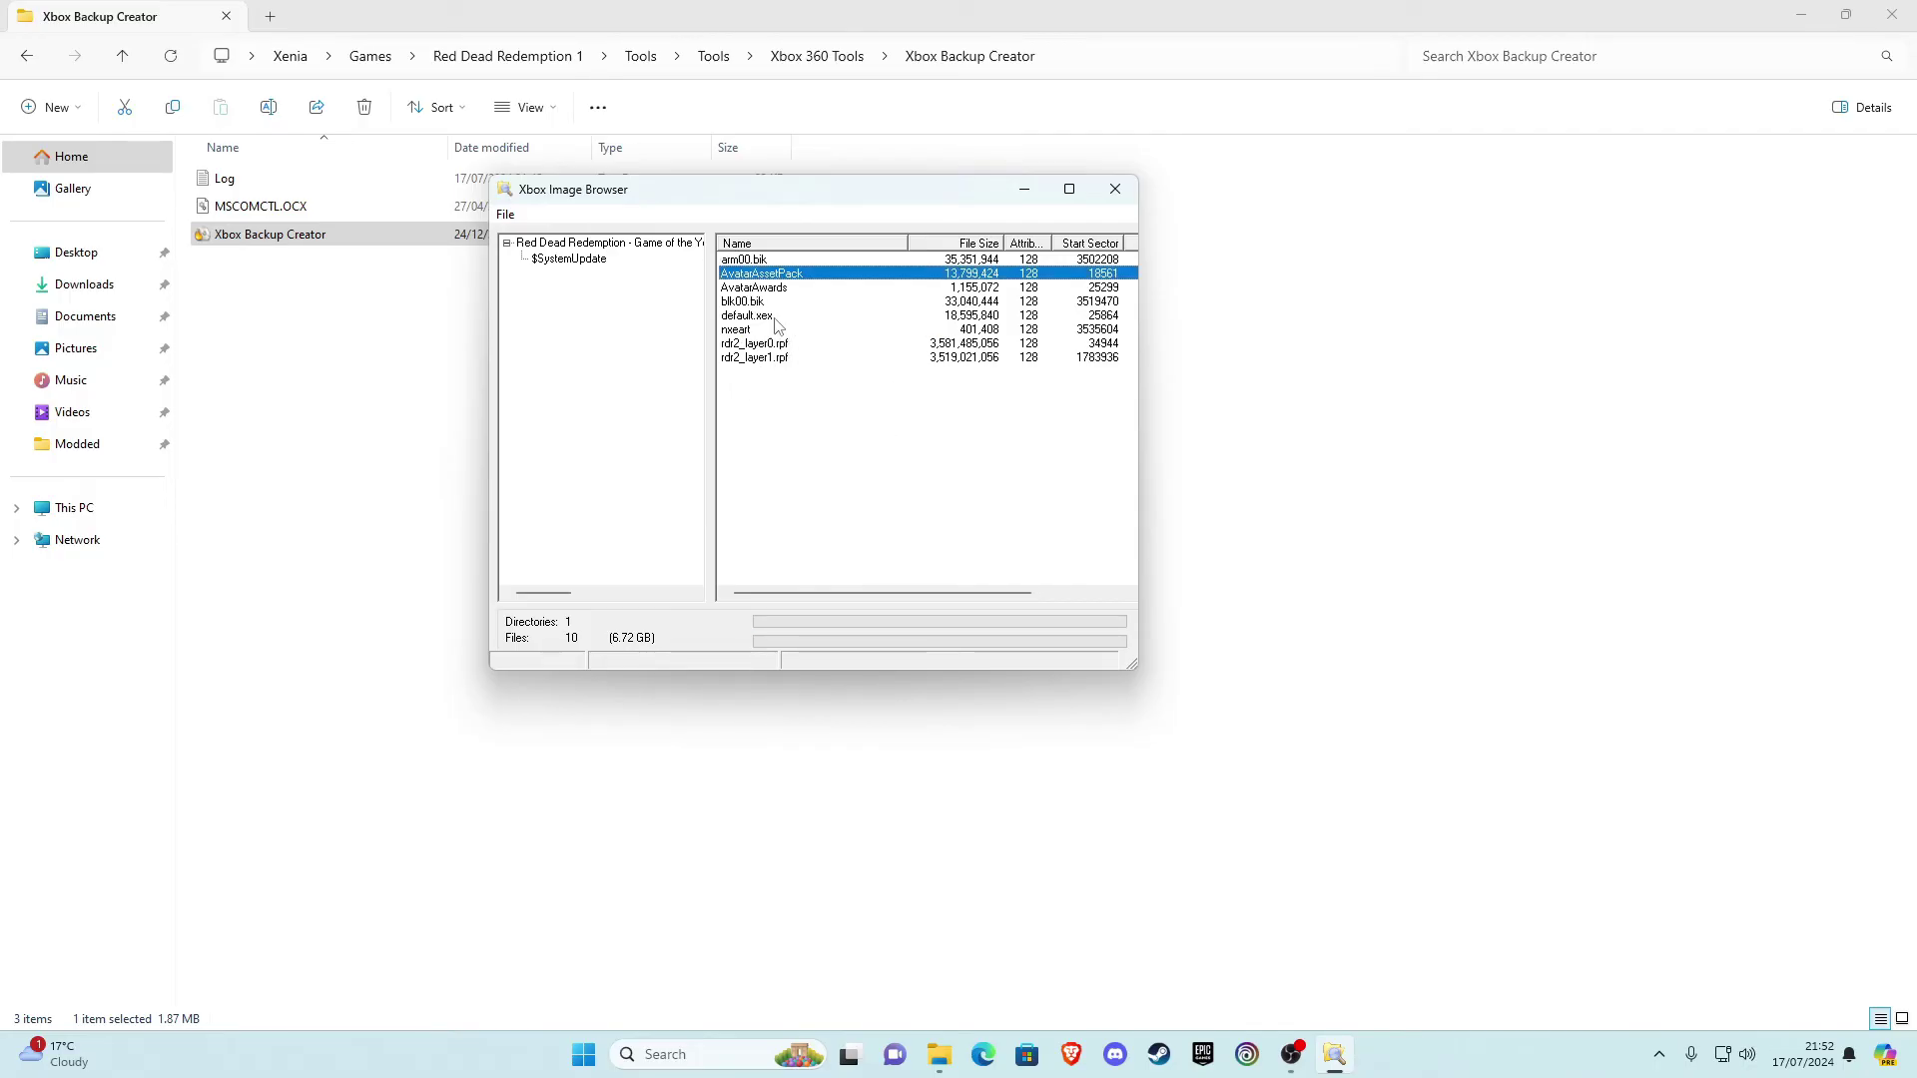
# Exit the Image Browser and close Xbox Backup Creator
pyautogui.click(505, 215)
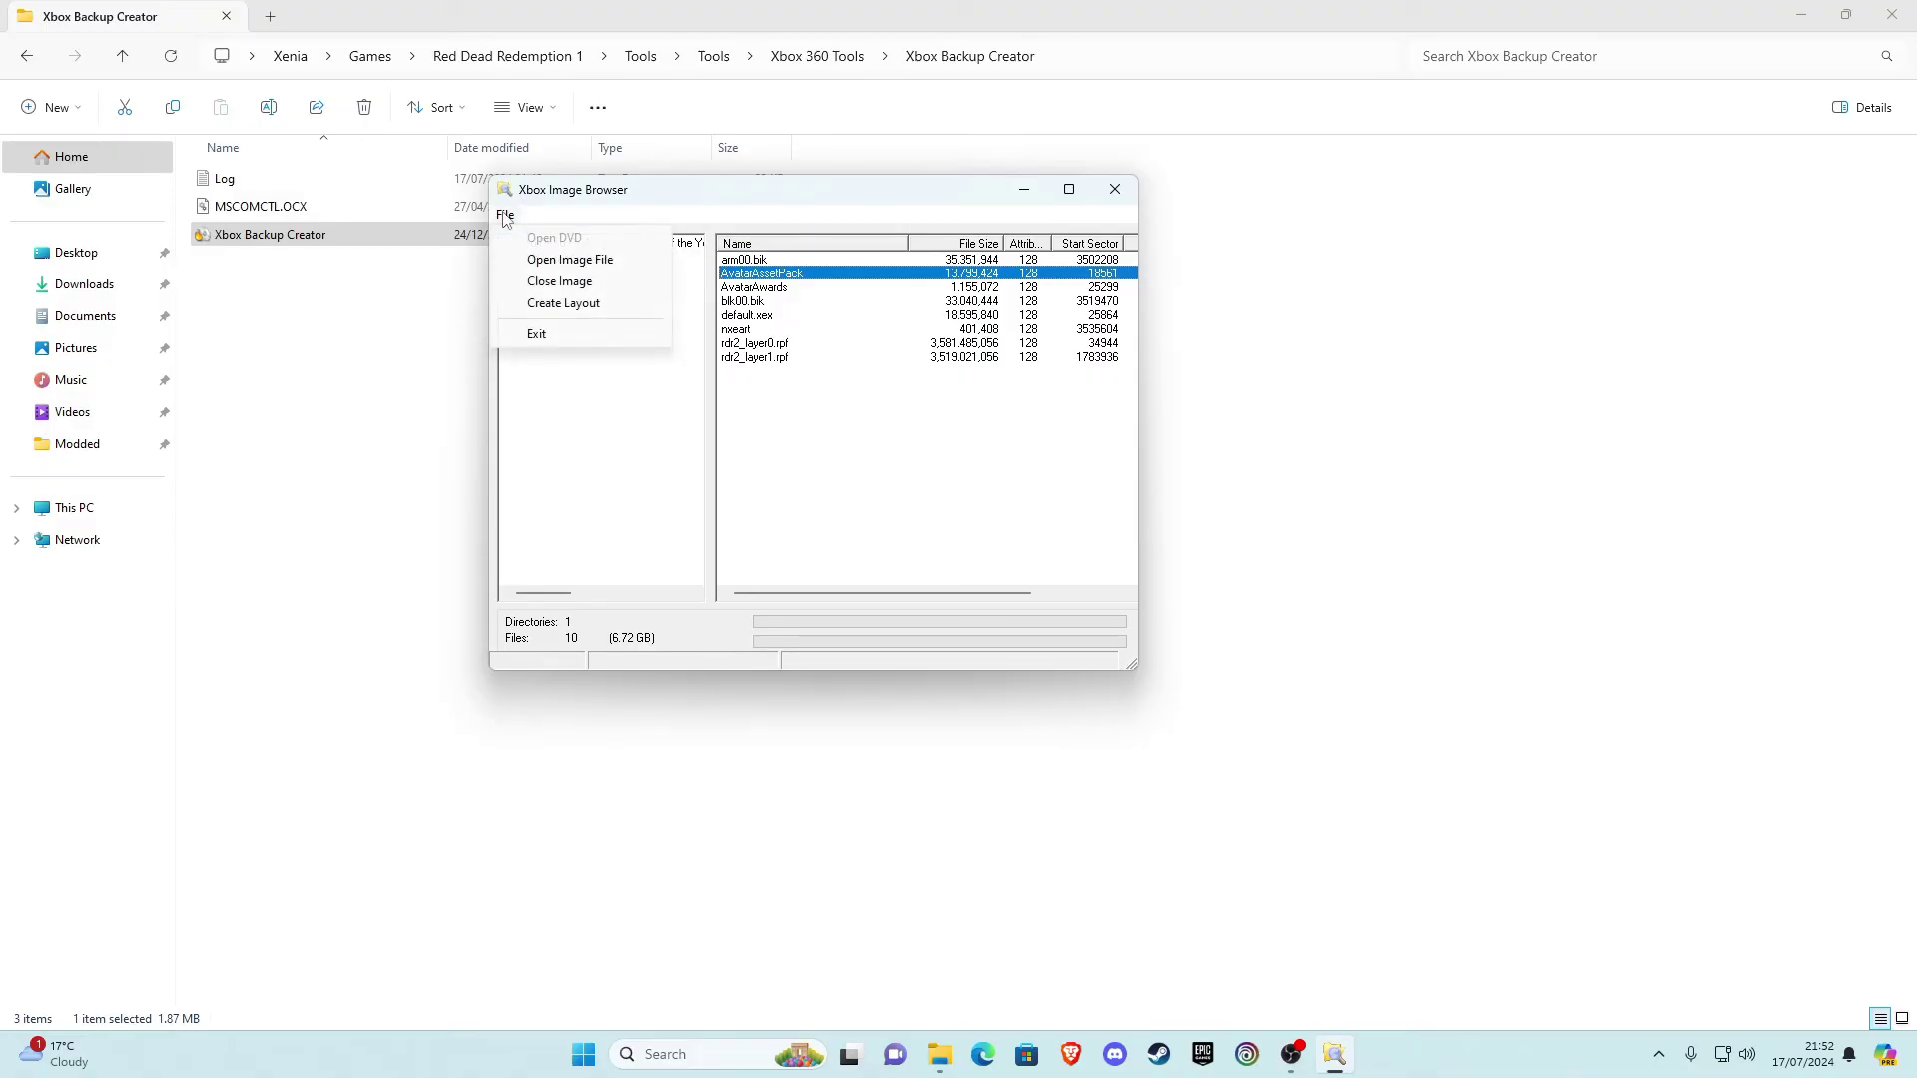
pyautogui.click(568, 335)
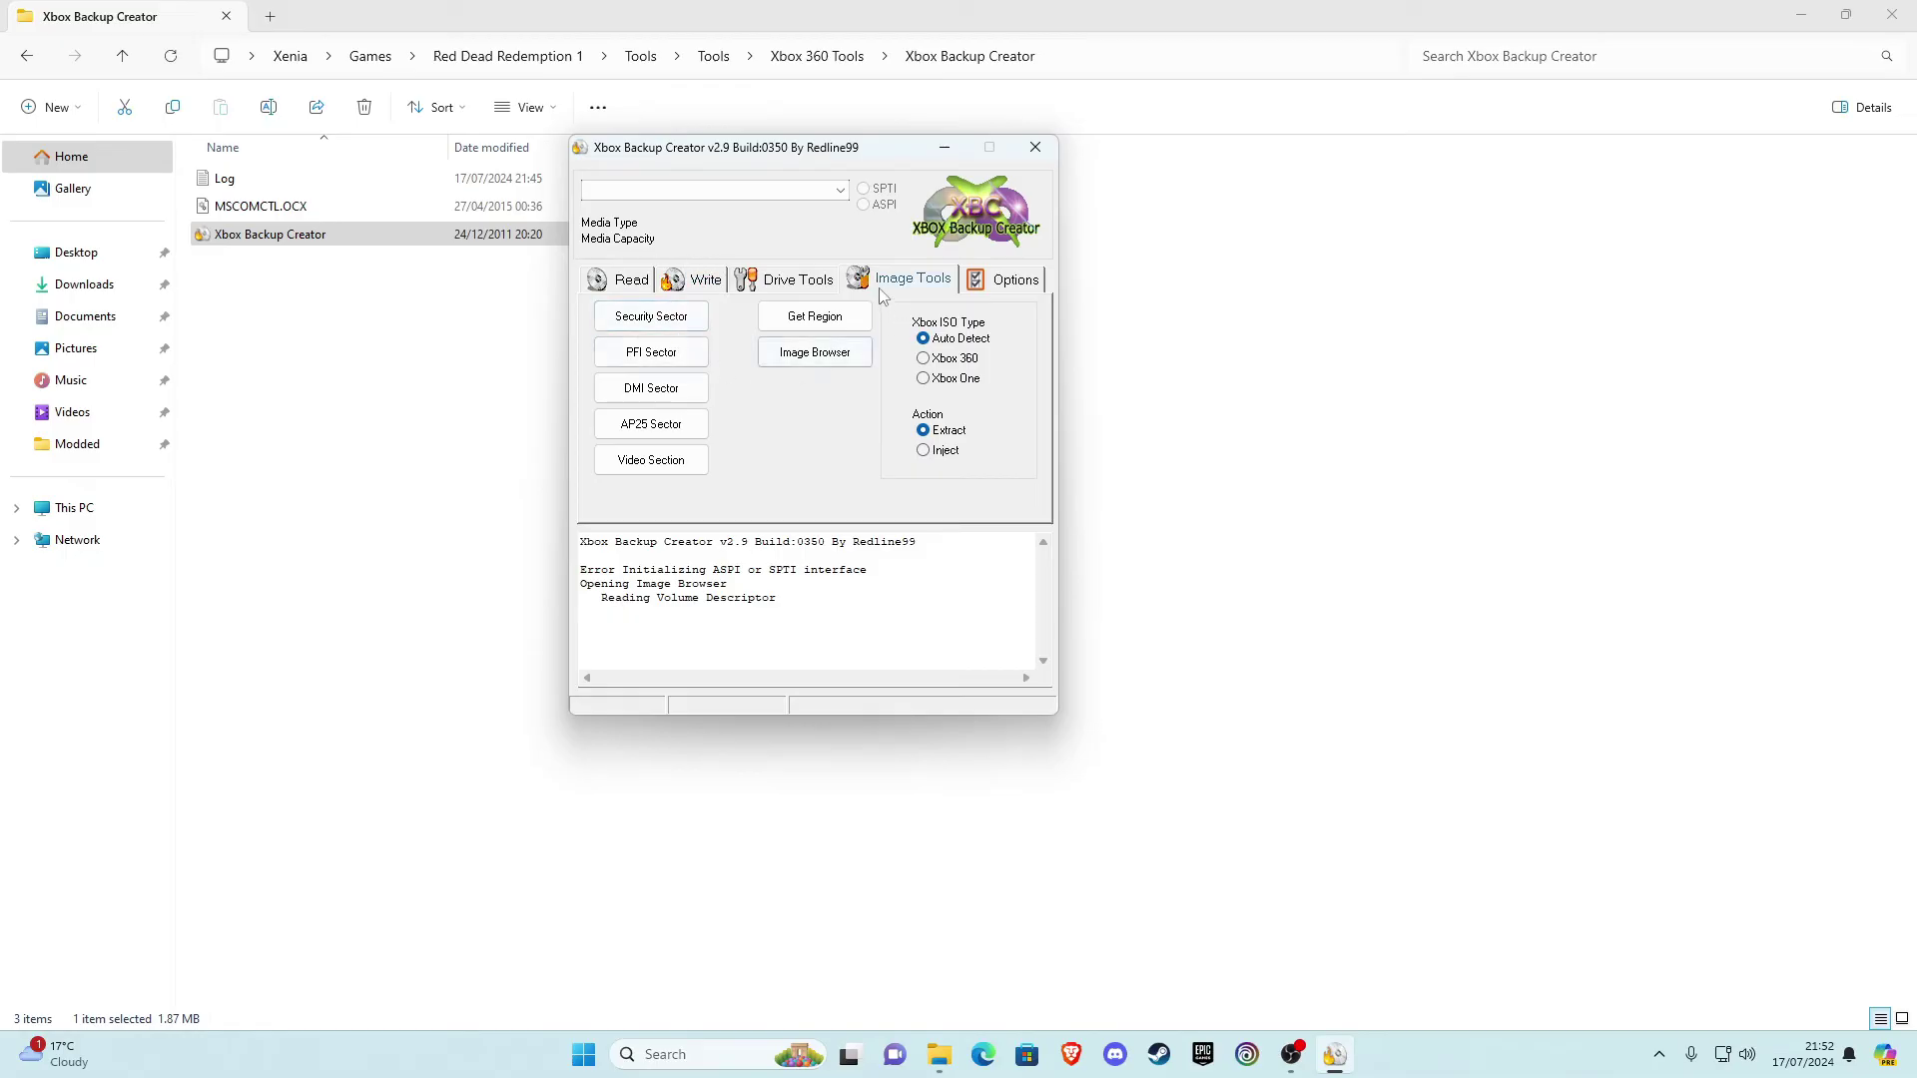
pyautogui.click(1035, 147)
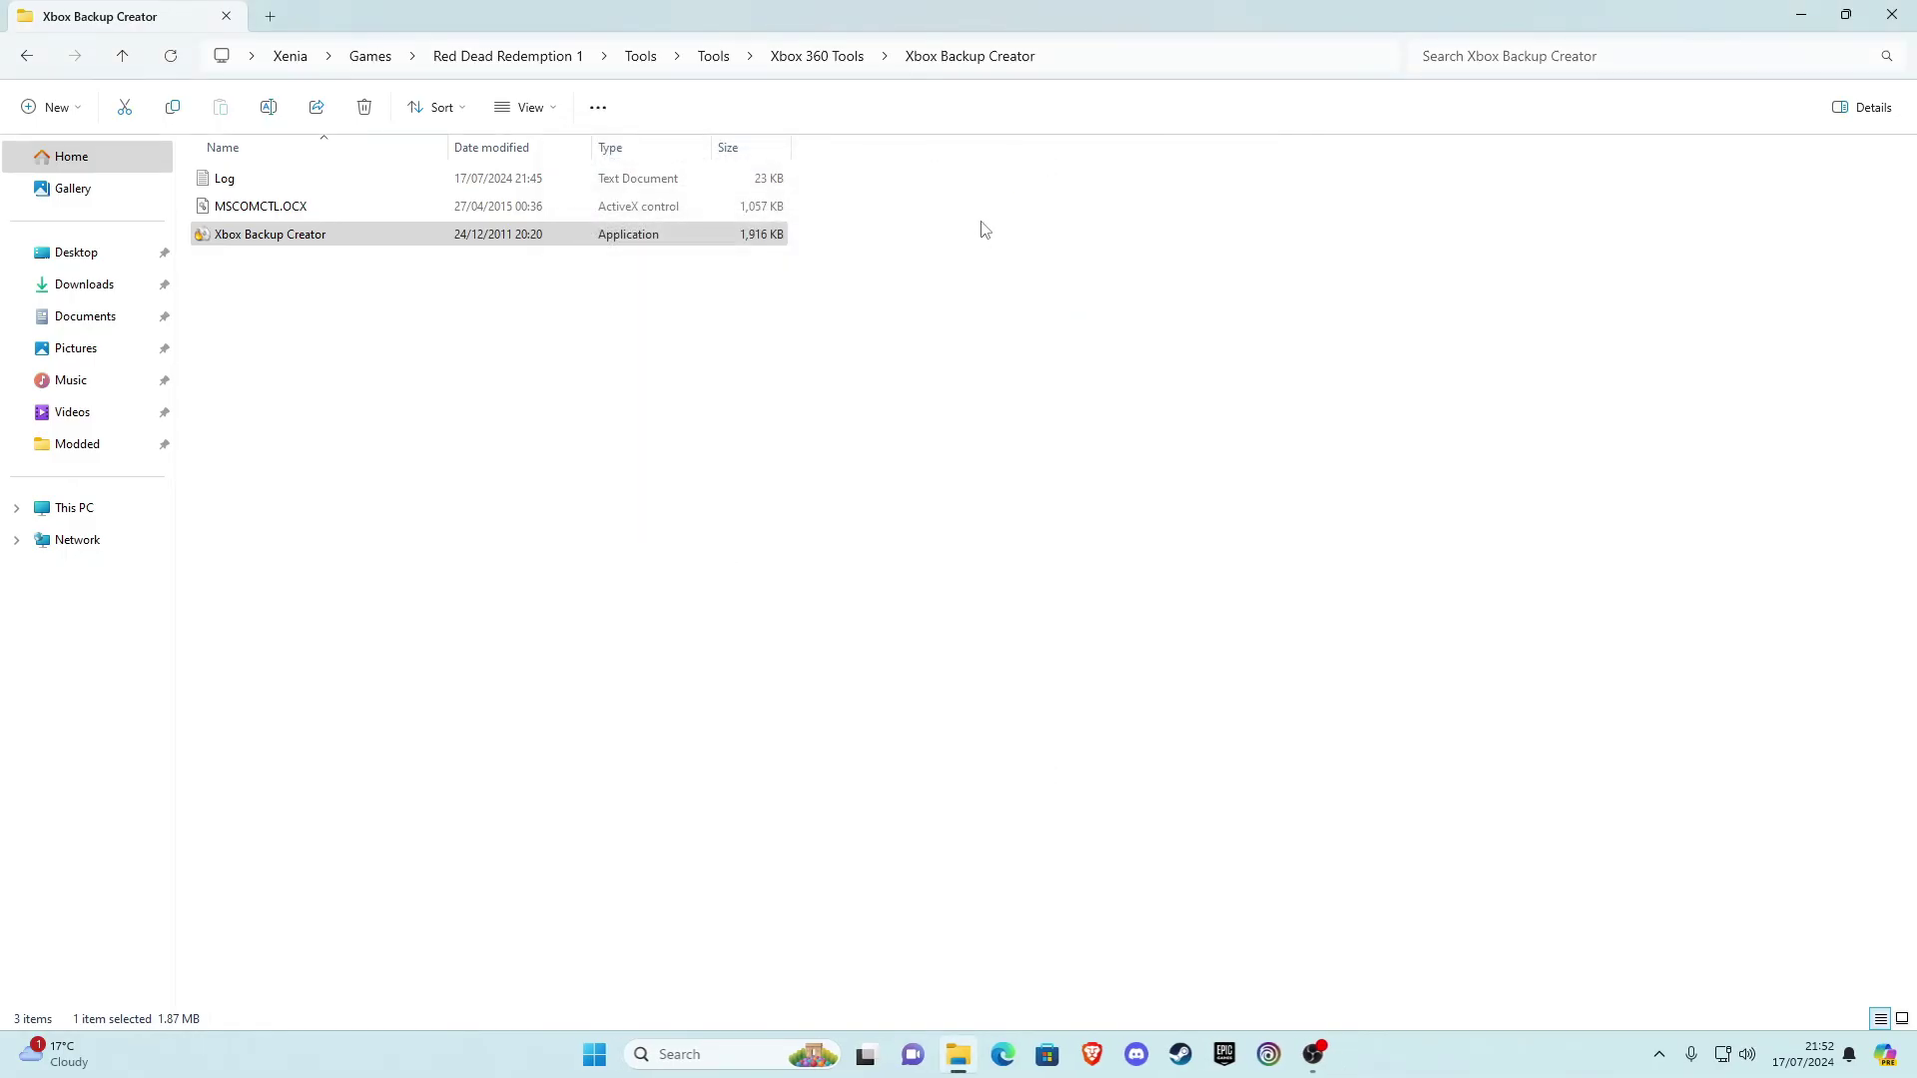
# Refresh the folder and browse back up to the main Xenia folder, then into its Xenia subfolder
pyautogui.click(172, 57)
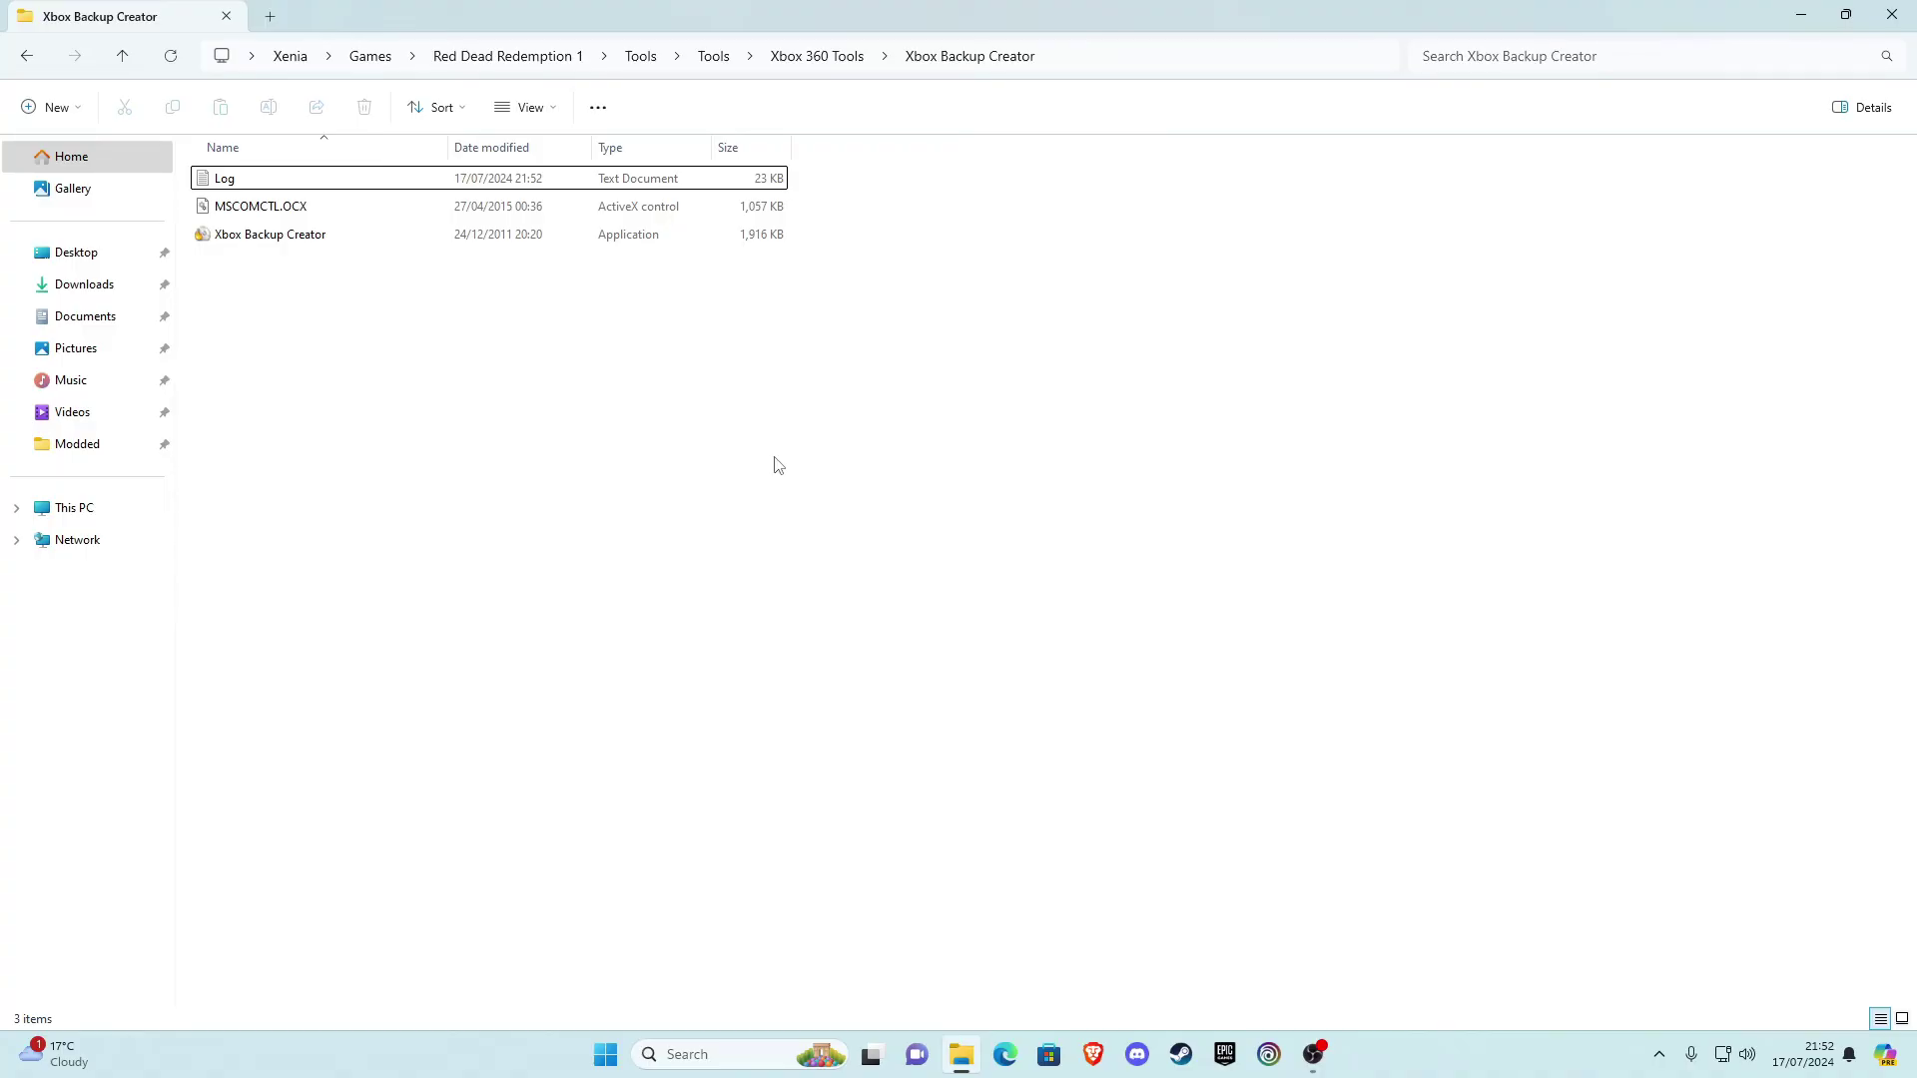
pyautogui.click(501, 57)
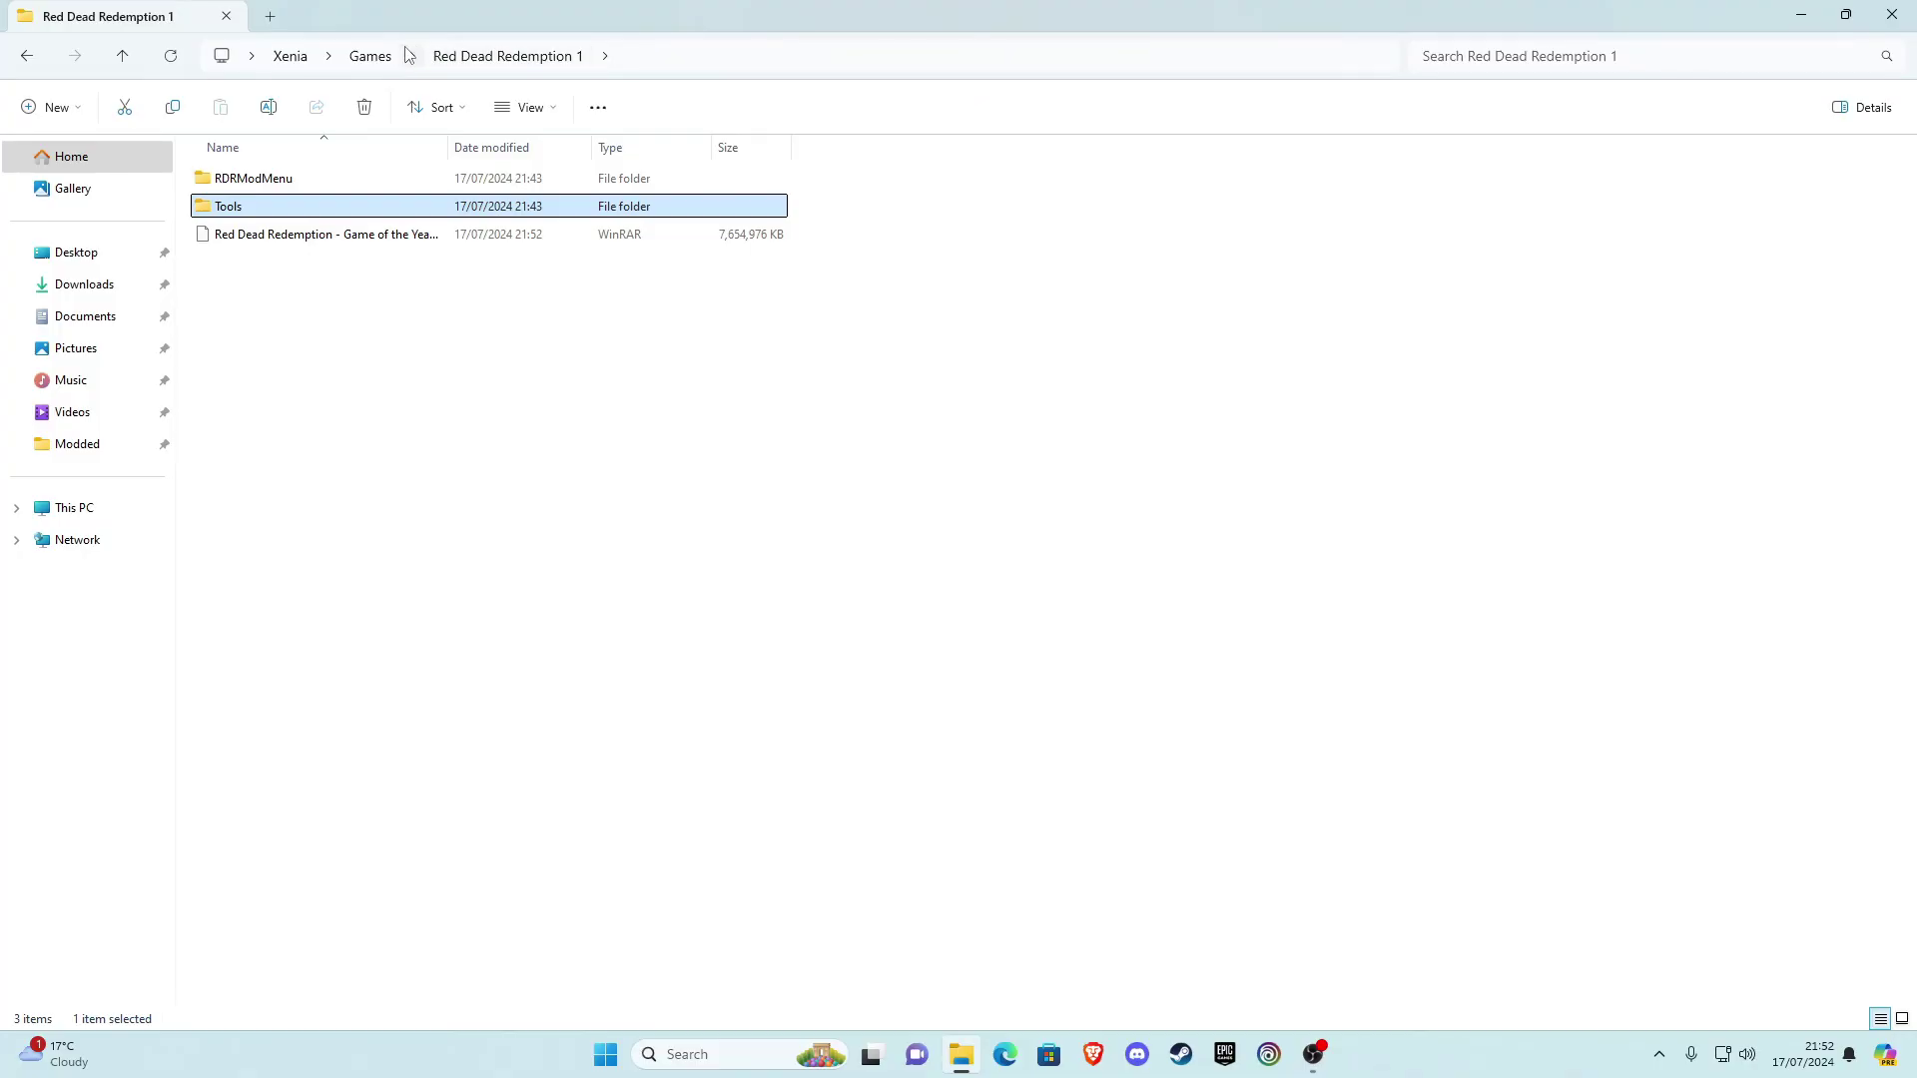
pyautogui.click(299, 57)
pyautogui.click(228, 209)
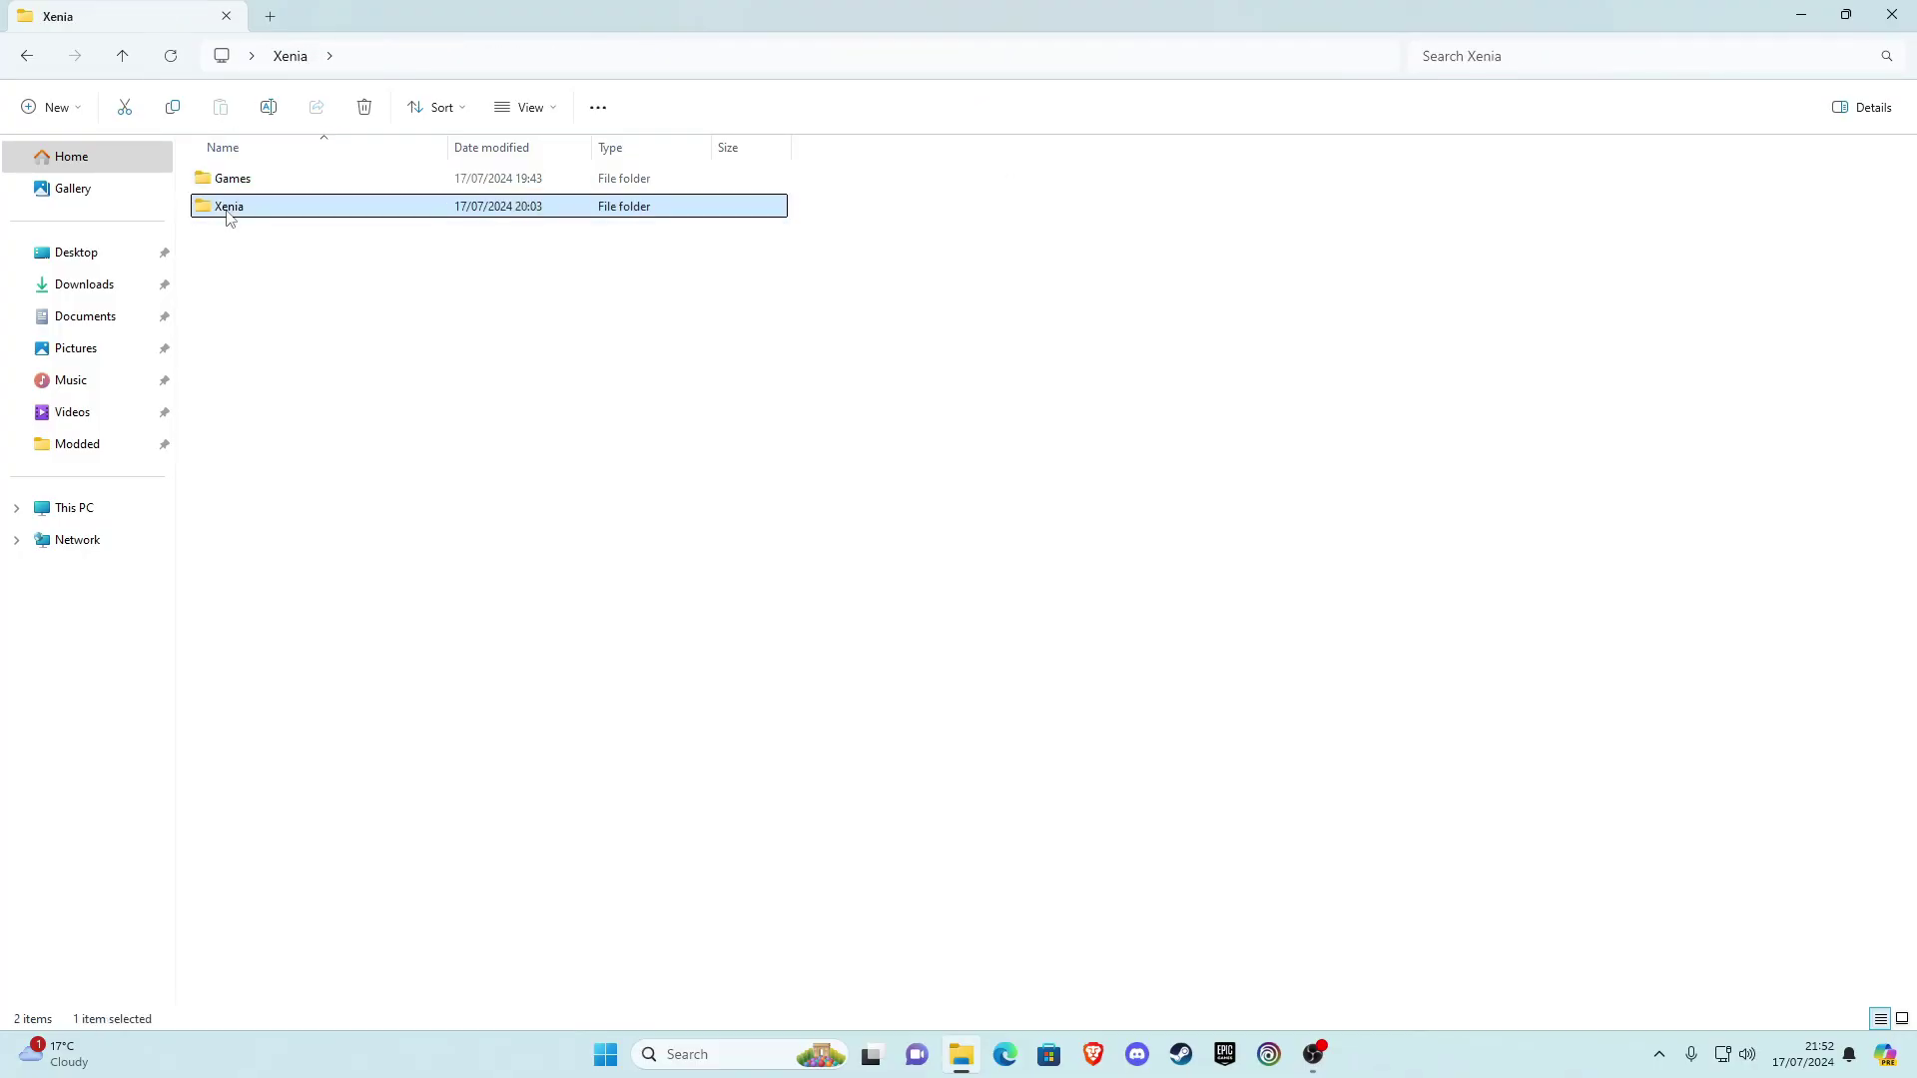
pyautogui.doubleClick(239, 219)
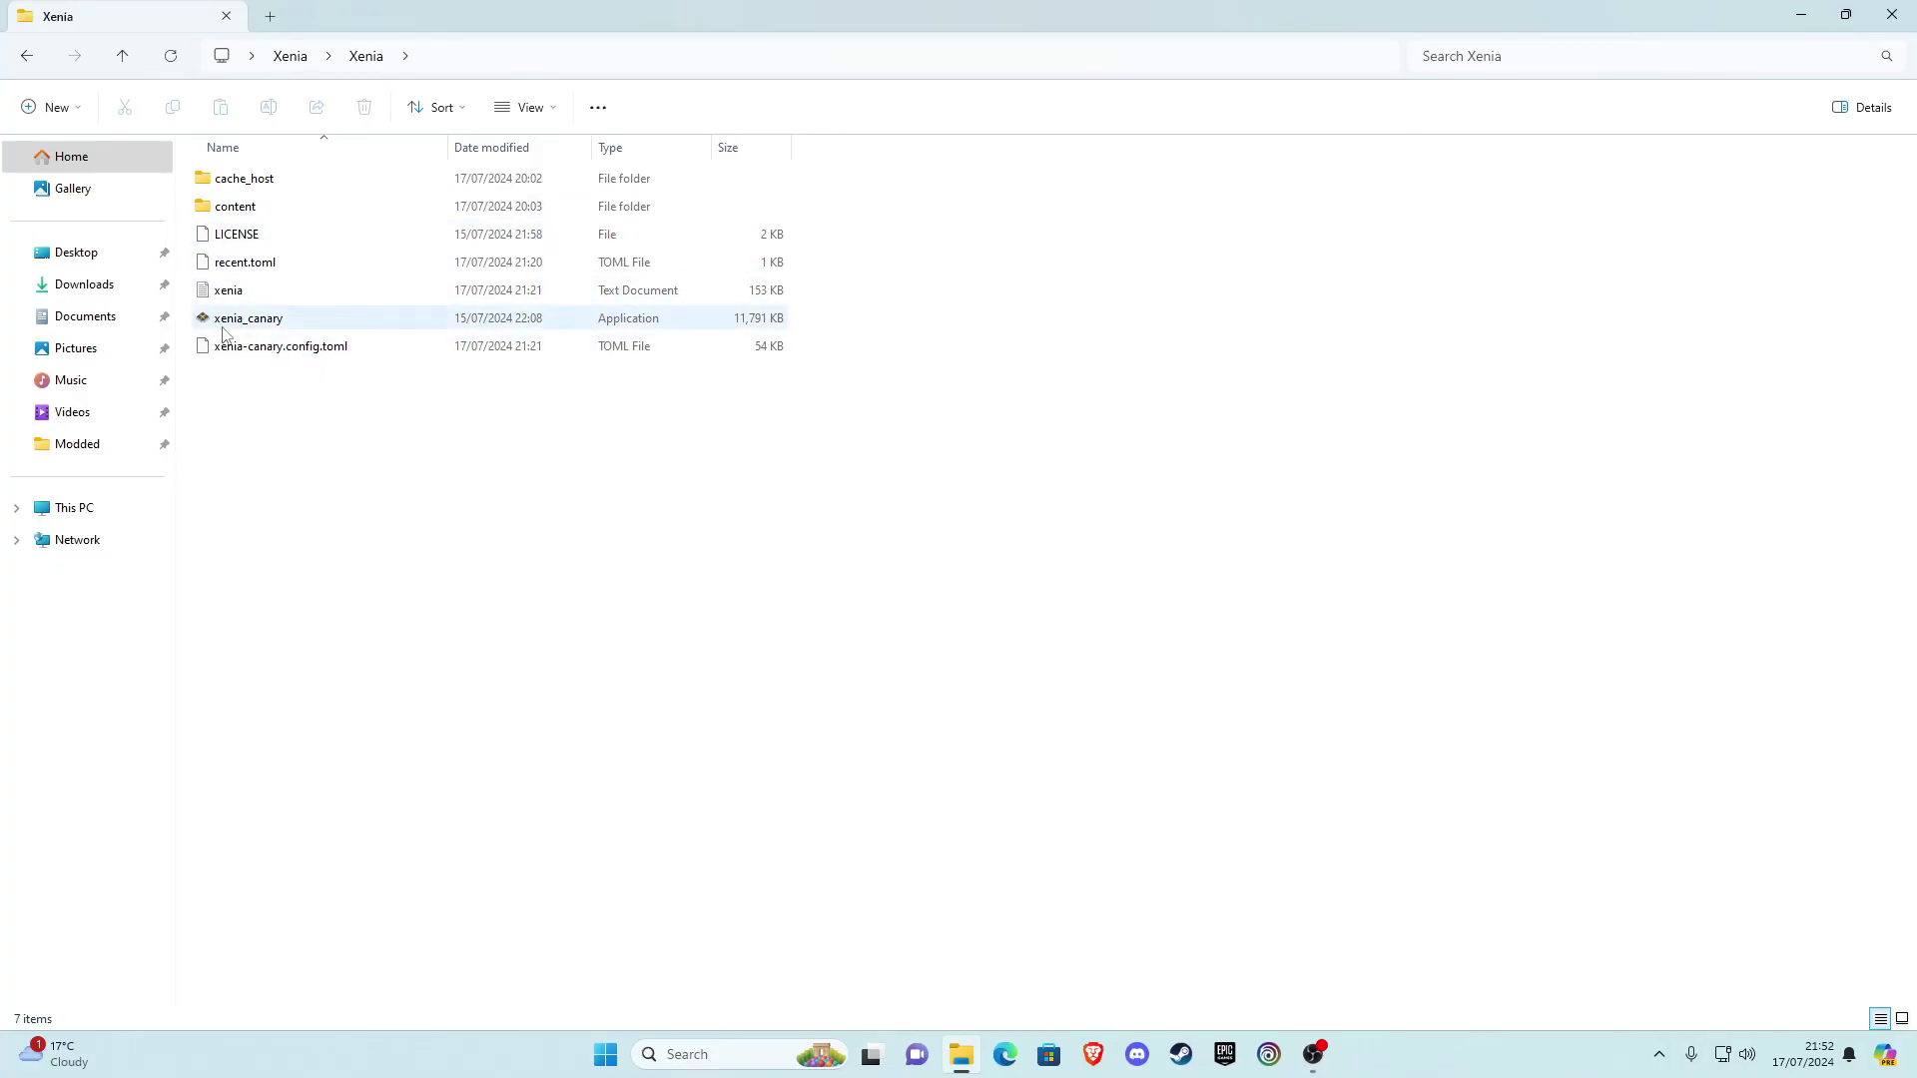
# Launch xenia_canary and maximize its window
pyautogui.click(286, 321)
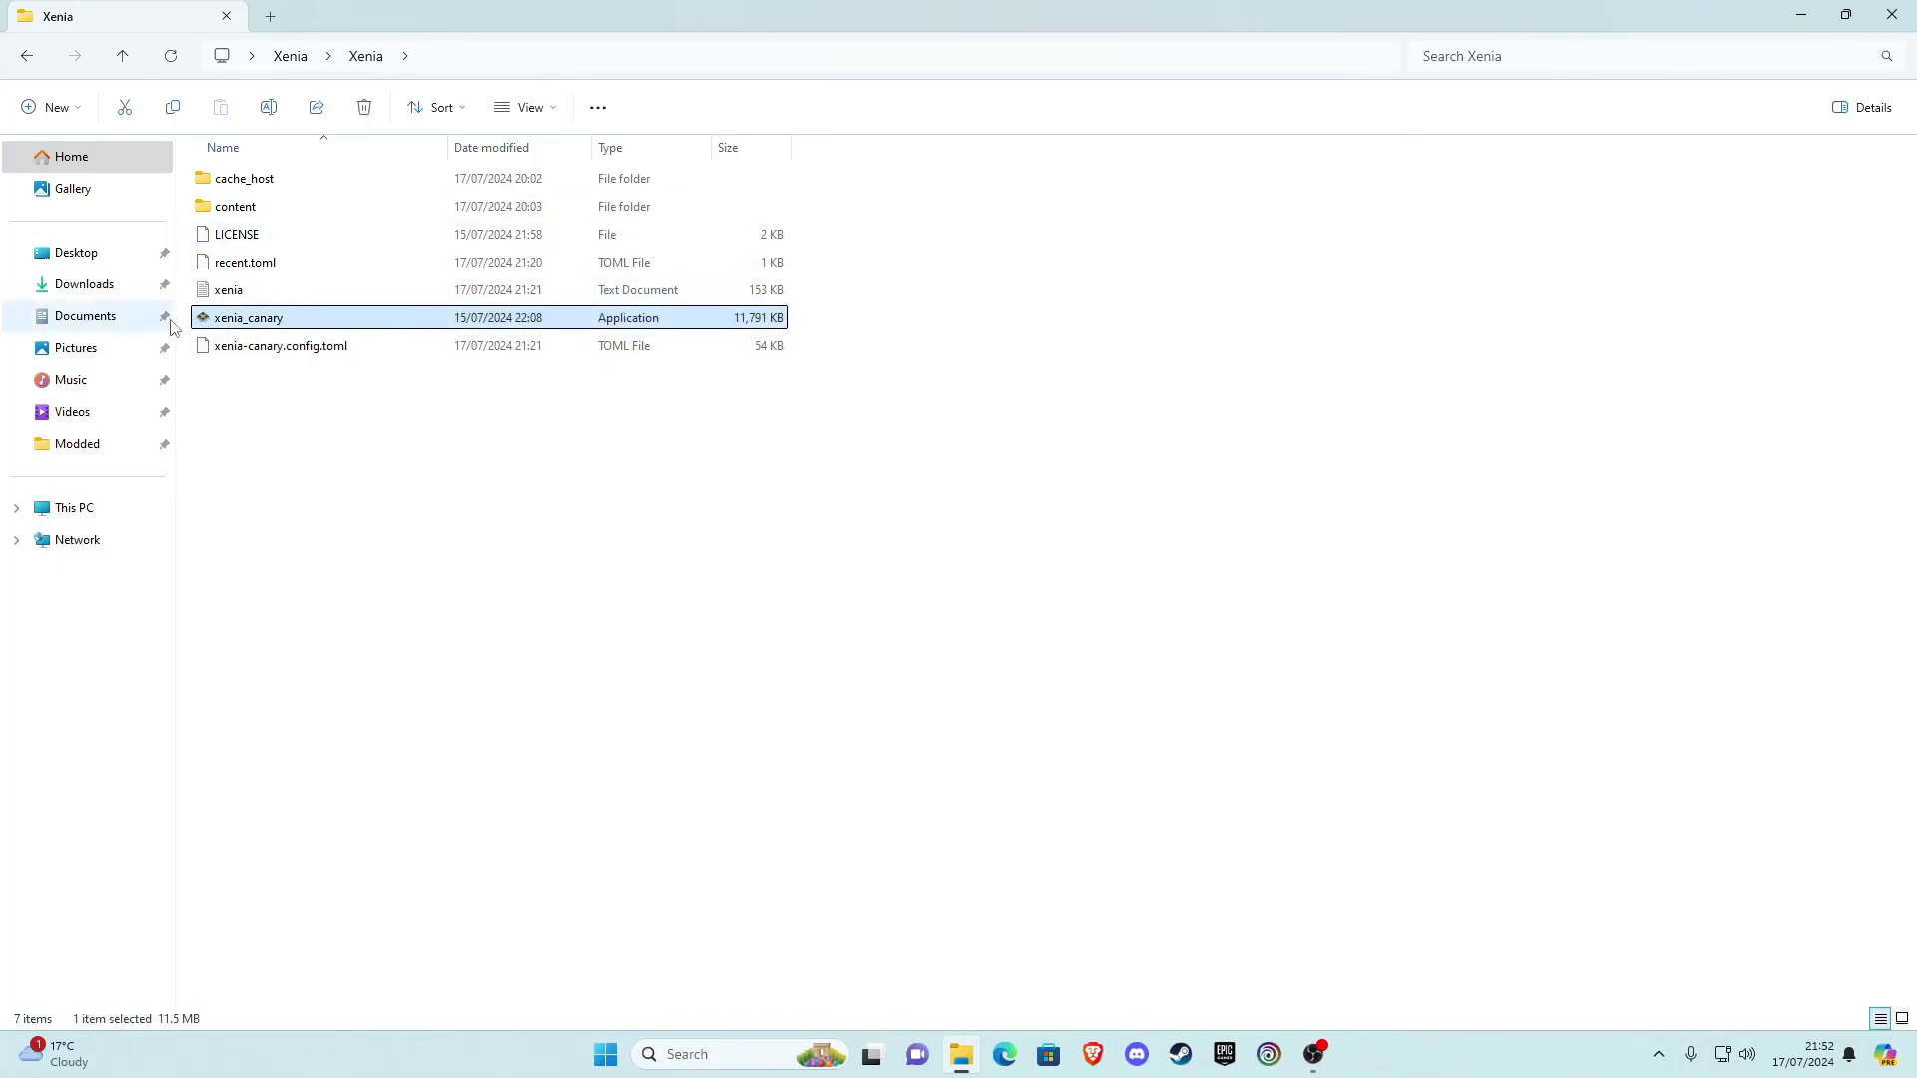
pyautogui.doubleClick(270, 330)
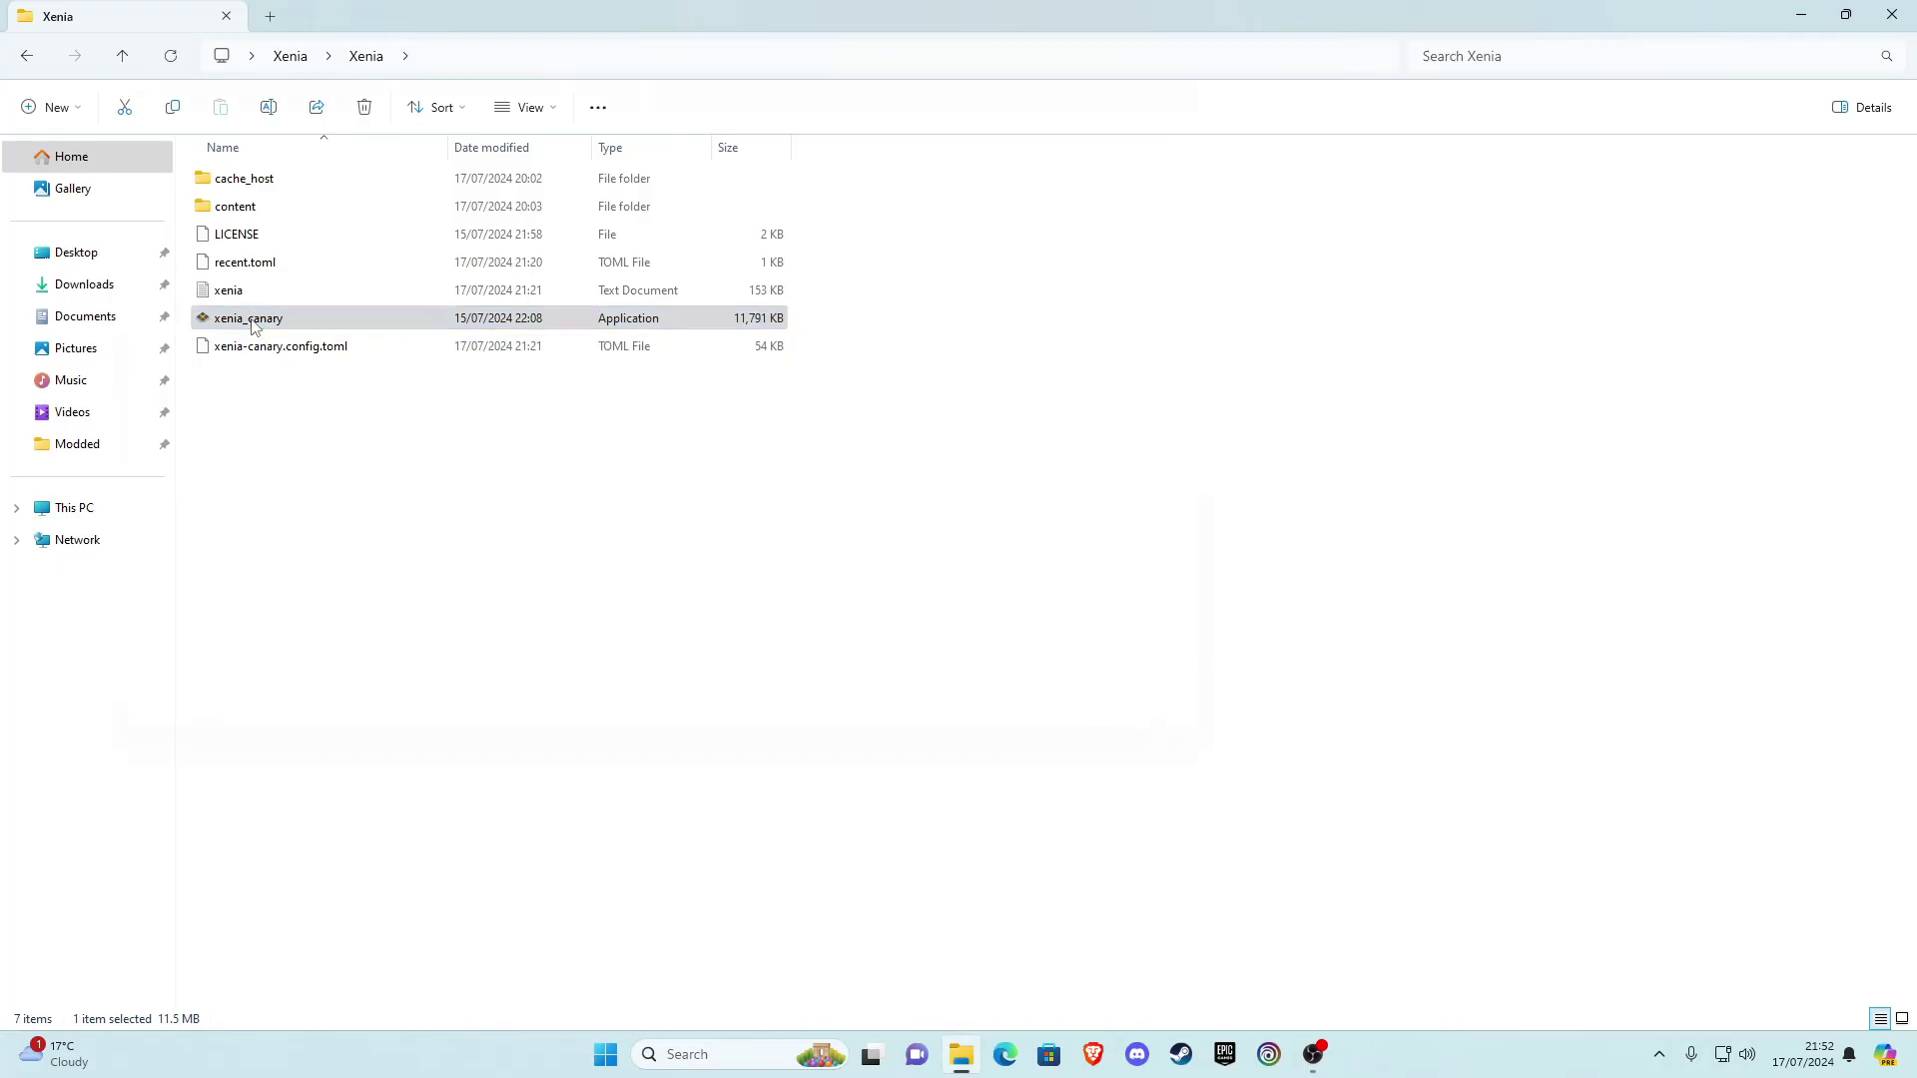
pyautogui.moveTo(959, 55); pyautogui.dragTo(1147, 65)
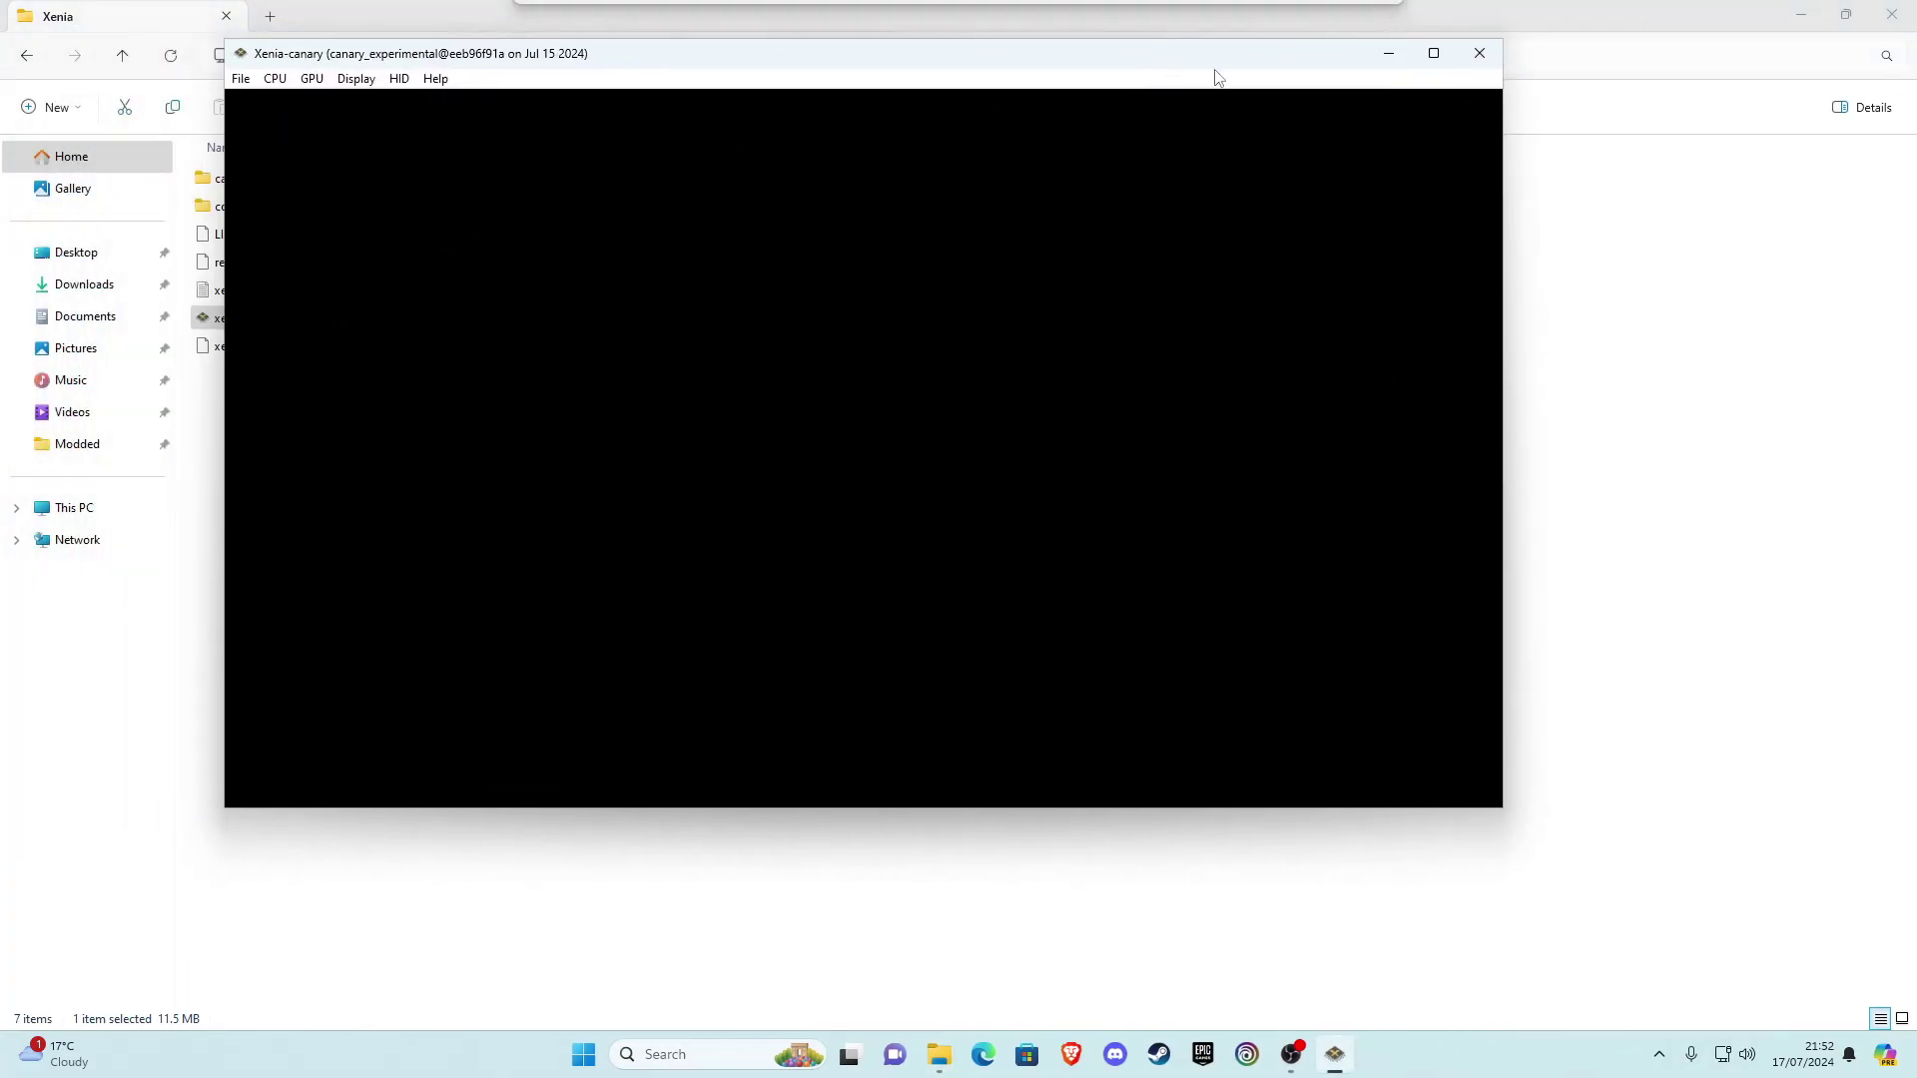
pyautogui.click(1434, 51)
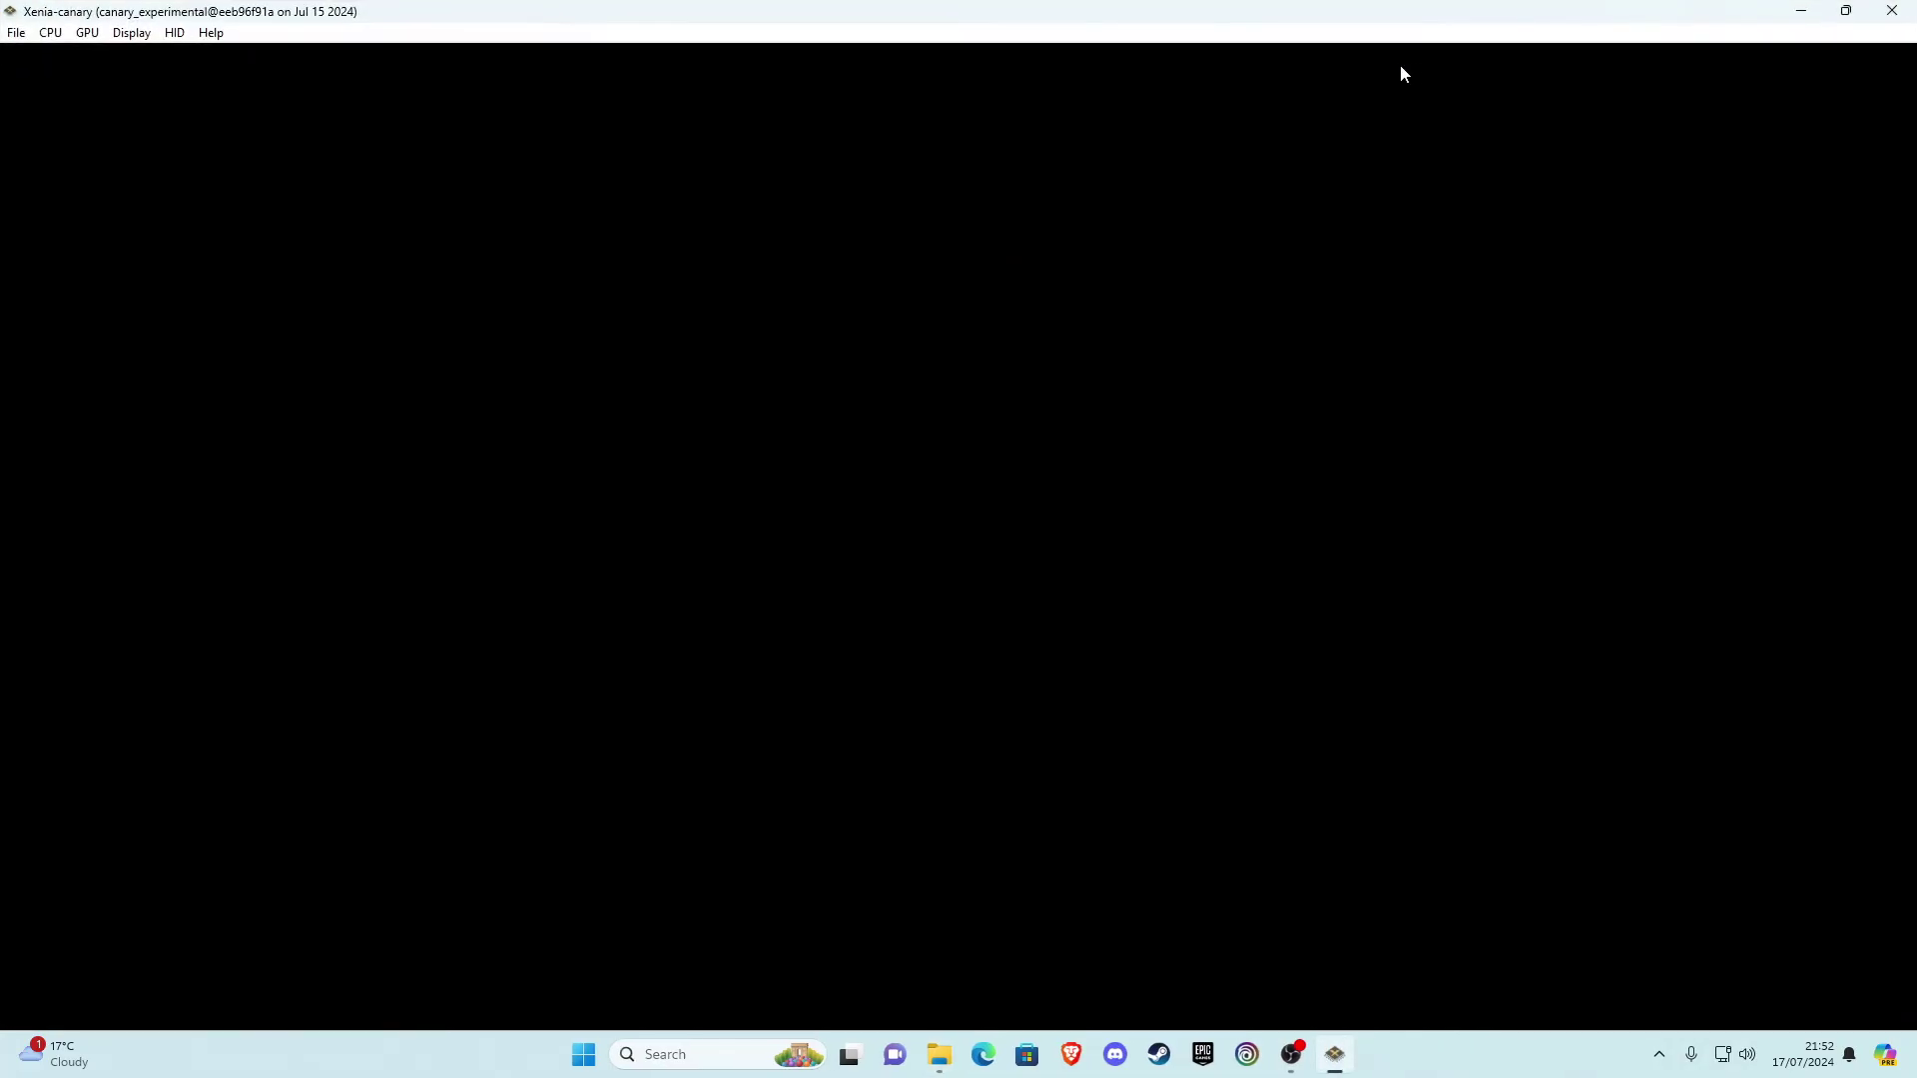
# Open the Red Dead Redemption - Game of the Year Edition image from the Red Dead Redemption 1 folder in Xenia
pyautogui.click(24, 37)
pyautogui.click(46, 57)
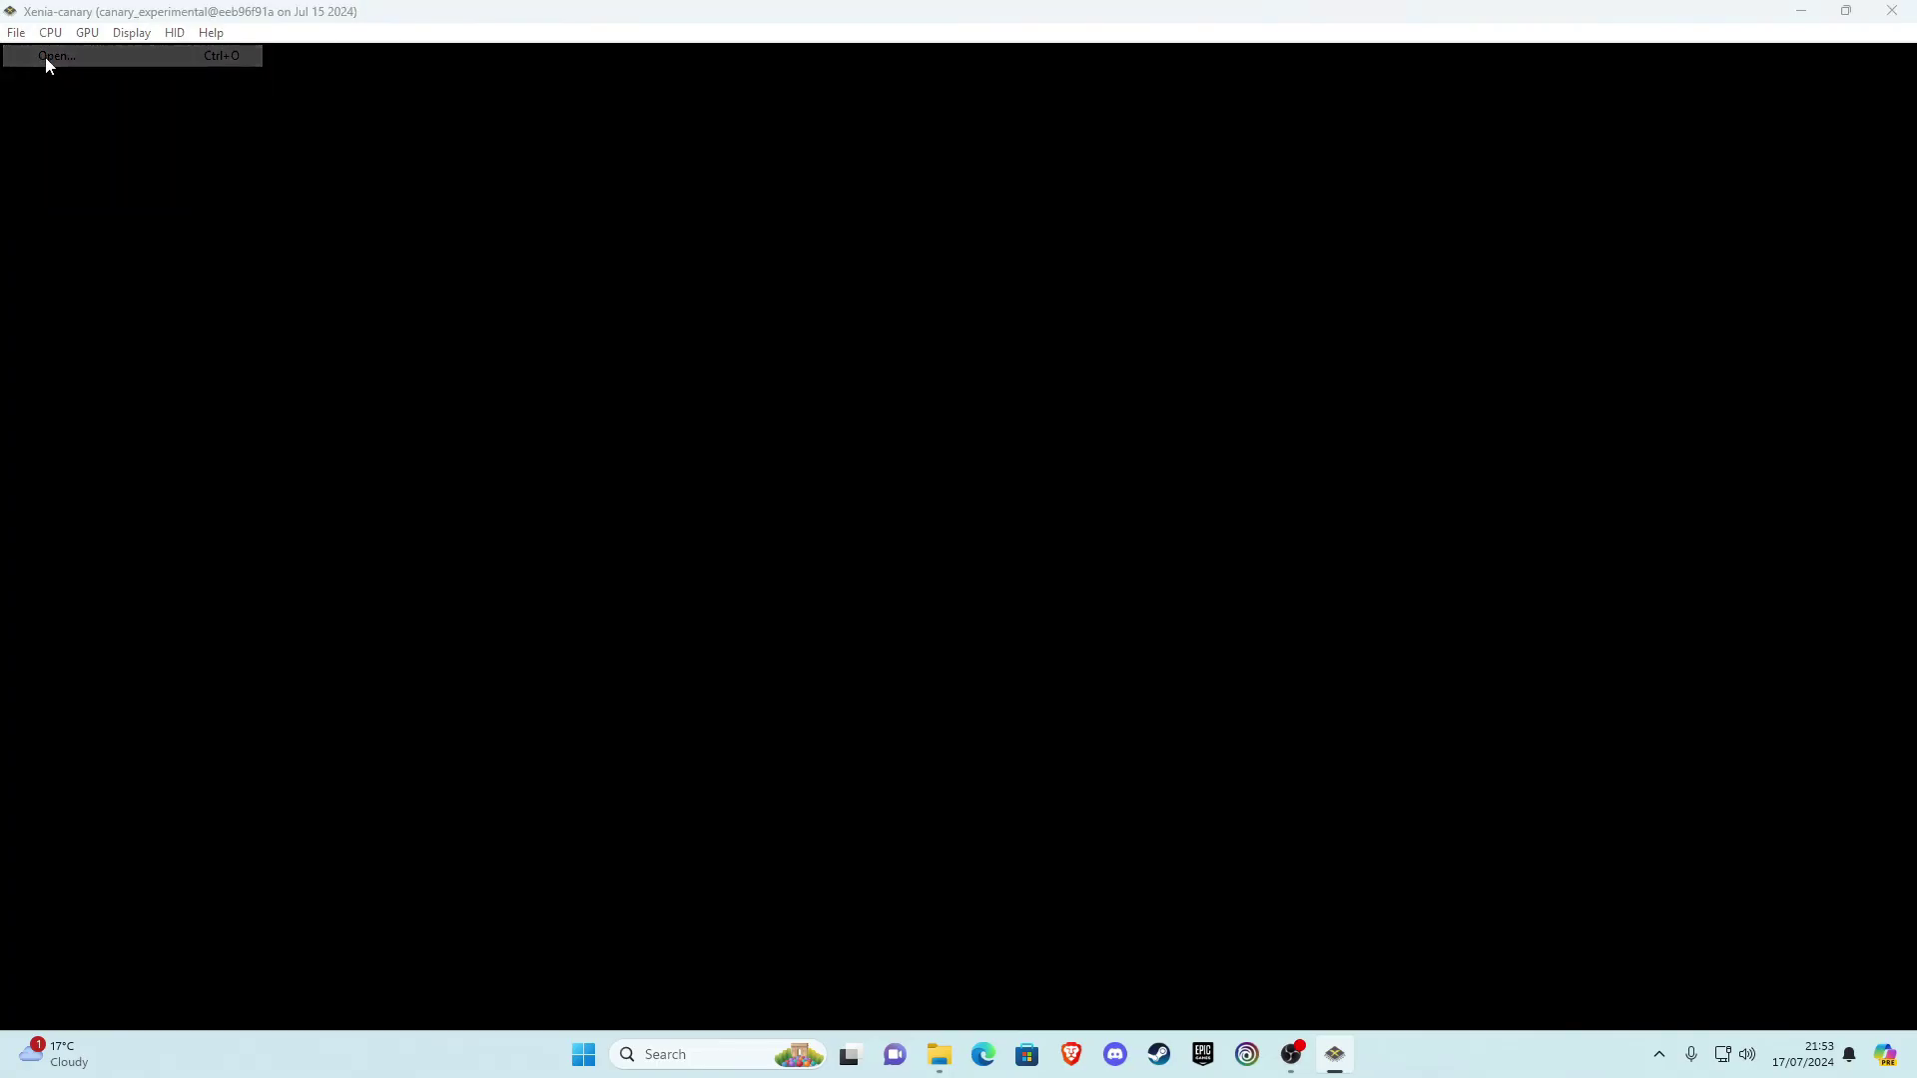
pyautogui.click(255, 260)
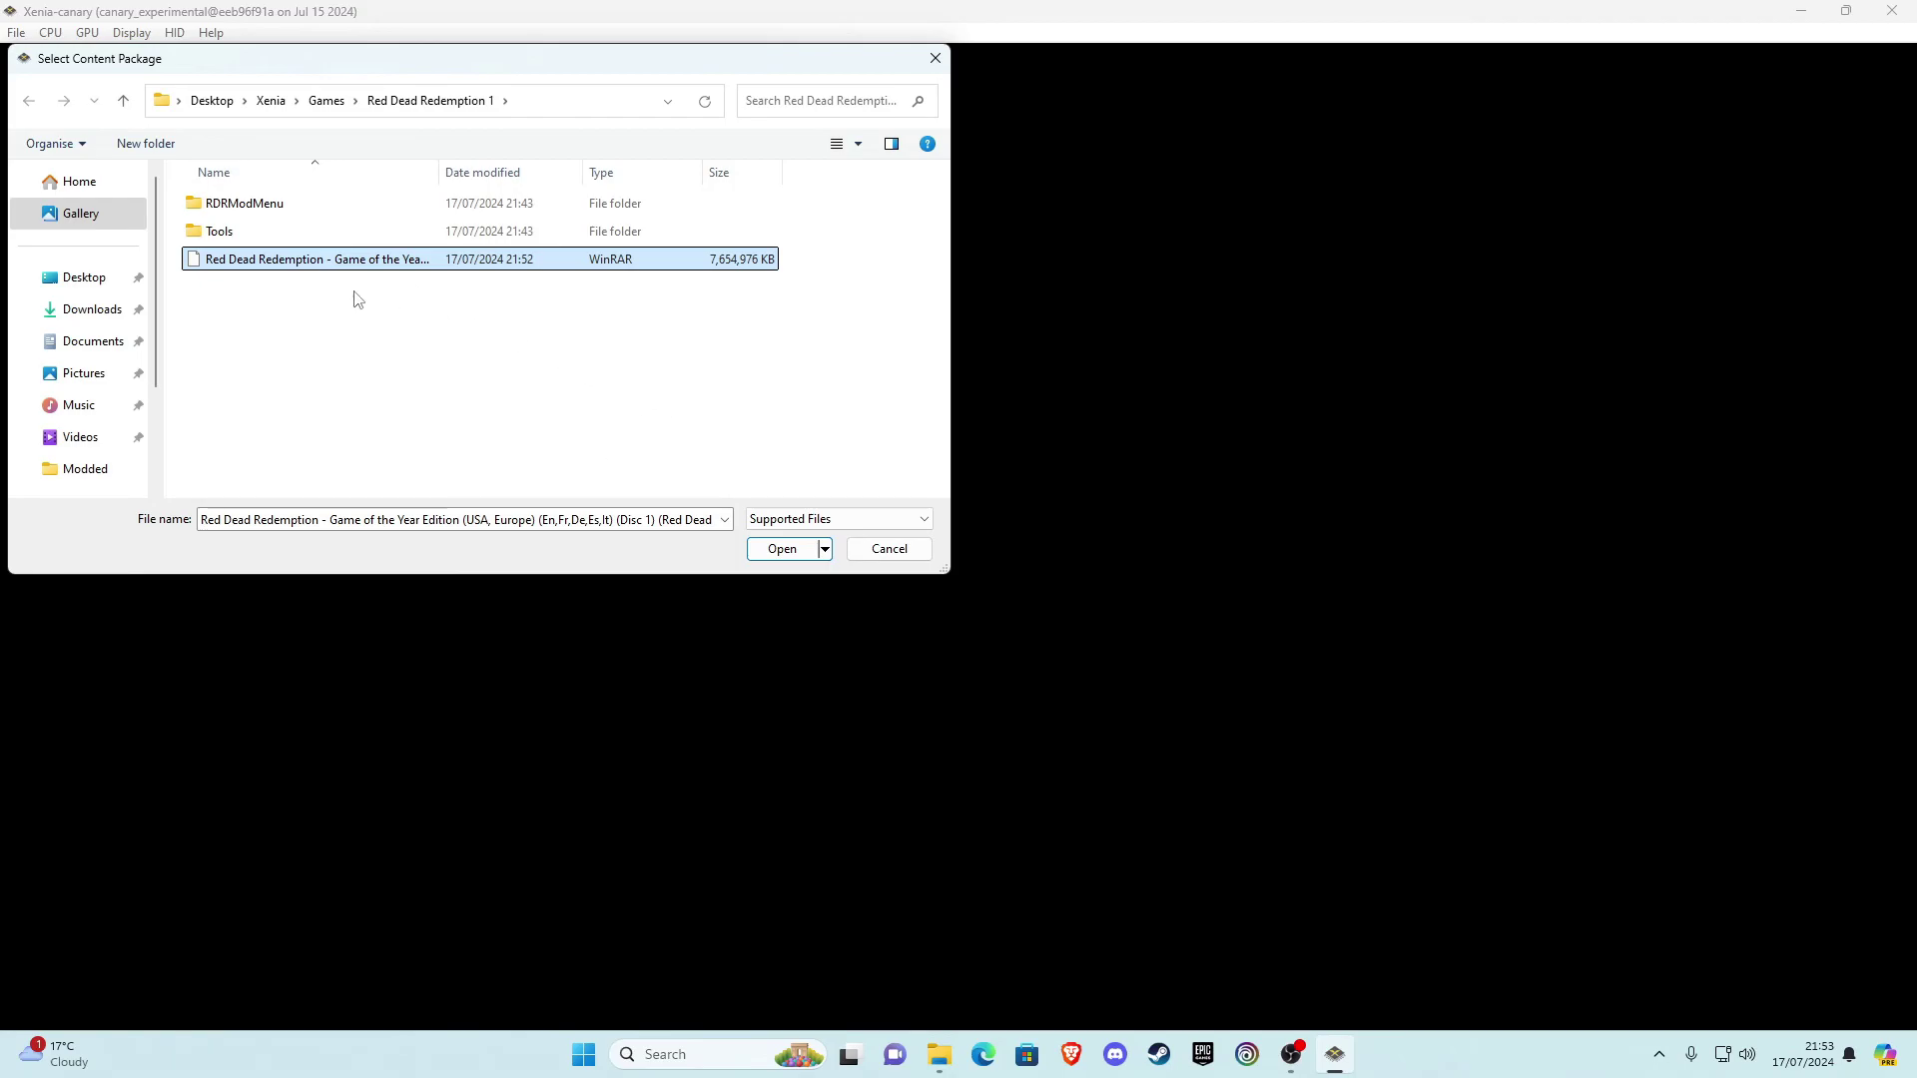
pyautogui.click(785, 550)
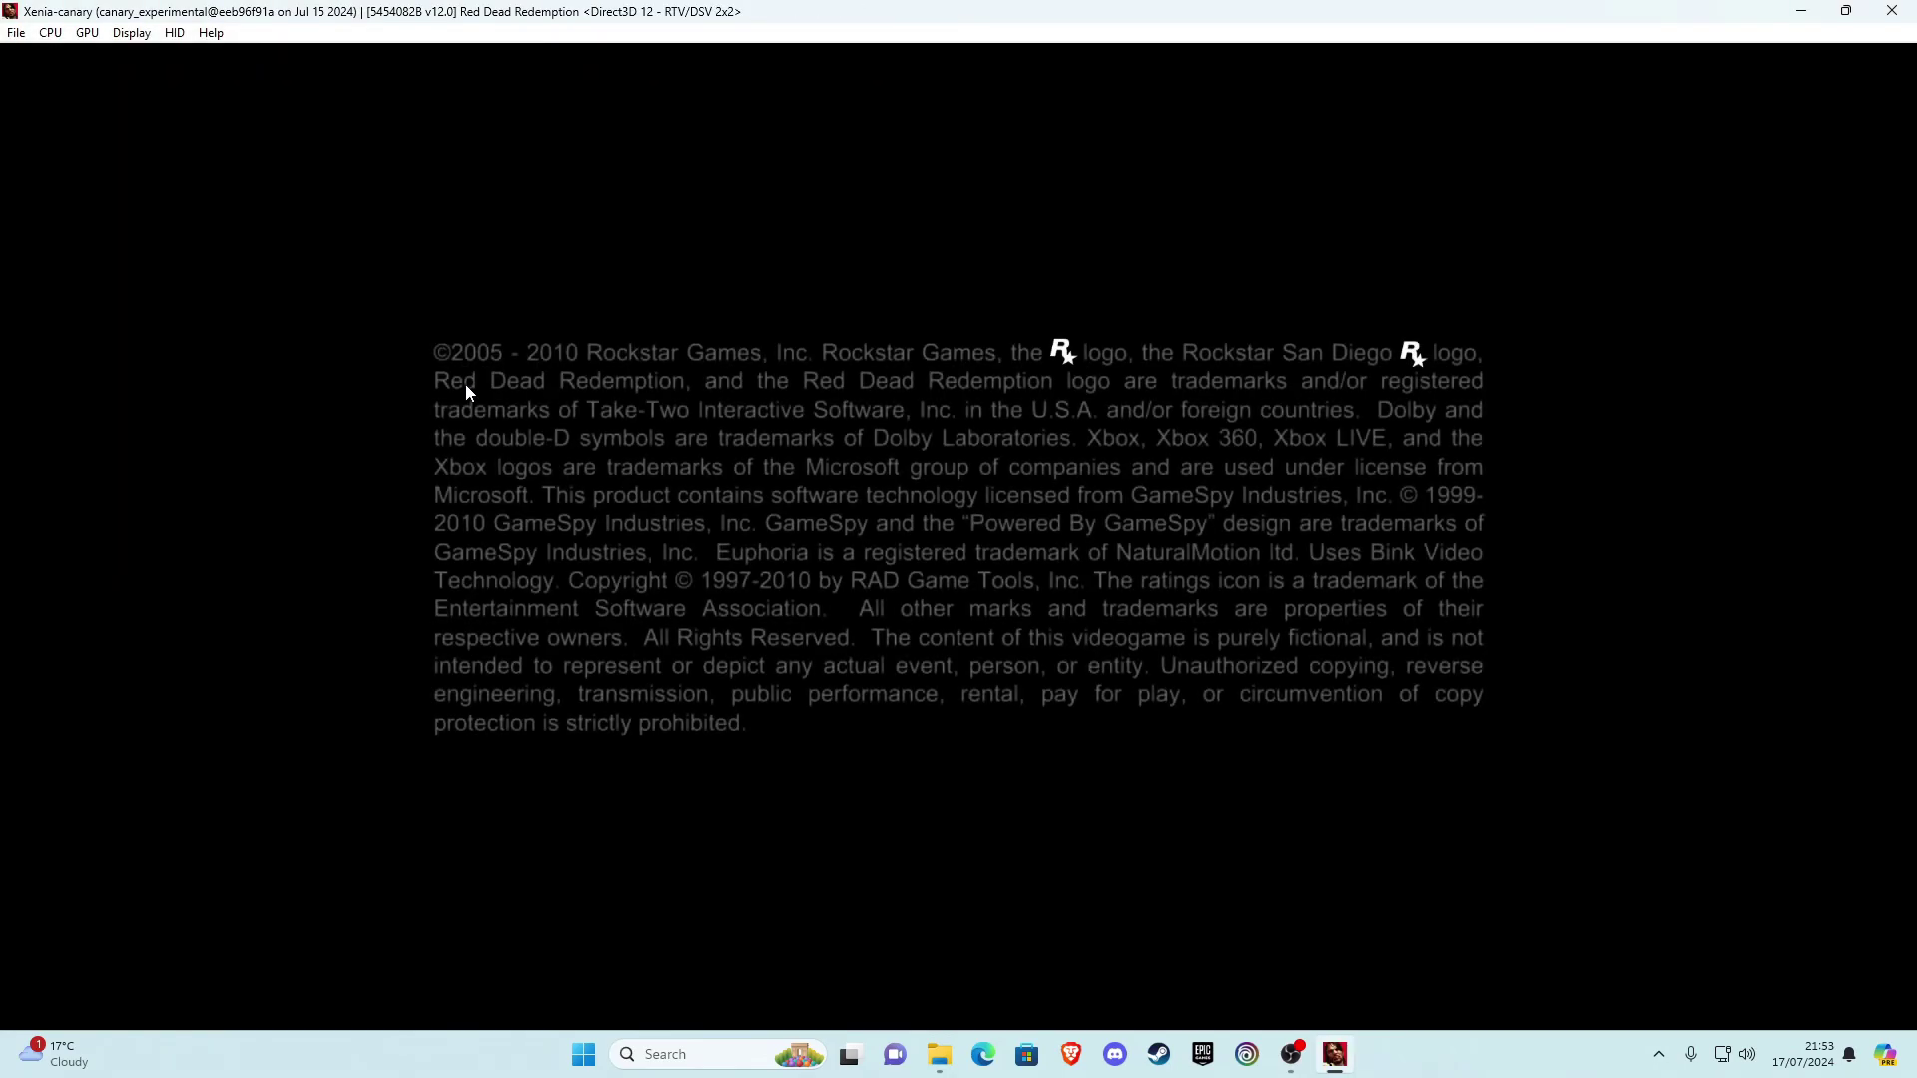
# Switch the game to full screen and walk the character around the platform outside Armadillo Station
pyautogui.press('F11')
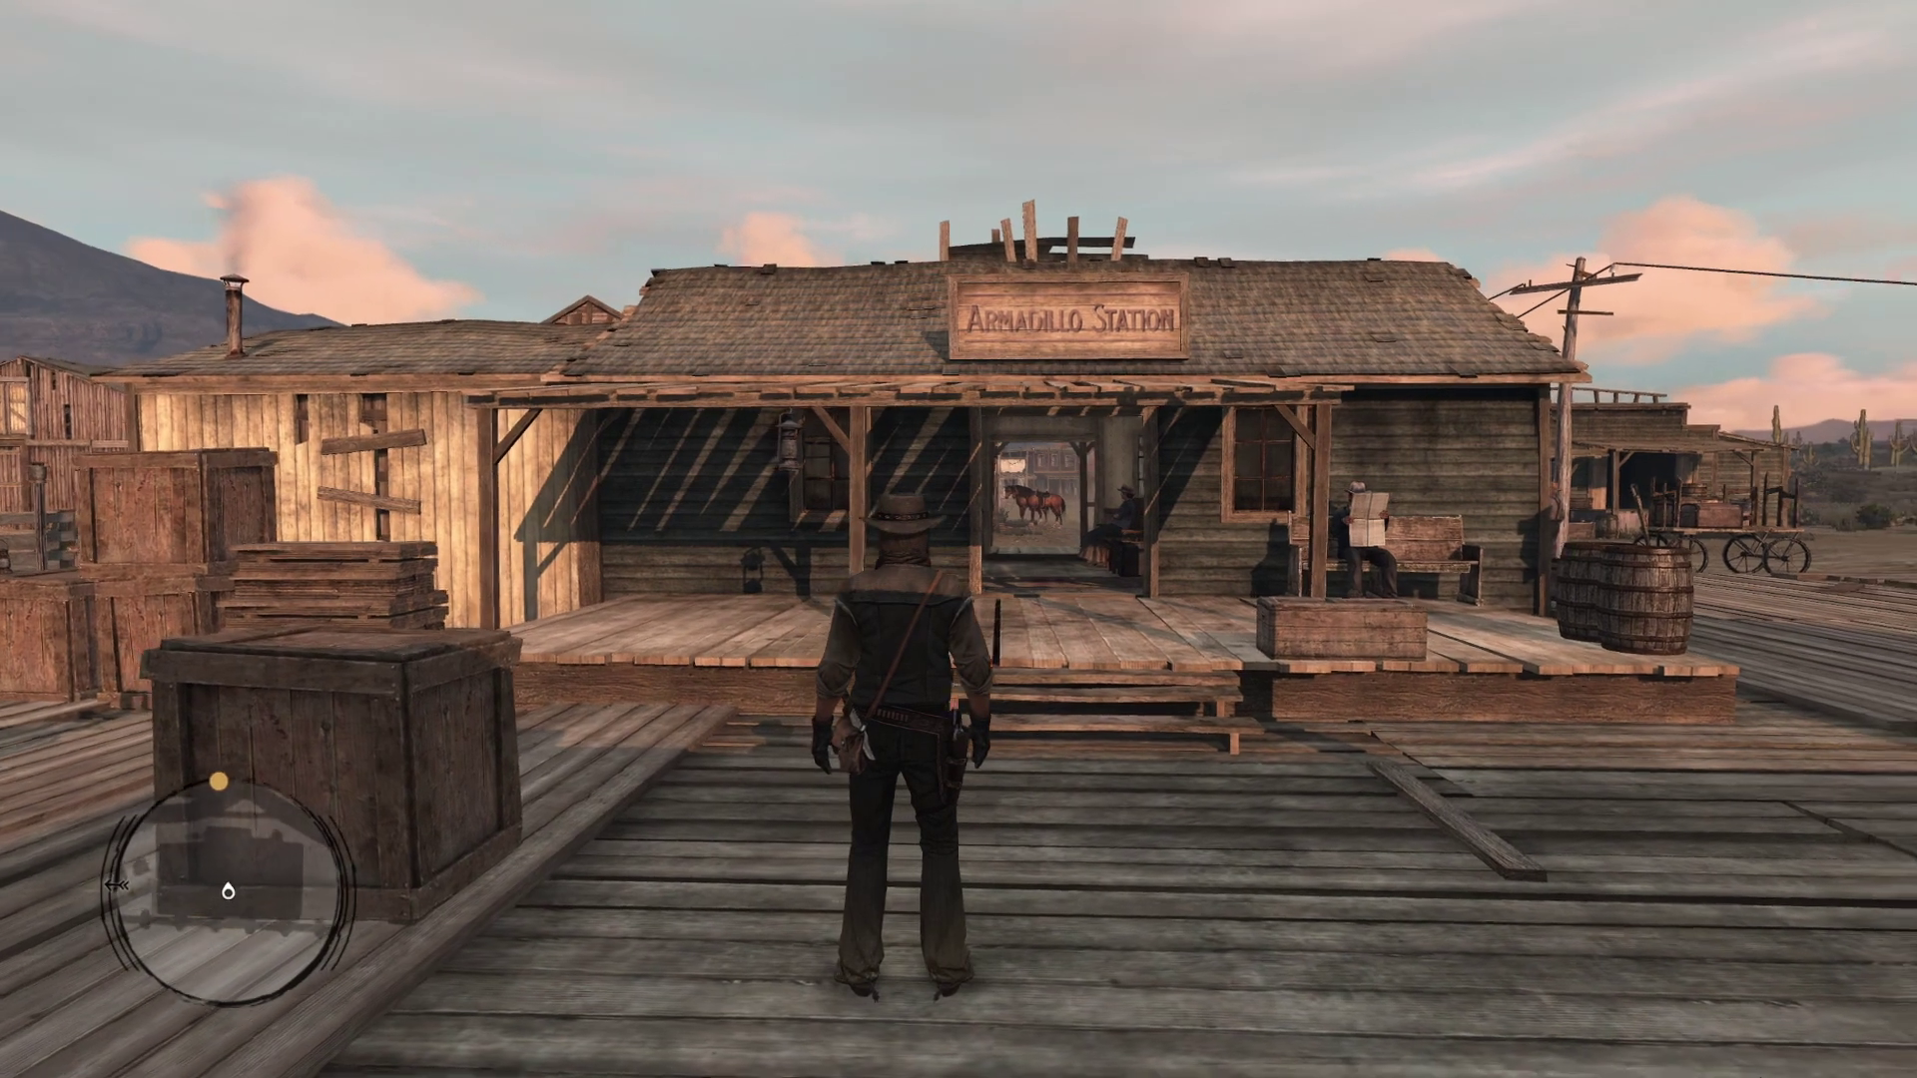
pyautogui.press('d')
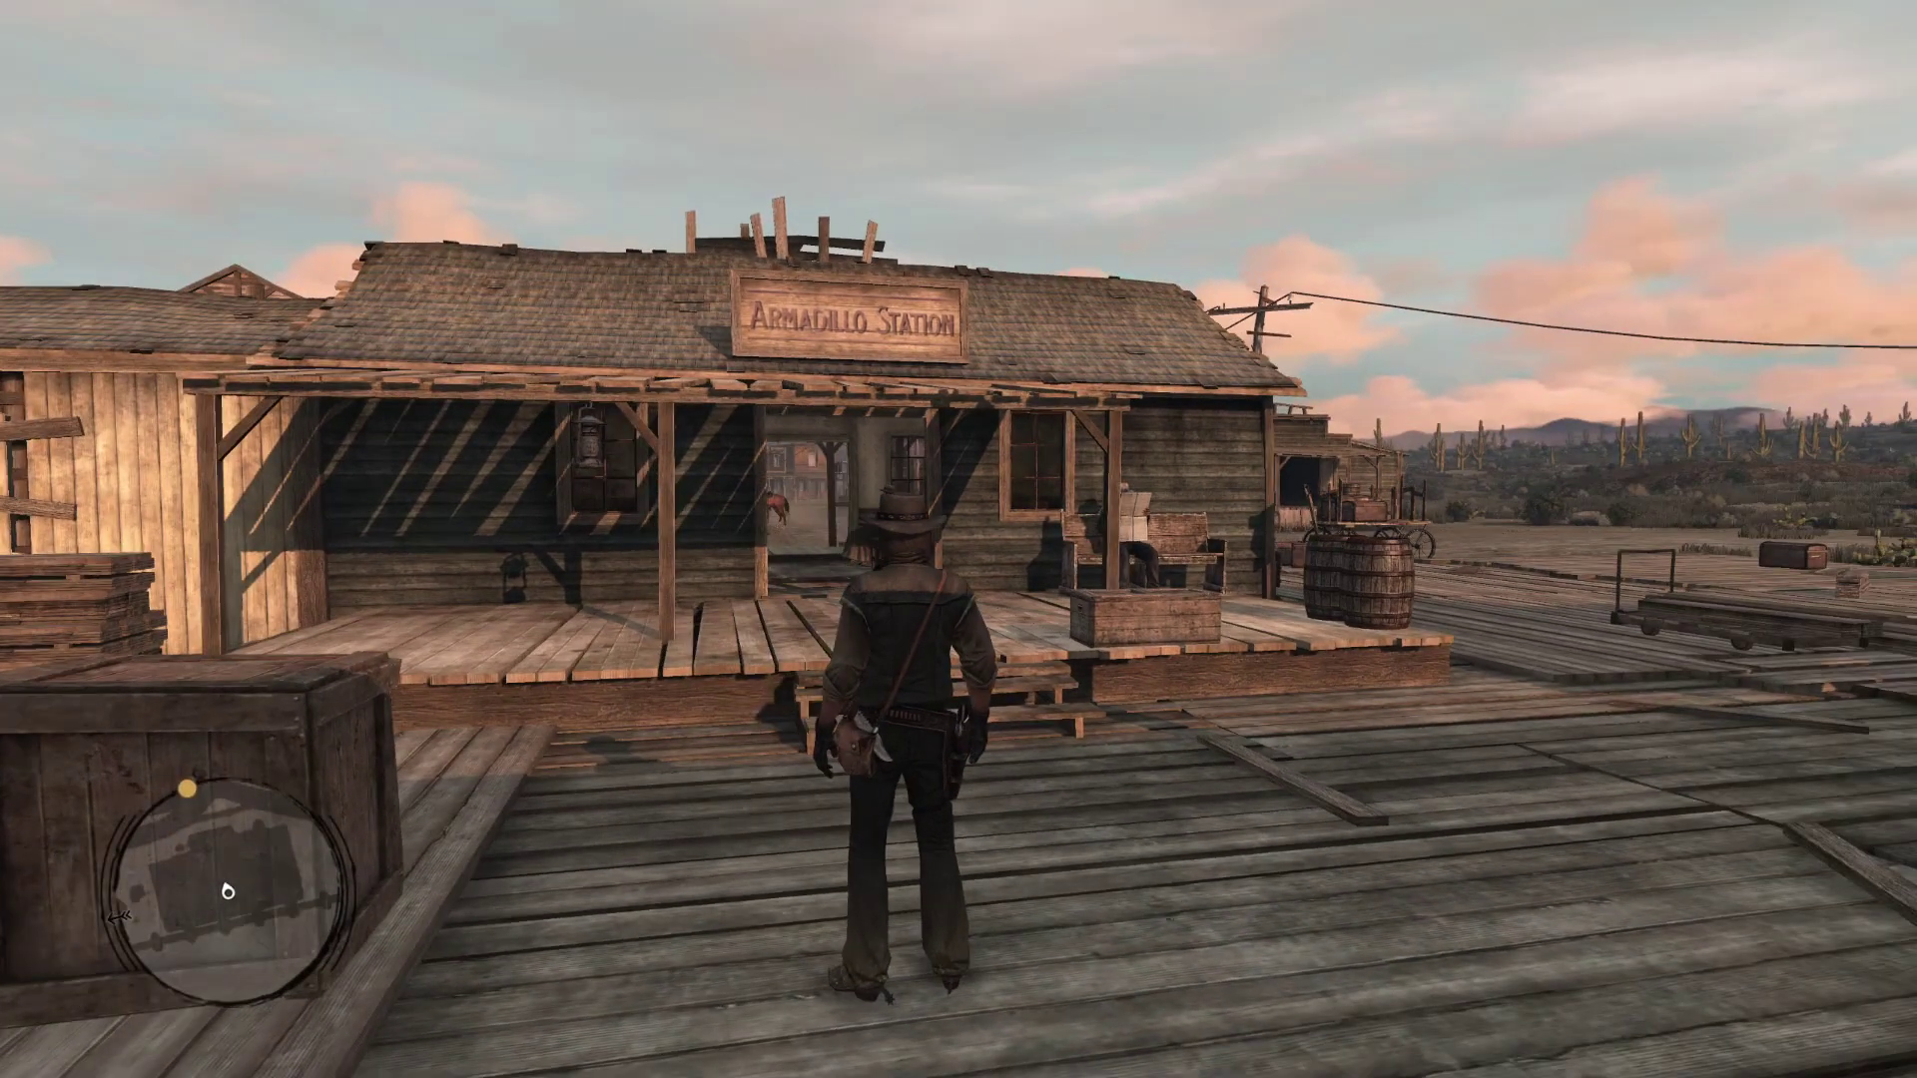
pyautogui.press('a')
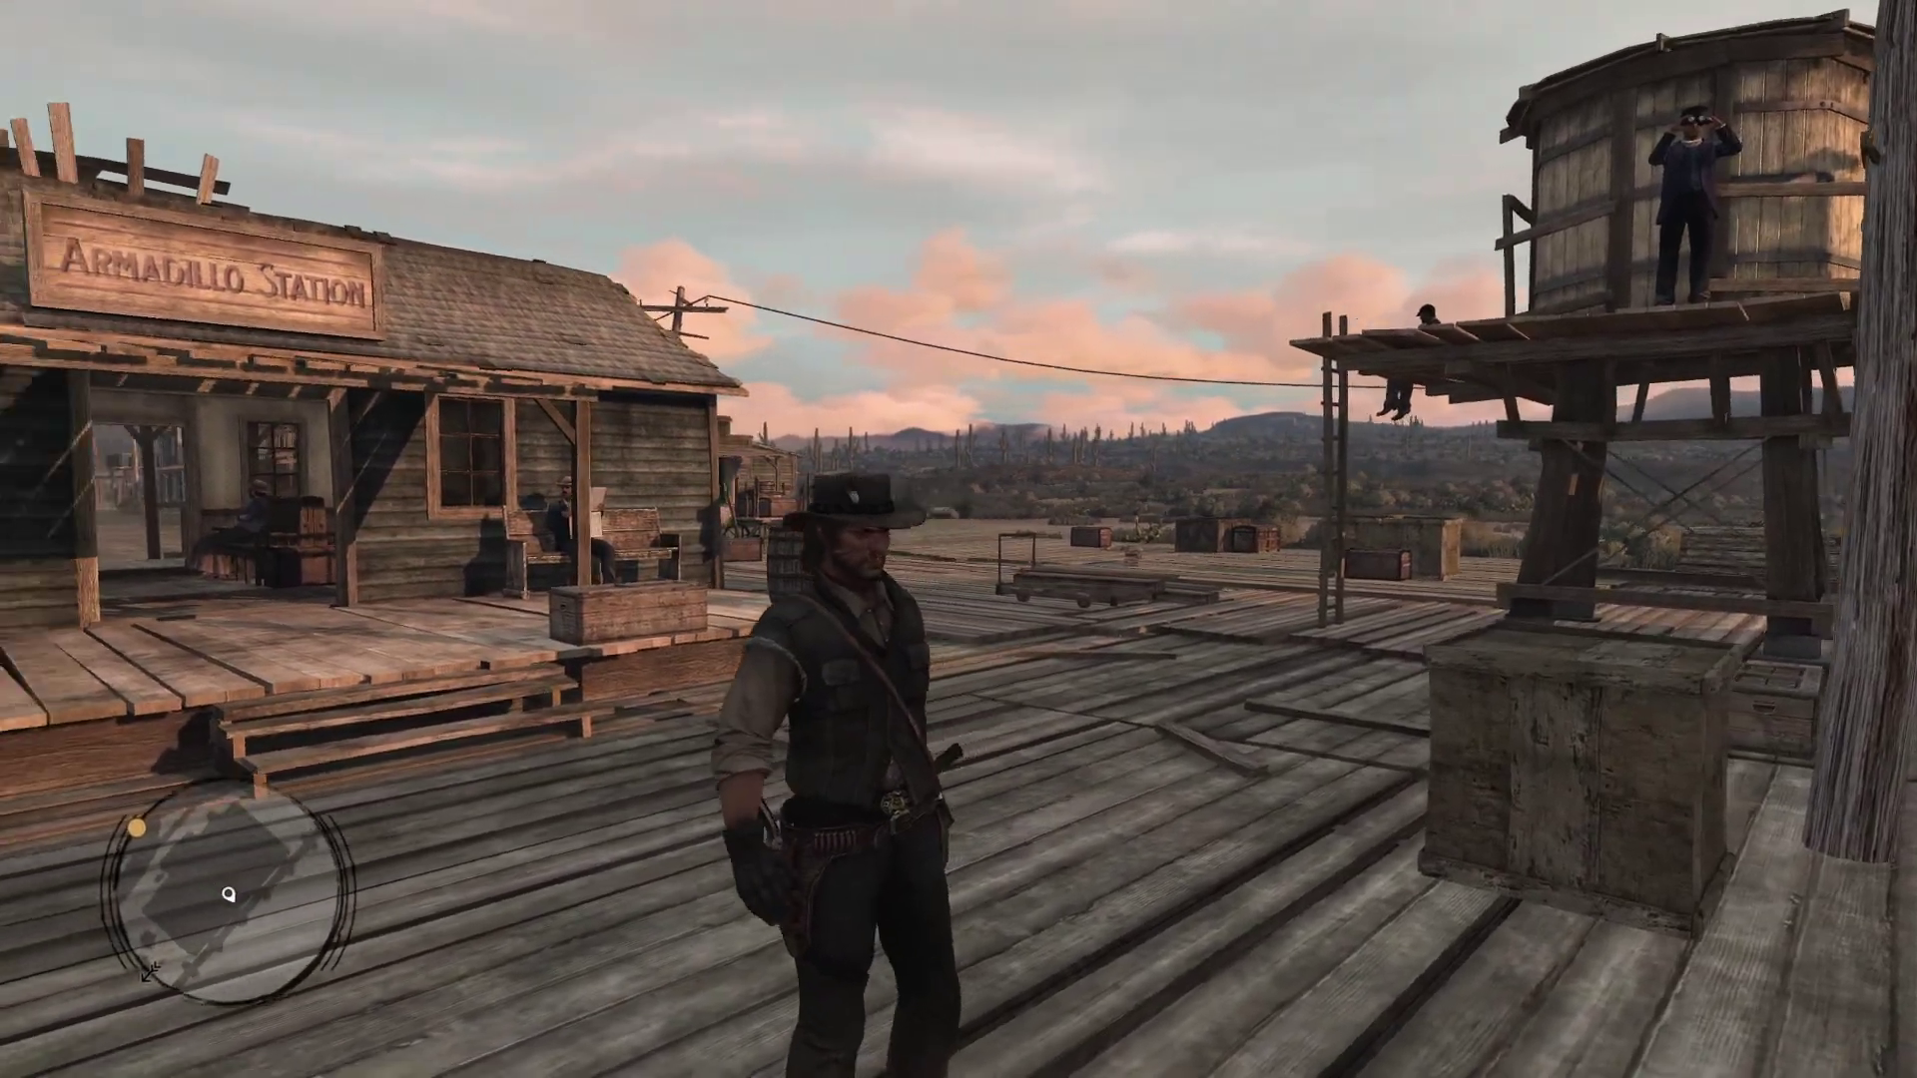
pyautogui.press('w')
pyautogui.press('w')
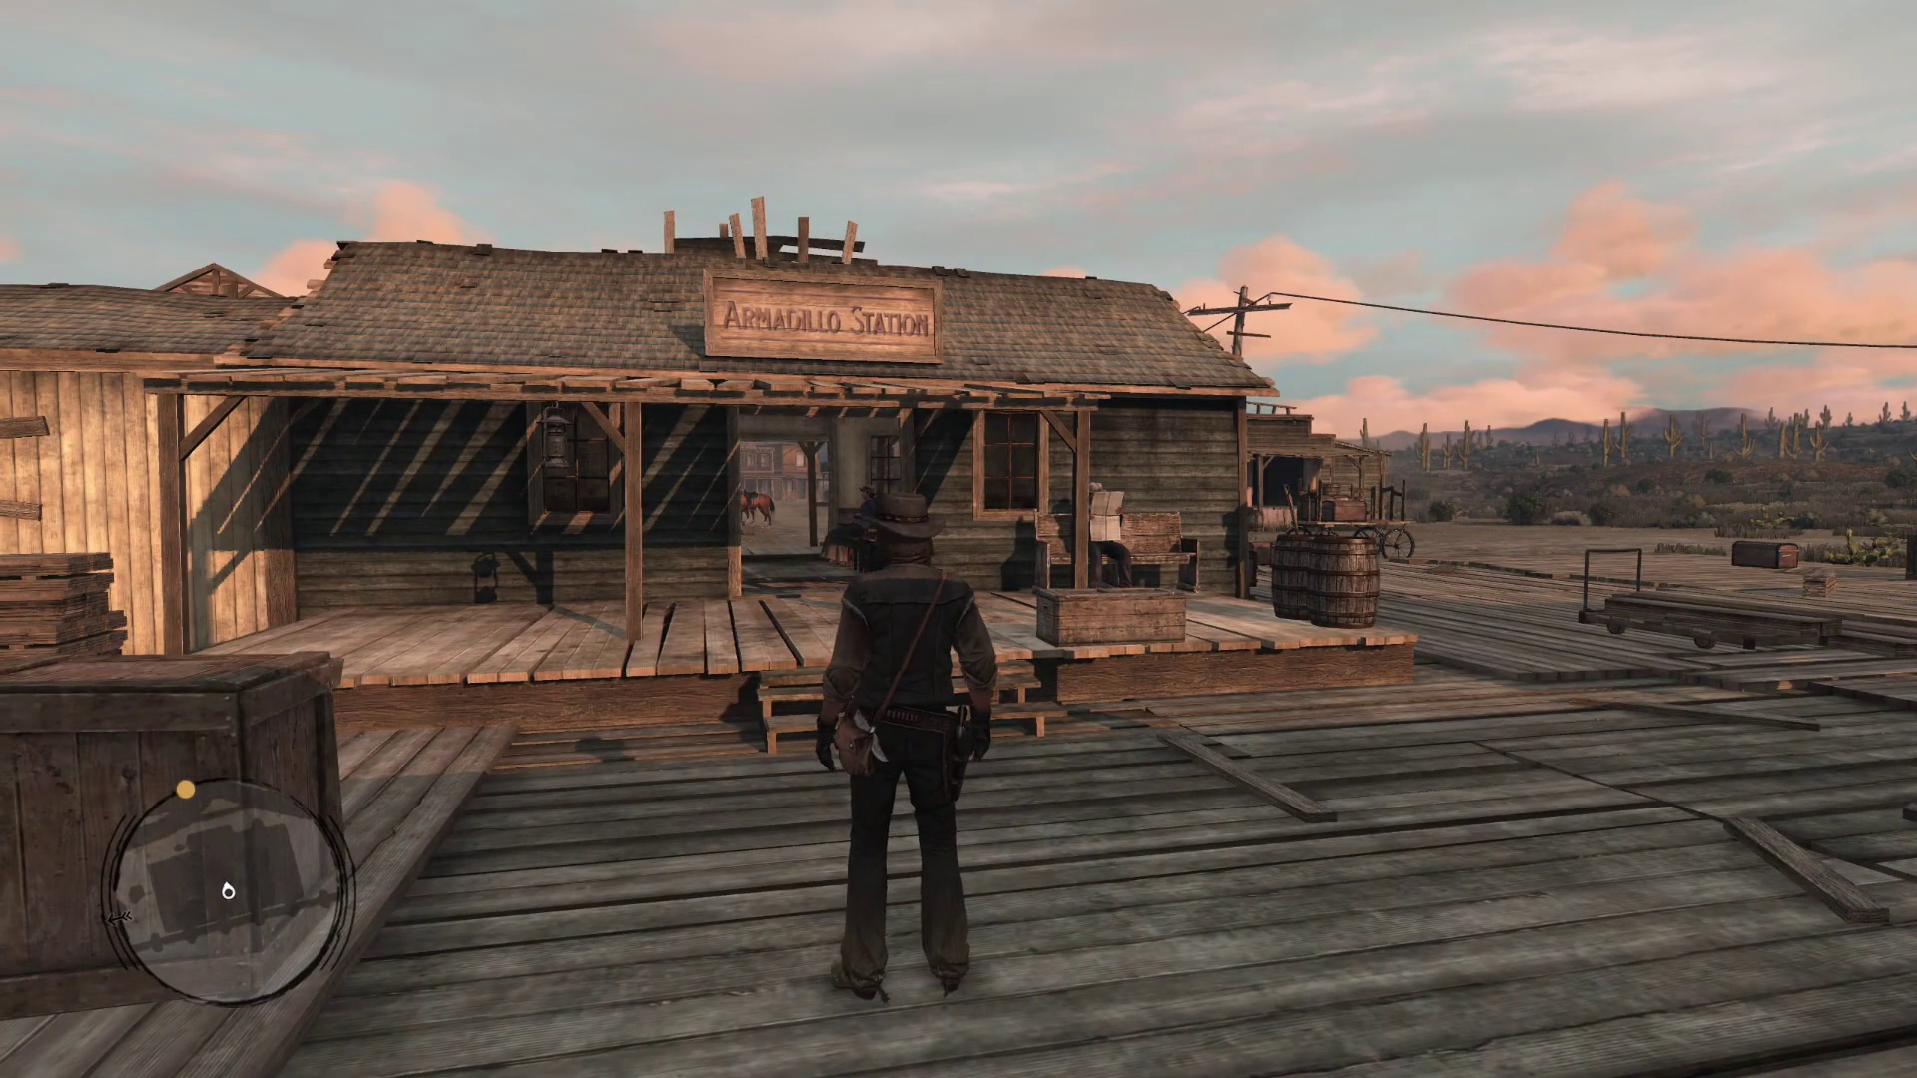
pyautogui.press('s')
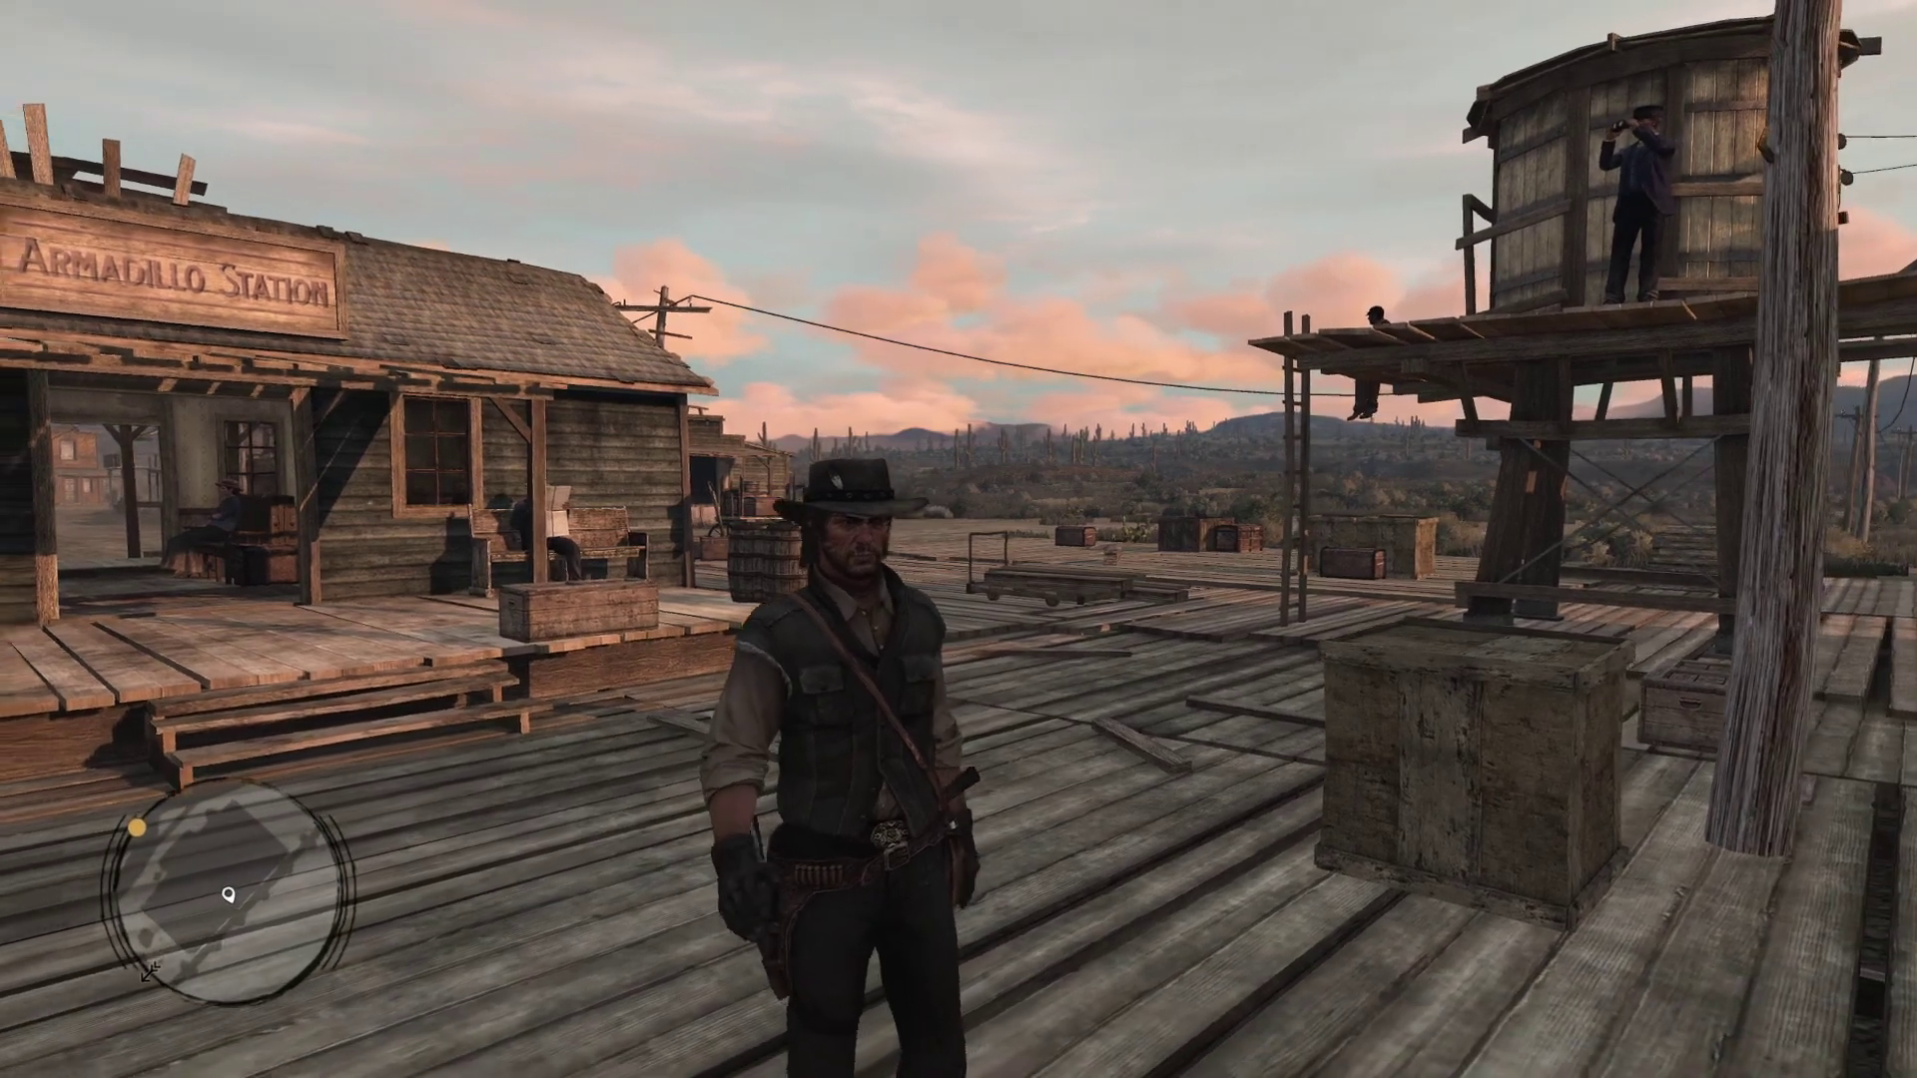
pyautogui.press('a')
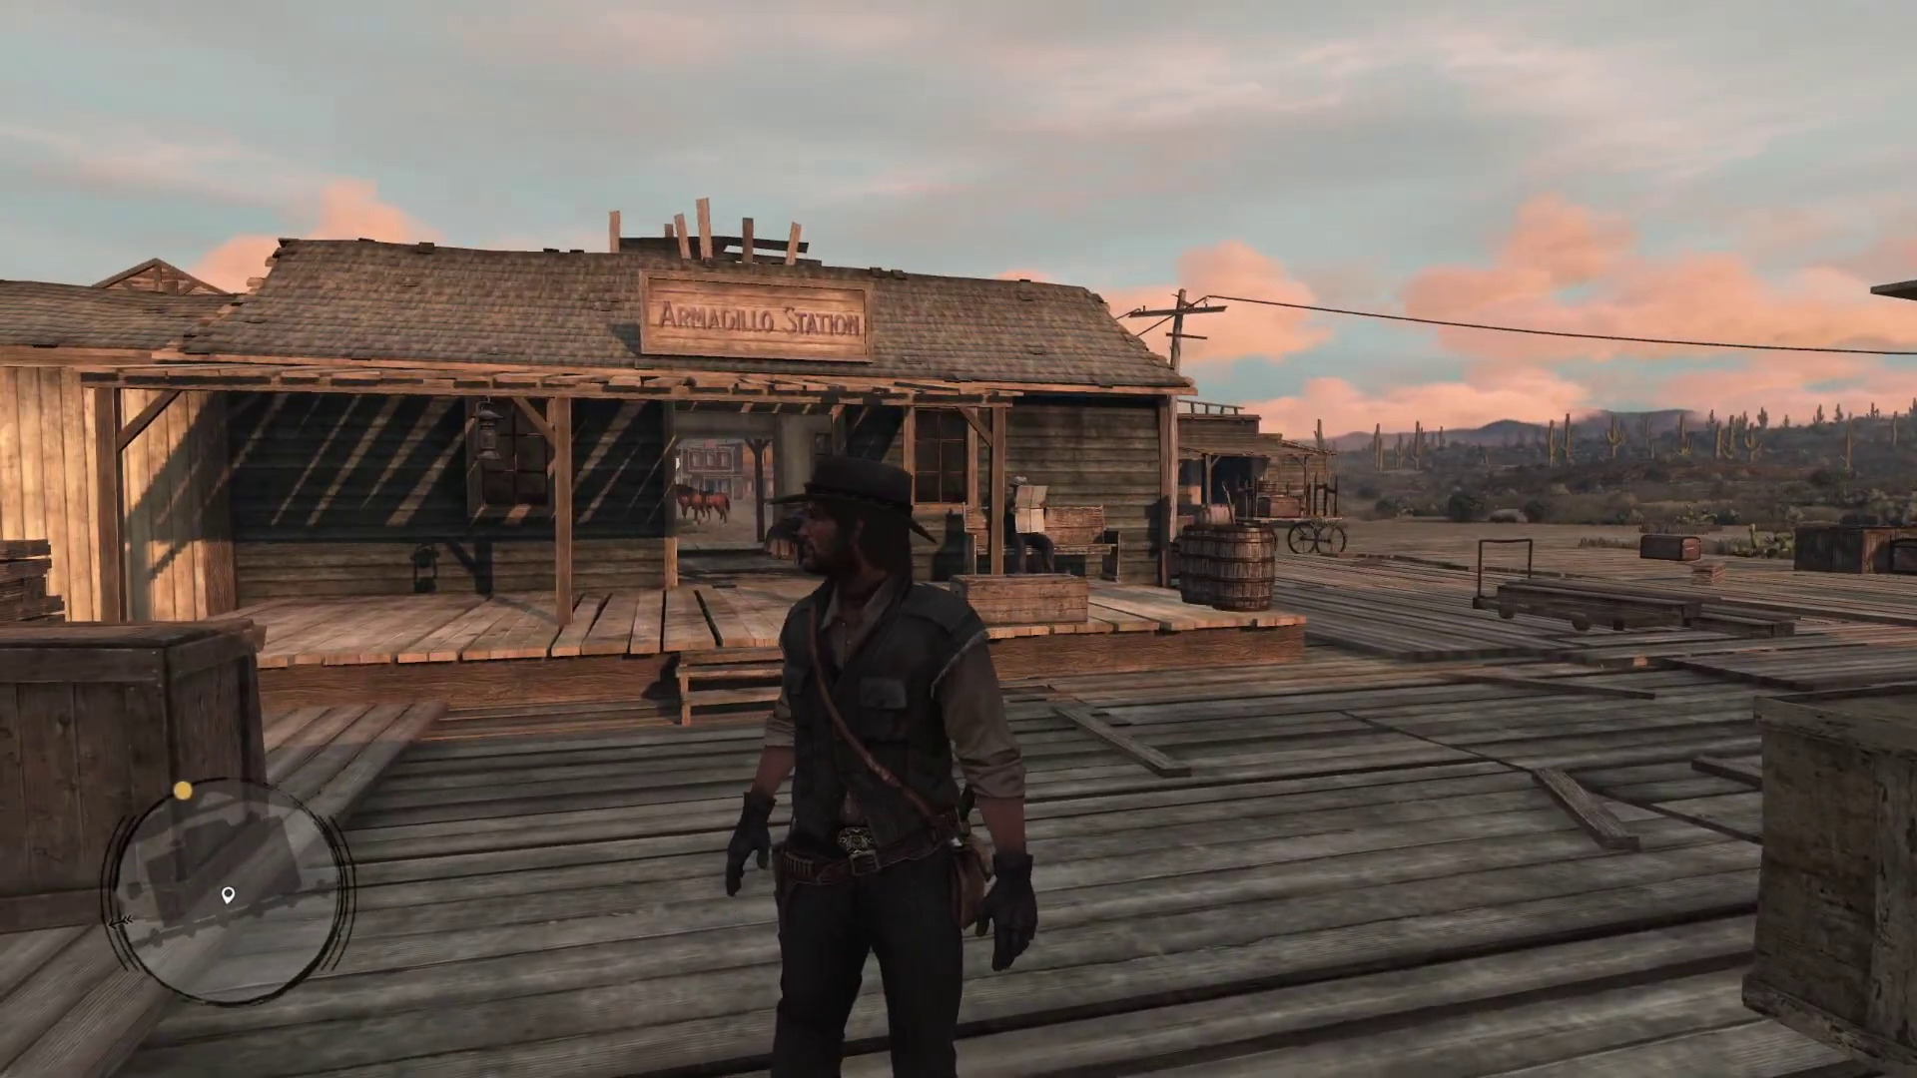
pyautogui.press('d')
pyautogui.press('a')
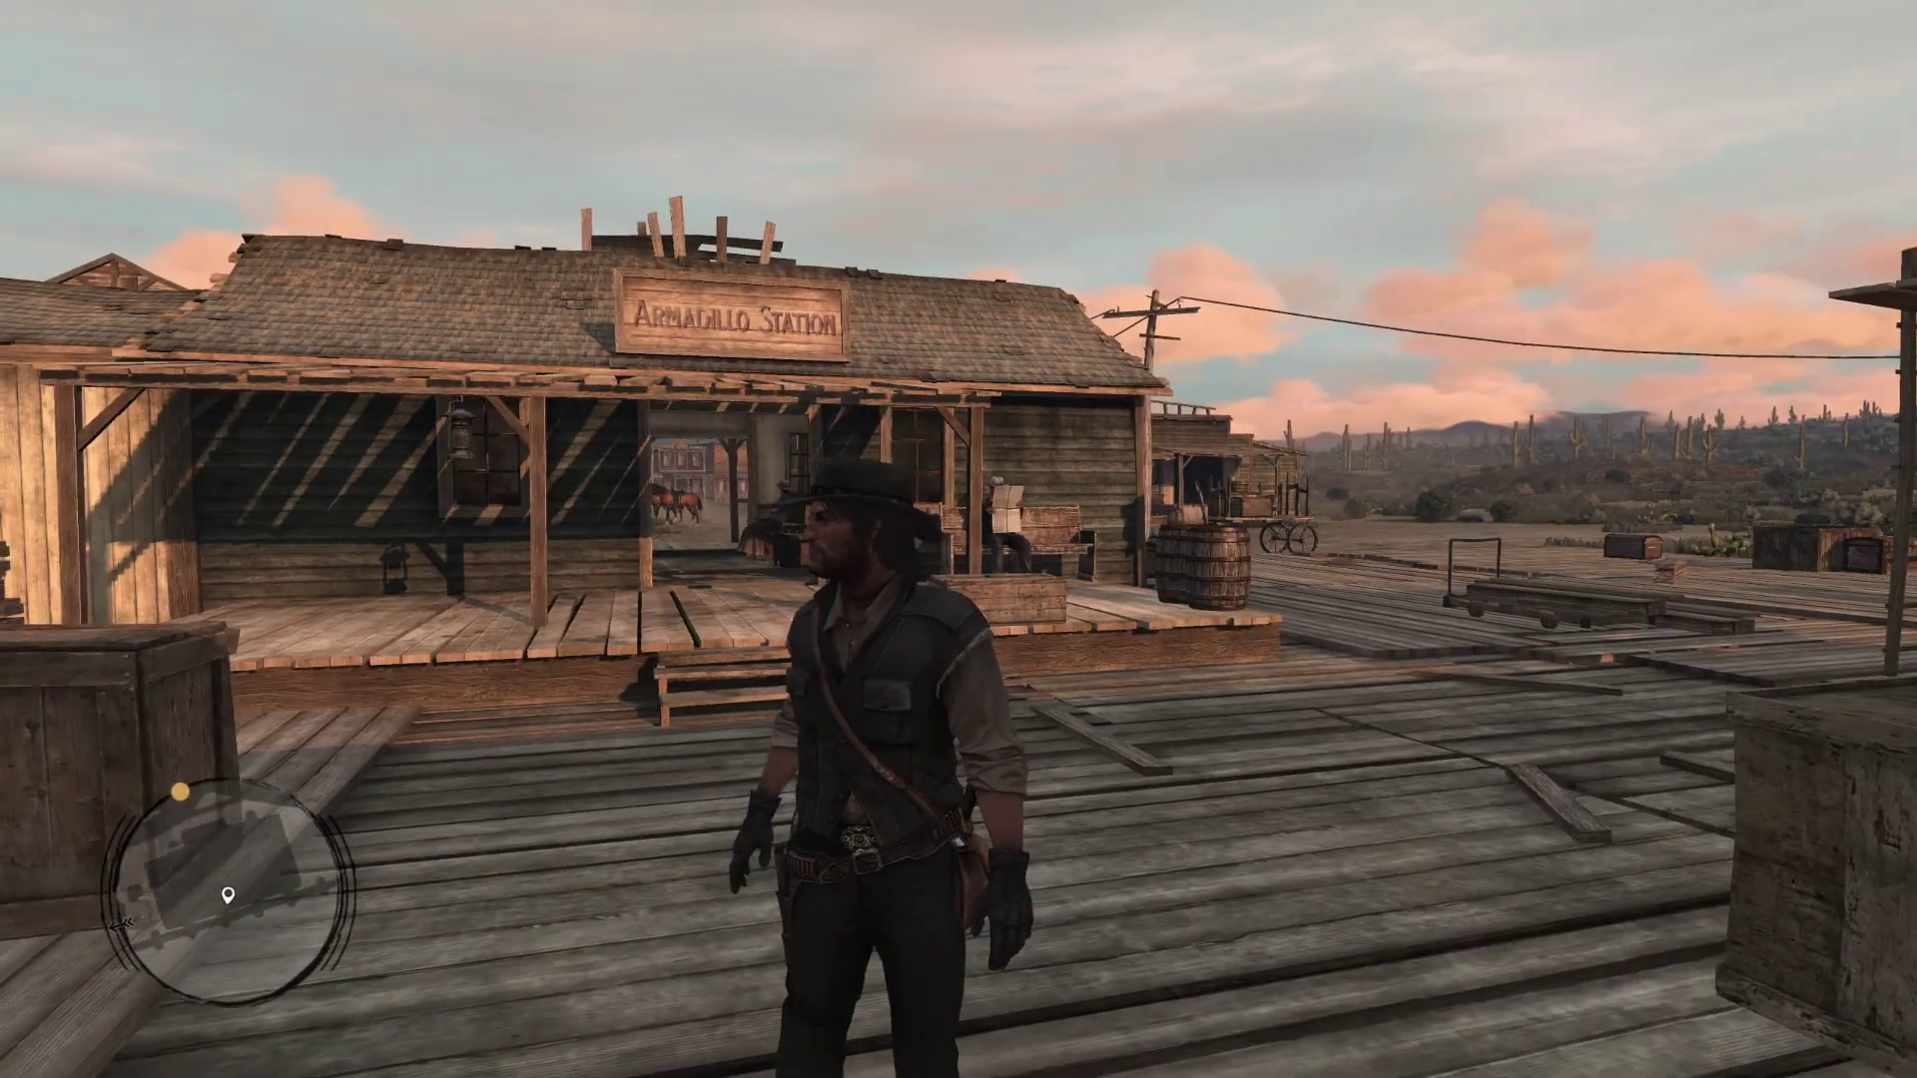
pyautogui.press('s')
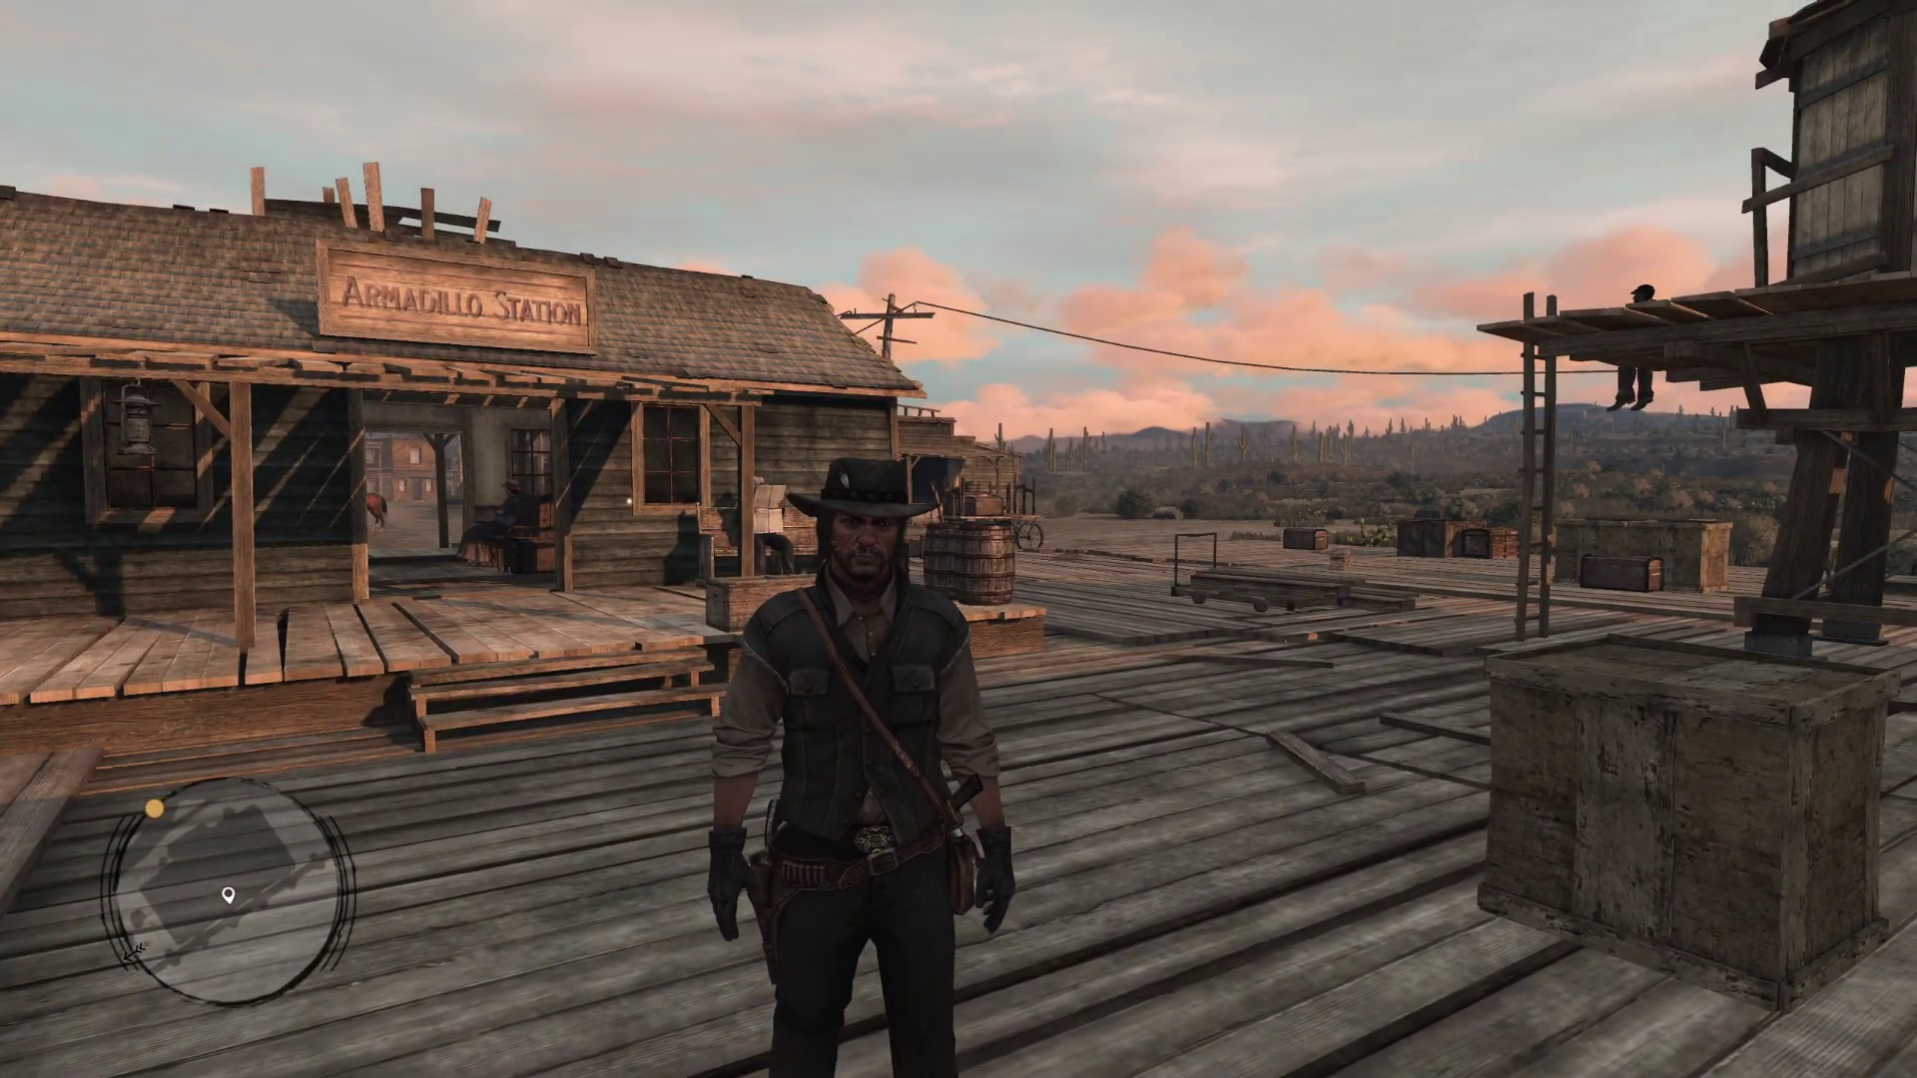
# Open the RDR Trainer 1.0 menu, walk the character around with it displayed, and close the menu
pyautogui.press('F4')
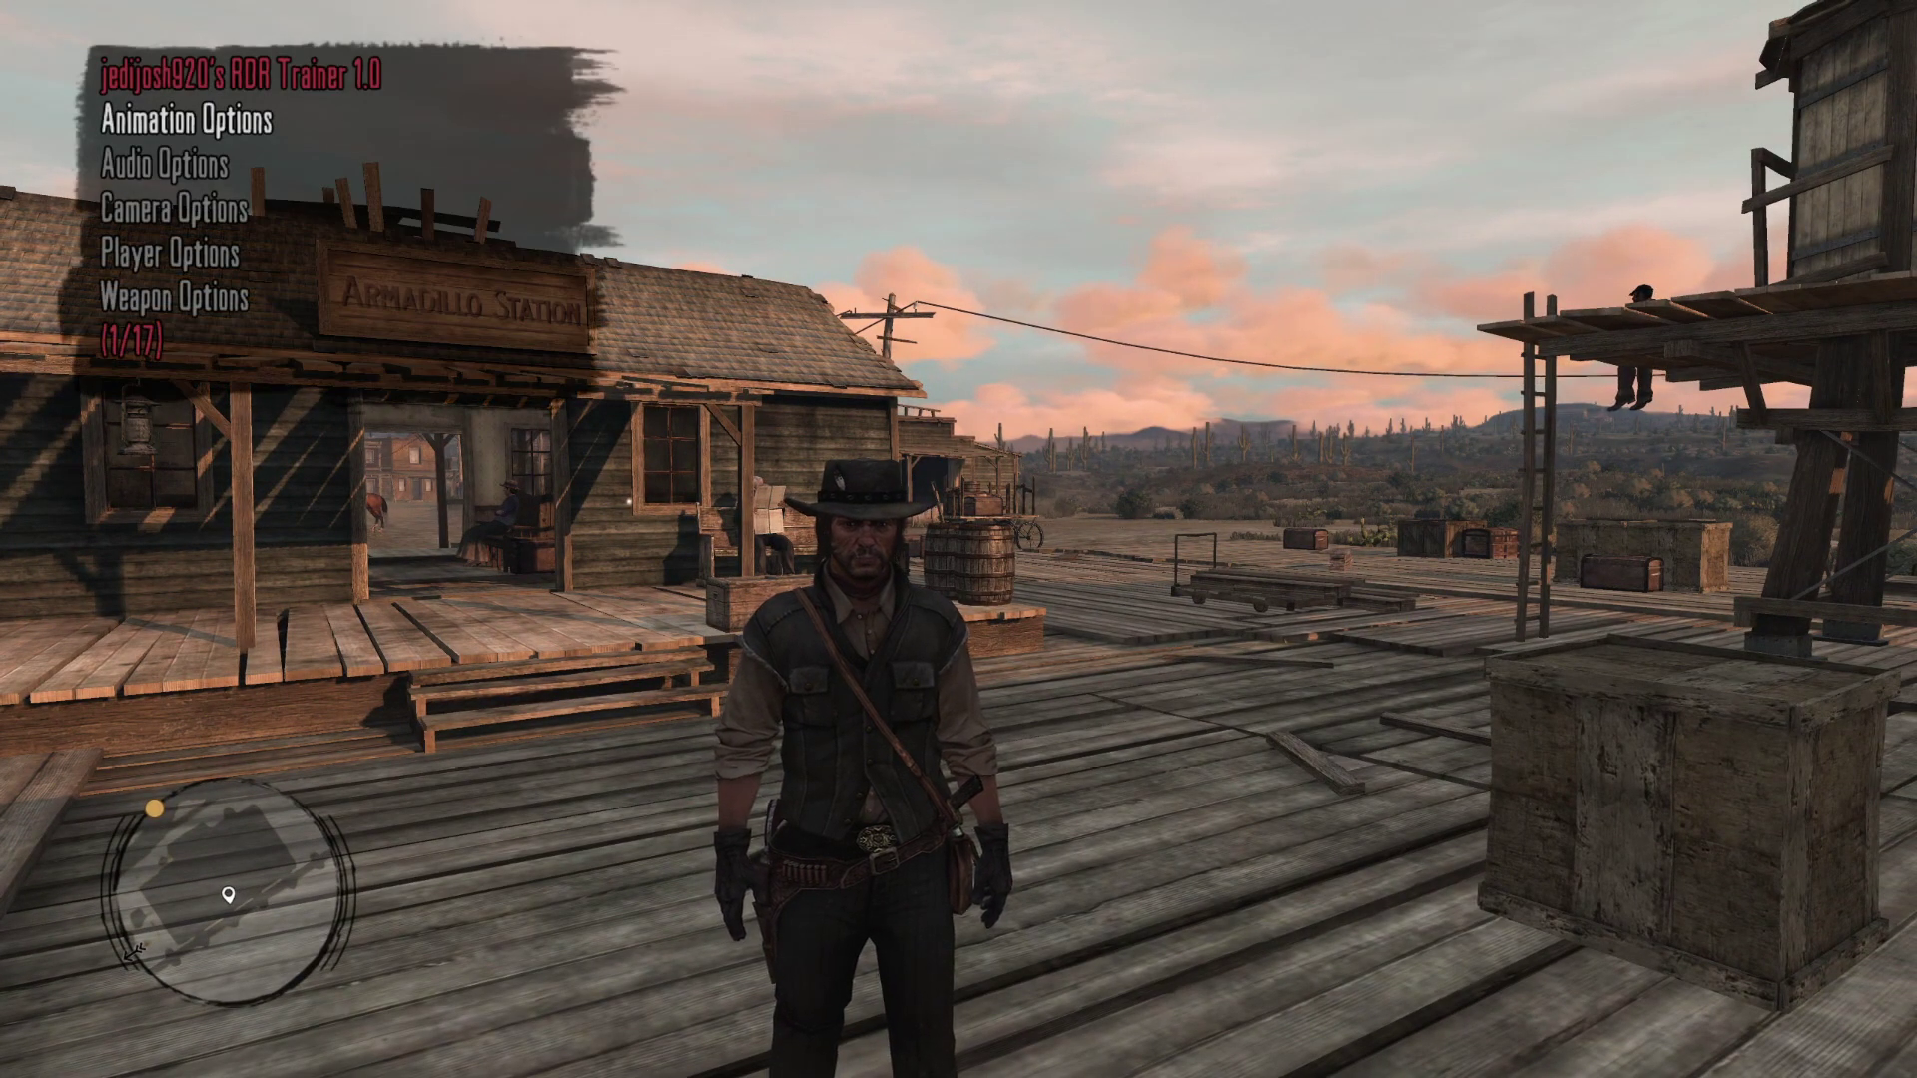
pyautogui.press('d')
pyautogui.press('a')
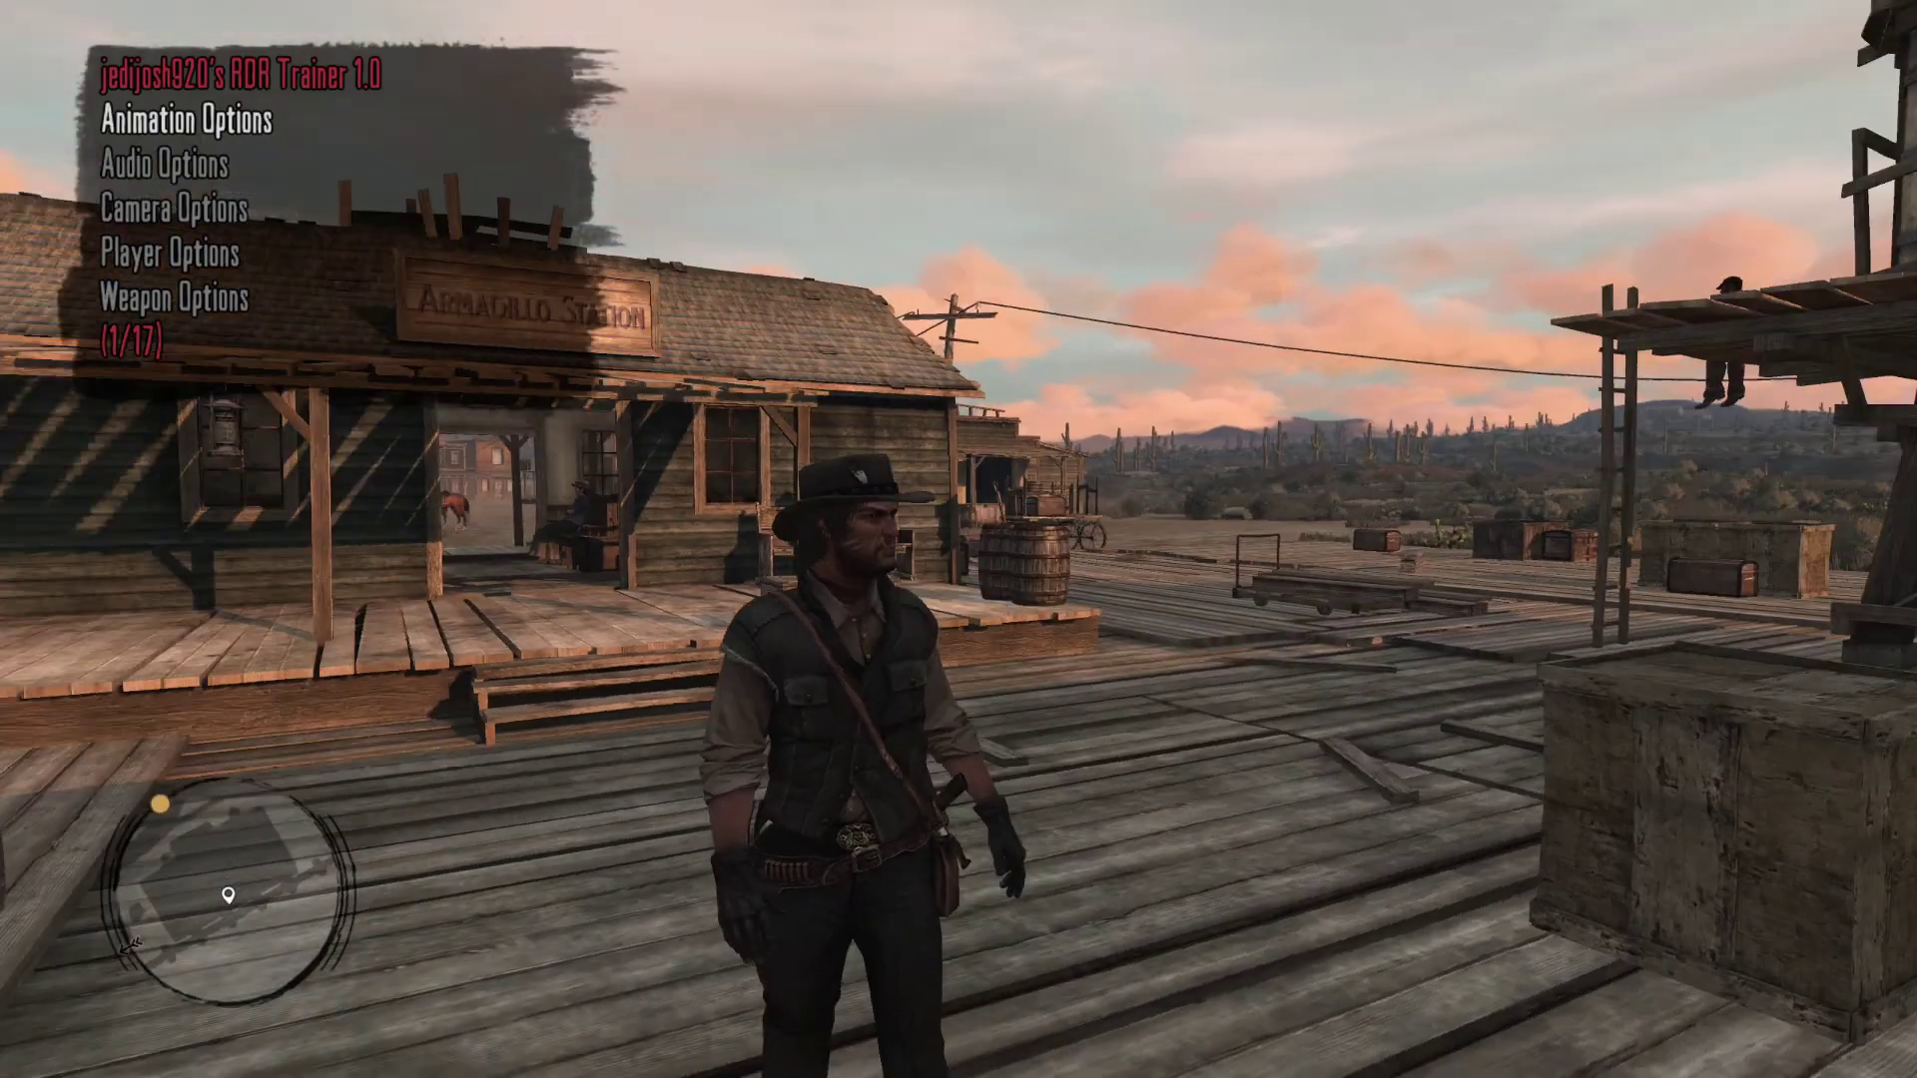
pyautogui.press('w')
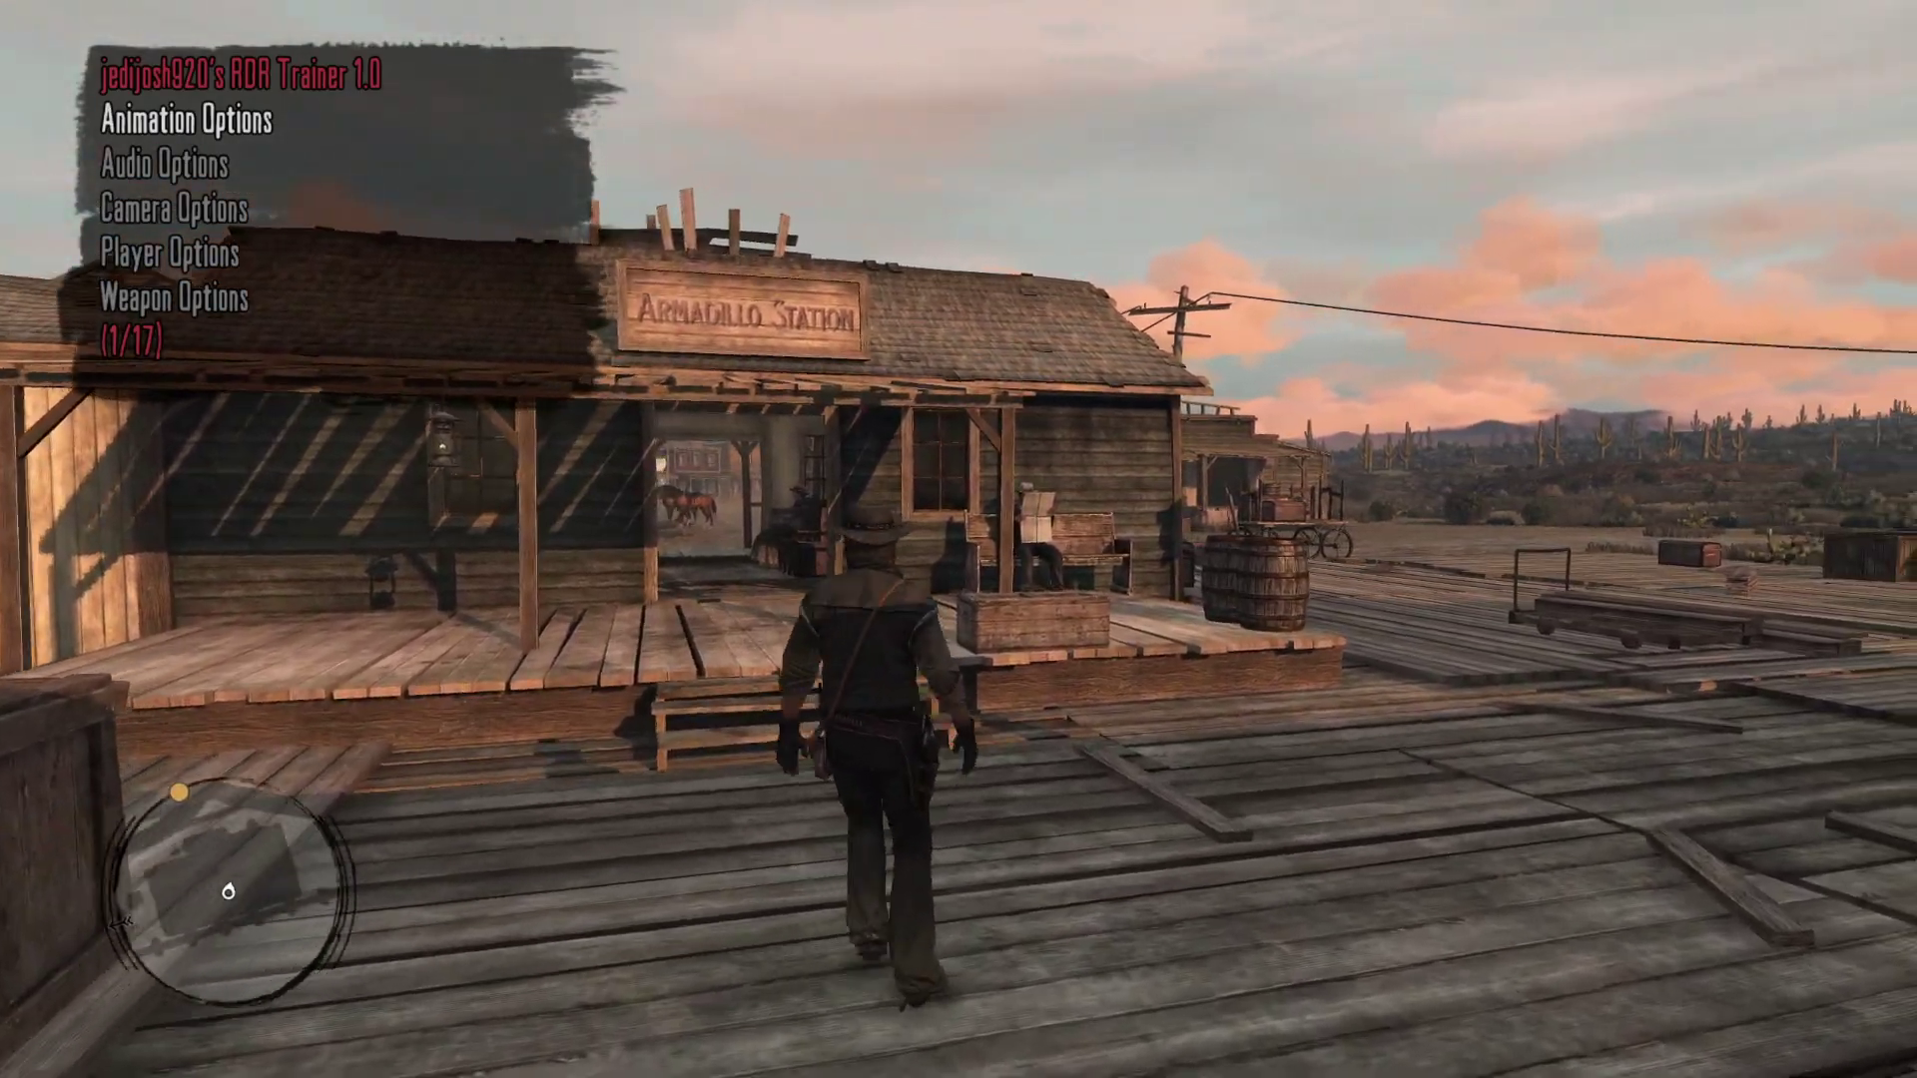
pyautogui.press('s')
pyautogui.press('d')
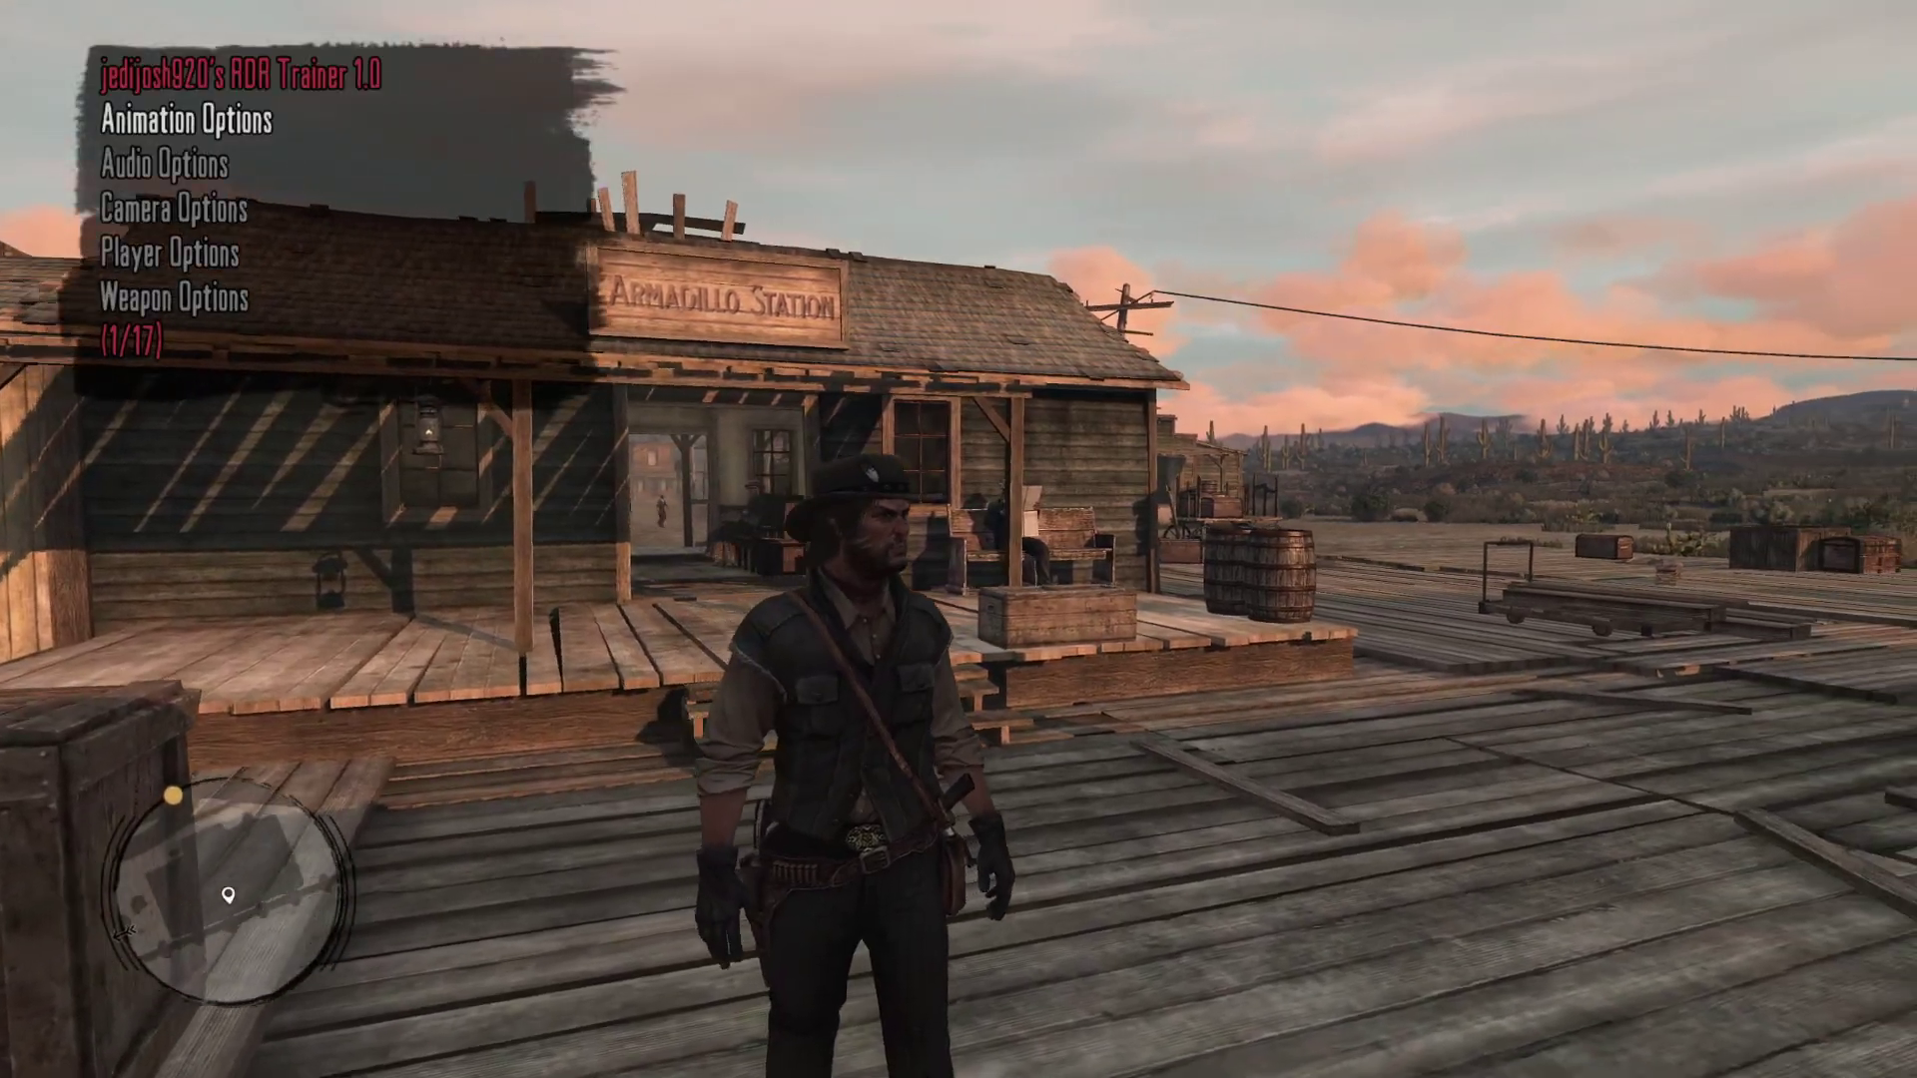
pyautogui.press('d')
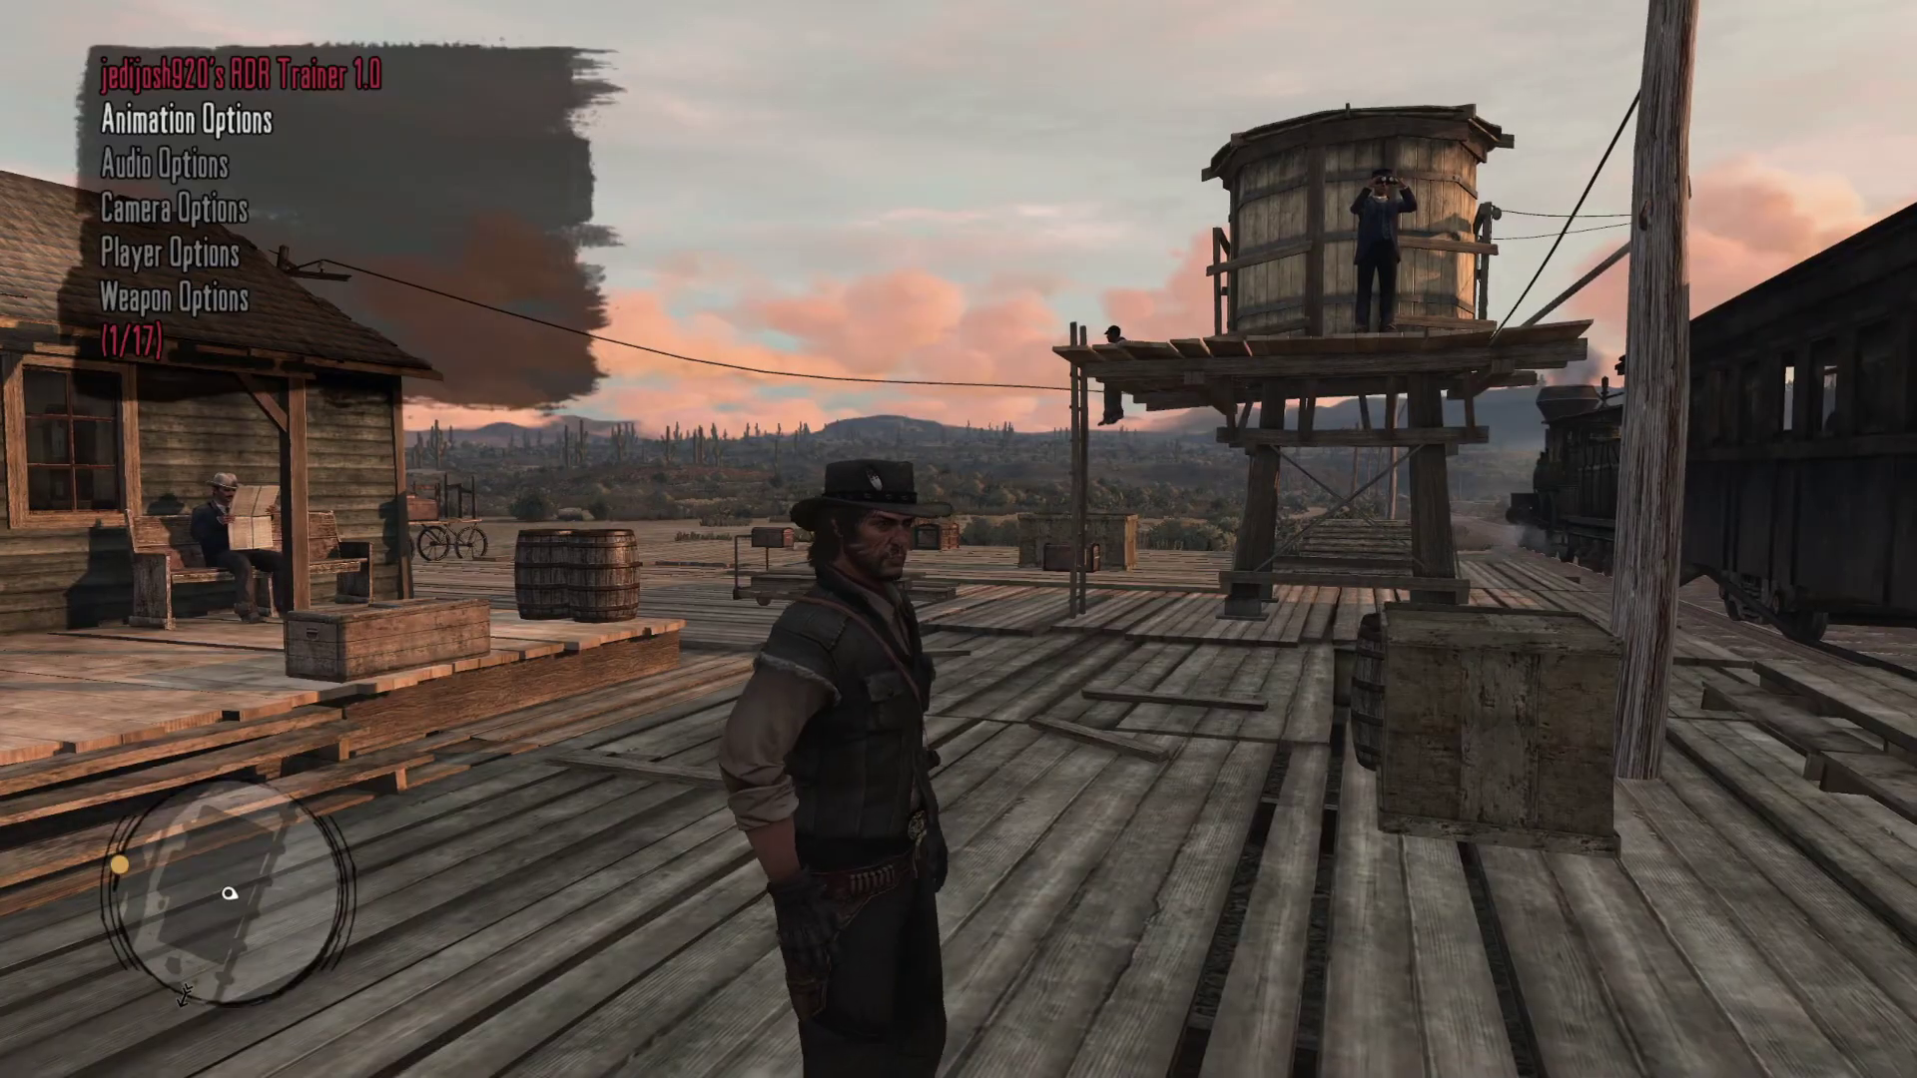
pyautogui.press('w')
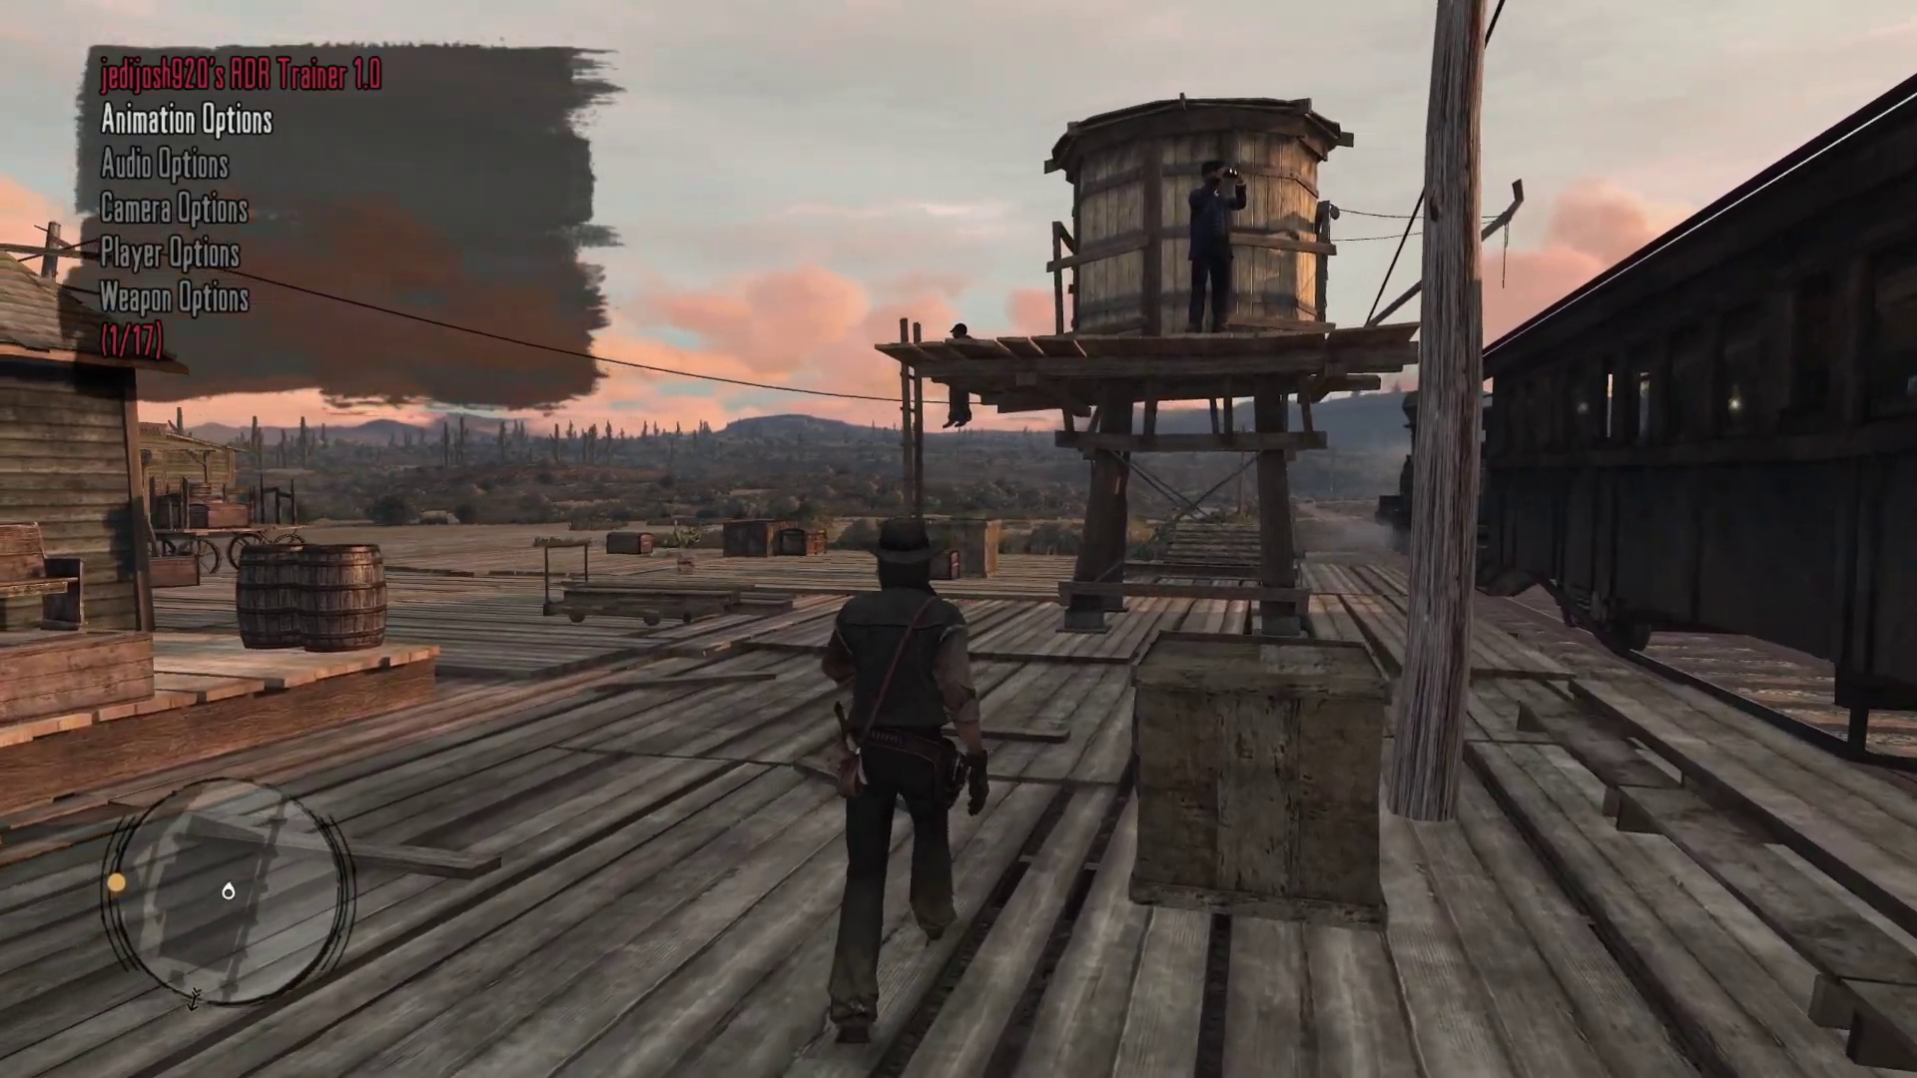
pyautogui.press('a')
pyautogui.press('s')
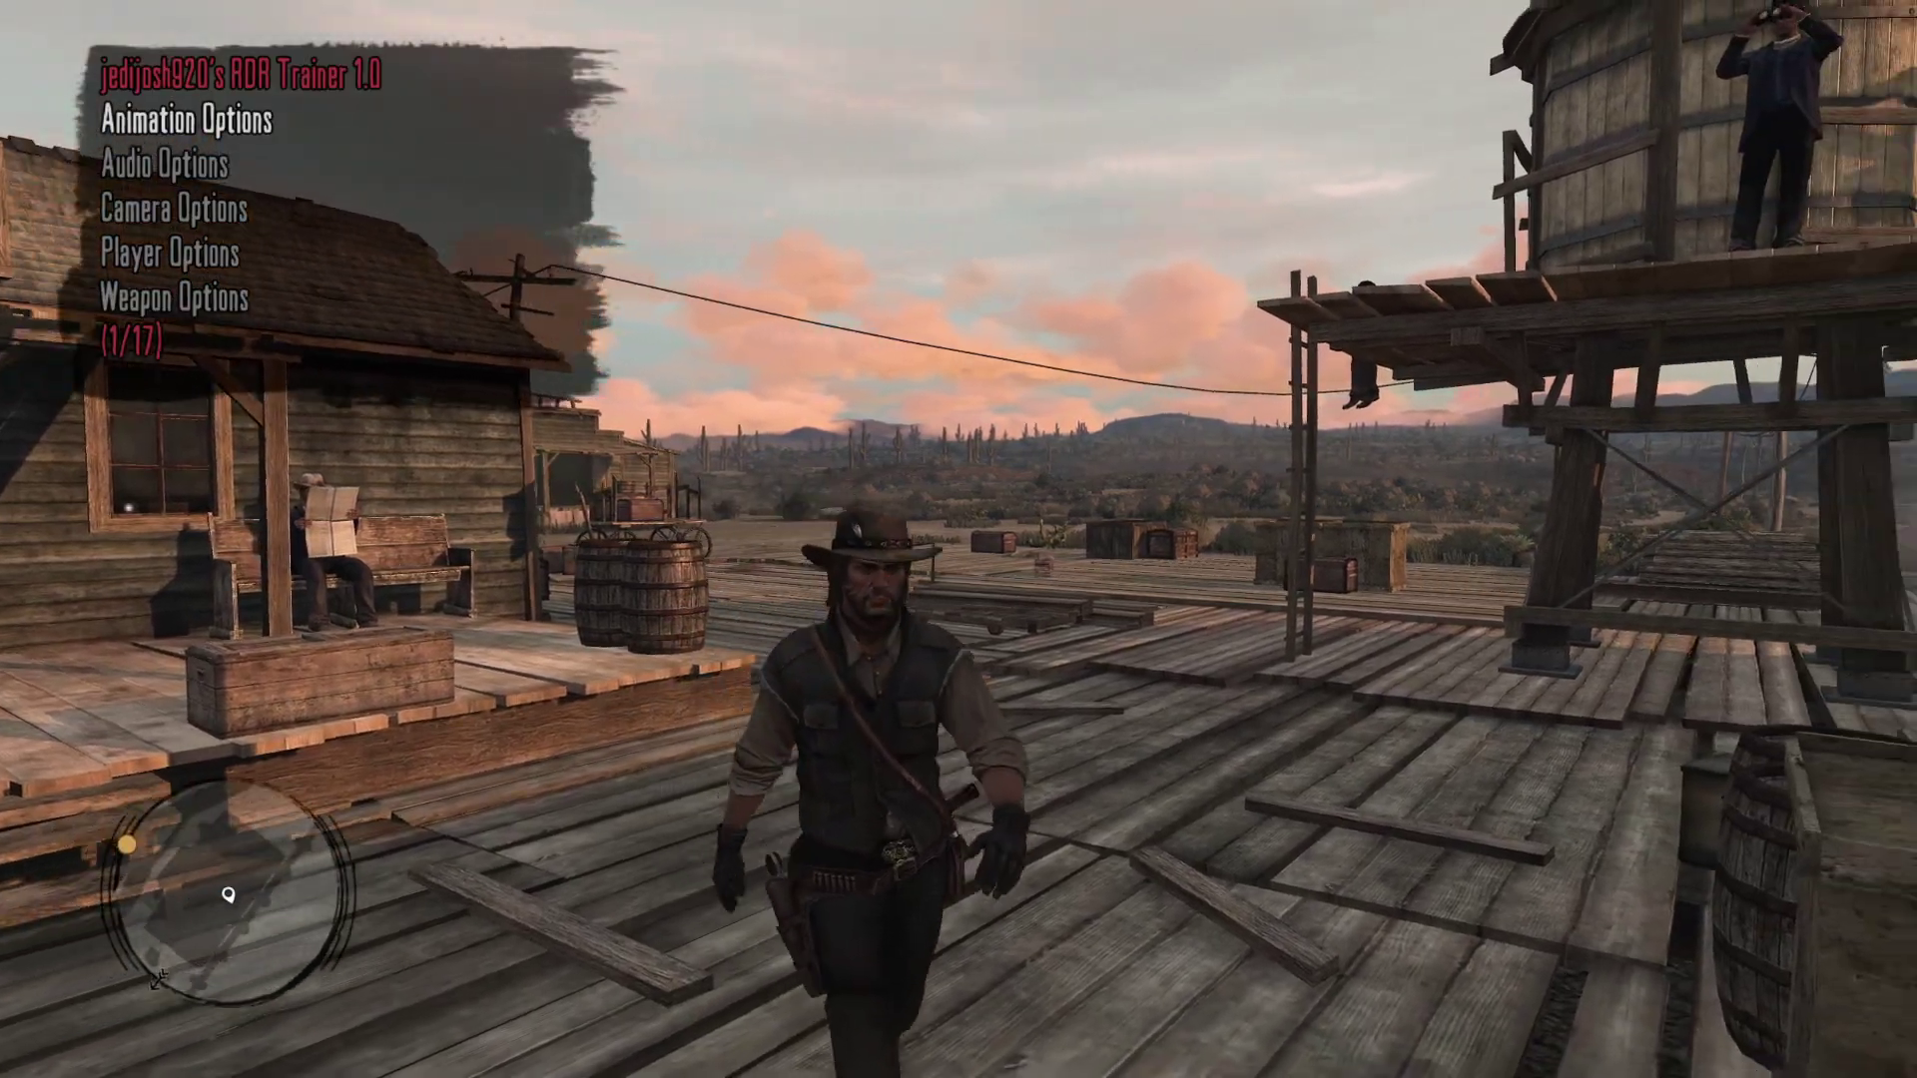
pyautogui.press('F4')
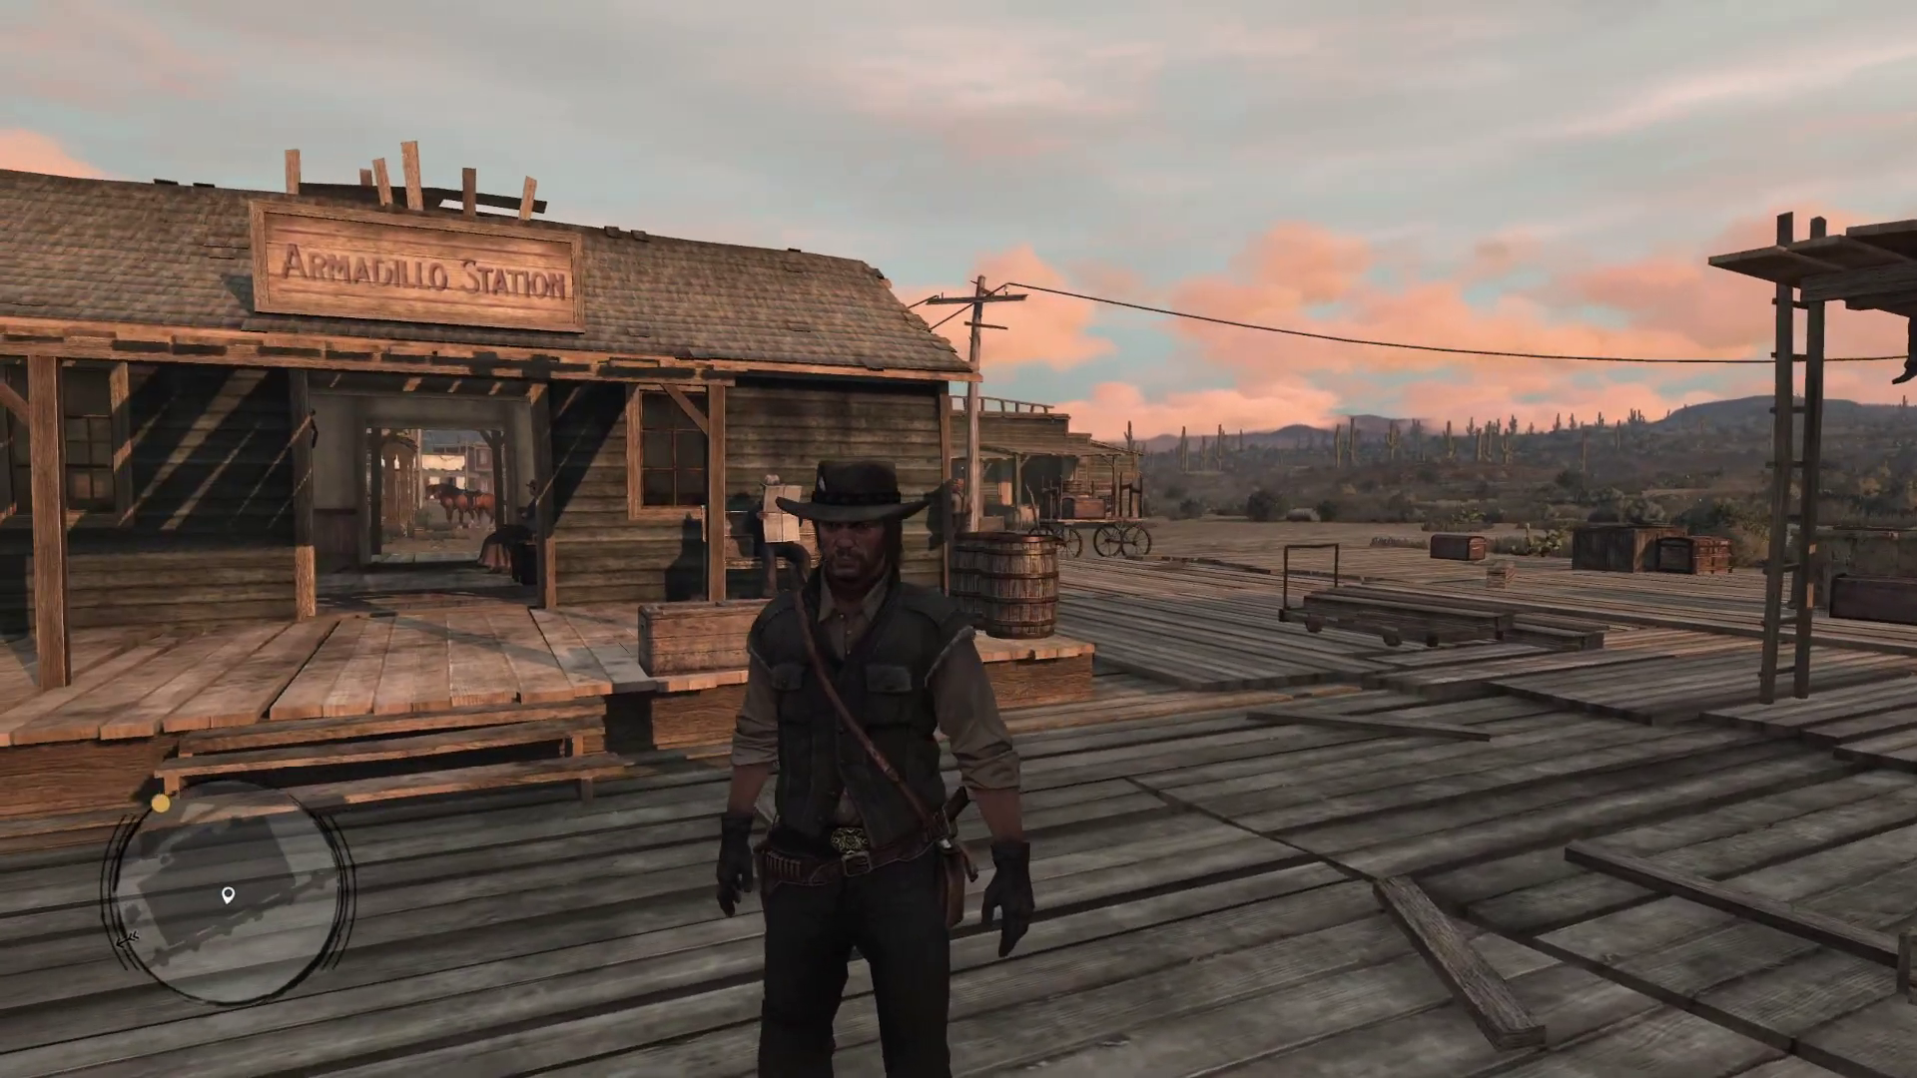